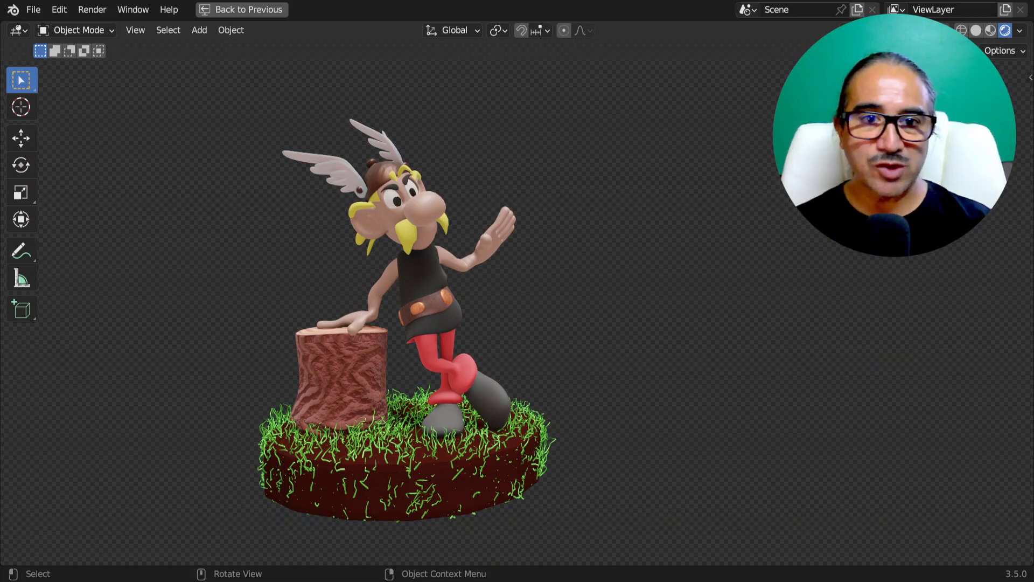
Open the recent file aste-tuto.blend, discarding the changes to the current file.
middle_click_drag(600, 410, 549, 284)
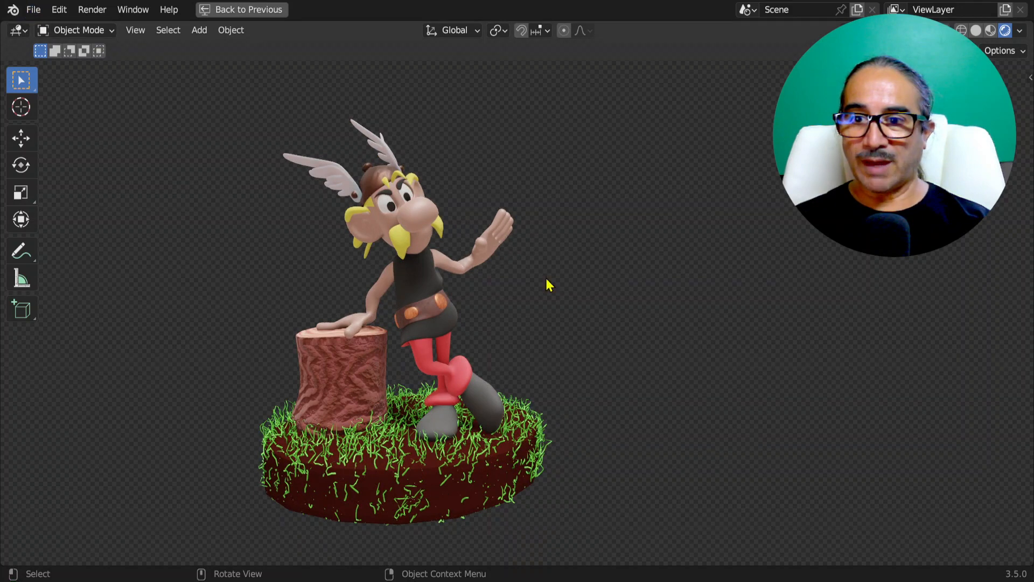
middle_click_drag(547, 364, 506, 356)
left_click(33, 9)
mouse_move(85, 60)
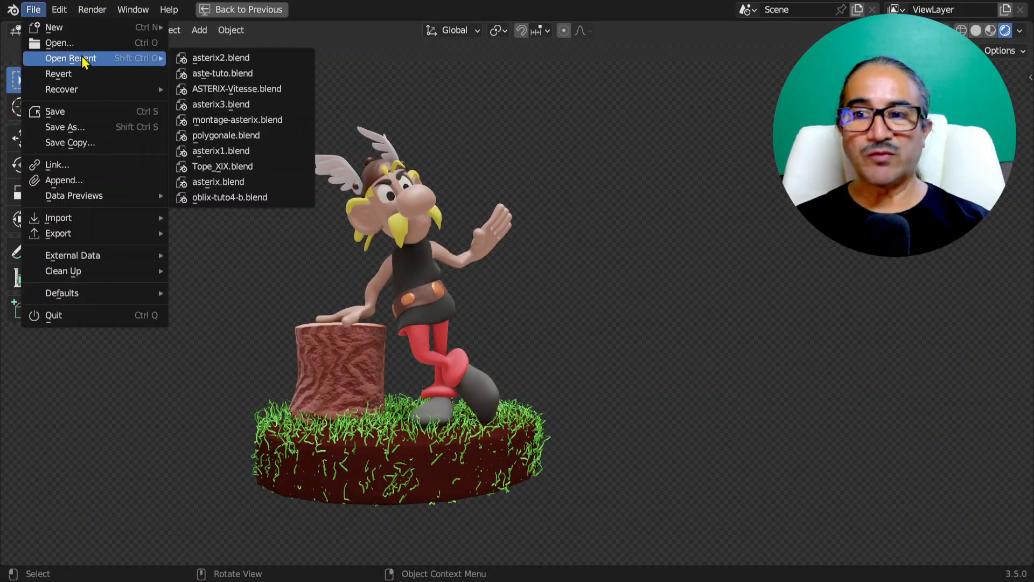
left_click(244, 76)
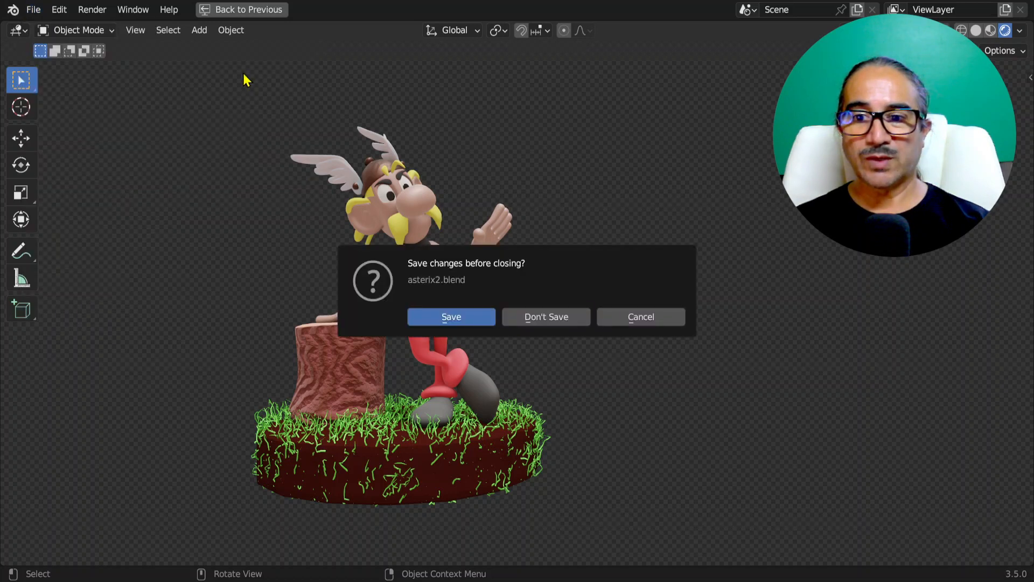
left_click(544, 316)
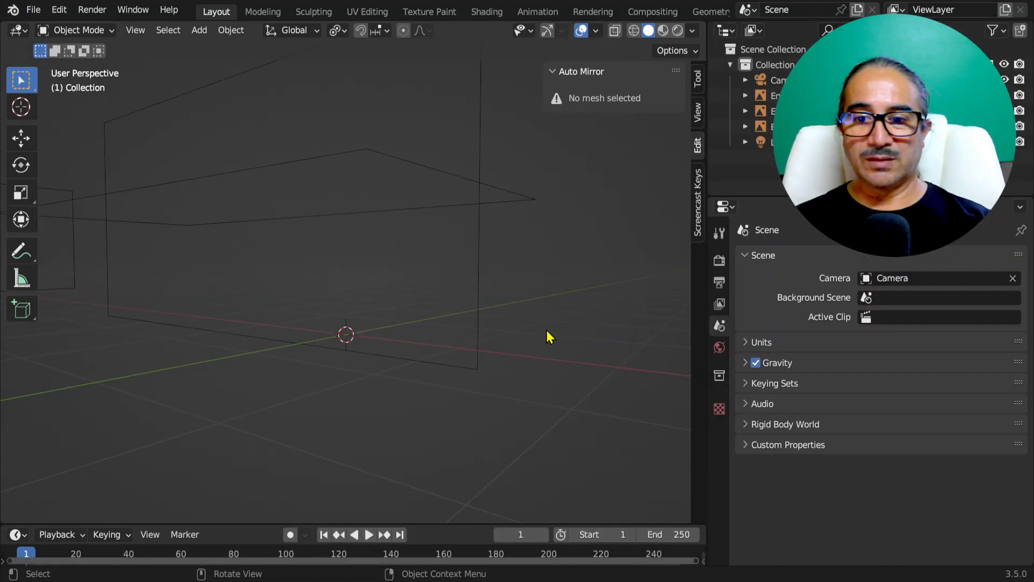
Add a cube at the origin in the front reference view and scale it to 0.2.
key("KP_1")
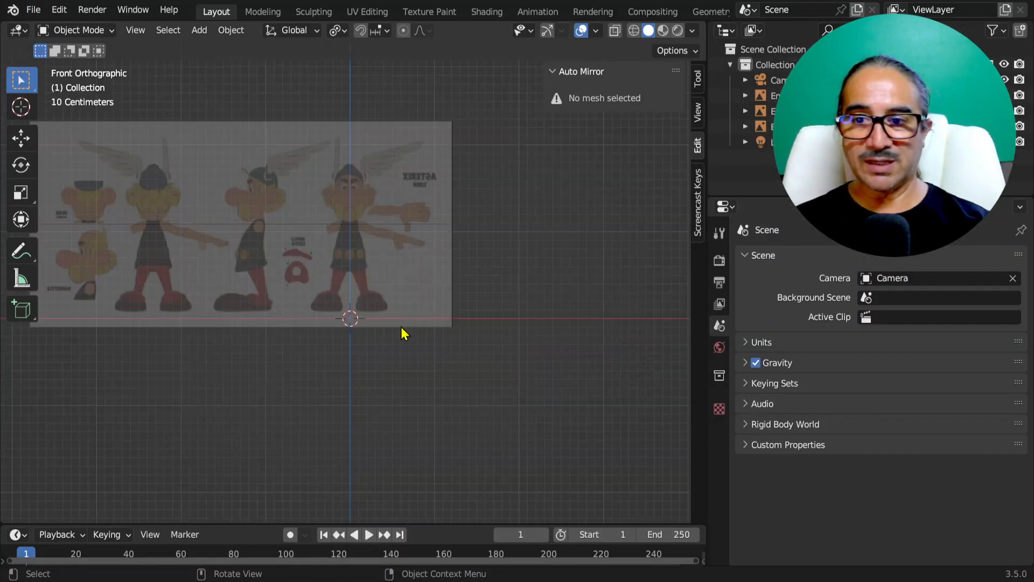
scroll(491, 404, "down", 4)
middle_click_drag(498, 323, 390, 254)
left_click(391, 243)
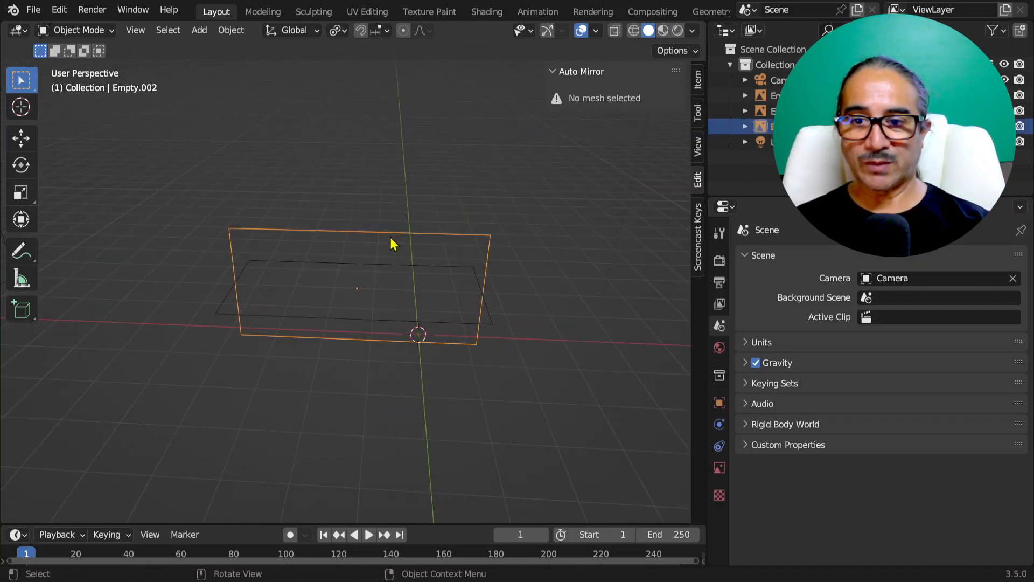
key("KP_1")
scroll(390, 243, "up", 6)
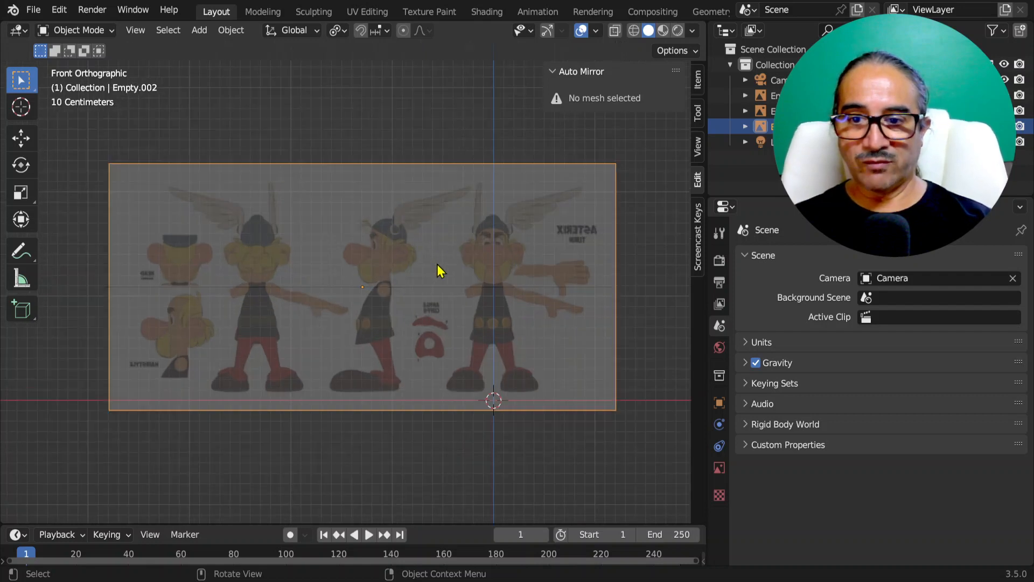
middle_click_drag(512, 330, 450, 318, "shift")
key("shift+a")
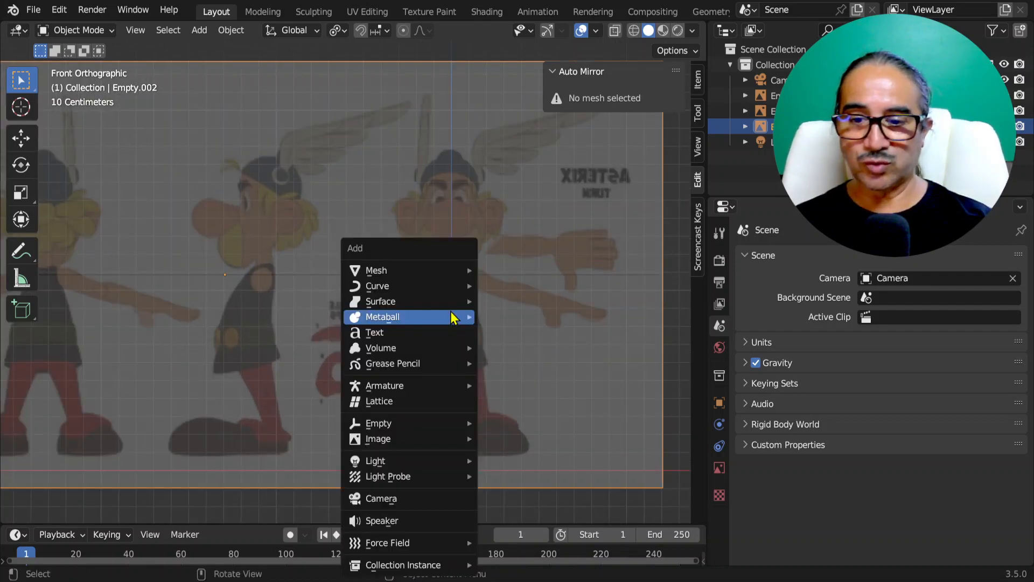
mouse_move(404, 268)
left_click(521, 286)
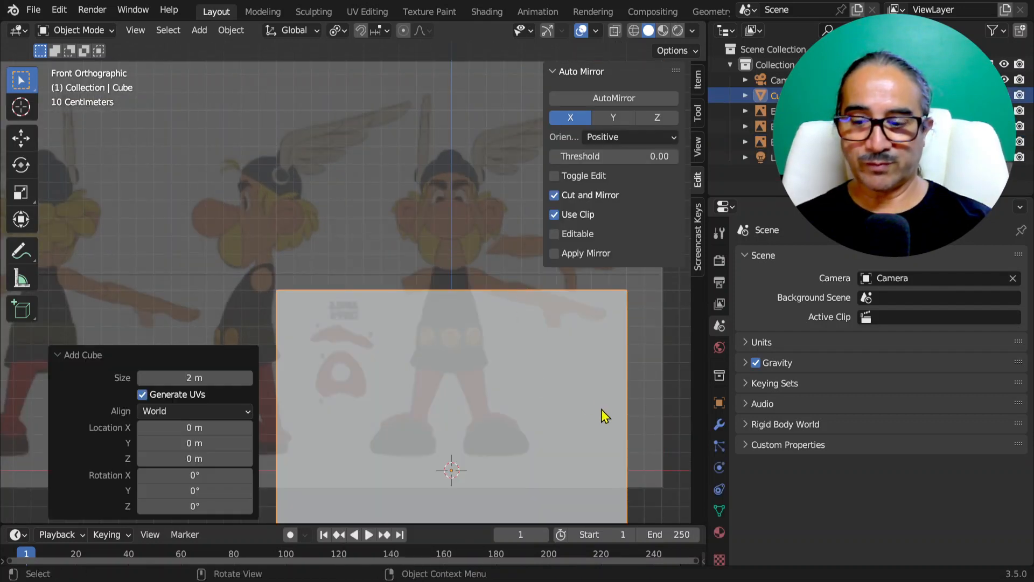
key("s")
left_click(491, 474)
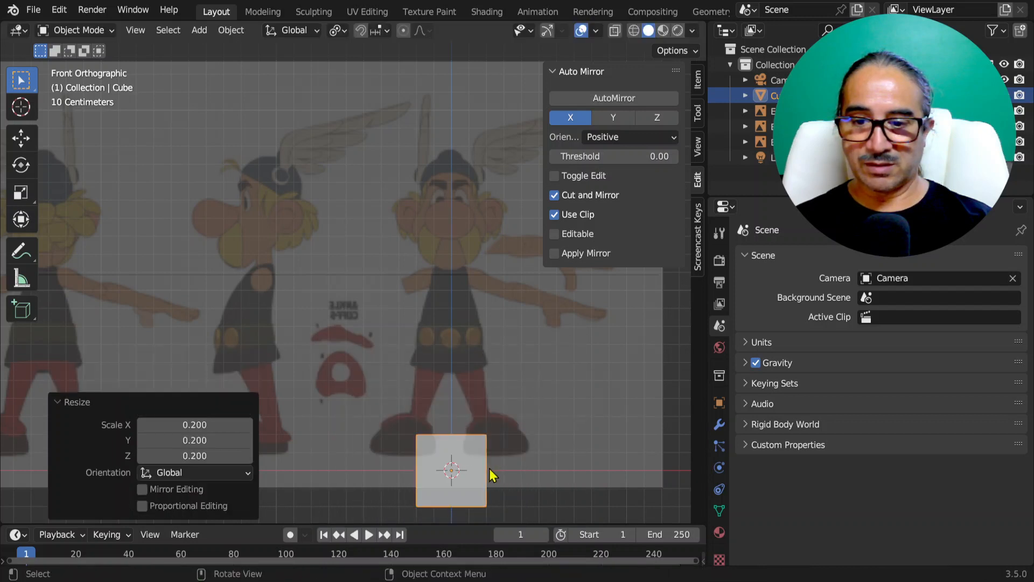
Raise the cube about 0.77 m onto the front-view character's torso, scale it by 0.8 and apply its scale.
key("g")
key("z")
left_click(527, 338)
key("s")
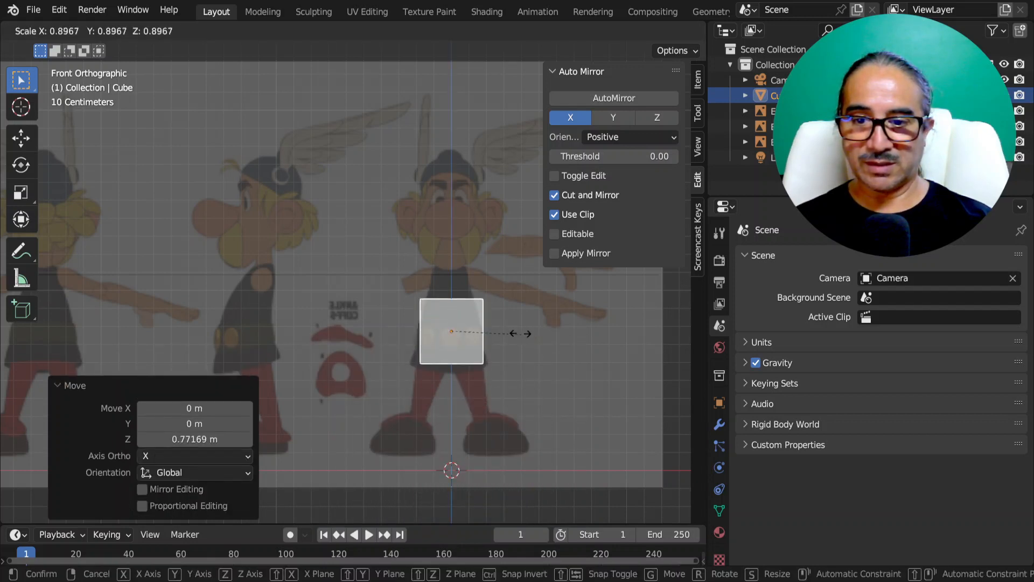
left_click(517, 340)
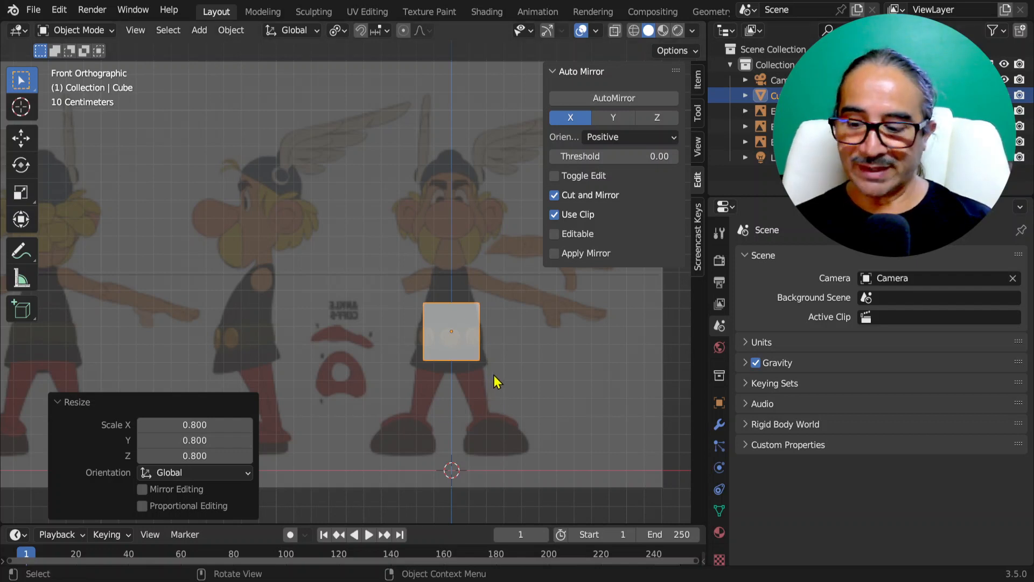
key("ctrl+a")
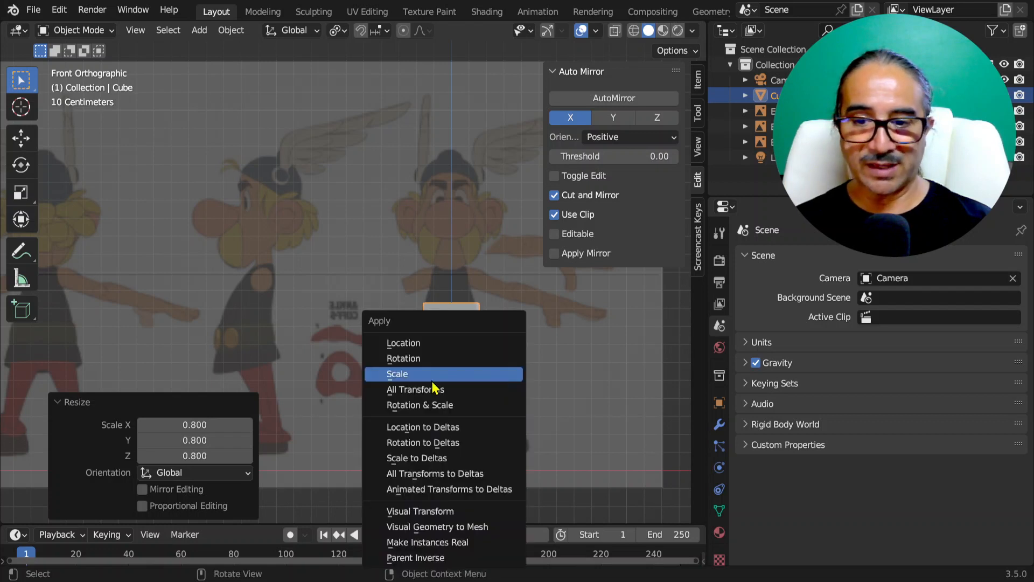
left_click(421, 376)
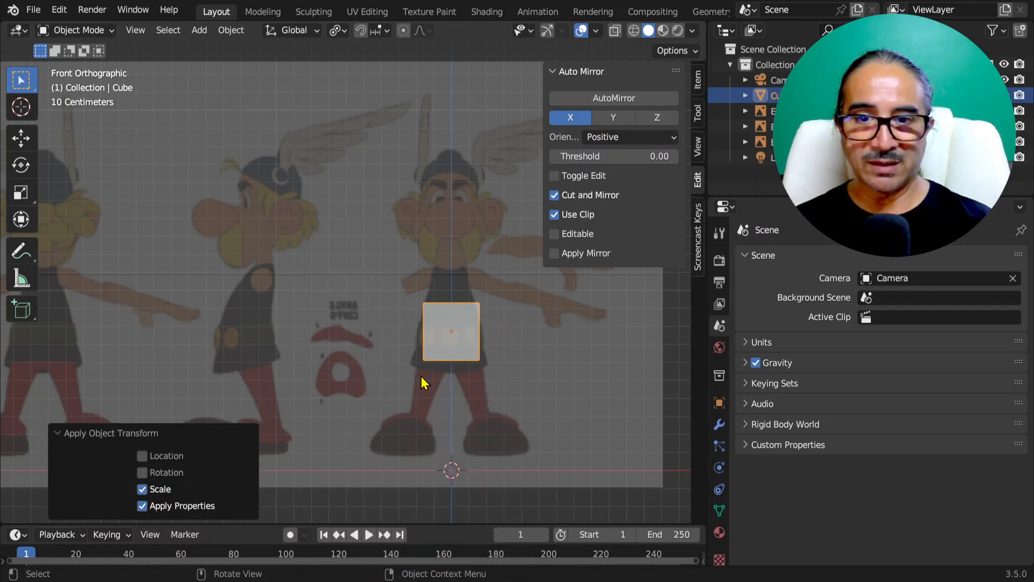
Turn on the Screencast Keys display and maximize the 3D viewport.
left_click(553, 72)
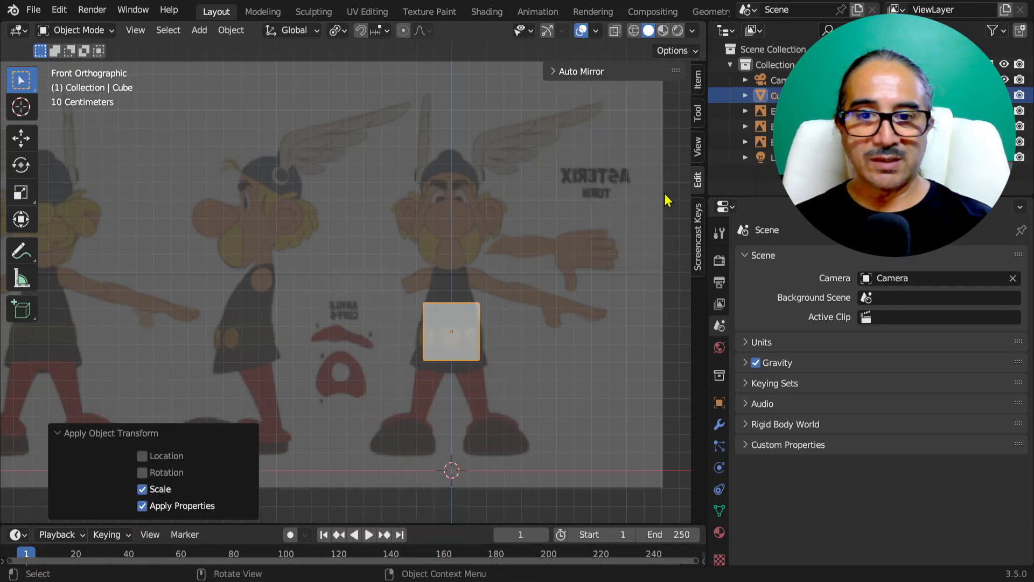
left_click(698, 234)
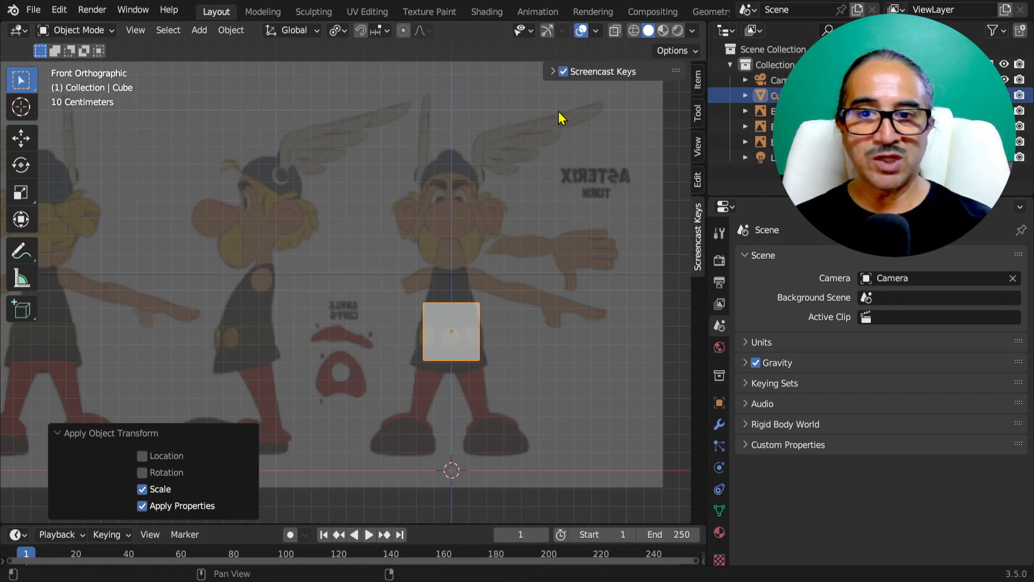
key("ctrl+space")
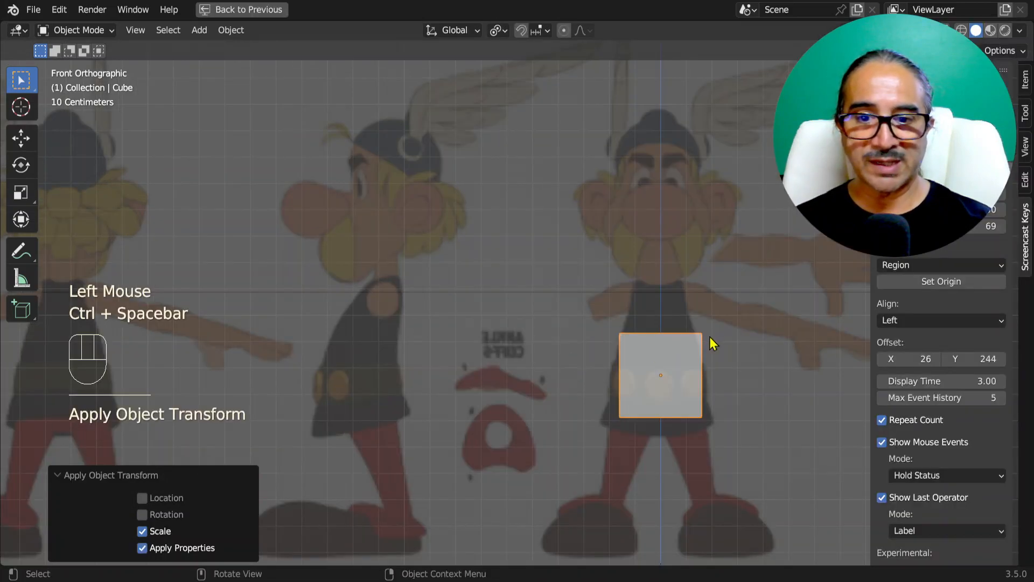
Move the cube over the side-view character's lower torso in the right orthographic view.
middle_click_drag(710, 346, 678, 366)
key("KP_3")
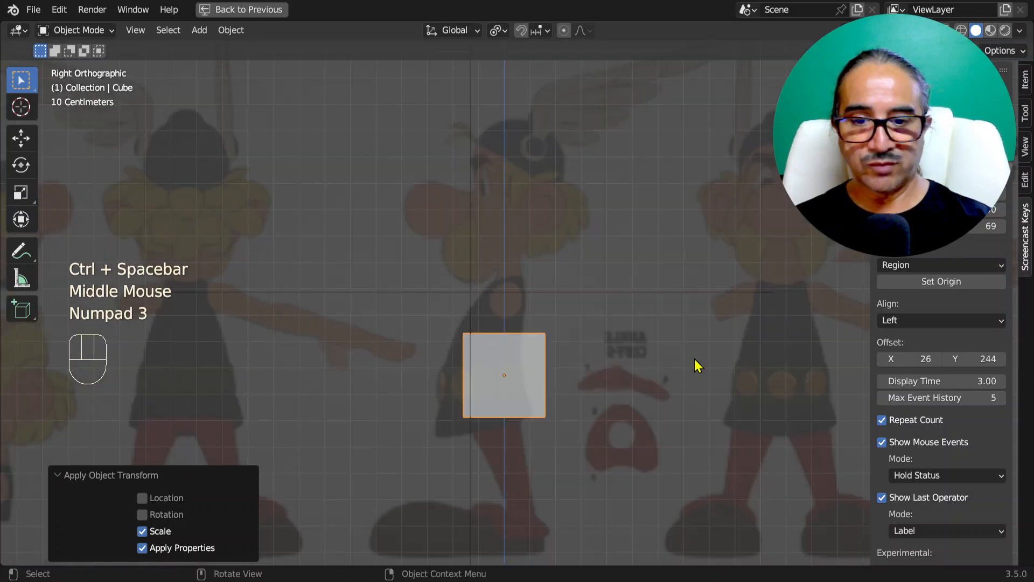
key("KP_1")
key("KP_3")
key("Tab")
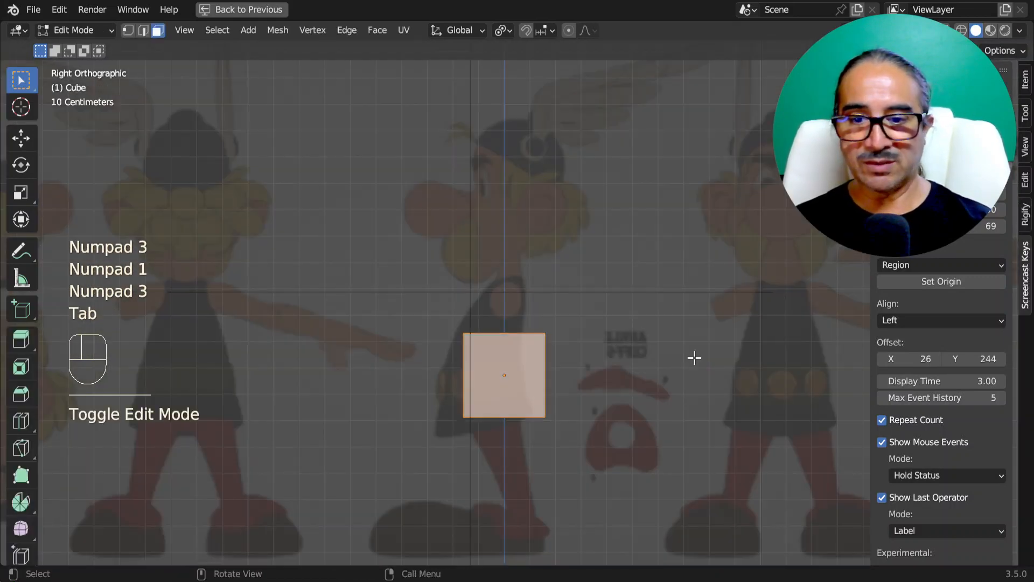
scroll(635, 375, "up", 1)
key("Tab")
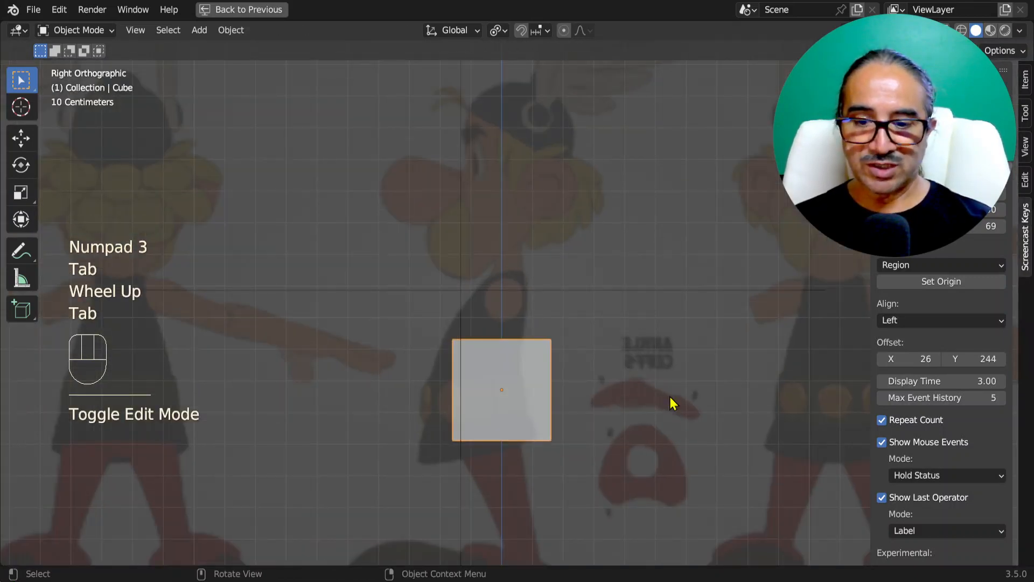
key("g")
left_click(644, 400)
Tilt the cube's top face about 14° in side view, lower it to the waist and scale it to 0.839.
key("Tab")
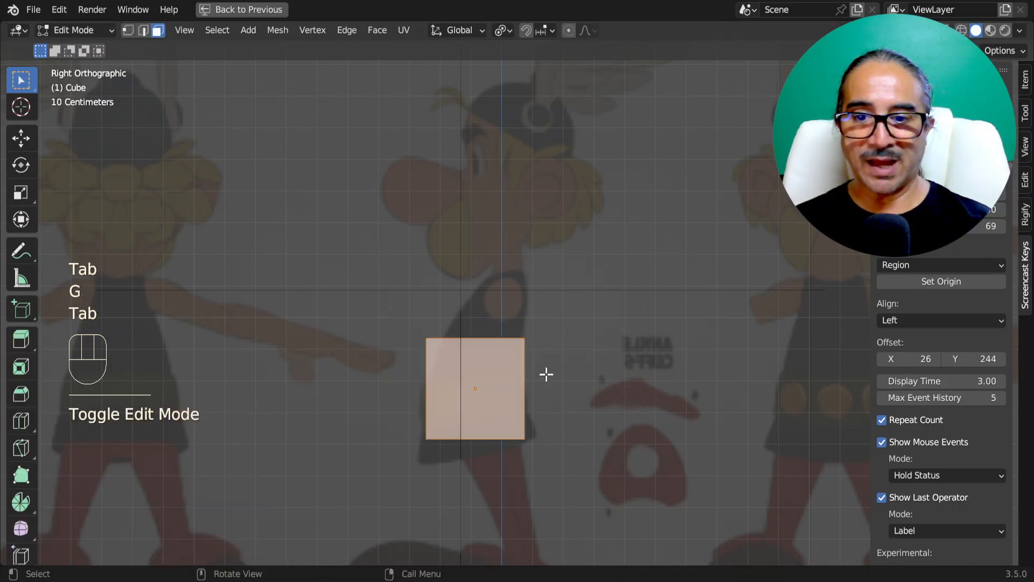
key("3")
middle_click_drag(499, 339, 489, 381)
left_click(488, 388)
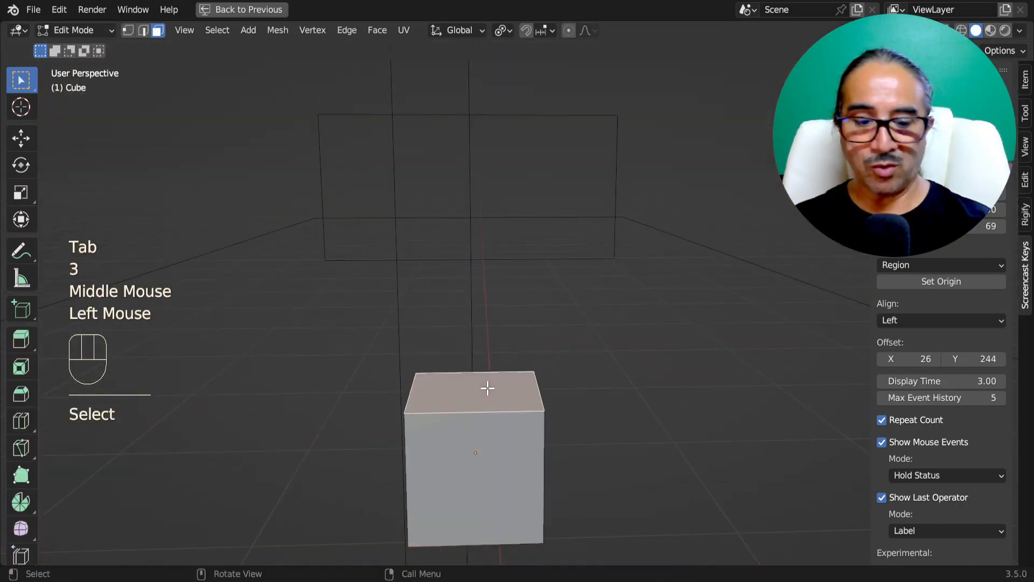
key("KP_3")
key("r")
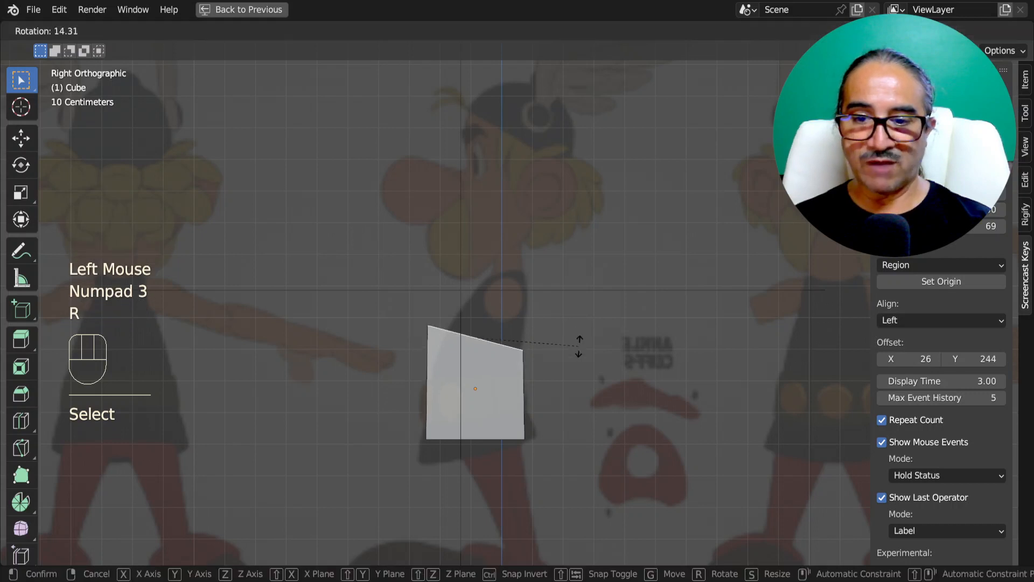
left_click(577, 358)
key("g")
left_click(582, 380)
key("s")
left_click(565, 375)
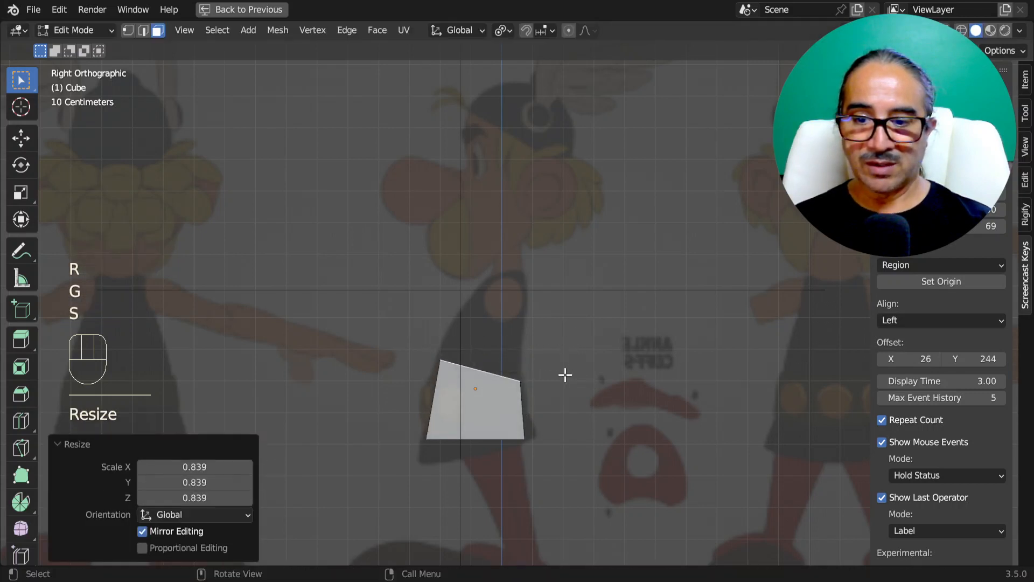
Extrude the tilted top face about 0.18 m up the torso and scale it to 0.692.
key("e")
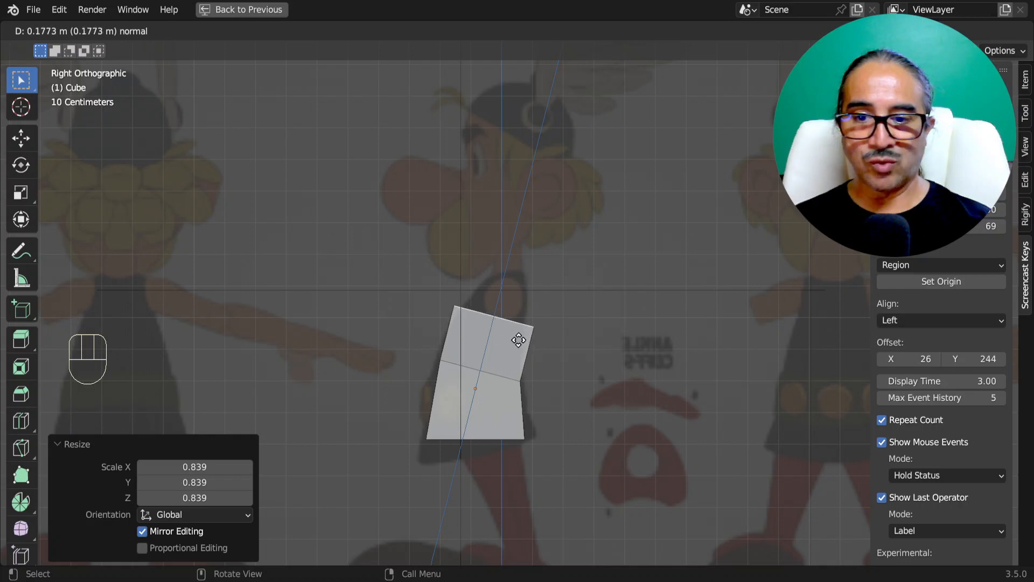
left_click(525, 331)
key("s")
left_click(568, 318)
Extrude the top face about 0.13 m up to the neck, then shrink it, rotate it -19.3° and align it with the neckline.
key("e")
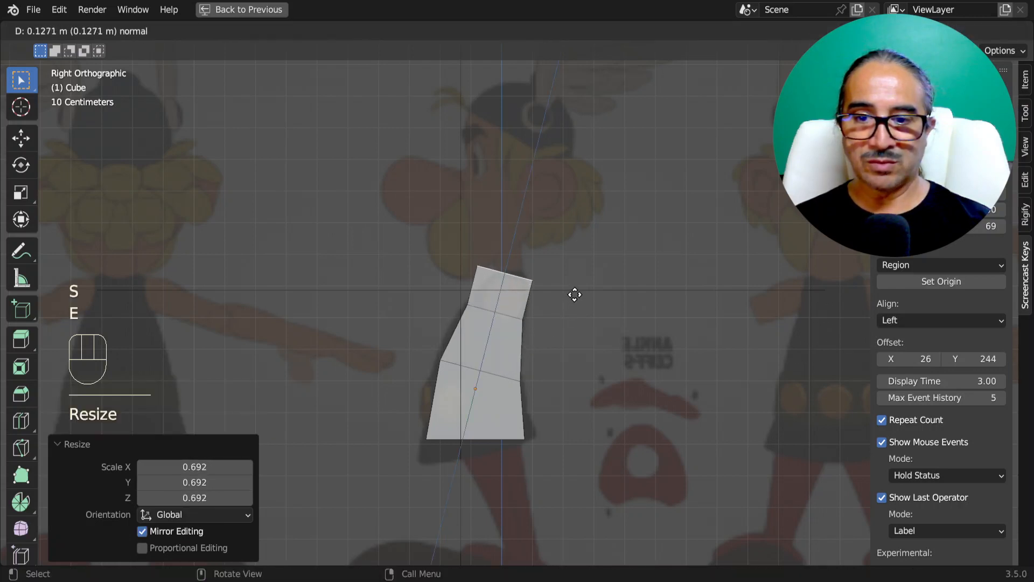
left_click(575, 291)
key("s")
left_click(546, 286)
key("r")
left_click(548, 279)
key("g")
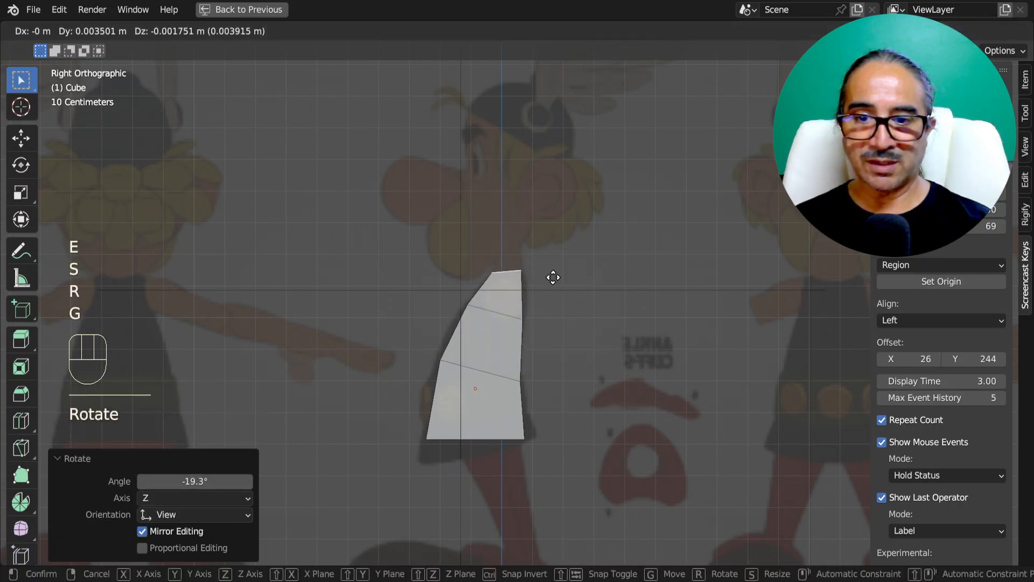
left_click(553, 280)
Widen the whole torso mesh along X by 1.157 to match the front reference.
key("KP_1")
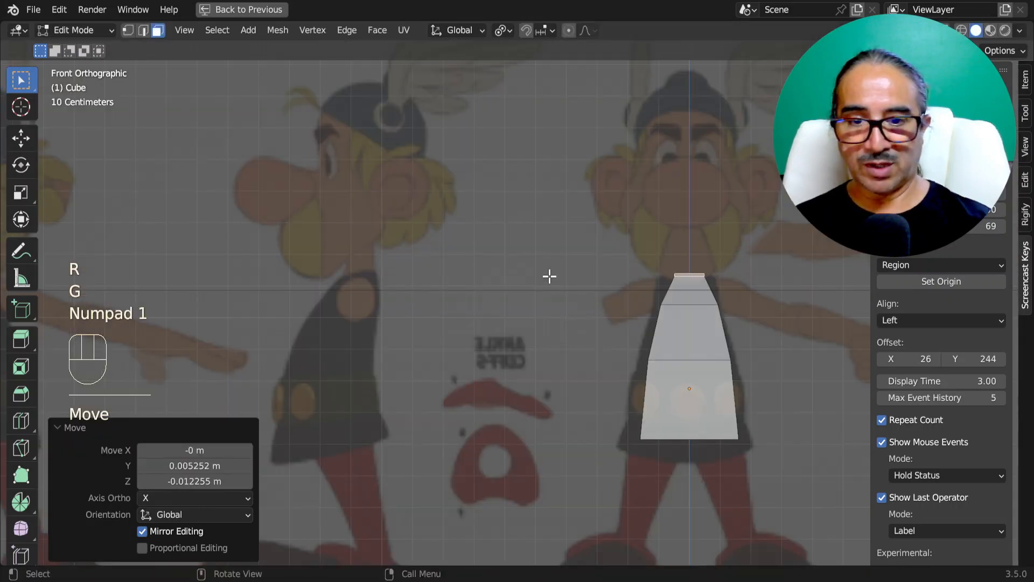
middle_click_drag(646, 312, 570, 318, "shift")
key("a")
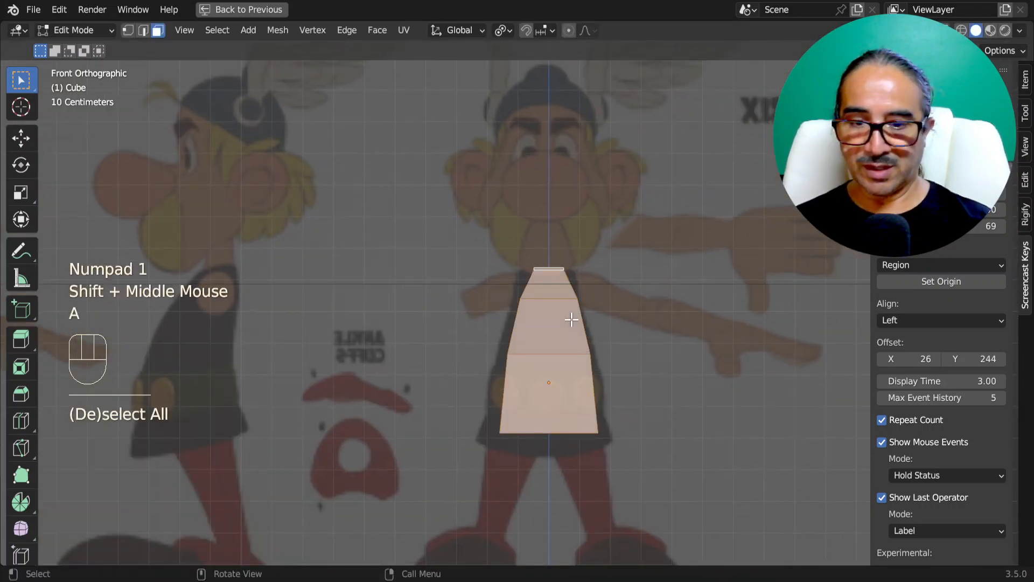
key("s")
key("x")
left_click(646, 338)
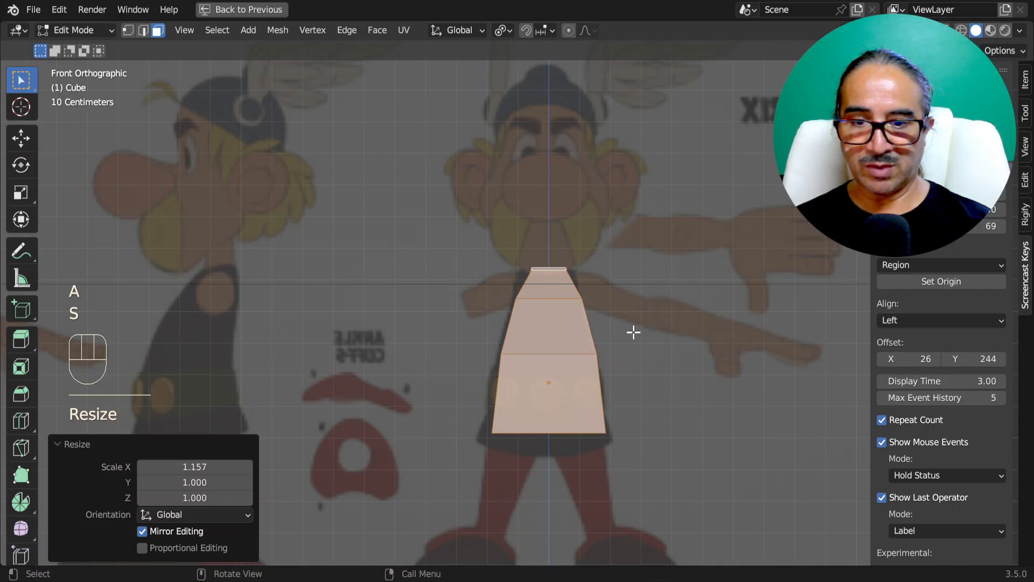
Extrude the torso's uppermost side face outward about 0.007 m at the shoulder and scale it to 0.767.
middle_click_drag(637, 310, 565, 300)
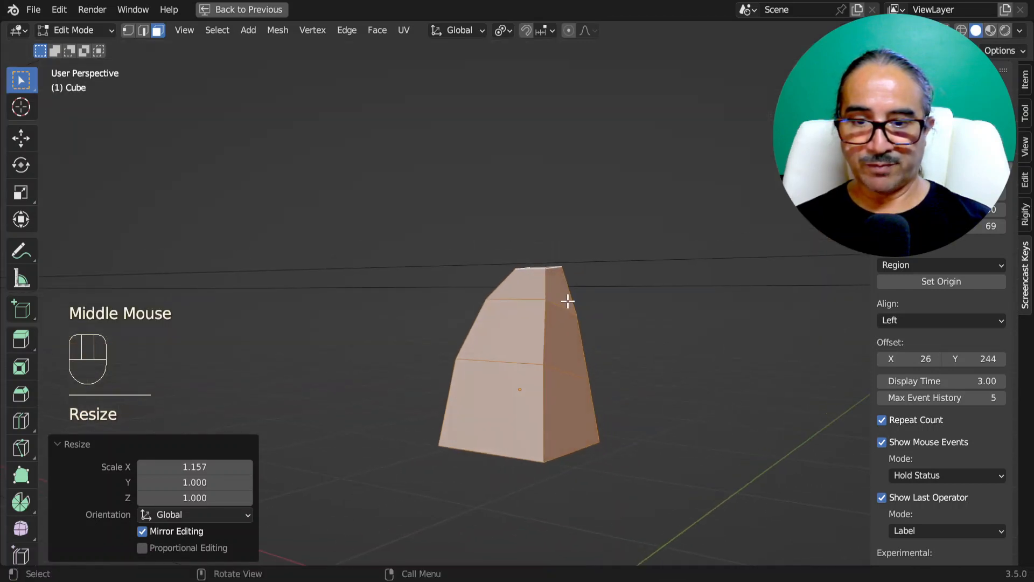
left_click(577, 304)
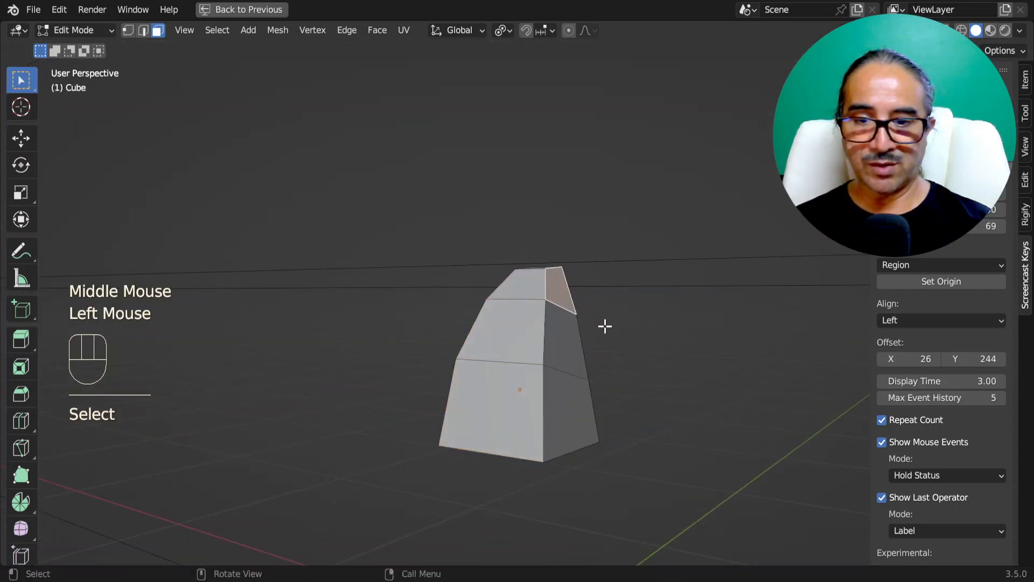
scroll(605, 326, "up", 1)
key("e")
left_click(649, 319)
key("s")
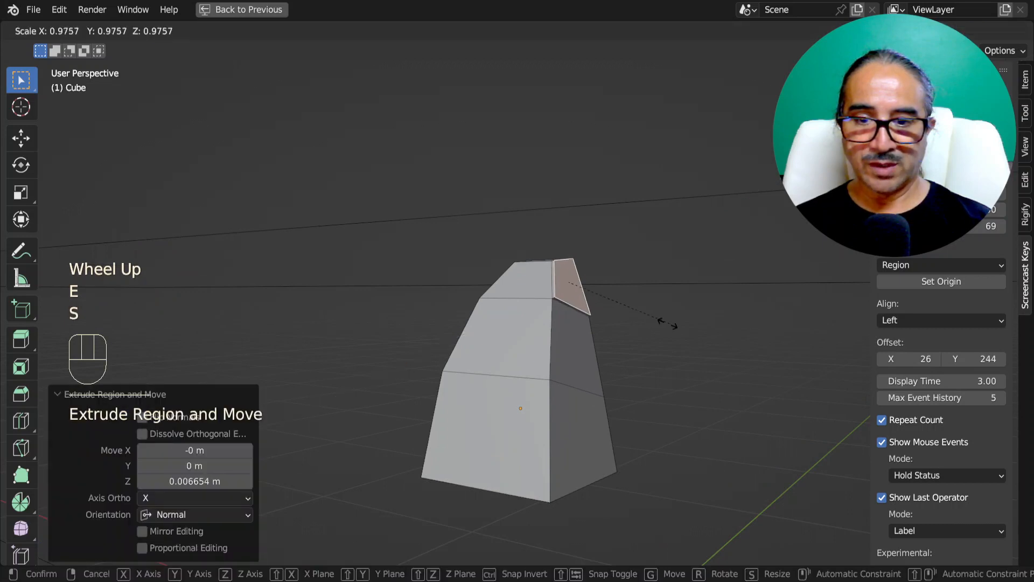
left_click(641, 318)
key("KP_1")
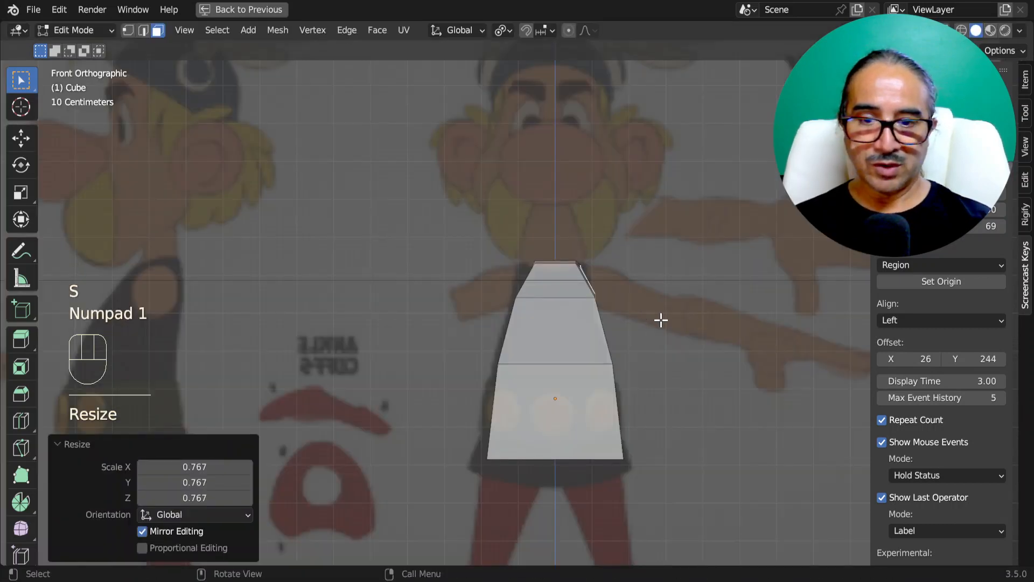
scroll(638, 300, "up", 1)
middle_click_drag(638, 301, 548, 272)
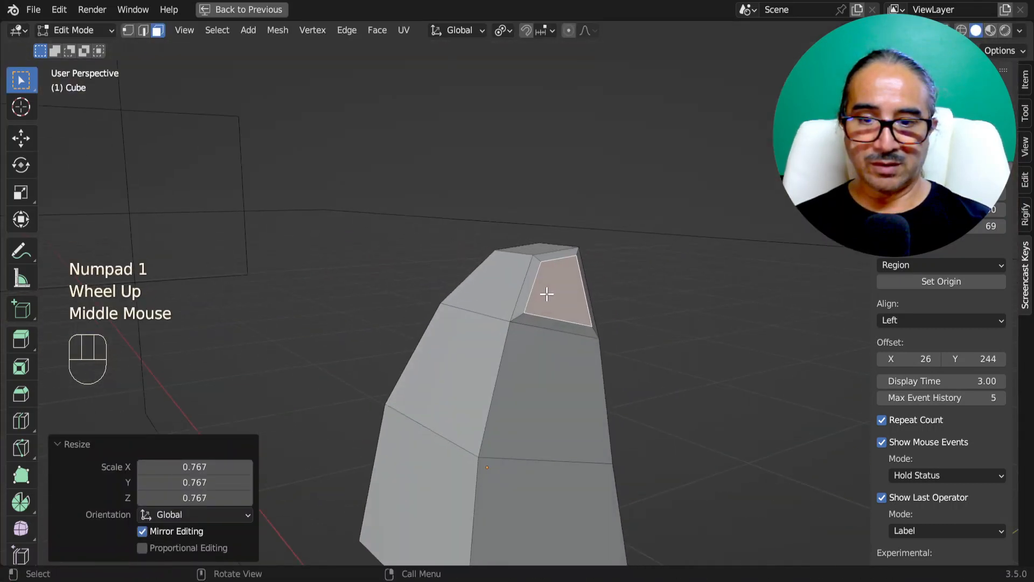
Rotate the shoulder face and the narrow face above it in front view, and shift them closer against the torso's slope.
left_click(549, 261, "shift")
left_click(554, 256)
left_click(556, 278, "shift")
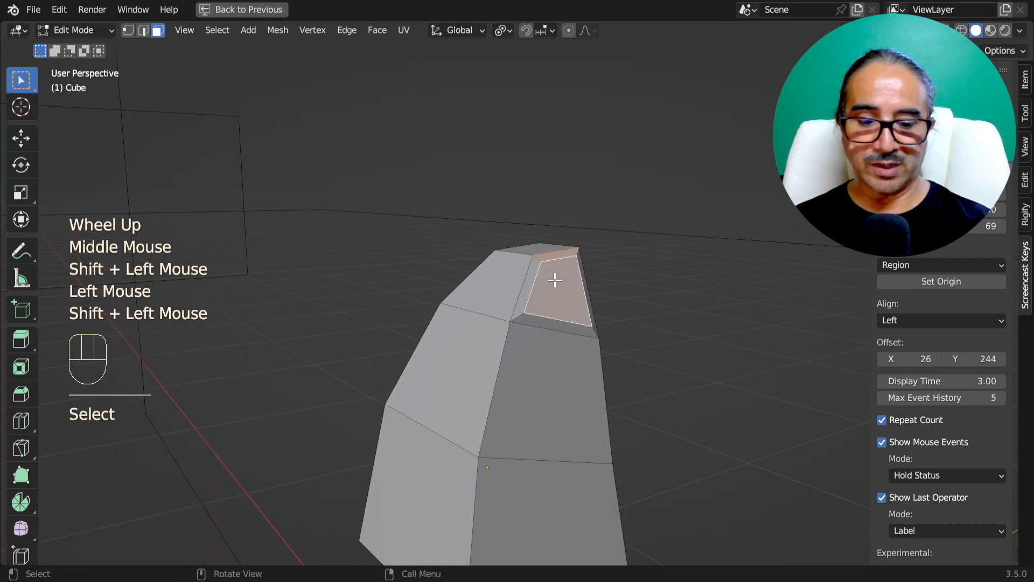
key("KP_1")
key("r")
left_click(660, 317)
key("g")
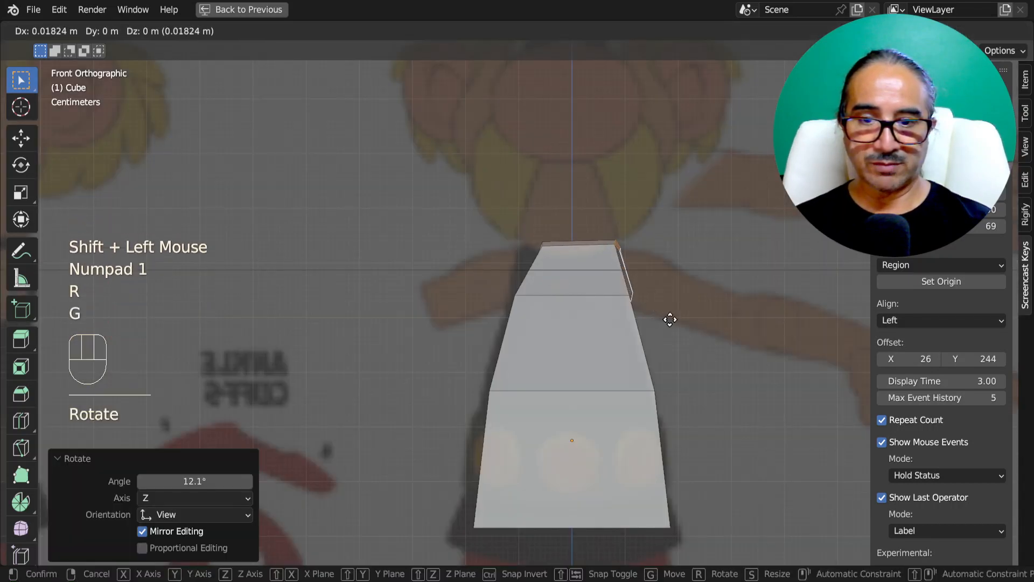
left_click(668, 318)
key("r")
left_click(661, 318)
key("g")
left_click(665, 296)
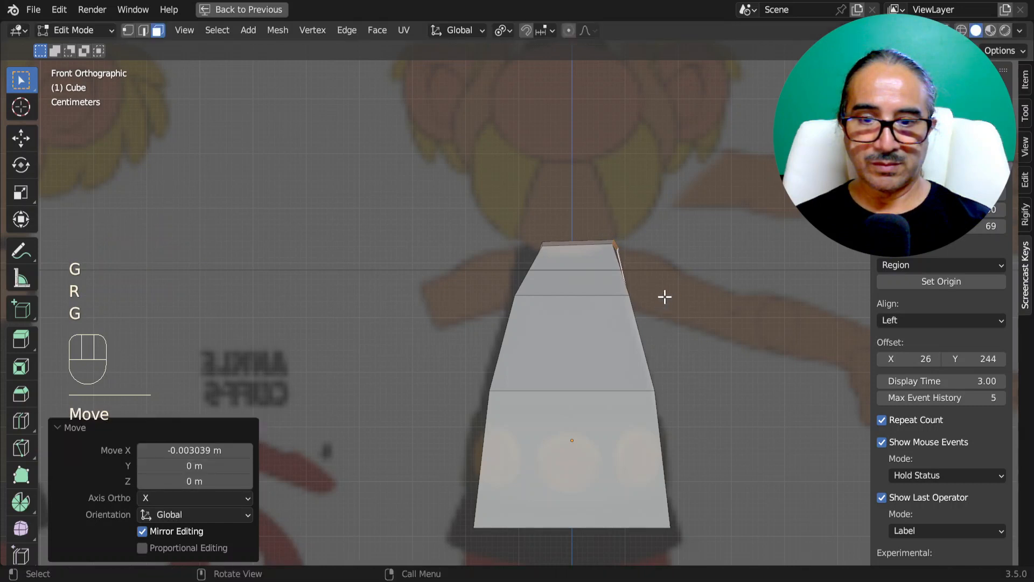
Select only the shoulder face and bring up the LoopTools commands for the mesh.
middle_click_drag(665, 295, 553, 293)
left_click(590, 278)
scroll(590, 286, "down", 4)
key("KP_1")
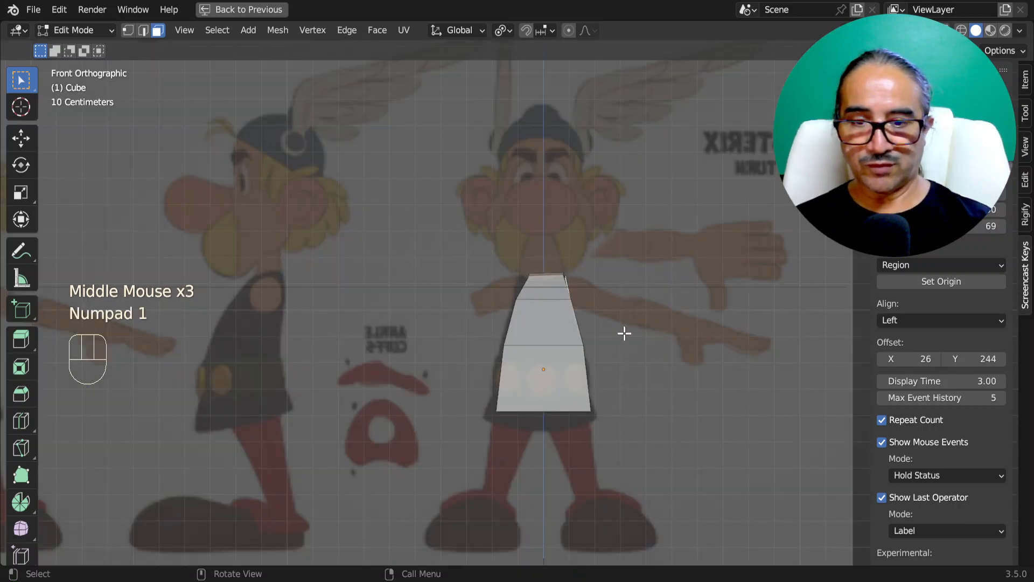
scroll(624, 333, "up", 2)
middle_click_drag(623, 333, 549, 301, "shift")
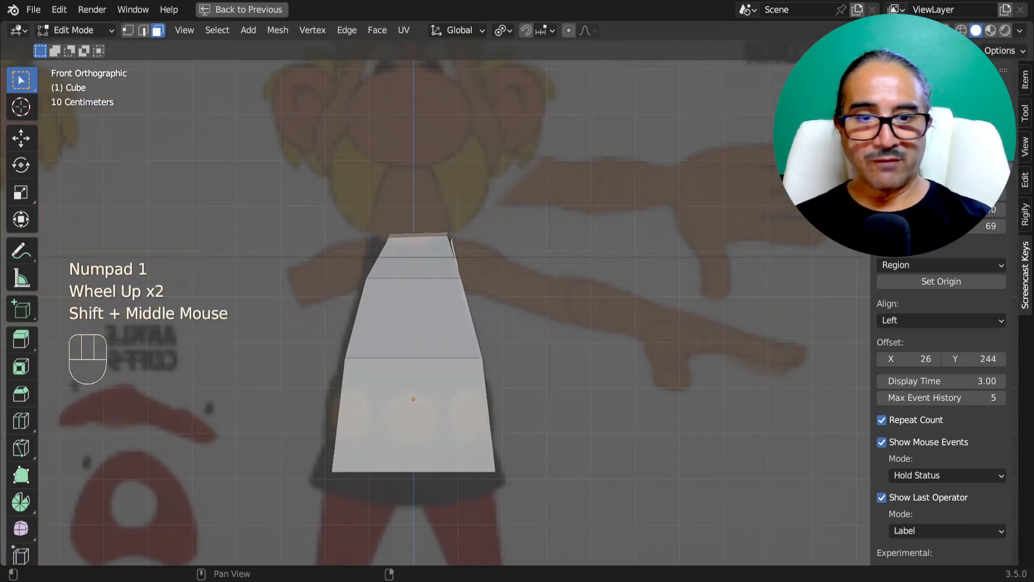
left_click(1026, 213)
left_click(1025, 185)
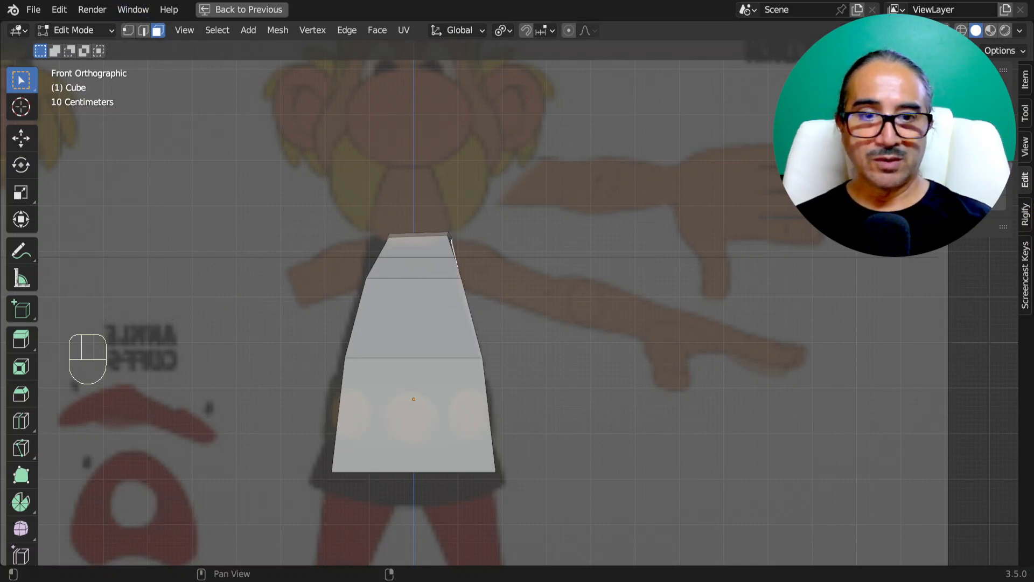
key("KP_Multiply")
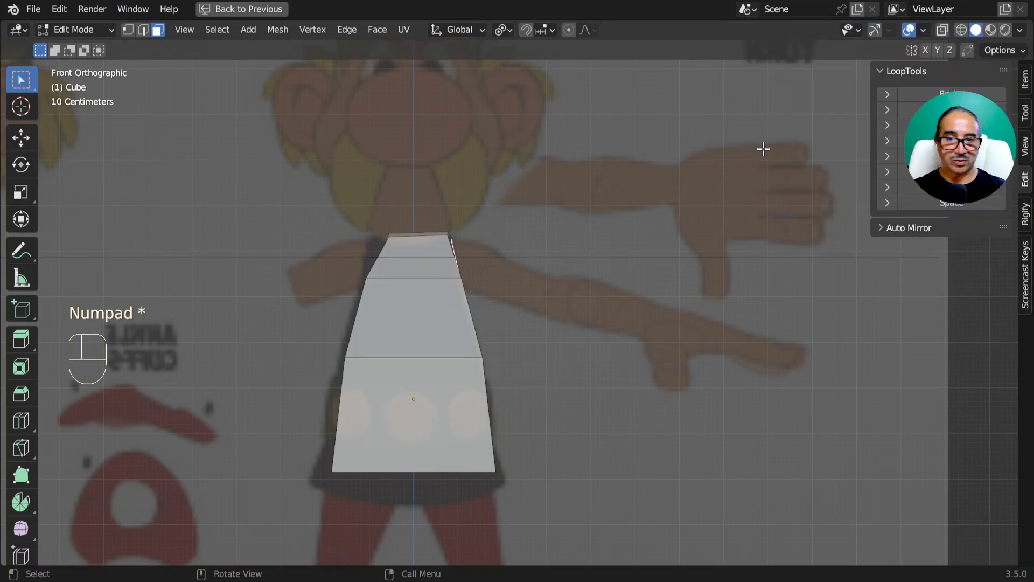
left_click(92, 9)
left_click(59, 9)
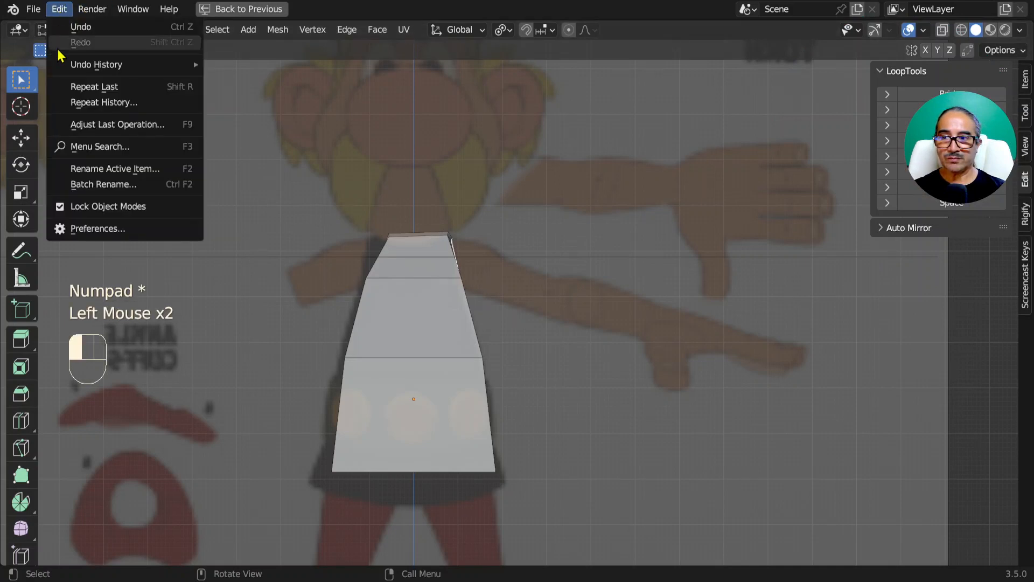
left_click(55, 12)
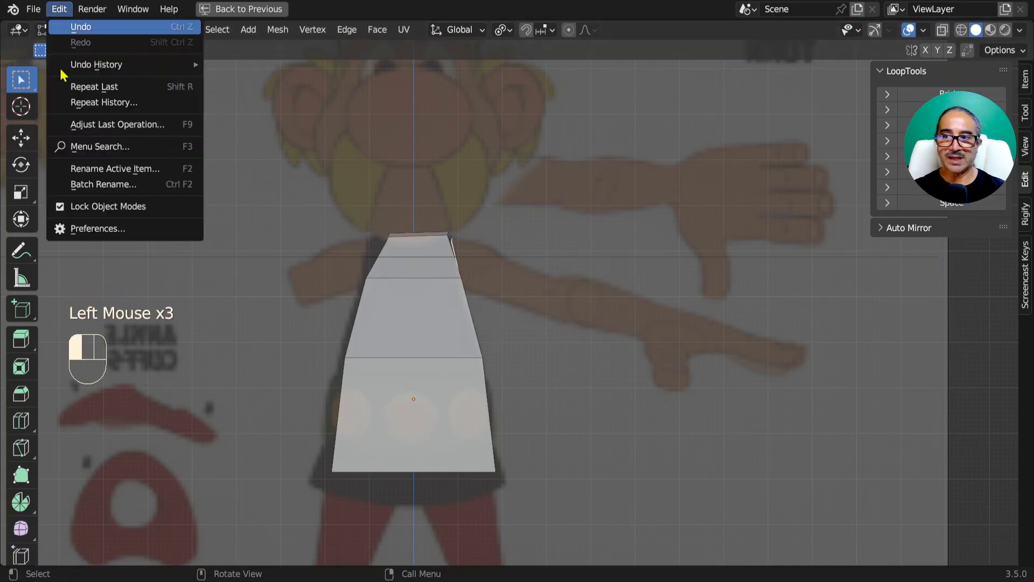
left_click(195, 225)
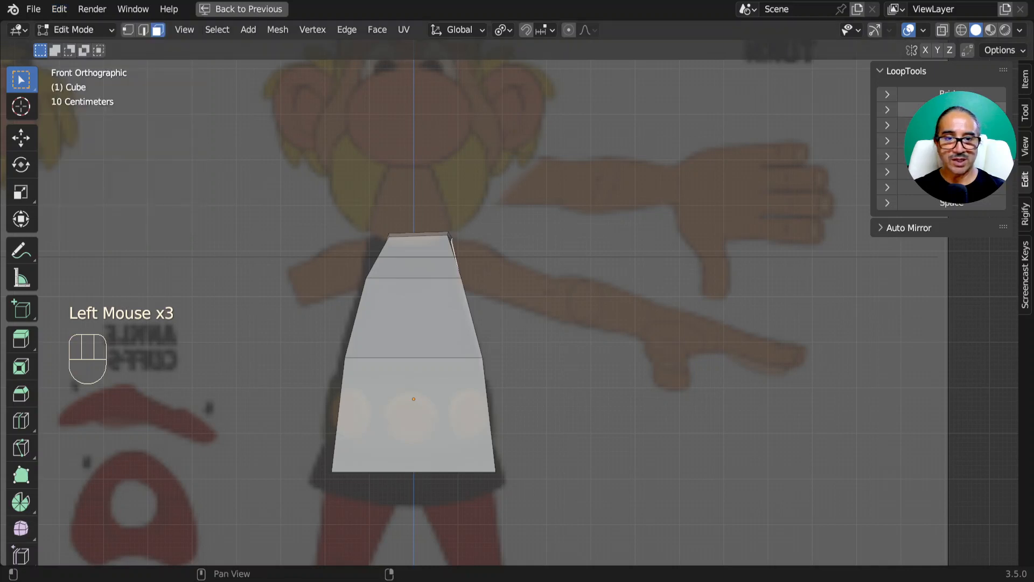
Regularize the shoulder face with the LoopTools Circle command, then rotate it upright in side view and scale it to 0.763.
left_click(910, 109)
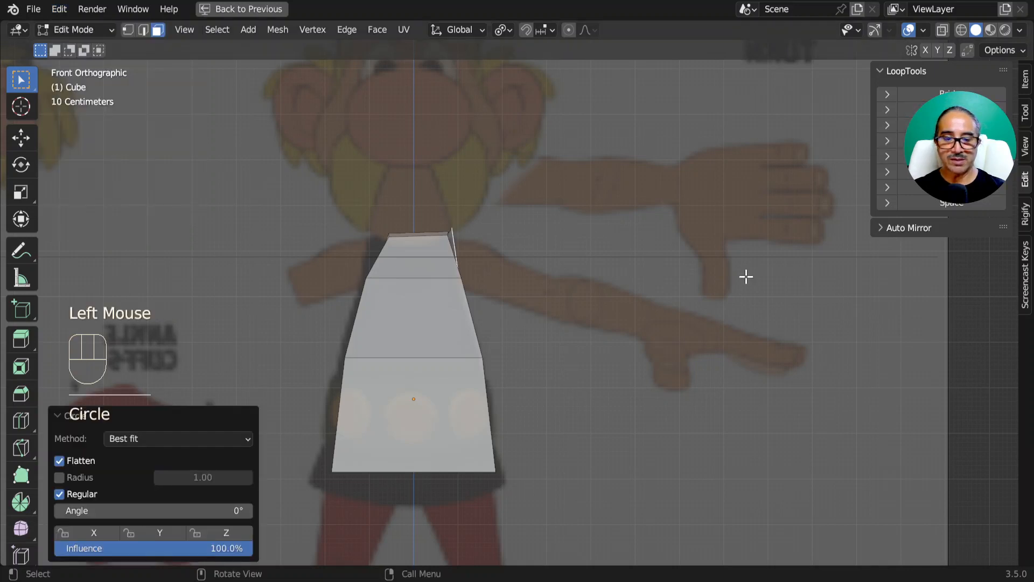
key("KP_3")
scroll(634, 286, "up", 2)
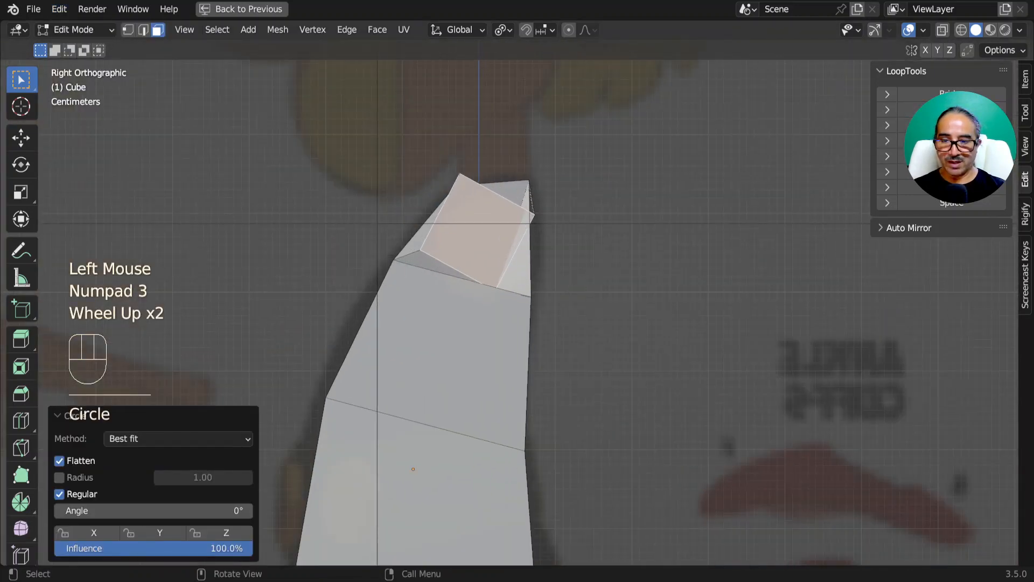
key("r")
left_click(605, 284)
key("s")
left_click(570, 280)
Rotate the shoulder face about -6.5° in side view to square it up, and scale it by 1.071.
key("r")
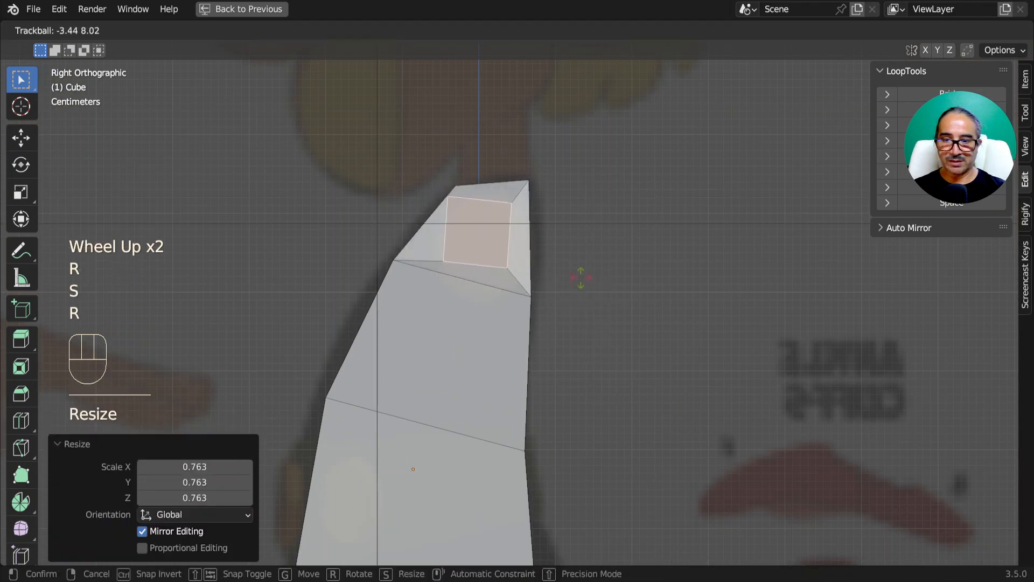
right_click(575, 273)
key("r")
key("r")
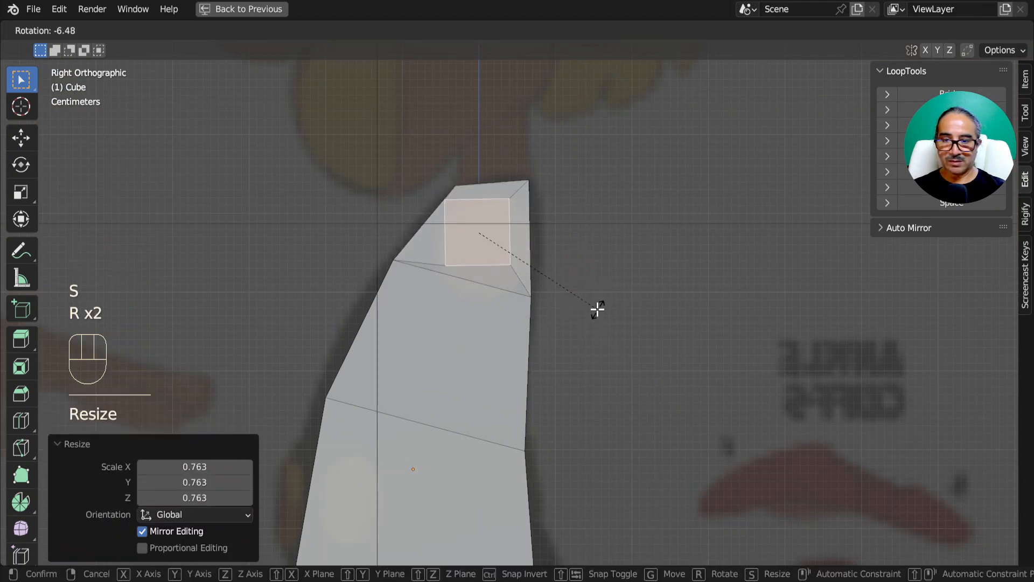
left_click(598, 308)
key("s")
left_click(606, 314)
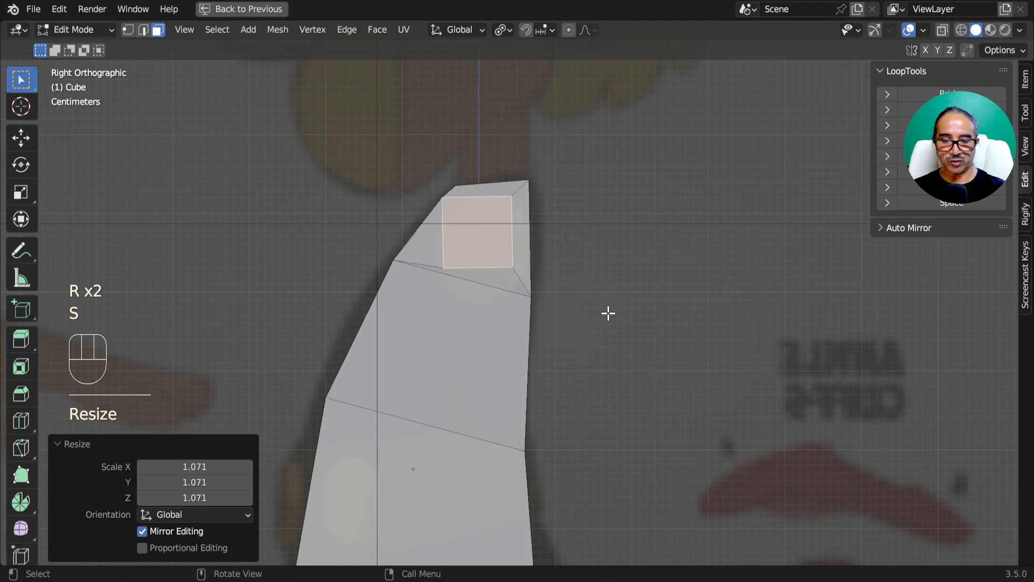
Extrude the shoulder face out along the front reference arm, rotating its end 47.6° and then -11.7°, and move and scale it to fit.
key("KP_1")
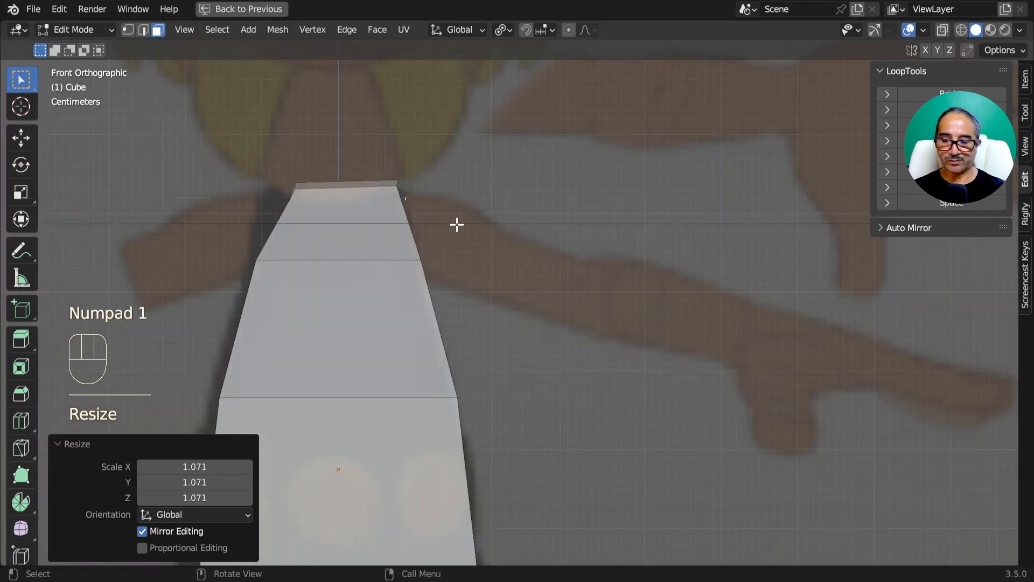
key("e")
left_click(528, 208)
key("r")
left_click(535, 249)
key("g")
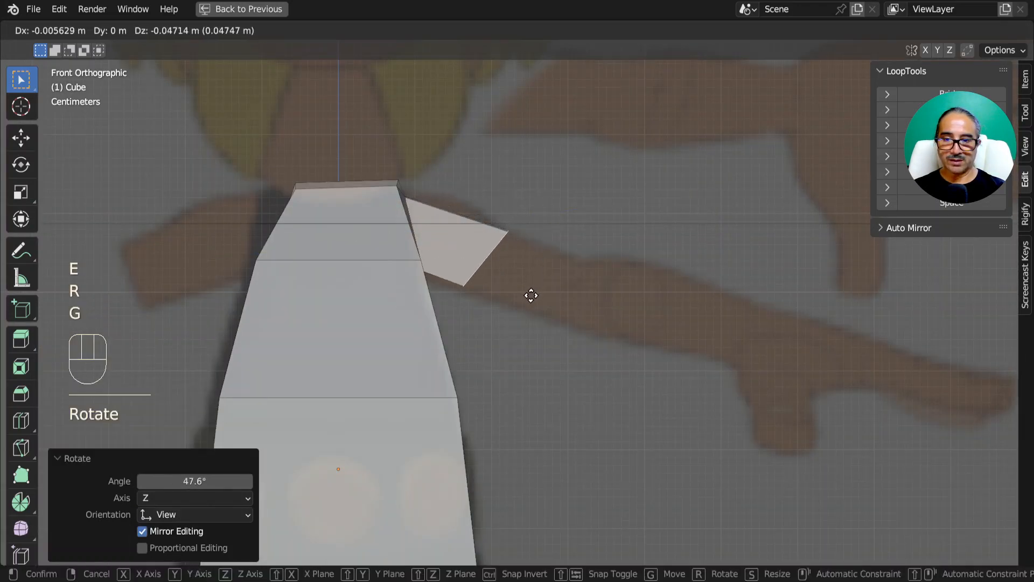
left_click(544, 291)
key("s")
left_click(554, 280)
key("r")
left_click(503, 267)
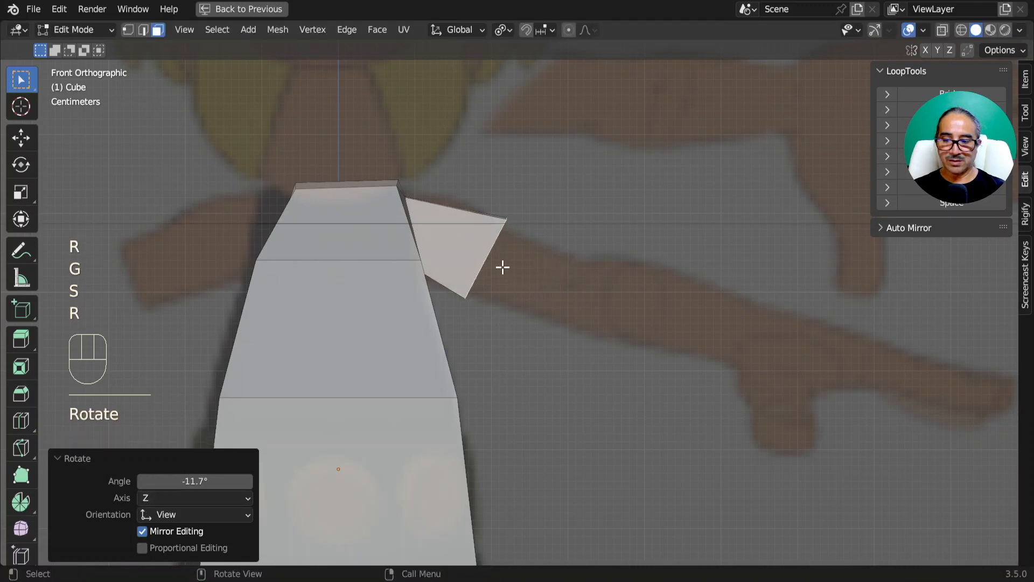
Extrude the arm's end face to the elbow, rotate it -22.7°, raise it slightly and scale it to 0.651 to fit the reference arm.
key("e")
left_click(660, 325)
key("r")
left_click(646, 283)
key("g")
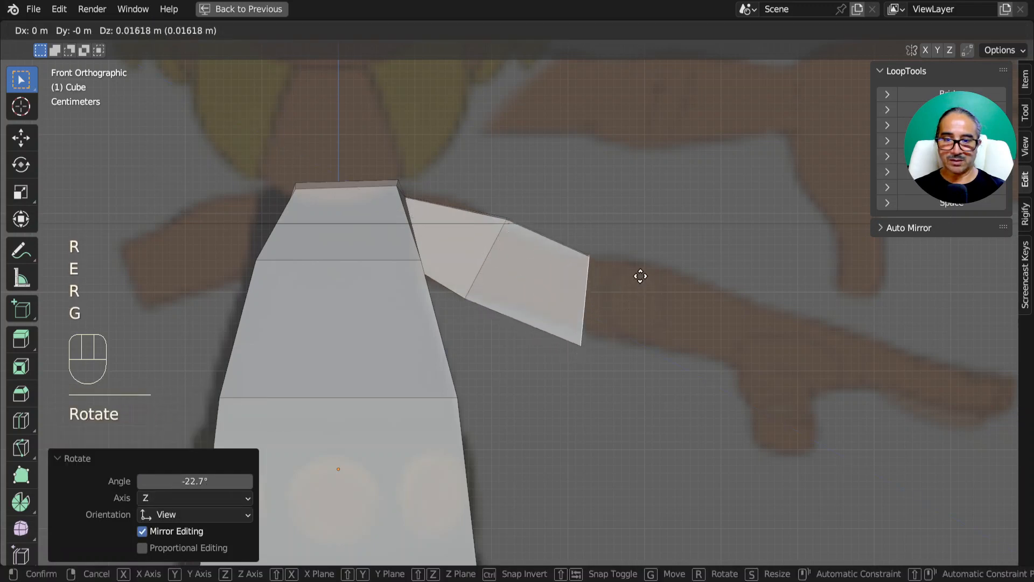
left_click(633, 275)
key("s")
left_click(617, 282)
key("s")
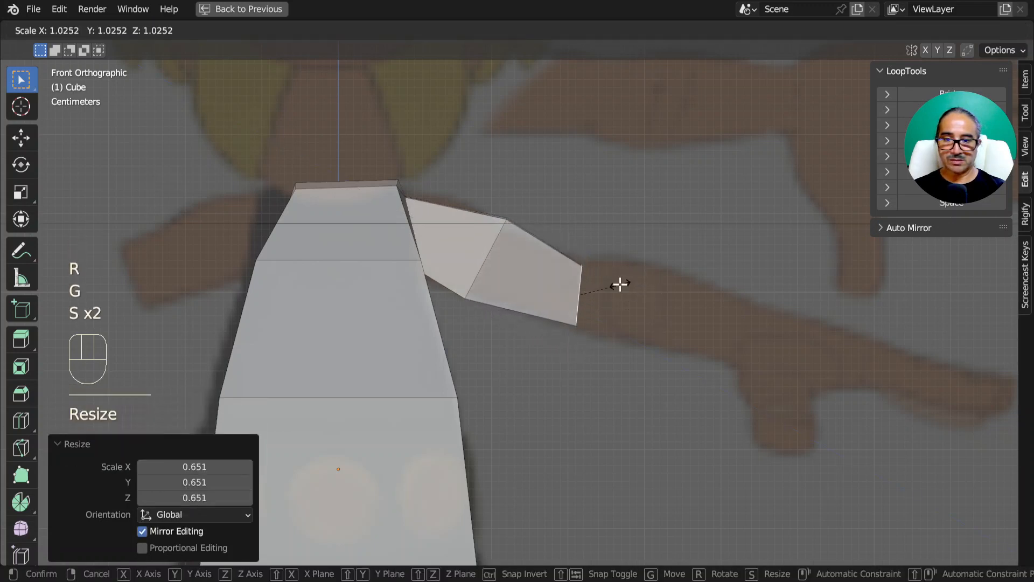
left_click(603, 294)
Extrude the elbow face about 0.21 m to form the forearm and lower its end about 0.027 m to the wrist.
key("e")
left_click(762, 329)
key("g")
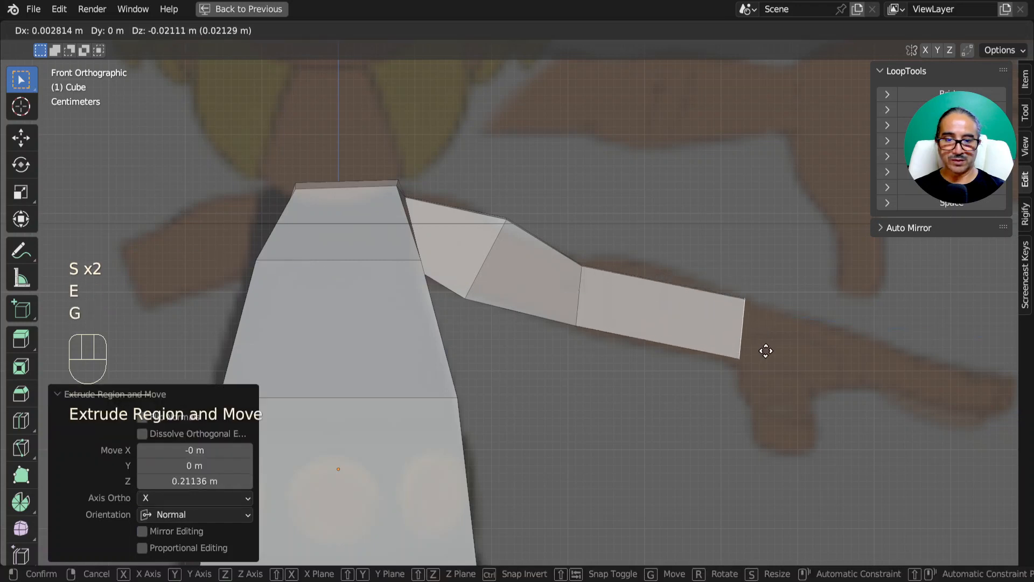
left_click(763, 352)
Extrude the wrist face outward about 0.011 m and widen it along Y by 1.925 for the base of the hand.
middle_click_drag(762, 353, 531, 316, "shift")
key("KP_1")
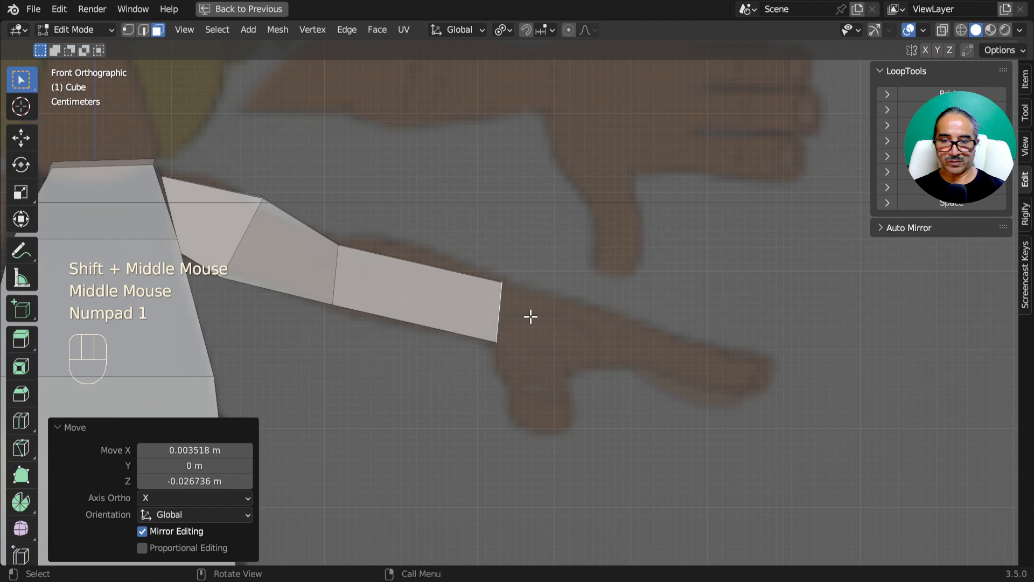
key("e")
left_click(568, 307)
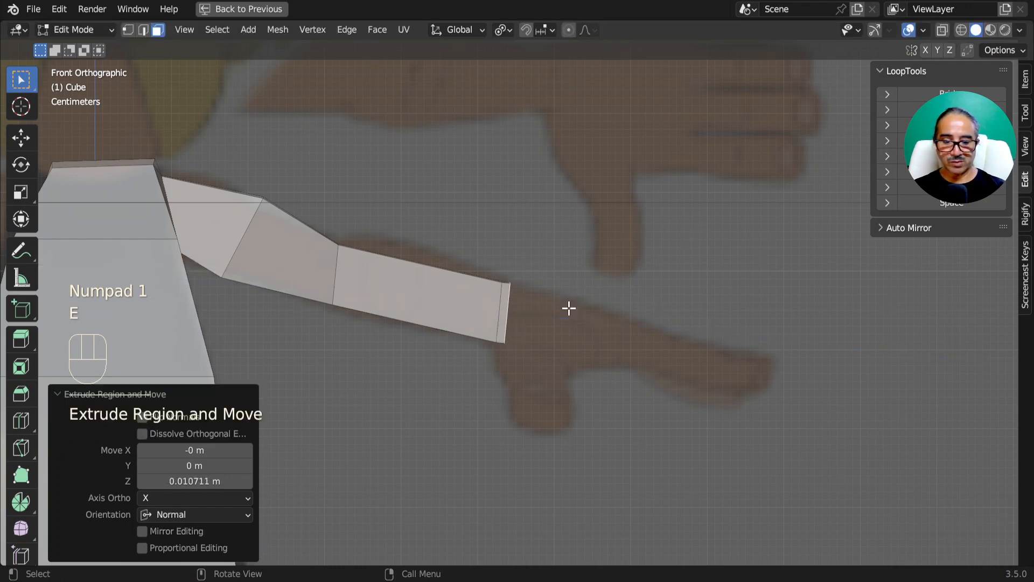
key("KP_3")
key("s")
middle_click(572, 294)
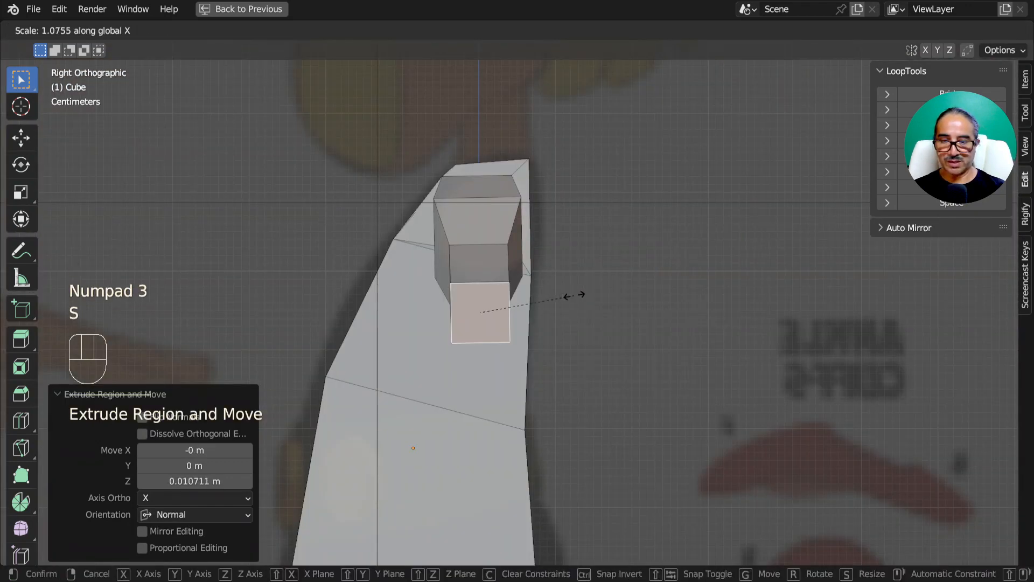
left_click(650, 308)
Extrude the widened wrist face about 0.17 m outward to form the palm.
key("KP_7")
middle_click_drag(650, 308, 635, 303)
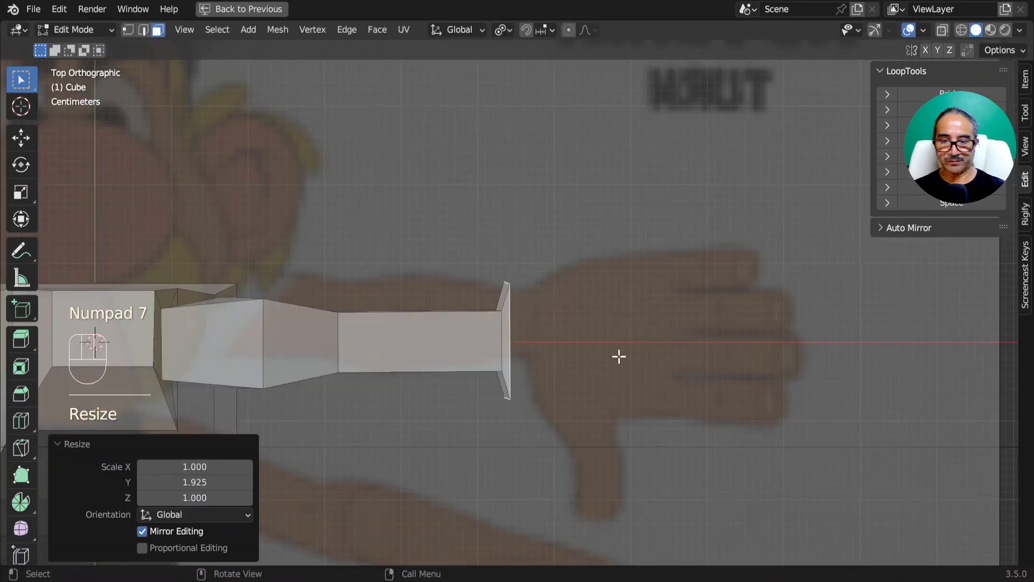
scroll(609, 356, "down", 1)
key("e")
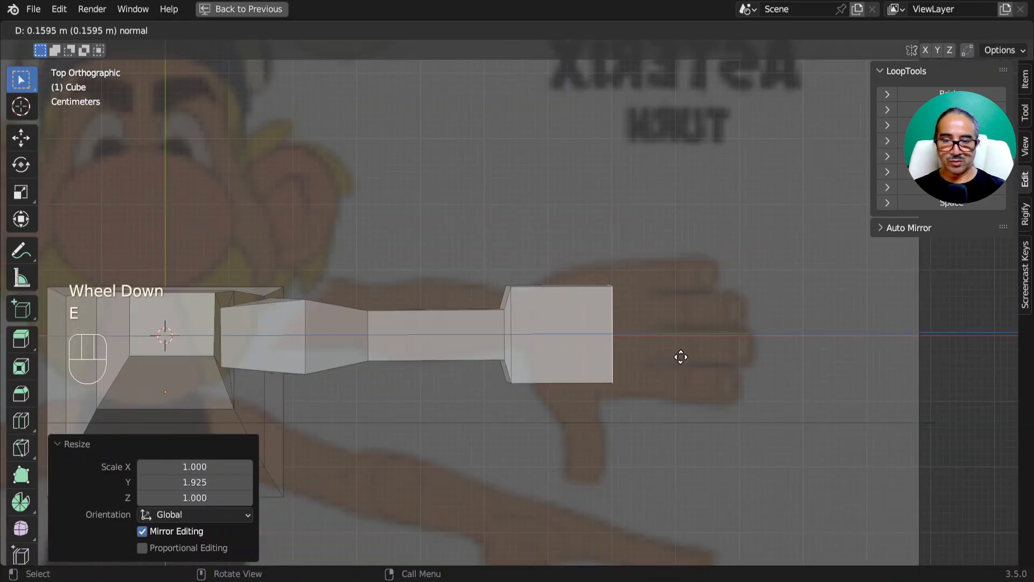
left_click(674, 359)
key("KP_1")
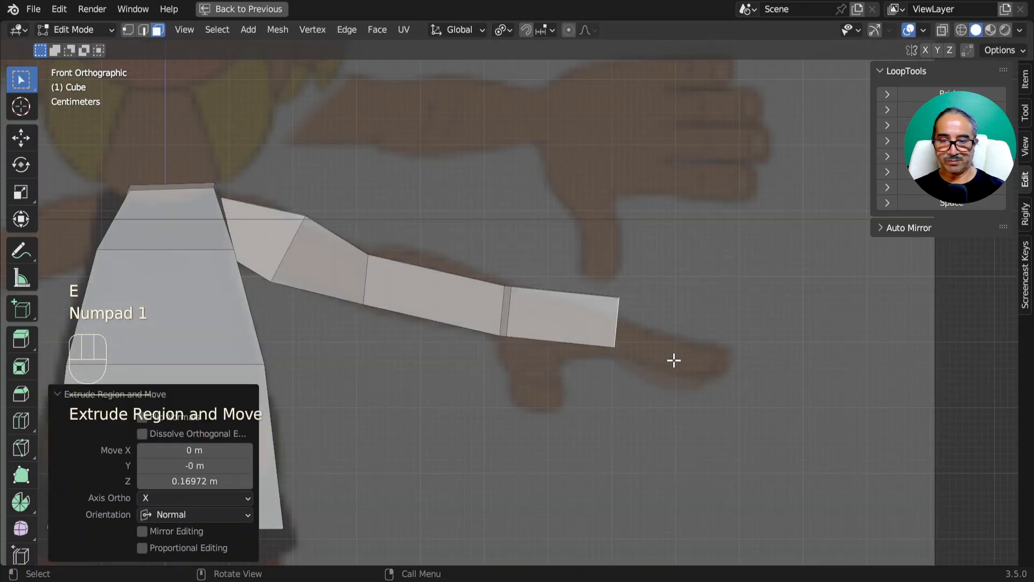
In Object Mode, move the top-view reference image about -0.074 m along X to line its hand up with the modelled hand.
scroll(605, 296, "down", 1)
scroll(595, 244, "down", 1)
key("Tab")
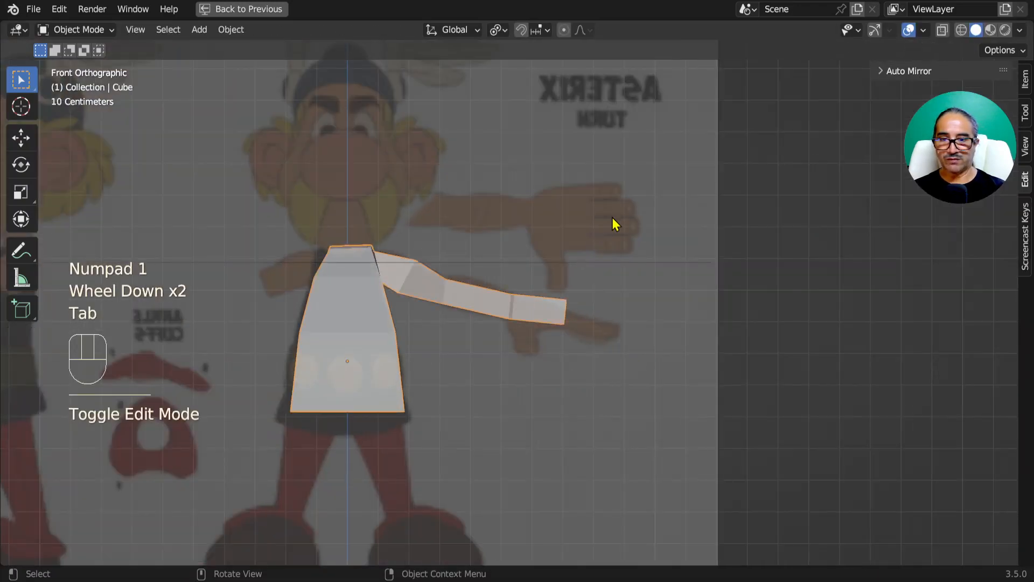
left_click(614, 214)
key("KP_7")
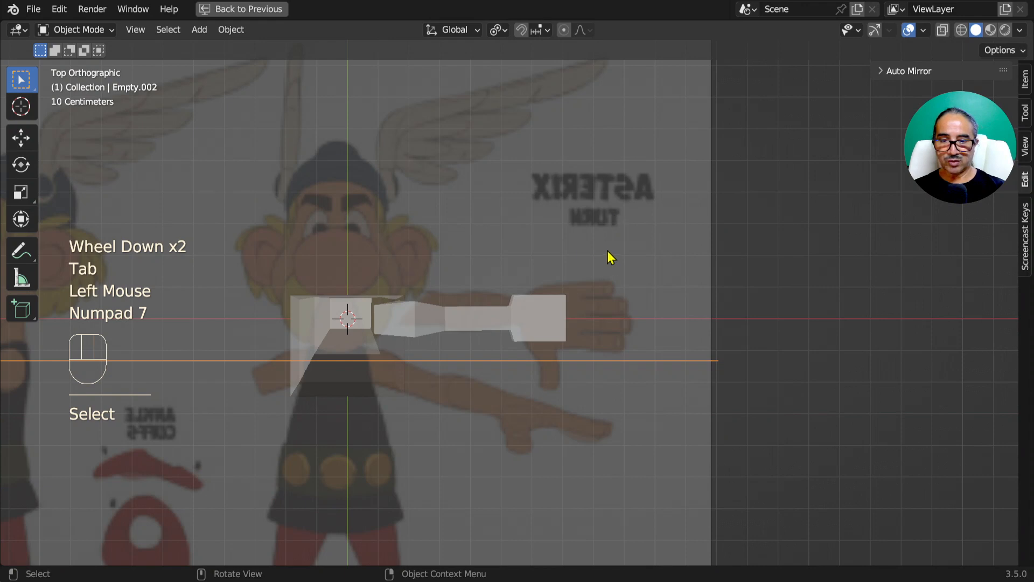
left_click(696, 242)
scroll(695, 286, "up", 2)
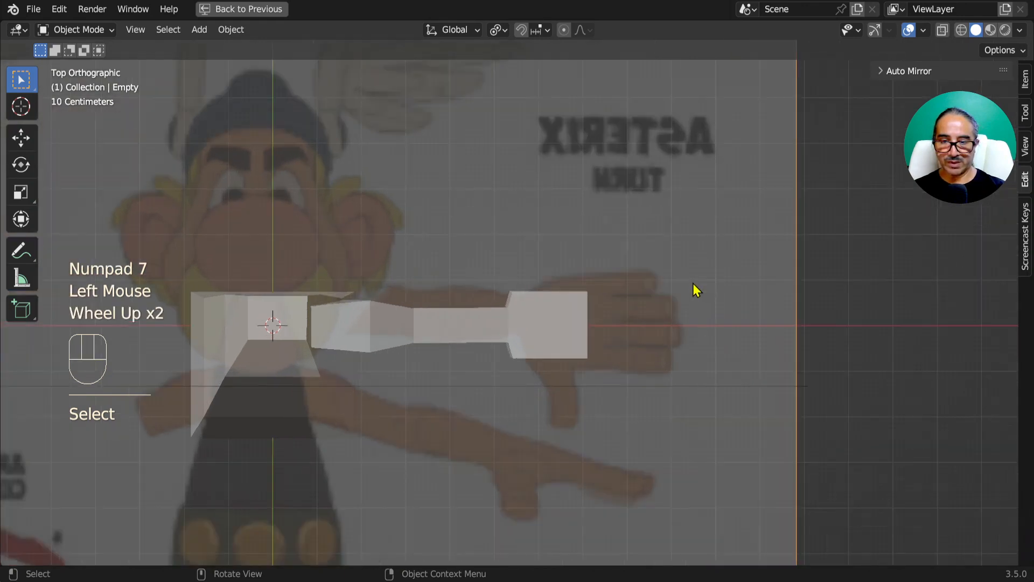
key("g")
left_click(723, 287)
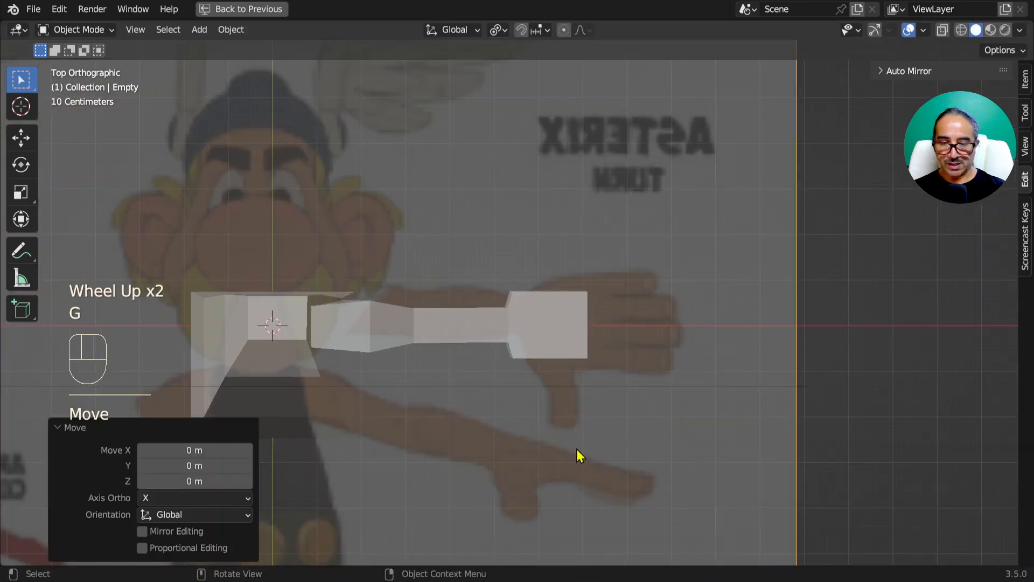
right_click(493, 469, "shift")
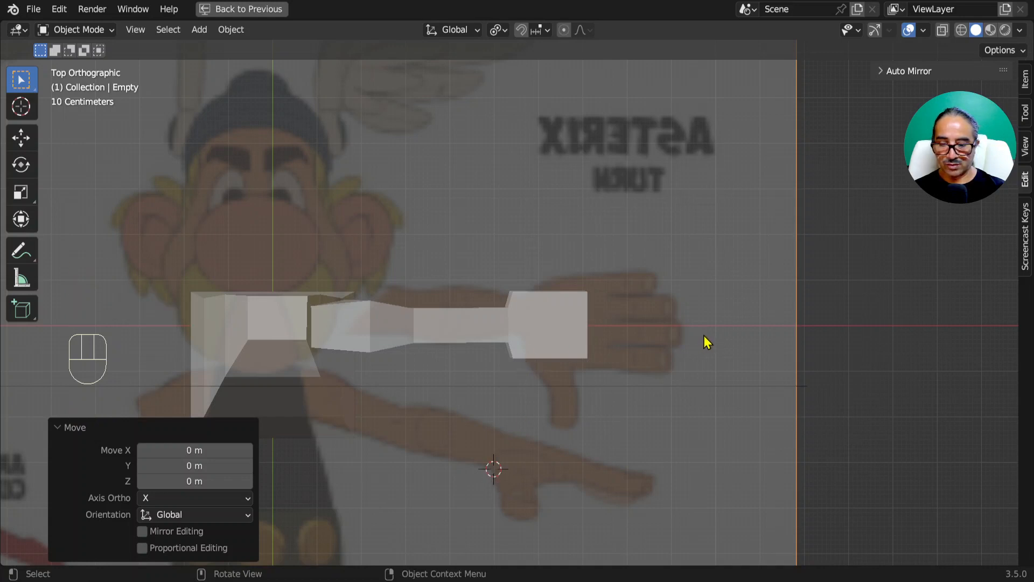
key("g")
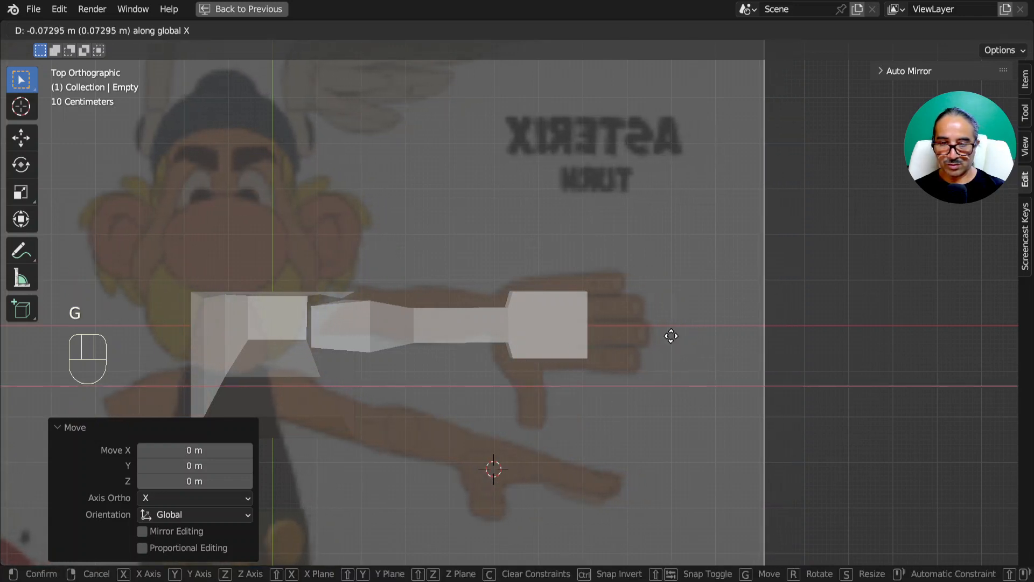
left_click(662, 341)
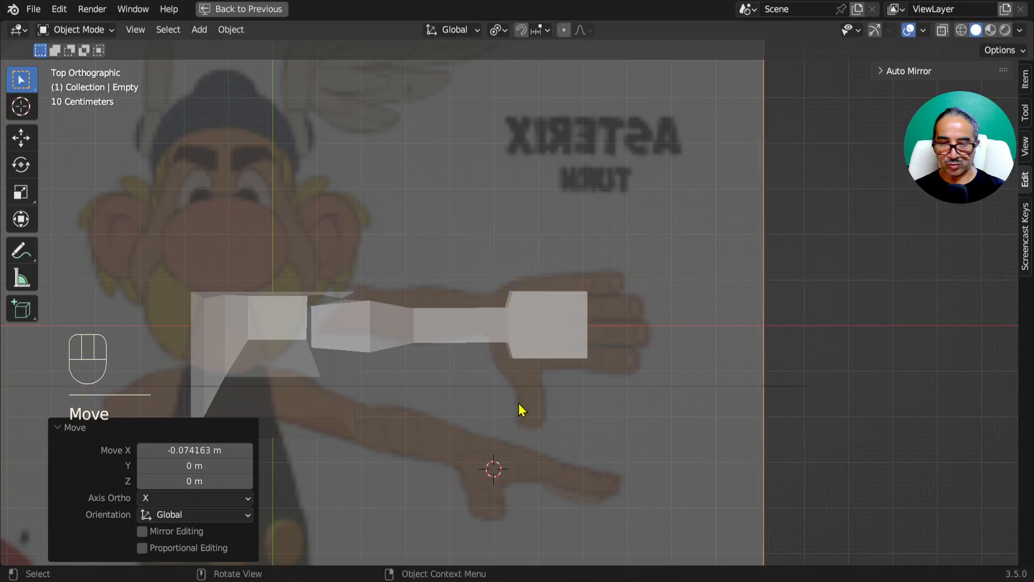
Select the body mesh and return to Edit Mode on it.
left_click(526, 341)
scroll(571, 347, "up", 2)
key("Tab")
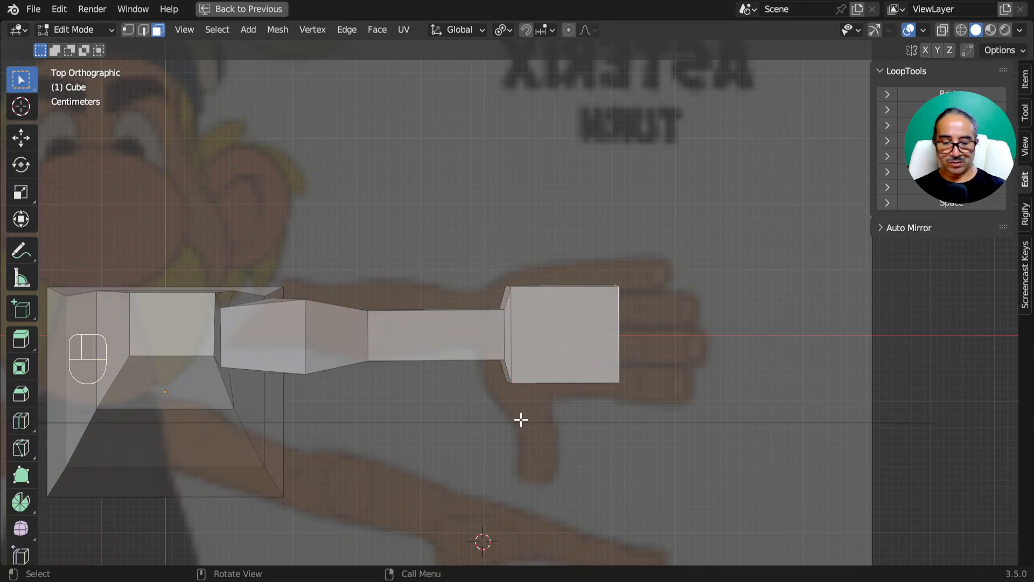
Extrude the torso's bottom face in place and scale it to about 0.827 to form an inner rim.
key("KP_1")
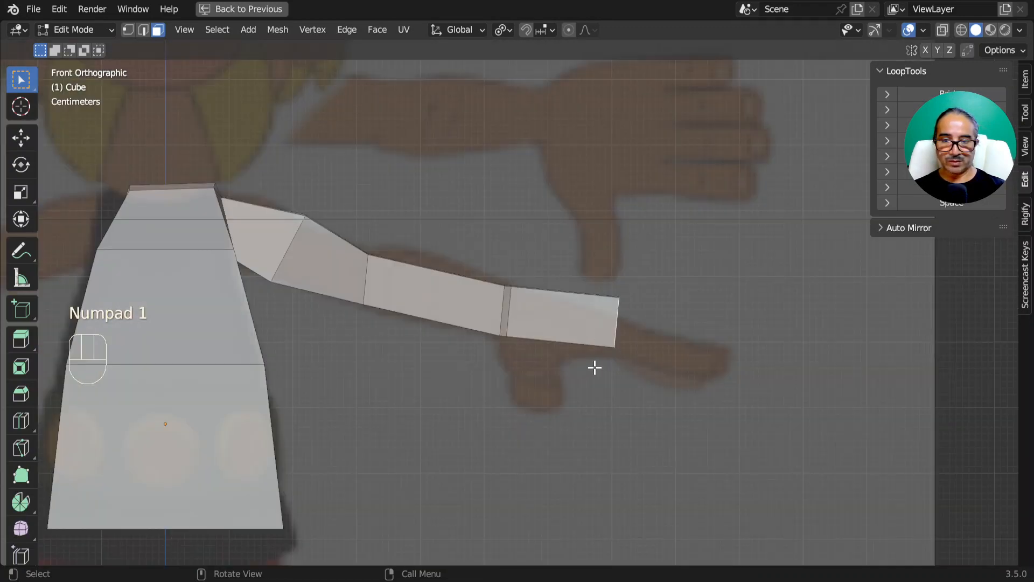
middle_click_drag(467, 269, 473, 356)
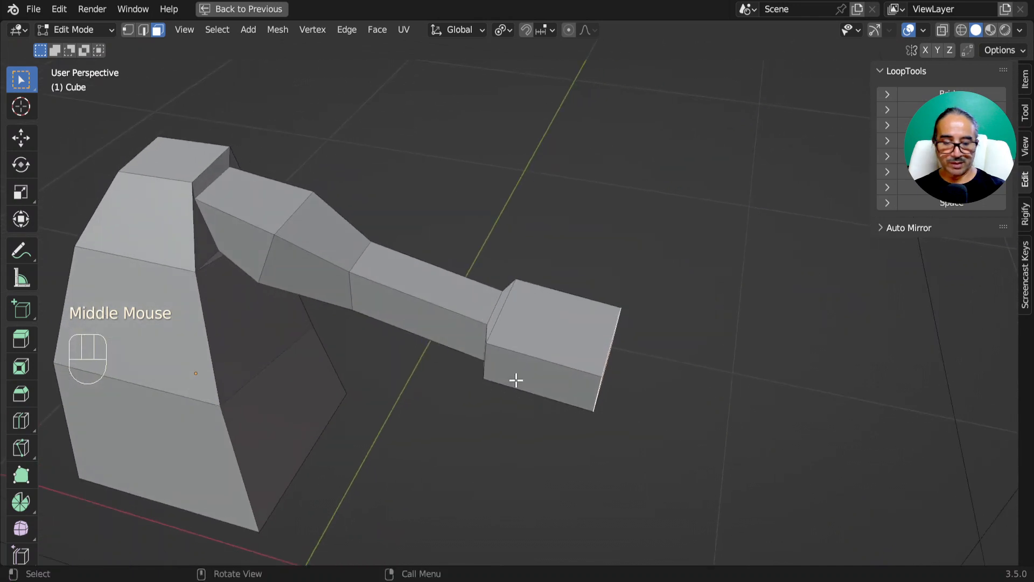
scroll(508, 399, "down", 1)
middle_click_drag(431, 312, 506, 434, "shift")
left_click(404, 344)
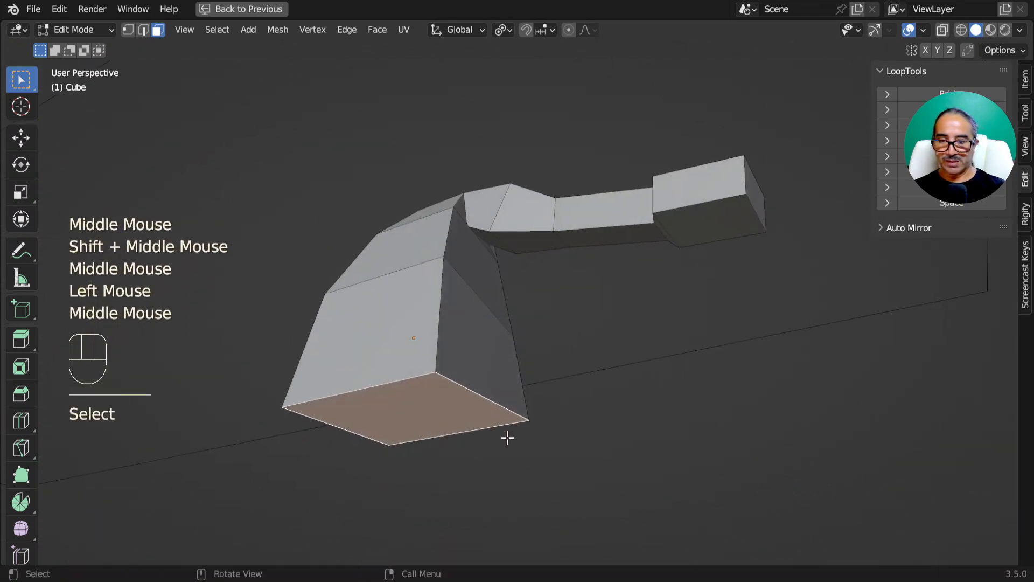
key("e")
key("s")
left_click(583, 418)
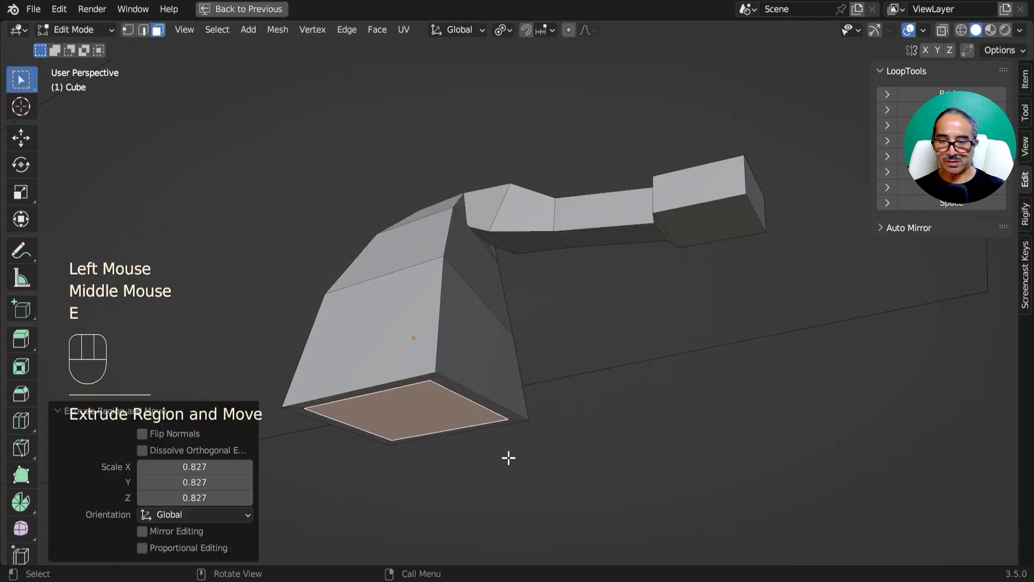
Extrude the inner bottom face about 0.051 m up into the torso and scale it to about 0.913.
key("e")
left_click(522, 438)
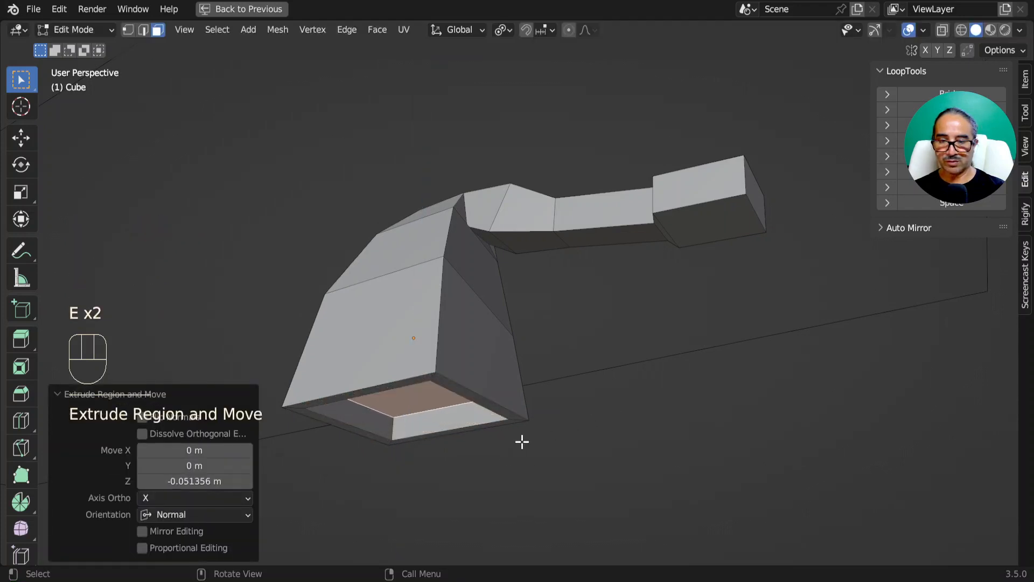
middle_click_drag(521, 439, 478, 305)
key("s")
left_click(544, 408)
scroll(506, 284, "down", 1)
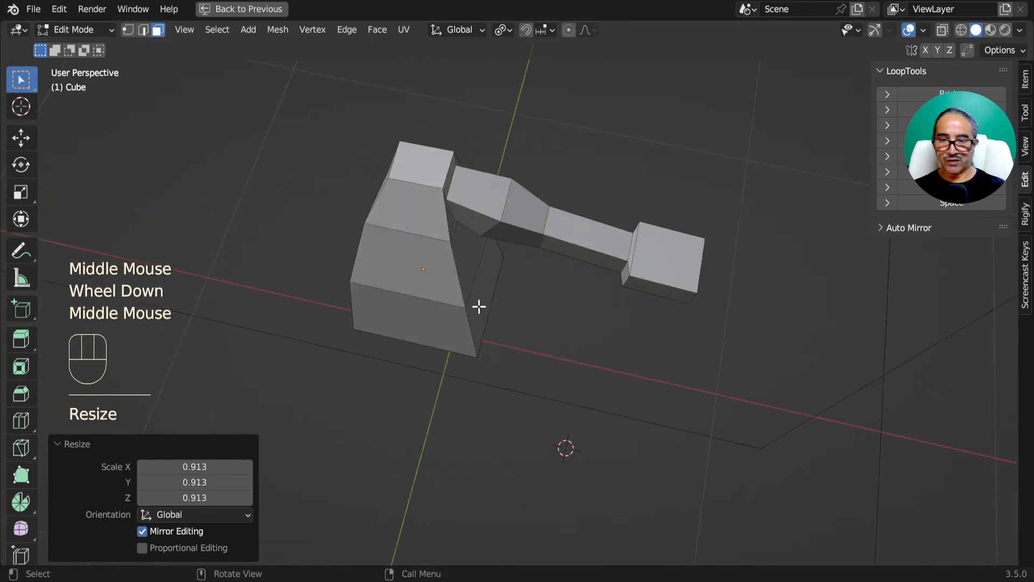
Extrude the torso's top face upward for the neck, matching the side reference, and scale it to about 0.855.
left_click(417, 165)
key("KP_3")
middle_click_drag(418, 166, 518, 410, "shift")
scroll(519, 410, "up", 2)
key("e")
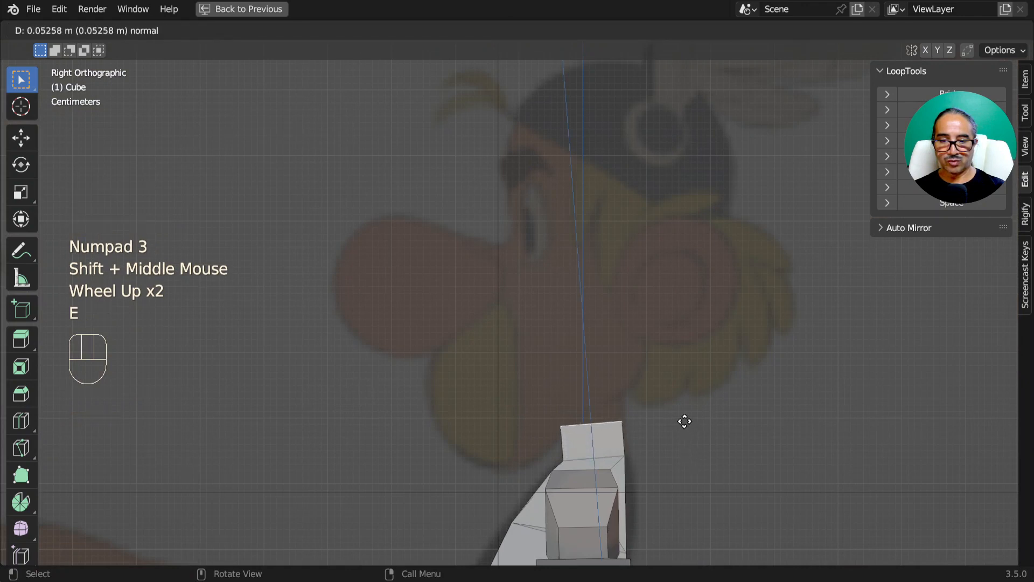
left_click(676, 408)
key("s")
left_click(663, 410)
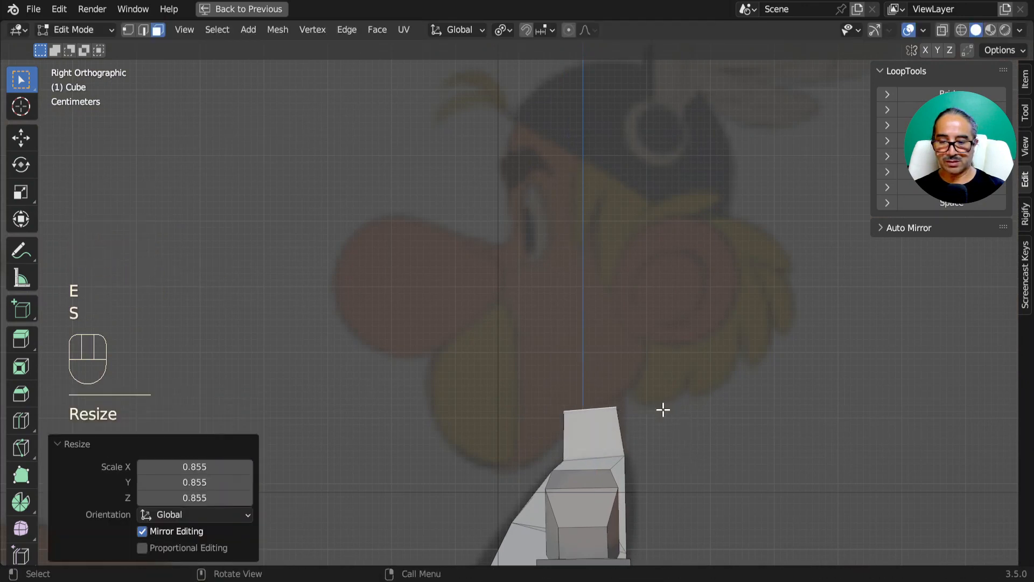
Tilt the top face of the neck and move it about 0.009 m along Y and -0.003 m along Z.
key("r")
left_click(670, 390)
key("g")
left_click(675, 398)
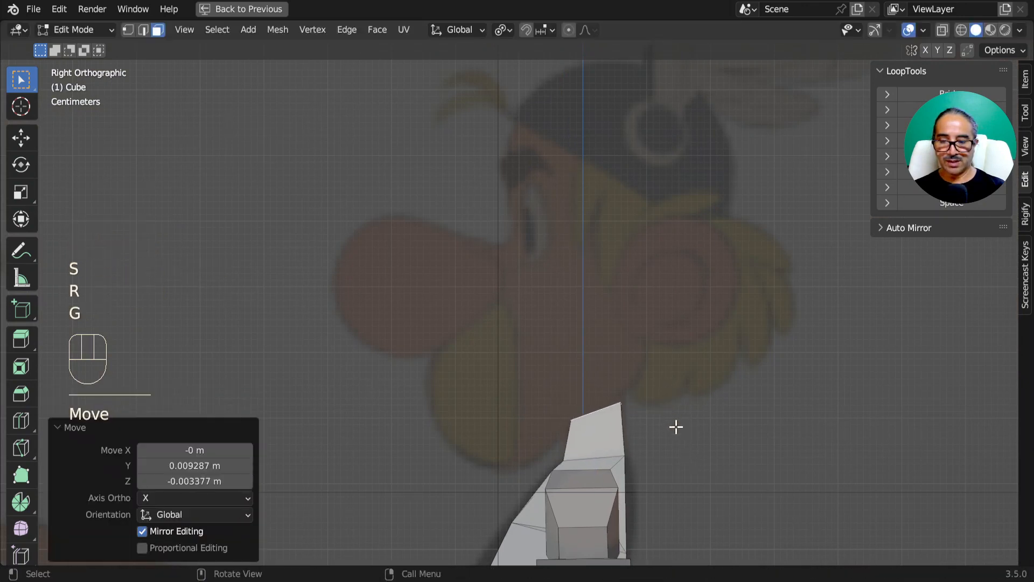
Extrude the neck's top face about 0.022 m and scale it to about 4.681 for the base of the head.
key("e")
left_click(629, 420)
key("s")
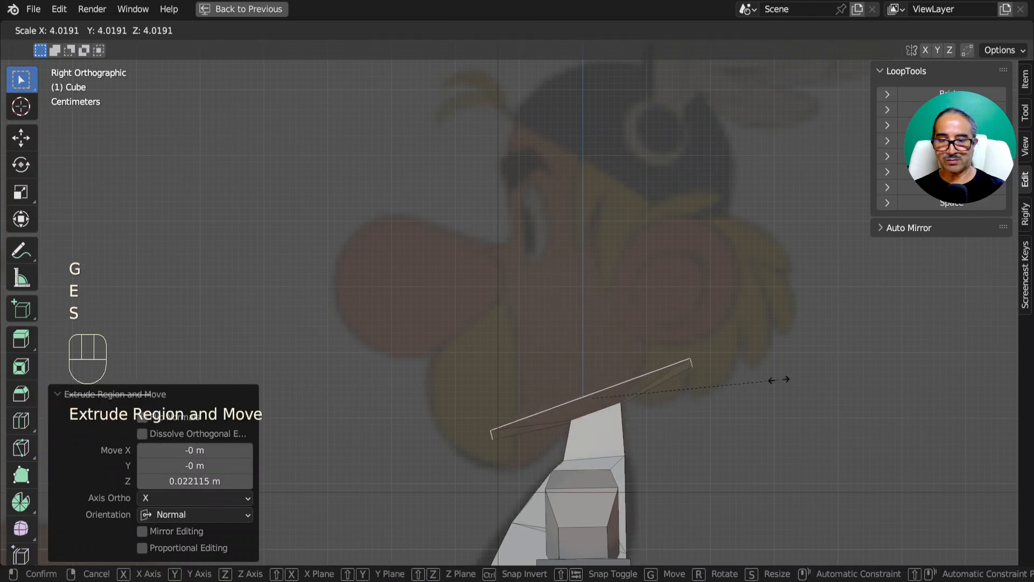
left_click(808, 365)
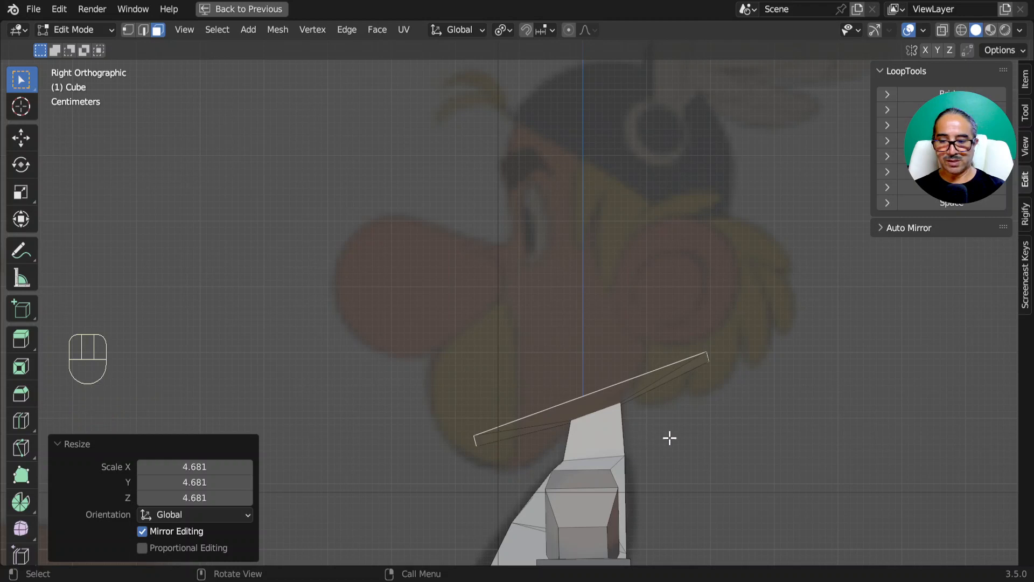
Extrude the head base about 0.416 m, then rotate its top face and move it about 0.222 m along Y and 0.097 m along Z.
key("e")
left_click(616, 197)
scroll(616, 197, "down", 2)
middle_click_drag(616, 196, 589, 291, "shift")
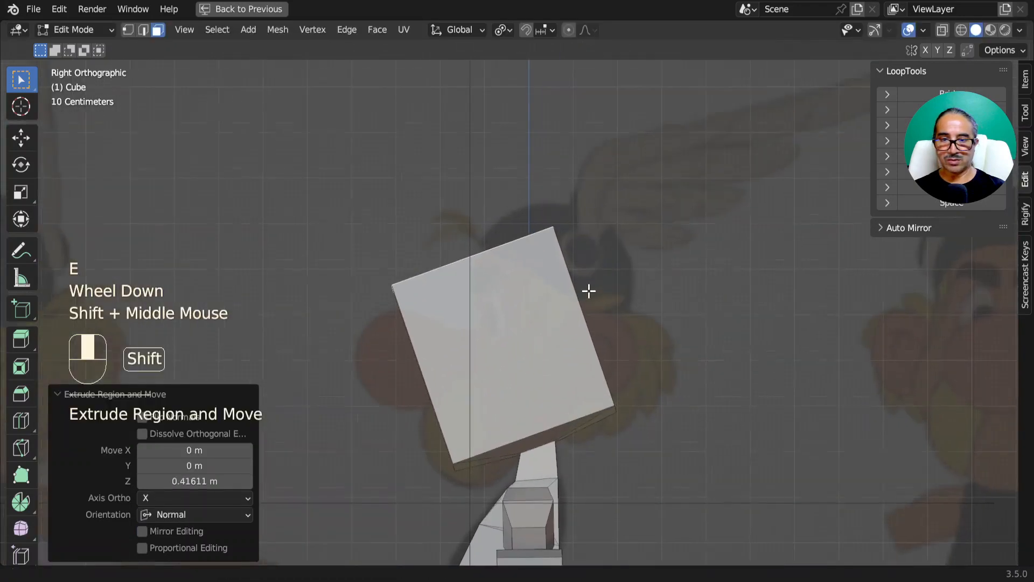
key("r")
left_click(619, 359)
key("g")
left_click(665, 323)
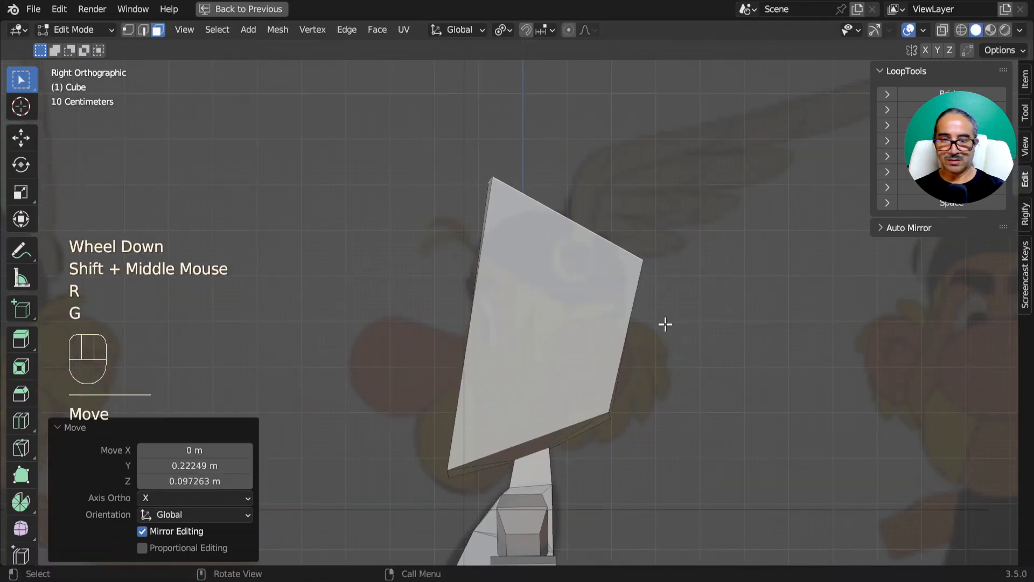
Scale the head's top face slightly, move it about 0.015 m along Y and -0.002 m along Z, and rotate it about -3.24°.
key("s")
left_click(690, 353)
key("g")
left_click(700, 342)
key("r")
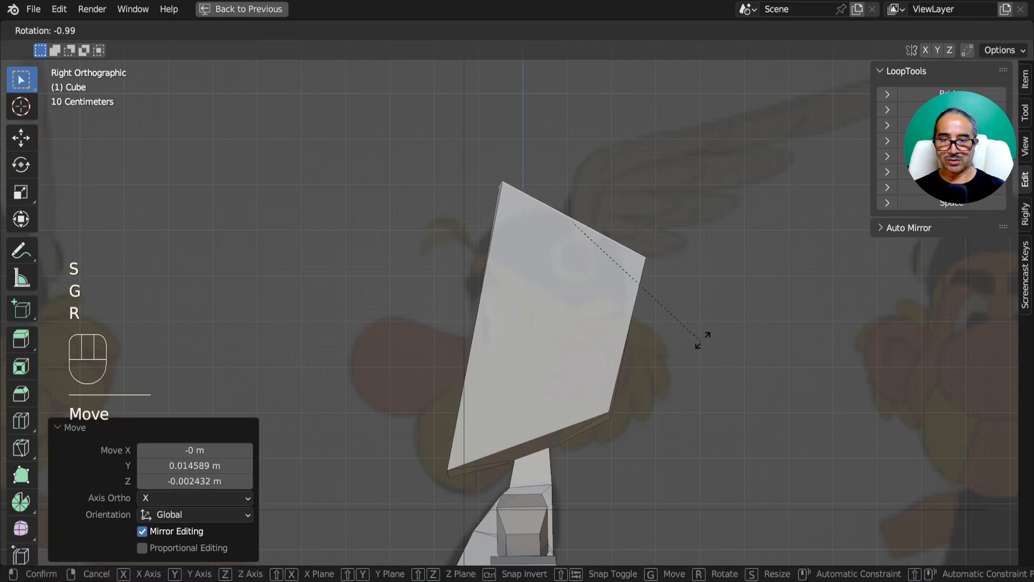
left_click(691, 342)
In edge mode, move the head's front vertical edge on the arm side inward in front view and rotate it about 2.44°.
key("KP_1")
scroll(622, 358, "down", 2)
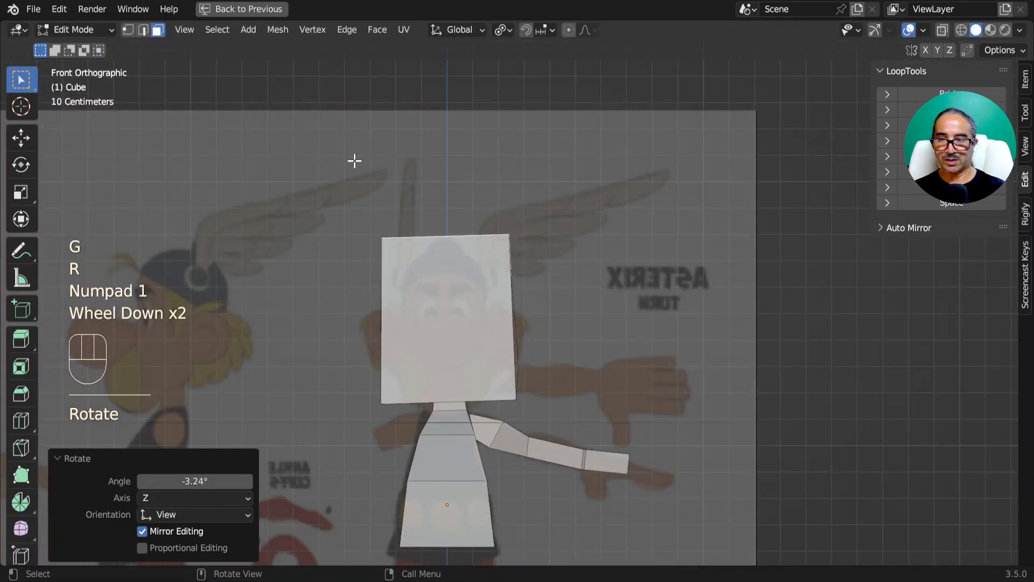
left_click(143, 29)
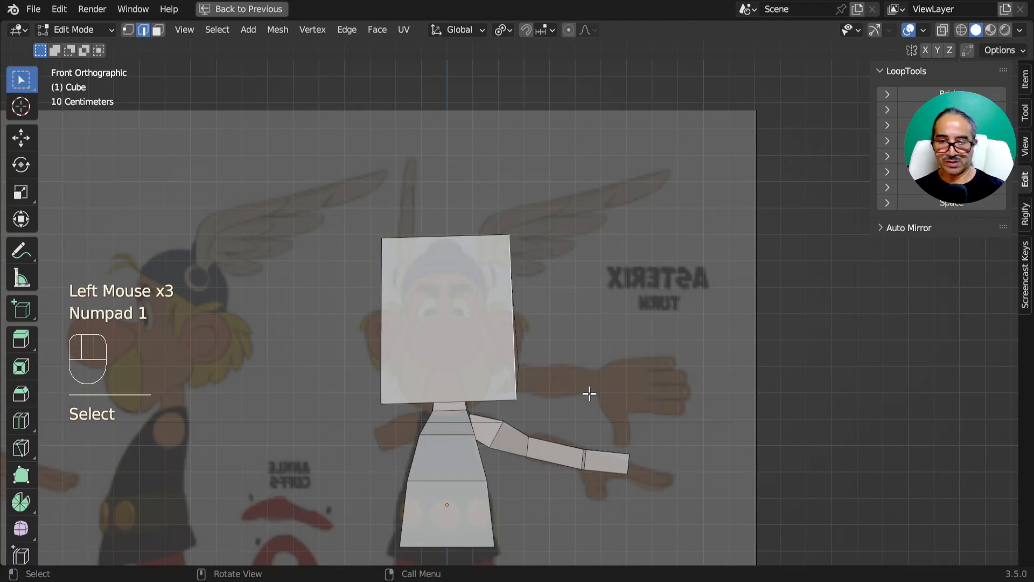
scroll(612, 408, "down", 1)
scroll(582, 401, "up", 2)
middle_click_drag(582, 402, 663, 364, "shift")
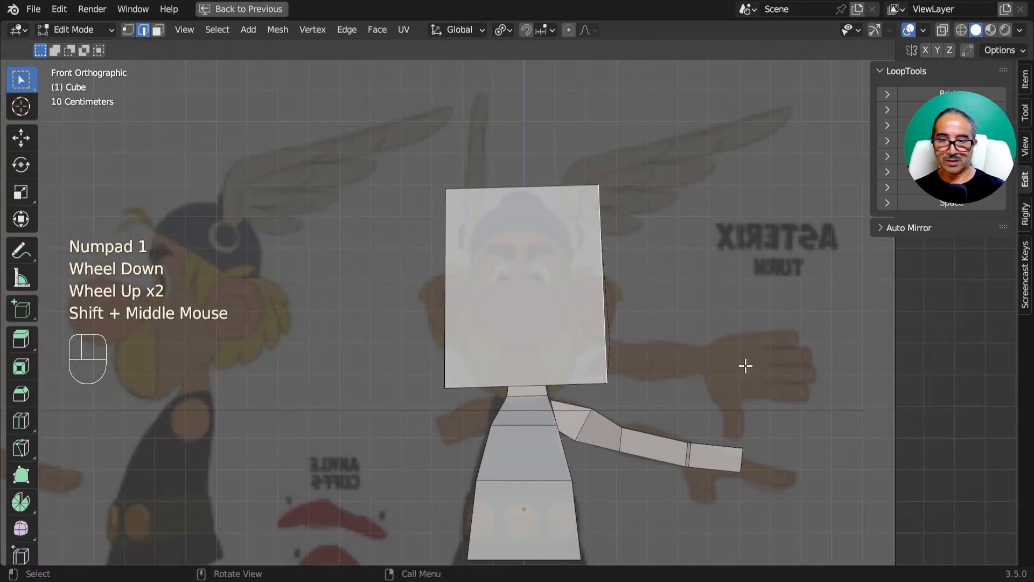
key("g")
left_click(706, 370)
key("r")
left_click(617, 321)
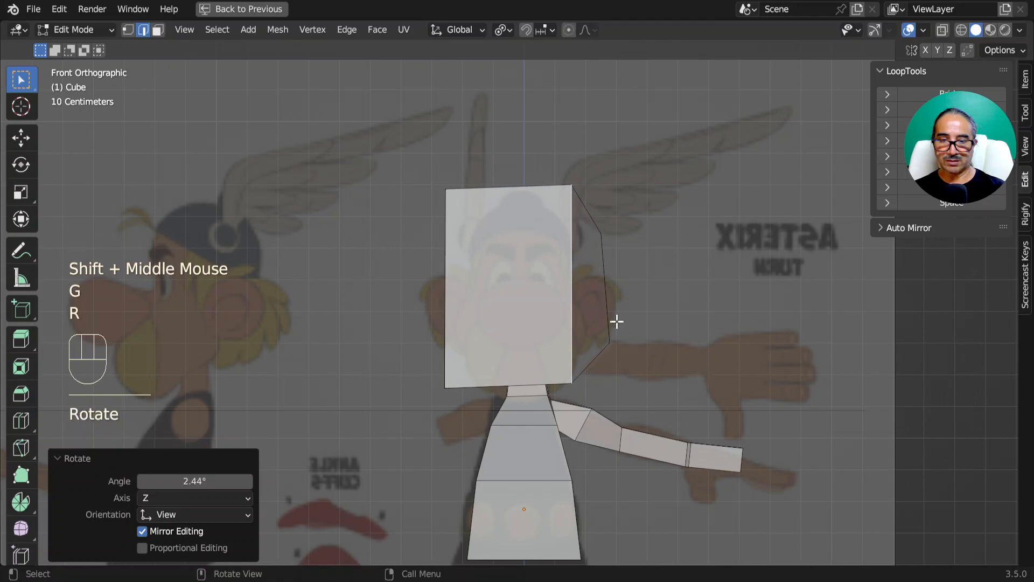
Move the head's rear vertical edge on the arm side inward, rotating it about 13.5° and then about -9.66°.
left_click(616, 321)
key("g")
left_click(642, 346)
key("r")
left_click(644, 346)
key("r")
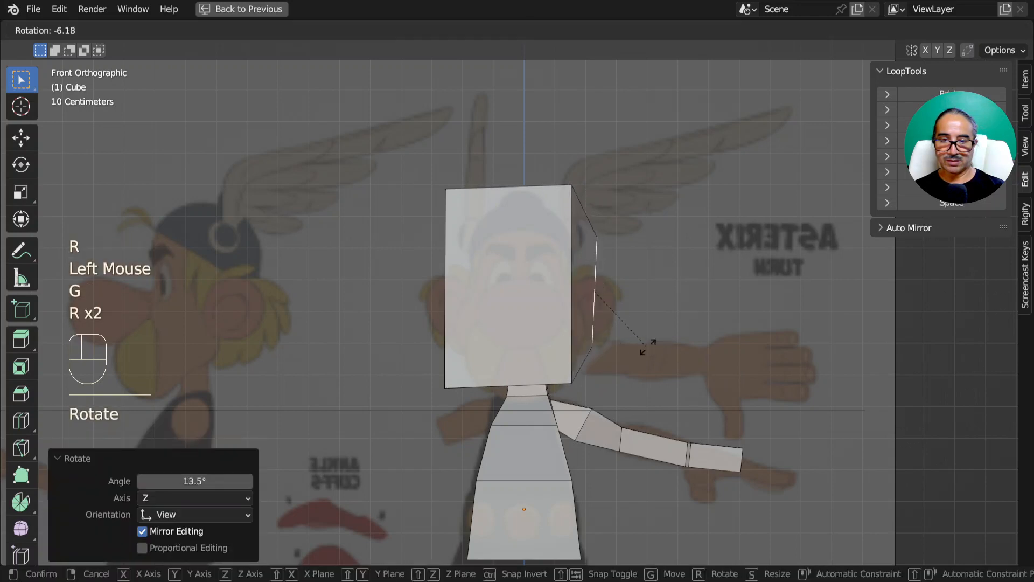
left_click(646, 346)
Mirror the body across X with AutoMirror, using Positive orientation with Cut and Mirror and Use Clip enabled.
scroll(649, 343, "down", 1)
middle_click_drag(649, 343, 833, 237, "shift")
left_click(887, 229)
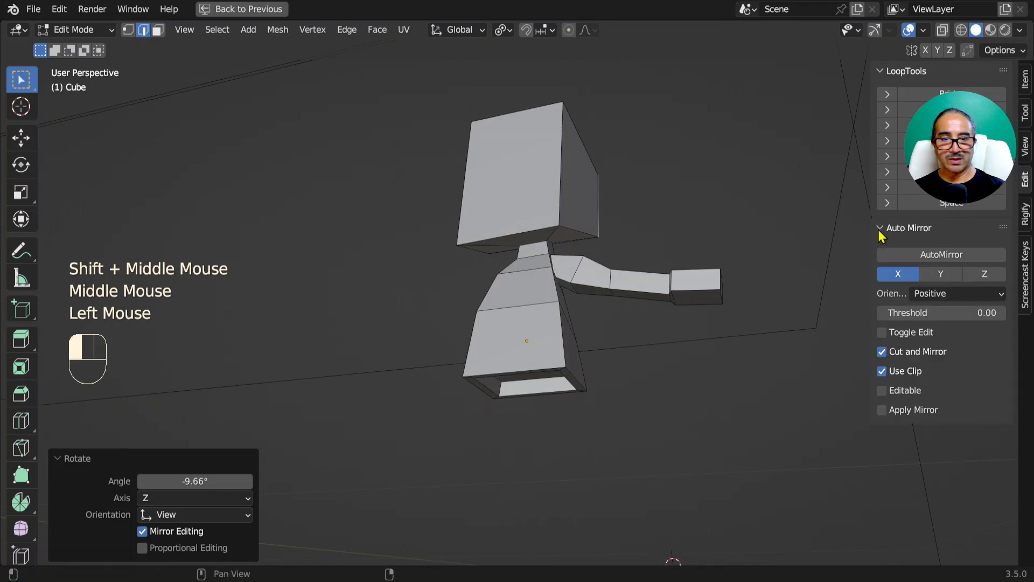
left_click(928, 256)
middle_click_drag(705, 321, 503, 207)
left_click(625, 234)
middle_click_drag(625, 234, 376, 189)
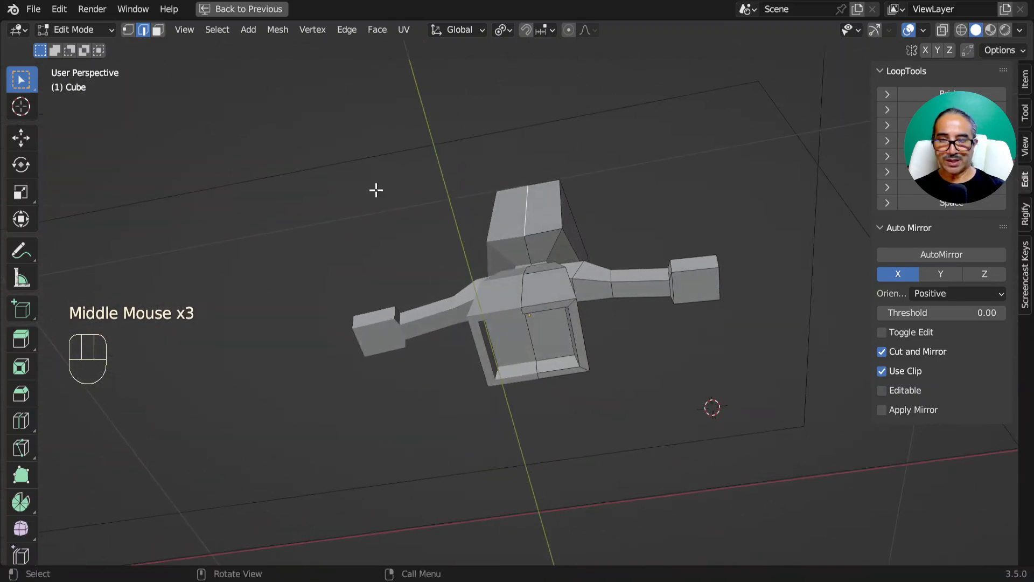
Inset the recessed face inside the torso's bottom about 0.011 m and scale it to about 0.561 along Y for the leg.
left_click(535, 346)
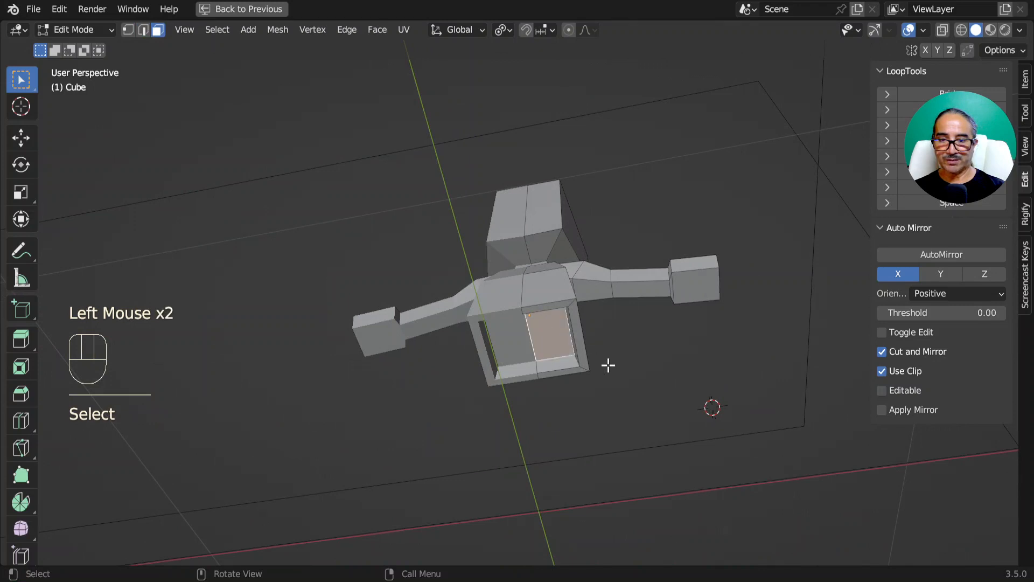
scroll(609, 365, "up", 1)
key("i")
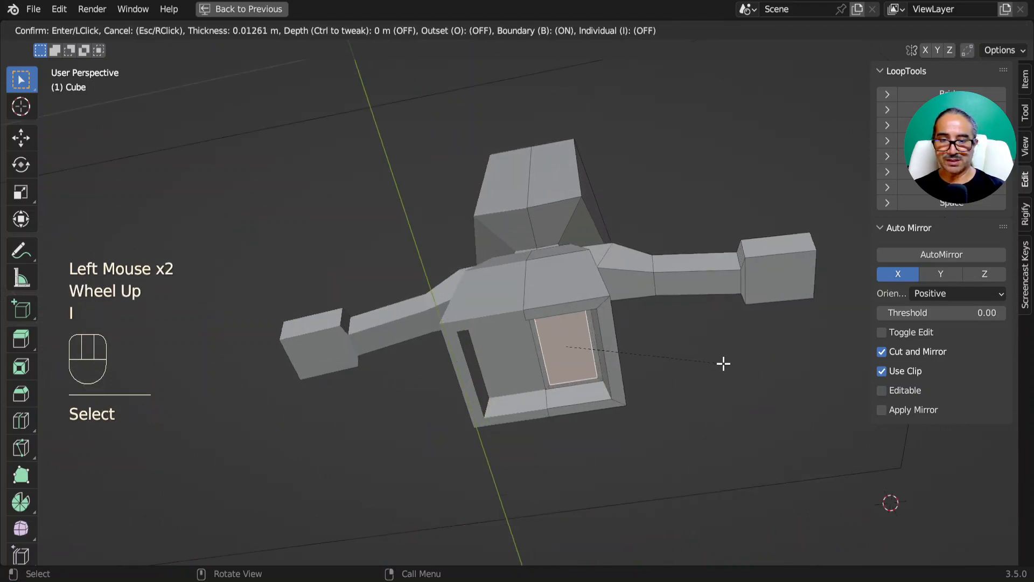
left_click(725, 364)
middle_click_drag(725, 364, 688, 337)
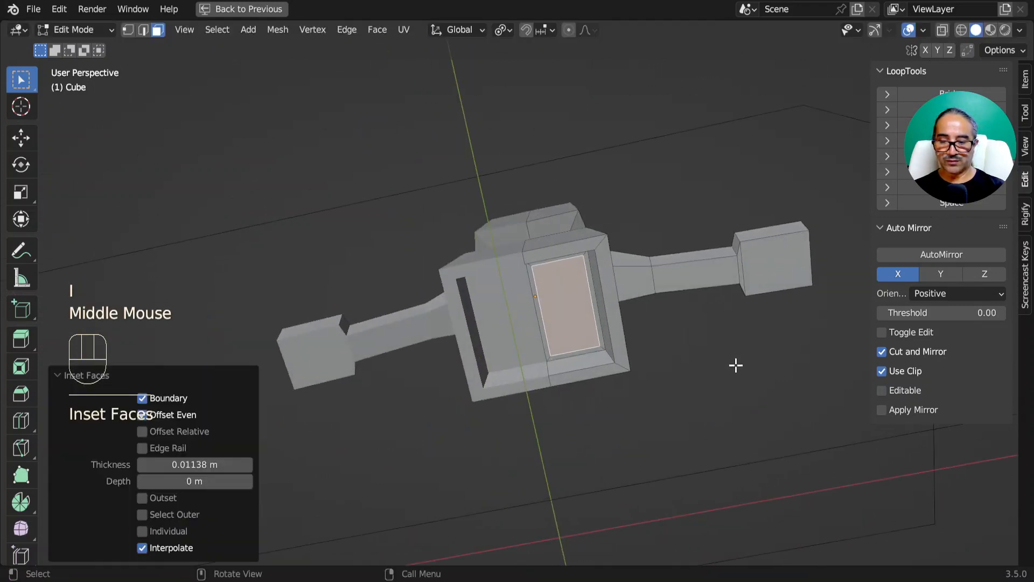
key("s")
key("y")
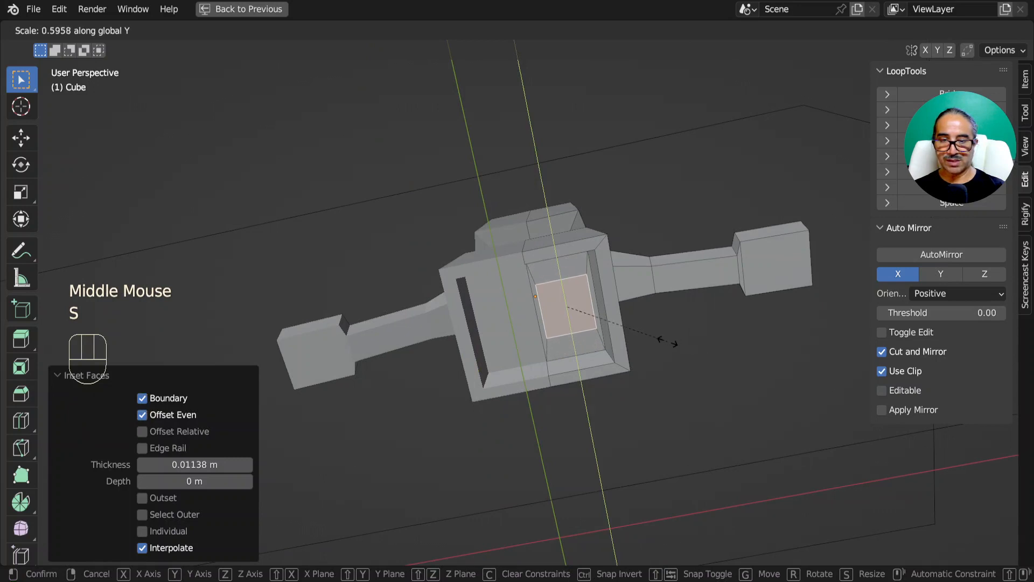
left_click(671, 341)
Extrude the inset face down to just below the hem as the leg's start, rotate it about -14°, then reposition and scale it.
middle_click_drag(670, 342, 565, 399)
key("KP_3")
scroll(552, 392, "up", 1)
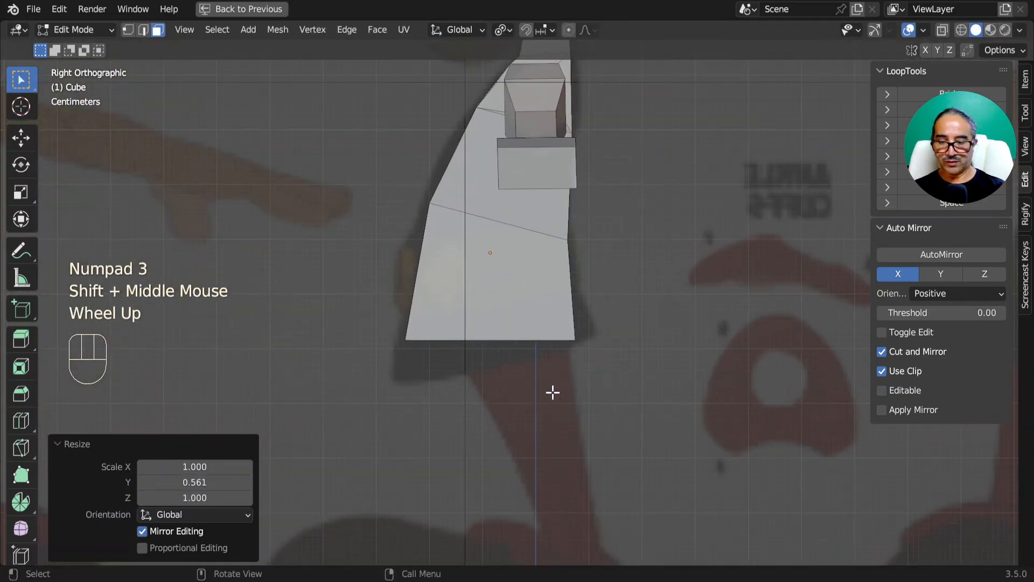
key("e")
left_click(552, 426)
key("r")
left_click(580, 407)
key("g")
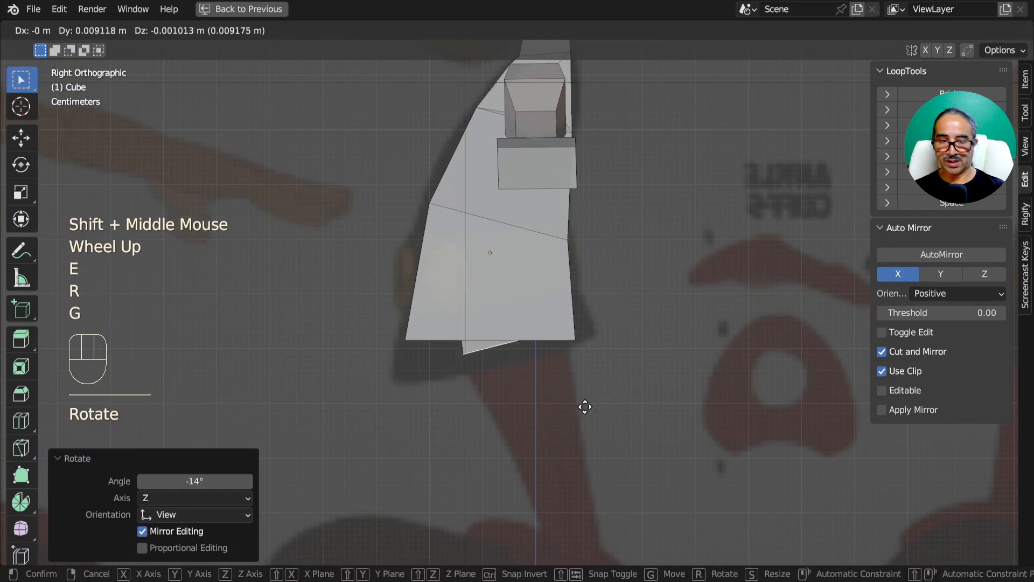
left_click(599, 409)
key("s")
left_click(614, 406)
Move the front rim face of the torso's bottom down and forward to match the tunic hem in the side reference.
middle_click_drag(614, 406, 420, 286)
left_click(413, 292)
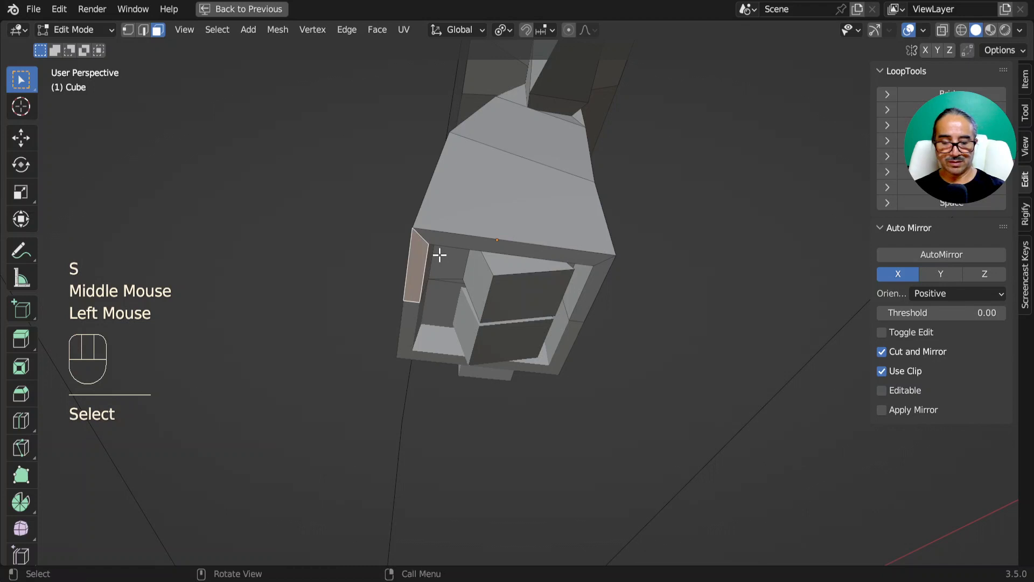
key("KP_3")
key("g")
left_click(454, 328)
Move the rear rim face of the torso's bottom about 0.044 m along Y and 0.009 m along Z to match the hem.
middle_click_drag(455, 328, 555, 232)
left_click(555, 232)
key("KP_3")
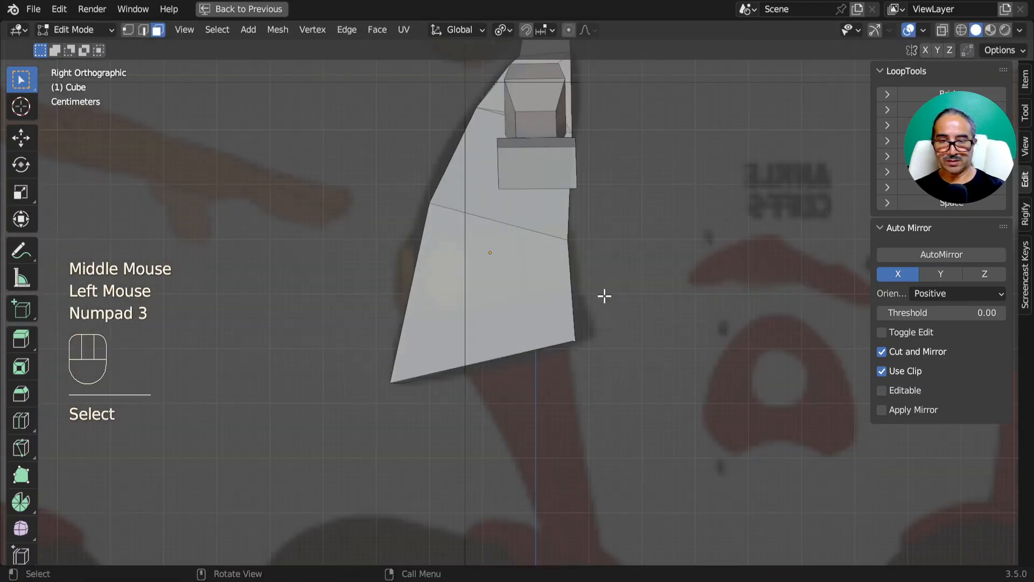
key("g")
left_click(625, 344)
scroll(455, 395, "down", 2)
Select the leg's end face and extrude it down to ankle height in the front view.
middle_click_drag(454, 395, 478, 285)
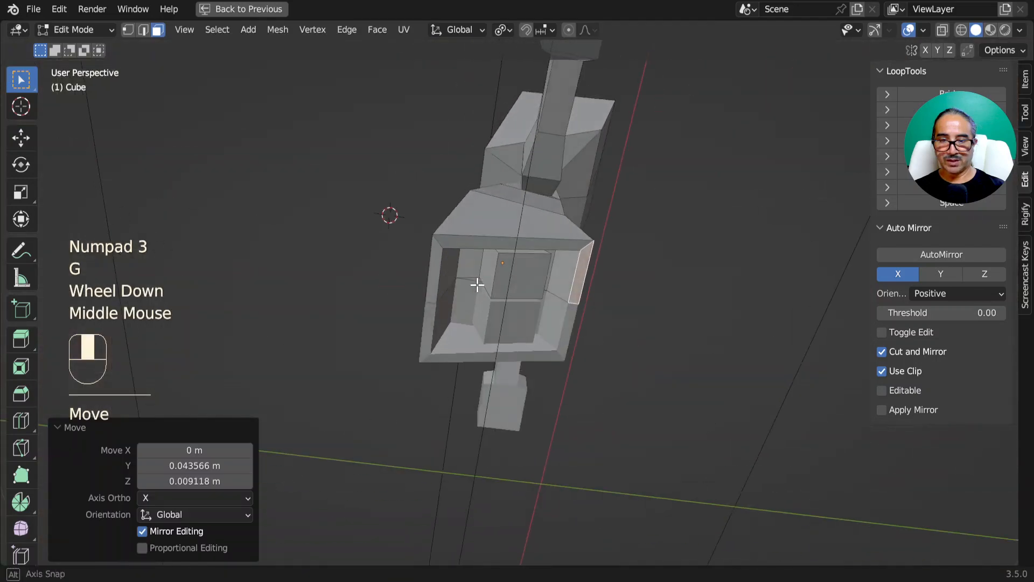
left_click(521, 284)
key("KP_1")
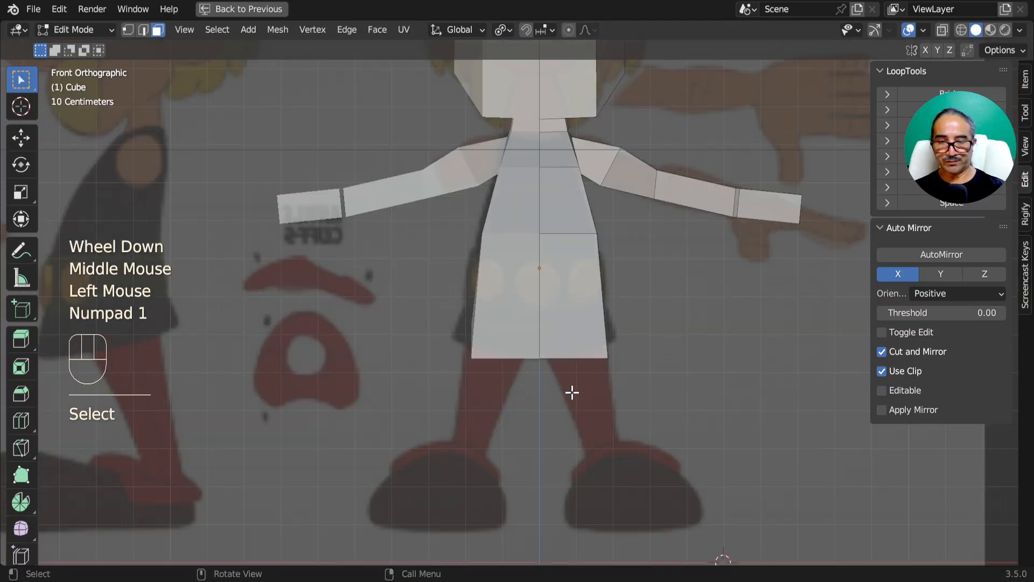
key("g")
right_click(566, 376)
key("e")
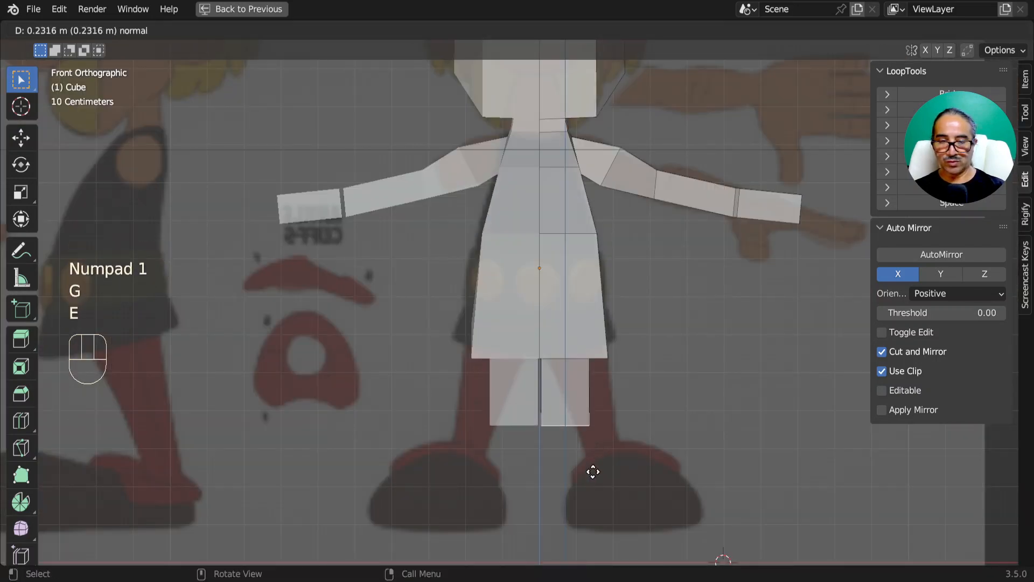
left_click(590, 474)
Move the leg's end face about 0.114 m outward along X, scale it down to ankle width, and fine-tune its position over the reference.
key("g")
left_click(661, 477)
key("s")
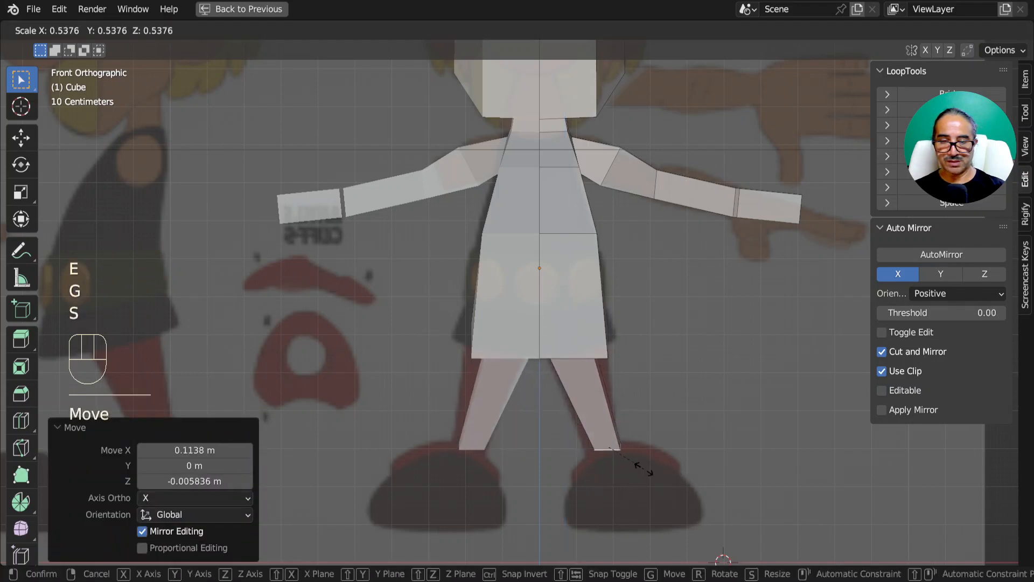
left_click(662, 472)
key("g")
left_click(658, 473)
Select the face loop at the top of the legs and move it about 0.014 m along X.
middle_click_drag(657, 473, 396, 324)
scroll(472, 337, "up", 2)
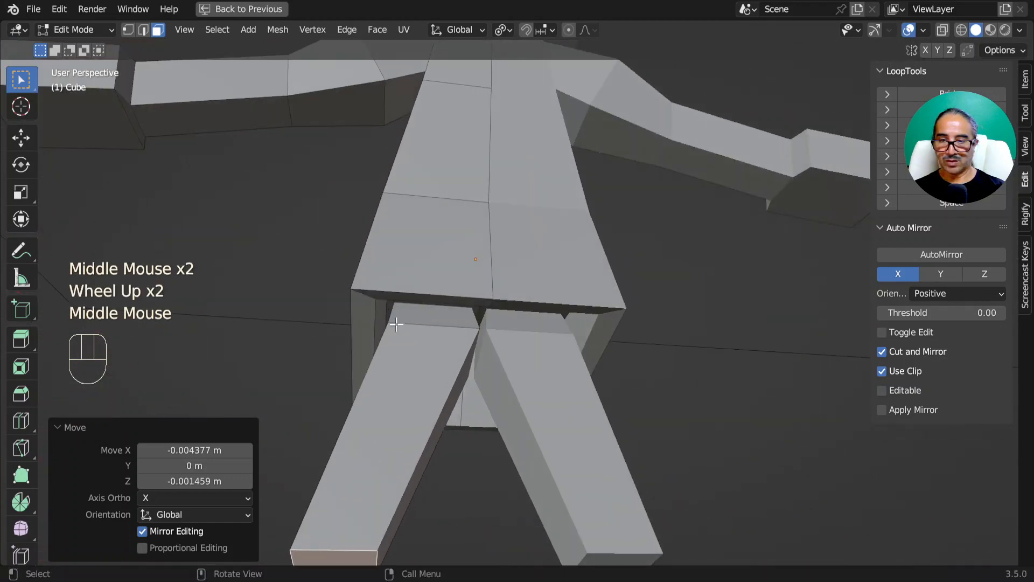
left_click(500, 328, "alt")
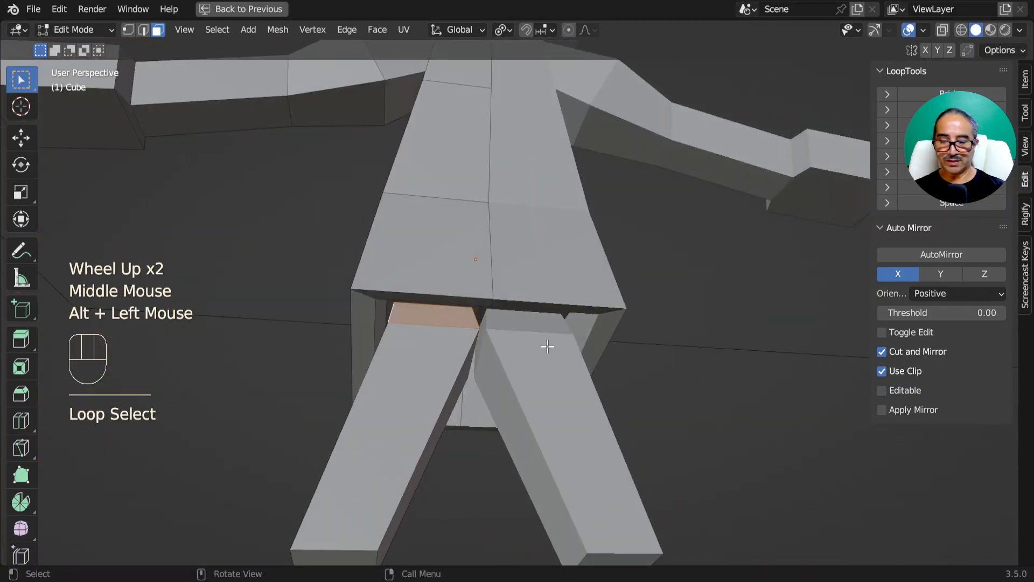
key("g")
key("x")
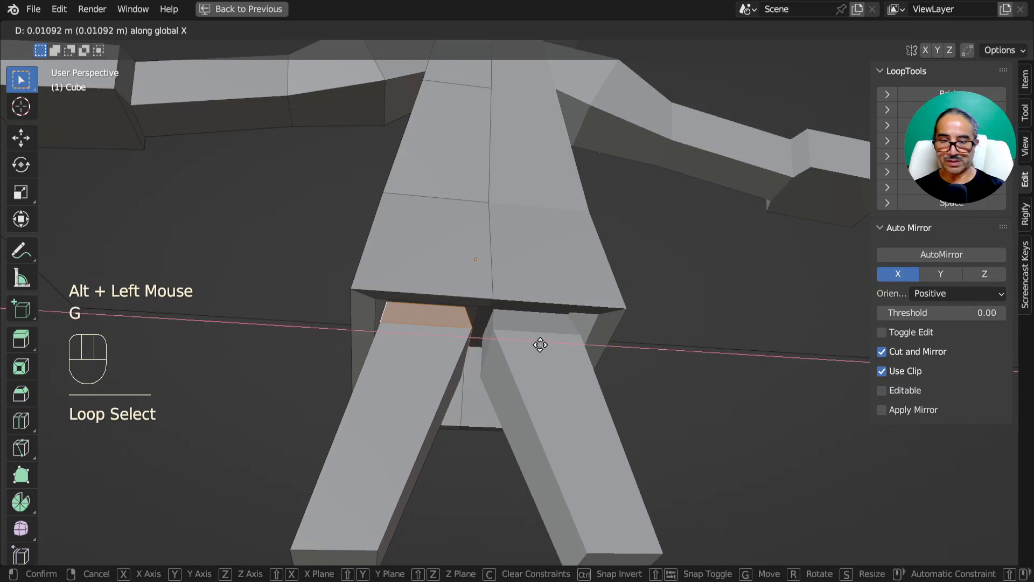
left_click(543, 343)
mouse_move(543, 343)
middle_mouse_down()
mouse_move(469, 342)
mouse_move(551, 349)
middle_mouse_up()
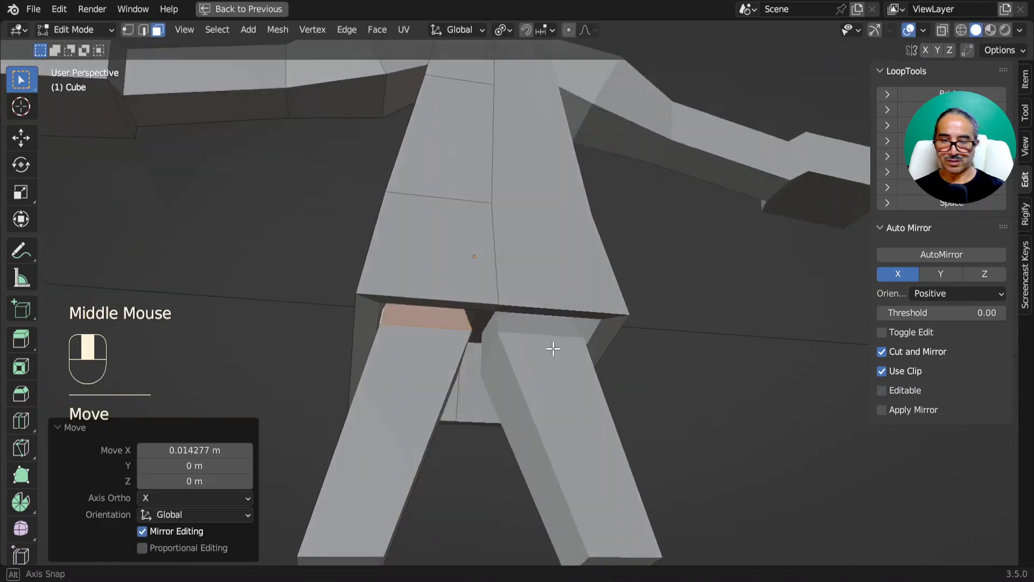
Scale the upper leg loop to about 1.089 in the front view to match the reference leg width.
key("KP_1")
middle_click_drag(565, 439, 596, 311, "shift")
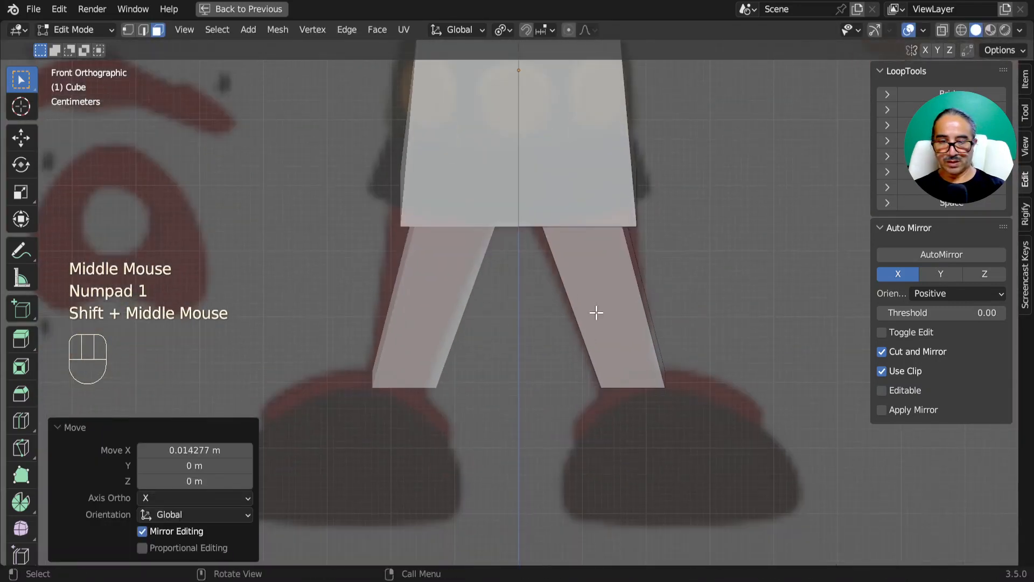
scroll(667, 303, "up", 1)
key("s")
left_click(720, 284)
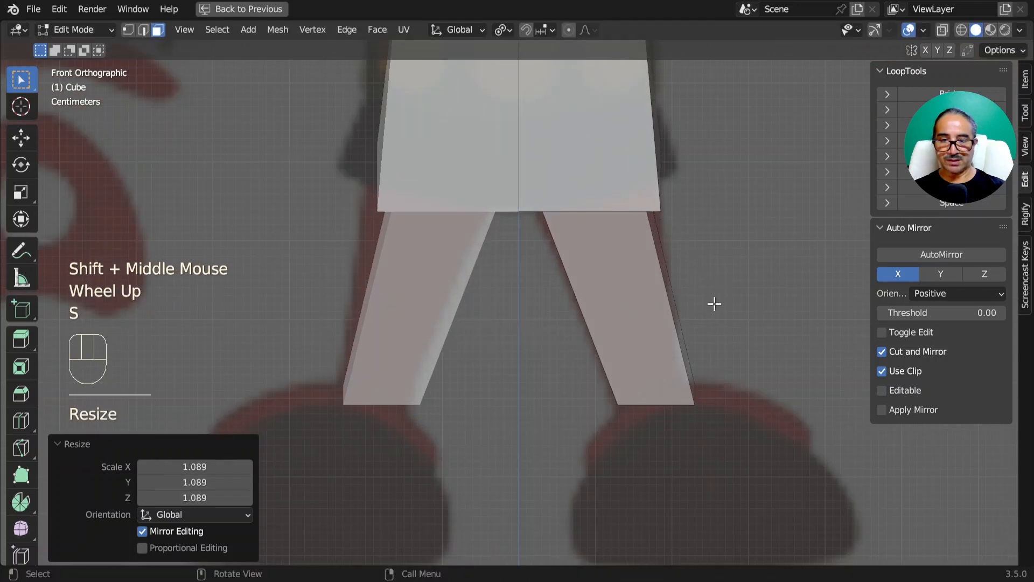
Move the leg's end face down and back over the ankle in the side reference, and rotate it 23.5°.
scroll(556, 225, "down", 1)
middle_click_drag(617, 404, 612, 323)
left_click(615, 323)
key("KP_3")
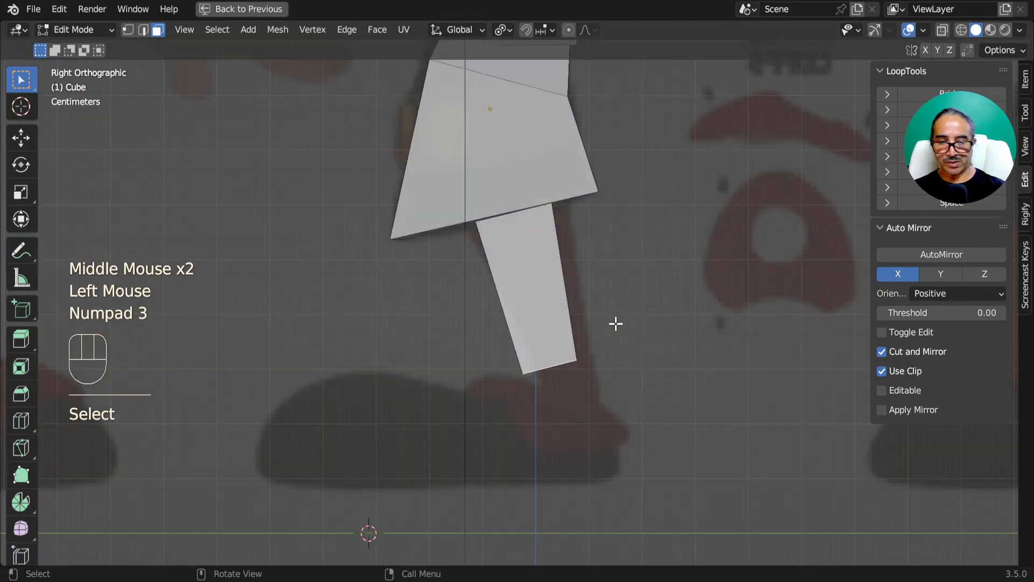
middle_click_drag(583, 383, 568, 312, "shift")
key("g")
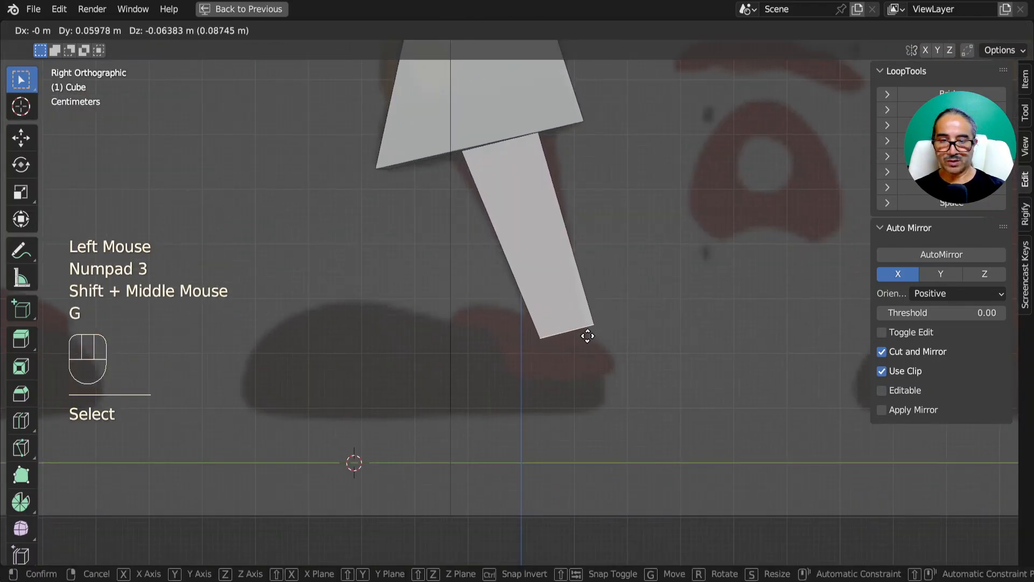
left_click(579, 334)
key("r")
left_click(632, 355)
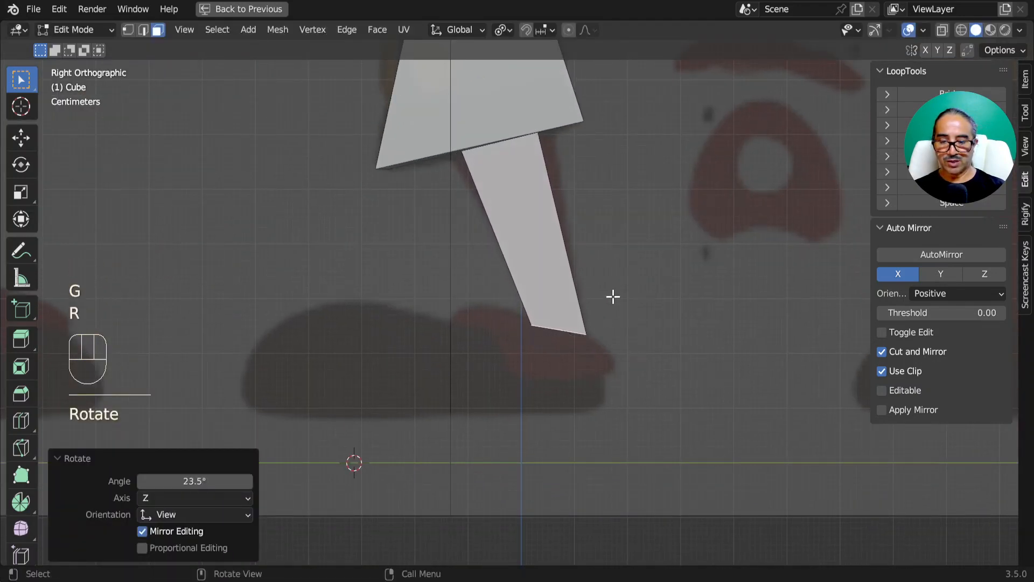
Extrude a short ankle section from the leg's end face, rotate its end -11.6° and shift it slightly down over the reference.
key("e")
left_click(613, 318)
key("r")
left_click(633, 369)
key("g")
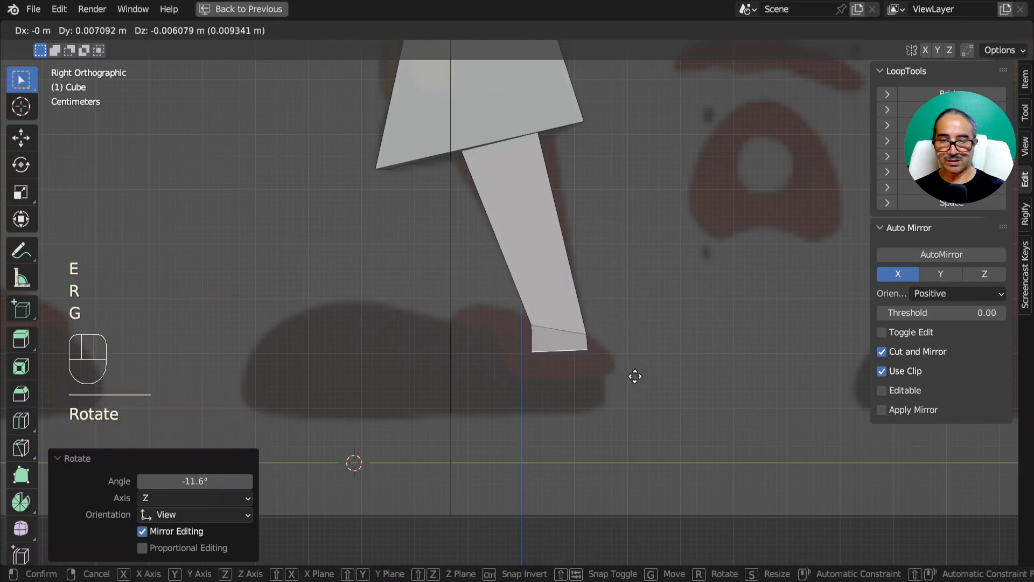
left_click(633, 380)
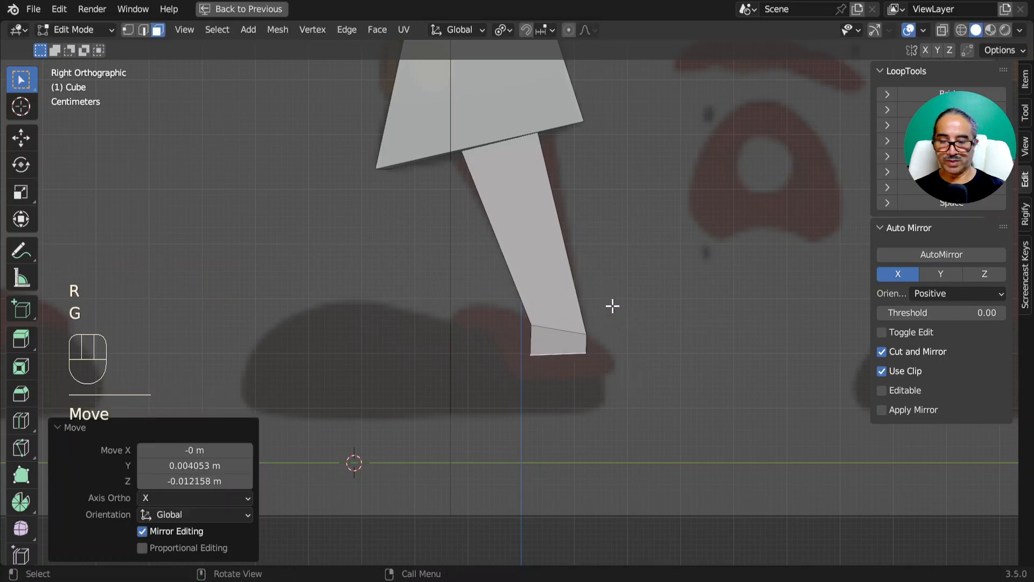
Extrude the ankle's end face about 0.113 m down to the sole to form the heel block.
key("e")
left_click(616, 370)
middle_click_drag(533, 404, 574, 388)
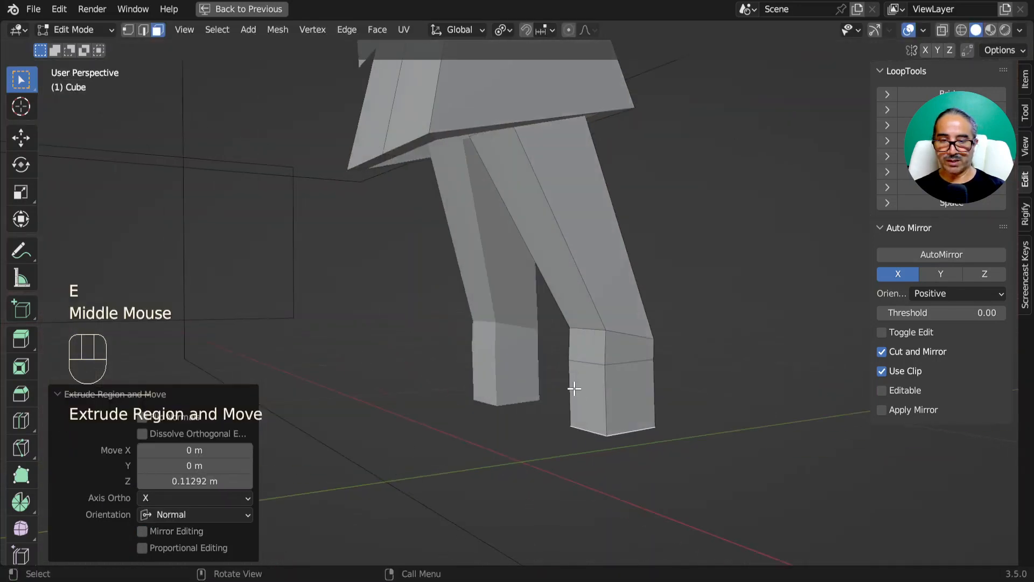
Extrude the heel block's front face forward to the shoe tip in the side view, and raise its end to level the foot.
left_click(581, 384)
key("KP_3")
key("e")
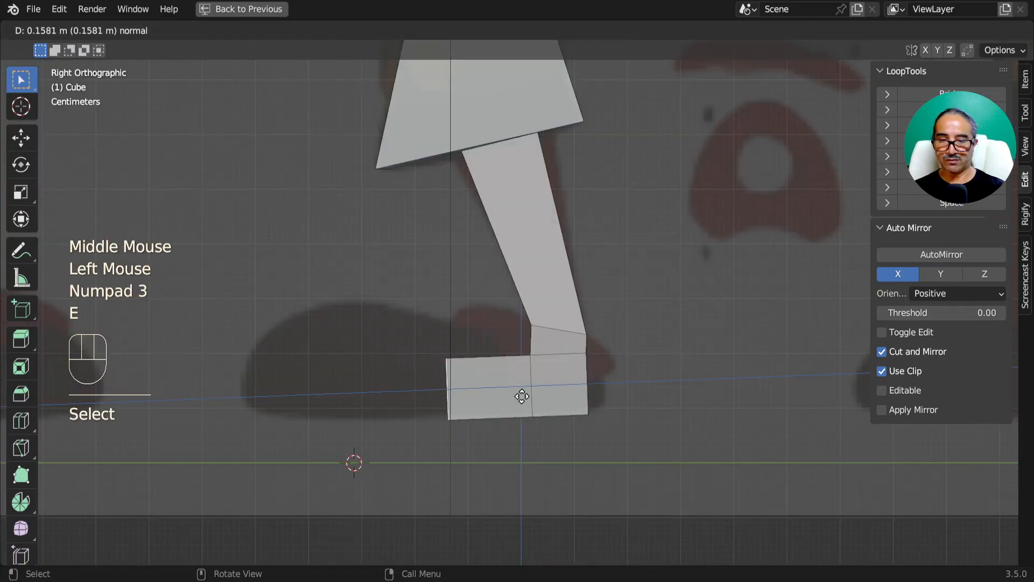
left_click(334, 403)
key("g")
left_click(343, 392)
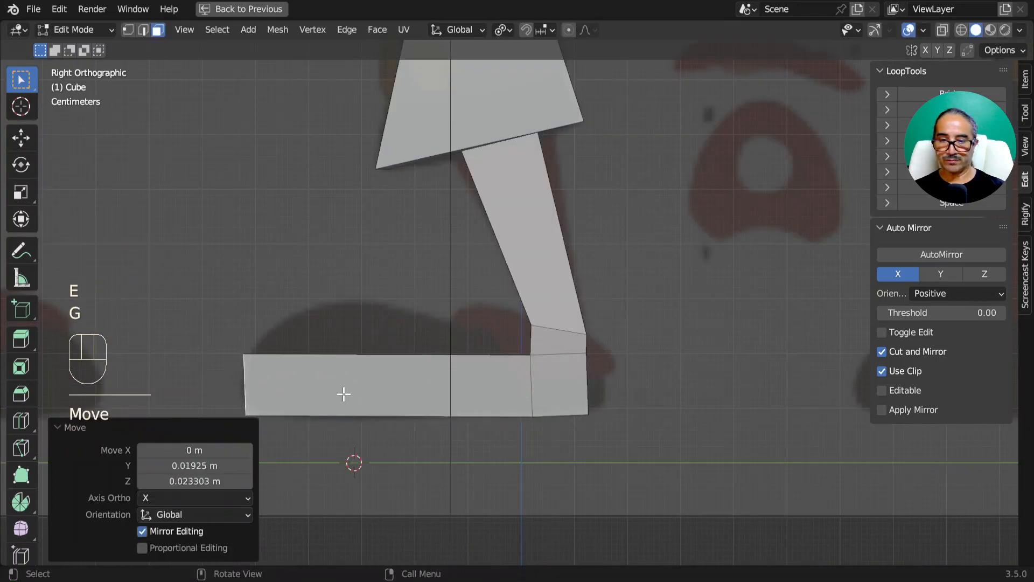
Select the foot's front end face and scale it to about 2.585 along X to widen the toe.
scroll(345, 395, "down", 2)
middle_click_drag(345, 396, 545, 403)
left_click(545, 402)
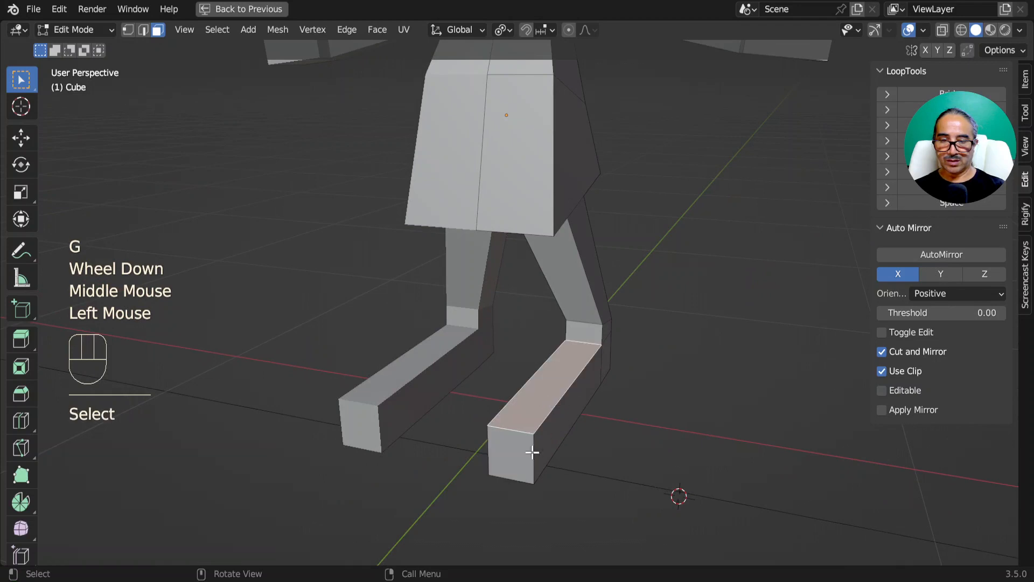
left_click(532, 452)
key("s")
key("x")
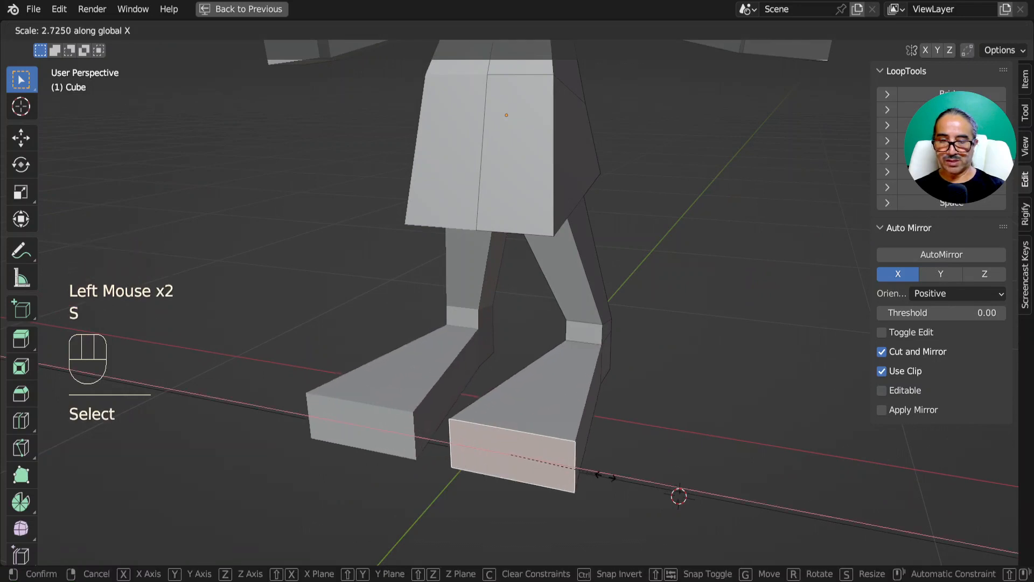
left_click(601, 477)
mouse_move(471, 408)
middle_mouse_down()
mouse_move(624, 420)
mouse_move(456, 414)
middle_mouse_up()
key("KP_3")
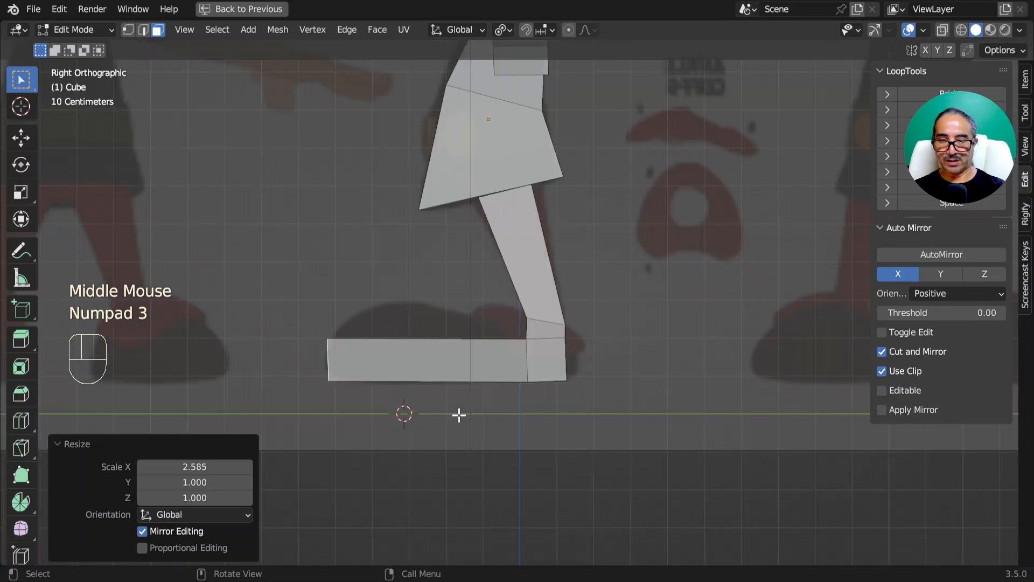
Select the foot's top face and raise it about 0.017 m along Z.
scroll(457, 351, "up", 1)
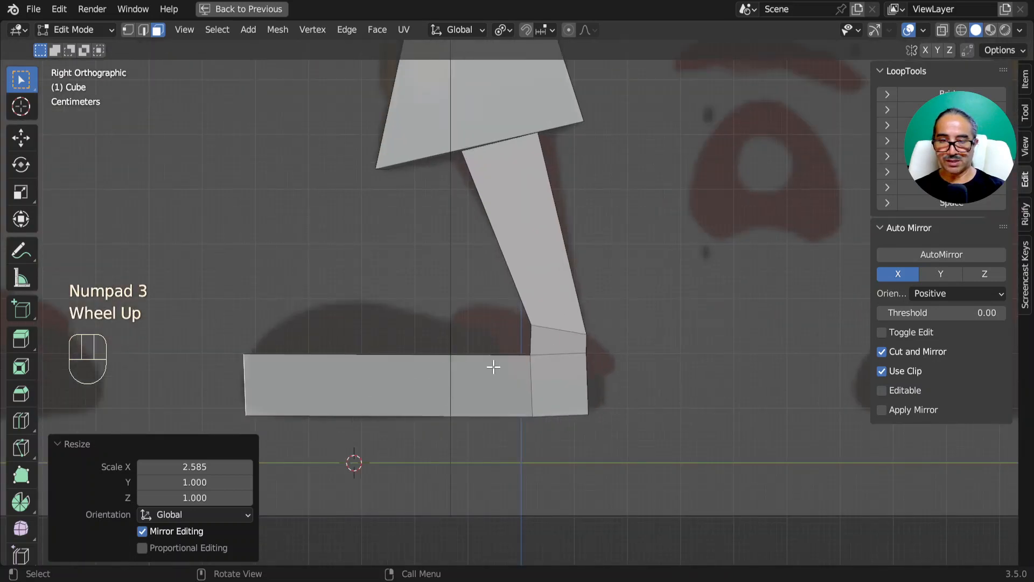
middle_click_drag(493, 366, 460, 390)
left_click(459, 384)
key("g")
left_click(459, 378)
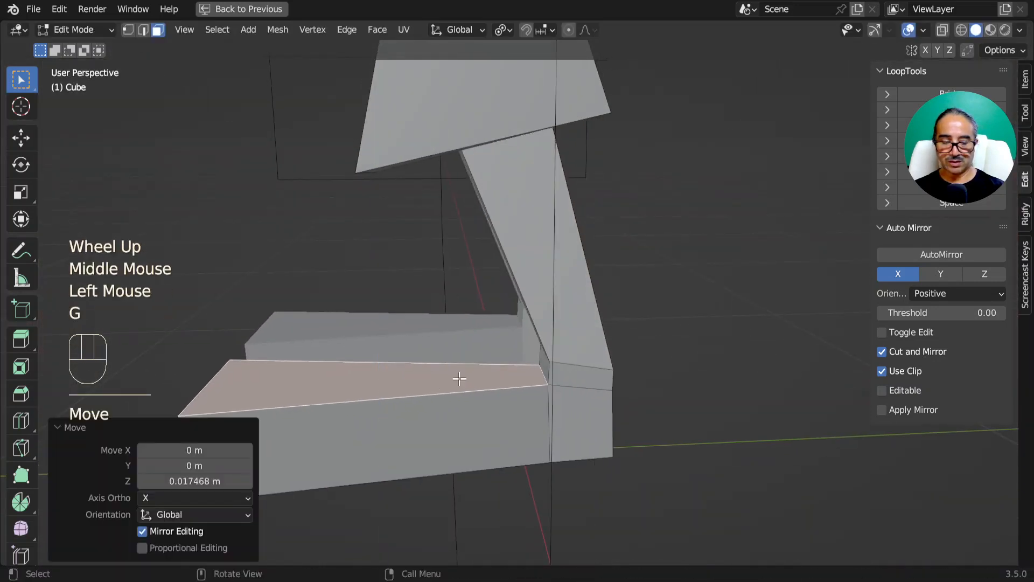
Return to Object Mode and add a level 1 subdivision to the body.
key("KP_3")
scroll(459, 377, "down", 2)
key("Tab")
middle_click_drag(460, 355, 700, 404)
key("ctrl+1")
Examine the subdivided body and arms against the front reference and from several angles.
middle_click_drag(593, 307, 579, 383)
key("KP_1")
scroll(648, 288, "up", 2)
middle_click_drag(648, 288, 533, 356, "shift")
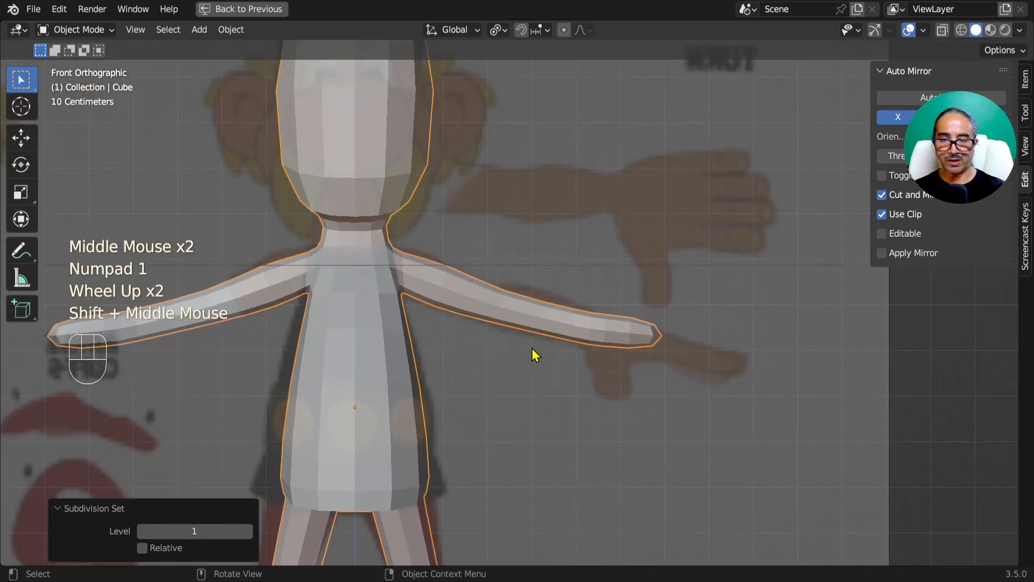
scroll(544, 317, "up", 2)
key("Tab")
left_click(541, 312)
scroll(567, 381, "down", 1)
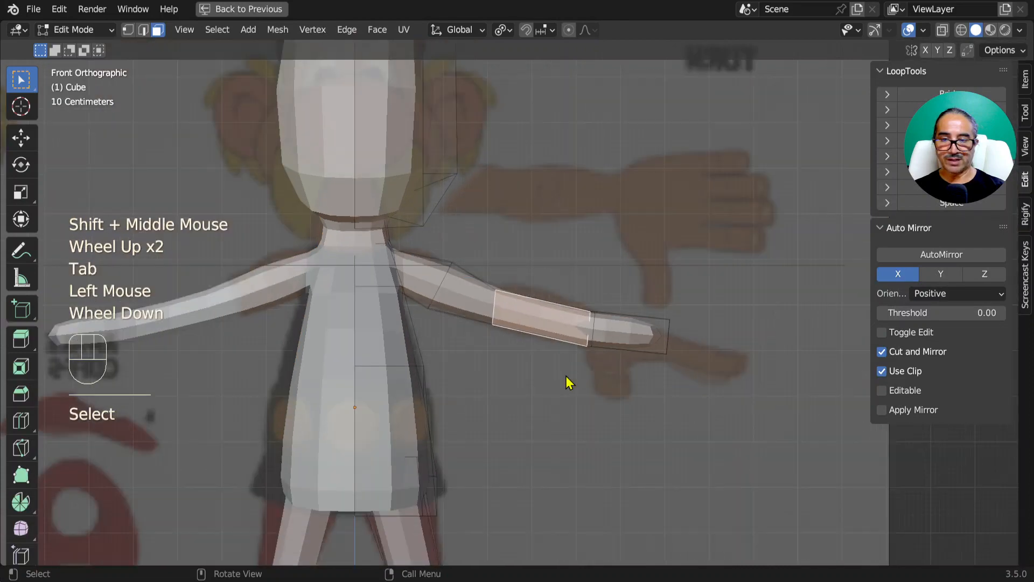
key("Tab")
scroll(683, 376, "down", 1)
middle_click_drag(684, 376, 561, 436)
scroll(558, 443, "up", 2)
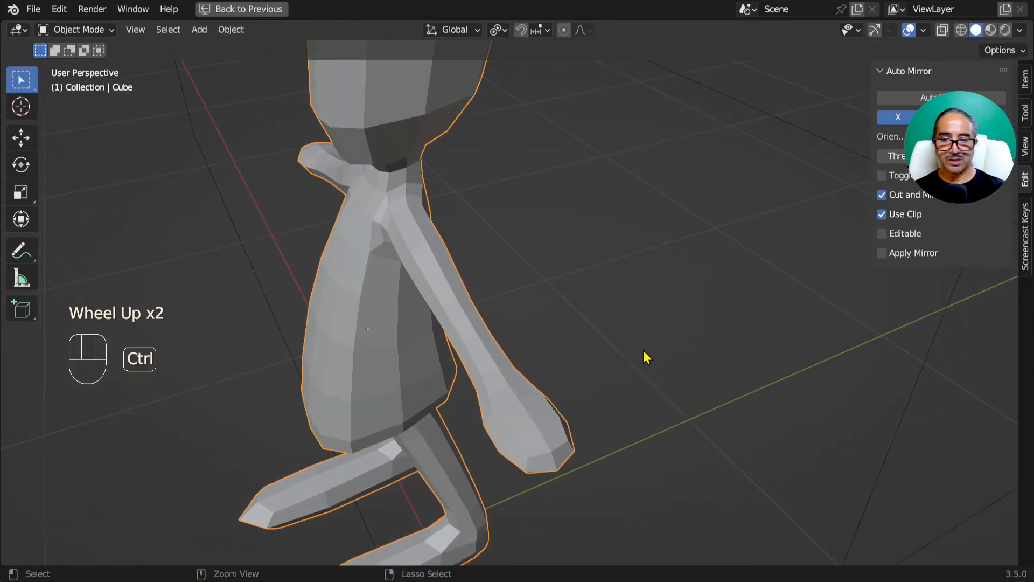
Apply the body's Subdivision modifier while keeping the Mirror modifier.
key("ctrl+space")
left_click(719, 425)
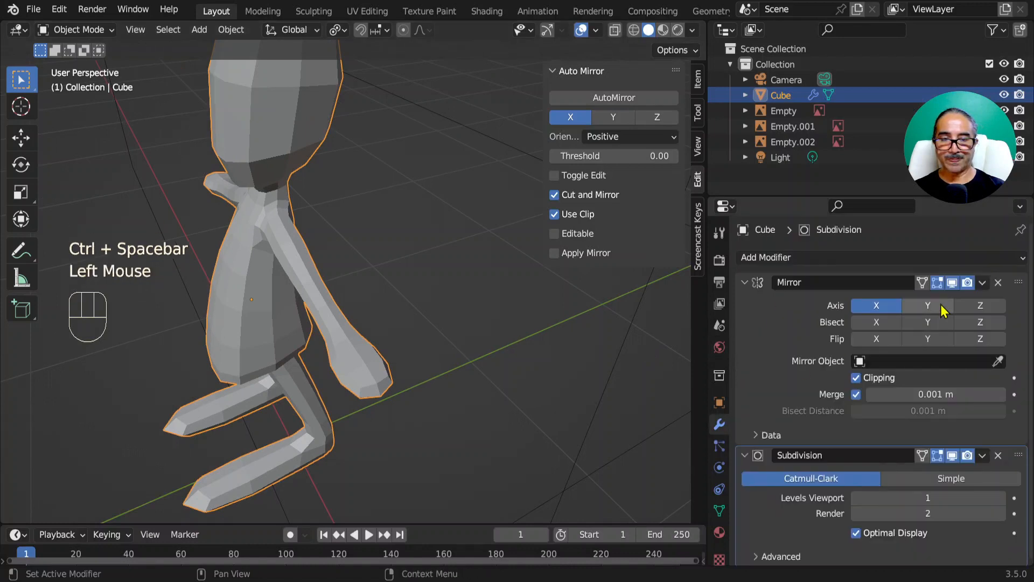
left_click(744, 283)
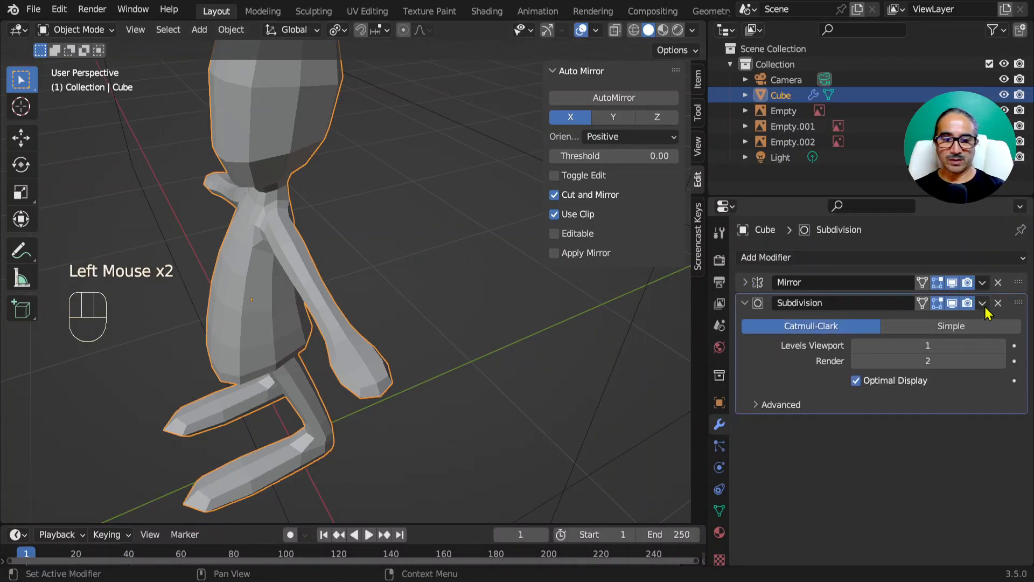
left_click(983, 303)
left_click(947, 322)
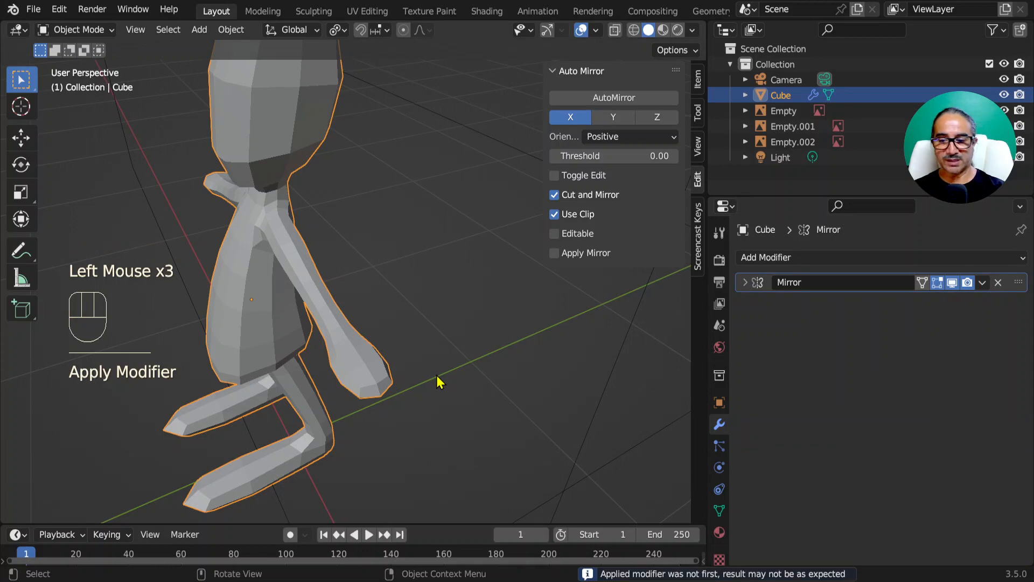
Select the edge loop around the middle of the foot in Edit Mode and scale it to about 1.481 along X.
key("KP_1")
key("ctrl+space")
middle_click_drag(512, 409, 595, 349, "shift")
key("Tab")
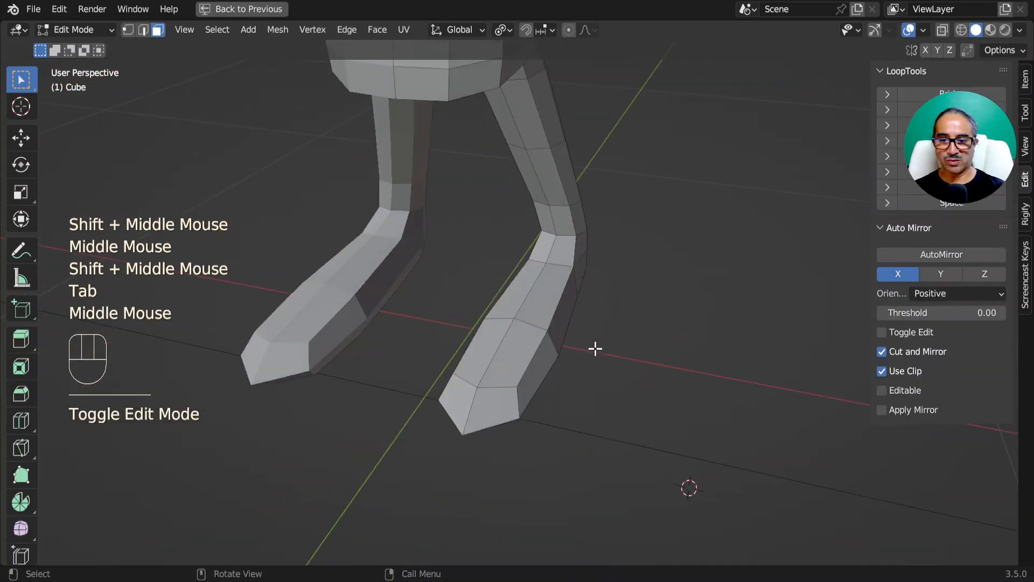
left_click(549, 343)
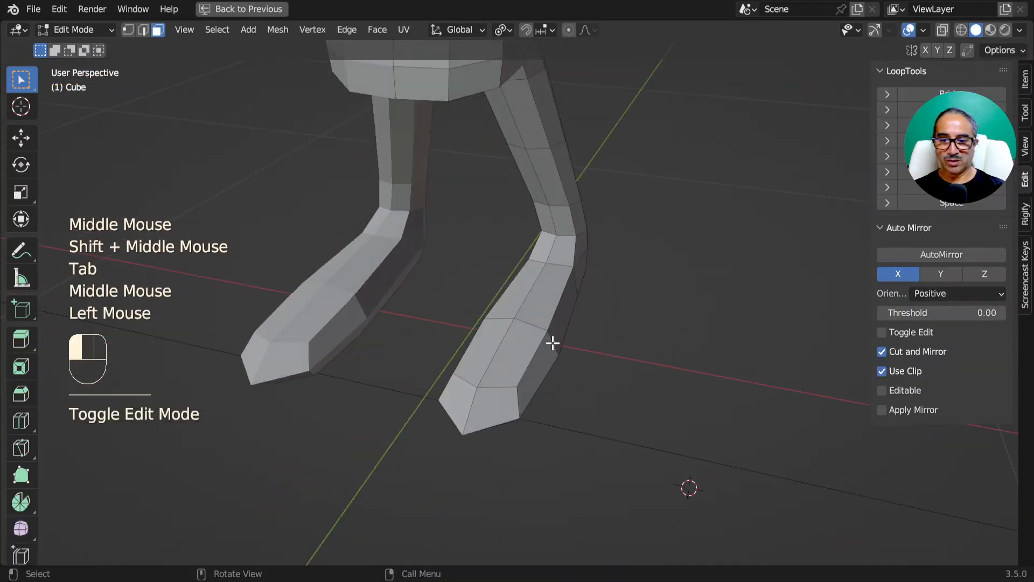
key("2")
left_click(528, 320, "super")
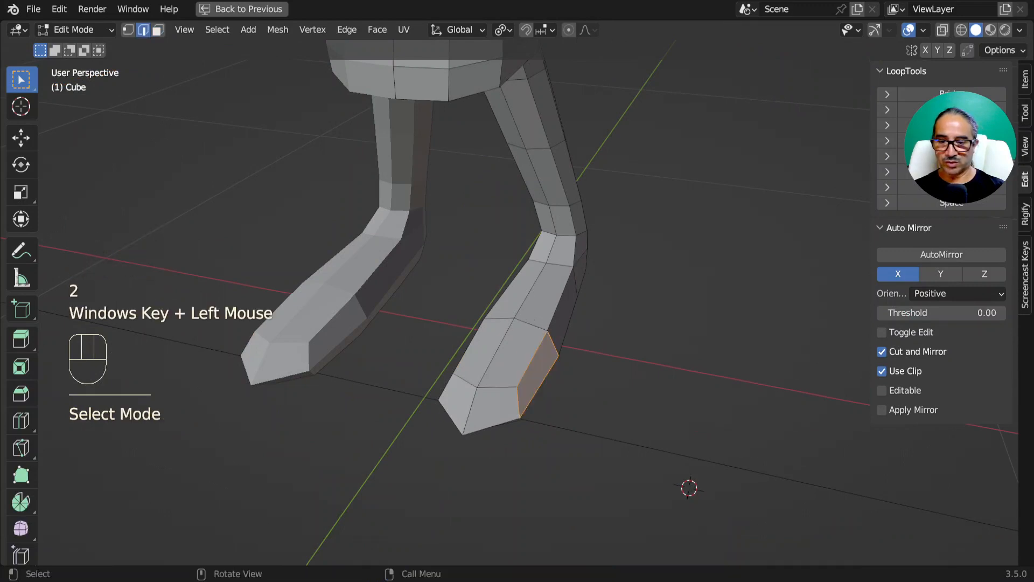
left_click(529, 320, "alt")
key("s")
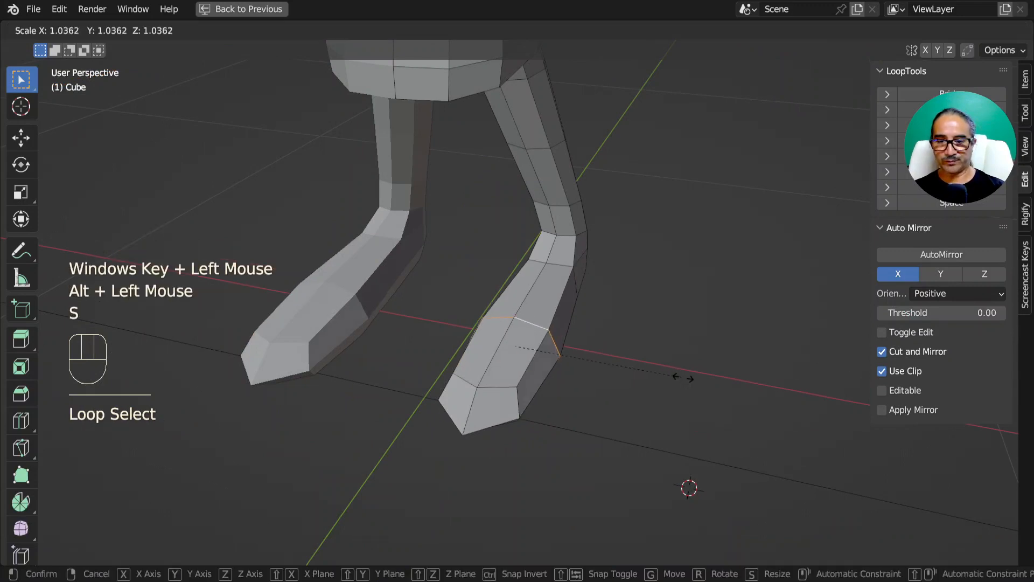
key("x")
left_click(755, 380)
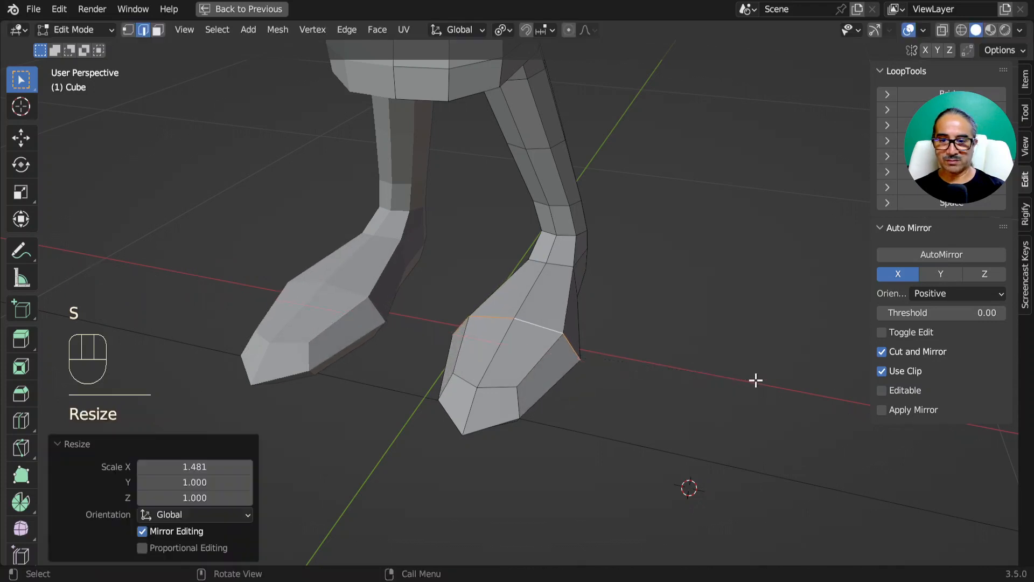
Select the four faces at the tip of the foot and scale them to about 1.361 along X.
left_click(159, 30)
left_click(455, 390, "shift")
left_click(490, 408, "shift")
middle_click_drag(497, 428, 526, 337)
left_click(498, 306, "shift")
left_click(497, 306, "shift")
left_click(528, 302, "shift")
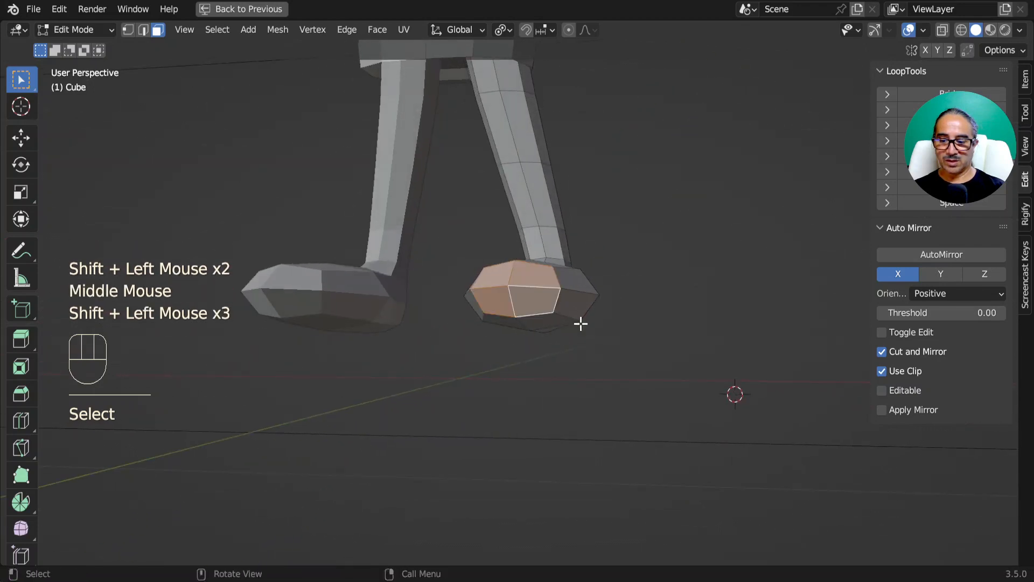
key("s")
key("x")
left_click(593, 328)
Scale the foot's tip faces to about 1.227 along Z in the side view.
key("KP_3")
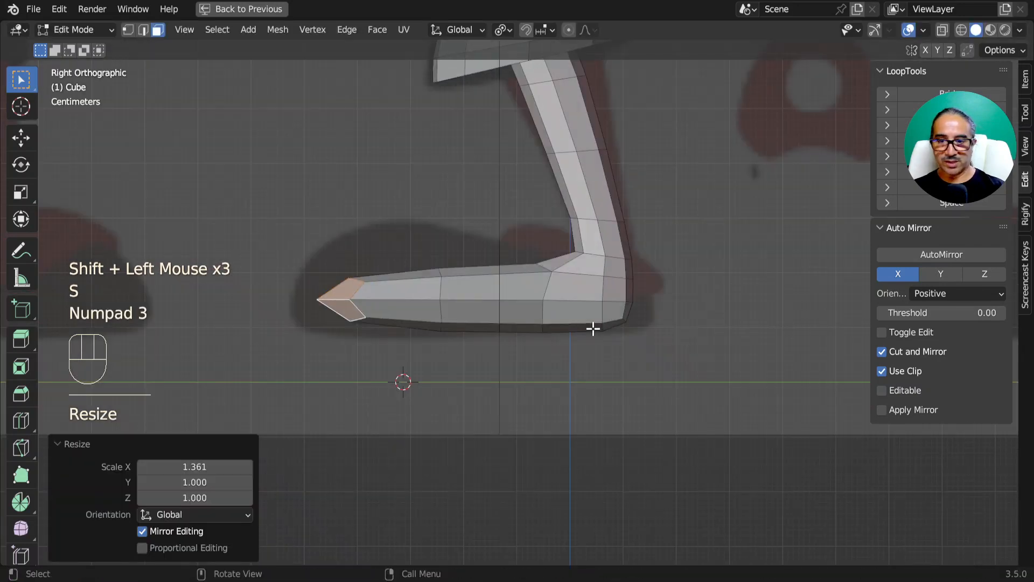
key("s")
key("z")
left_click(607, 401)
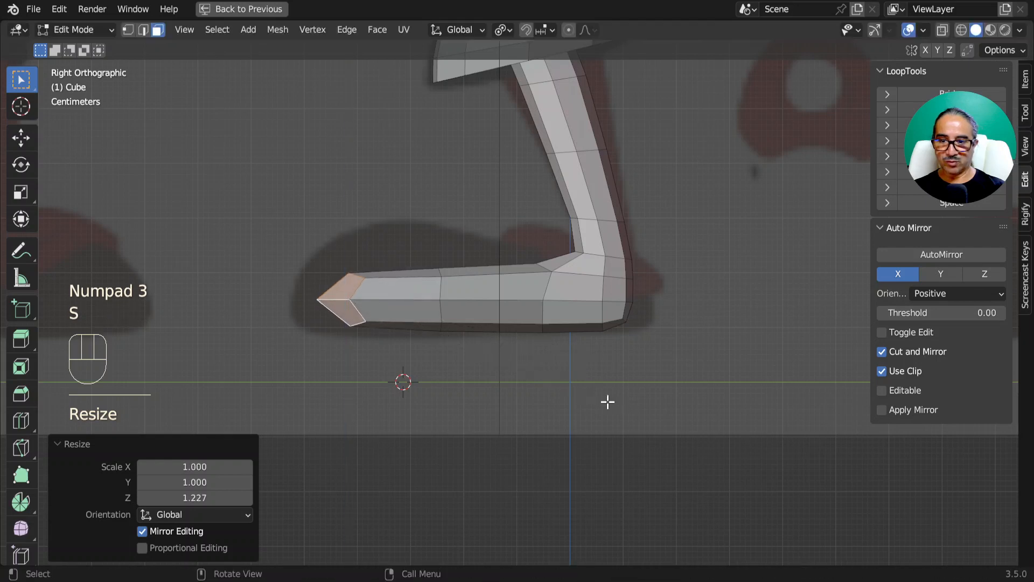
Select the upper edges across the middle of the foot in edge mode and raise them to the reference shoe's instep height.
left_click(142, 30)
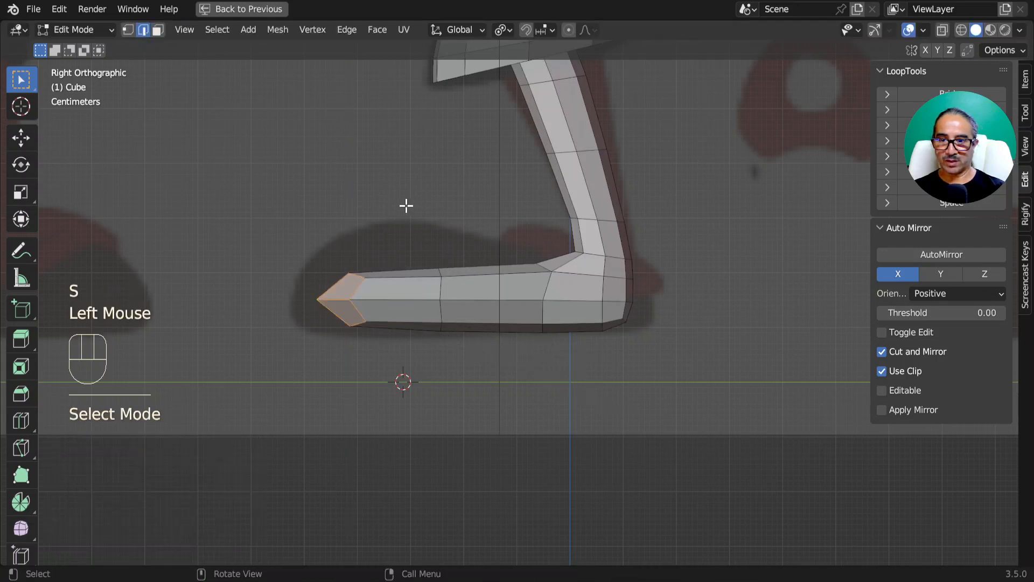
middle_click_drag(406, 206, 429, 299)
left_click(437, 310)
left_click(438, 310, "shift")
key("KP_3")
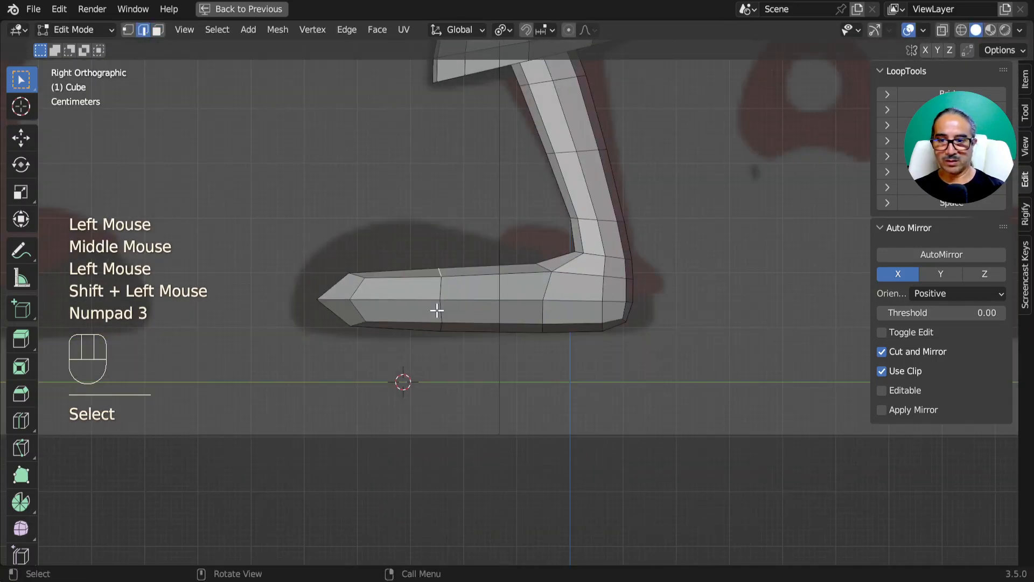
key("g")
left_click(459, 309)
Move the toe's upper edge up and forward and its lower edges forward to follow the reference shoe's front outline.
left_click(357, 291)
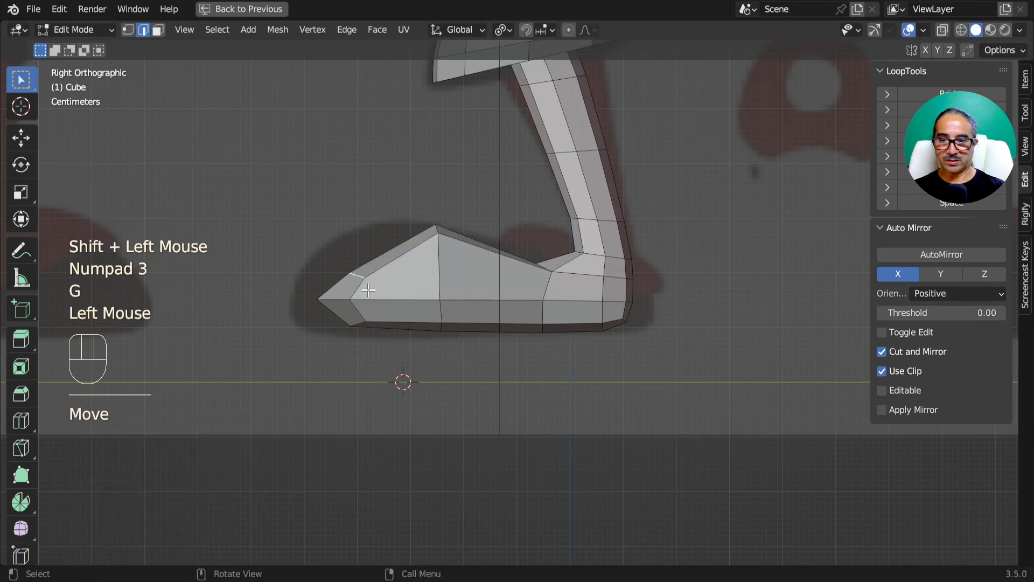
key("g")
left_click(357, 277)
left_click(325, 301)
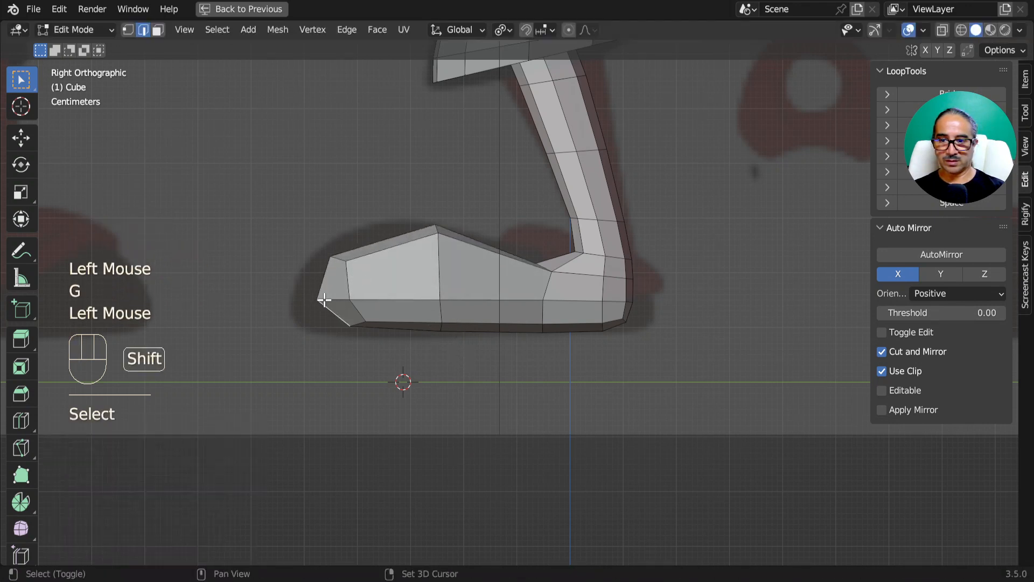
left_click(361, 310, "shift")
key("g")
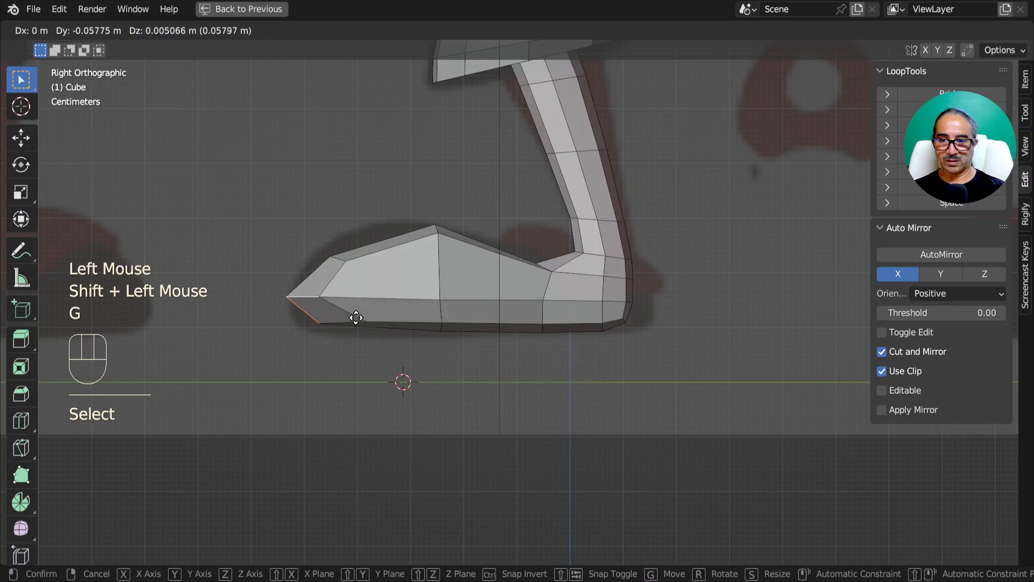
left_click(355, 321)
Lower the front sole edge slightly, then move the middle sole edge and rotate it about 2.15° to level the sole.
left_click(406, 325)
key("g")
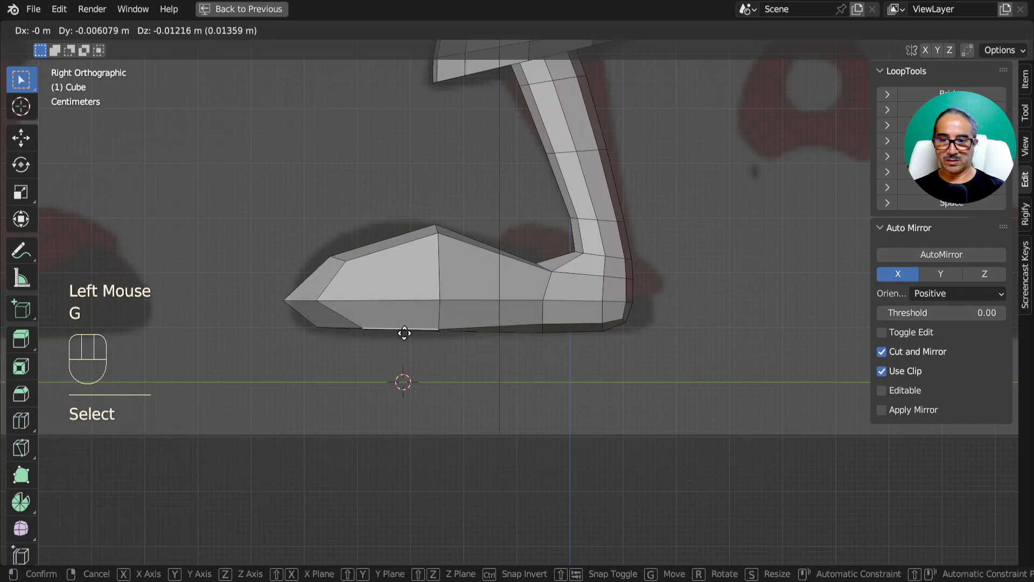
left_click(498, 323)
left_click(531, 323)
key("g")
key("r")
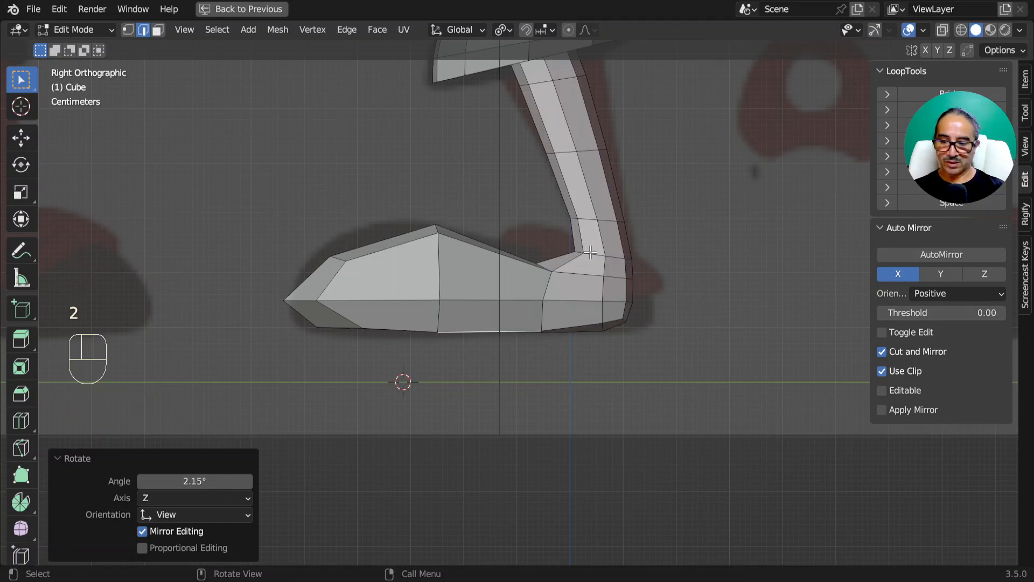
Add a loop cut around the ankle just below the ankle bend, slid to a factor of about 0.704.
left_click(588, 255, "ctrl")
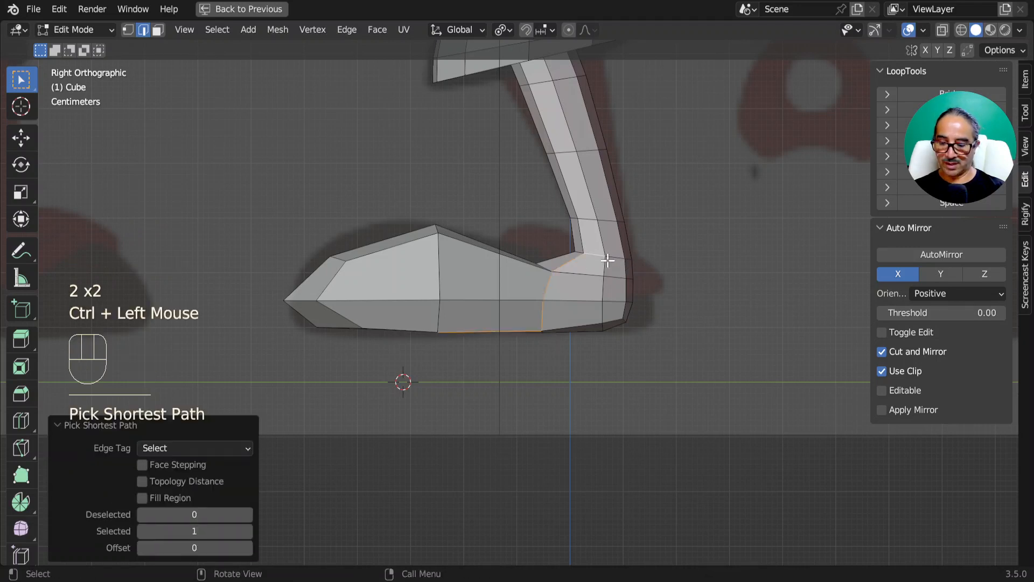
left_click(609, 256, "alt")
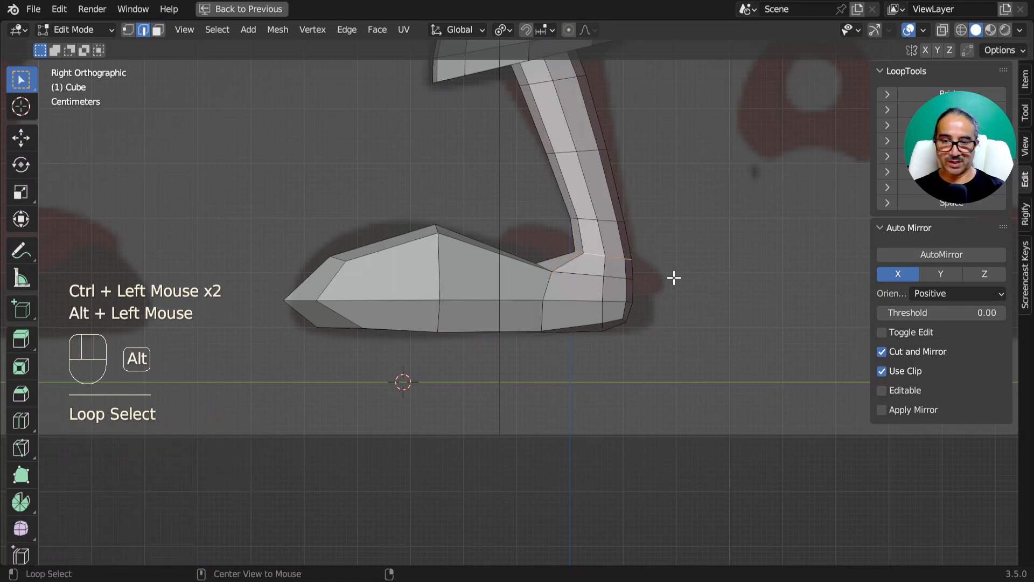
scroll(684, 285, "up", 1)
middle_click_drag(693, 293, 500, 266, "shift")
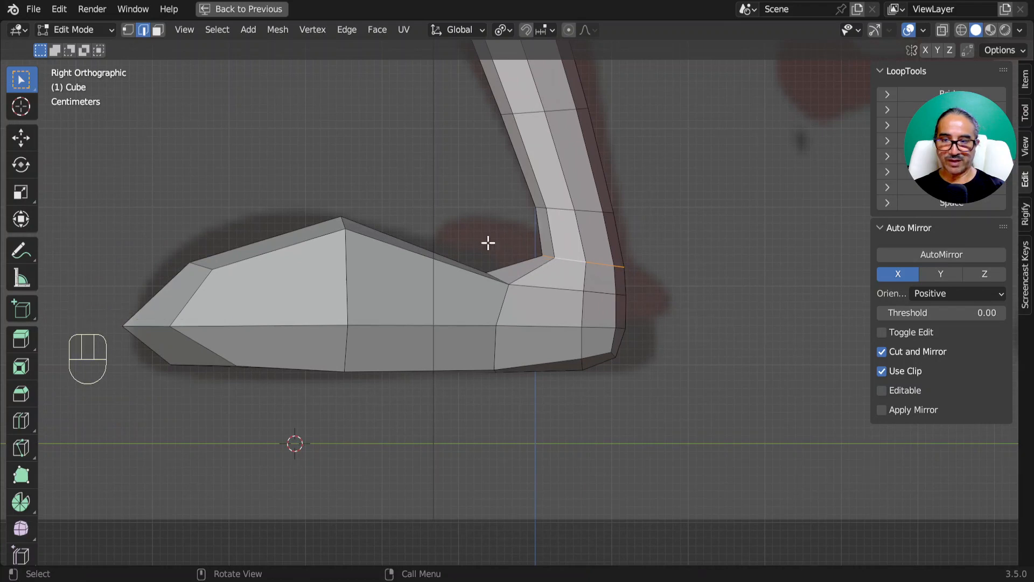
key("ctrl+r")
left_click(545, 261)
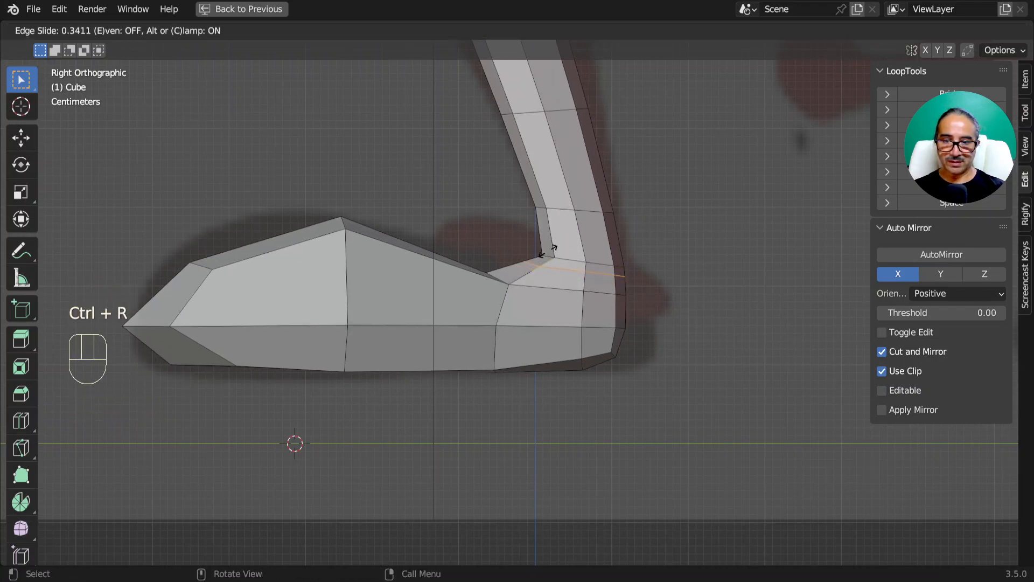
left_click(554, 243)
Flare the new ankle loop outward to about 2.5 times its size, rotate it 15° and then -4.42°, and raise it slightly.
key("s")
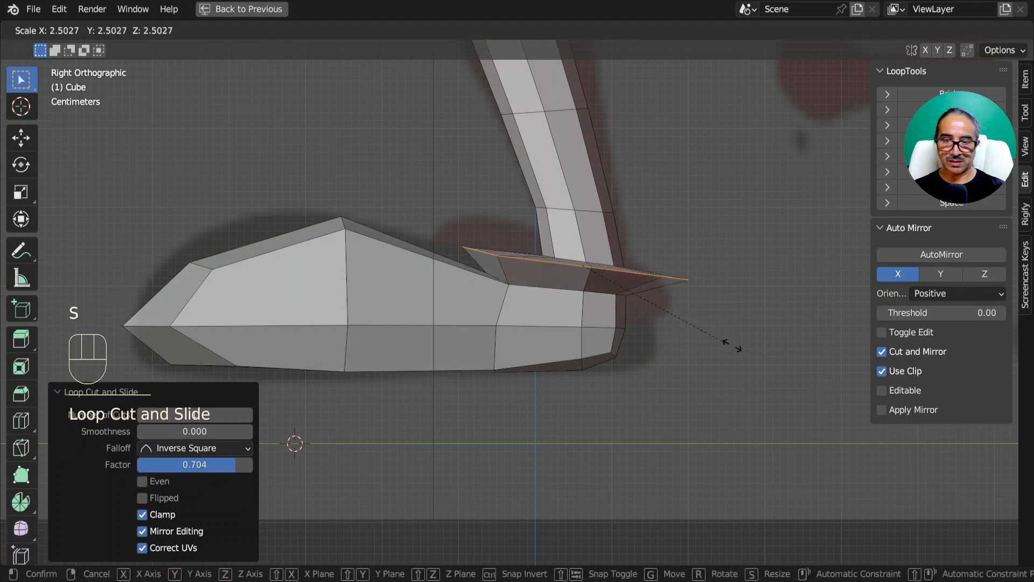
left_click(733, 346)
key("r")
left_click(714, 359)
key("g")
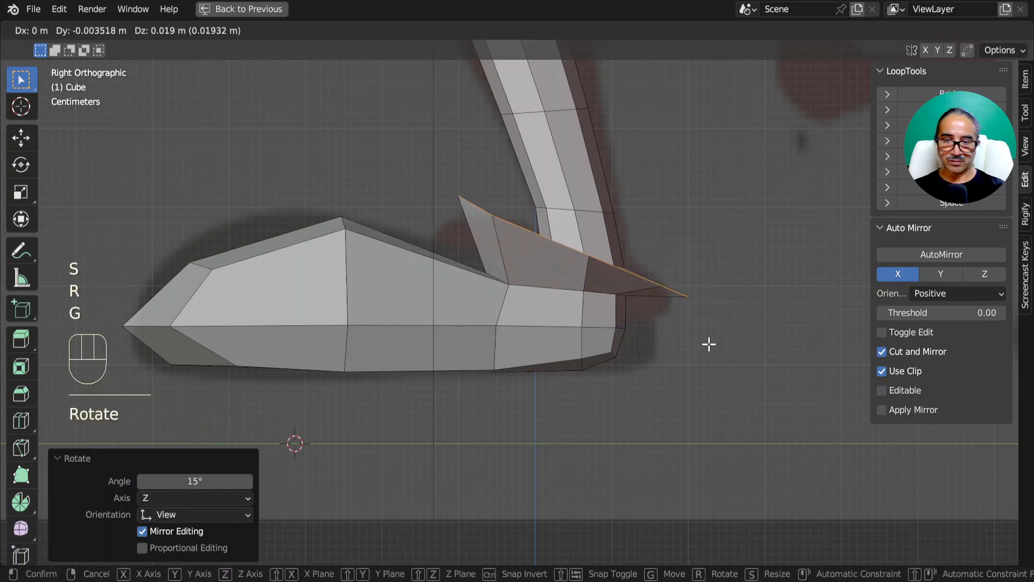
left_click(709, 344)
key("r")
left_click(711, 372)
Add a loop cut around the middle of the flared shoe cuff.
key("ctrl+r")
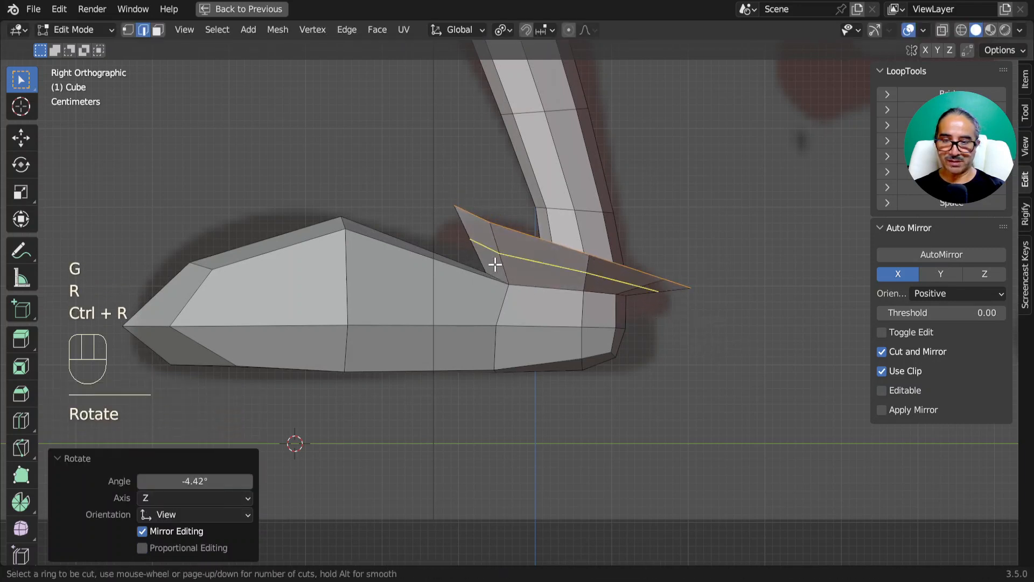
left_click(493, 263)
left_click(563, 285)
key("s")
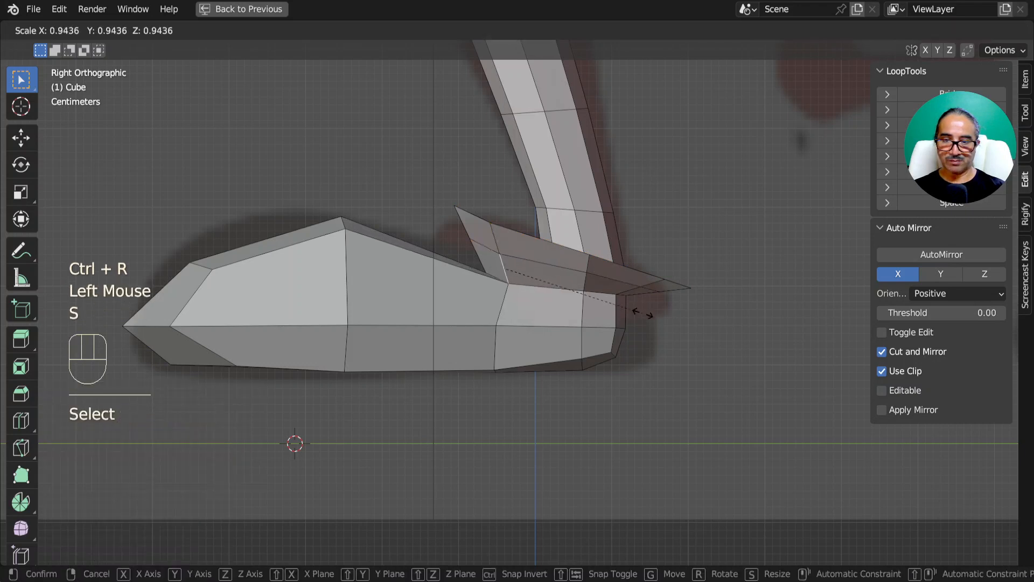
left_click(643, 313)
Scale the cuff's lower edge loop to about 1.2 and move it down about 0.027 m along Z, then adjust its position.
left_click(524, 266, "alt")
key("s")
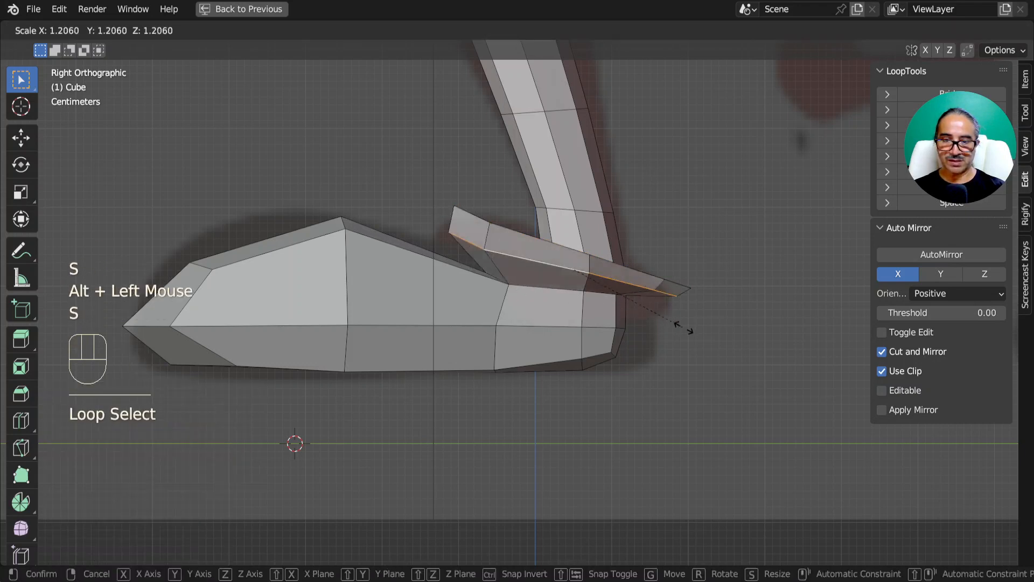
left_click(685, 328)
key("g")
left_click(680, 351)
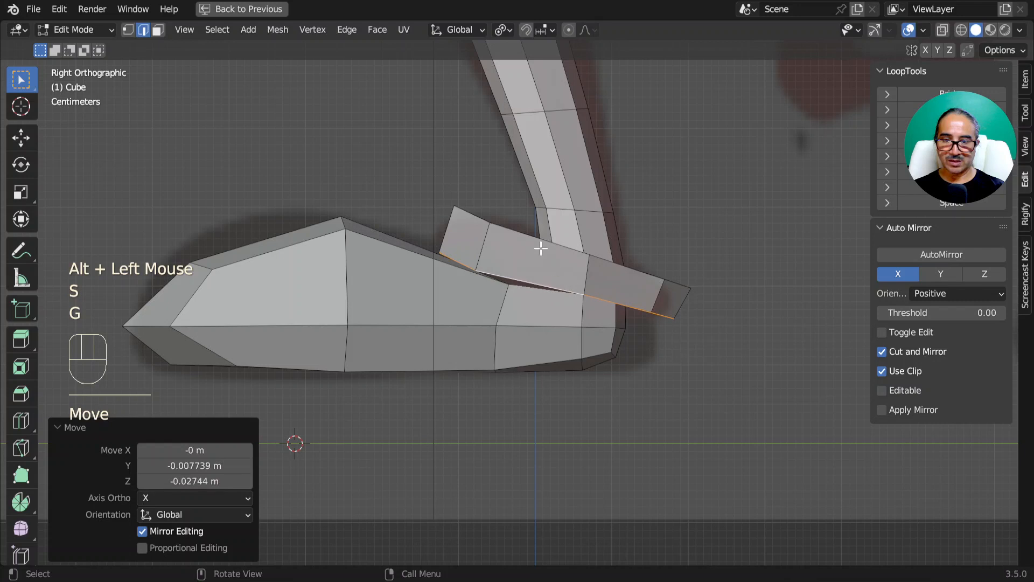
middle_click_drag(540, 239, 586, 352)
key("g")
left_click(610, 307)
Add a level 1 Subdivision modifier to the body in Object Mode.
scroll(587, 352, "down", 2)
key("Tab")
middle_click_drag(434, 392, 572, 296)
scroll(644, 387, "down", 1)
key("ctrl+1")
scroll(637, 378, "down", 1)
scroll(555, 332, "up", 2)
Return to Edit Mode and enable the Subdivision modifier's on-cage display.
key("Tab")
middle_click_drag(572, 296, 573, 285, "shift")
key("ctrl+space")
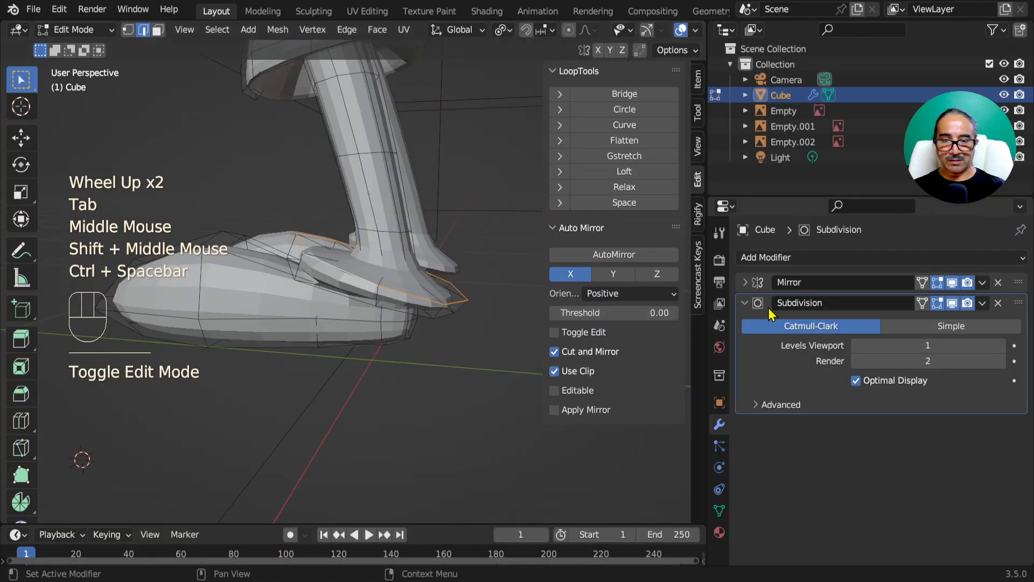
left_click(922, 303)
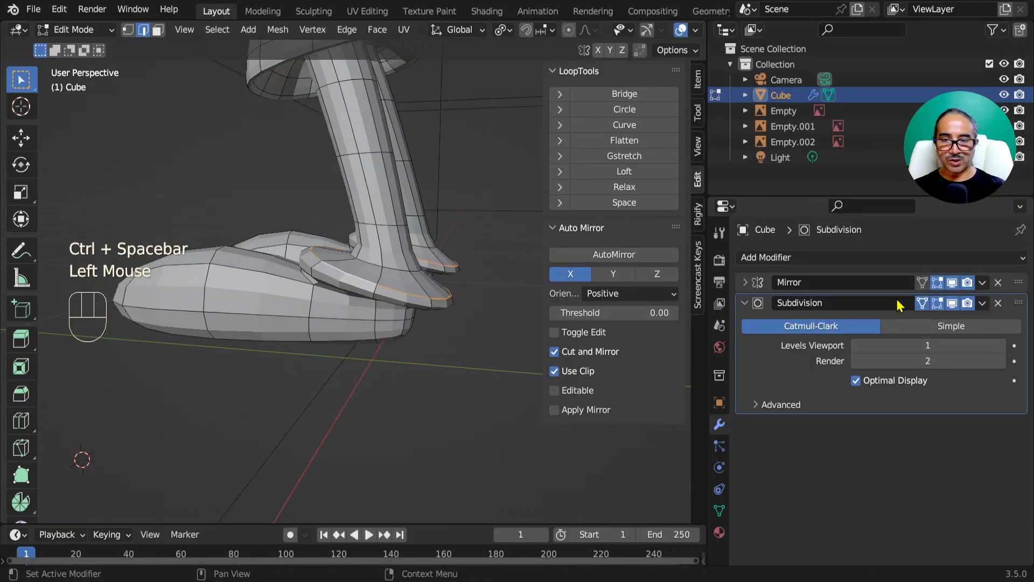
scroll(425, 278, "up", 2)
key("ctrl+space")
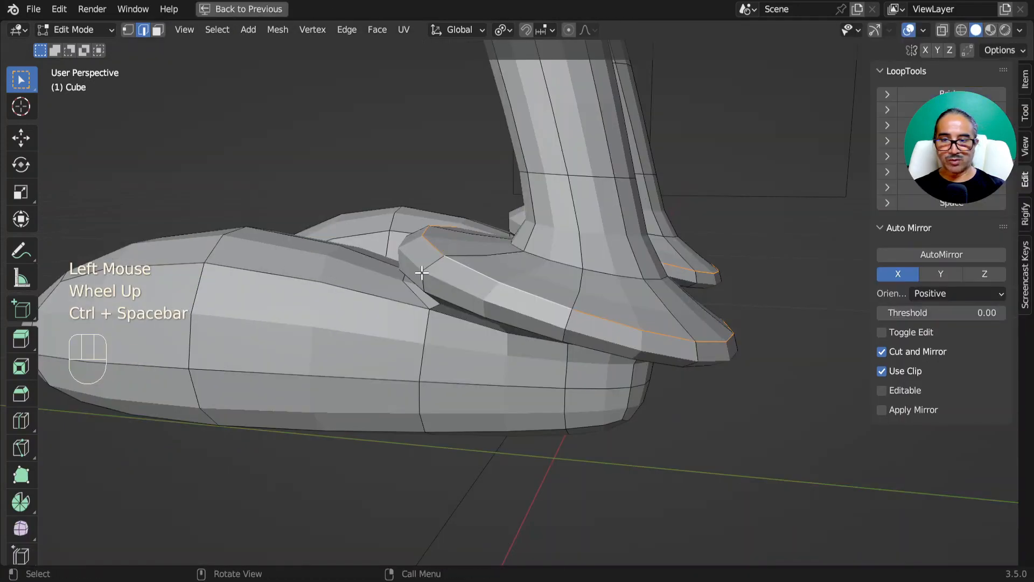
Scale the edge loop where the leg meets the cuff to 0.65 and lower it about 0.024 m along Z.
left_click(604, 271, "ctrl")
left_click(611, 284, "alt")
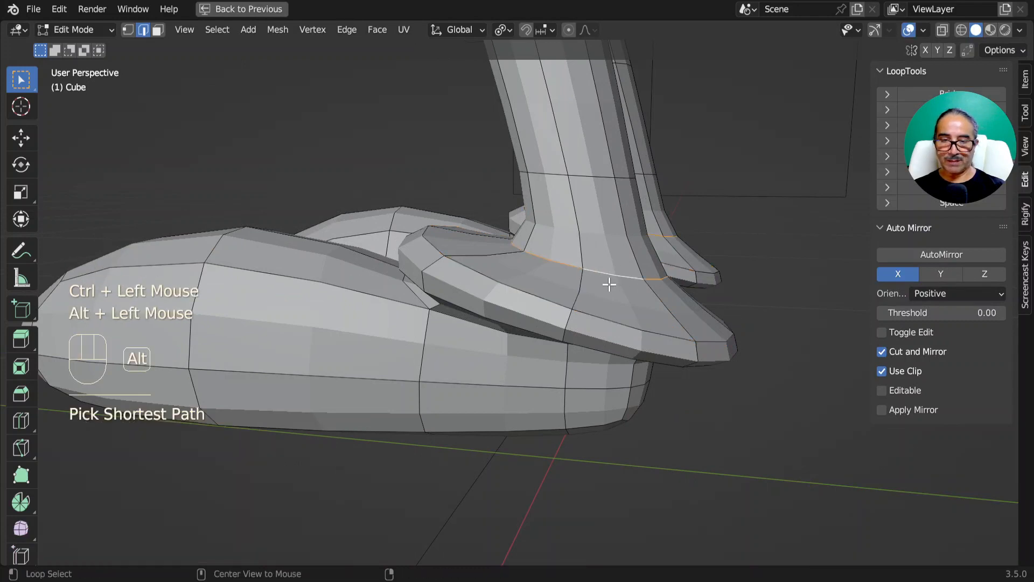
key("s")
left_click(667, 289)
key("g")
key("z")
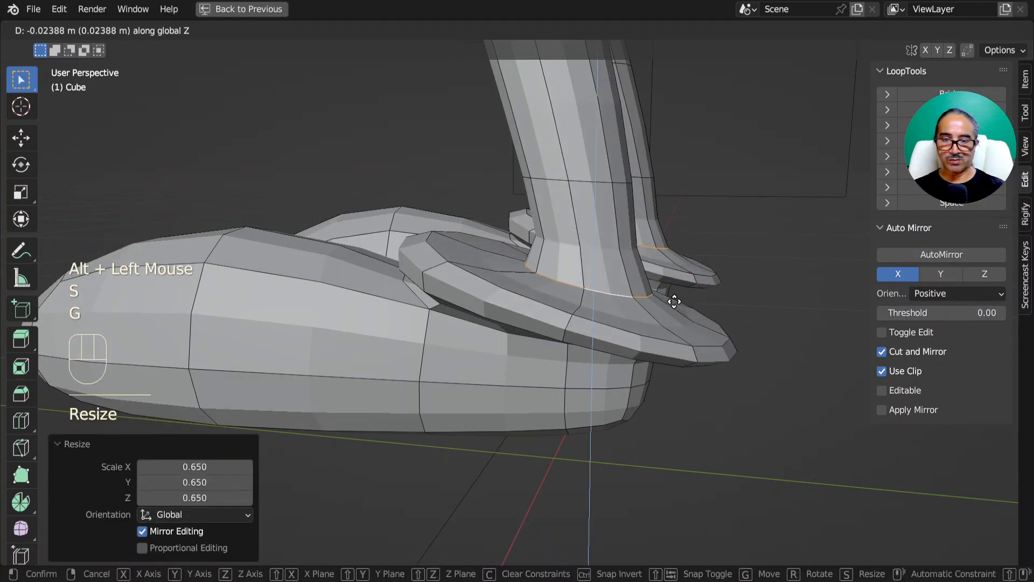
left_click(674, 296)
middle_click_drag(674, 296, 542, 302)
scroll(511, 217, "down", 1)
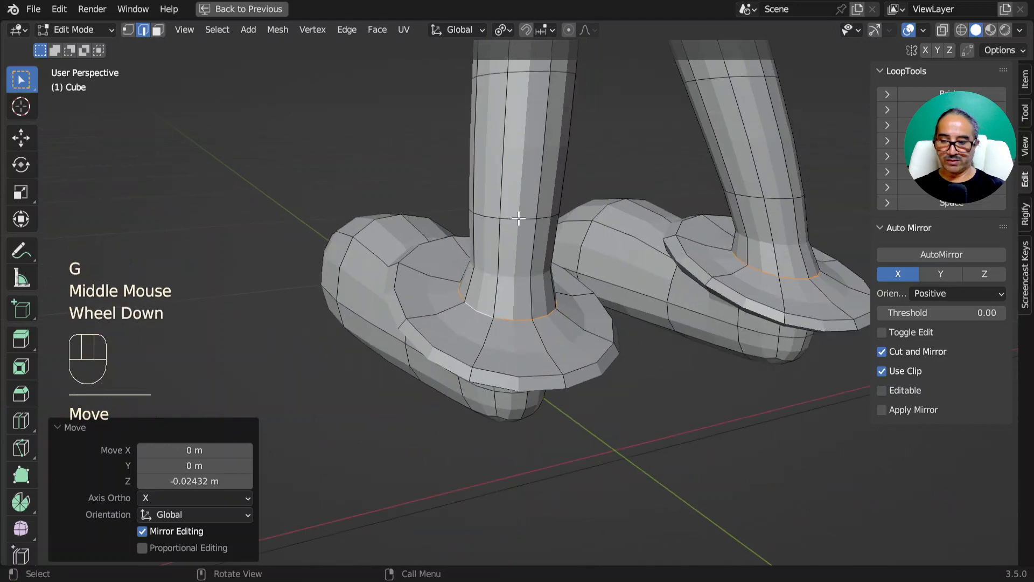
Lower the edge loop just above the ankle about 0.09 m along Z and shift it about 0.011 m along Y.
left_click(550, 252, "alt")
key("g")
key("z")
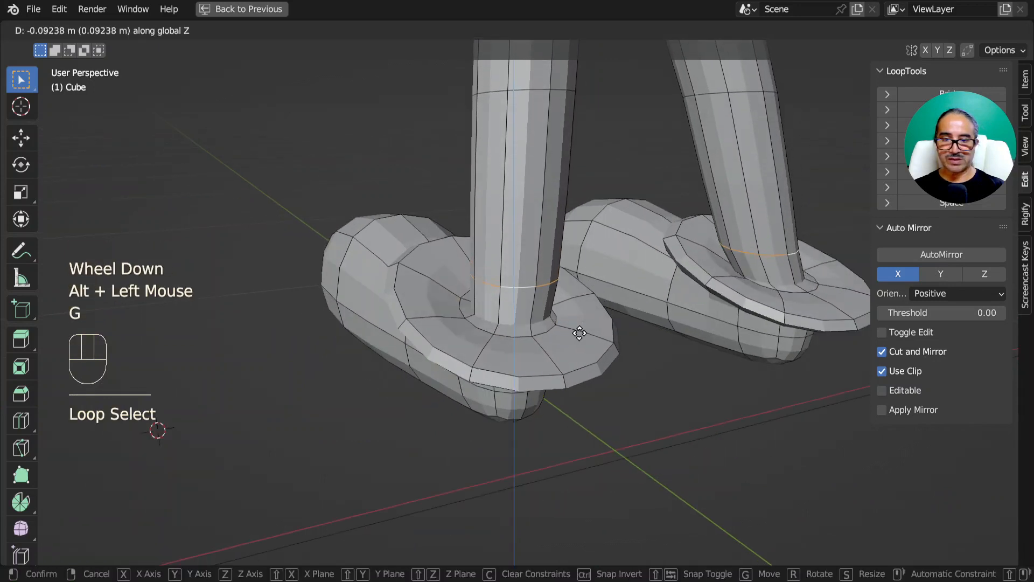
left_click(581, 334)
middle_click_drag(581, 335, 611, 346)
key("g")
left_click(623, 349)
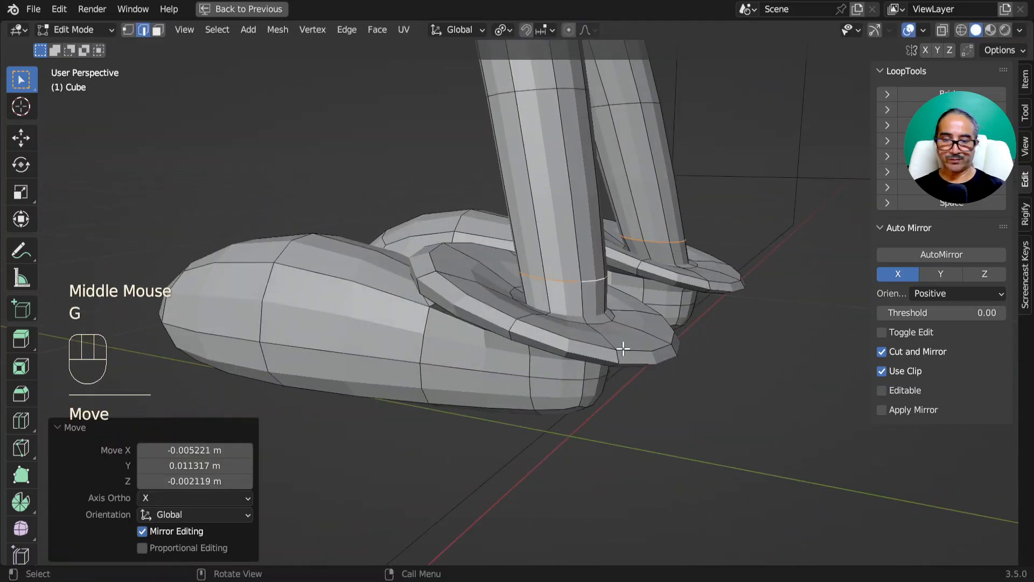
Shift the lower leg's edge loop outward about 0.022 m along X in the front view.
key("KP_1")
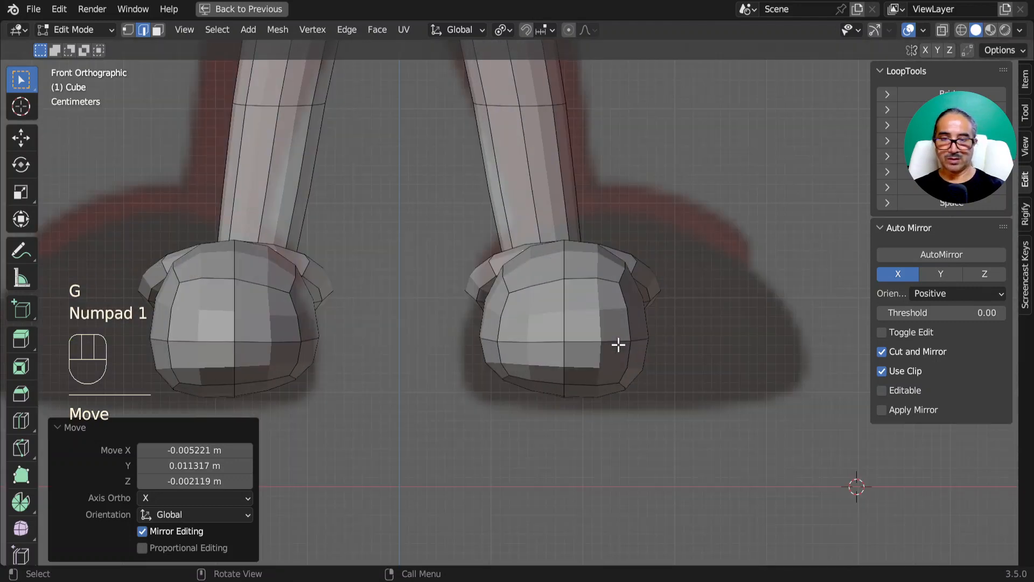
scroll(667, 316, "down", 2)
key("g")
left_click(683, 321)
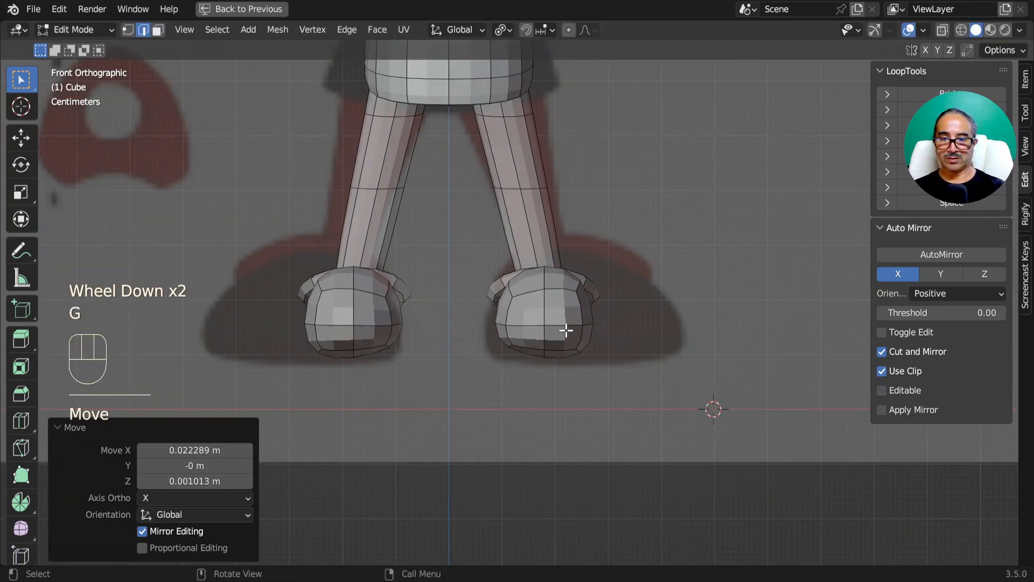
left_click(592, 330)
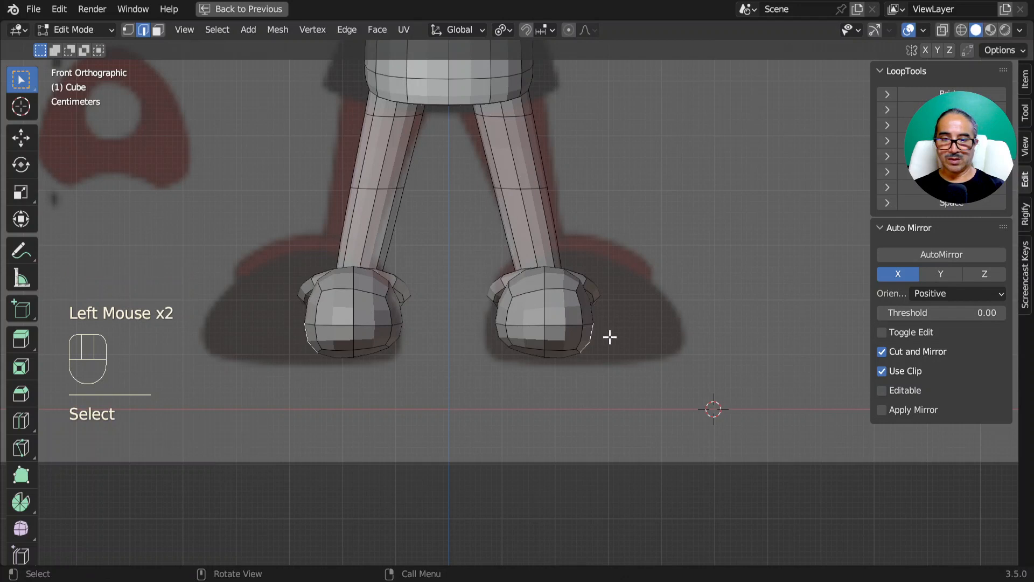
key("g")
right_click(600, 333)
left_click(592, 323, "shift")
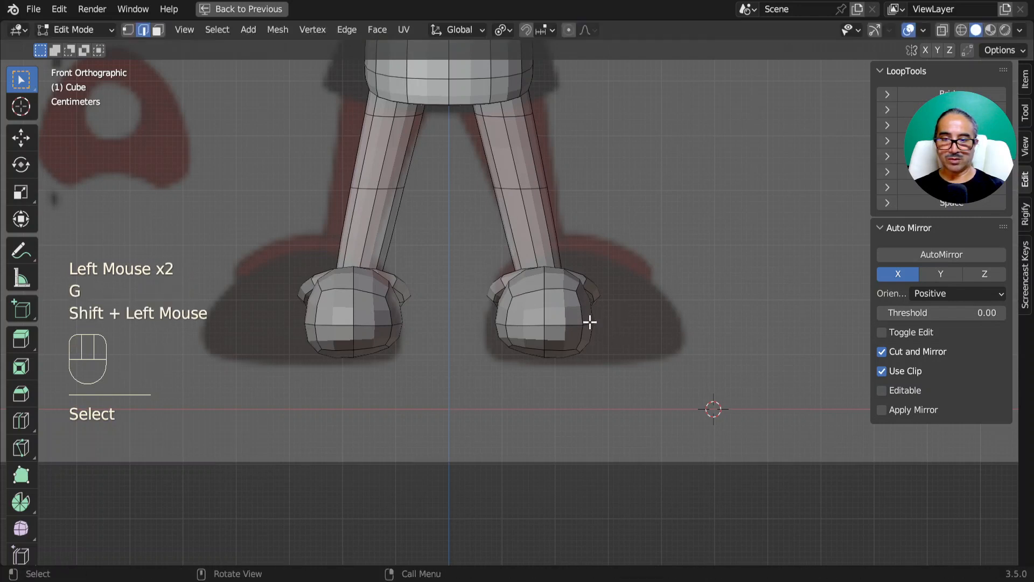
Move the shoe's two outer side edges about 0.204 m along X using Smooth, Connected Only proportional editing with a size of about 0.198.
left_click(601, 322)
middle_click_drag(592, 318, 554, 302)
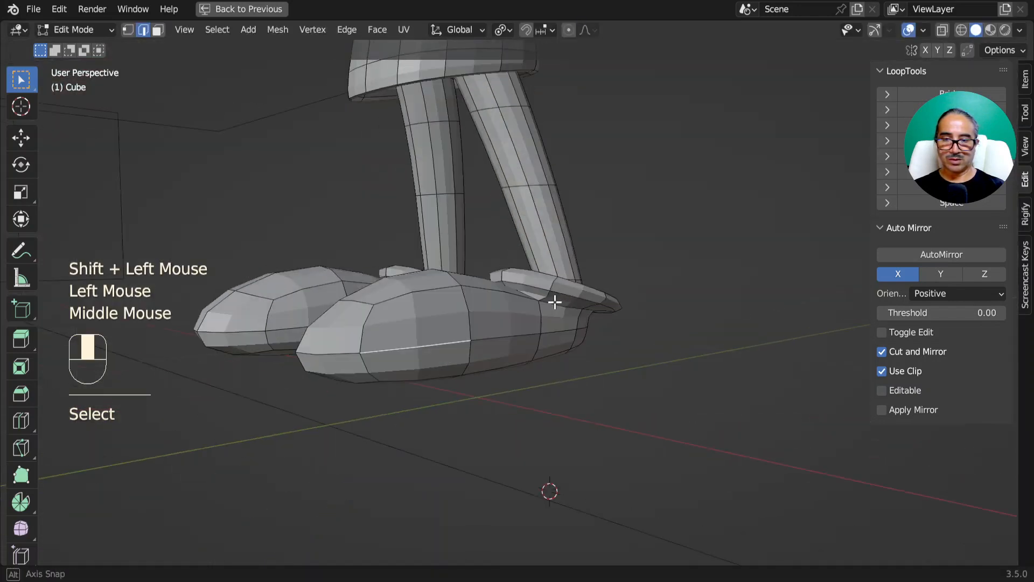
left_click(495, 338, "shift")
key("KP_3")
key("KP_1")
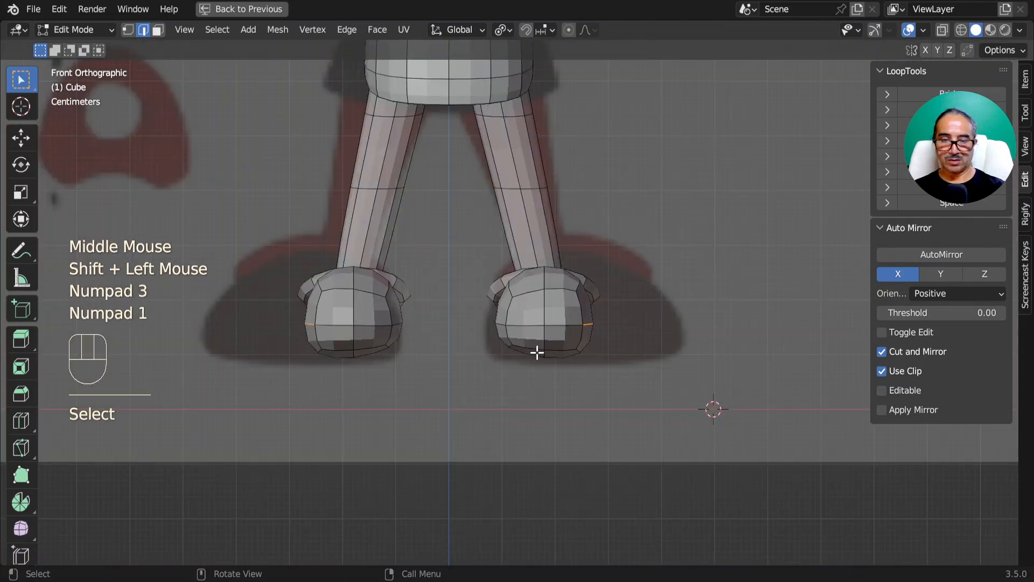
key("g")
right_click(631, 355)
key("o")
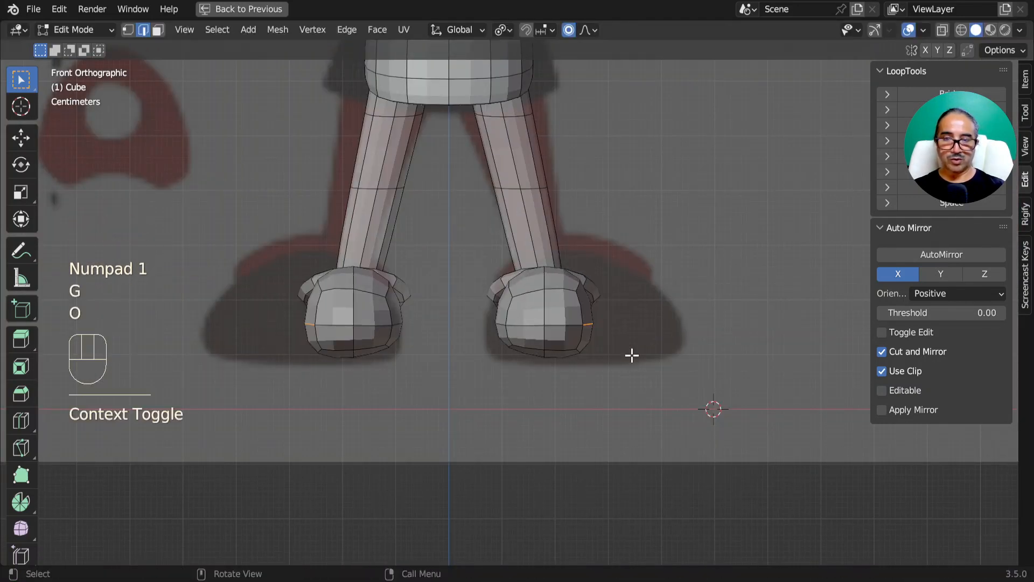
left_click(594, 30)
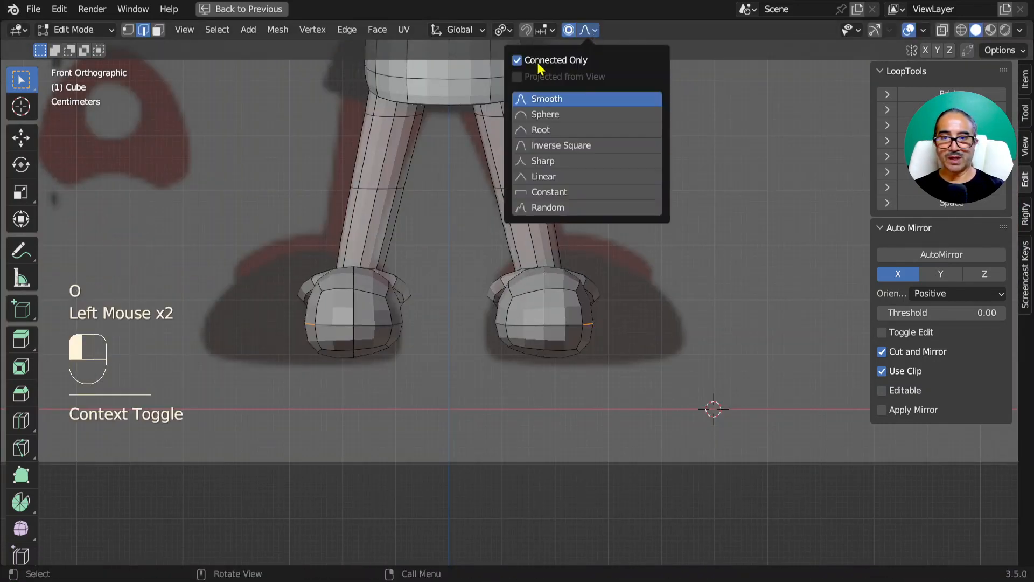
key("g")
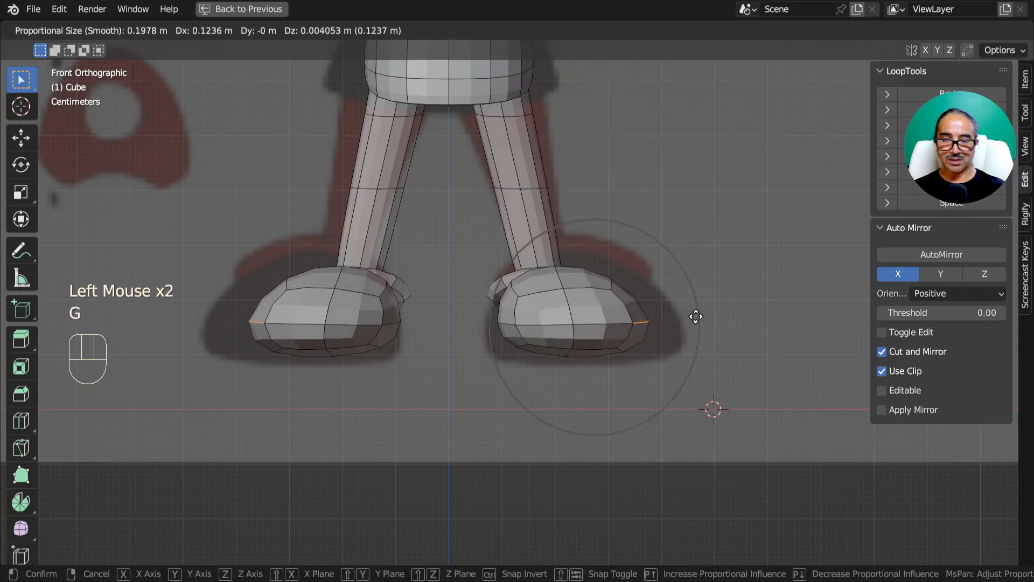
left_click(735, 321)
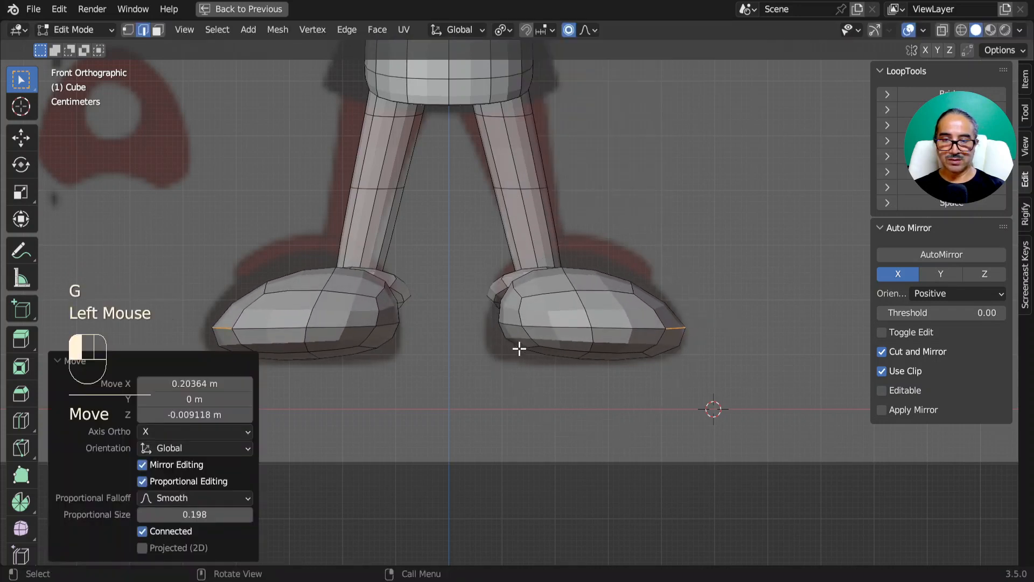
Move the shoe's lower inner edge about -0.055 m X and -0.023 m Z, and its top edge about 0.023 m X and 0.045 m Z.
left_click(518, 350)
key("g")
left_click(520, 386)
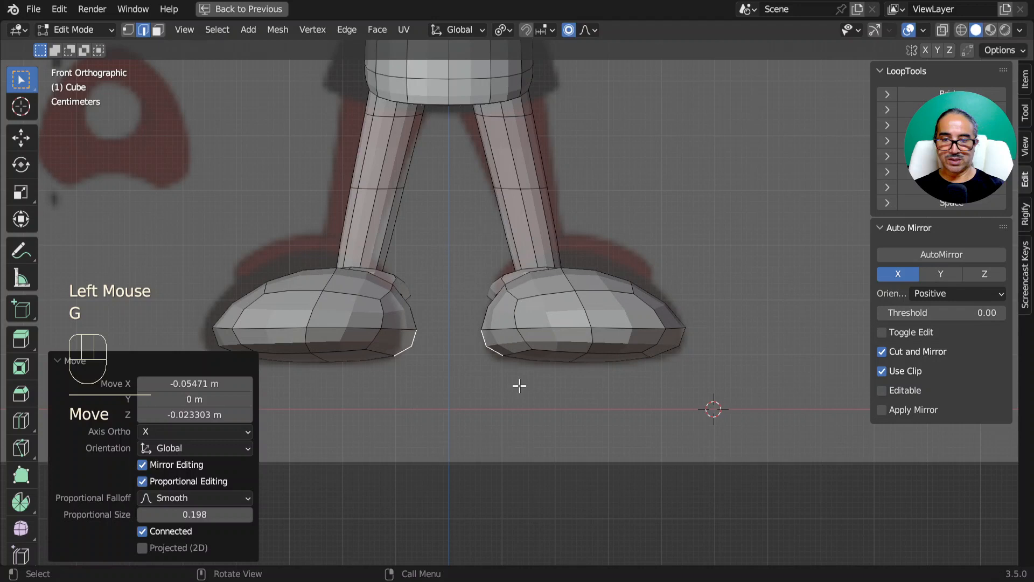
left_click(572, 275)
key("g")
left_click(592, 257)
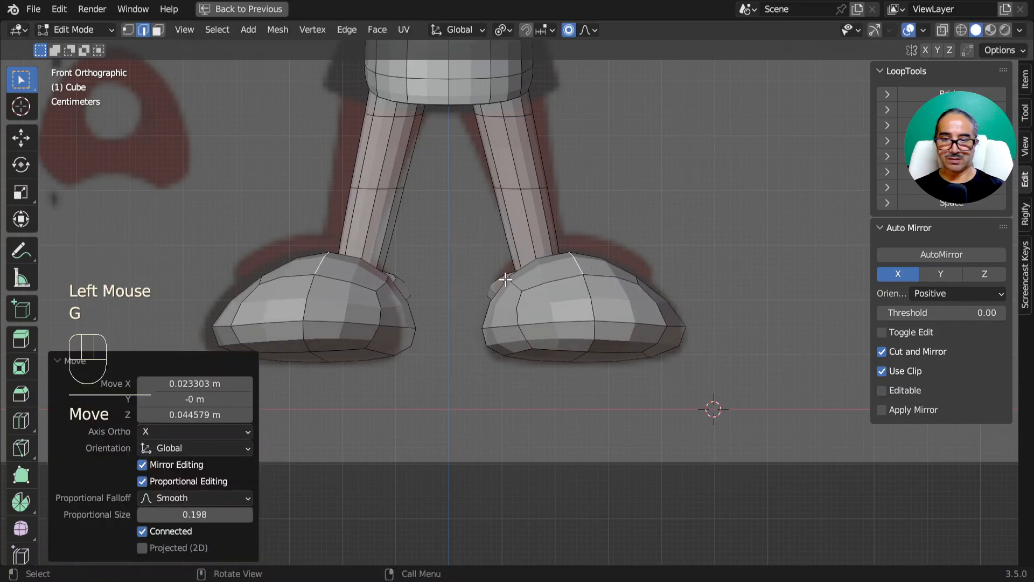
left_click(501, 280)
middle_click_drag(501, 279, 605, 300)
left_click(612, 305)
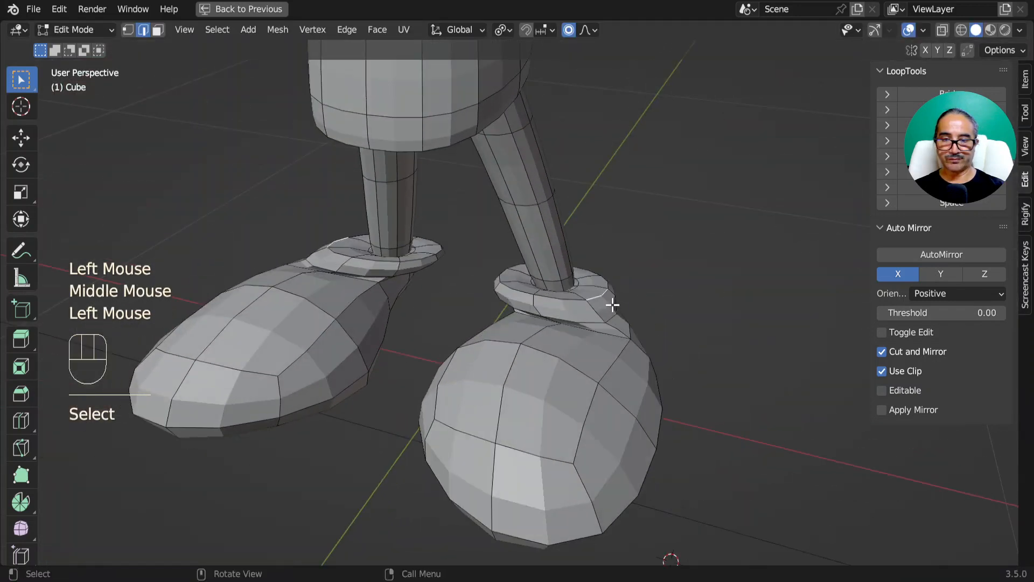
key("KP_1")
key("g")
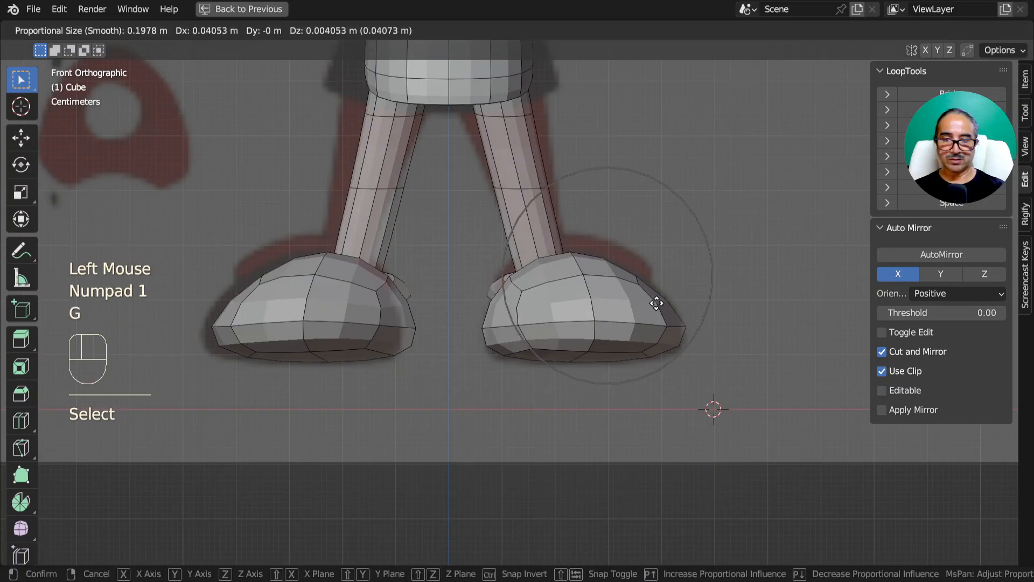
left_click(667, 296)
middle_click_drag(667, 296, 572, 329)
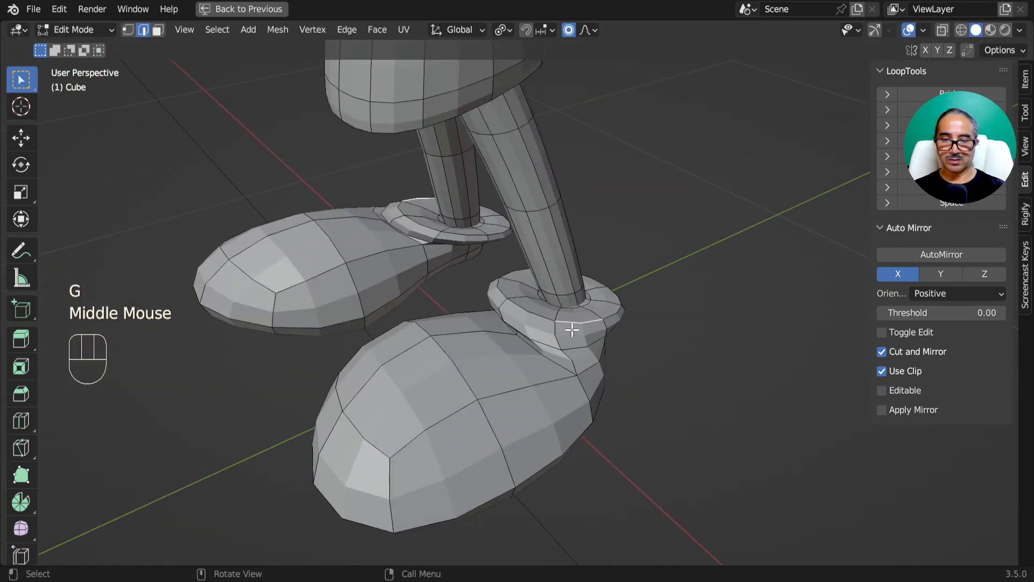
Scale the cuff's upper outer edge loop to about 1.291 and move it about 0.044 m along X with a proportional size of about 0.069.
left_click(576, 319, "alt")
key("w")
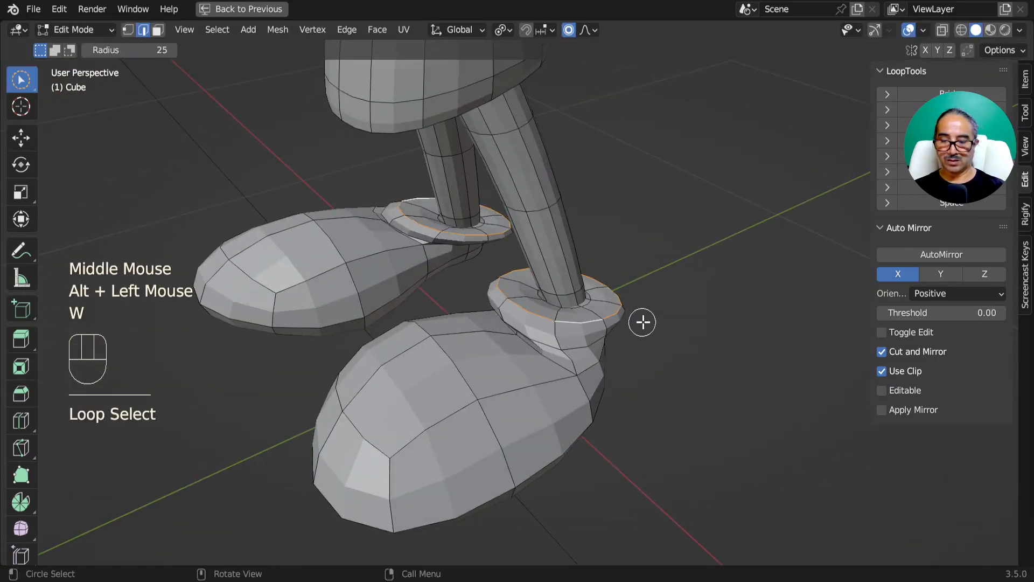
right_click(643, 322)
left_click(554, 115)
key("ctrl+z")
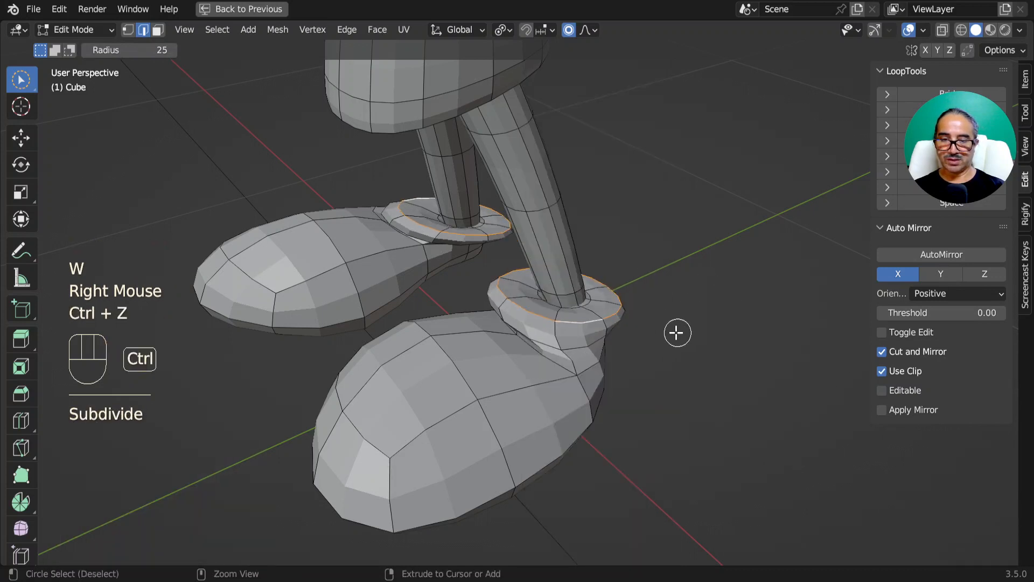
key("s")
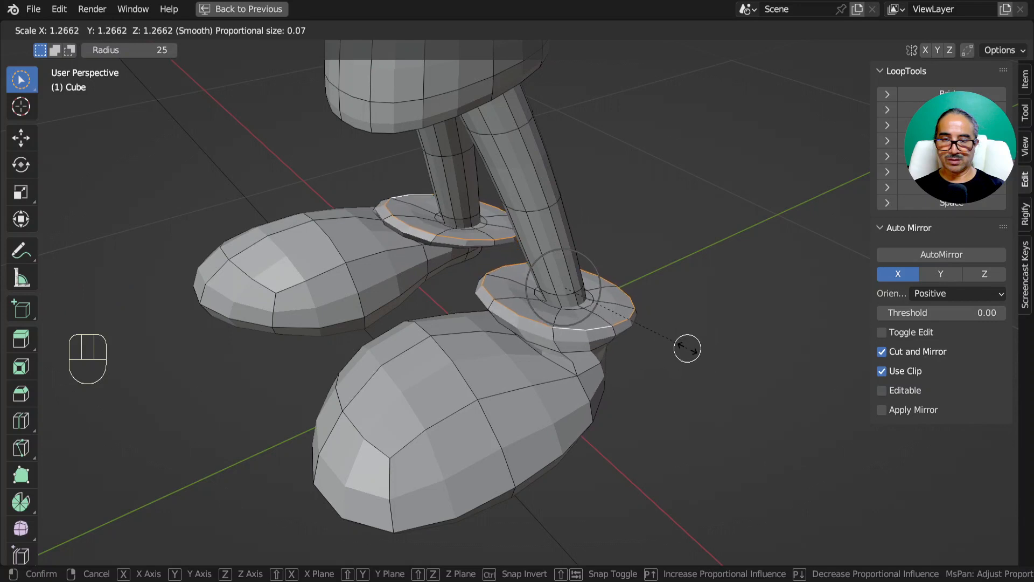
left_click(684, 350)
middle_click_drag(616, 376, 682, 362)
key("g")
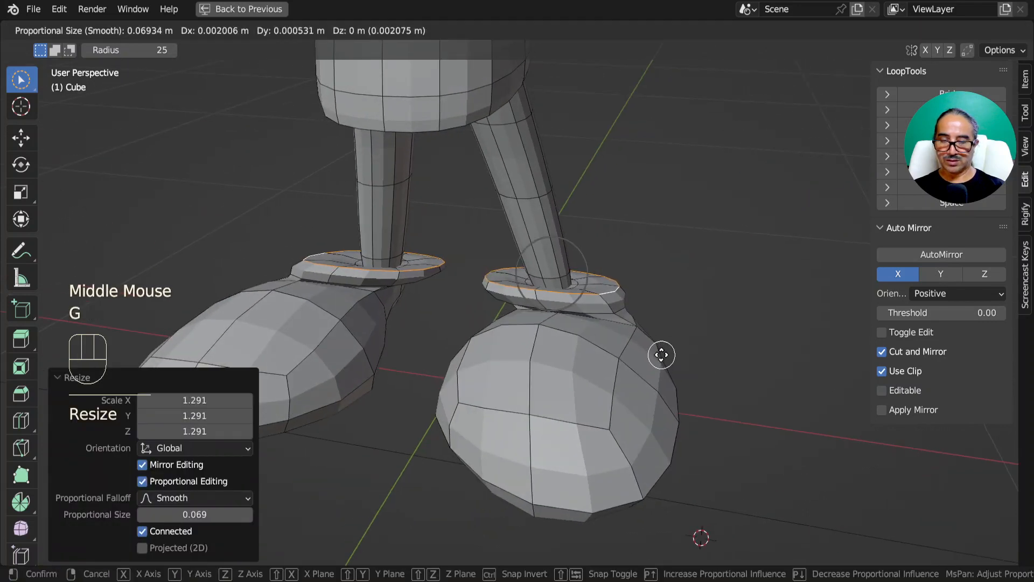
left_click(683, 354)
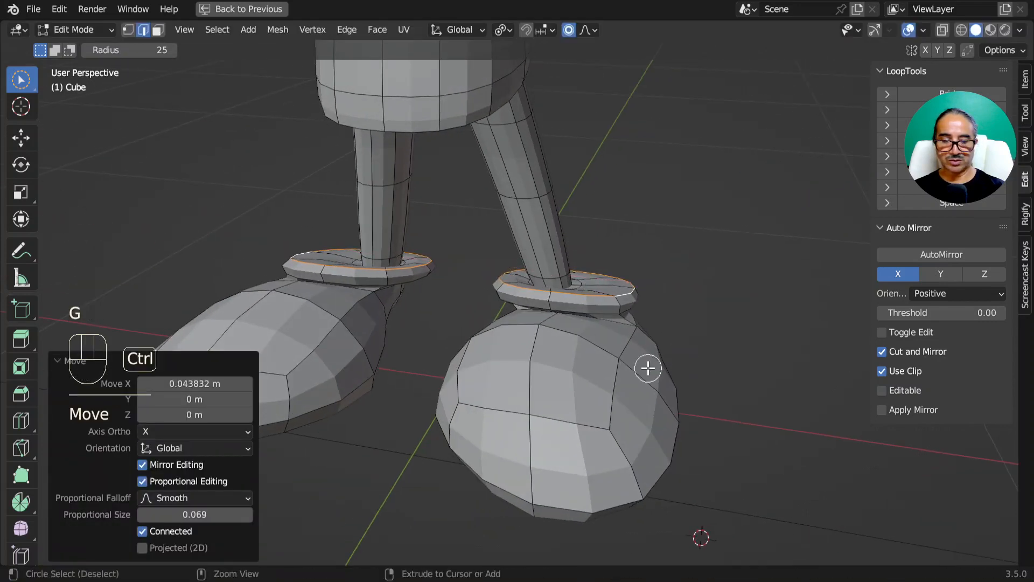
Expand the selection to the whole cuff and move it about 0.024 m along X and 0.023 m along Z in the front view.
key("ctrl+KP_Add")
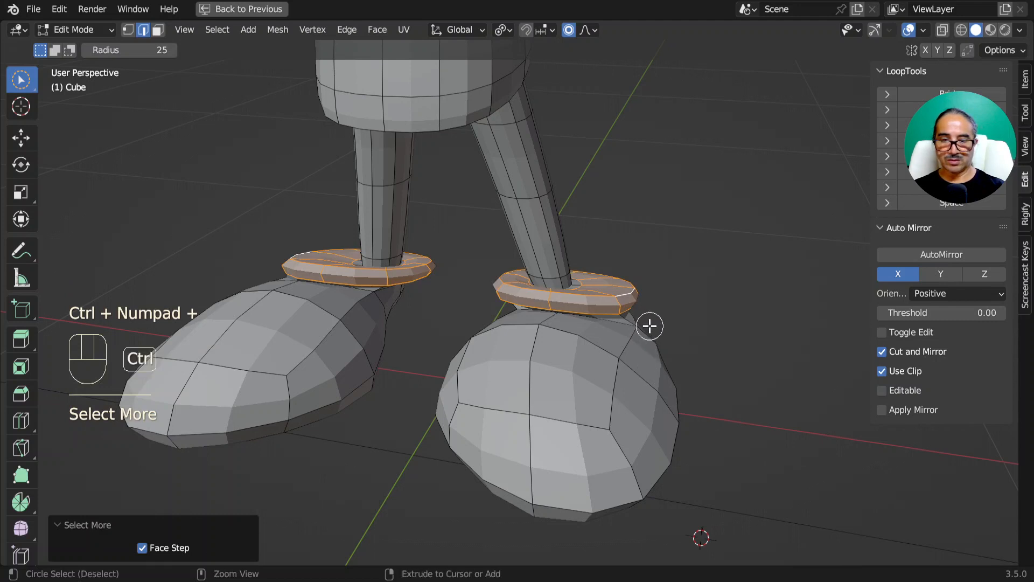
key("KP_1")
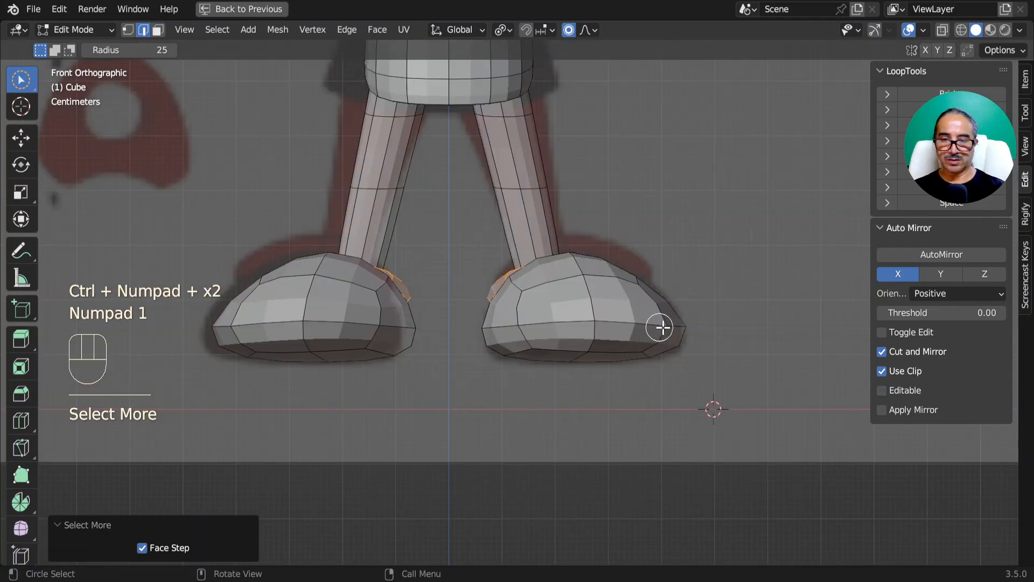
key("g")
left_click(679, 314)
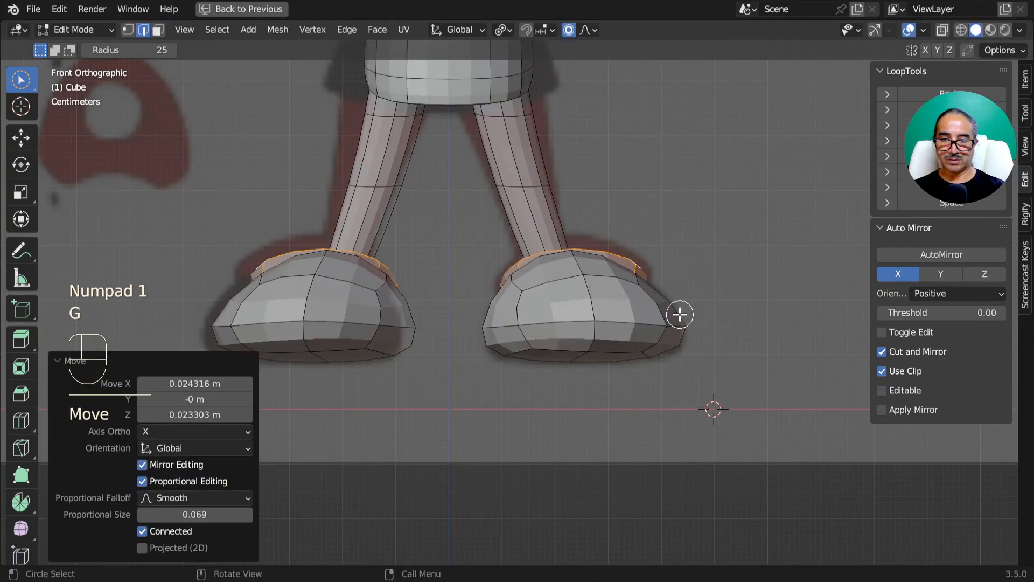
Trackball-rotate the selected cuff by about -8.02° and -1.15°, and scale it.
key("r")
key("r")
left_click(668, 267)
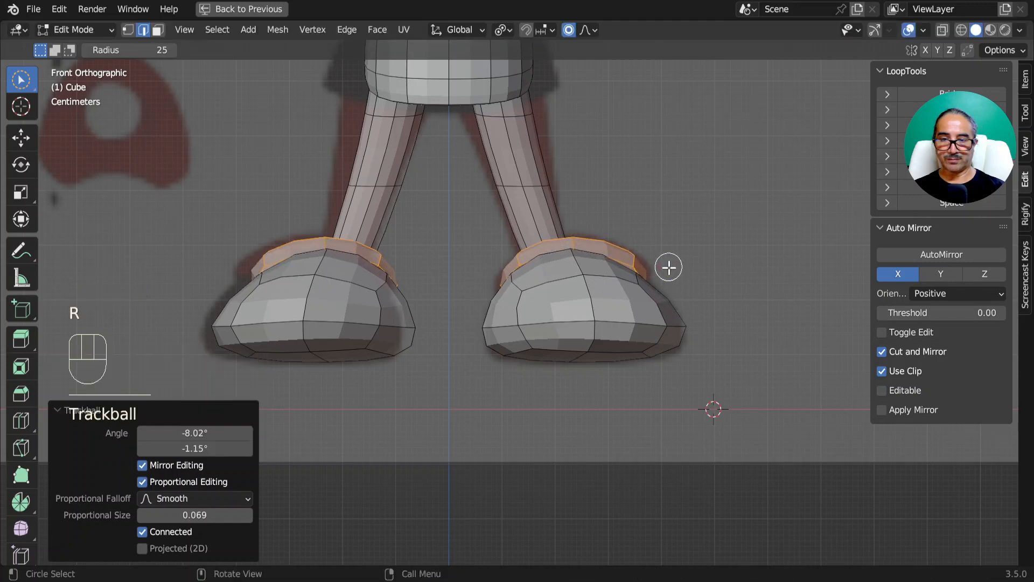
key("s")
left_click(722, 272)
Change the selection tool from Circle Select to Tweak and reposition two adjacent edges of the cuff together.
middle_click_drag(722, 272, 551, 307)
left_click(553, 295)
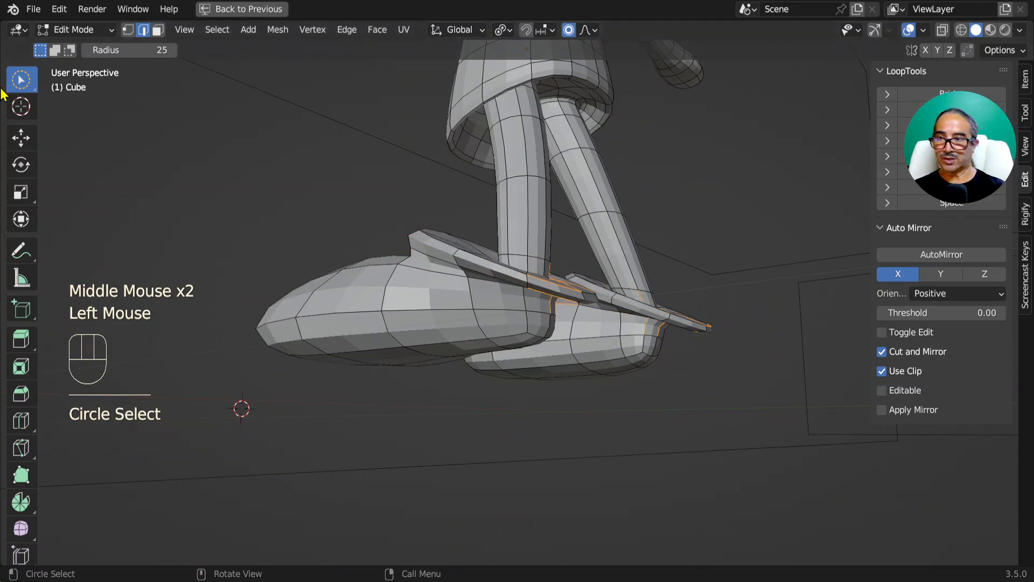
left_click_drag(21, 80, 74, 82)
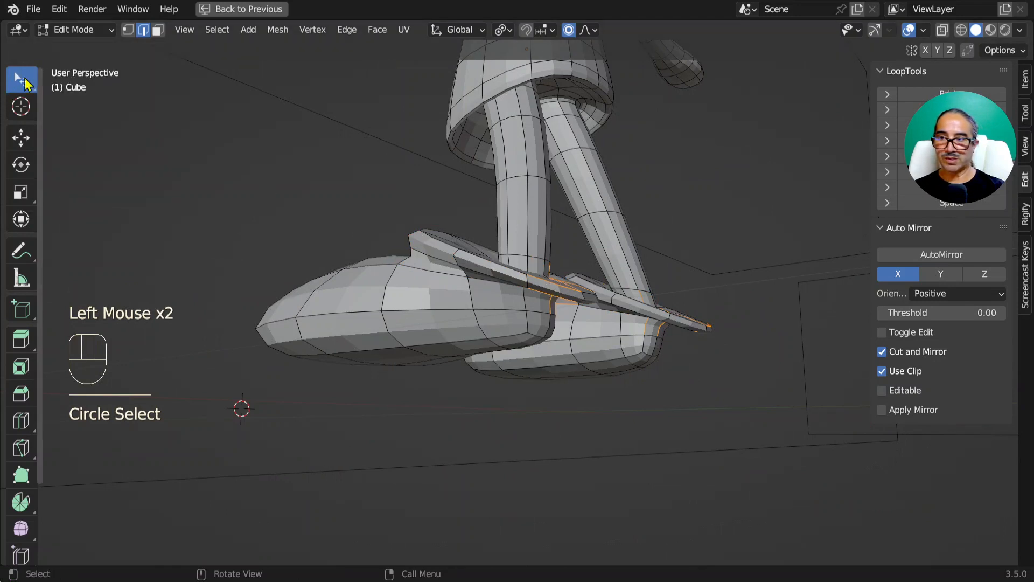
middle_click_drag(486, 302, 475, 245)
left_click(565, 249)
left_click(579, 266, "shift")
key("g")
left_click(614, 312)
Reposition the cuff's front edge above the shoe and adjust it from a second viewing angle.
left_click(475, 246)
key("g")
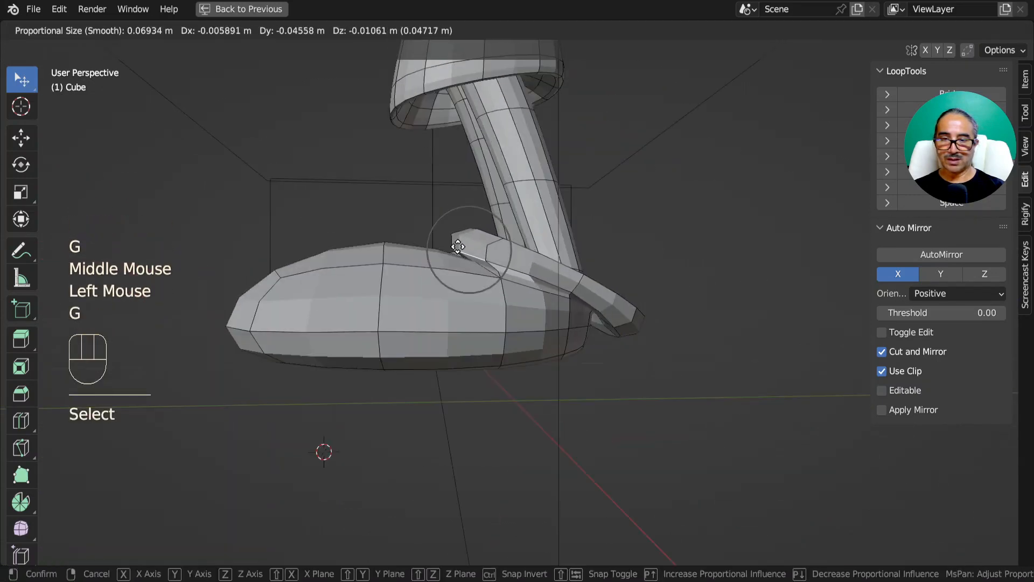
left_click(531, 279)
middle_click_drag(531, 279, 641, 359)
key("g")
left_click(649, 323)
key("g")
scroll(591, 341, "down", 1)
Lower the cuff's inner front edge toward the shoe, and move the adjacent lower edge about -0.009 m along Y and -0.018 m along Z.
left_click(494, 296)
key("g")
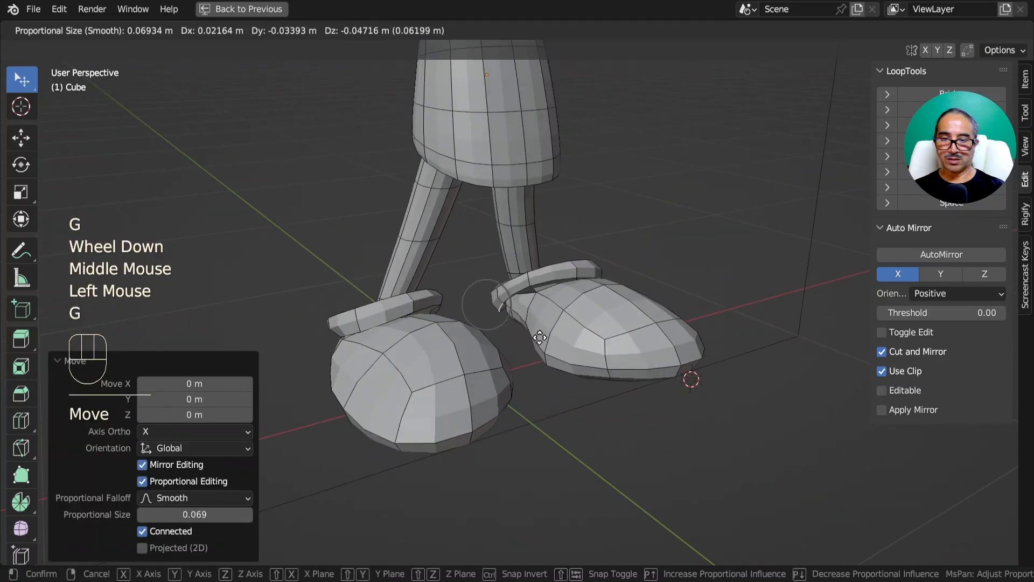
left_click(535, 335)
left_click(554, 286)
key("g")
middle_click_drag(563, 302, 518, 365)
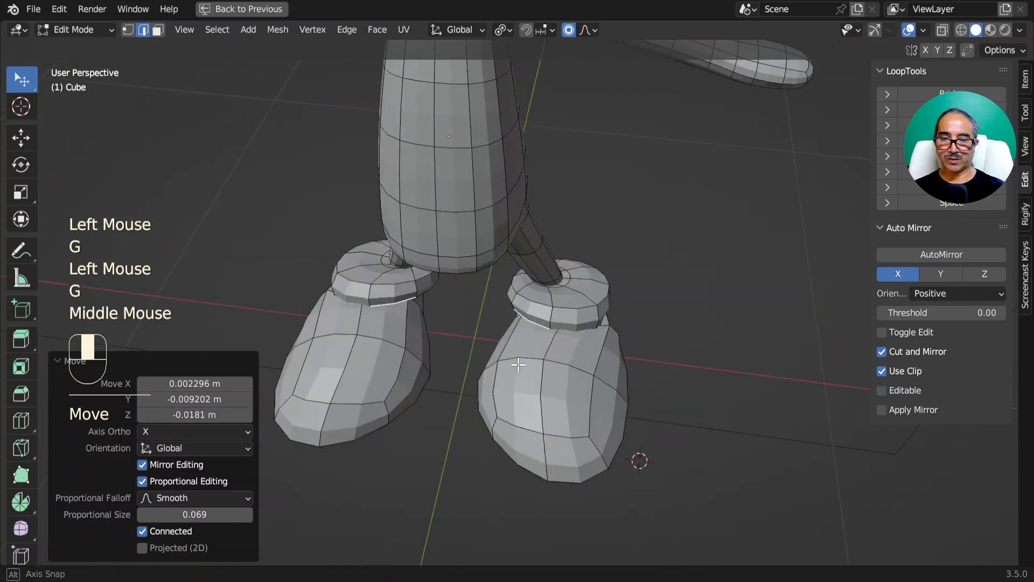
Move the leg's bottom edge loop and the neighbouring inner cuff loop together about 0.012 m along X and 0.003 m along Z.
middle_click_drag(550, 282, 581, 302)
scroll(415, 245, "up", 1)
left_click(585, 298, "alt")
left_click(588, 315, "alt+shift")
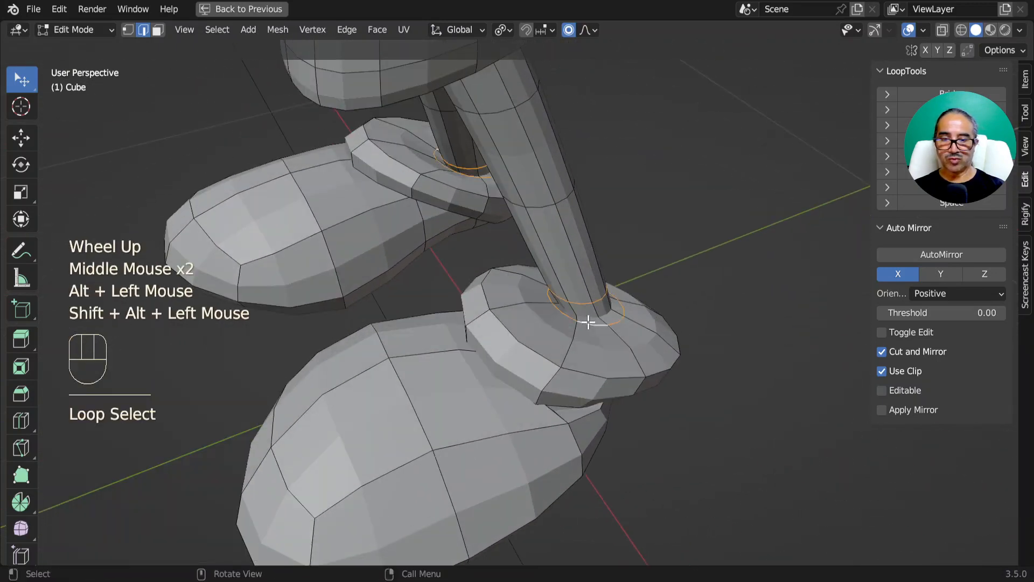
key("KP_1")
key("g")
left_click(609, 315)
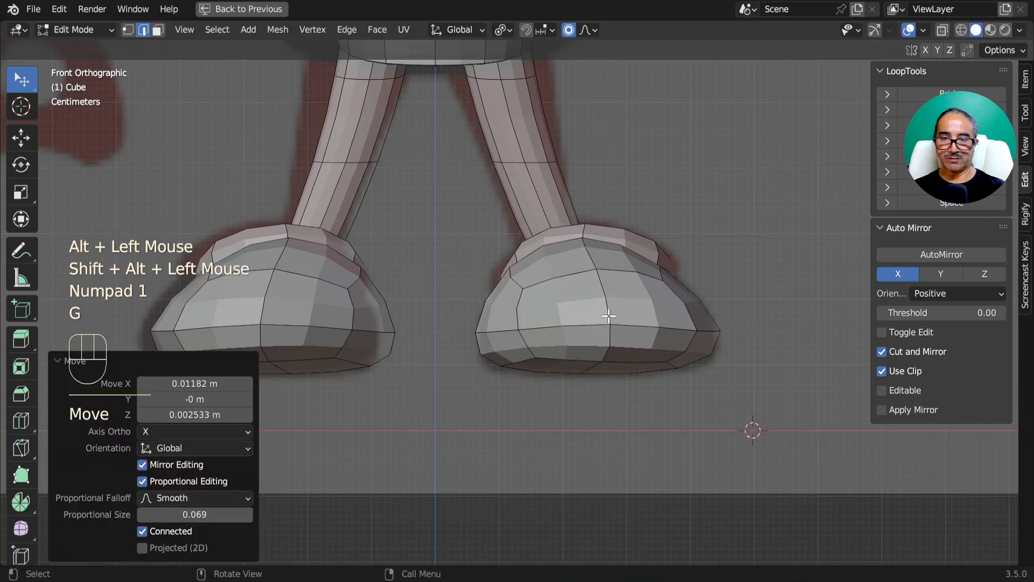
Move the mid-leg edge loop about 0.014 m along X and 0.027 m along Z, and rotate it about -20.2° in the front view.
left_click(545, 148, "alt")
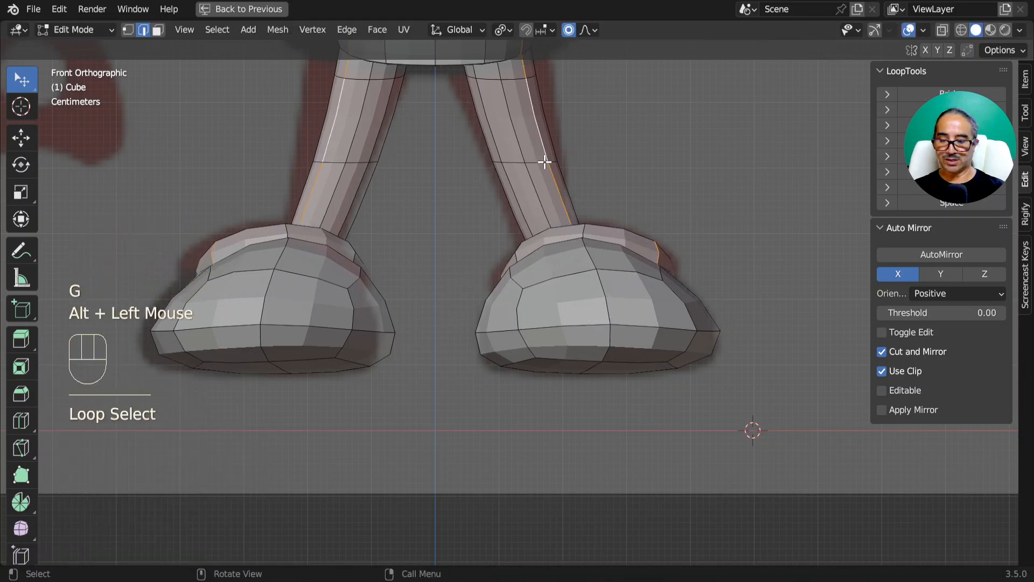
key("g")
left_click(582, 148)
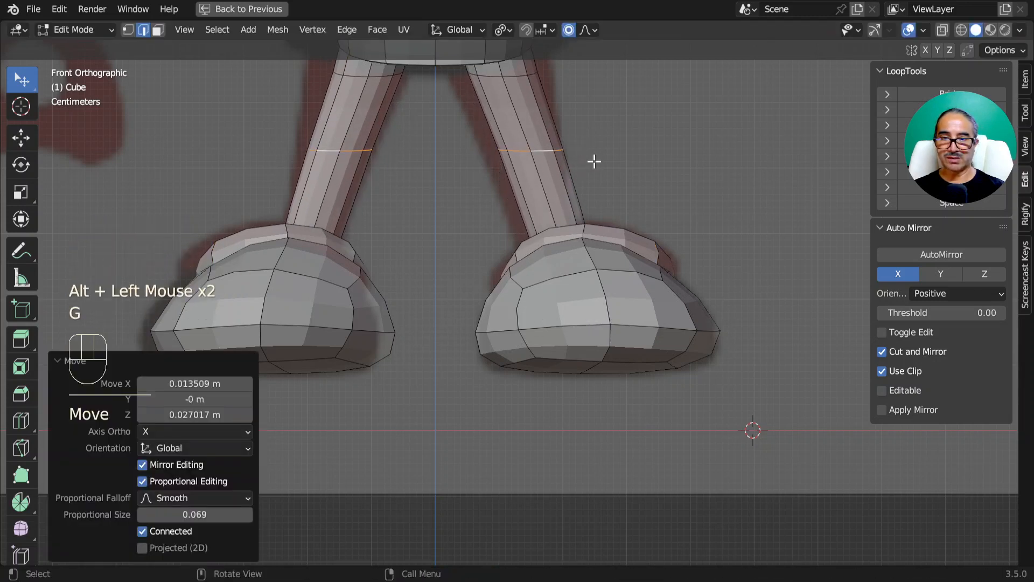
key("r")
left_click(587, 130)
scroll(587, 140, "down", 2)
middle_click_drag(586, 151, 527, 236, "shift")
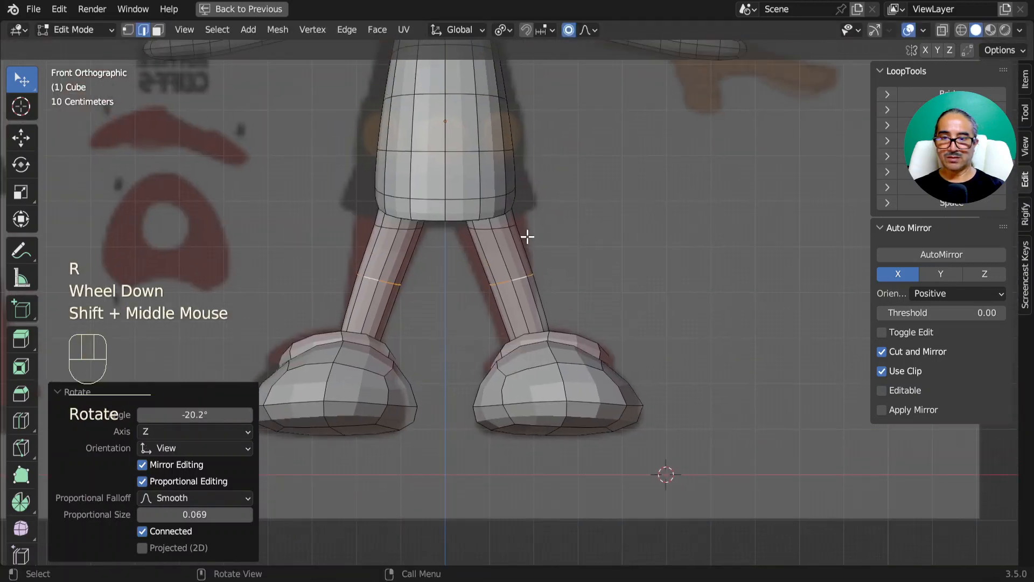
Rotate the edge loop at the top of the leg to follow the leg's slant and scale it to about 1.315.
left_click(494, 225, "alt")
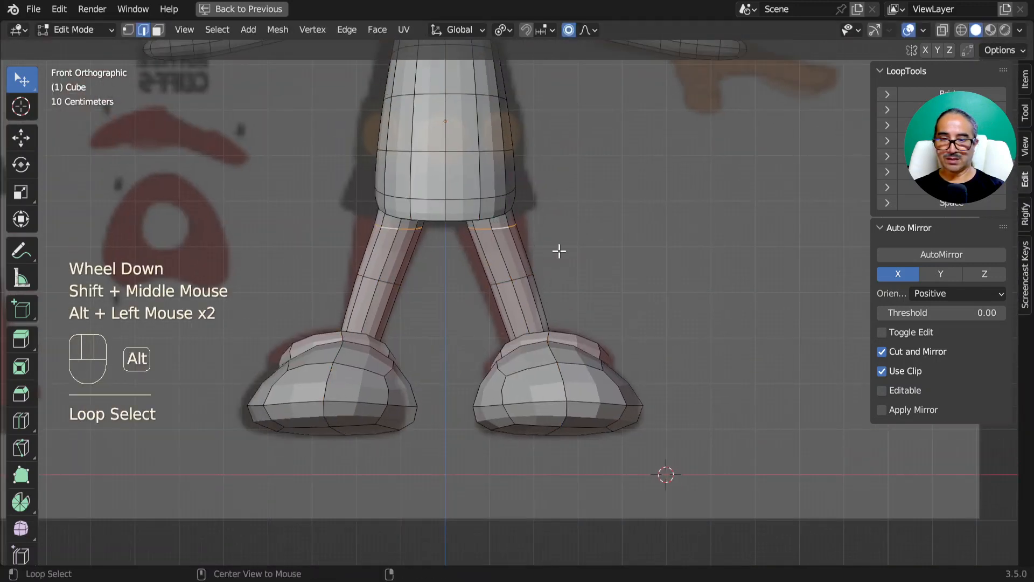
key("r")
left_click(565, 232)
key("s")
left_click(587, 223)
Move the leg's top edge loop about -0.009 m along X and 0.011 m along Z, and scale it to about 0.774.
key("g")
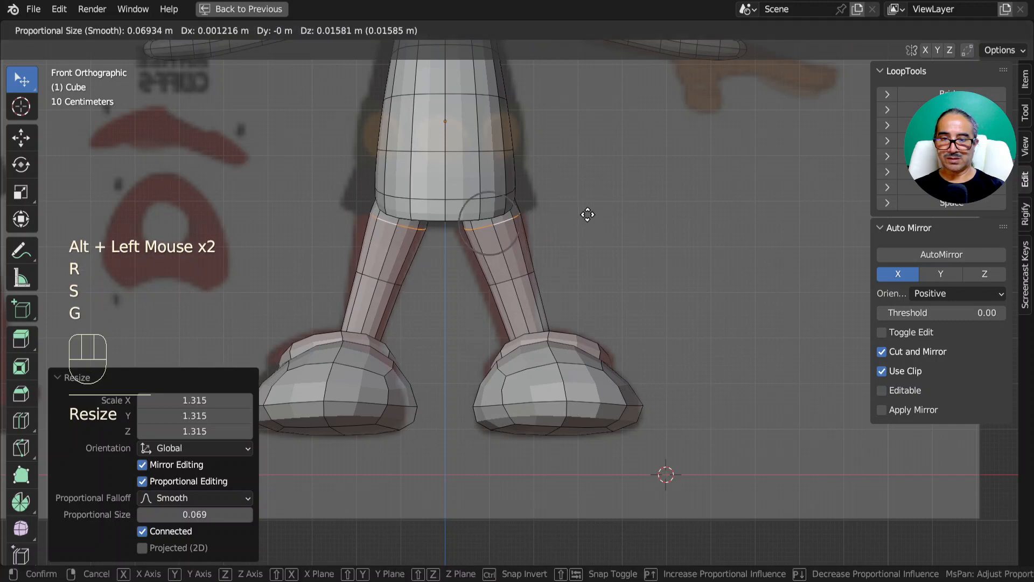
left_click(584, 217)
key("s")
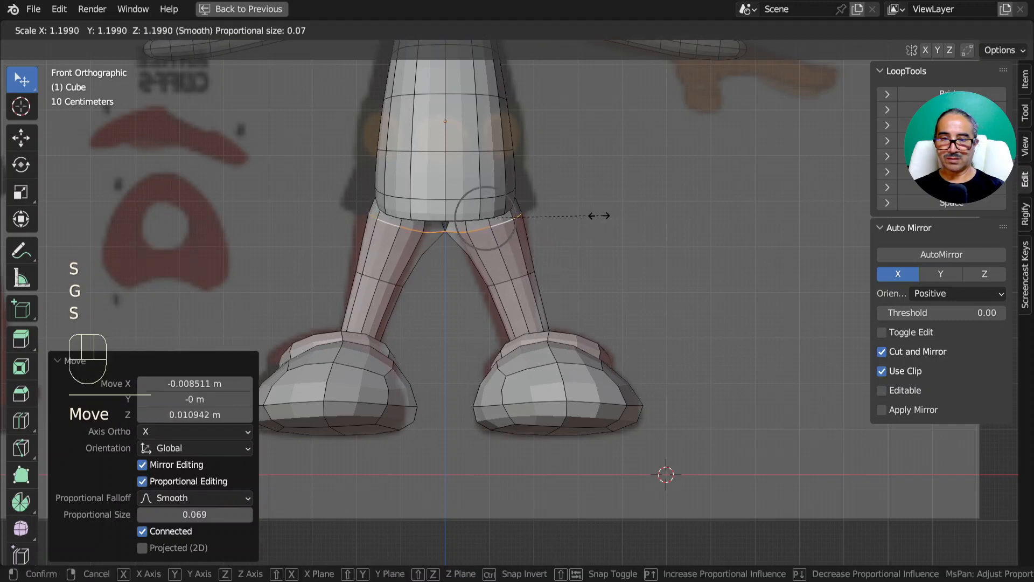
left_click(486, 214)
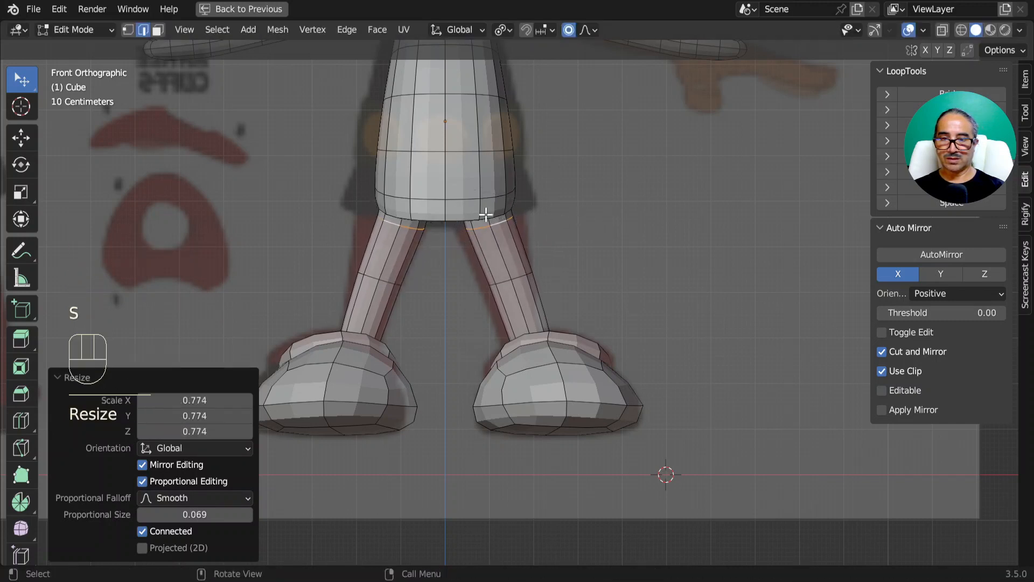
Scale the tunic's two hem edge loops to about 1.434 and move them about 0.03 m along X and 0.002 m along Z.
left_click(491, 197, "alt")
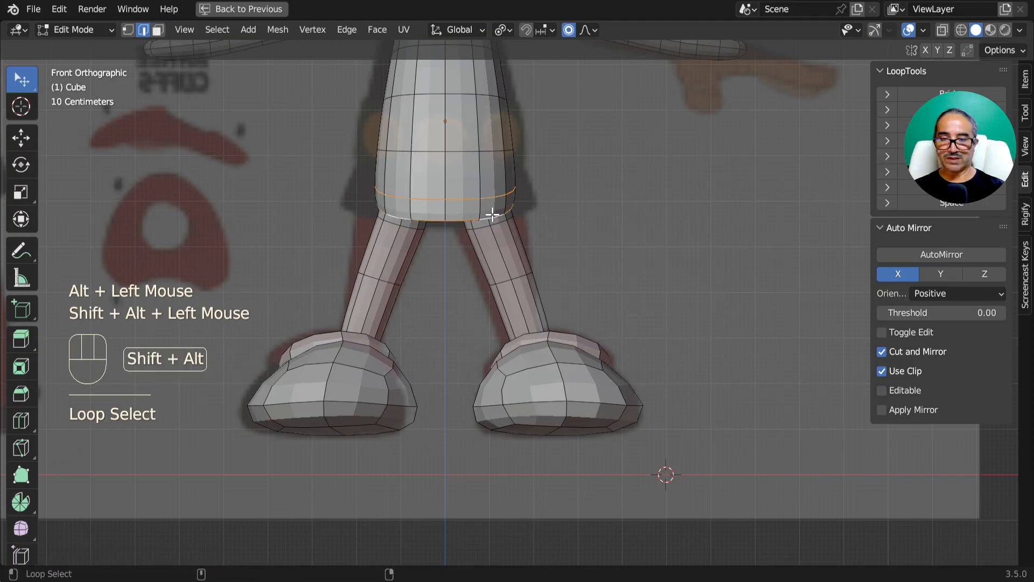
key("s")
left_click(554, 210)
key("g")
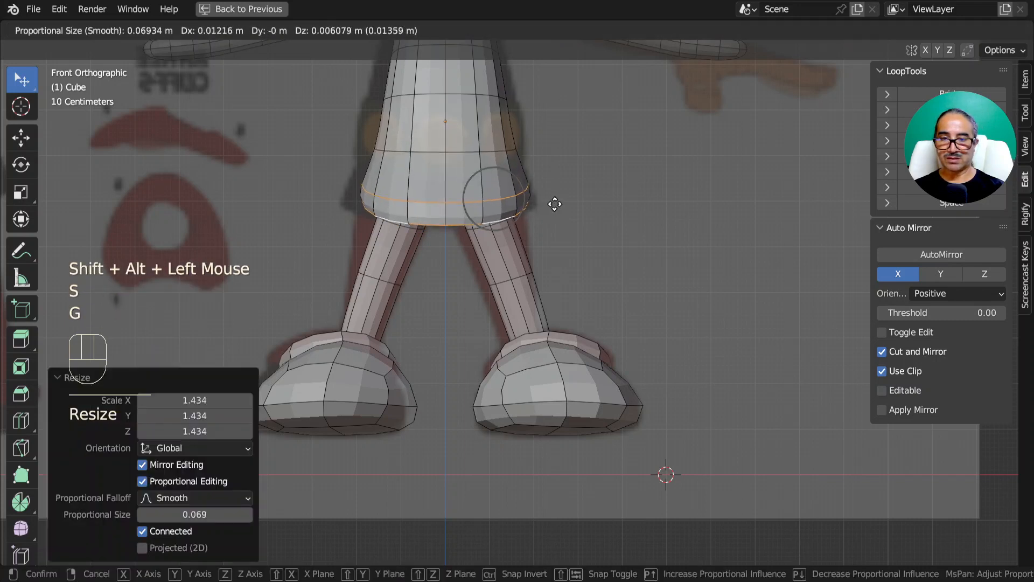
right_click(555, 204)
key("g")
left_click(569, 203)
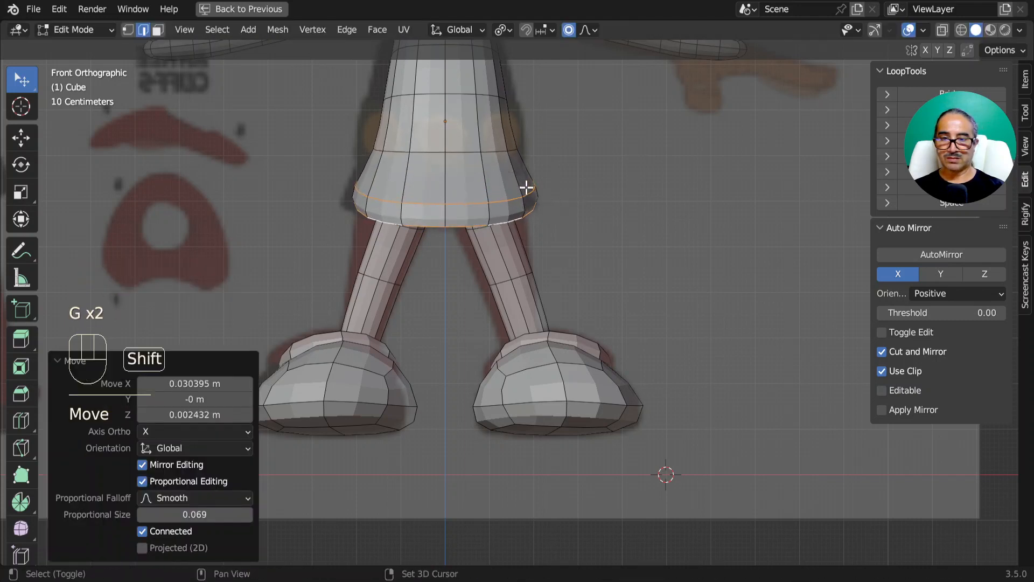
Widen the tunic's edge loop above the hem to match the reference and scale the next loop up to about 1.203.
middle_click_drag(492, 171, 502, 259, "shift")
left_click(487, 240, "alt")
key("s")
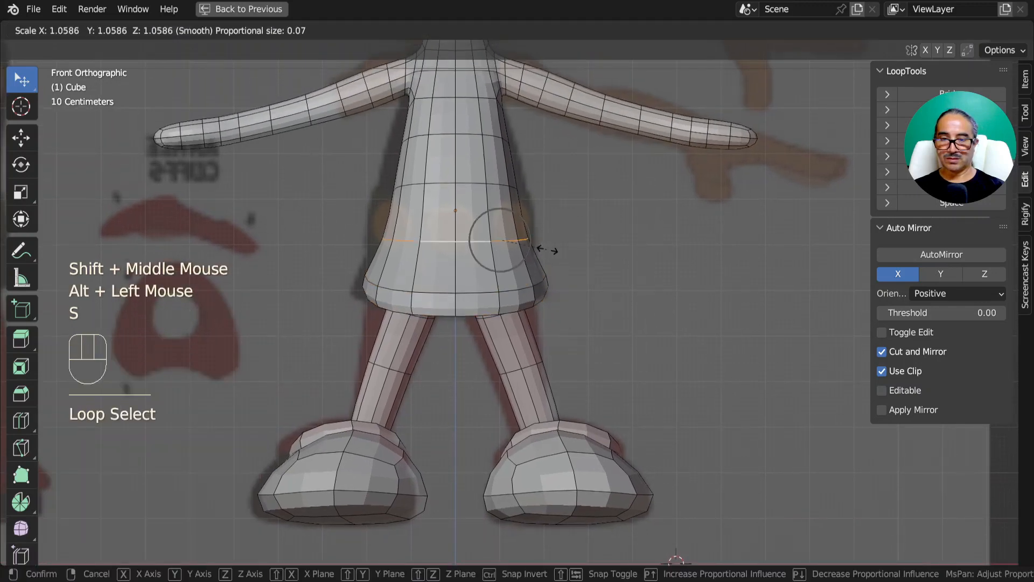
left_click(562, 248)
left_click(549, 203, "alt")
key("s")
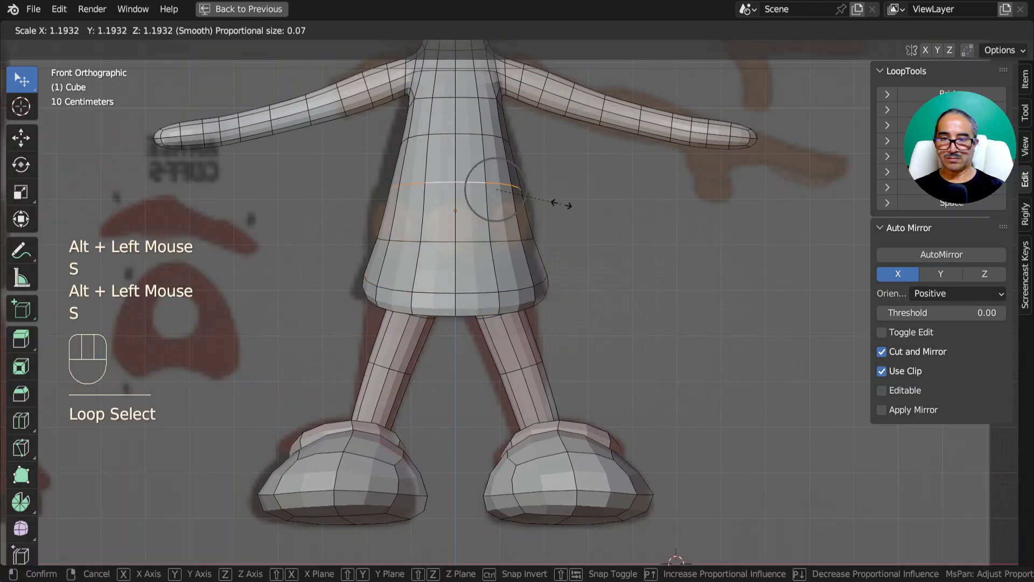
left_click(523, 174)
middle_click_drag(523, 174, 603, 293, "shift")
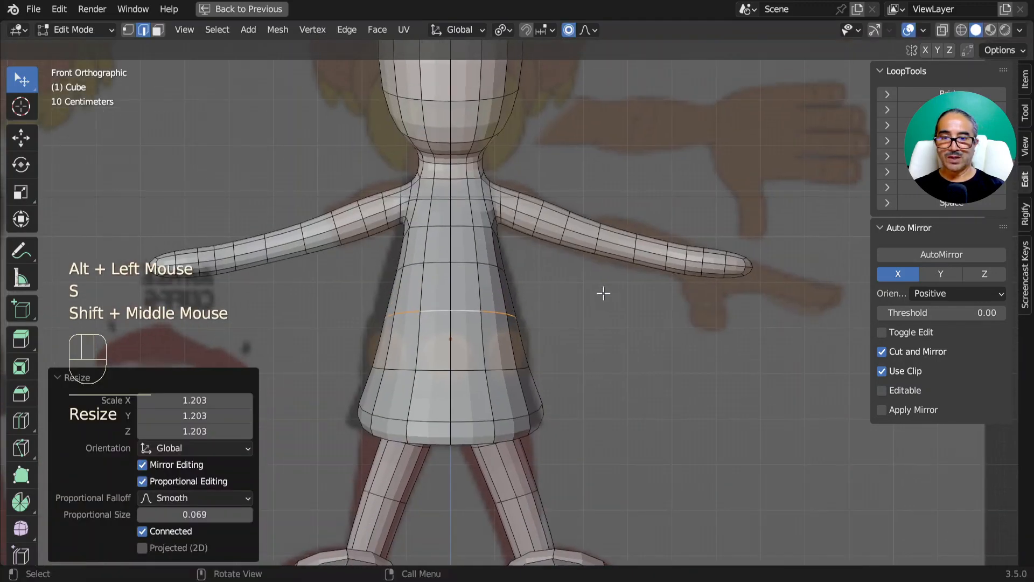
Raise the top edge of the upper arm near the shoulder about 0.018 m along Z with proportional editing.
left_click(534, 195)
scroll(558, 196, "up", 2)
middle_click_drag(558, 196, 508, 291, "shift")
key("g")
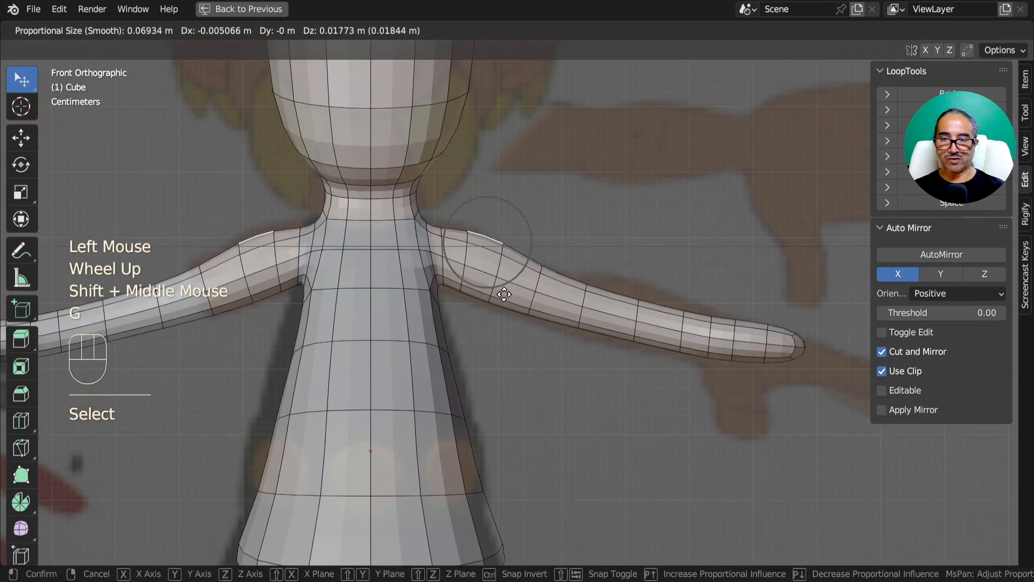
left_click(504, 294)
Move the arm's shoulder edge loop about -0.027 m along X with the proportional size reduced to about 0.024 m.
middle_click_drag(443, 231, 496, 277)
scroll(435, 257, "up", 1)
left_click(404, 222, "alt")
key("g")
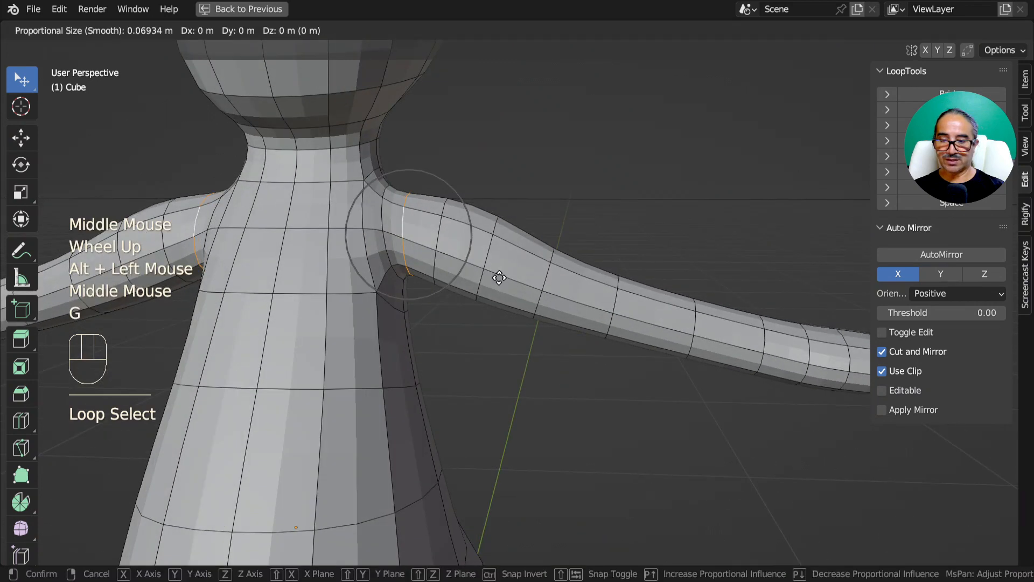
key("x")
scroll(500, 284, "down", 3)
scroll(501, 284, "up", 12)
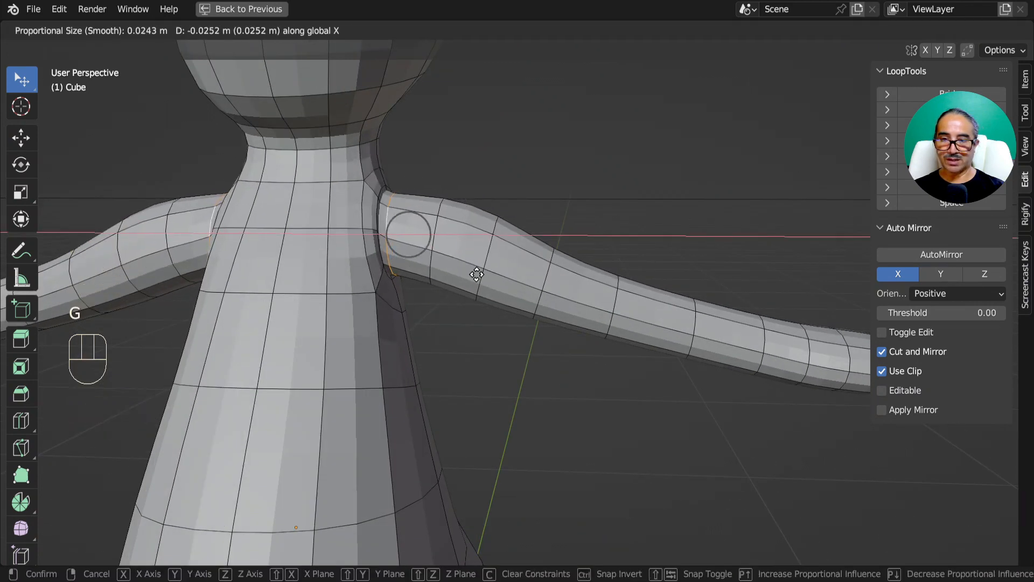
left_click(475, 273)
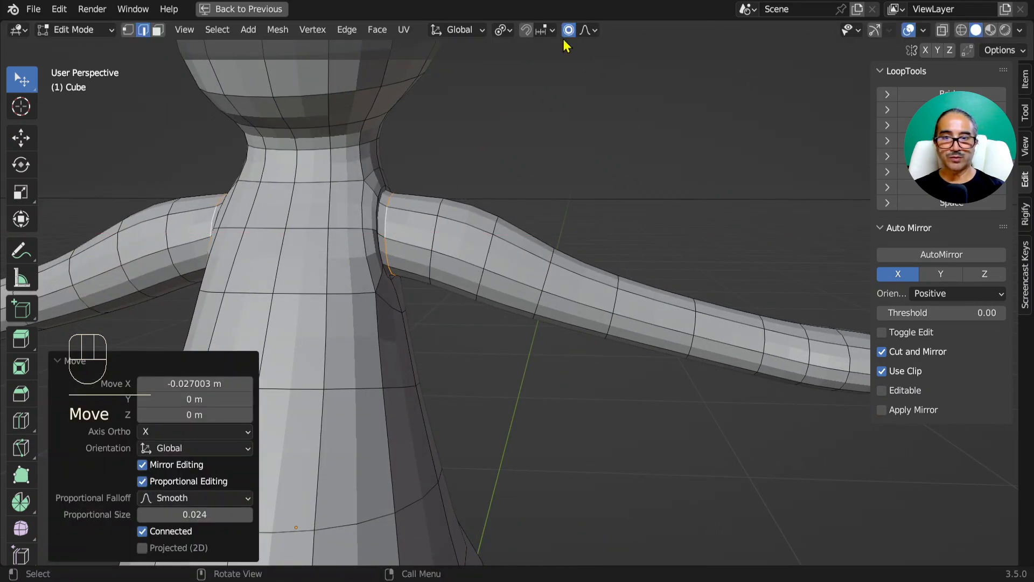
With proportional editing off, scale the neck's base edge loop to about 0.249 along X and lower it toward the shoulders.
middle_click_drag(409, 178, 563, 367)
scroll(377, 237, "up", 3)
left_click(358, 241, "alt")
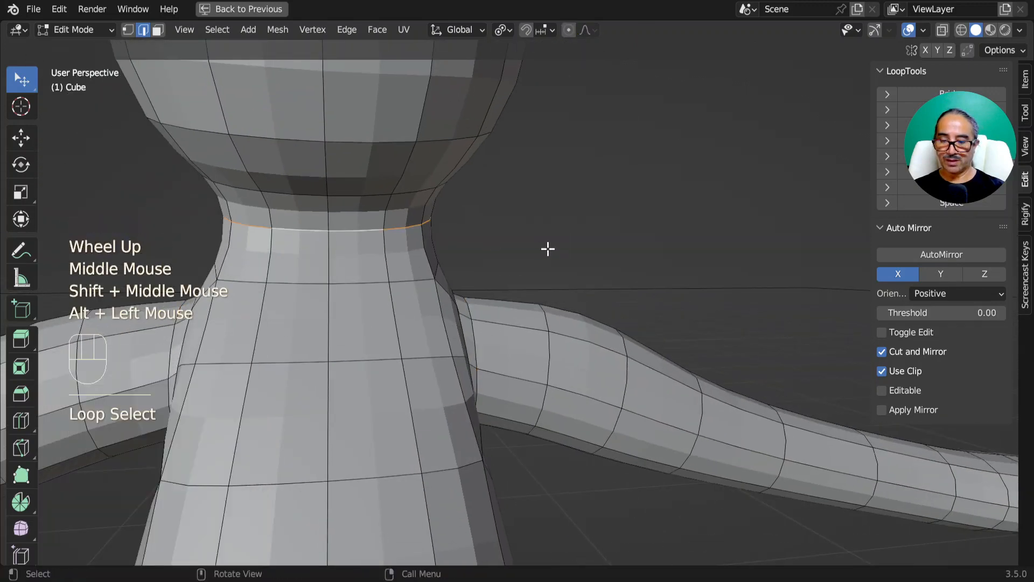
key("s")
key("x")
left_click(425, 244)
key("g")
key("z")
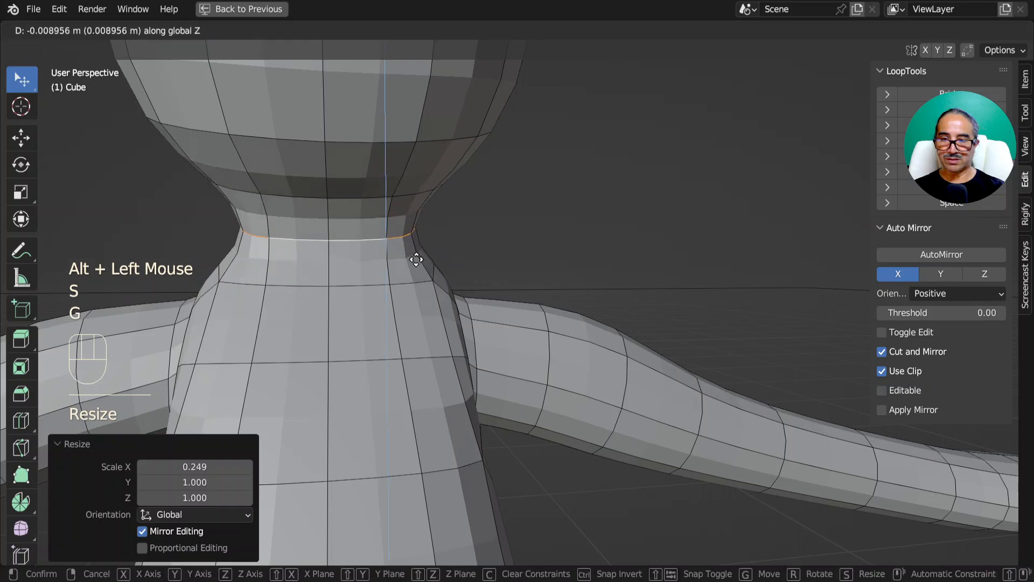
left_click(388, 272)
key("g")
left_click(399, 282)
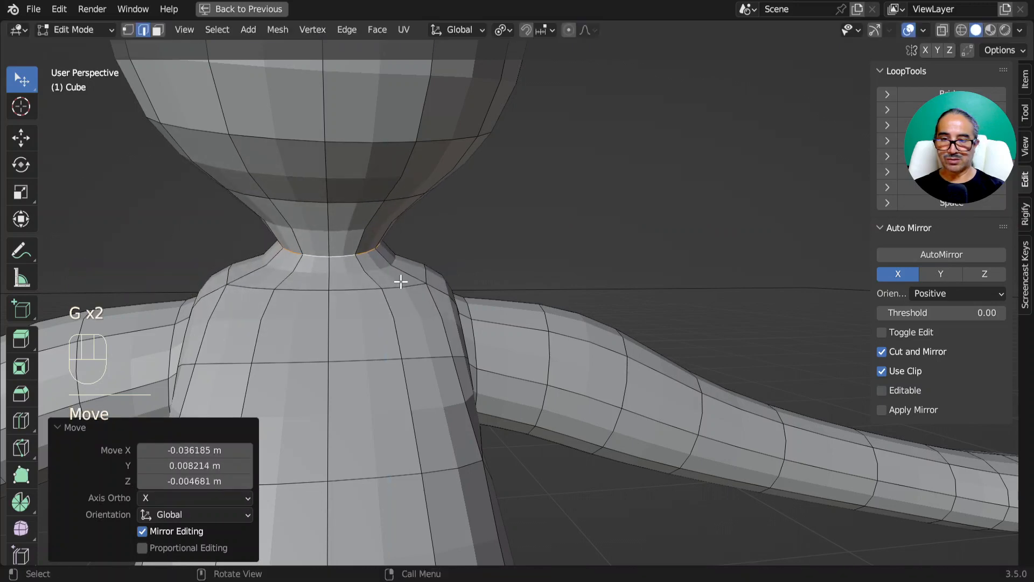
In front view, move the neck's base edge loop about -0.005 m along X and -0.033 m along Z.
middle_click_drag(399, 281, 311, 303)
scroll(319, 307, "up", 1)
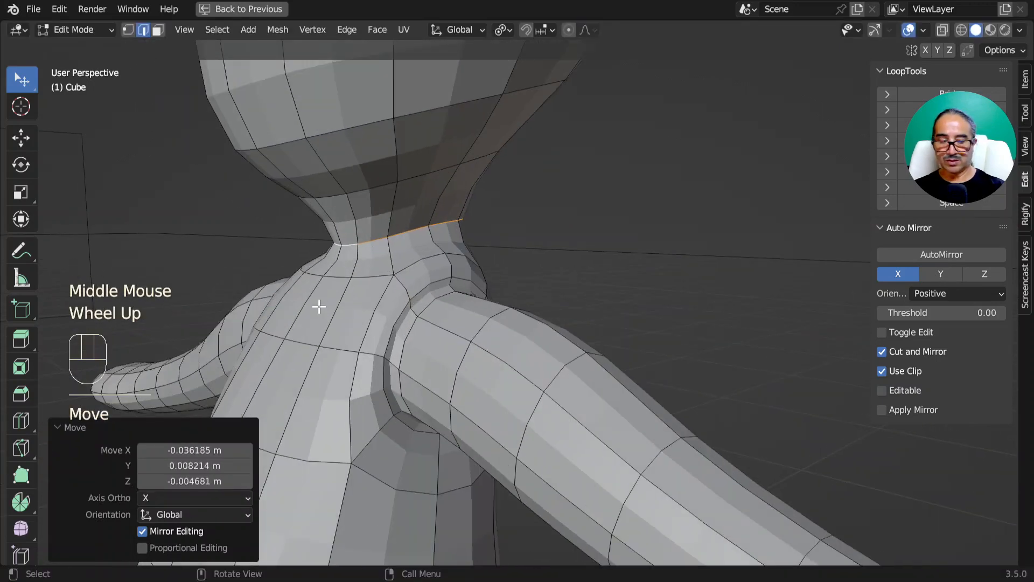
key("KP_1")
scroll(363, 295, "down", 2)
scroll(470, 299, "up", 1)
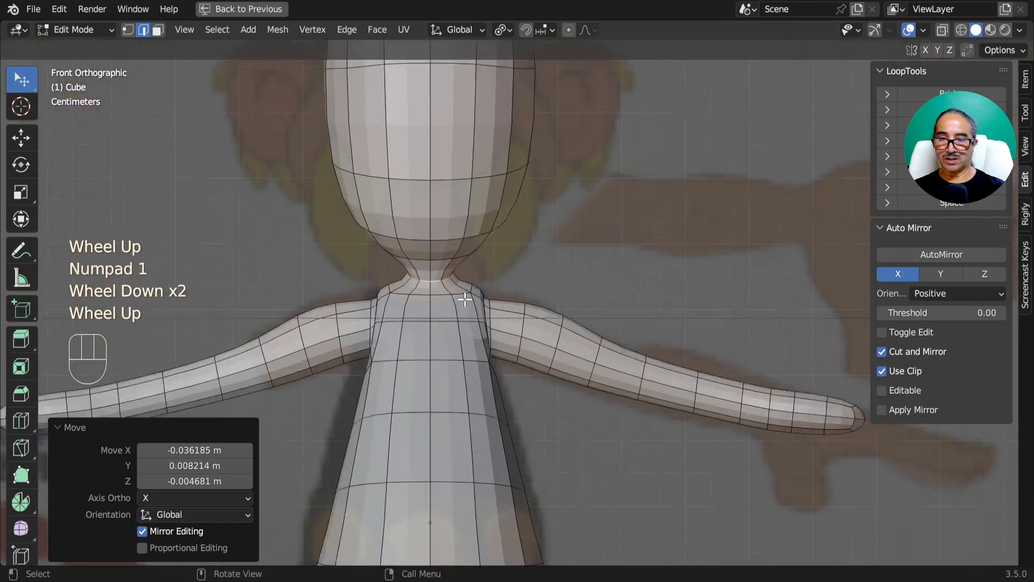
scroll(470, 299, "up", 1)
key("g")
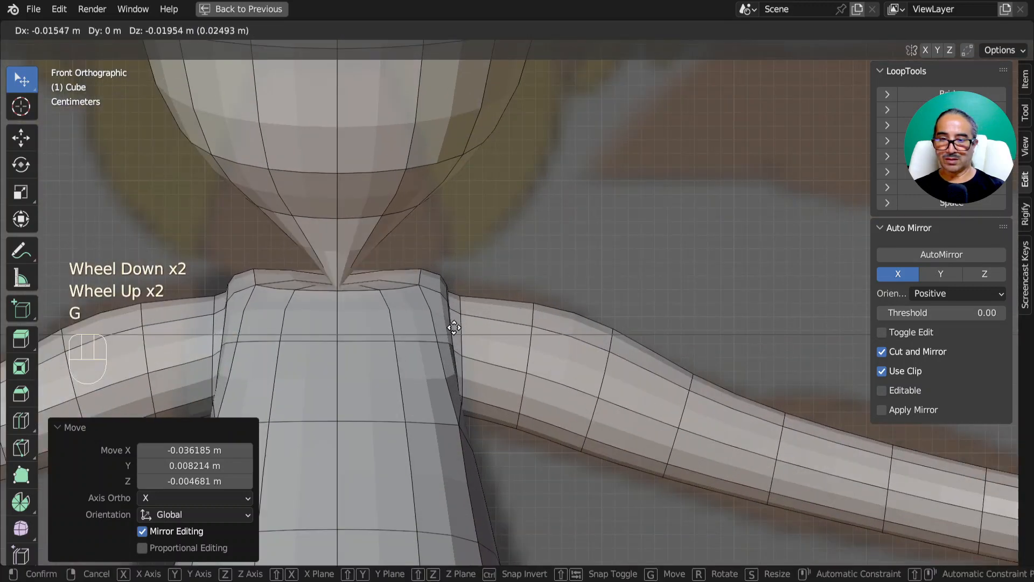
right_click(448, 340)
key("g")
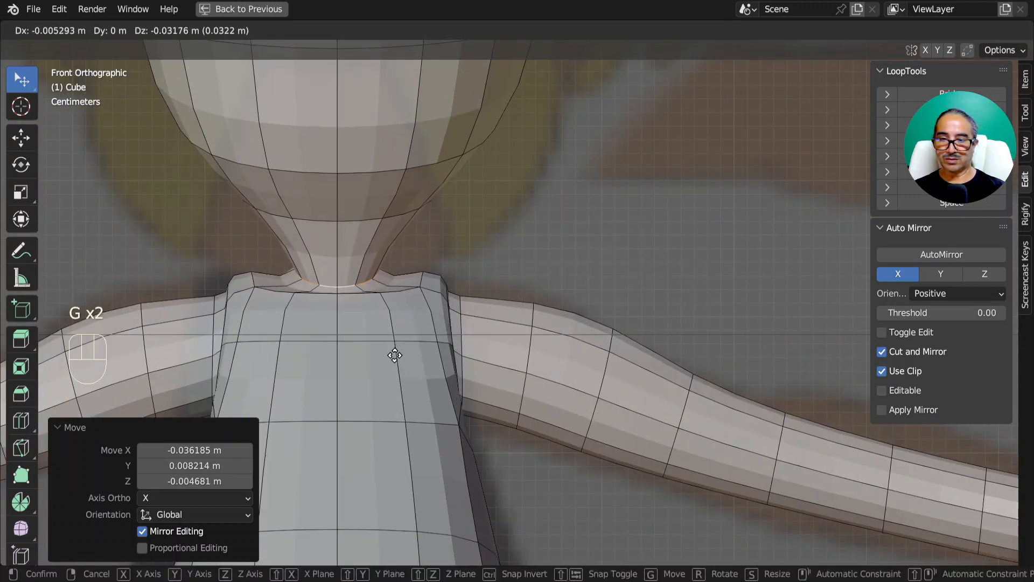
left_click(395, 356)
In side view, shrink the edge loop under the head and move it about -0.002 m along Y and 0.051 m along Z.
middle_click_drag(383, 277, 495, 221)
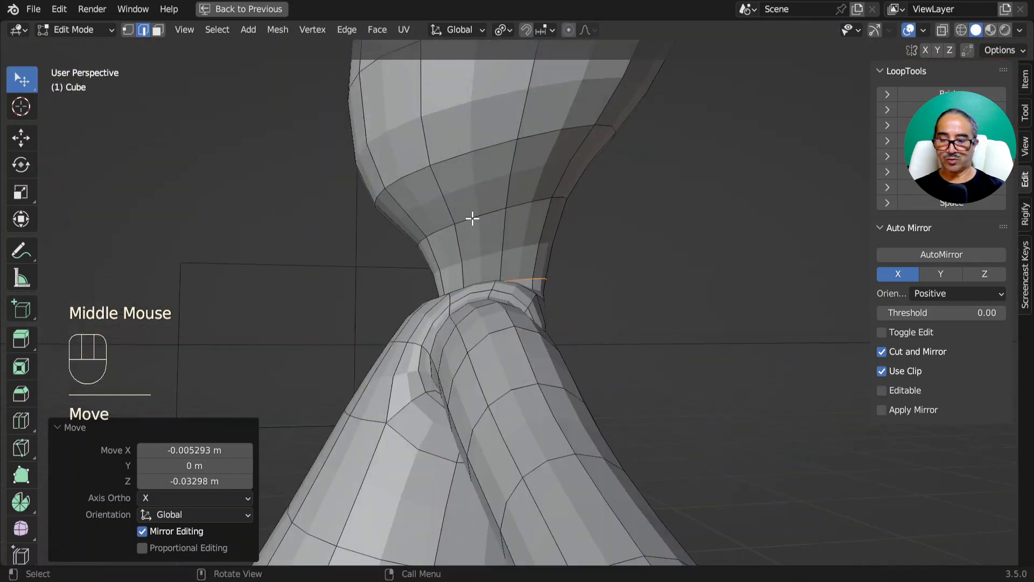
left_click(472, 218, "alt")
key("KP_3")
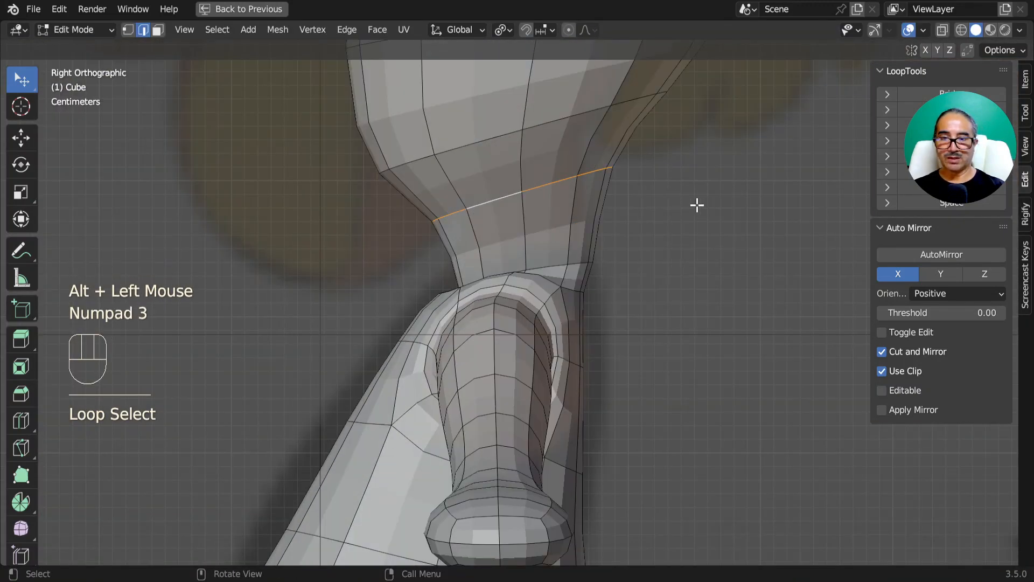
key("s")
left_click(605, 221)
key("g")
left_click(601, 152)
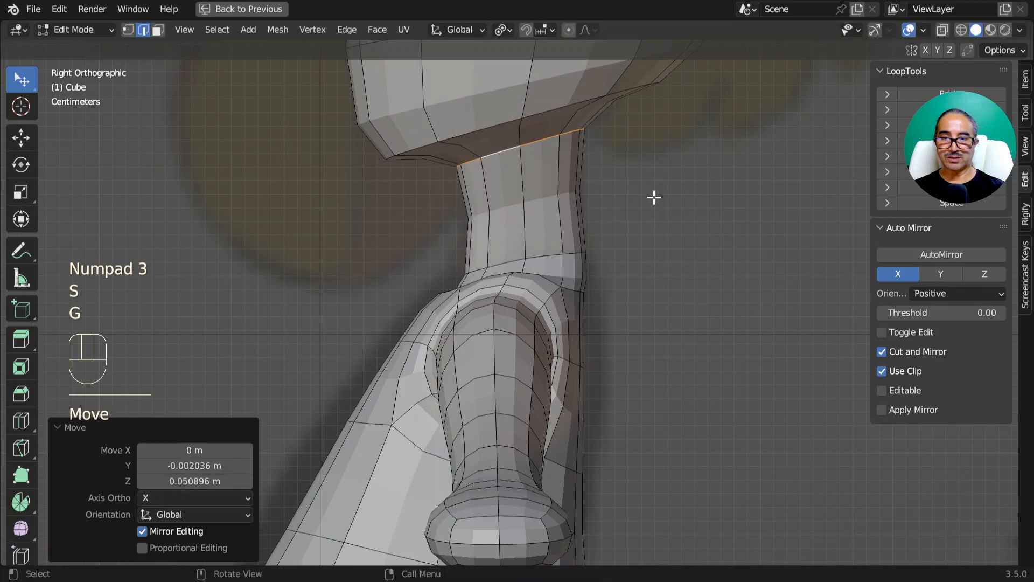
Shrink the neck's top edge loop further, tilt it to follow the head's underside, and shift it about 0.002 m along Y and 0.001 m along Z.
key("s")
left_click(603, 172)
key("r")
left_click(622, 158)
key("g")
left_click(619, 162)
scroll(592, 238, "down", 1)
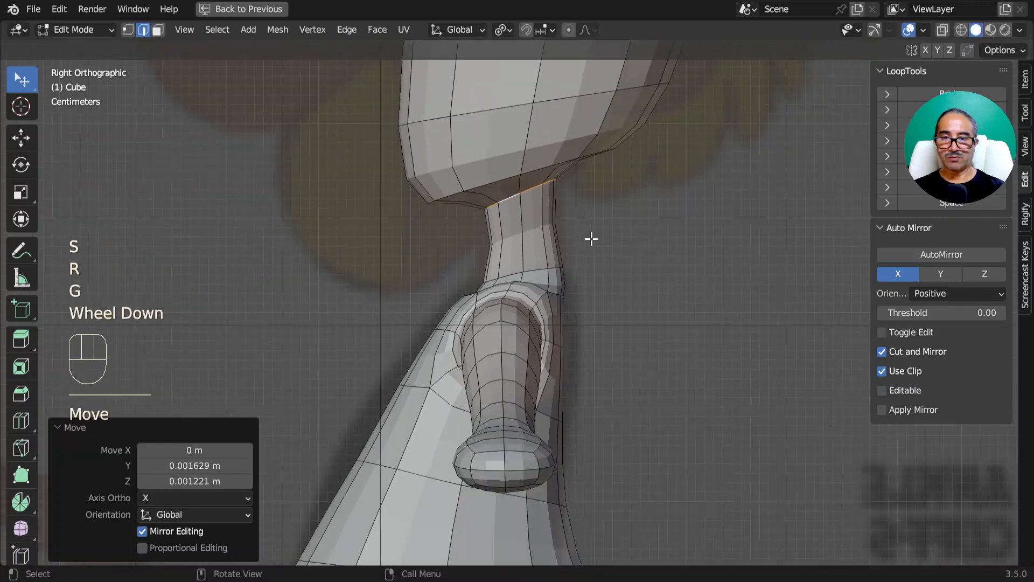
Select the front chin edge under the head and pull it down to the reference chin in side view.
middle_click_drag(591, 239, 403, 278, "shift")
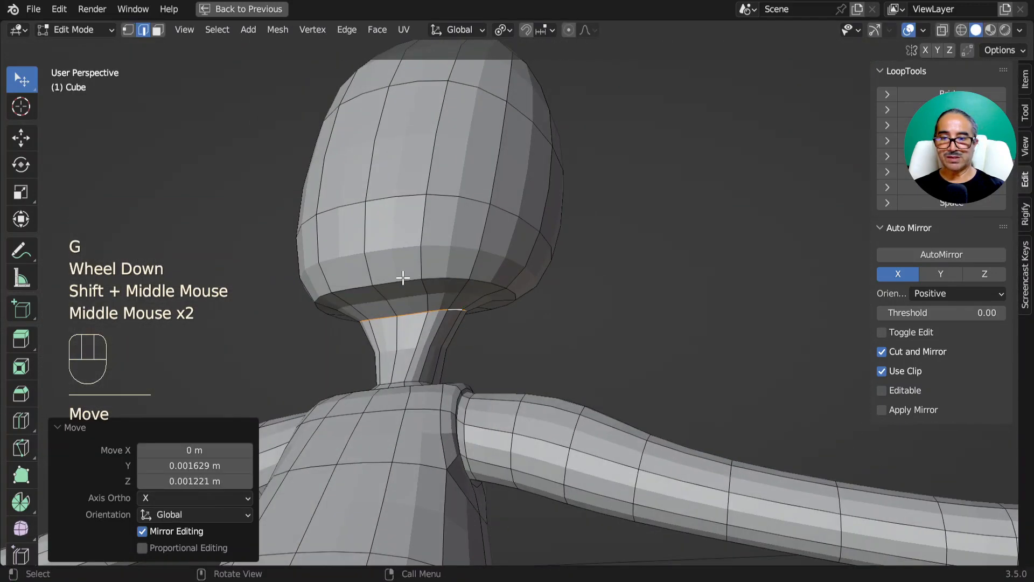
left_click(471, 314)
key("KP_3")
key("g")
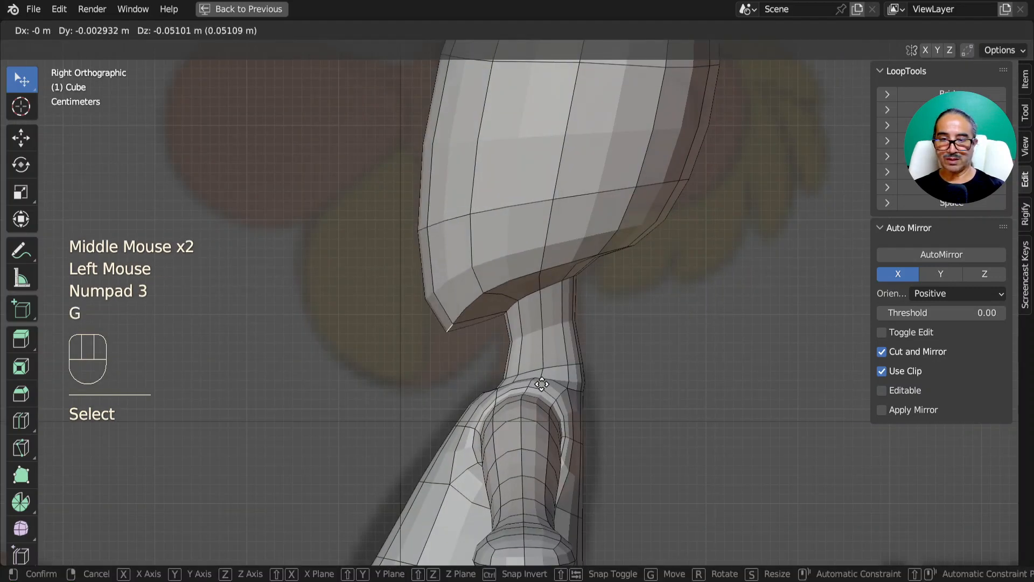
left_click(521, 447)
Move the front jaw edge above the chin about -0.146 m along Y and -0.068 m along Z.
left_click(415, 232)
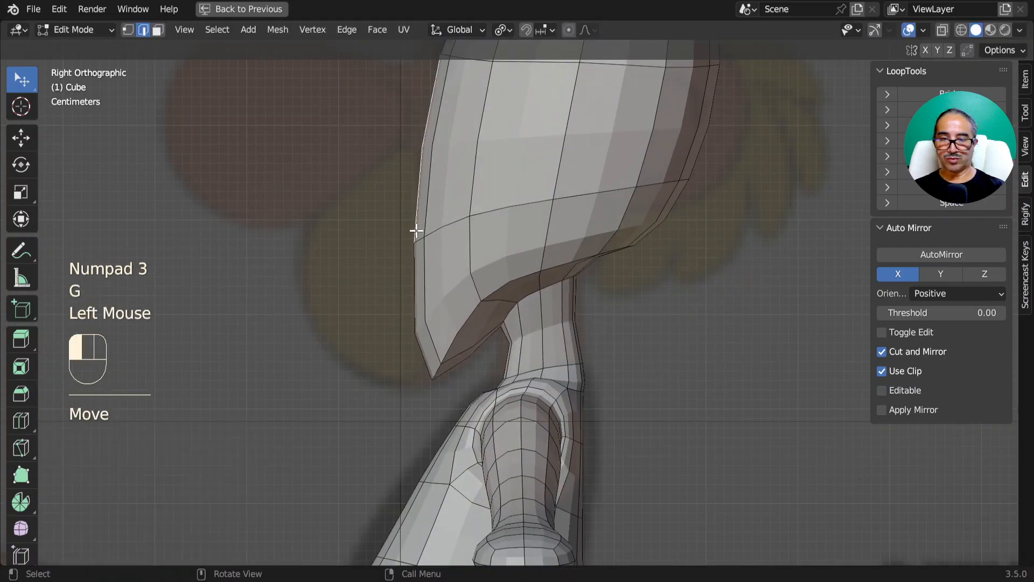
left_click(421, 239)
key("g")
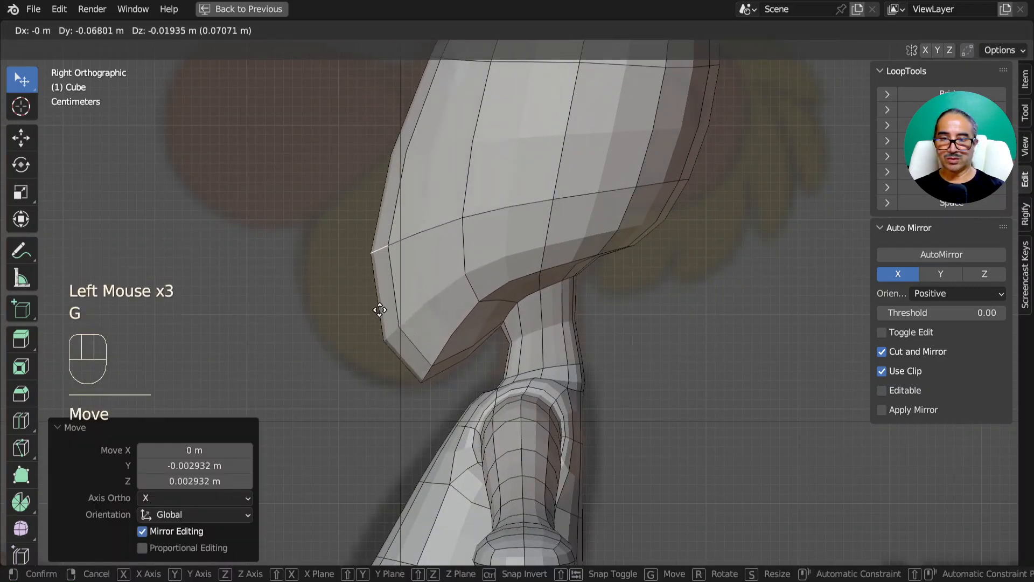
left_click(318, 338)
Select the edge at the front of the face at mid-head height and pull it forward and down.
scroll(318, 337, "down", 3)
middle_click_drag(409, 194, 401, 301, "shift")
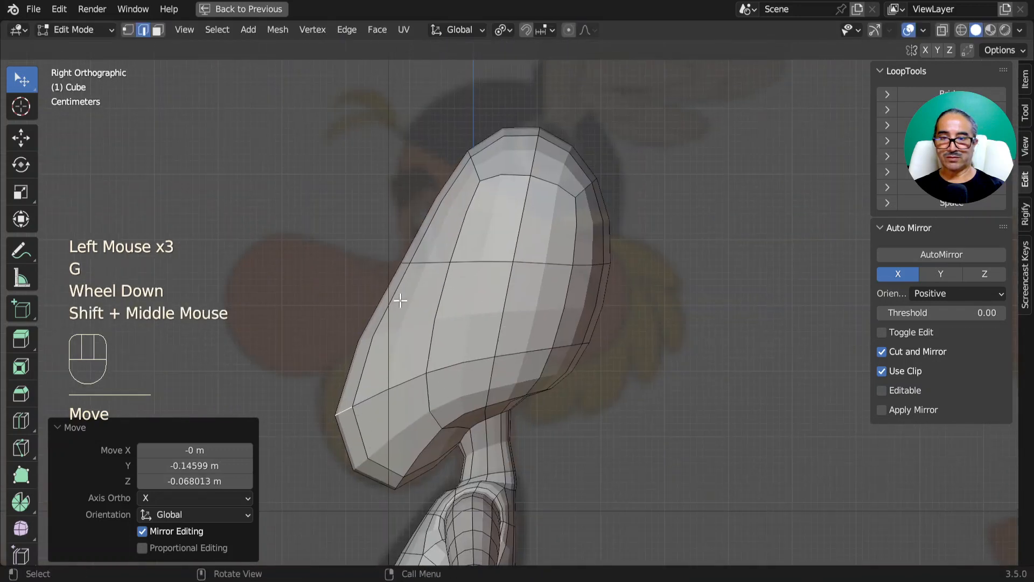
left_click(404, 264)
key("g")
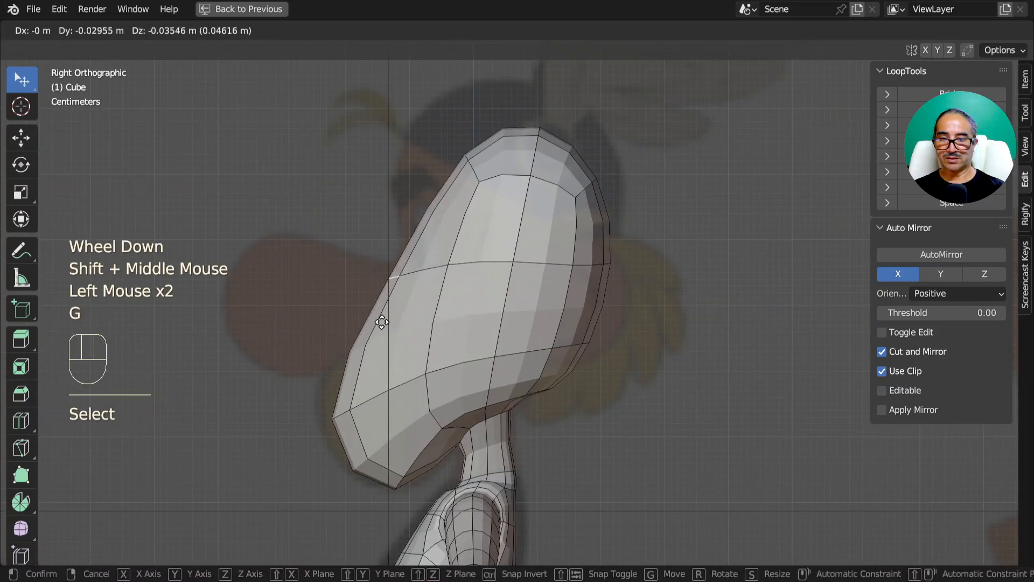
left_click(344, 406)
Move the front jaw edge back up by about 0.019 m Y and 0.079 m Z, plus about 0.052 m Y and 0.014 m Z.
left_click(334, 418)
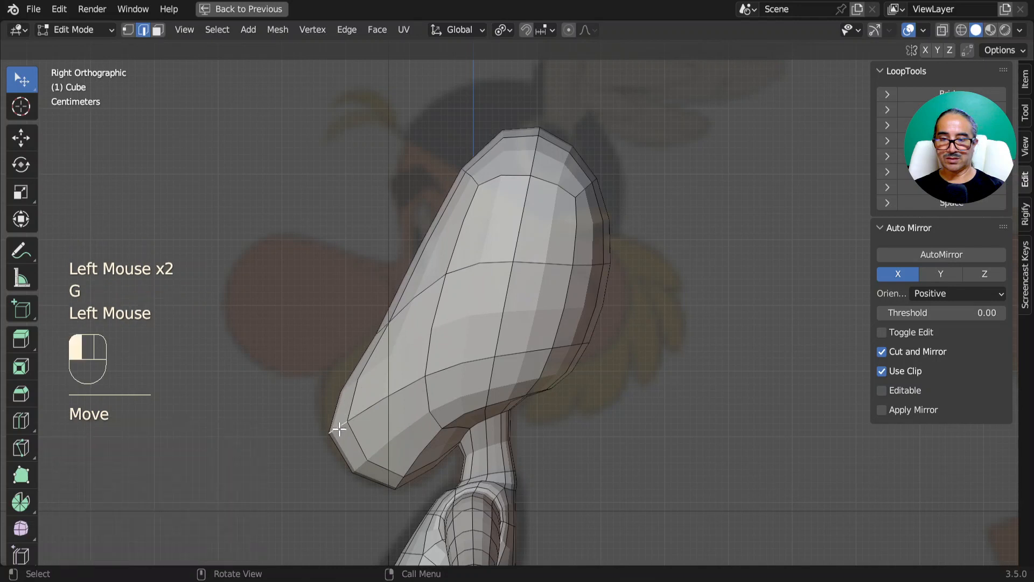
key("g")
left_click(355, 379)
key("g")
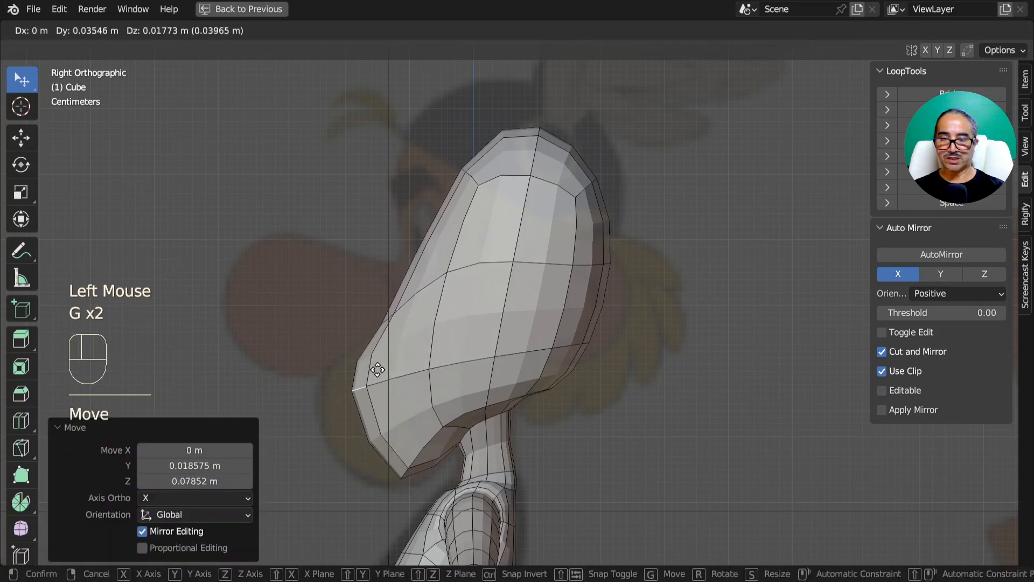
left_click(388, 371)
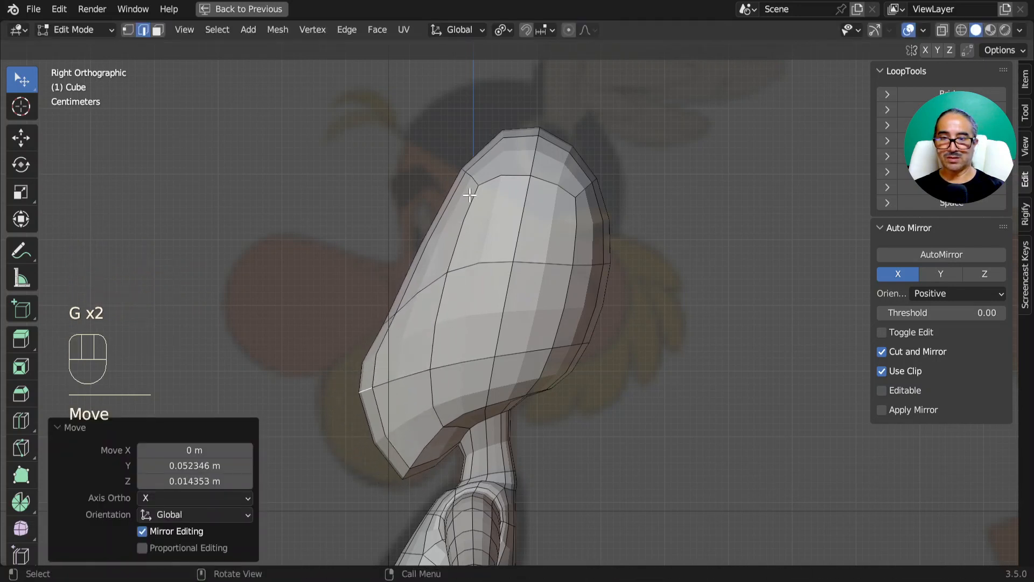
Move the forehead edge about -0.115 m in Y and 0.062 m in Z, and the upper back-of-head edges about 0.03 m and 0.06 m.
double_click(464, 170)
key("g")
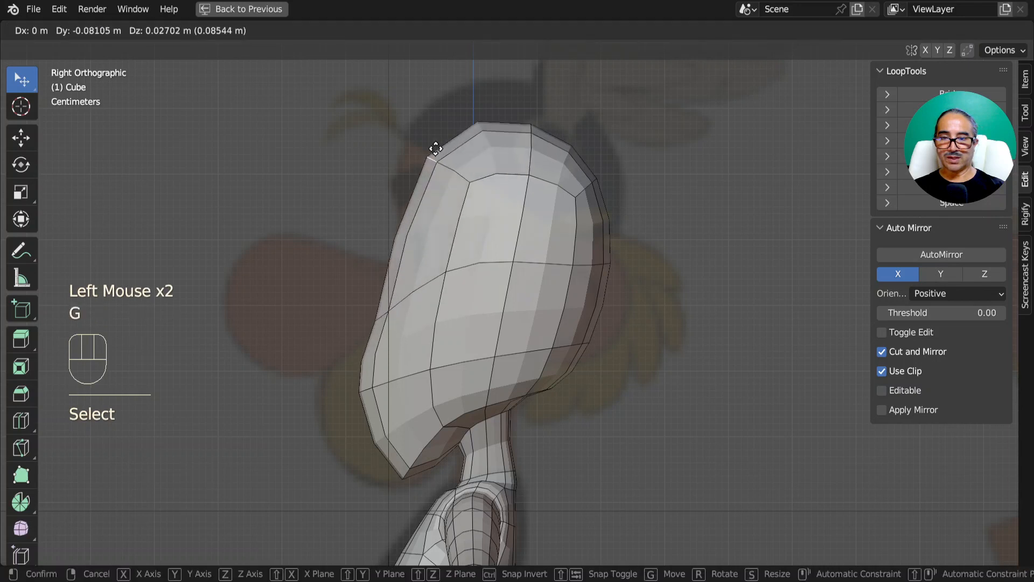
left_click(415, 129)
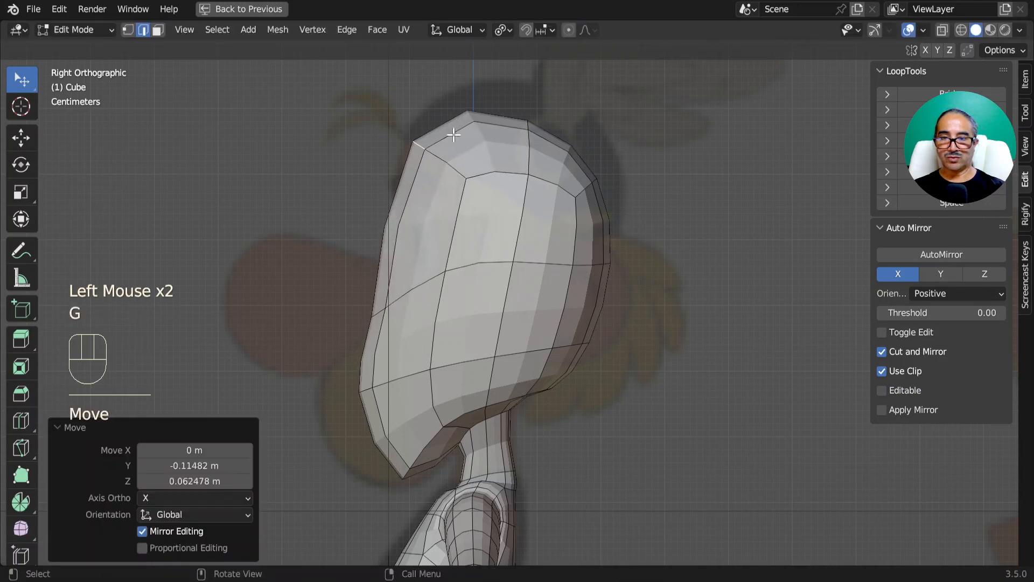
left_click(602, 178)
key("g")
left_click(642, 147)
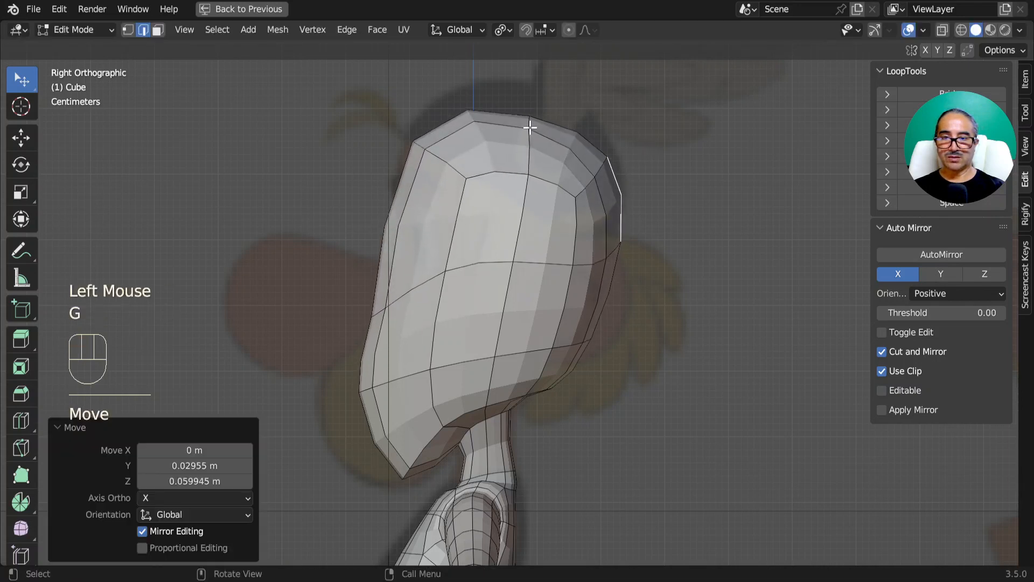
Move the head's top edges about 0.019 m along Y and 0.058 m along Z, then shift the front face edges and rotate them about -5.49°.
left_click(506, 116)
key("g")
left_click(449, 133)
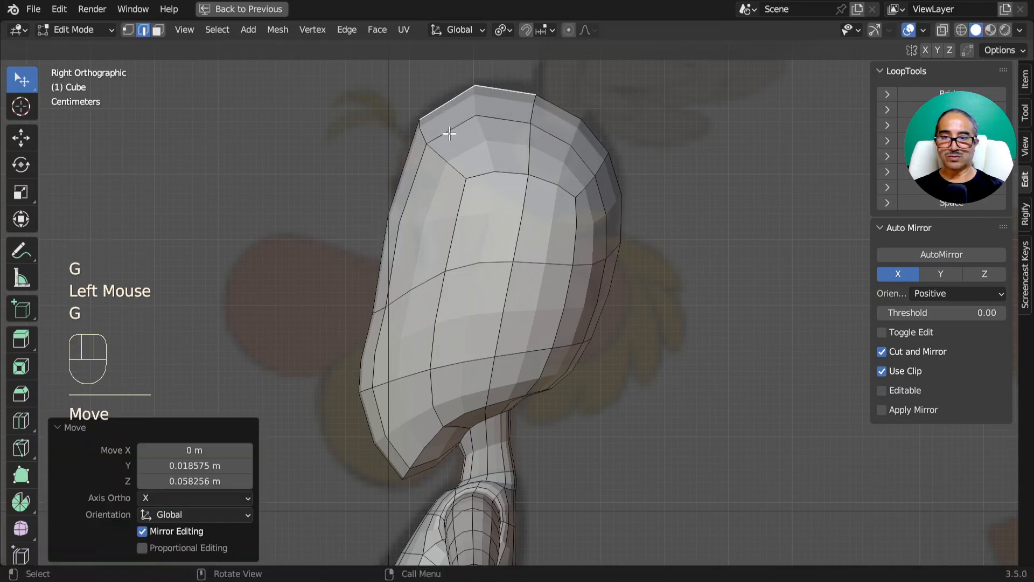
left_click(406, 159)
key("g")
left_click(409, 156)
key("r")
left_click(579, 192)
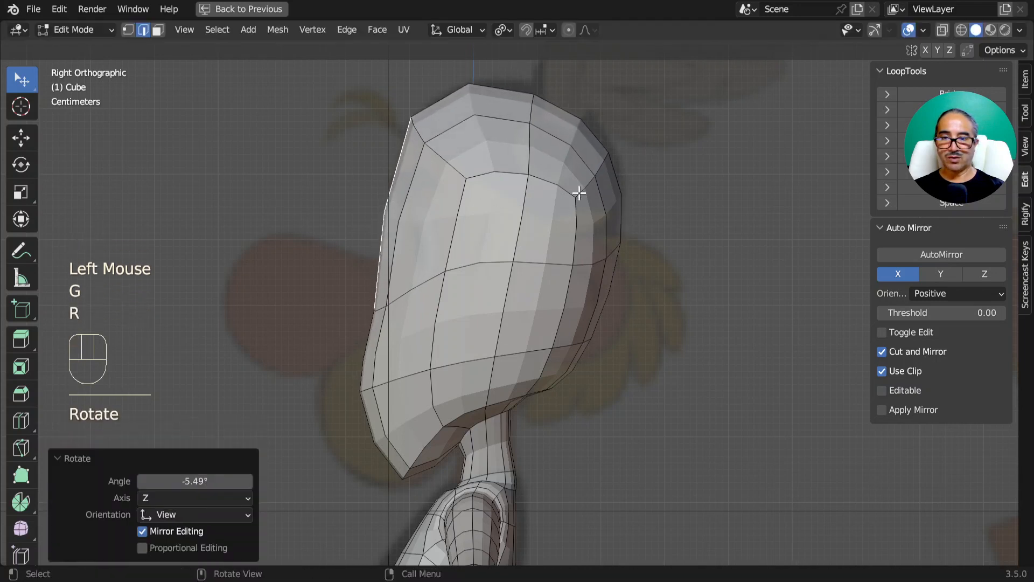
Move the upper back edges of the head slightly outward and the lower back edges slightly inward to match the side reference.
left_click(568, 106)
key("g")
left_click(588, 103)
left_click(598, 320)
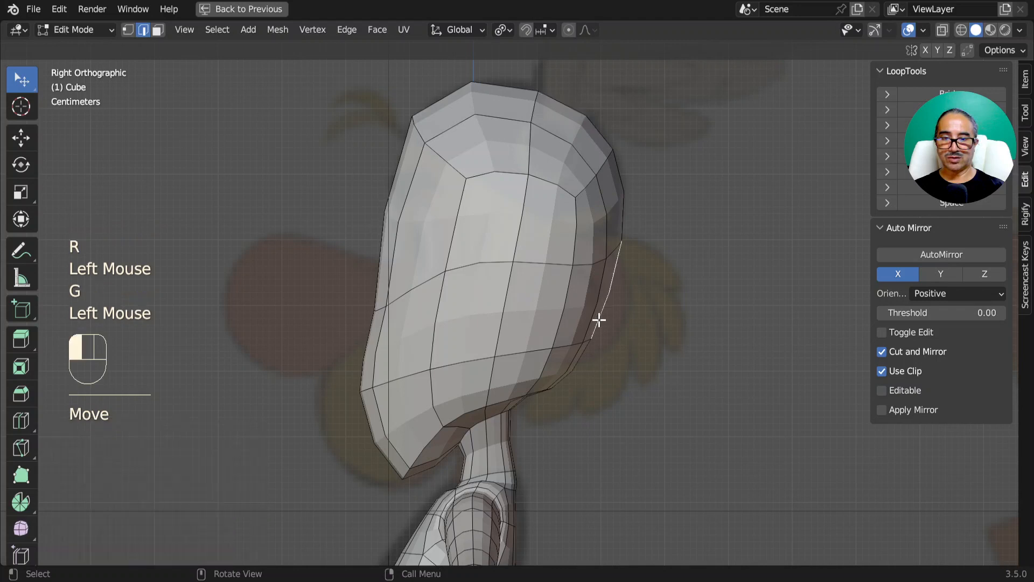
key("g")
left_click(587, 325)
left_click(462, 411)
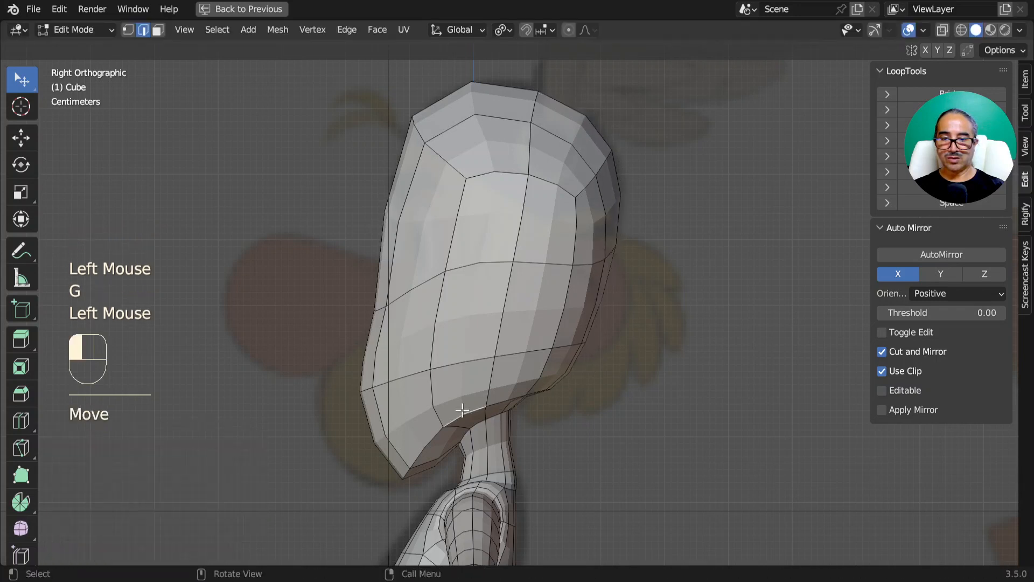
scroll(440, 412, "down", 2)
middle_click_drag(440, 411, 612, 417)
scroll(529, 349, "down", 1)
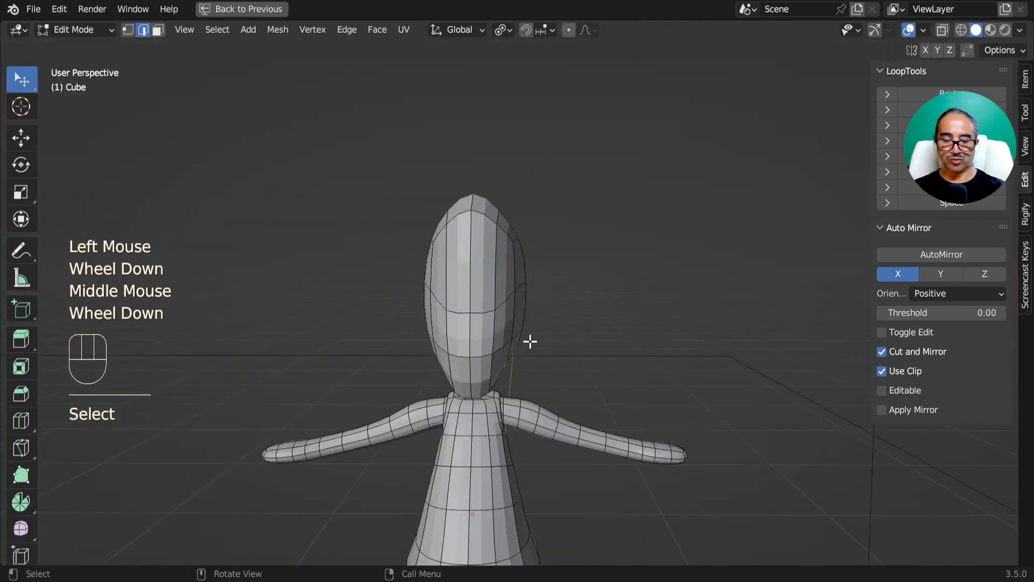
In front view, move the head's side edges at cheek height outward to widen the face toward the reference.
key("KP_1")
scroll(530, 339, "up", 2)
left_click(516, 313)
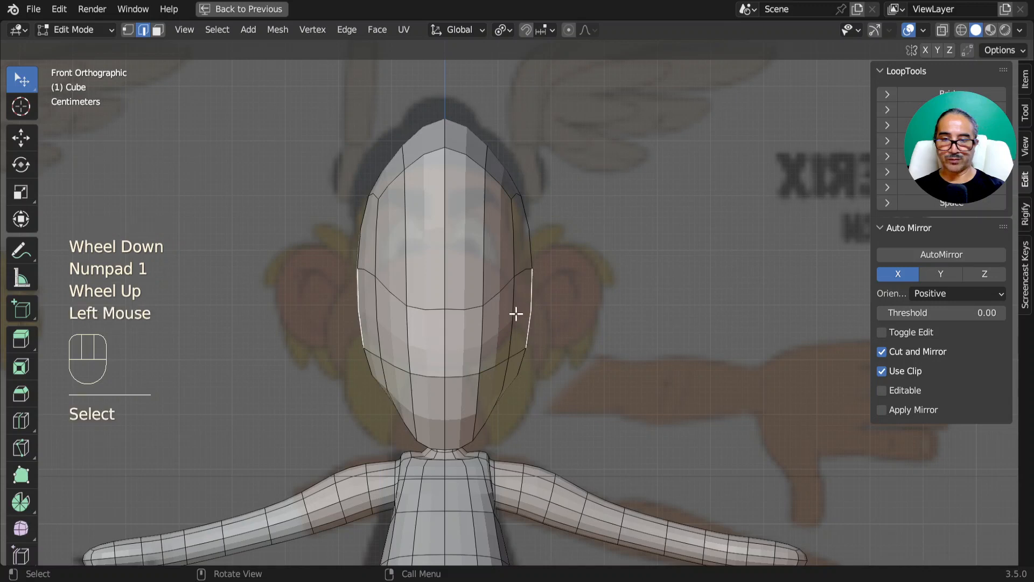
key("g")
left_click(533, 310)
left_click(539, 305, "shift")
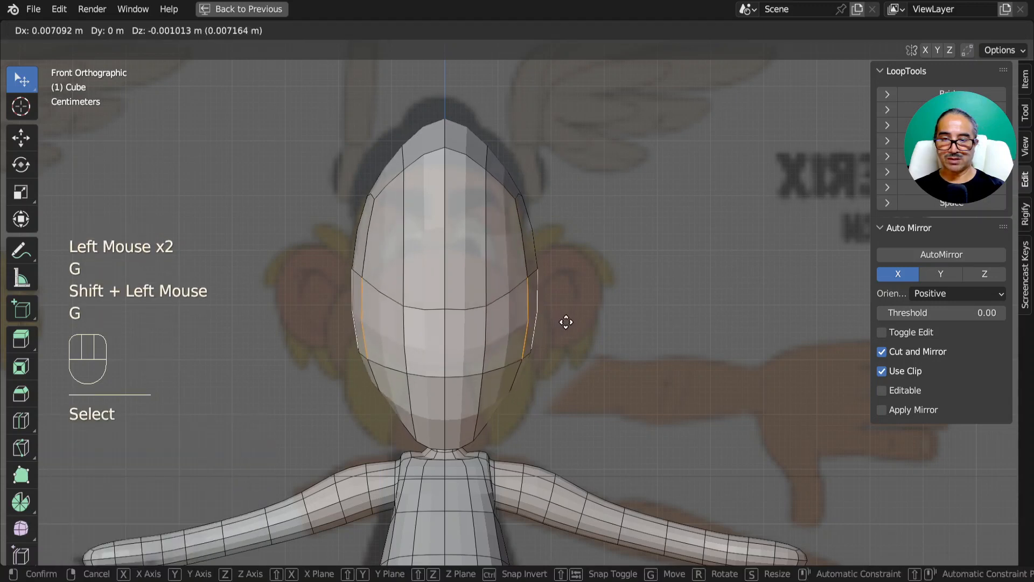
key("g")
left_click(581, 327)
Rotate the side edges of the lower jaw and move them about 0.030 m in X and -0.029 m in Z.
left_click(514, 401)
key("r")
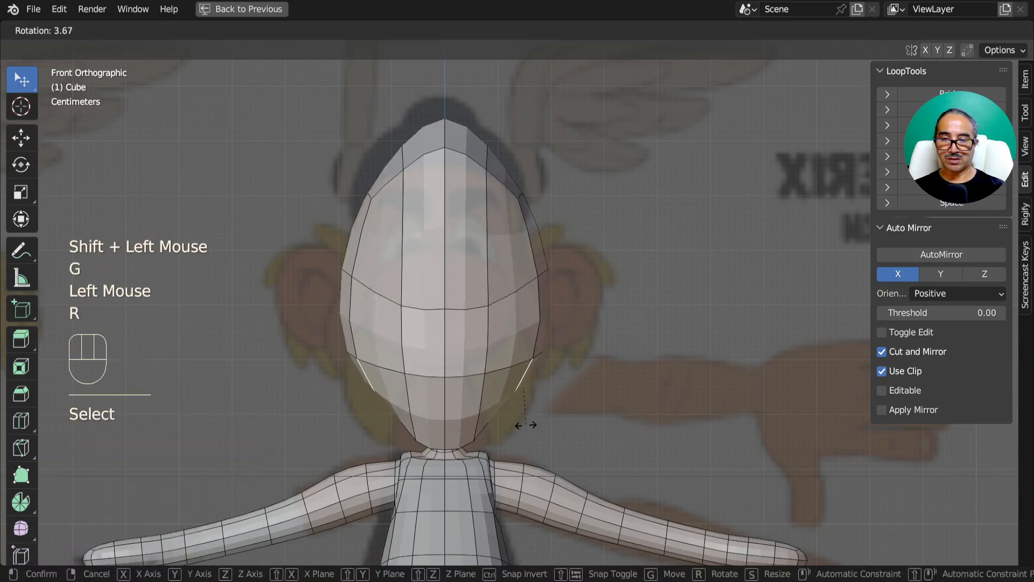
left_click(519, 431)
key("g")
left_click(537, 445)
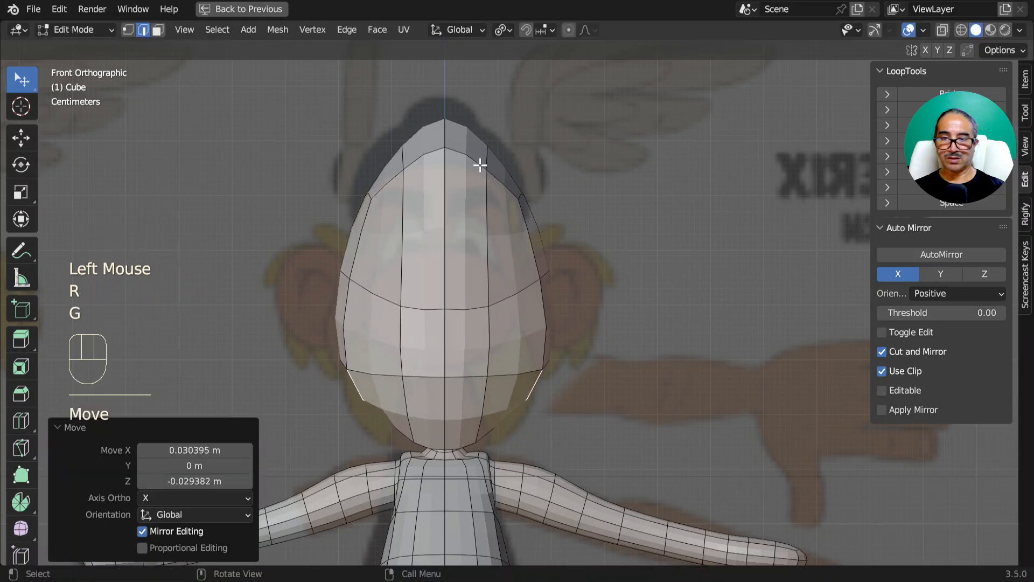
Rotate the upper side edges of the head about -17.7° and move them up and outward toward the front reference.
left_click(527, 200)
key("r")
left_click(576, 171)
key("g")
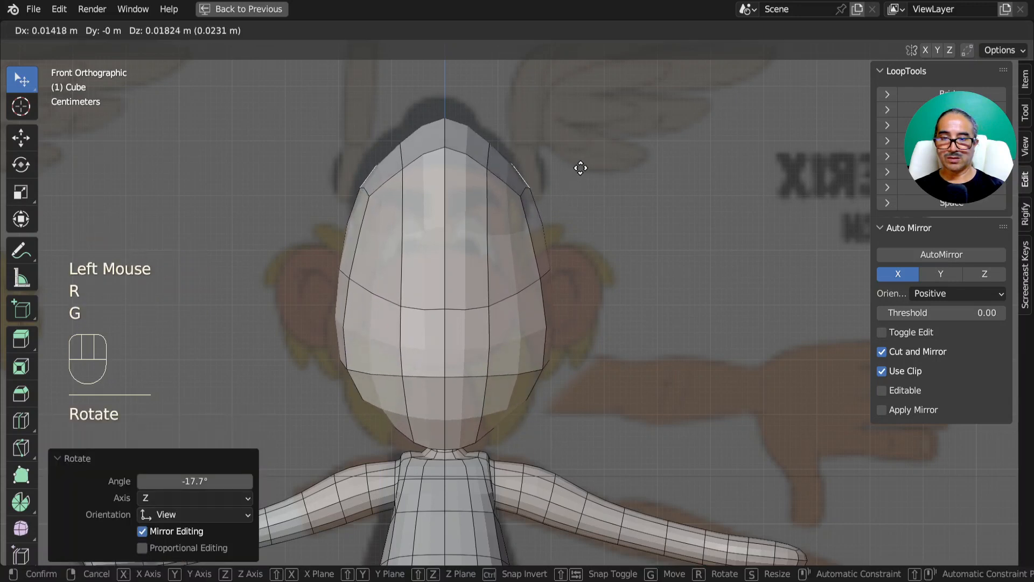
left_click(586, 155)
Move the upper forehead edges about 0.023 m in X and 0.020 m in Z to round the top of the head.
left_click(463, 116)
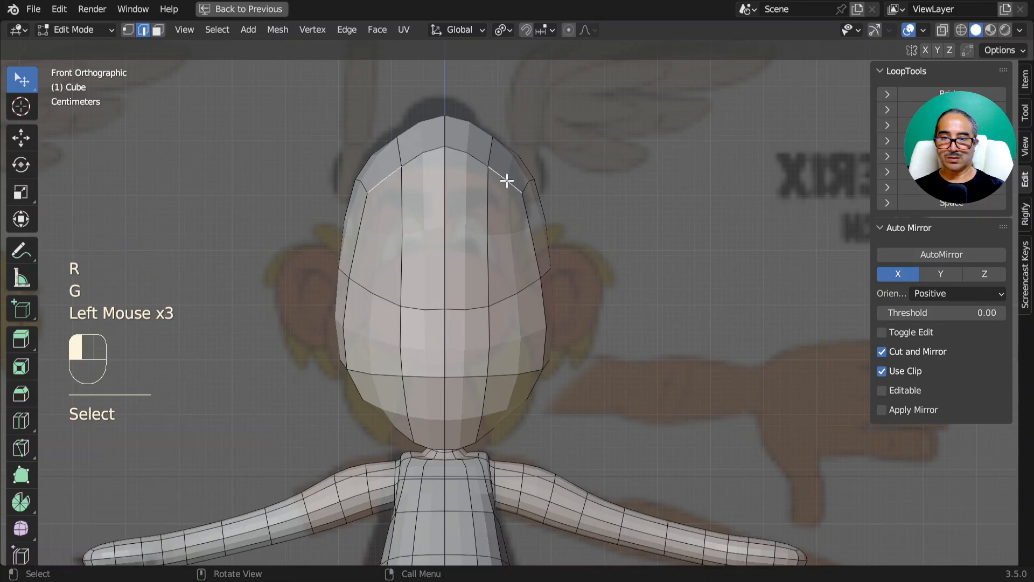
key("g")
left_click(574, 208)
scroll(686, 301, "down", 1)
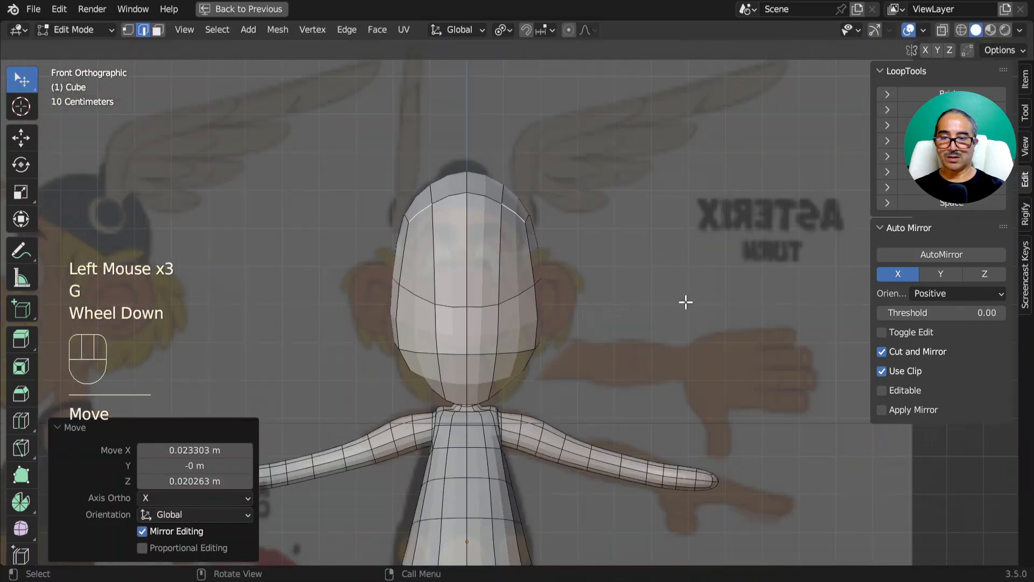
Return to Object Mode and apply Shade Smooth to the character body.
key("Tab")
scroll(680, 374, "down", 1)
middle_click_drag(680, 374, 510, 321)
right_click(510, 321)
left_click(461, 287)
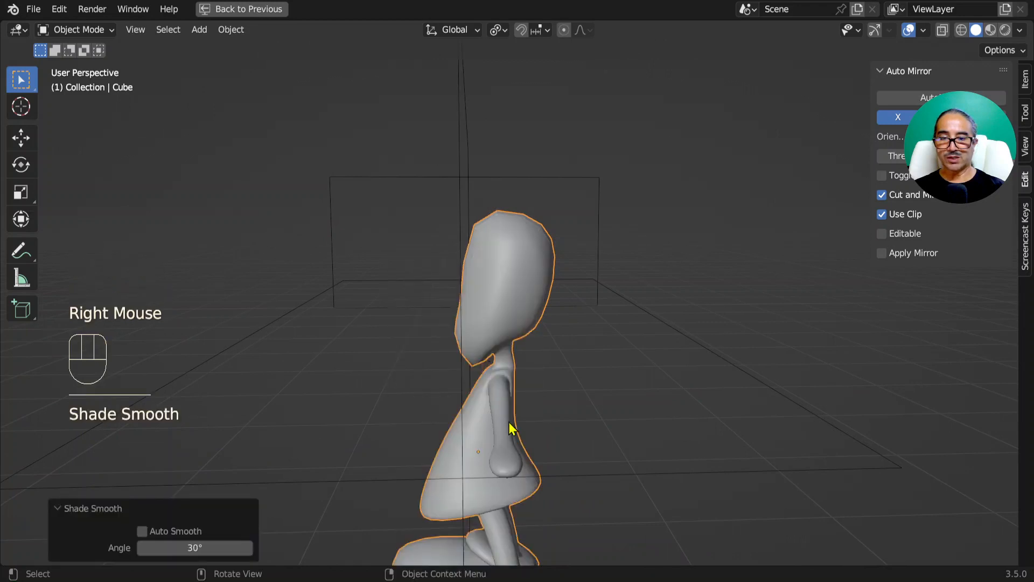
Examine the smooth-shaded arm and its rounded end from several angles, with and without the wireframe.
scroll(510, 428, "down", 1)
middle_click_drag(510, 428, 538, 362, "shift")
scroll(454, 362, "up", 2)
scroll(544, 357, "up", 2)
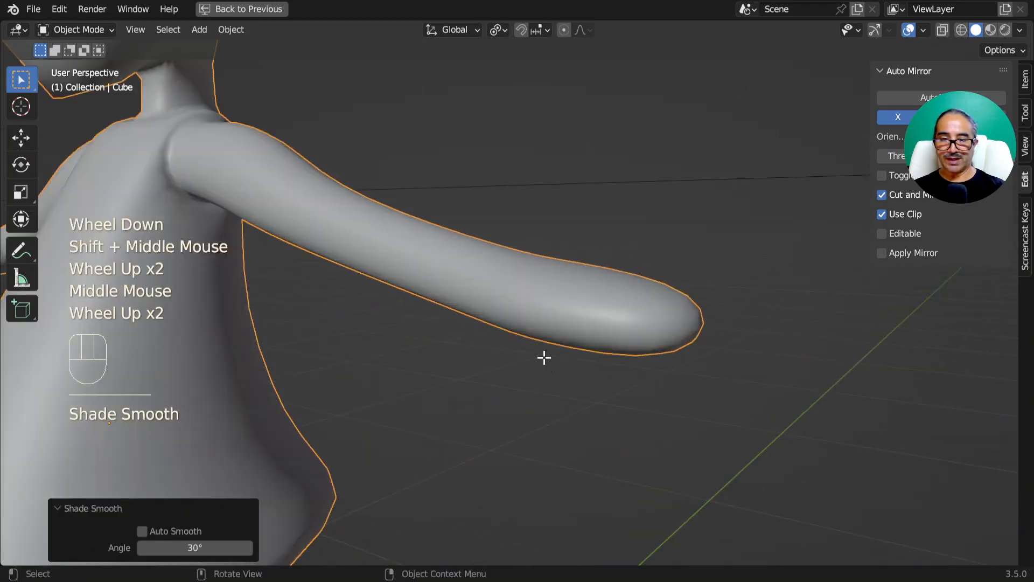
key("Tab")
scroll(591, 386, "down", 2)
middle_click_drag(590, 385, 492, 348)
key("Tab")
scroll(603, 366, "up", 2)
Switch to face selection in Edit Mode and undo the stray shift made on the arm's end face.
key("Tab")
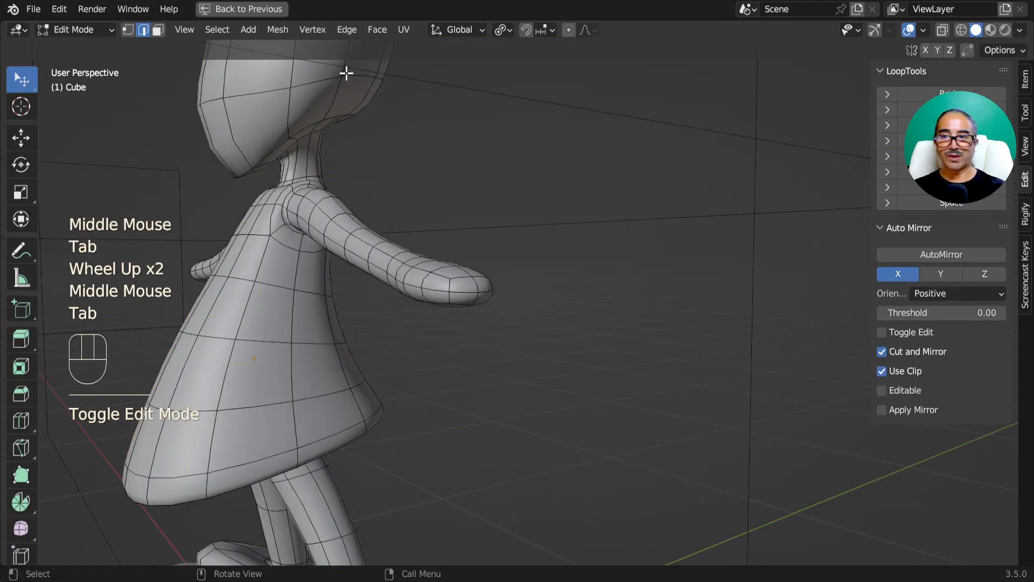
left_click(158, 30)
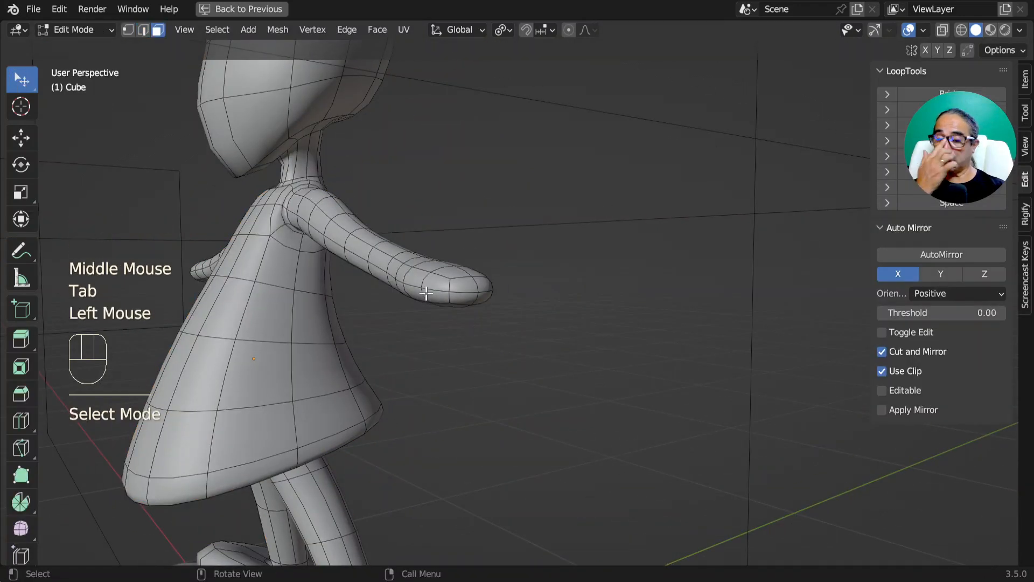
left_click(457, 288)
left_click_drag(458, 288, 504, 300)
key("ctrl+z")
Select the four faces at the tip of the arm and flatten them by scaling to 0 along X.
scroll(531, 323, "up", 2)
middle_click_drag(529, 321, 246, 324)
left_click(247, 325)
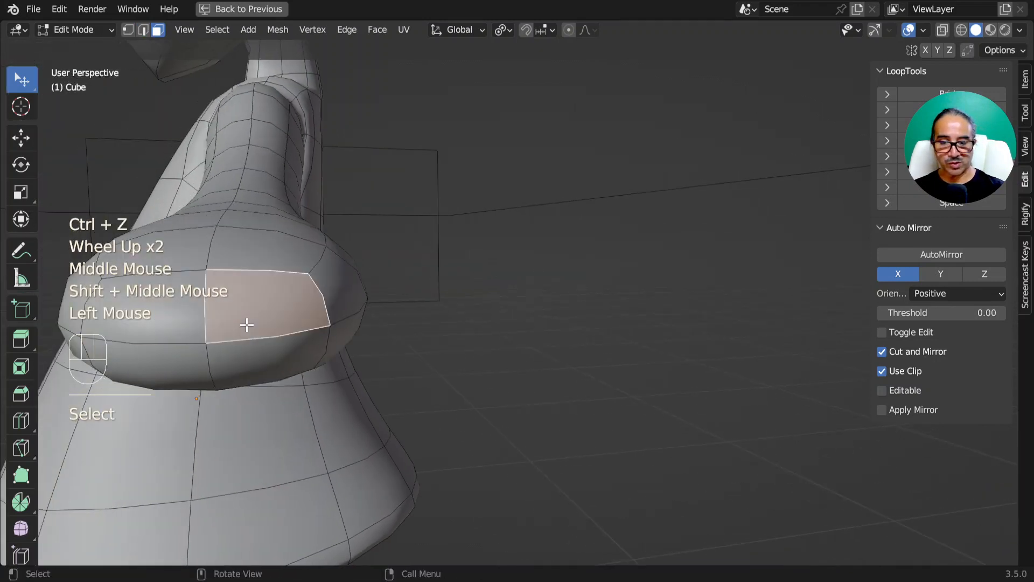
key("KP_Decimal")
scroll(279, 372, "down", 3)
left_click(422, 305, "shift")
left_click(431, 349, "shift")
left_click(493, 342, "shift")
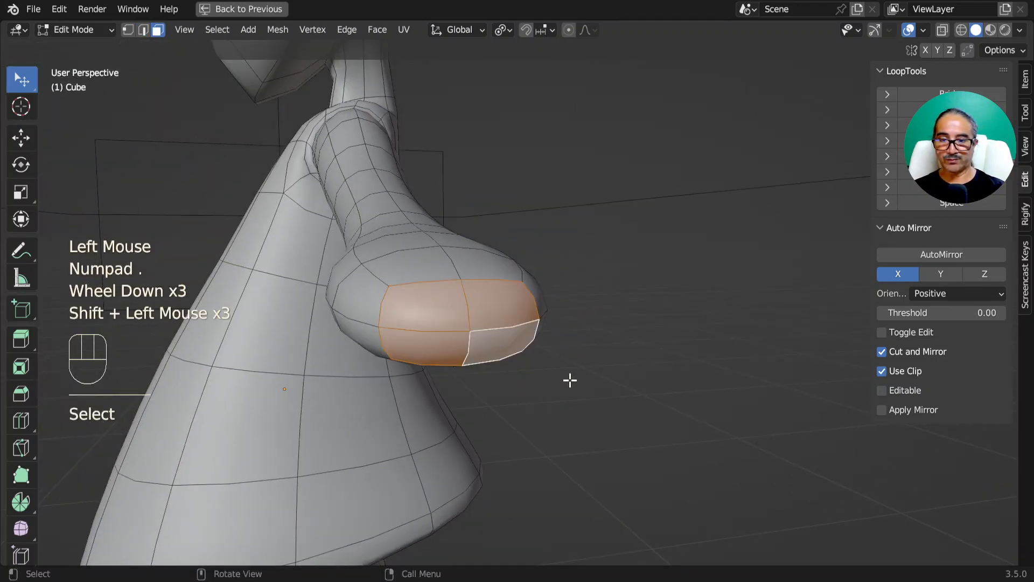
middle_click_drag(570, 380, 475, 423)
key("s")
key("0")
key("Return")
scroll(614, 408, "up", 1)
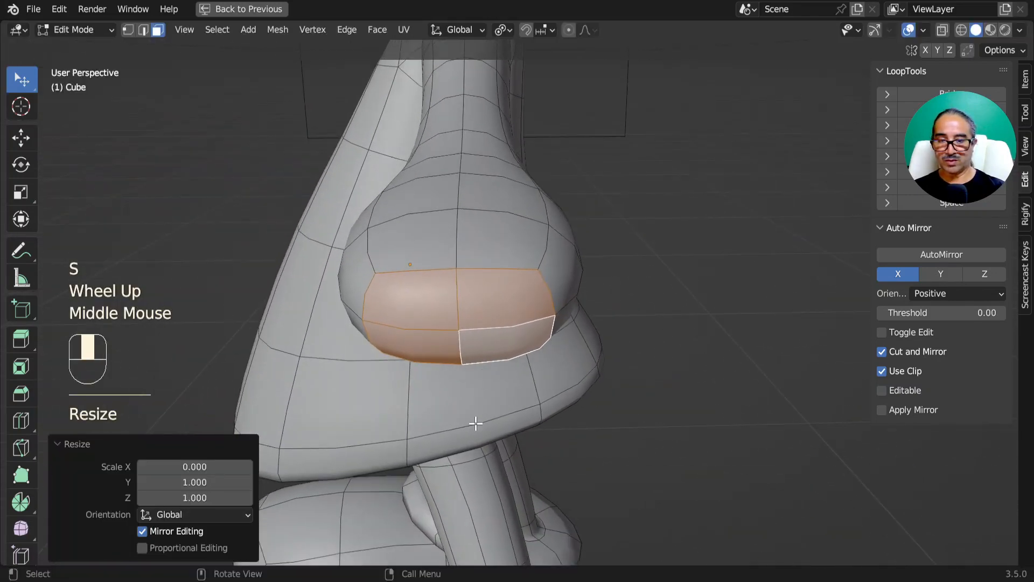
In top view, grow the selection to cover the whole hand block and widen it along Y.
key("KP_7")
scroll(575, 430, "down", 3)
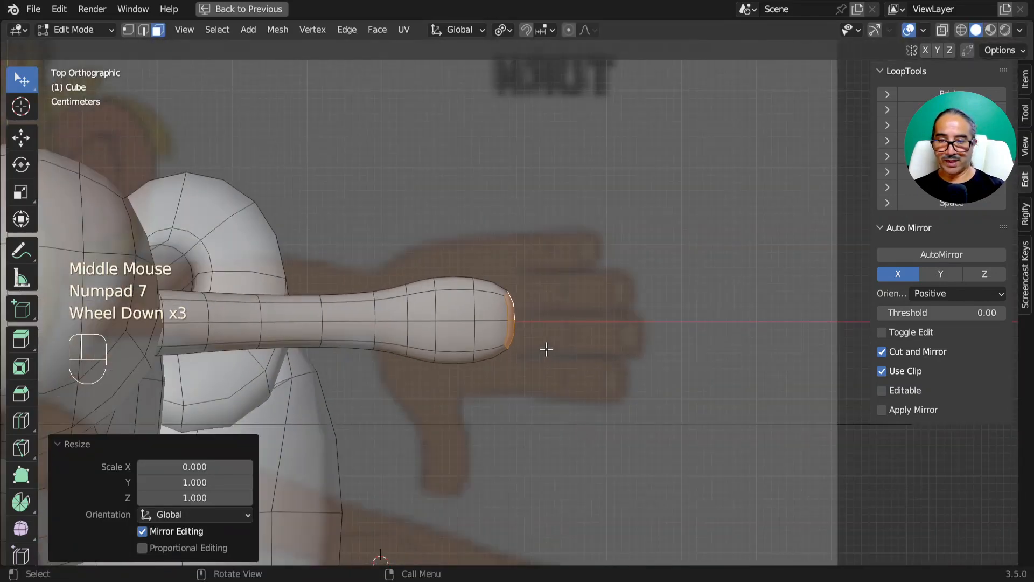
key("ctrl+KP_Add")
key("ctrl+KP_Add")
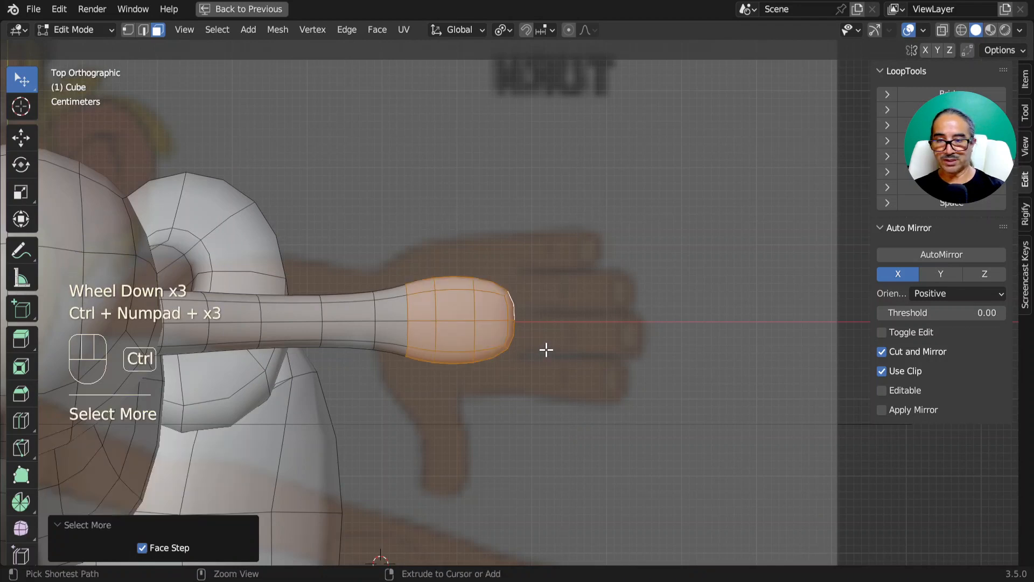
key("s")
key("y")
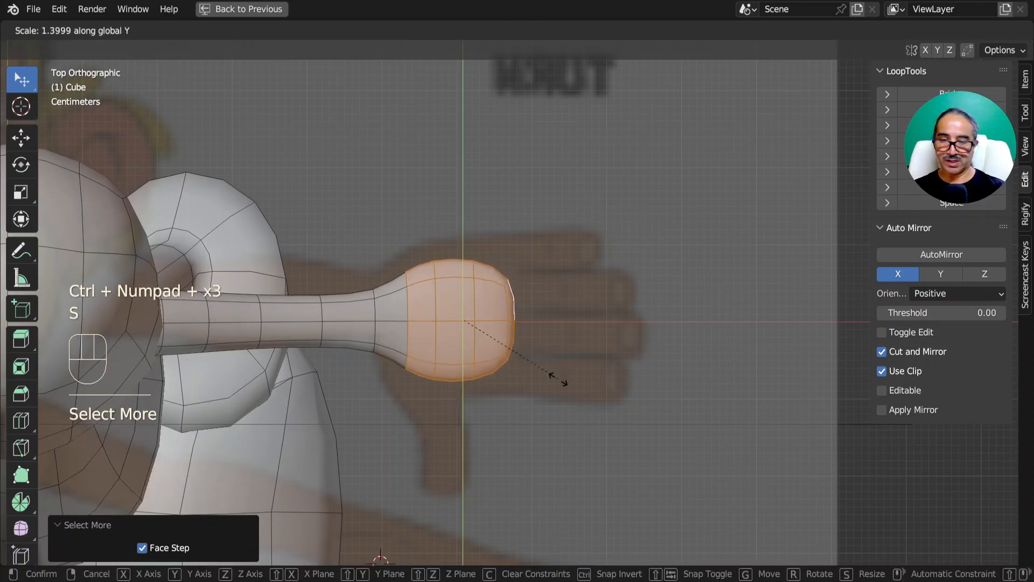
left_click(554, 375)
Scale the hand block uniformly by about 1.295 and move it about -0.009 m in X and -0.001 m in Y.
key("s")
left_click(576, 387)
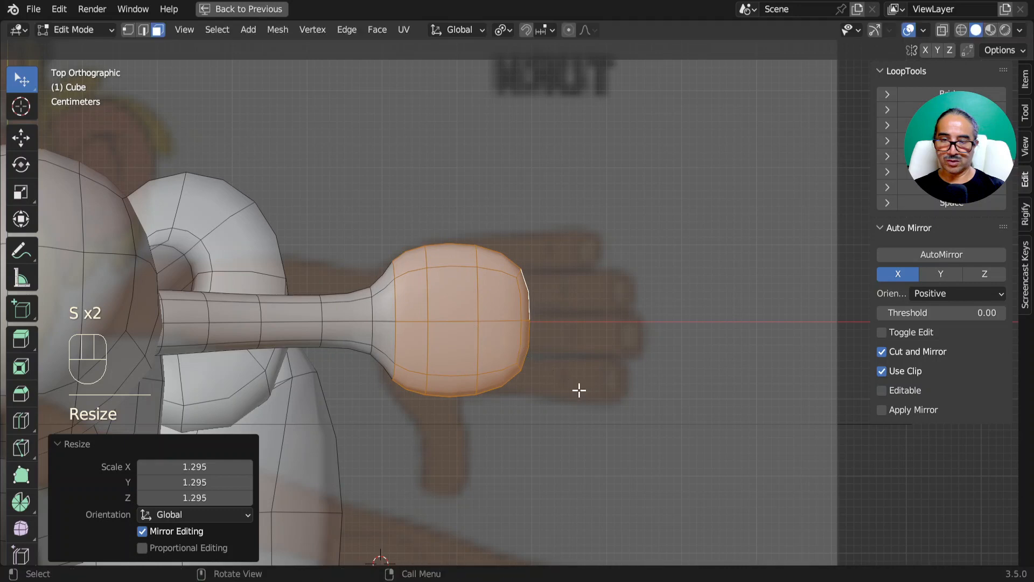
key("g")
left_click(545, 382)
Move the face loop around the middle of the arm about -0.005 m in X and 0.042 m in Y.
scroll(353, 356, "down", 1)
middle_click_drag(353, 356, 401, 335, "shift")
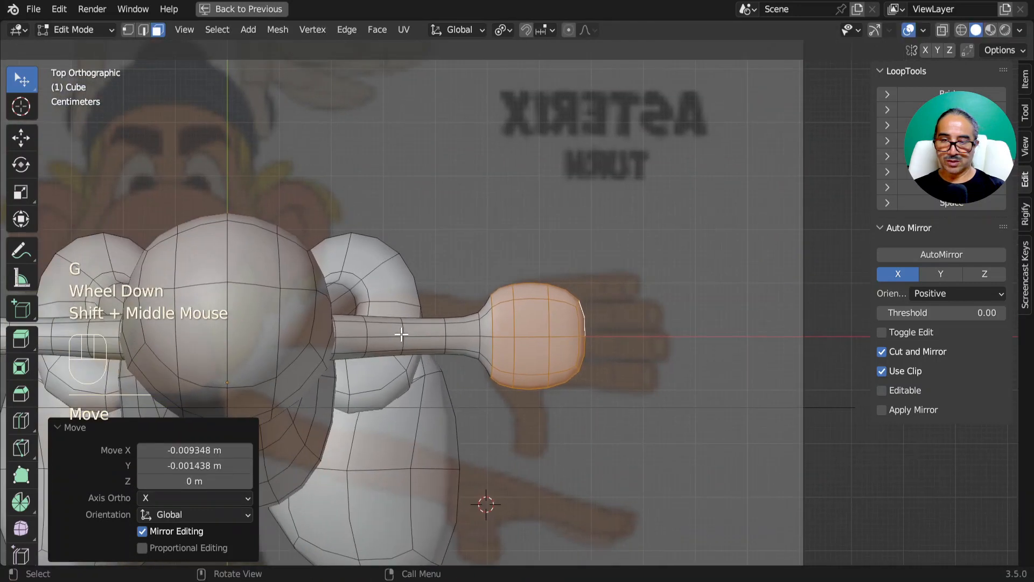
left_click(385, 320, "alt")
key("g")
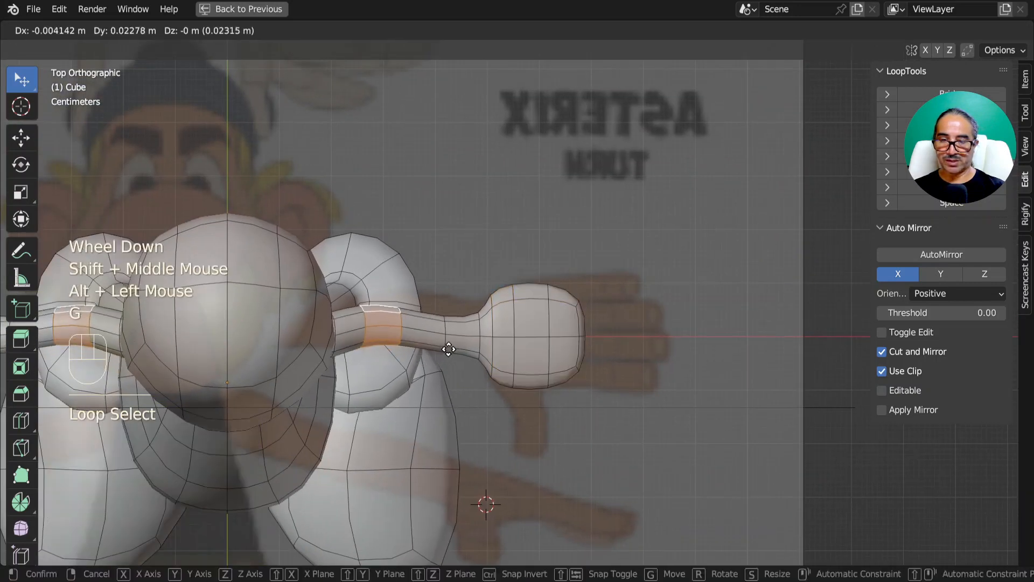
left_click(430, 312)
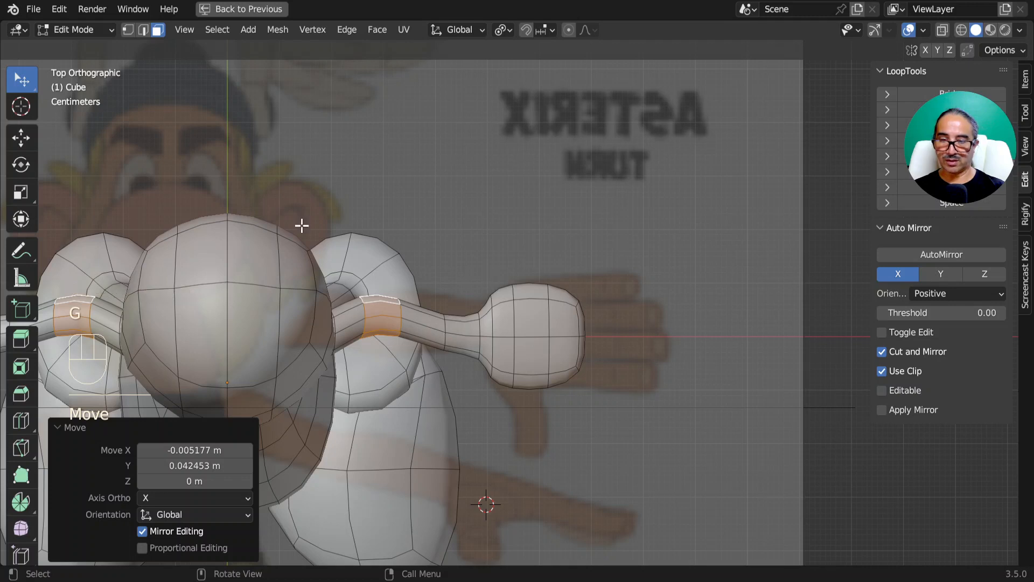
Rotate the edge loop in mid-forearm to follow the arm's bend and move it about 0.033 m along Y.
left_click(143, 30)
double_click(474, 350, "alt")
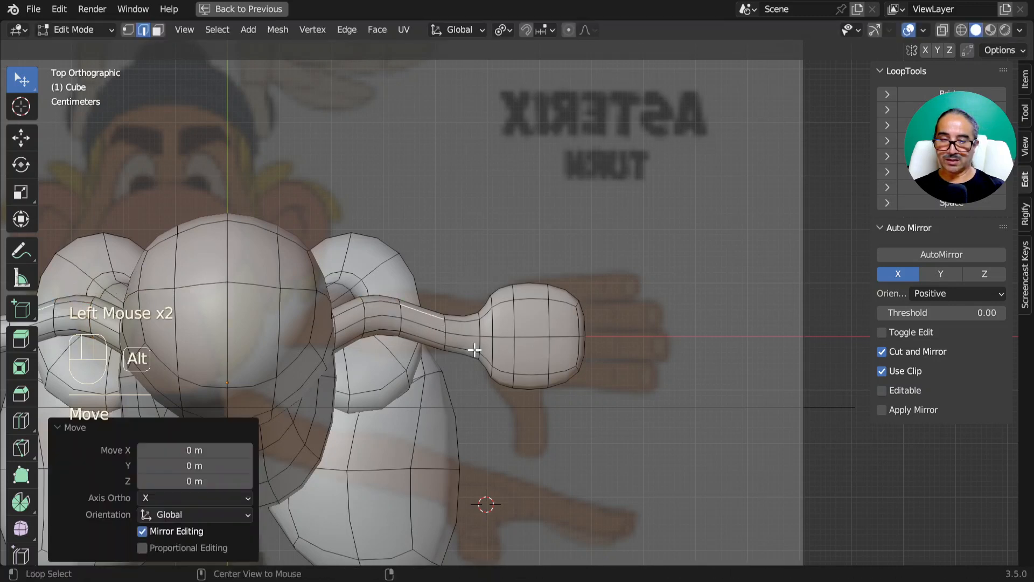
left_click(443, 325, "alt")
key("r")
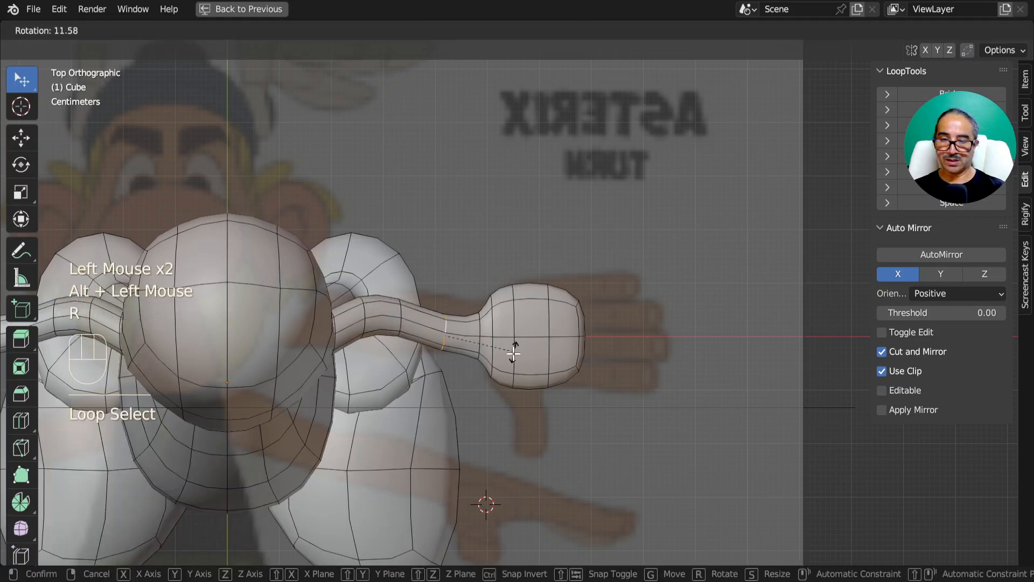
key("g")
left_click(513, 331)
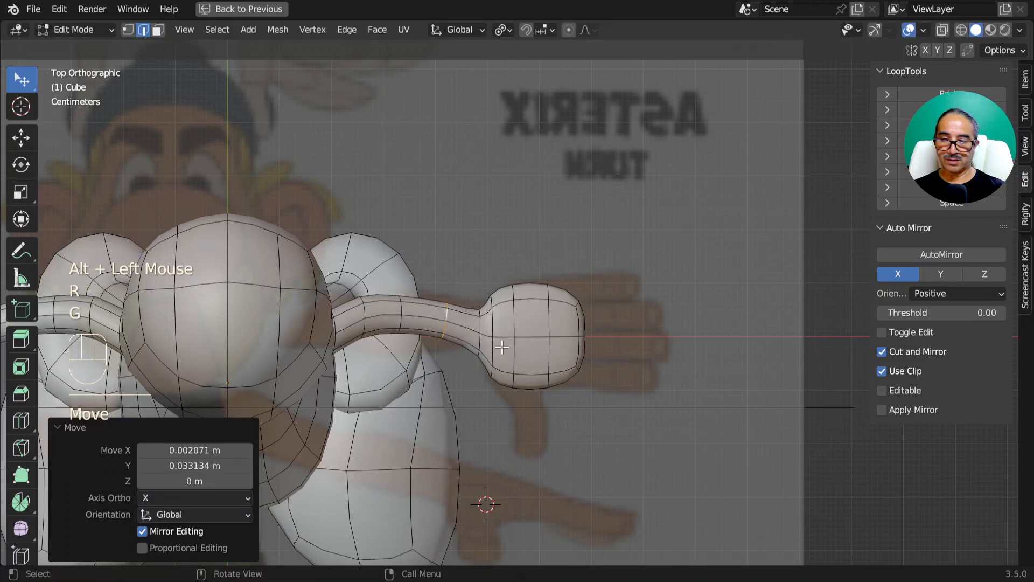
Scale the forearm edge loop by 1.118, shift it about -0.025 m in X and fine-tune its scale by 0.957.
key("s")
left_click(520, 349)
key("g")
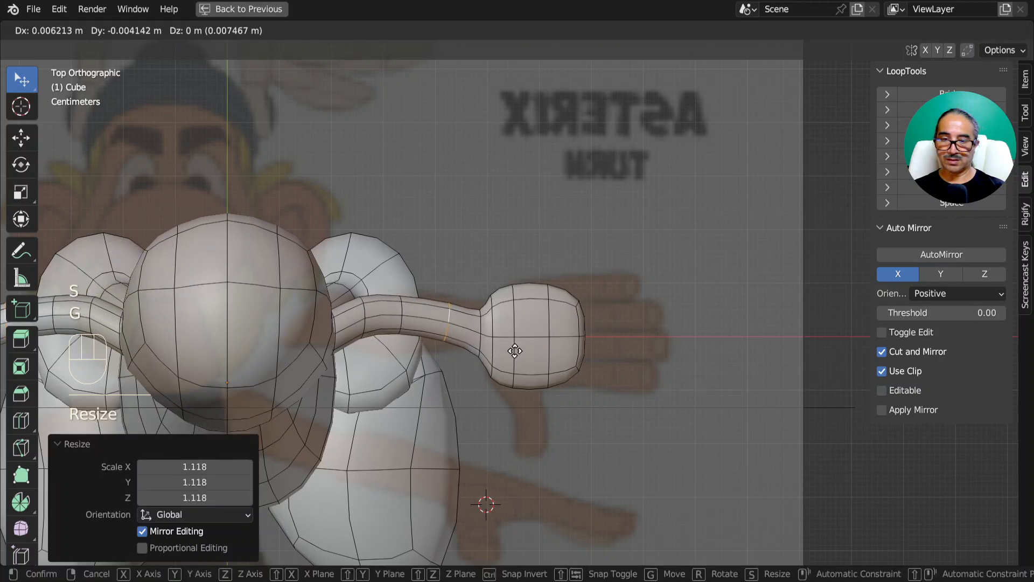
left_click(512, 350)
key("g")
key("s")
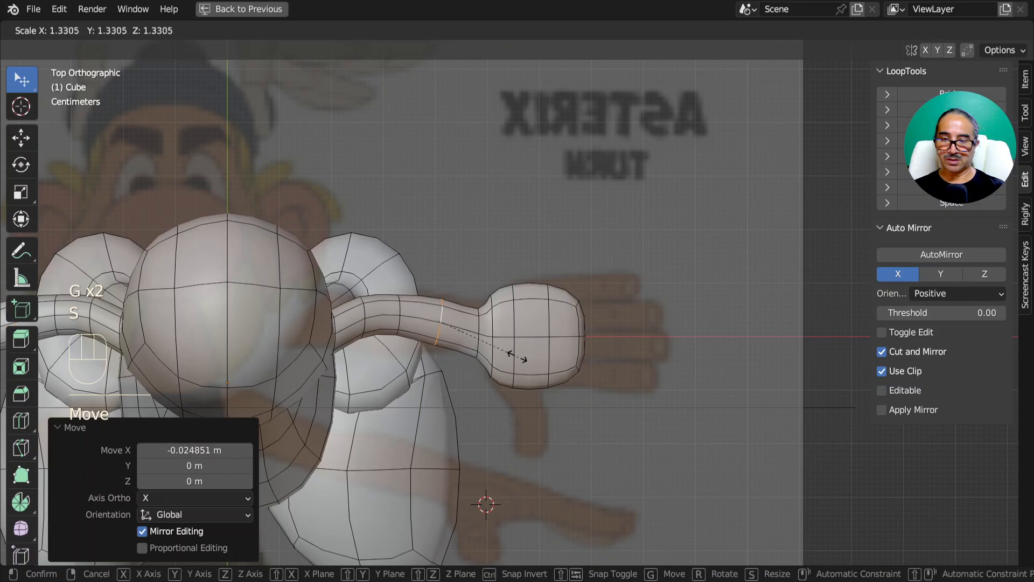
left_click(489, 349)
In front view, move the forearm's upper edge about 0.017 m in X and 0.032 m in Z with proportional editing at size 0.057.
middle_click_drag(492, 351, 512, 212)
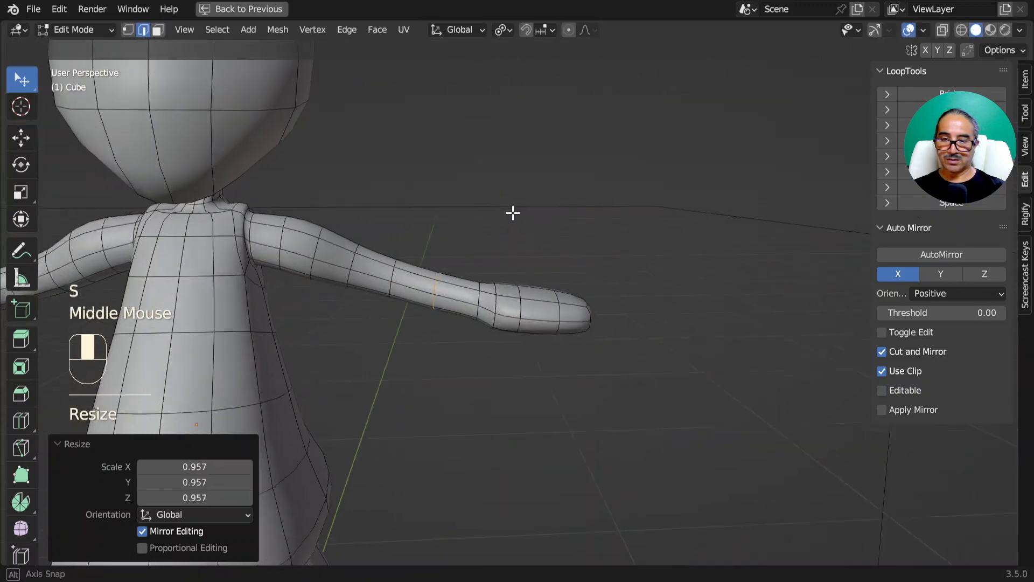
scroll(510, 218, "up", 2)
key("KP_1")
scroll(431, 274, "up", 2)
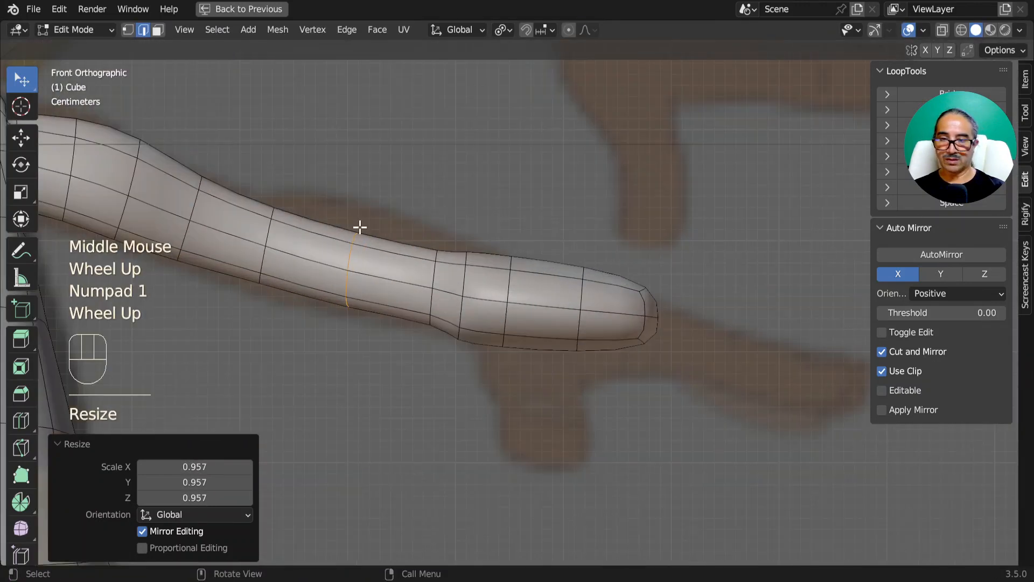
left_click(379, 237)
key("g")
key("Escape")
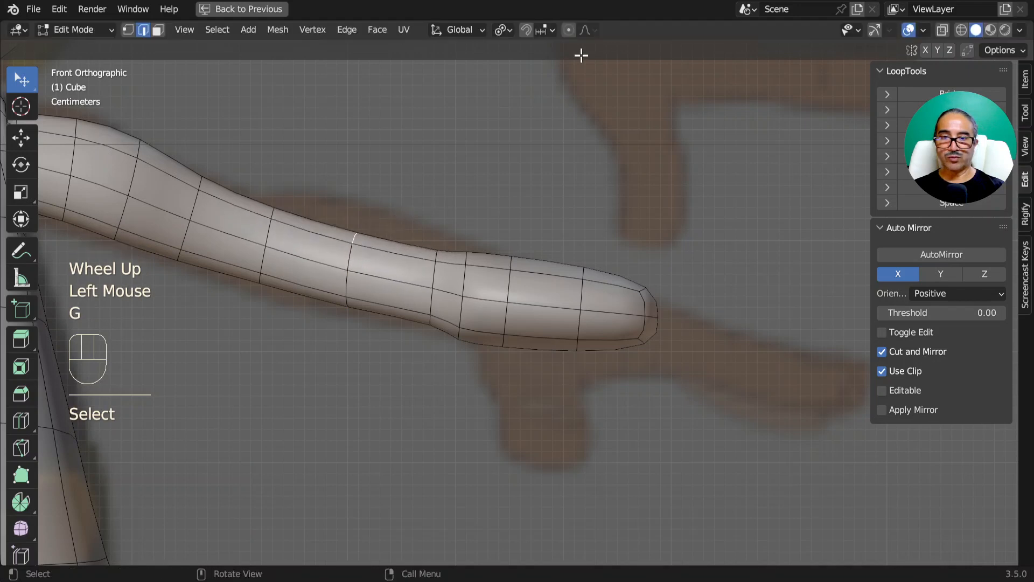
key("g")
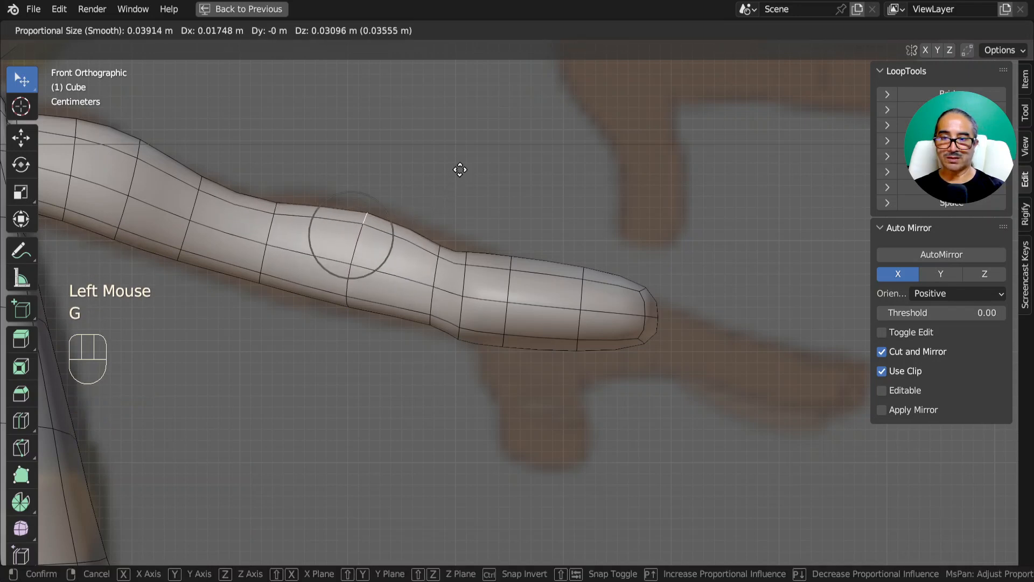
left_click(460, 166)
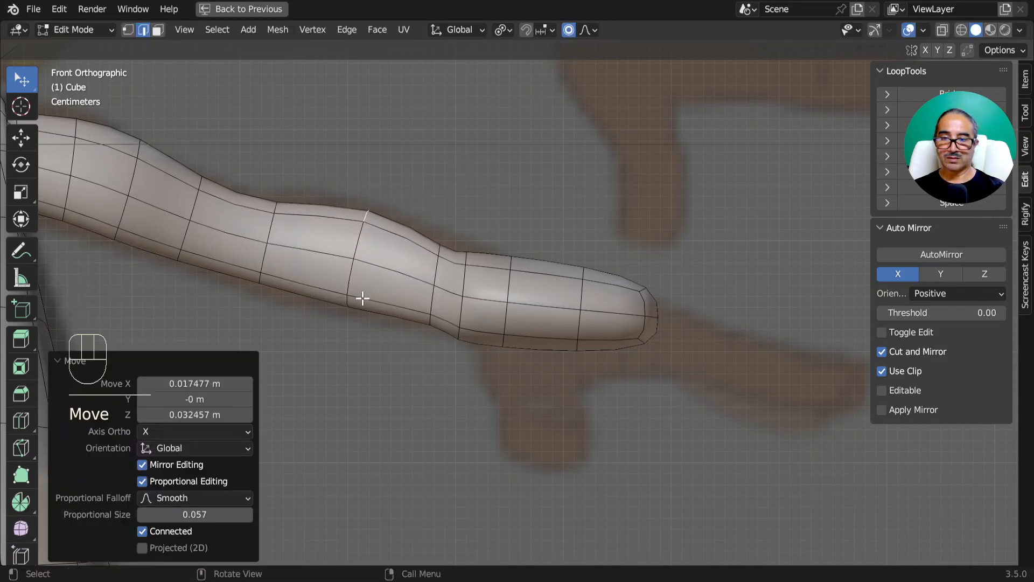
Move the forearm's lower edge about -0.006 m in X and -0.011 m in Z with proportional editing.
left_click(320, 299)
key("g")
left_click(296, 316)
Raise the top edge of the upper arm next to the shoulder by about 0.012 m in Z with proportional editing.
scroll(295, 316, "down", 2)
middle_click_drag(295, 316, 431, 339, "shift")
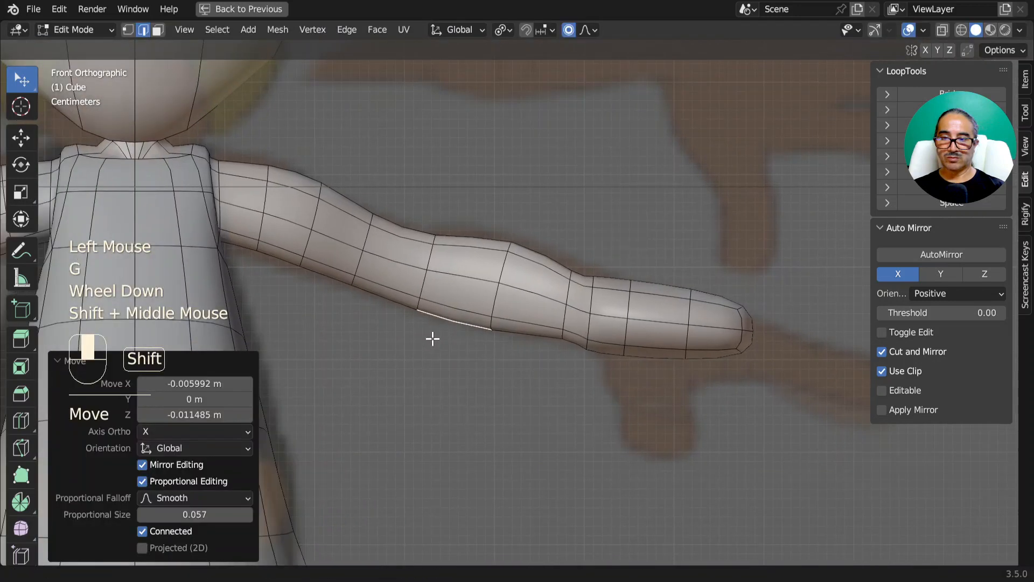
left_click(268, 163)
key("g")
left_click(296, 163)
scroll(295, 163, "down", 2)
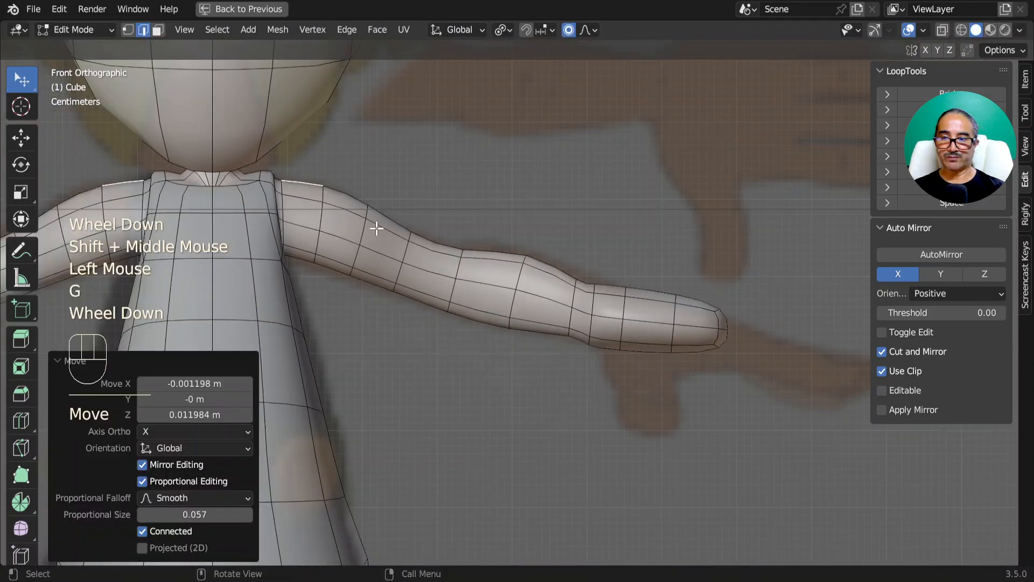
Switch to vertex selection and select the torso neckline vertex beside the front centre of the neck.
middle_click_drag(295, 163, 331, 248)
scroll(526, 302, "up", 2)
middle_click_drag(421, 249, 291, 151)
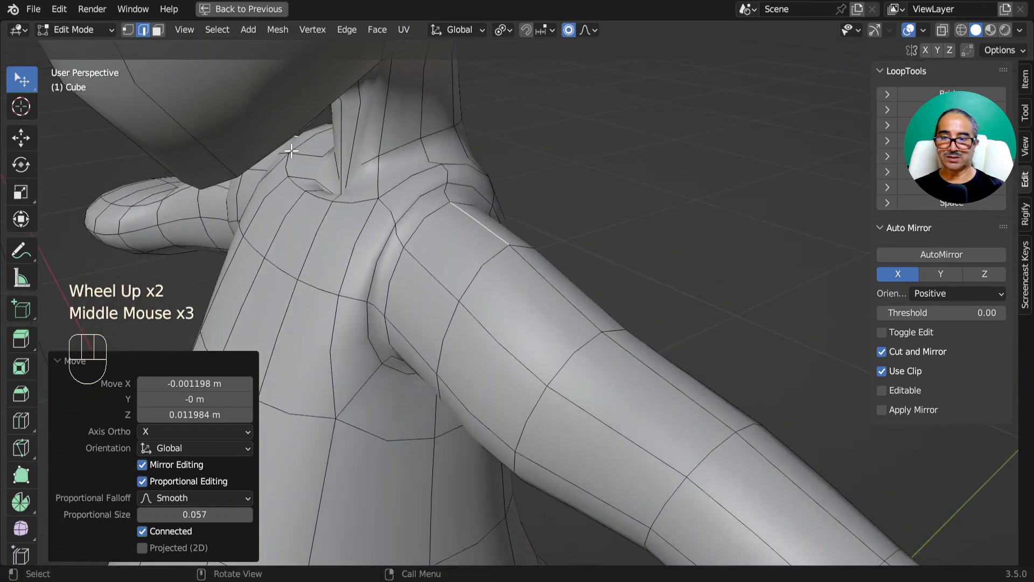
left_click(133, 30)
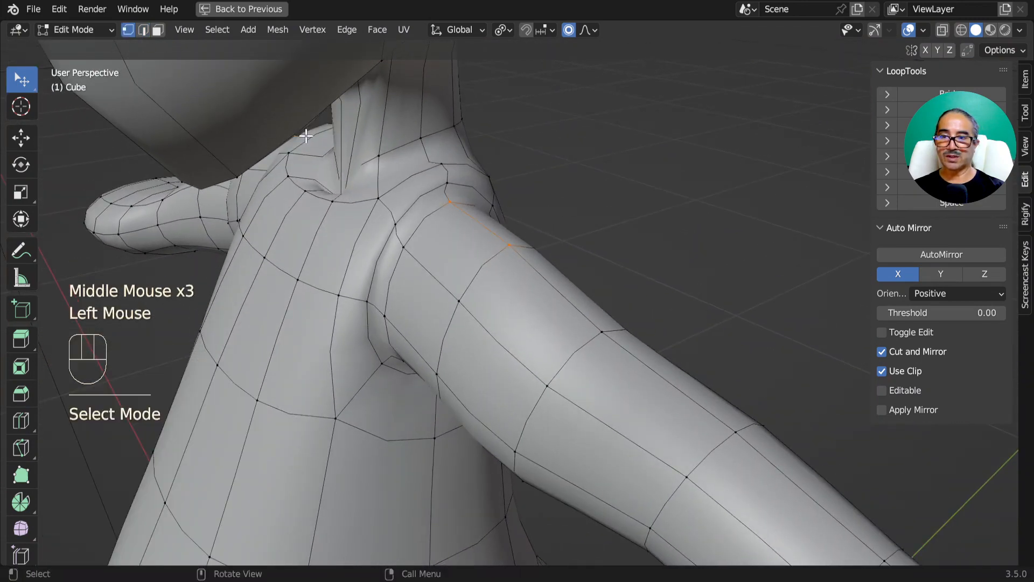
left_click(341, 188)
middle_click_drag(341, 189, 488, 197)
scroll(492, 196, "up", 1)
scroll(496, 221, "down", 1)
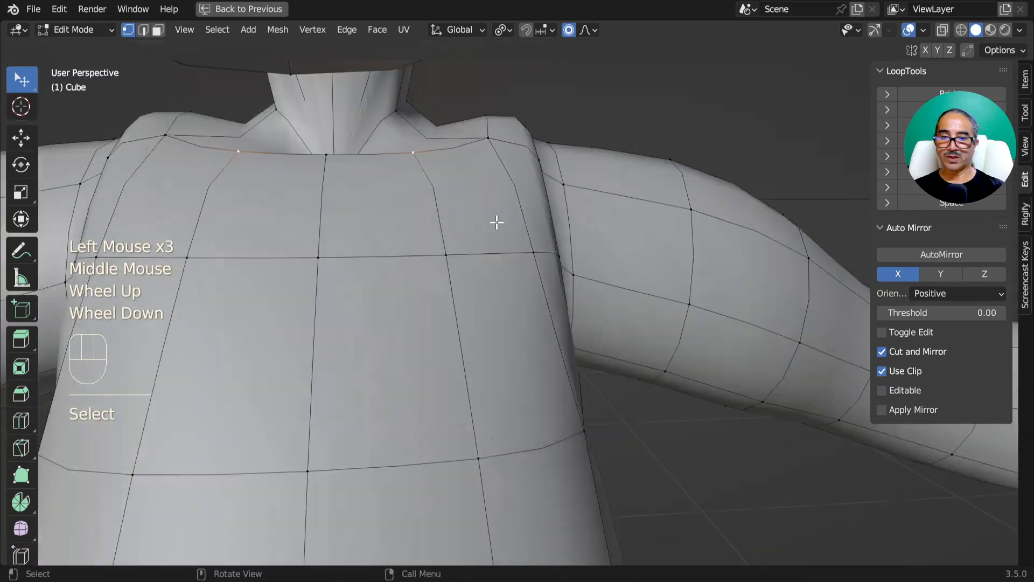
Temporarily turn off the Mirror modifier's edit-mode display to select the centre vertex at the front base of the neck.
key("ctrl+space")
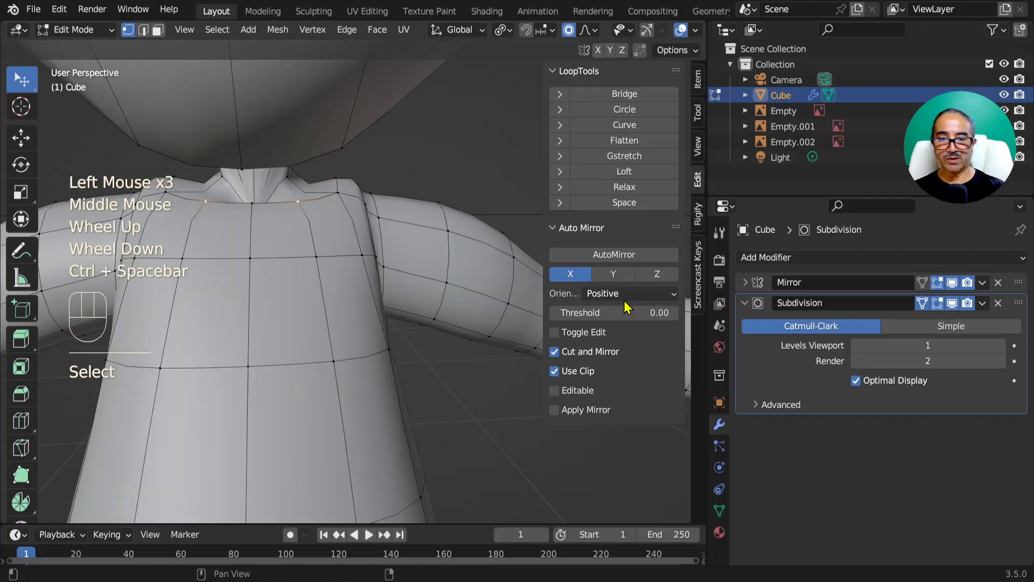
left_click(937, 284)
middle_click_drag(307, 224, 388, 272)
scroll(429, 270, "up", 2)
left_click(344, 192)
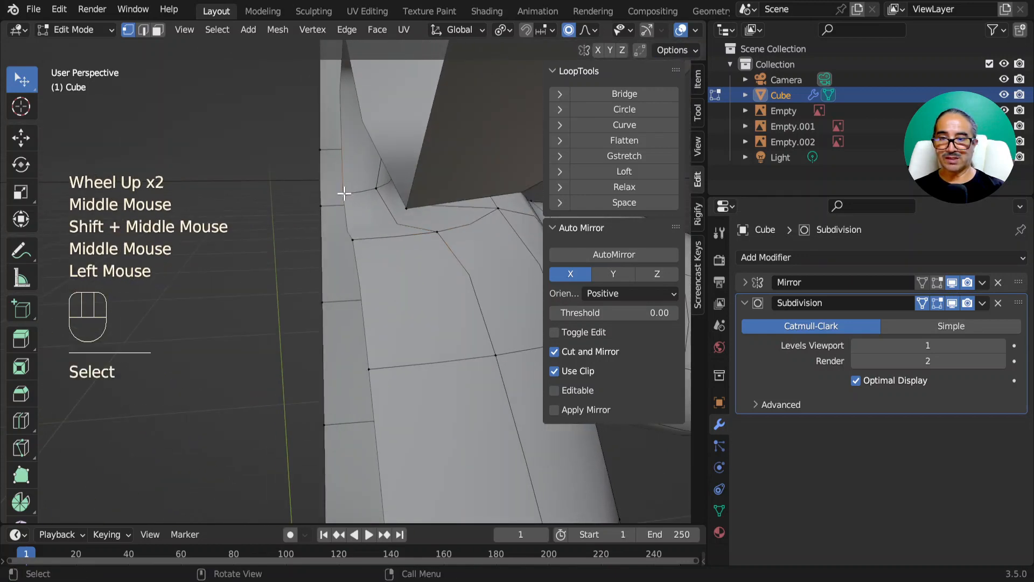
middle_click_drag(344, 192, 642, 358, "shift")
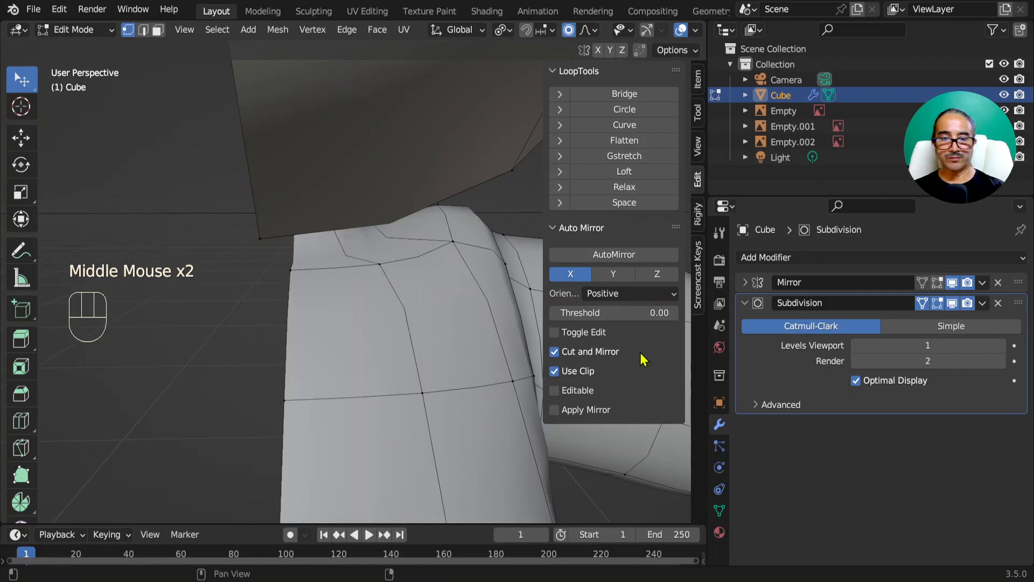
left_click(937, 283)
With proportional size about 0.002, raise the neck-base vertex about 0.017 m in Z and lower the front-centre neckline vertex about 0.02 m.
middle_click_drag(371, 353, 357, 351)
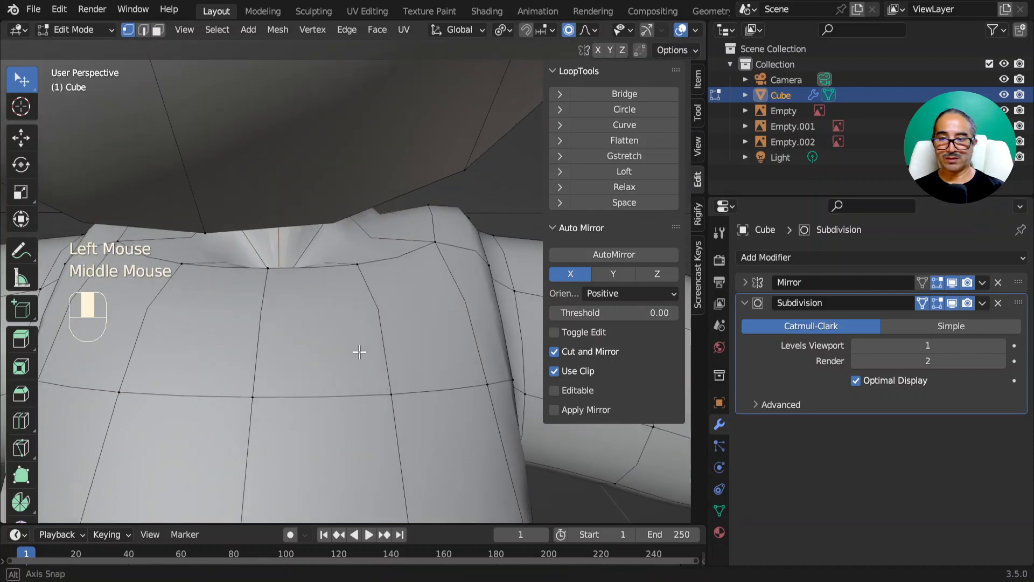
key("g")
scroll(351, 302, "up", 6)
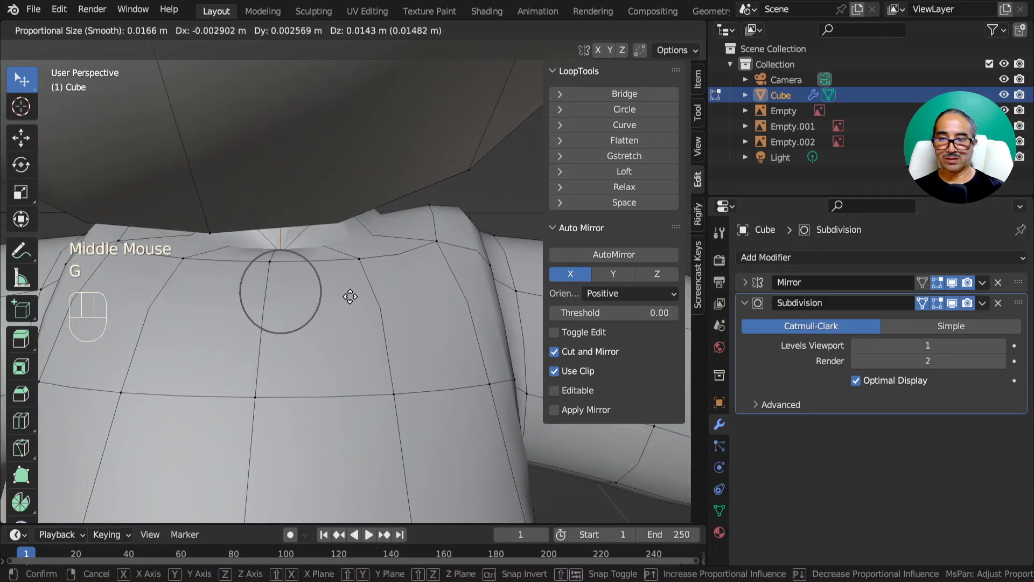
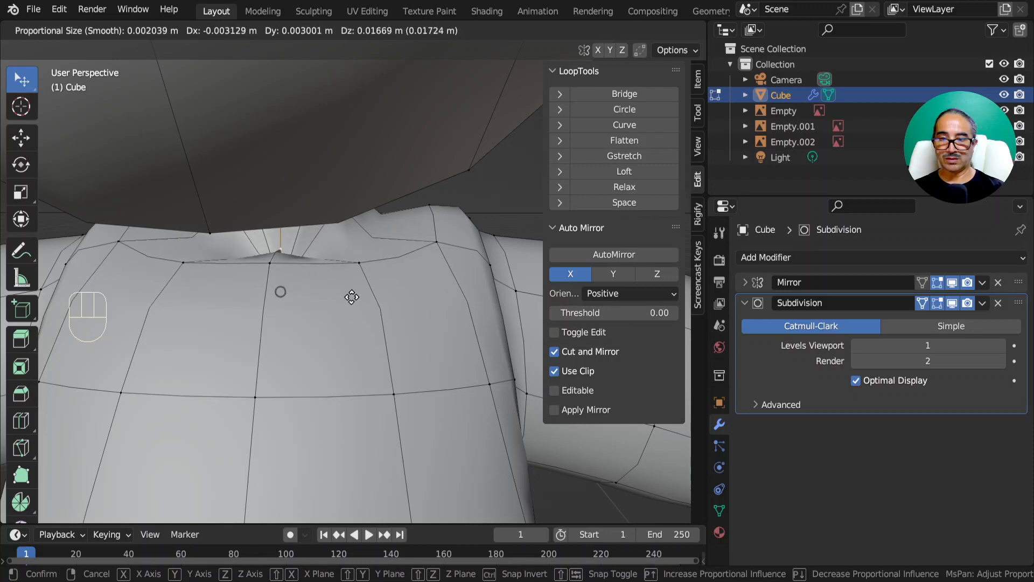
left_click(351, 296)
key("g")
left_click(302, 300)
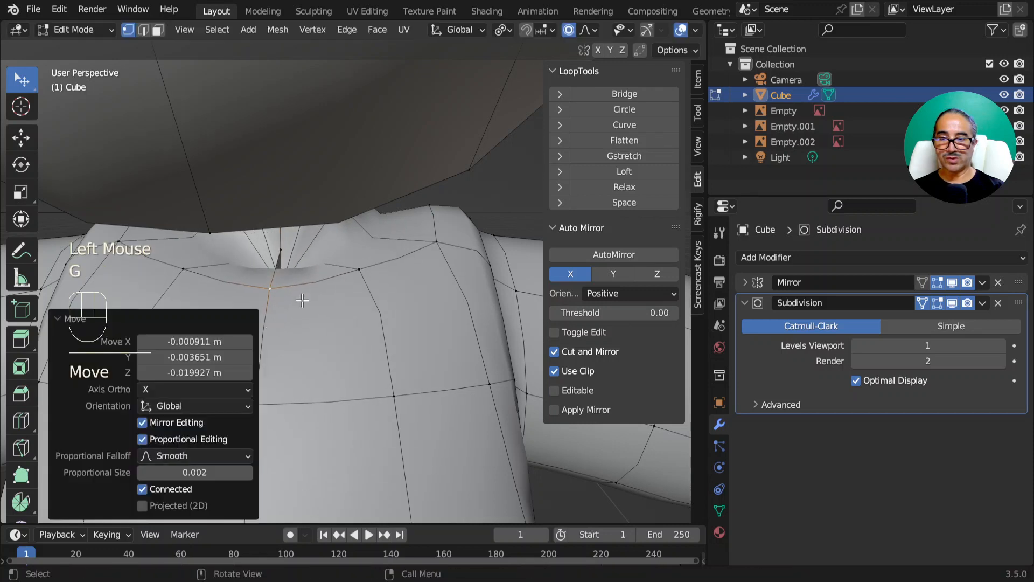
Try deleting the centre vertex at the front base of the neck, and undo the deletion.
left_click(297, 266)
key("x")
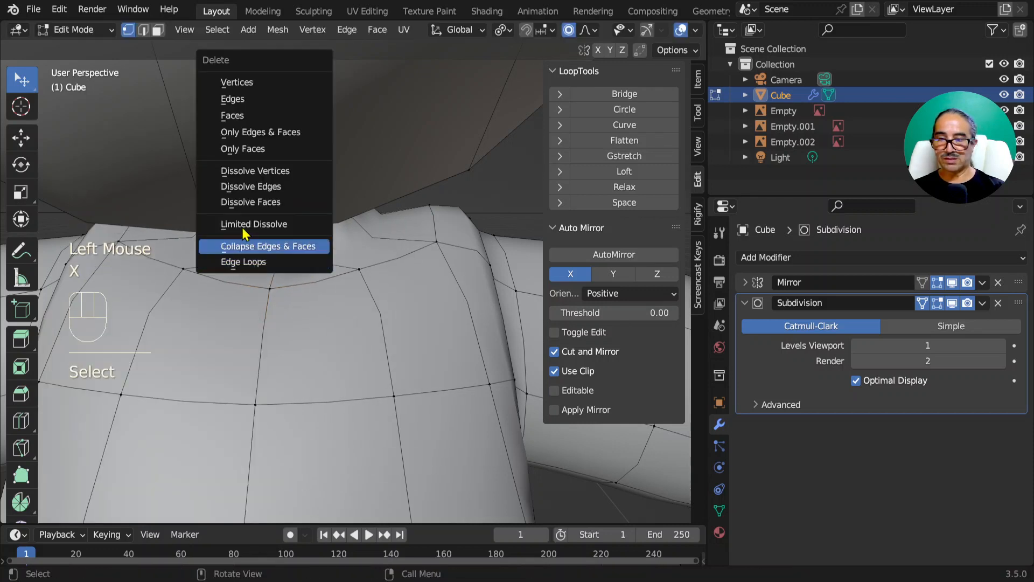
left_click(246, 81)
mouse_move(338, 285)
middle_mouse_down()
mouse_move(302, 273)
mouse_move(316, 247)
mouse_move(347, 282)
middle_mouse_up()
scroll(339, 258, "down", 2)
key("ctrl+z")
Move the front neck-base vertex along its local Z axis and hide the front neckline vertices of the torso.
key("g")
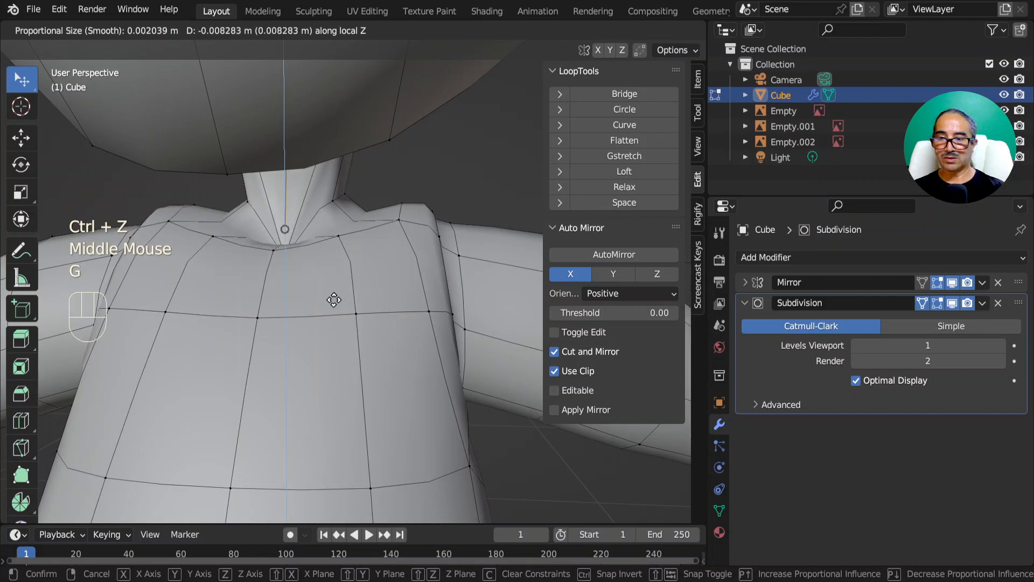
left_click(336, 255)
middle_click_drag(337, 256, 310, 263)
left_click(344, 269)
left_click(358, 272, "shift")
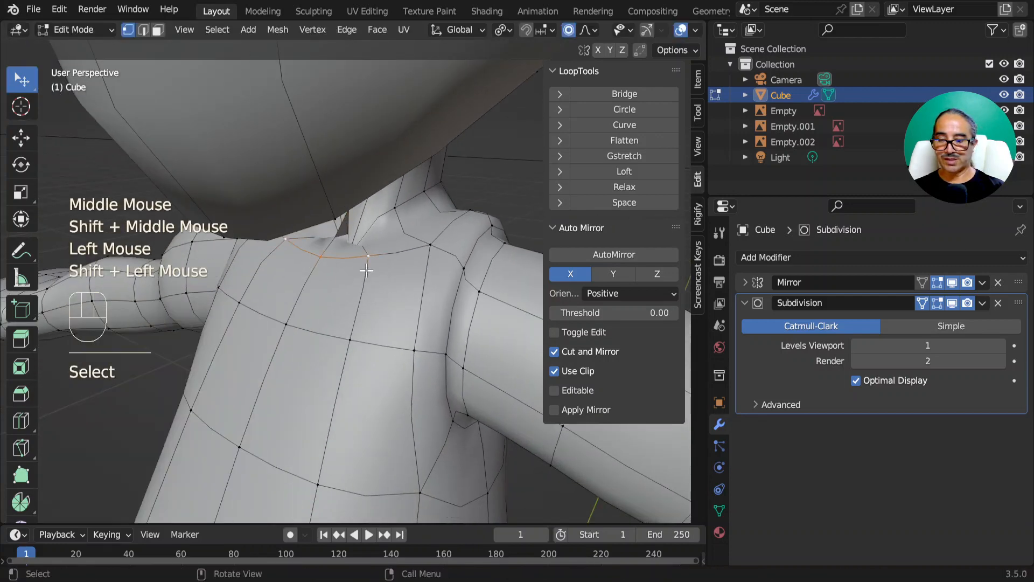
key("h")
Raise the vertex at the front of the neck about 0.044 m along global Z.
key("ctrl+space")
middle_click_drag(411, 273, 617, 229)
left_click(583, 141)
middle_click_drag(583, 155, 457, 314)
scroll(542, 274, "down", 2)
key("g")
key("z")
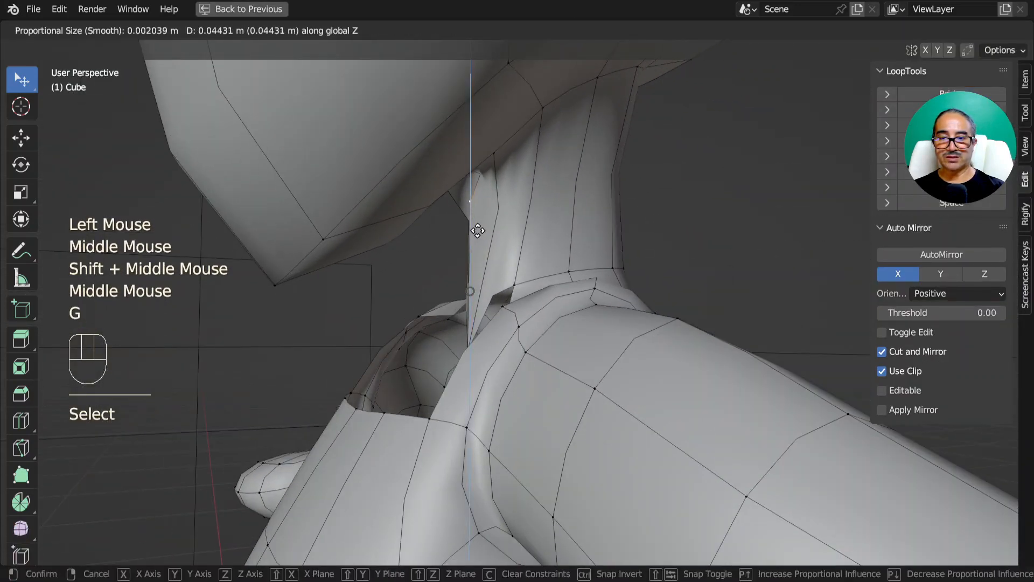
Raise the neck opening's front vertex about 0.044 m along the Z axis.
left_click(478, 235)
middle_click_drag(478, 234, 570, 191)
key("x")
left_click(490, 252)
mouse_move(569, 192)
middle_mouse_down()
mouse_move(580, 193)
mouse_move(550, 208)
mouse_move(553, 195)
middle_mouse_up()
left_click(531, 167)
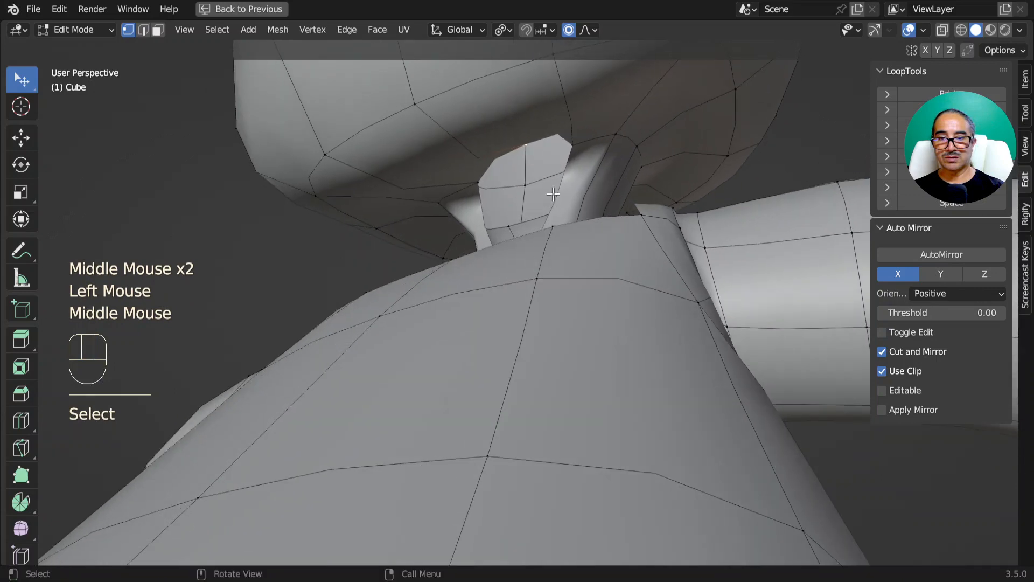
Move the pointed centre vertex at the base of the neck's front about 0.012 m along X and 0.004 m up.
left_click(574, 153)
middle_click_drag(574, 154, 573, 323)
left_click(563, 190, "shift")
left_click(555, 225)
left_click(553, 318)
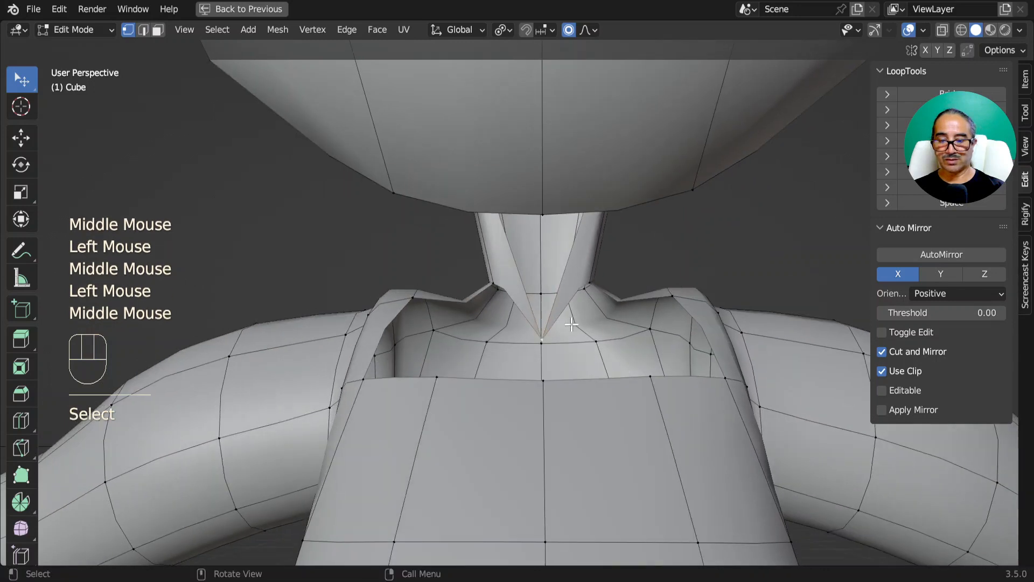
key("g")
left_click(599, 314)
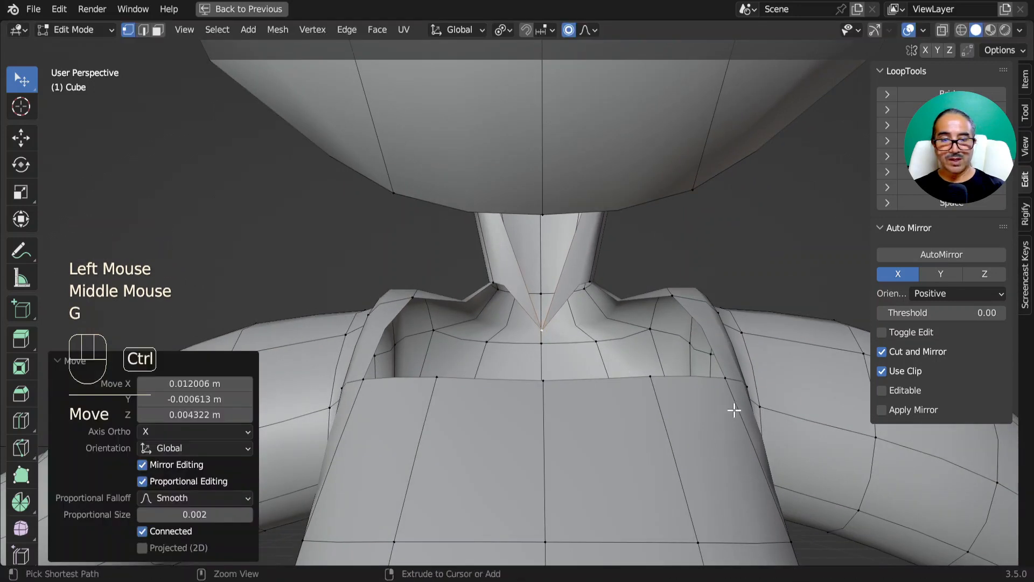
Restore the full workspace layout and turn off Clipping and Merge in the Mirror modifier.
key("ctrl+space")
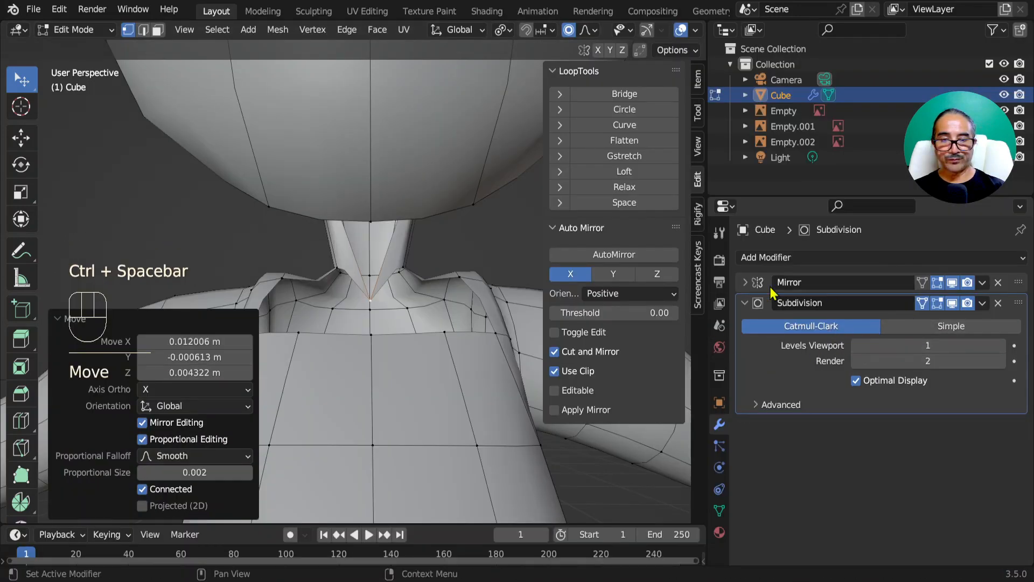
left_click(746, 282)
left_click_drag(856, 378, 856, 394)
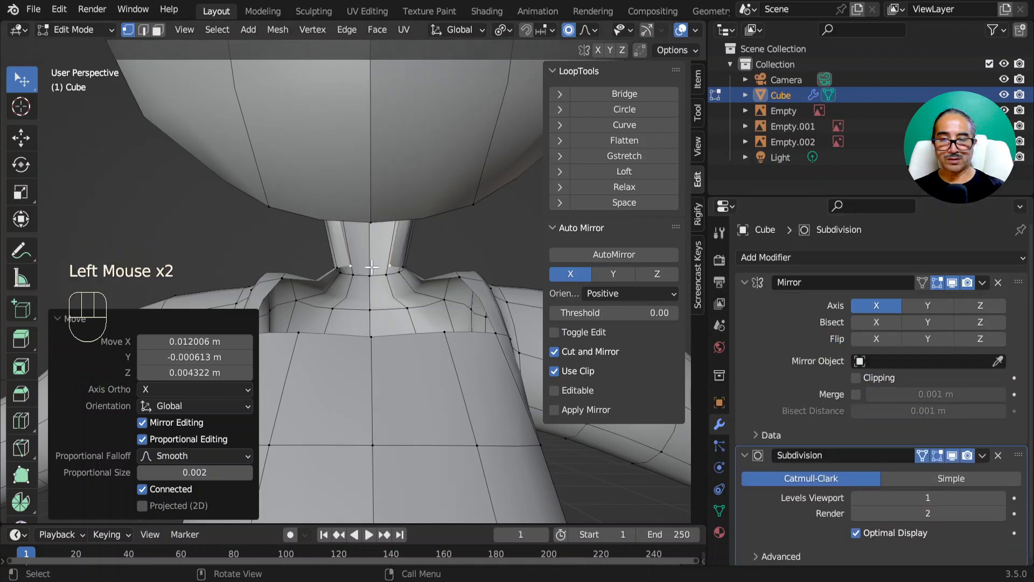
Try to extrude the neck opening's lower corner vertex toward the centre line.
scroll(377, 232, "up", 3)
middle_click_drag(377, 232, 427, 208)
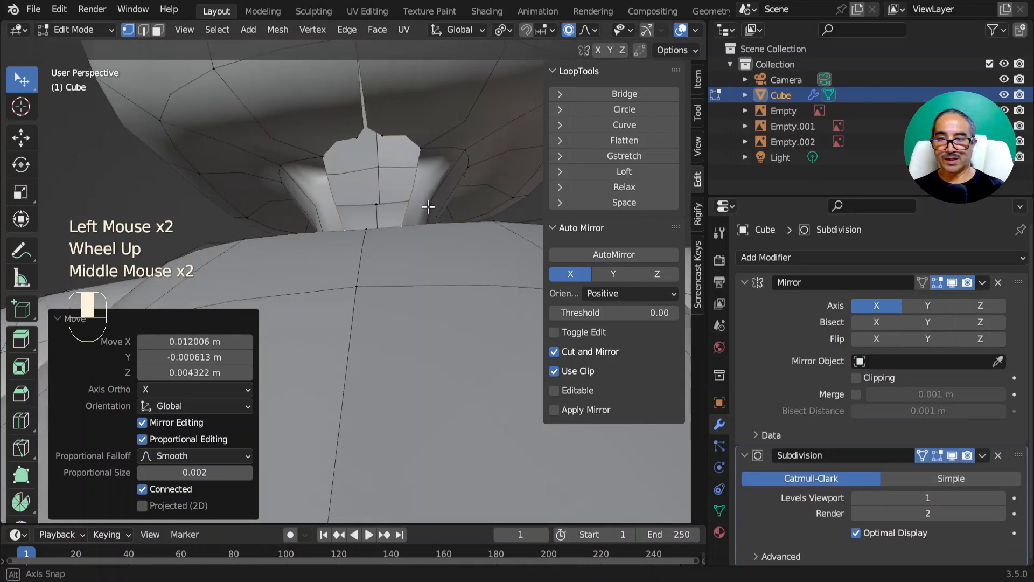
scroll(437, 235, "up", 2)
key("e")
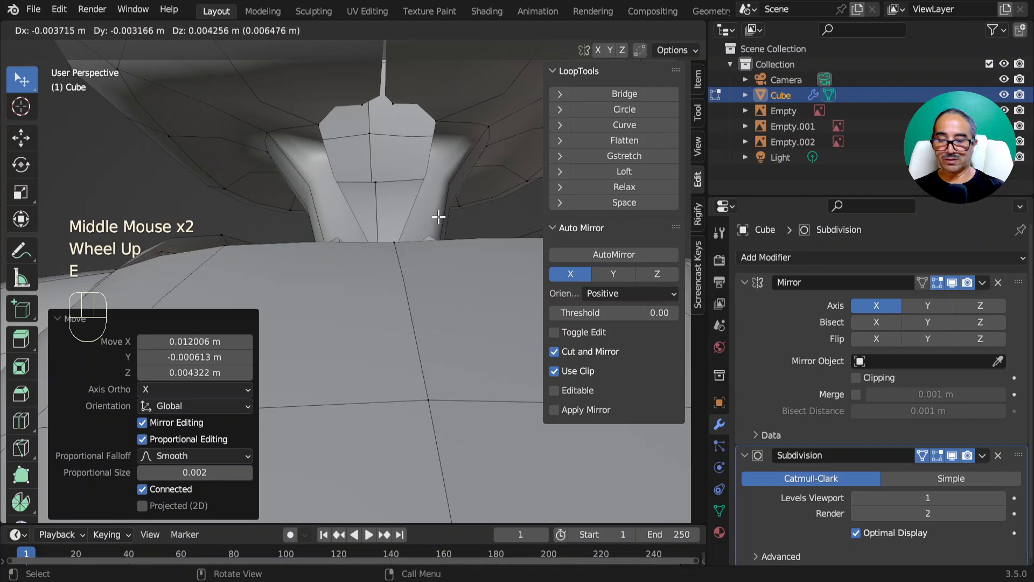
left_click(439, 217)
key("ctrl+z")
mouse_move(462, 213)
middle_mouse_down()
mouse_move(438, 220)
mouse_move(458, 220)
middle_mouse_up()
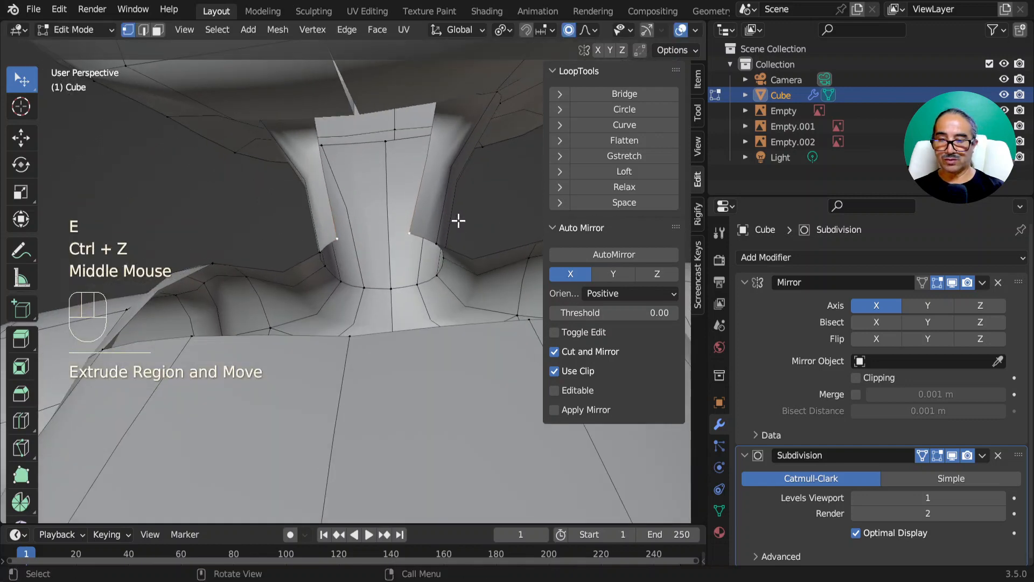
key("e")
left_click(453, 217)
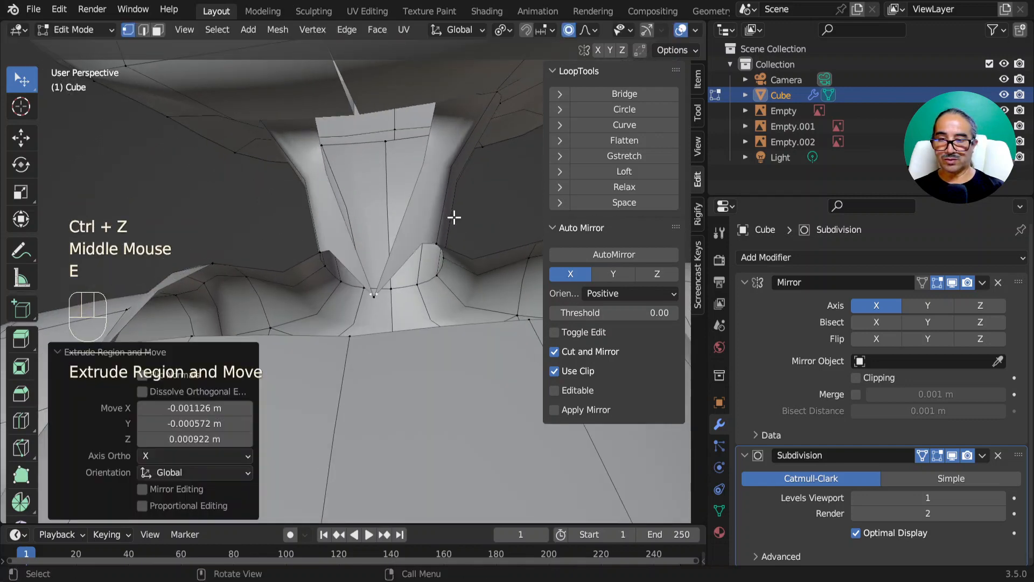
key("g")
right_click(414, 272)
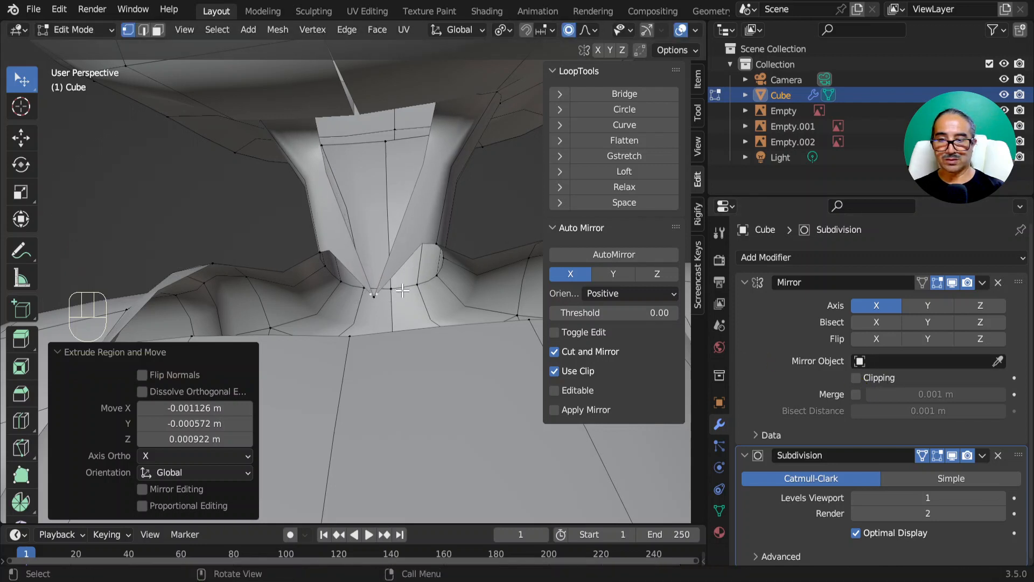
key("ctrl+z")
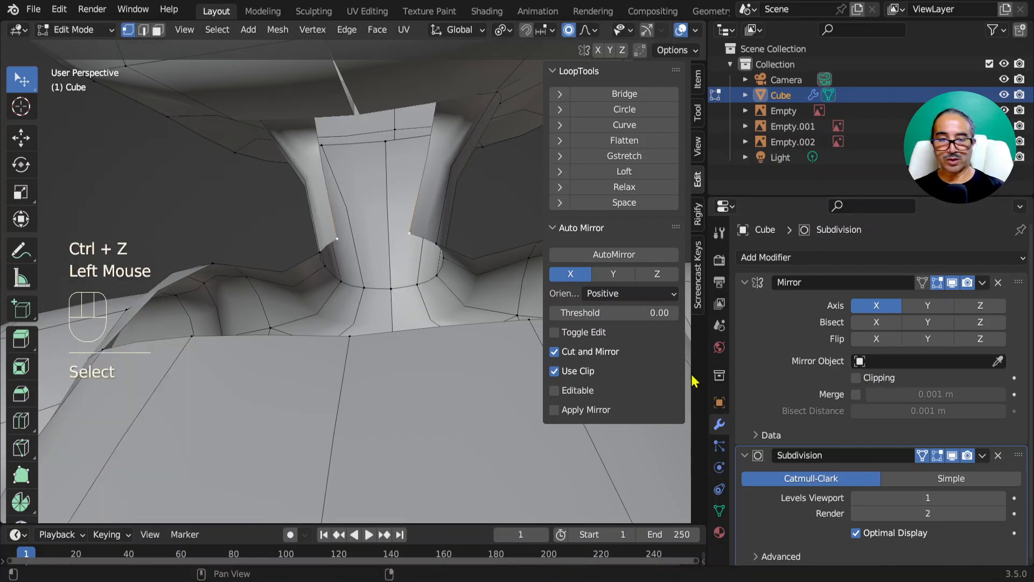
Turn off the Subdivision modifier's on-cage display and move the lowest neck vertex away from the centre line.
left_click(921, 458)
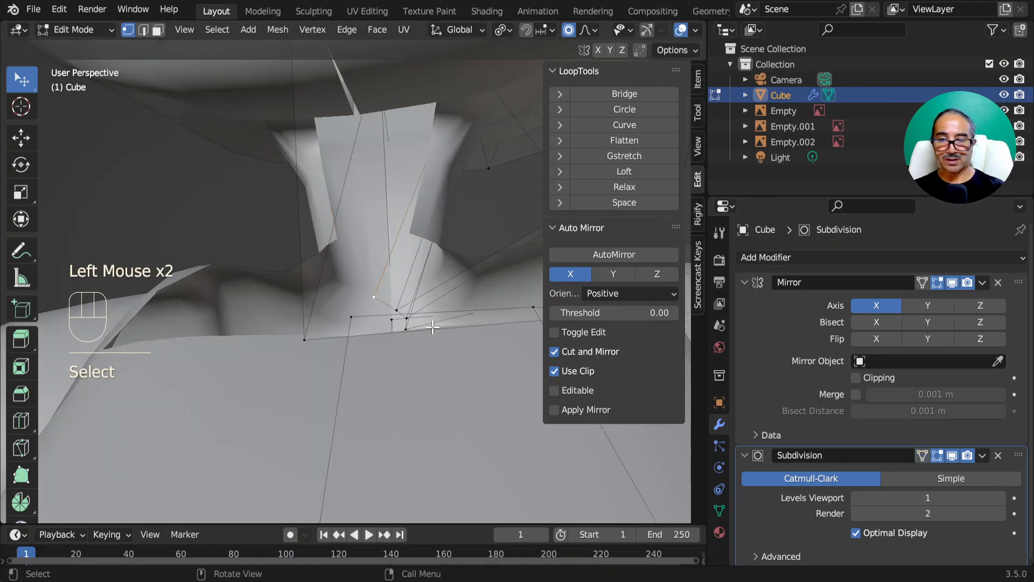
mouse_move(432, 327)
middle_mouse_down()
mouse_move(358, 316)
mouse_move(377, 345)
mouse_move(371, 356)
mouse_move(346, 341)
mouse_move(434, 347)
mouse_move(426, 340)
middle_mouse_up()
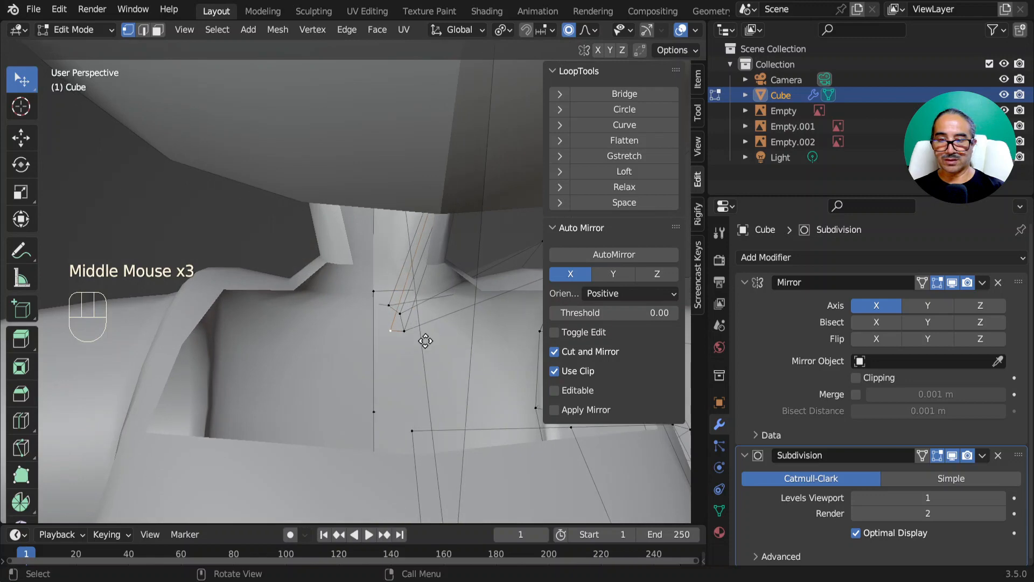
key("g")
left_click(432, 341)
left_click(424, 338)
key("g")
left_click(444, 331)
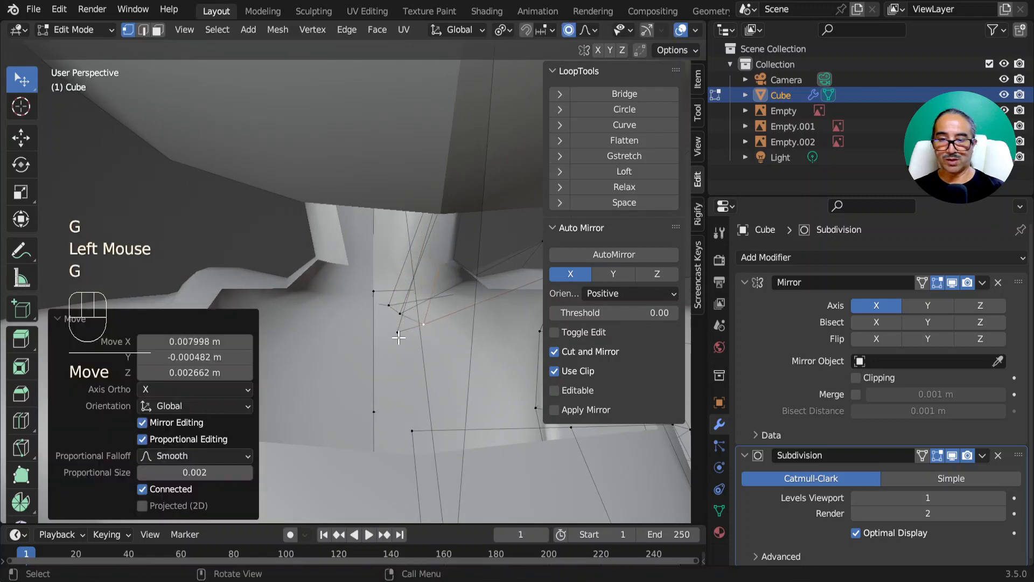
Move the other stray lower neck vertex outward and turn the Subdivision modifier's on-cage display back on.
left_click(398, 337)
key("g")
left_click(436, 344)
mouse_move(436, 344)
middle_mouse_down()
mouse_move(411, 314)
mouse_move(361, 324)
mouse_move(433, 348)
middle_mouse_up()
left_click(923, 457)
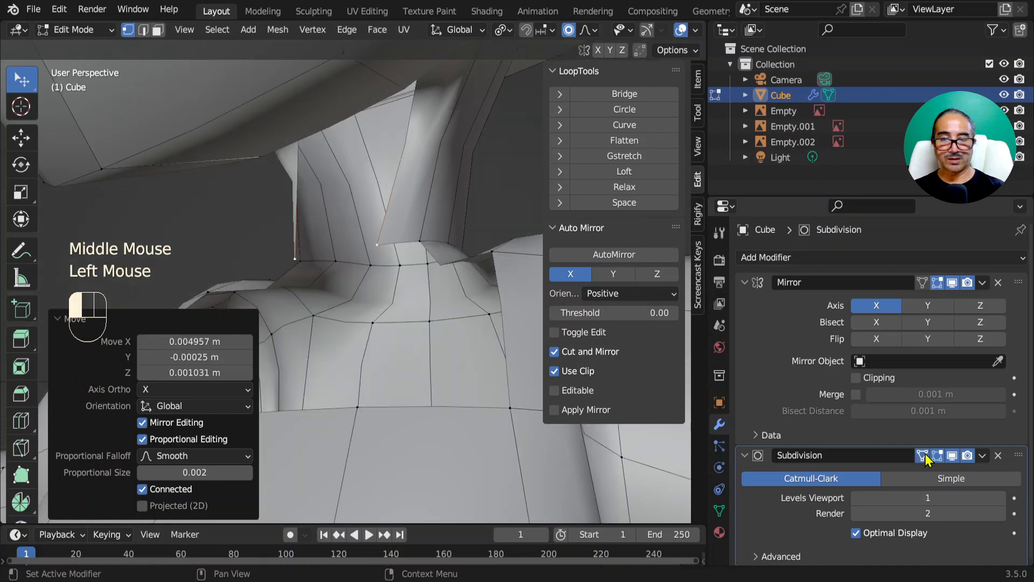
Extrude the neck opening's lower corner vertex to the centre line, enabling Clipping and Merge in the Mirror modifier.
middle_click_drag(362, 286, 429, 269)
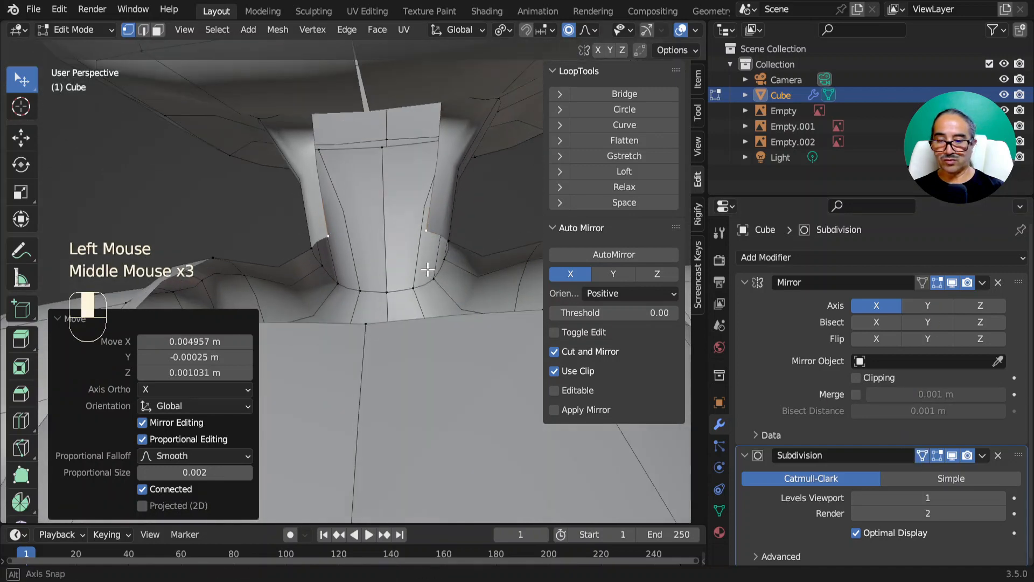
key("e")
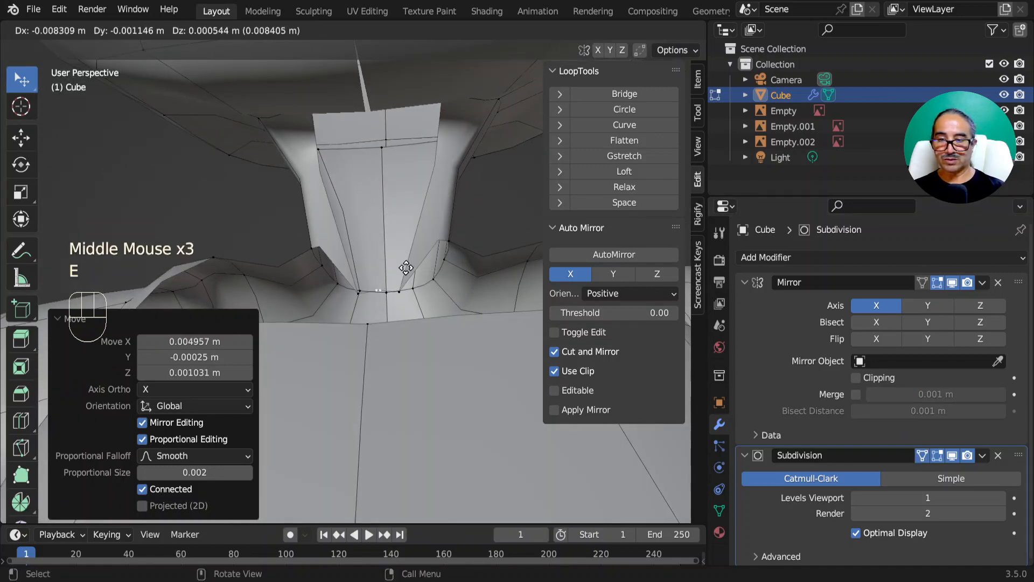
left_click(405, 268)
left_click(855, 378)
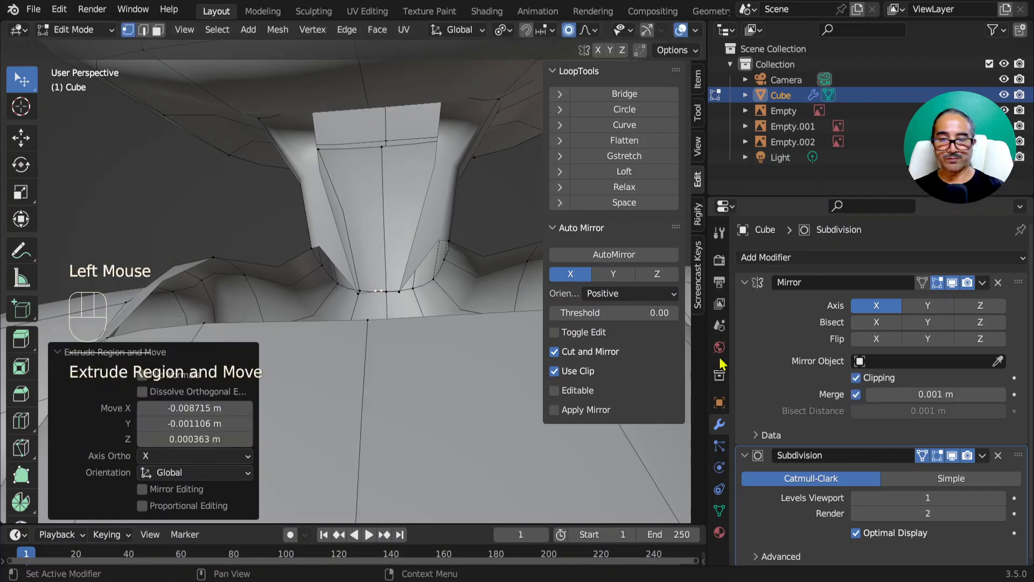
key("g")
left_click(405, 299)
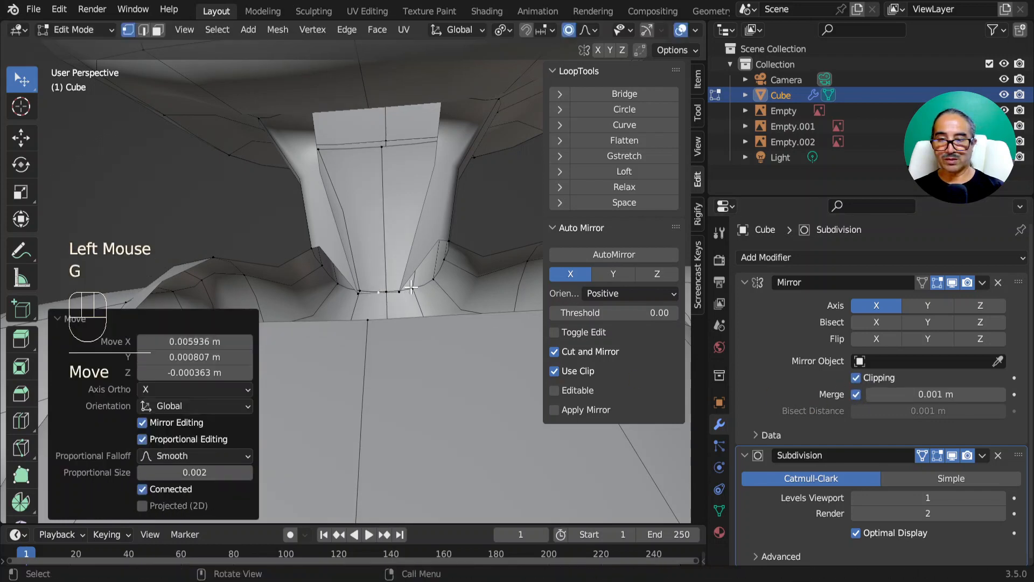
Fill the open front of the neck with faces, starting from its side edge in edge select mode.
middle_click_drag(411, 175, 177, 53)
left_click(144, 30)
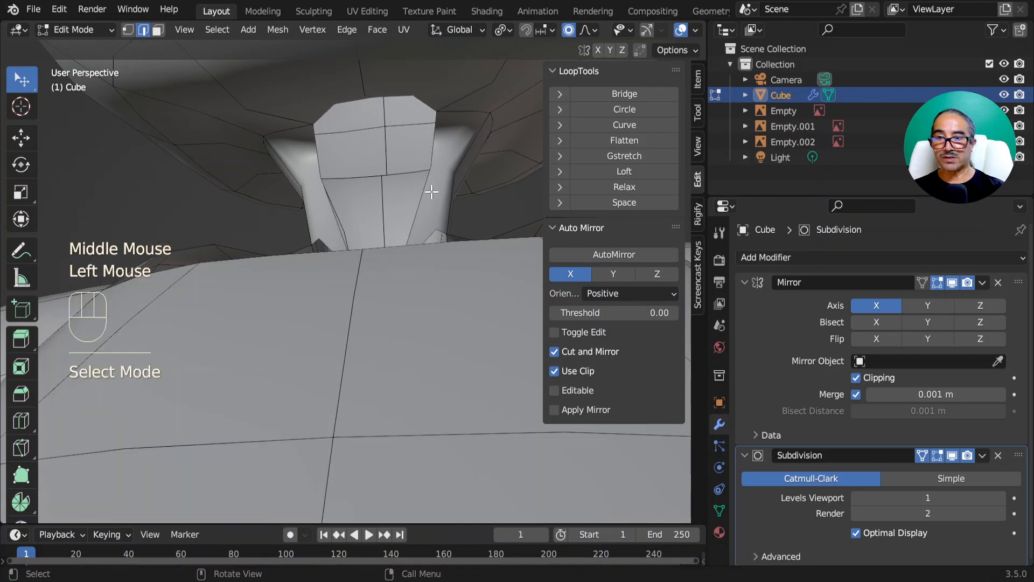
left_click(430, 177)
key("f")
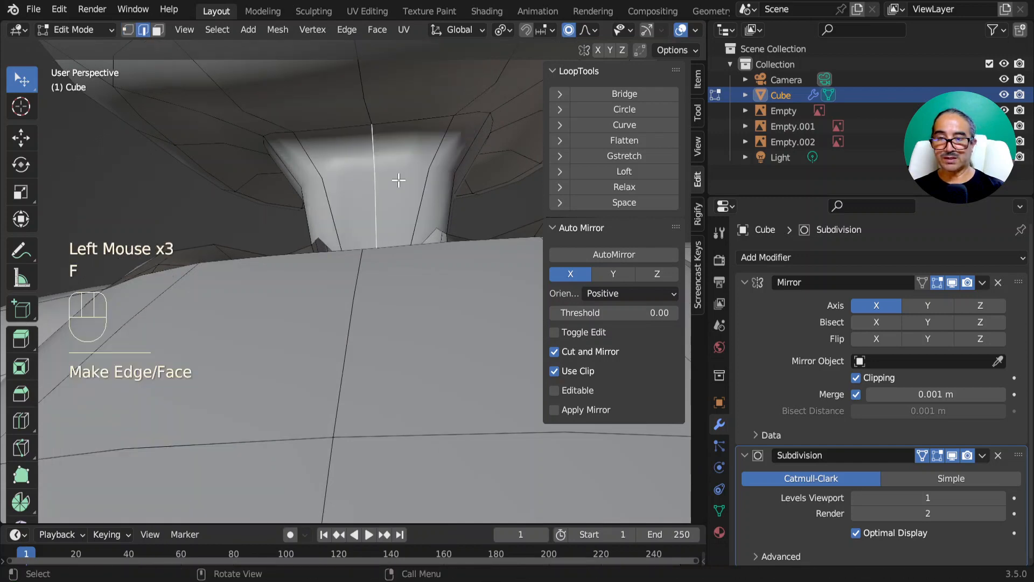
scroll(415, 197, "down", 1)
middle_click_drag(431, 215, 786, 258)
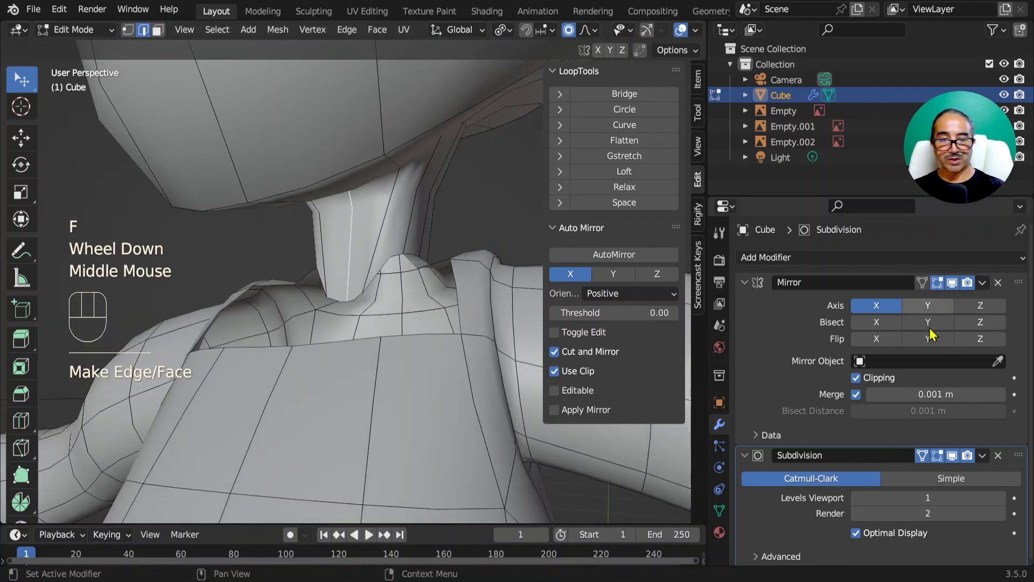
Reveal the hidden faces of the chest and check the seam where they meet the neck base.
key("alt+h")
middle_click_drag(388, 282, 232, 364)
scroll(270, 350, "up", 1)
left_click(128, 30)
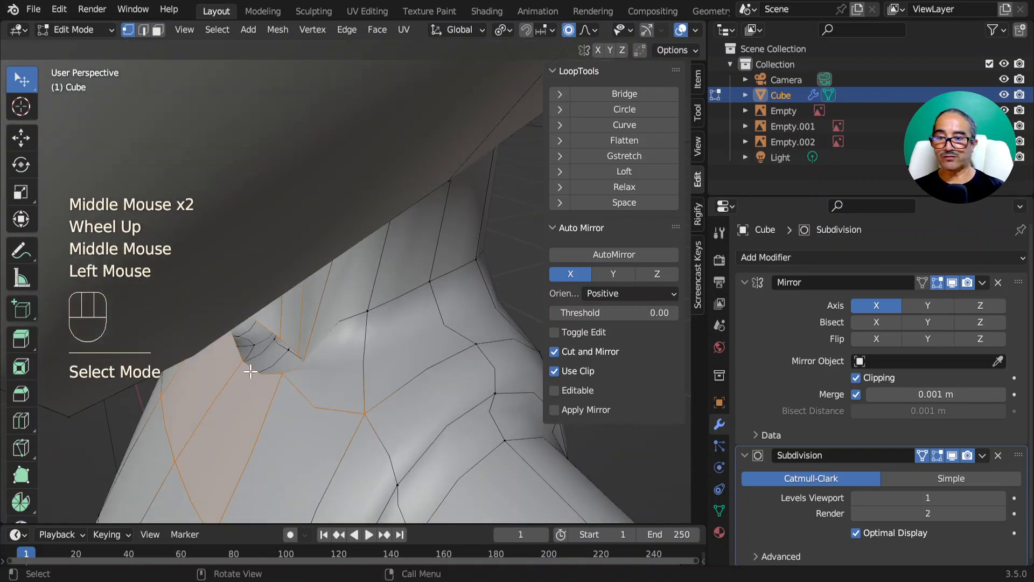
left_click(287, 341)
middle_click_drag(287, 342, 369, 342)
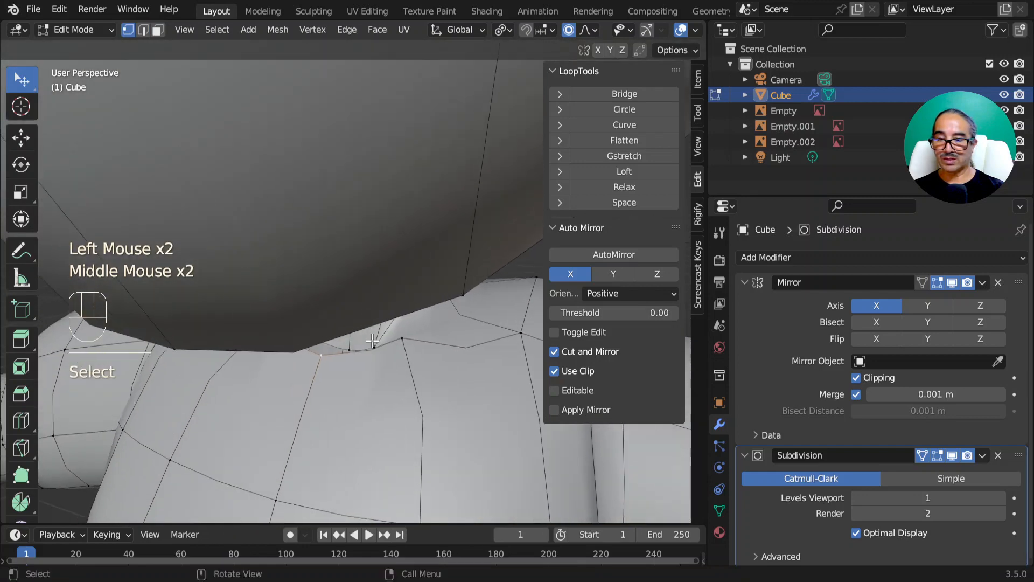
scroll(369, 342, "up", 1)
left_click(143, 30)
middle_click_drag(337, 280, 399, 218)
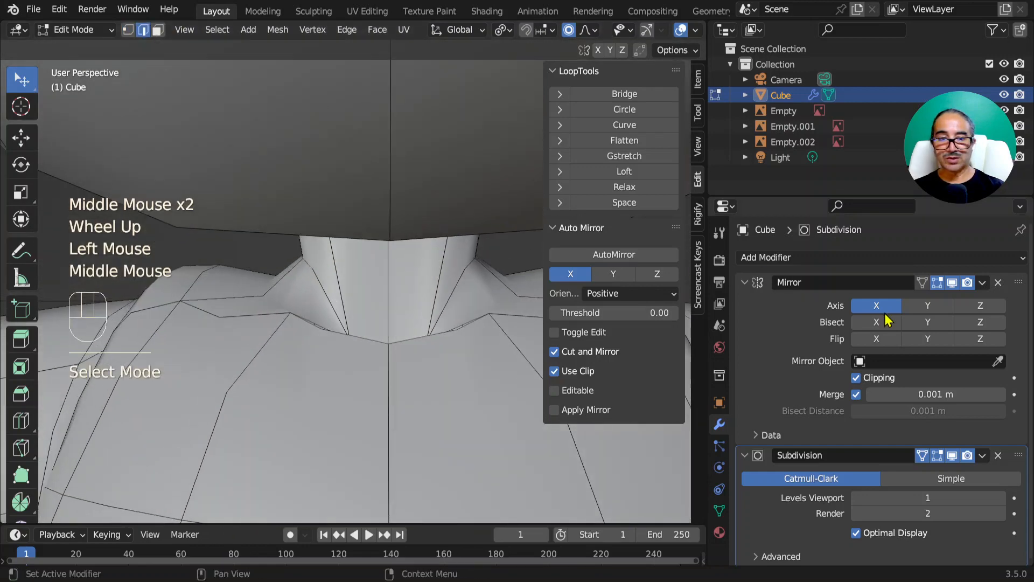
Examine the neck seam on the half mesh by temporarily turning off the Mirror modifier's edit-mode display.
left_click(936, 284)
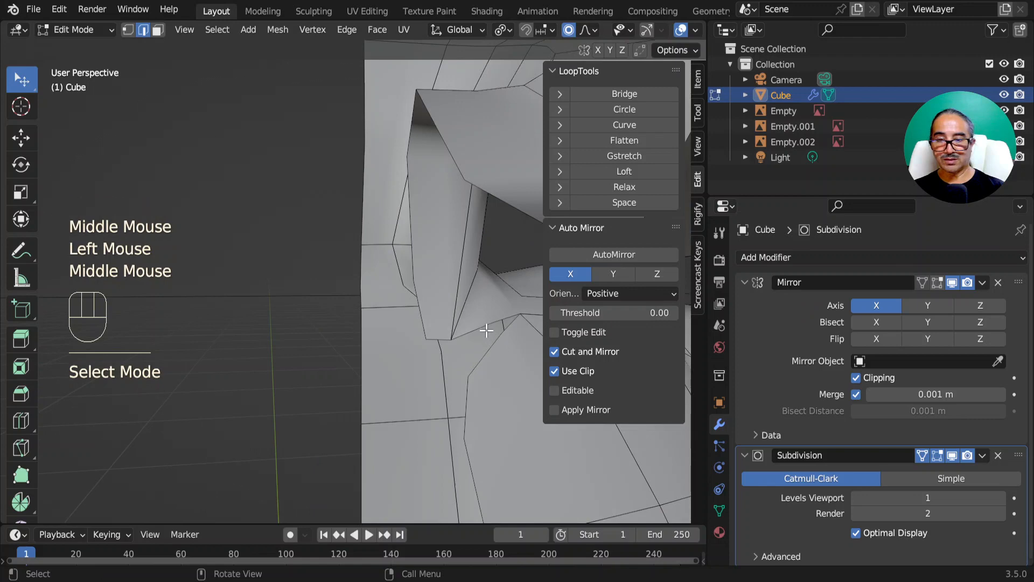
left_click(486, 330)
middle_click_drag(487, 330, 445, 371)
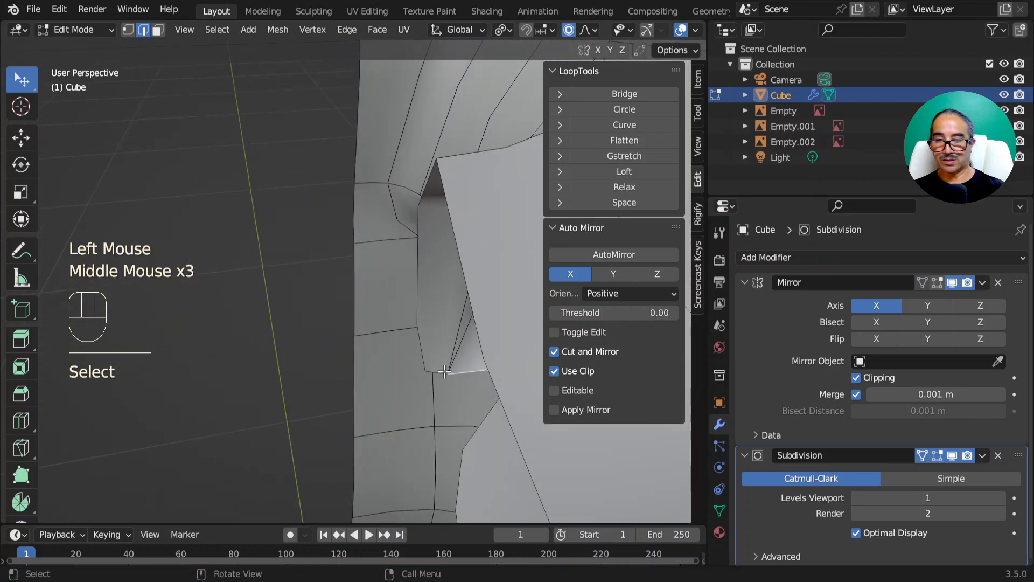
left_click(938, 282)
Move the upper chest edge below the neck about 0.013 m forward and 0.017 m down to widen the gap.
scroll(330, 309, "down", 1)
scroll(330, 309, "down", 1)
middle_click_drag(330, 309, 284, 261)
scroll(277, 365, "up", 1)
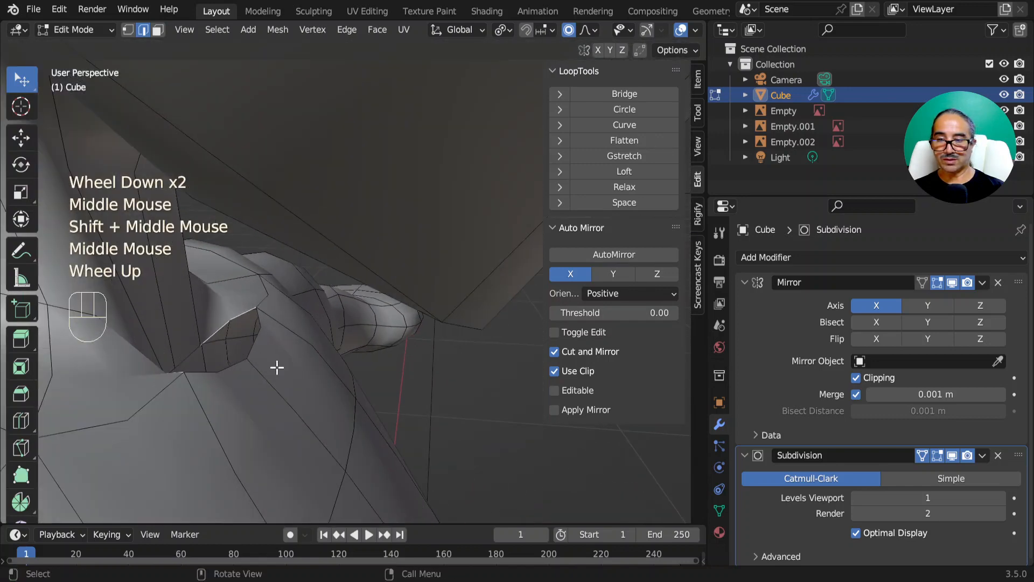
left_click(266, 383)
key("g")
left_click(310, 430)
Maximize the viewport and raise the front edge at the neck base about 0.022 m.
middle_click_drag(307, 425, 434, 290)
key("ctrl+space")
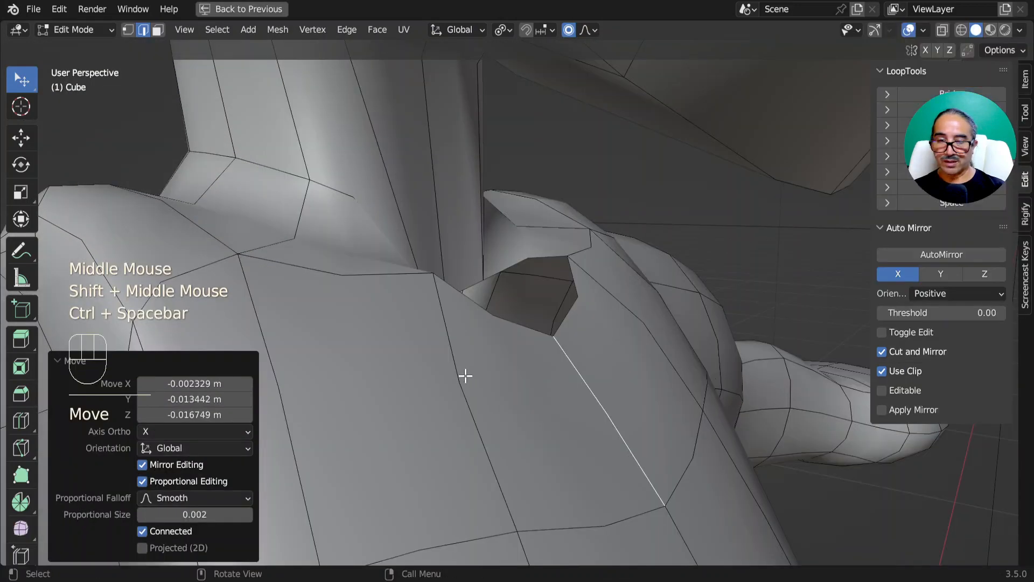
middle_click_drag(464, 376, 393, 316)
left_click(409, 286)
key("g")
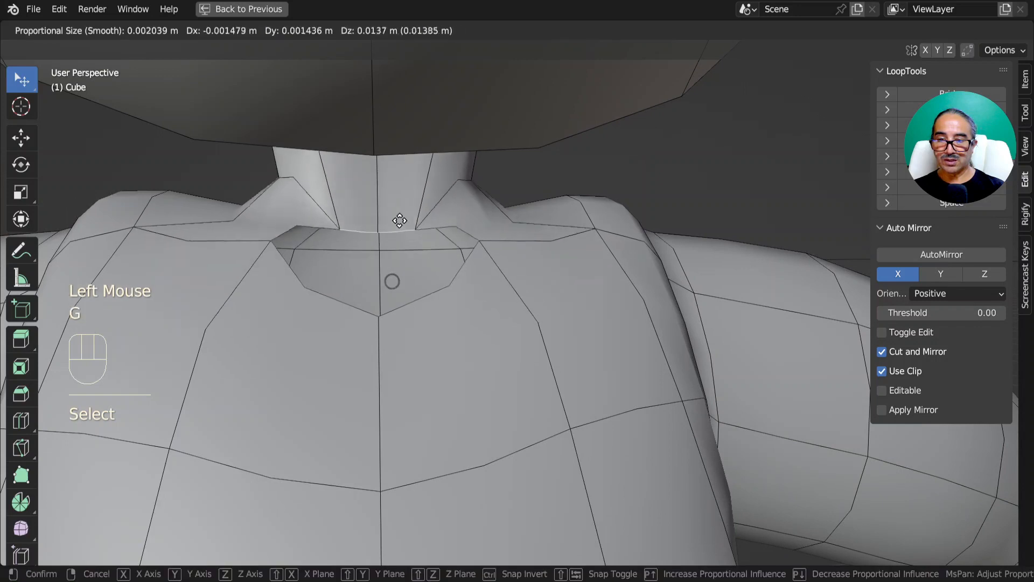
left_click(469, 229)
Extrude the chest opening's side vertex about 0.039 m to the centre line and fill the gap below the neck.
middle_click_drag(475, 231, 429, 260)
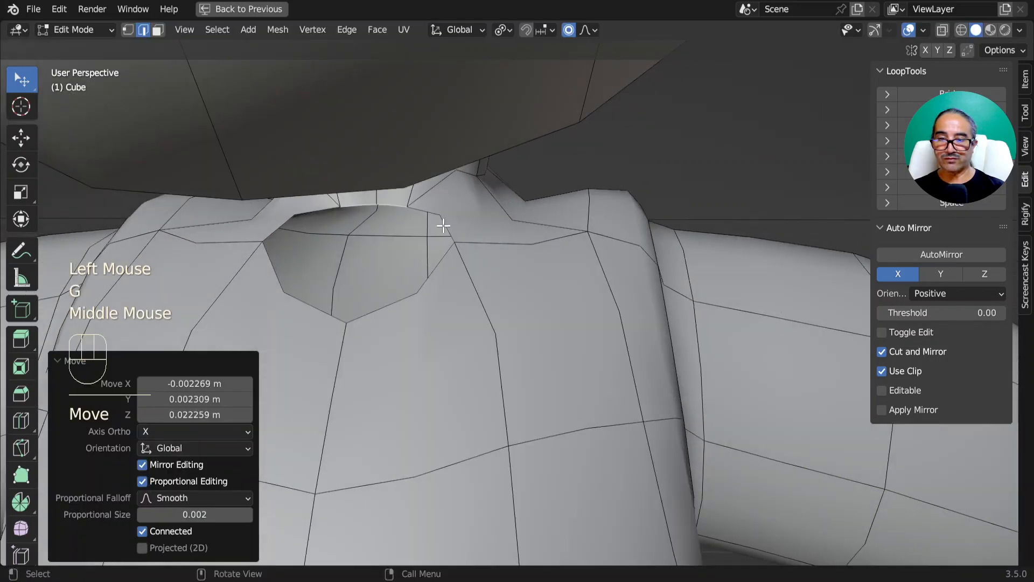
left_click(129, 31)
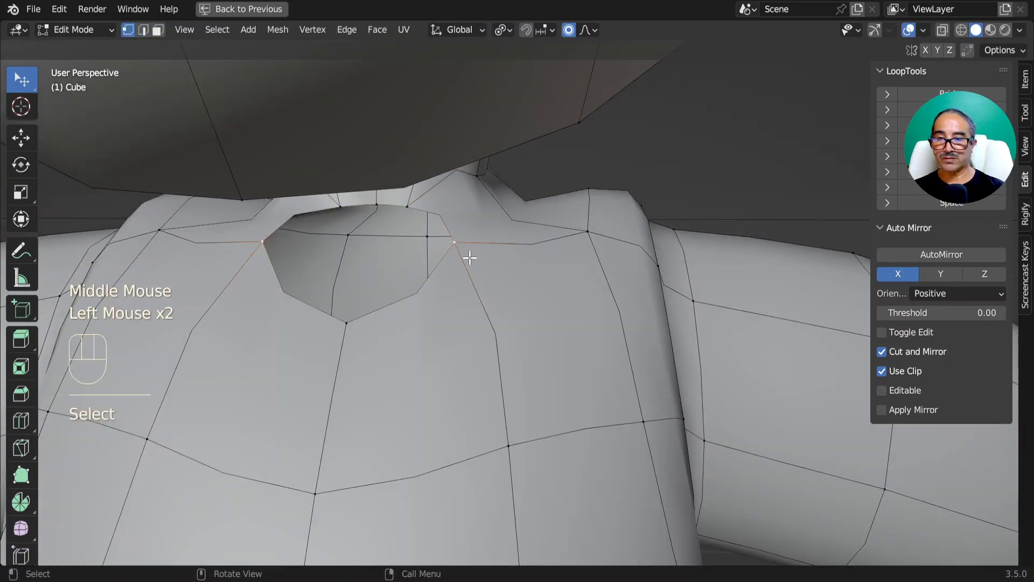
key("e")
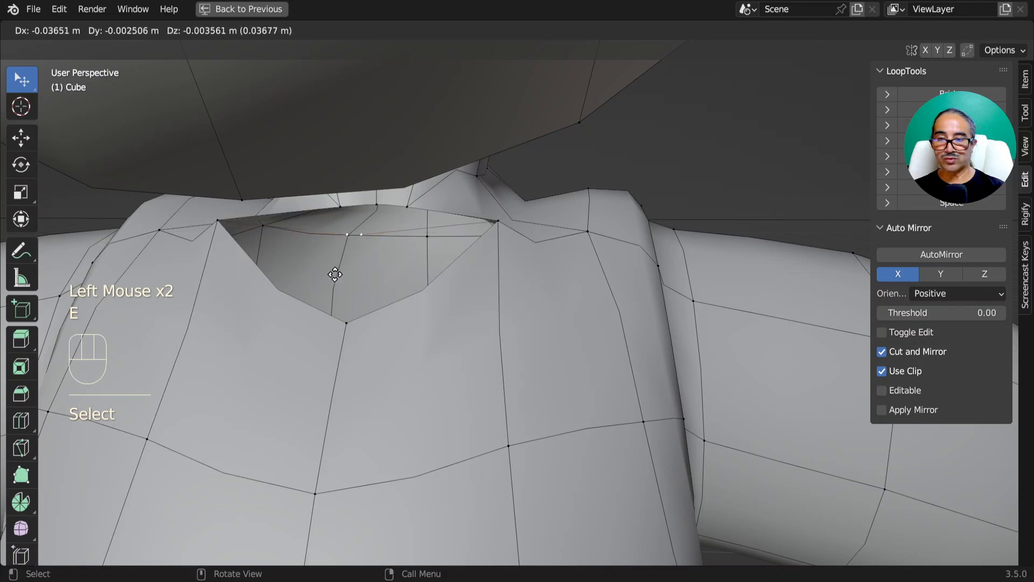
left_click(328, 275)
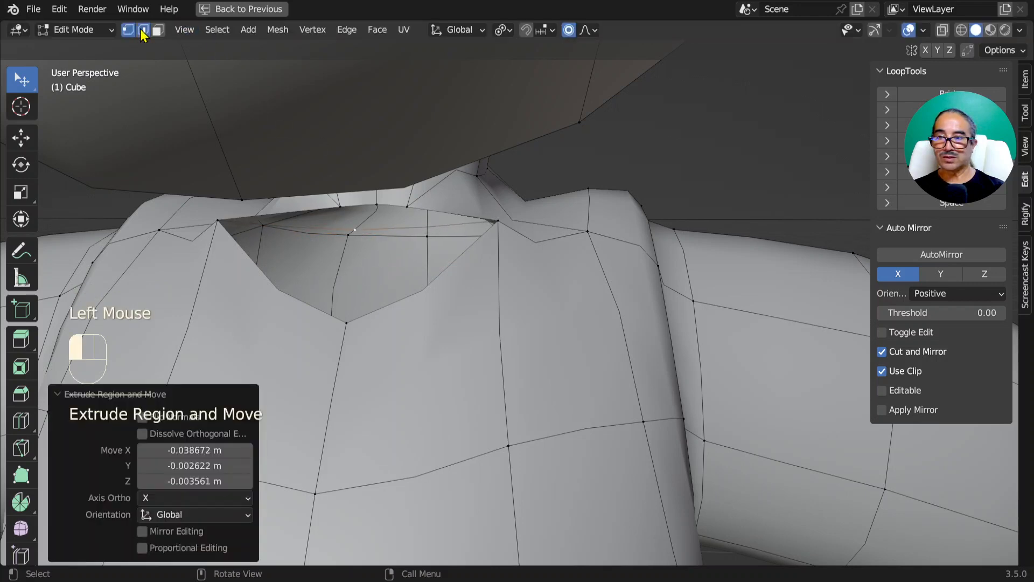
left_click(142, 30)
key("f")
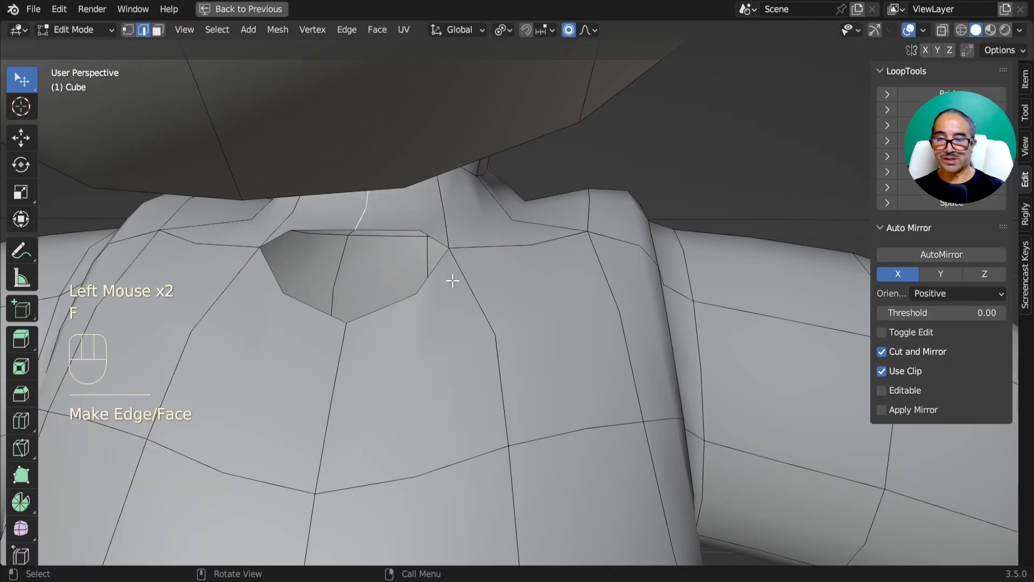
Try to close the hole below the neck by filling from its side edge and joining the chest's centre vertex to the neck's.
left_click(438, 262)
key("f")
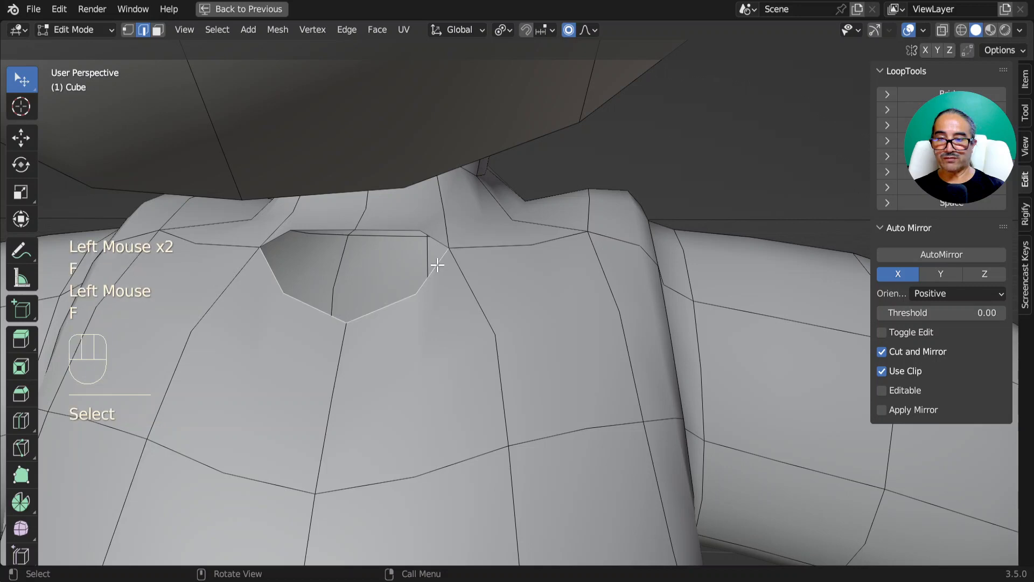
left_click(385, 246)
middle_click_drag(389, 245, 253, 141)
left_click(127, 30)
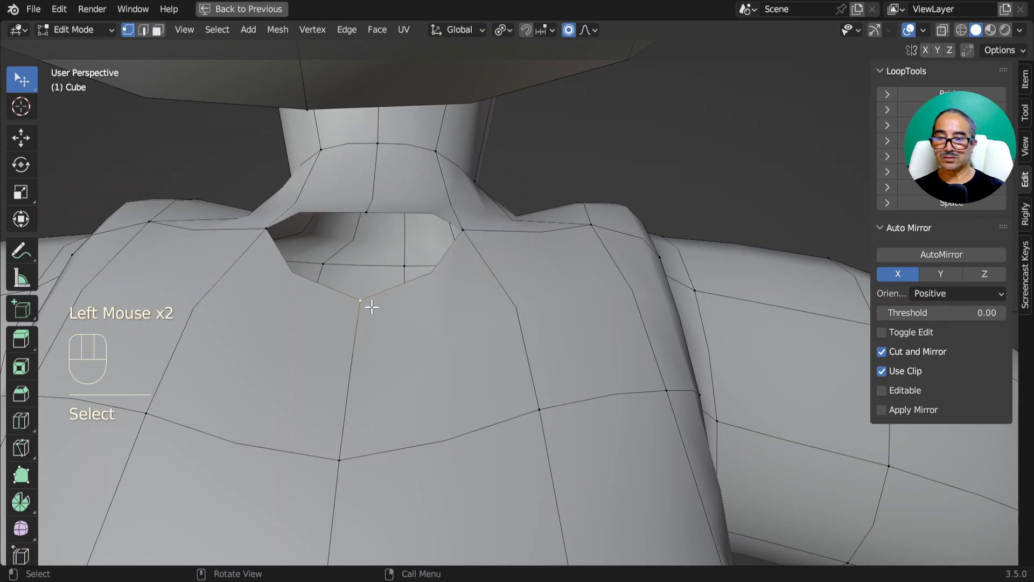
middle_click_drag(371, 306, 335, 292)
left_click(351, 219, "shift")
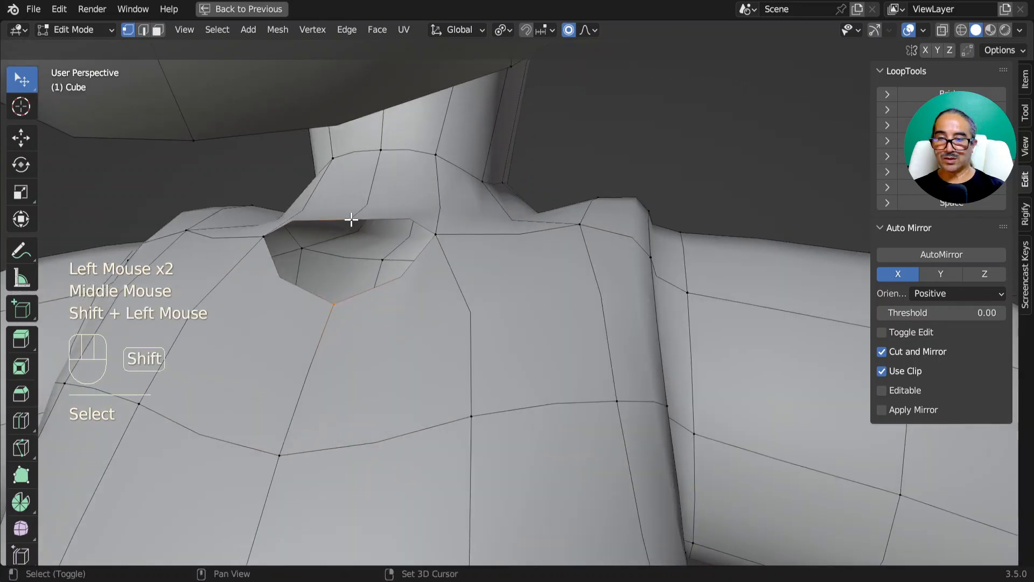
key("f")
middle_click_drag(393, 259, 429, 289)
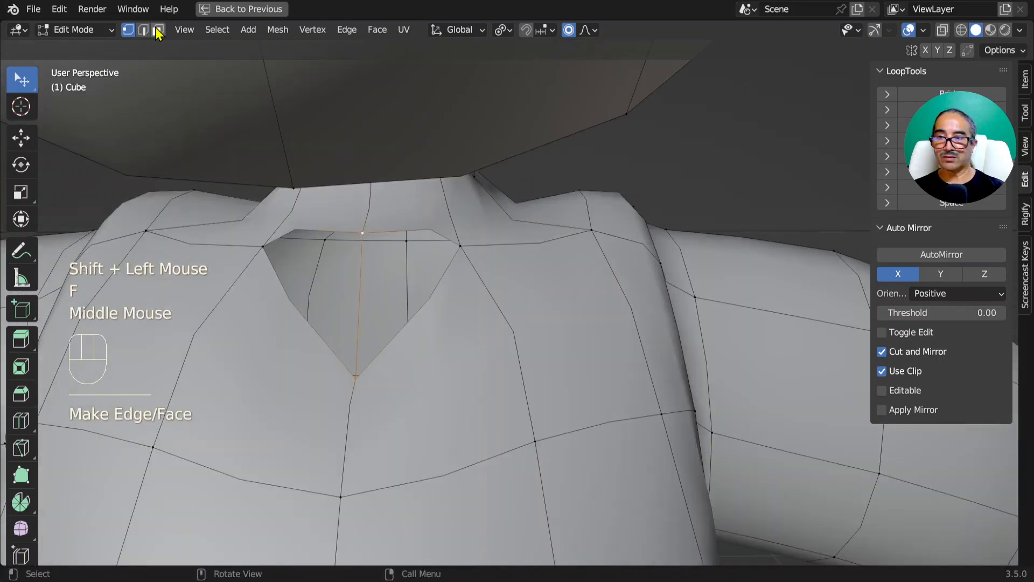
left_click(158, 30)
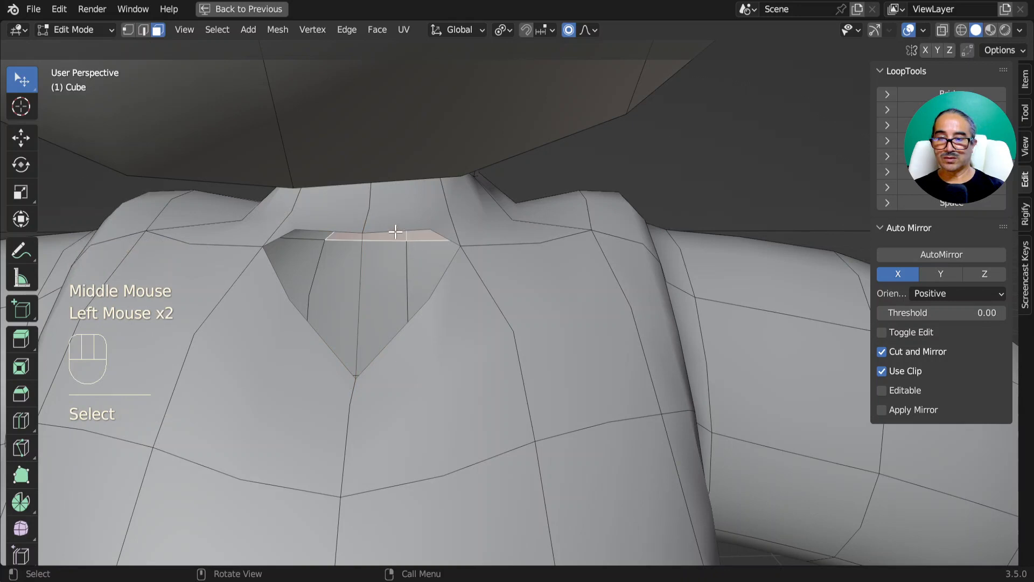
Undo the neck and chest gap repairs back to the state before the faces were filled.
key("ctrl+z")
key("ctrl+z")
key("ctrl+z")
key("ctrl+z")
key("ctrl+z")
key("ctrl+z")
key("ctrl+z")
key("ctrl+z")
key("ctrl+z")
key("ctrl+z")
key("ctrl+z")
key("ctrl+z")
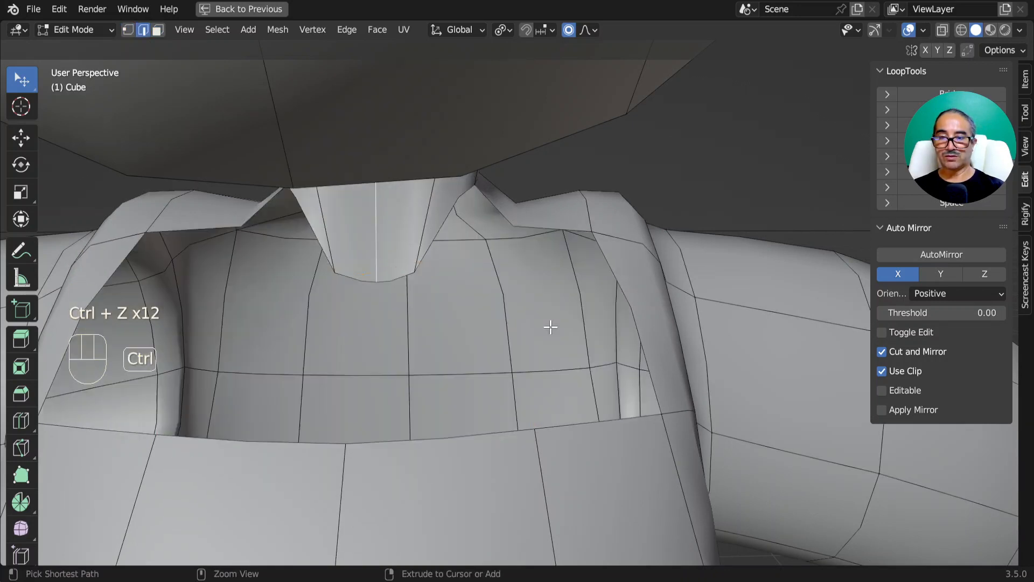
key("ctrl+z")
key("ctrl+z")
key("ctrl+z")
key("ctrl+z")
key("ctrl+z")
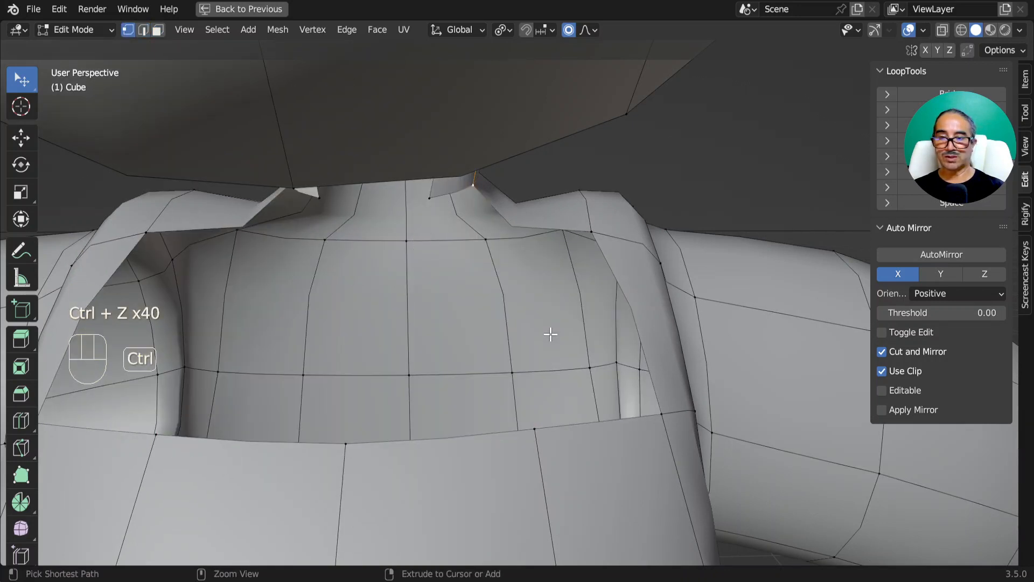
Reveal all hidden faces of the body mesh in Edit Mode.
scroll(550, 334, "down", 1, "ctrl")
scroll(550, 334, "down", 2)
middle_click_drag(551, 334, 533, 340)
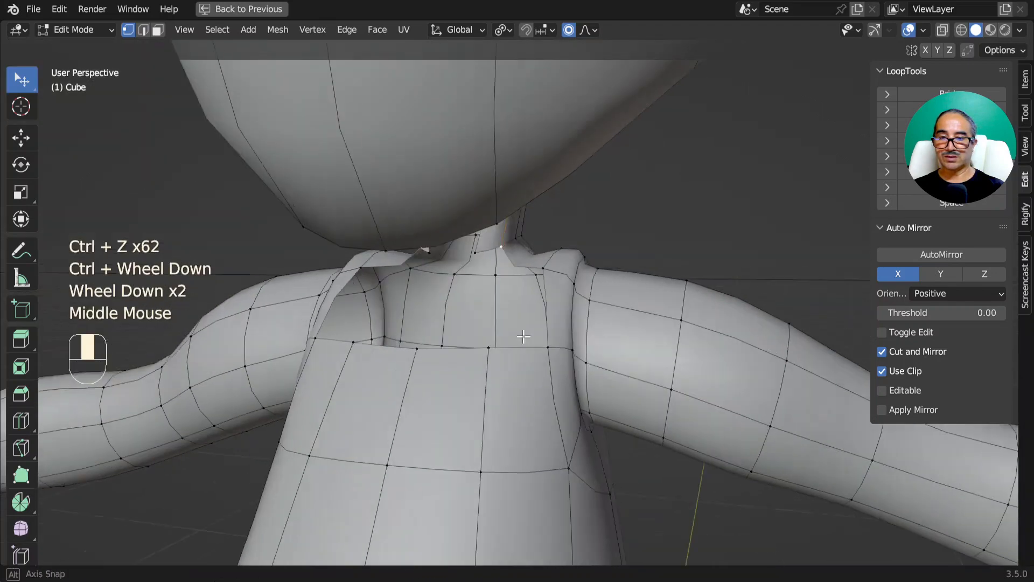
key("Tab")
scroll(538, 333, "down", 2)
scroll(547, 324, "down", 2)
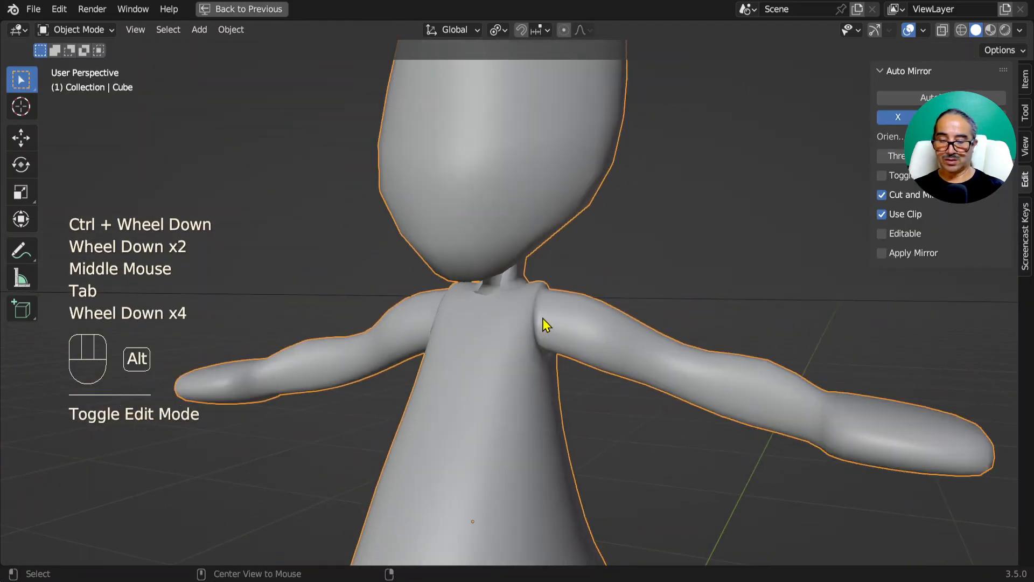
key("alt+h")
middle_click_drag(526, 319, 469, 202)
scroll(470, 325, "up", 2)
scroll(471, 324, "up", 1)
key("Tab")
key("alt+h")
scroll(467, 282, "up", 2)
Extrude the vertex at the base of the neck's front gap about 0.011 m towards the centre line and raise it along Z.
left_click(418, 198)
key("e")
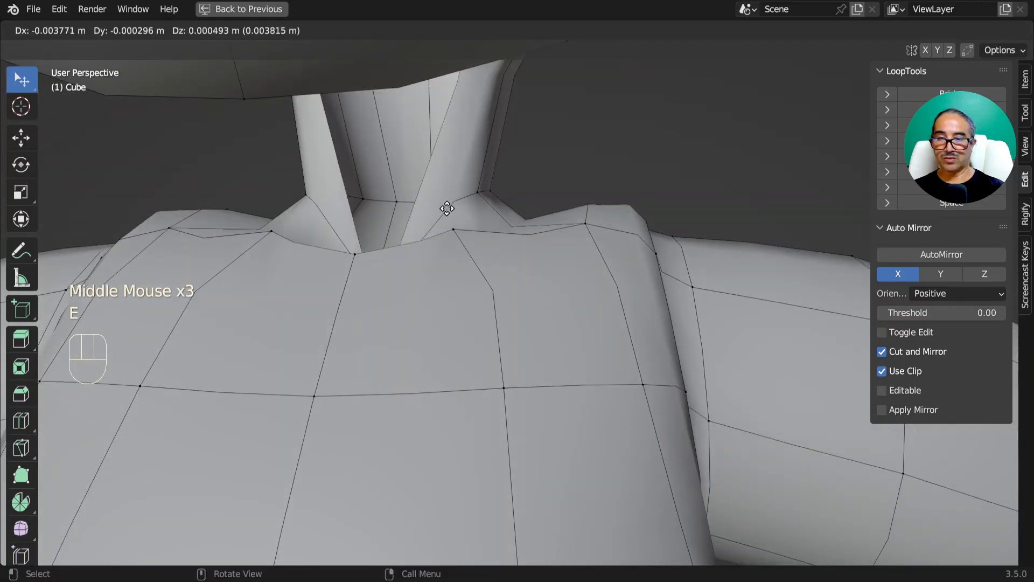
left_click(429, 186)
key("g")
key("z")
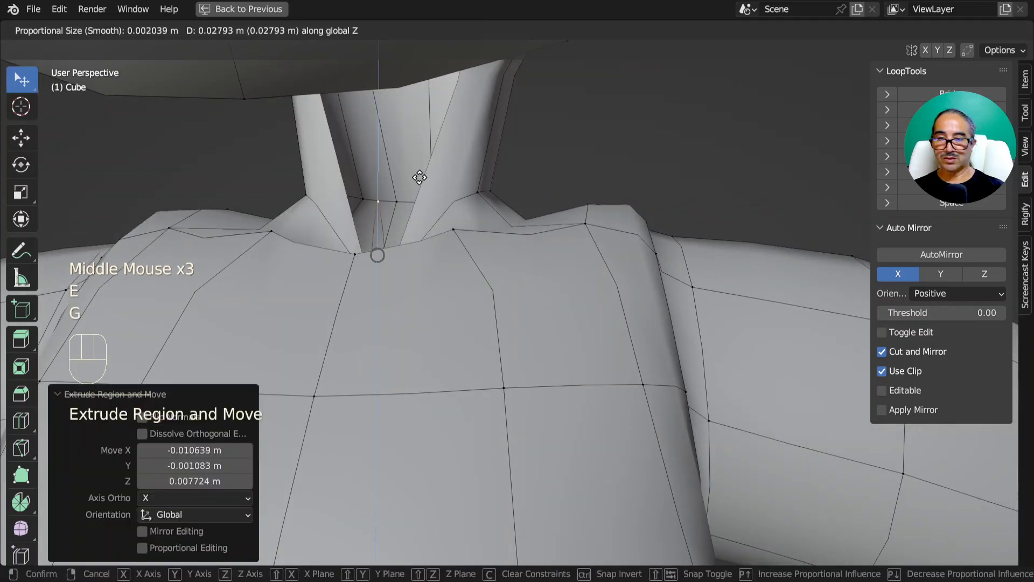
scroll(419, 178, "down", 1)
left_click(428, 210)
Fill the open gap at the front of the neck and its base with new faces.
middle_click_drag(432, 217, 228, 70)
left_click(143, 31)
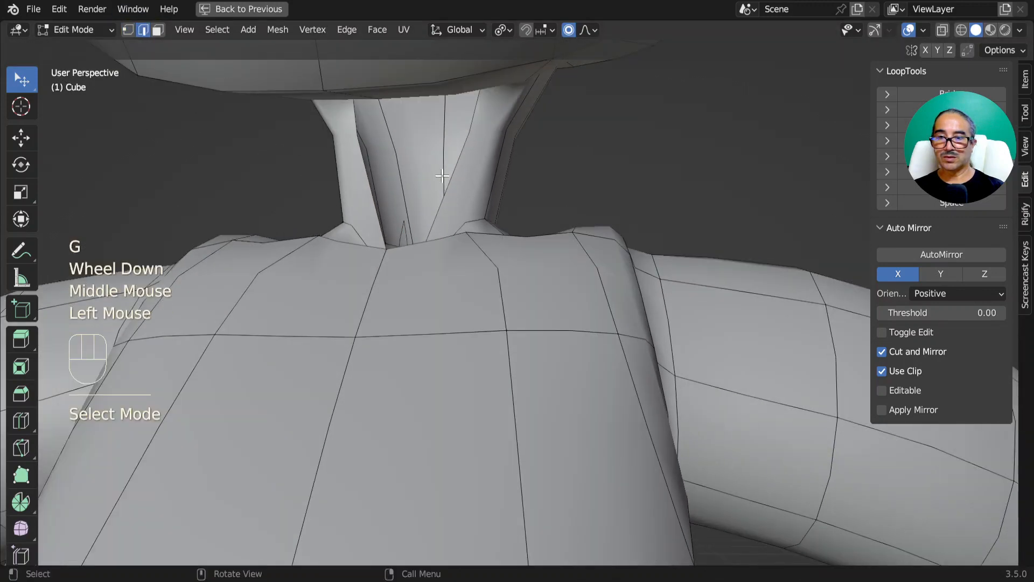
key("f")
middle_click_drag(423, 183, 394, 271)
left_click(428, 263)
key("f")
scroll(412, 261, "down", 1)
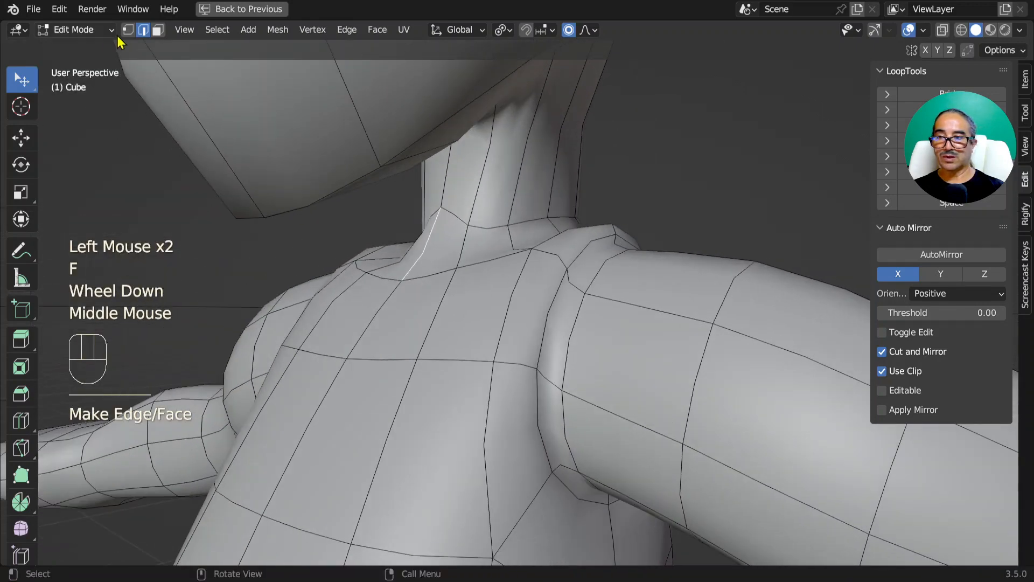
Lower the neck base's front centre vertex along Z and raise the chest rim's centre vertex about 0.015 m.
left_click(128, 30)
double_click(435, 208)
key("g")
key("z")
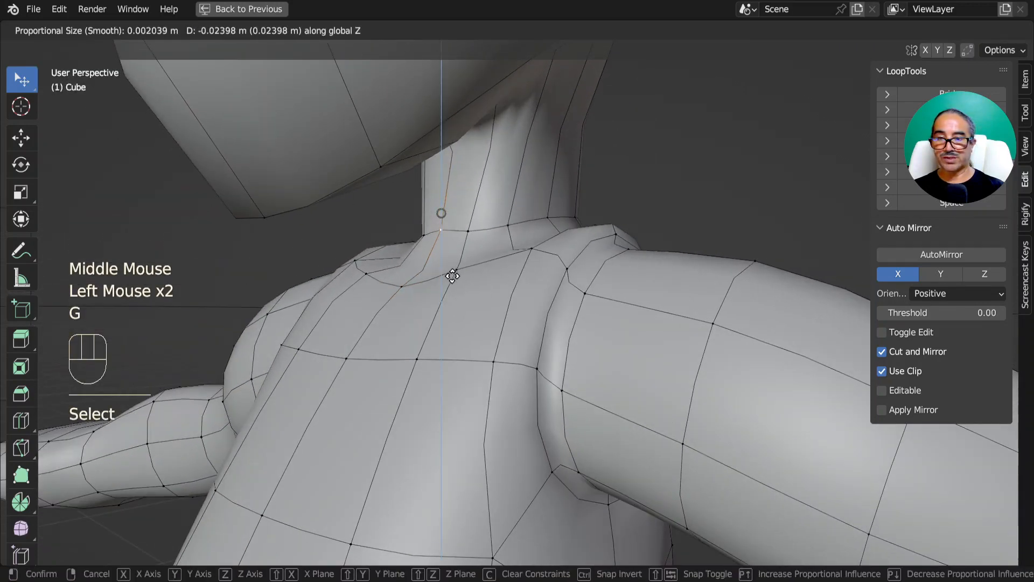
left_click(449, 356)
left_click(399, 297)
key("g")
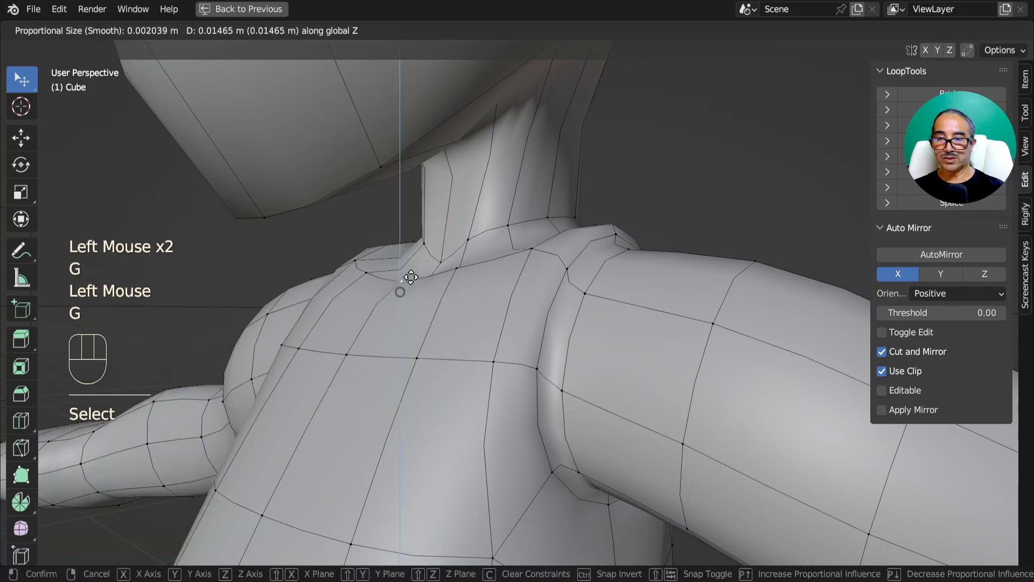
left_click(406, 278)
Adjust the height of the chest rim's front vertices and raise the neck base's front centre vertex 0.0261 m along Z.
left_click(482, 291)
middle_click_drag(482, 291, 554, 293)
key("g")
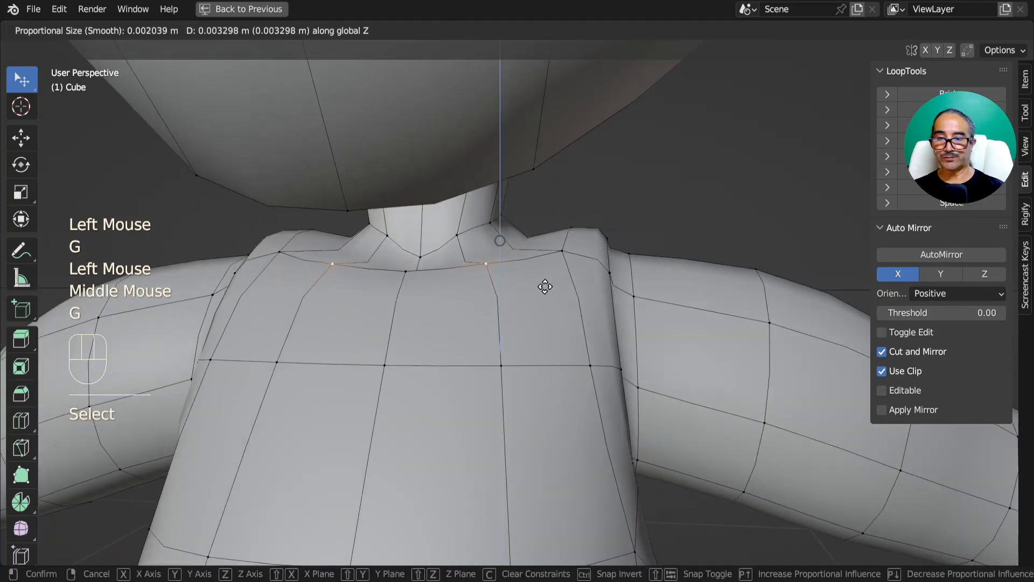
left_click(411, 267)
left_click(421, 259)
key("g")
left_click(422, 199)
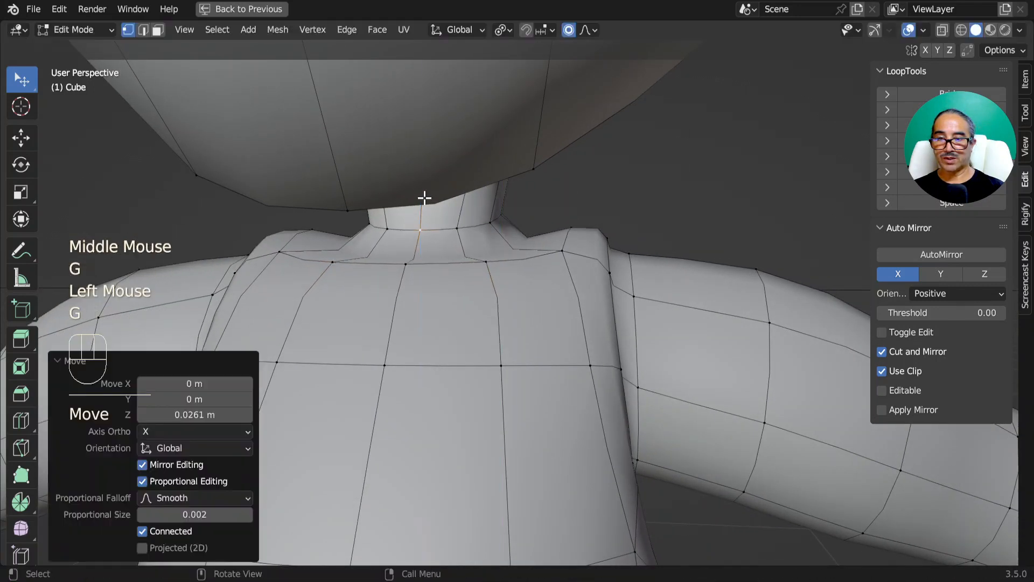
Move the vertices at the back of the neck base forward by about 0.026 m.
scroll(559, 267, "down", 1)
middle_click_drag(558, 268, 603, 210)
scroll(616, 270, "down", 3)
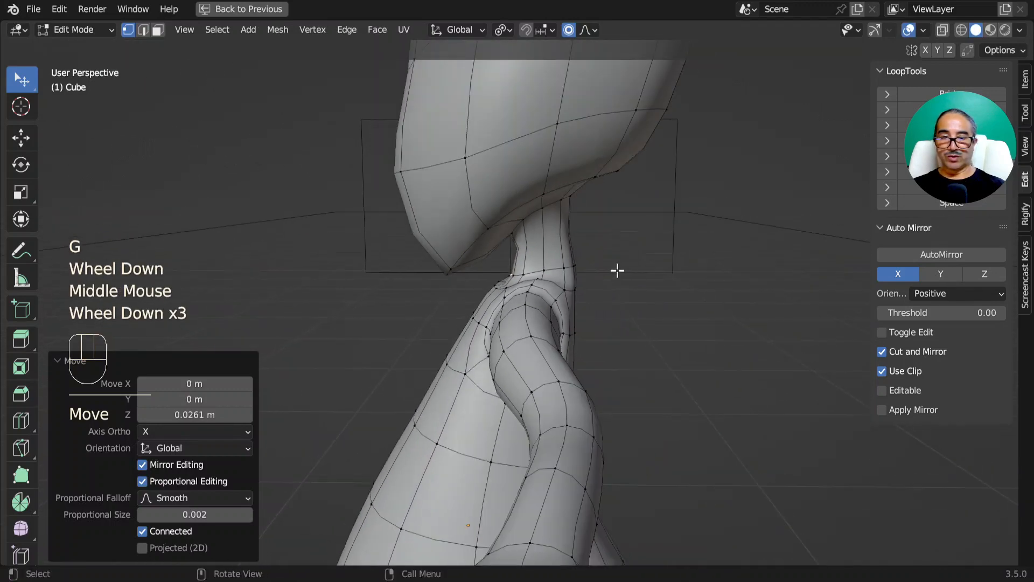
middle_click_drag(616, 270, 596, 256)
scroll(465, 285, "up", 2)
left_click(579, 257)
left_click(566, 250)
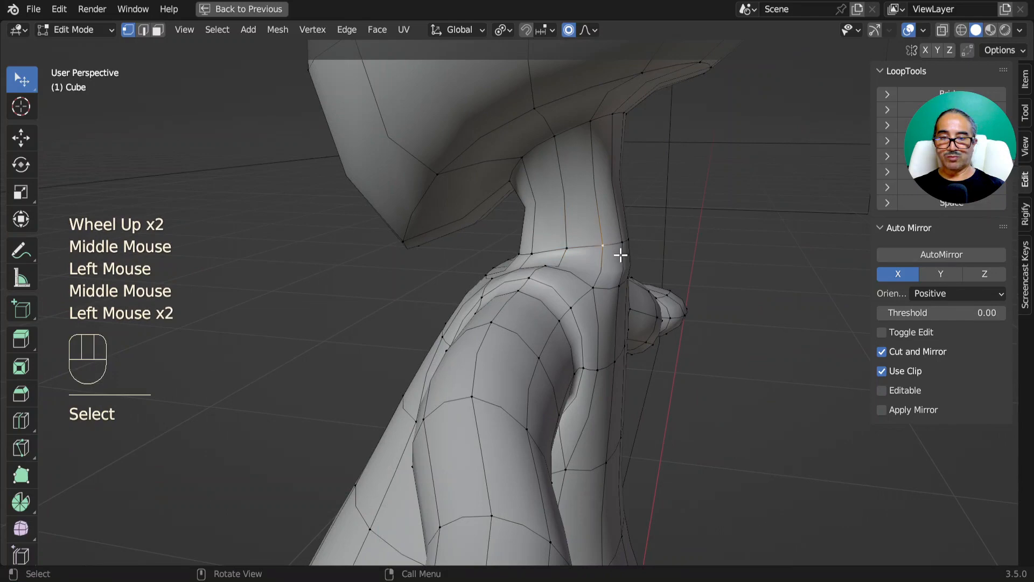
key("g")
left_click(623, 248)
key("g")
left_click(624, 238)
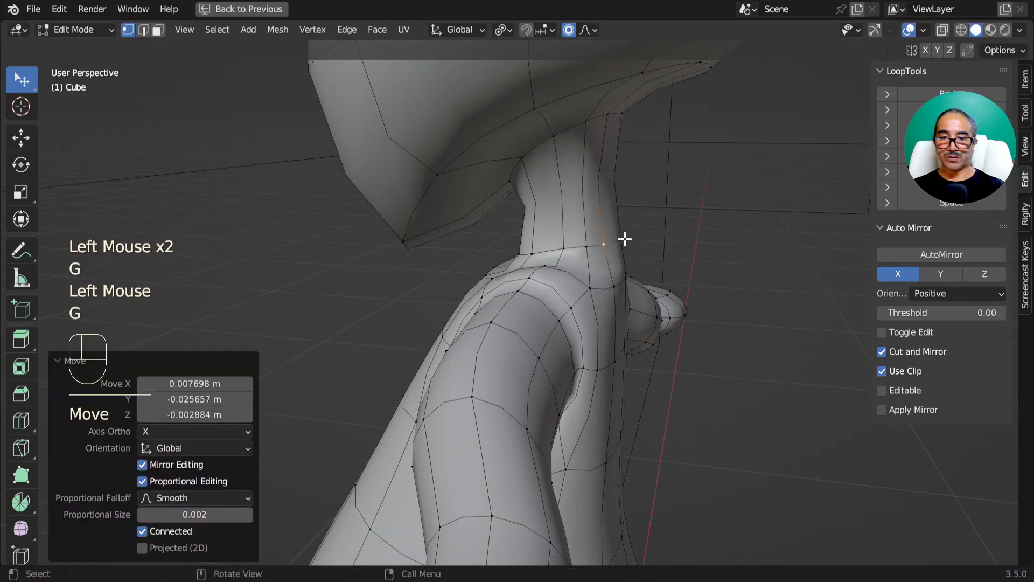
Move the back centre vertex of the neck base about 0.012 m further forward.
left_click(624, 241)
key("g")
left_click(674, 259)
middle_click_drag(674, 259, 580, 295)
scroll(553, 319, "down", 1)
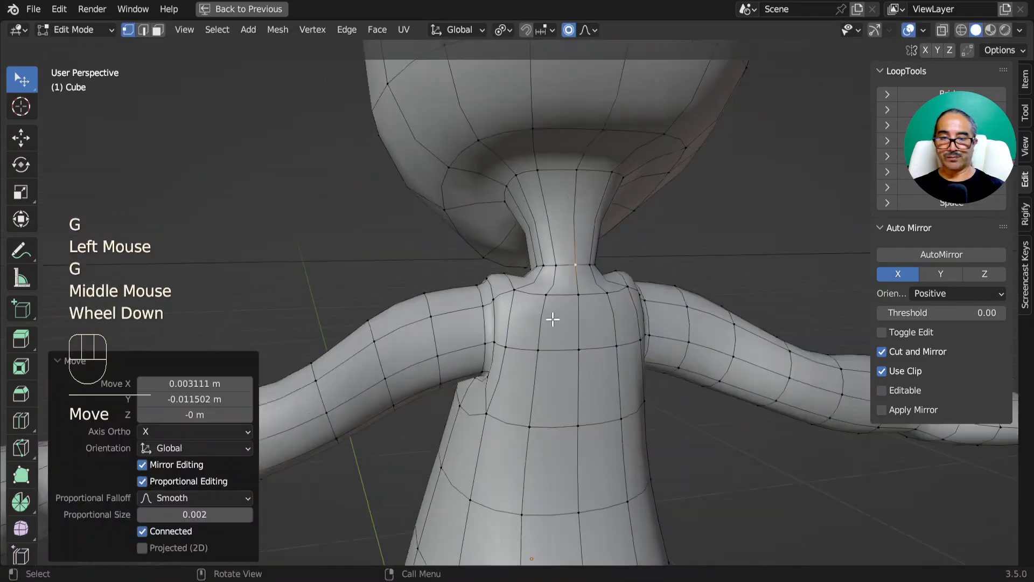
Select the four faces at the fingertip end of the hand in face selection mode.
key("Tab")
scroll(516, 345, "down", 1)
middle_click_drag(516, 345, 495, 319)
scroll(494, 319, "up", 2)
key("Tab")
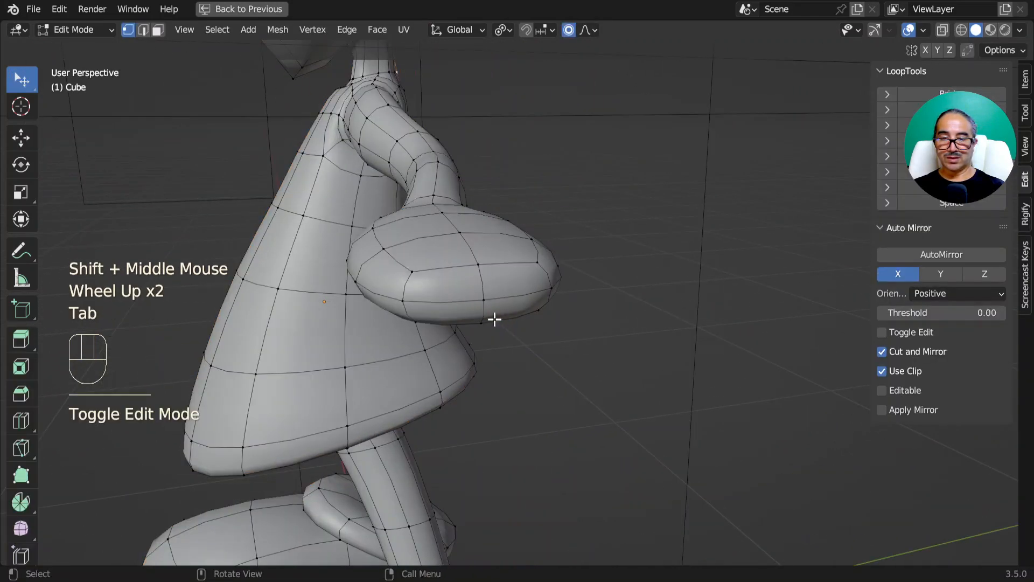
left_click(157, 30)
left_click_drag(470, 268, 473, 302)
key("ctrl+z")
left_click(516, 291, "shift")
left_click(513, 304, "shift")
left_click(440, 306, "shift")
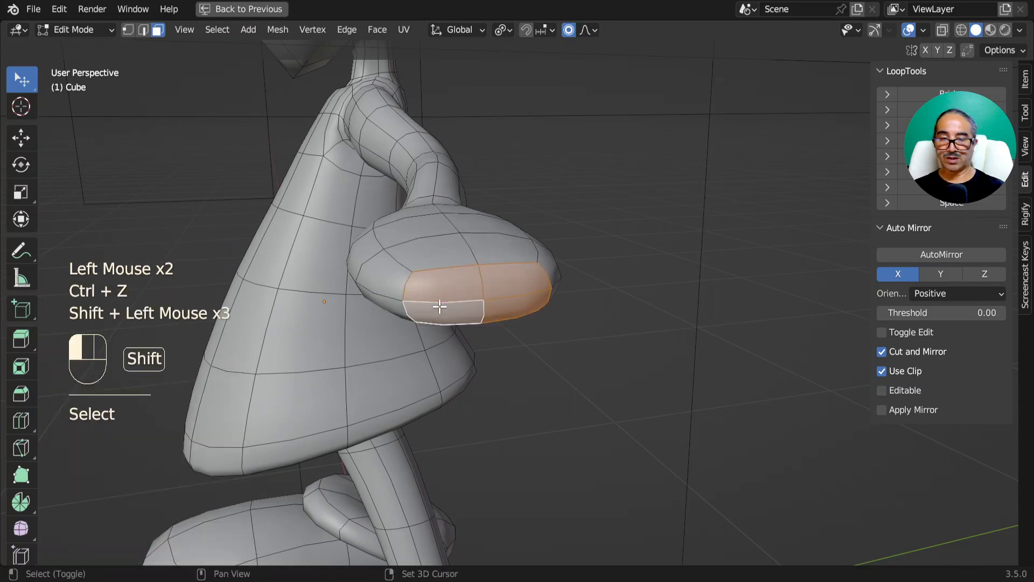
Grow the selection to the whole hand, rotate it 5.4° in front view and move it to follow the reference image.
key("KP_1")
middle_click_drag(641, 354, 483, 361, "shift")
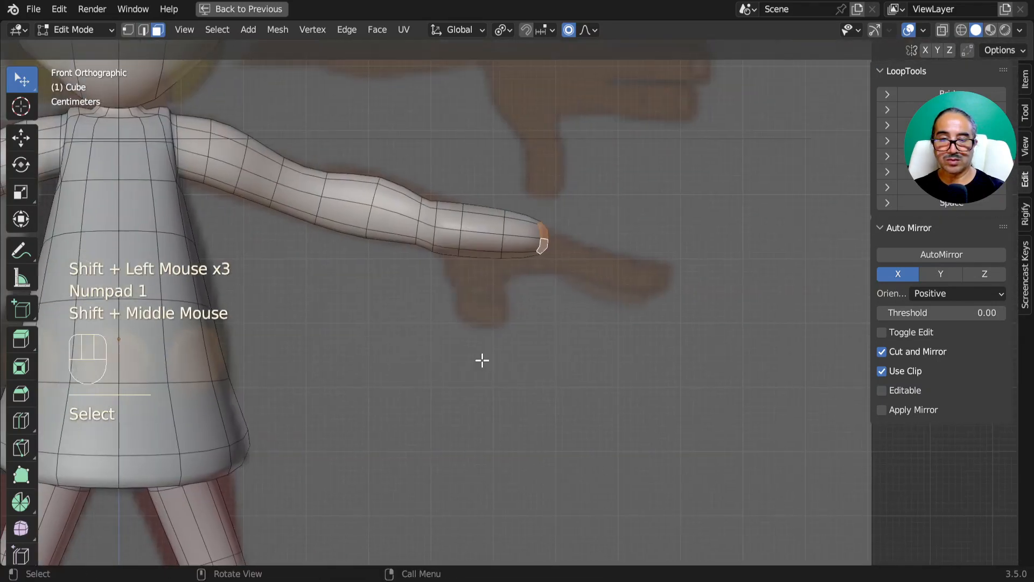
scroll(584, 309, "up", 2)
key("g")
left_click(585, 319)
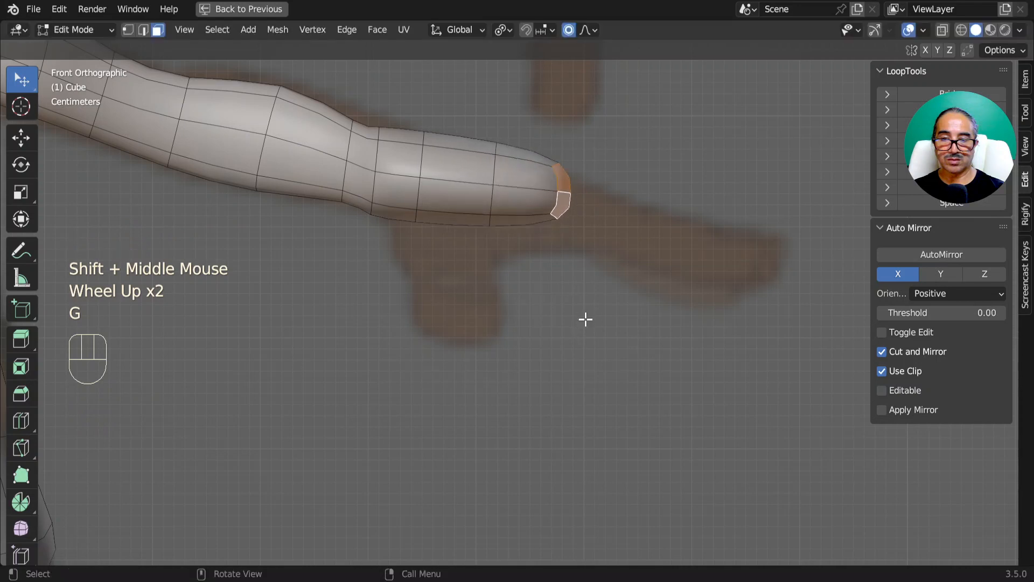
key("ctrl+KP_Add")
key("ctrl+KP_Add")
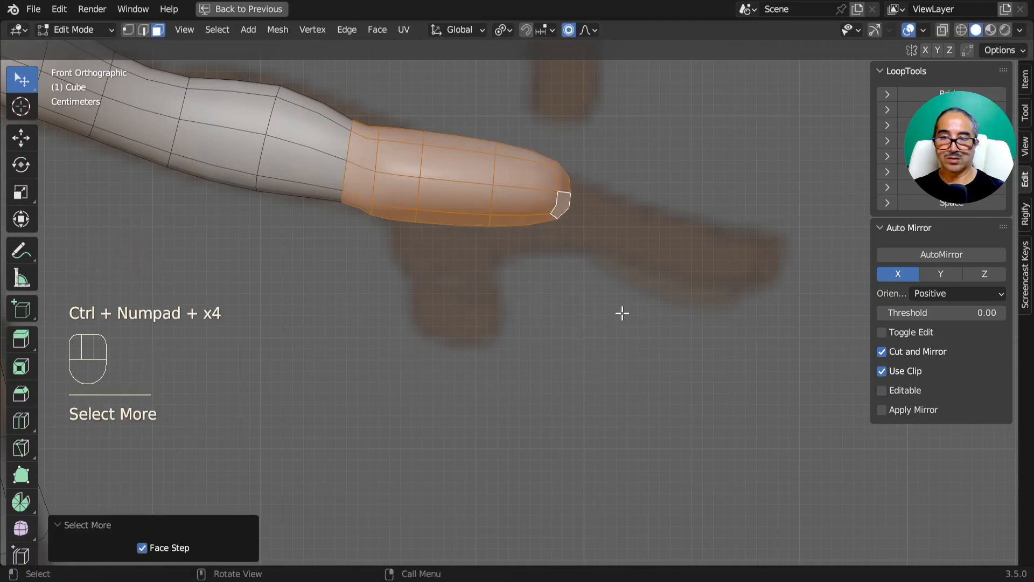
key("r")
left_click(657, 309)
key("g")
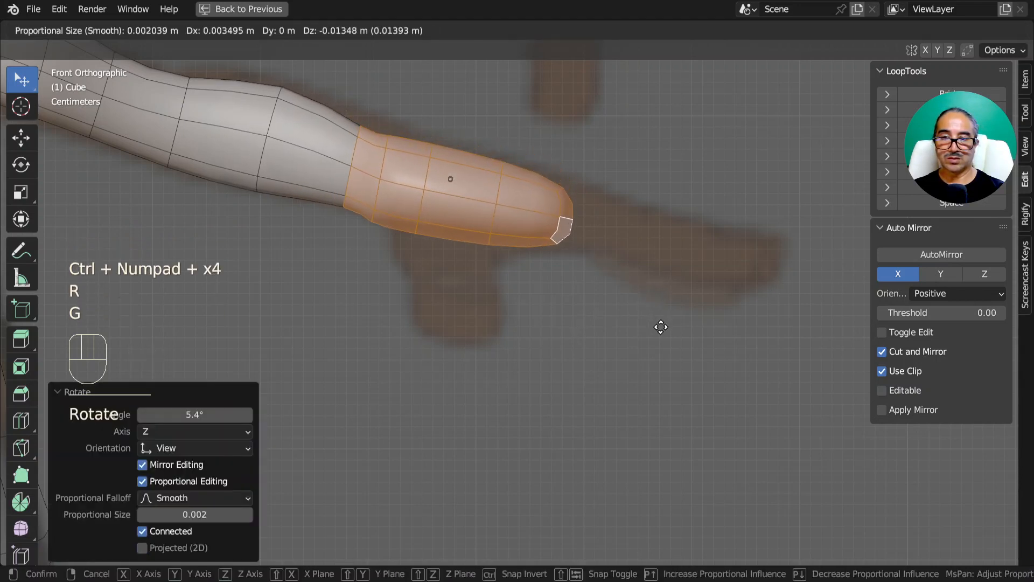
left_click(623, 266)
Flatten the hand's four end faces by scaling them to 0 along the X axis.
middle_click_drag(623, 265, 259, 219)
left_click(283, 212)
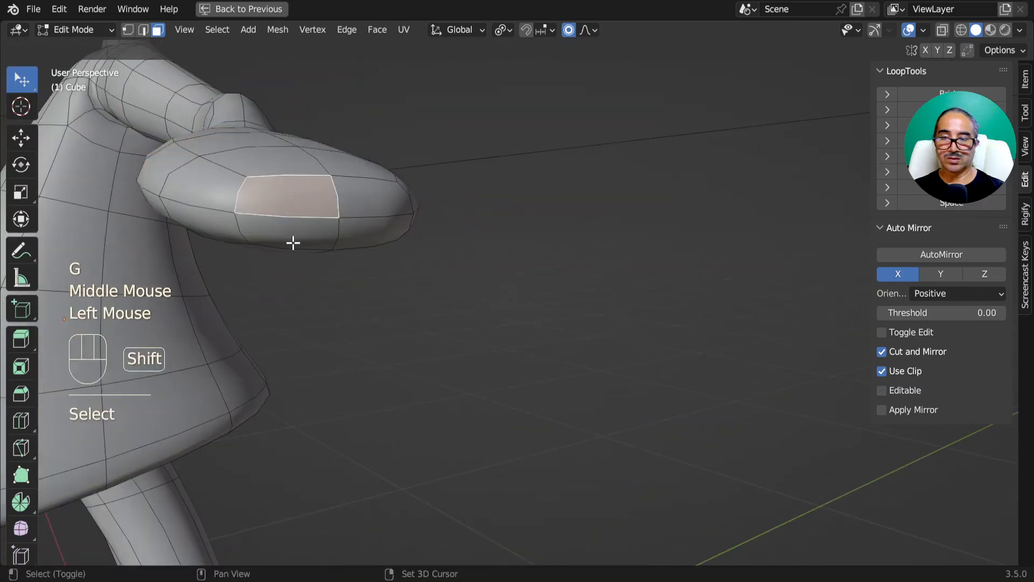
left_click(293, 243, "shift")
left_click(363, 235, "shift")
left_click(369, 205, "shift")
type("sx")
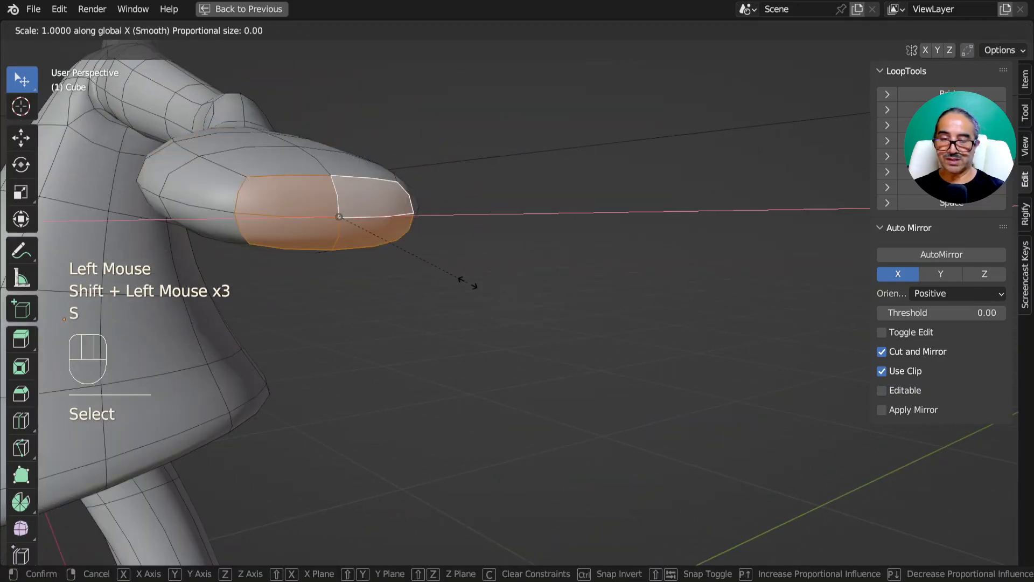
type("0")
key("Return")
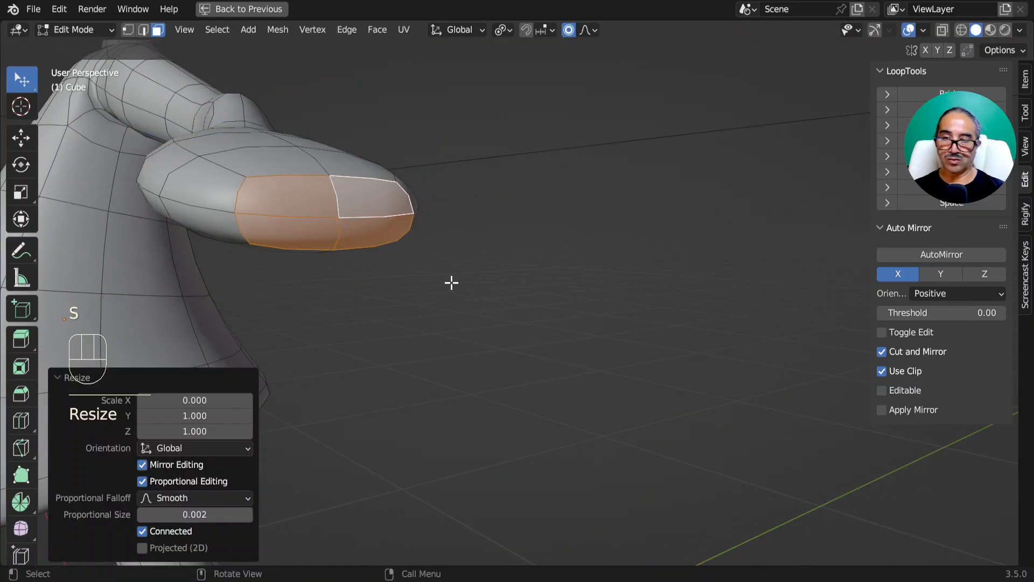
Try to extrude the hand's end faces outward along their normal in top view.
middle_click_drag(451, 282, 558, 321)
scroll(556, 323, "up", 2)
key("KP_7")
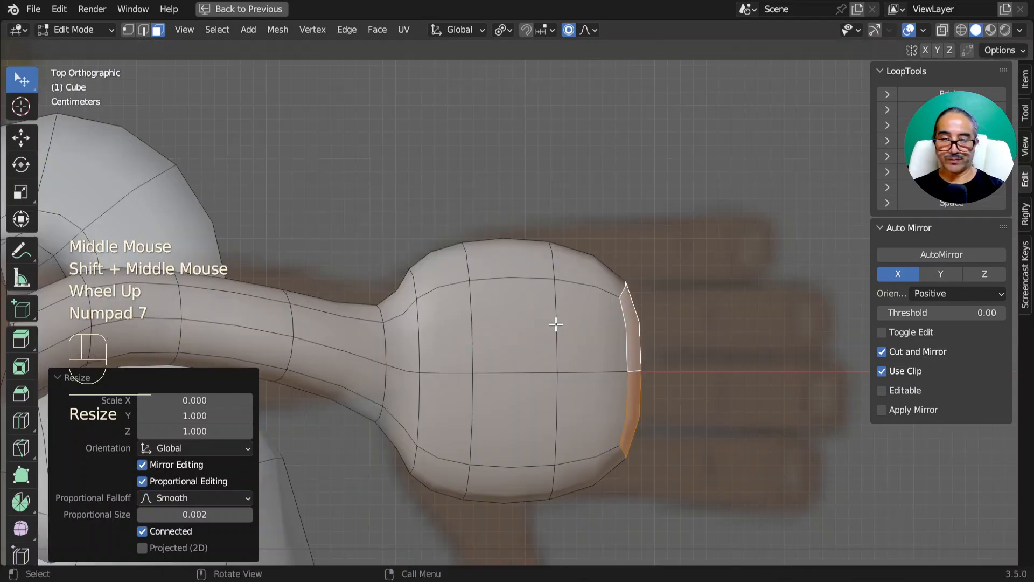
key("d")
key("e")
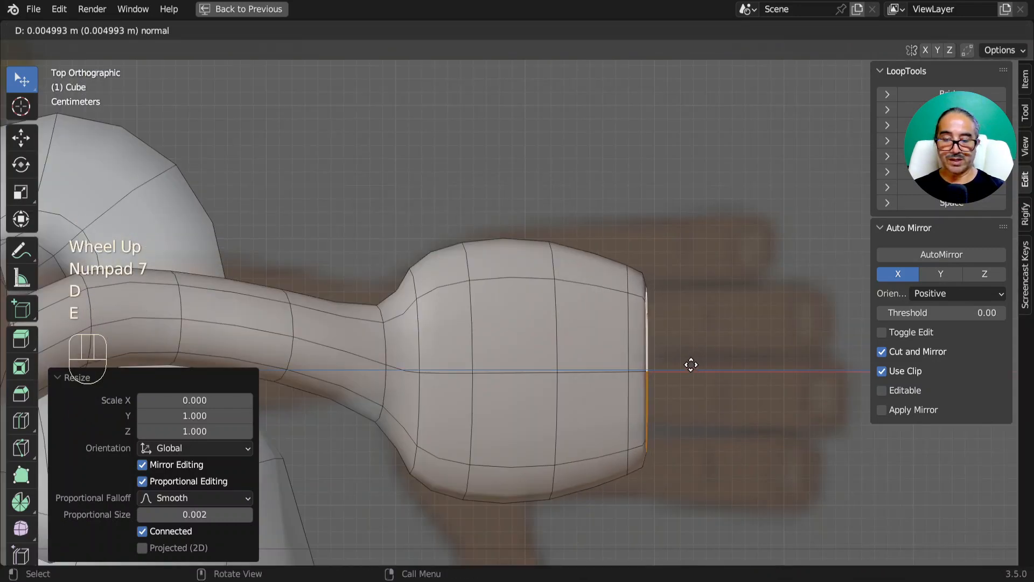
right_click(717, 363)
key("ctrl+z")
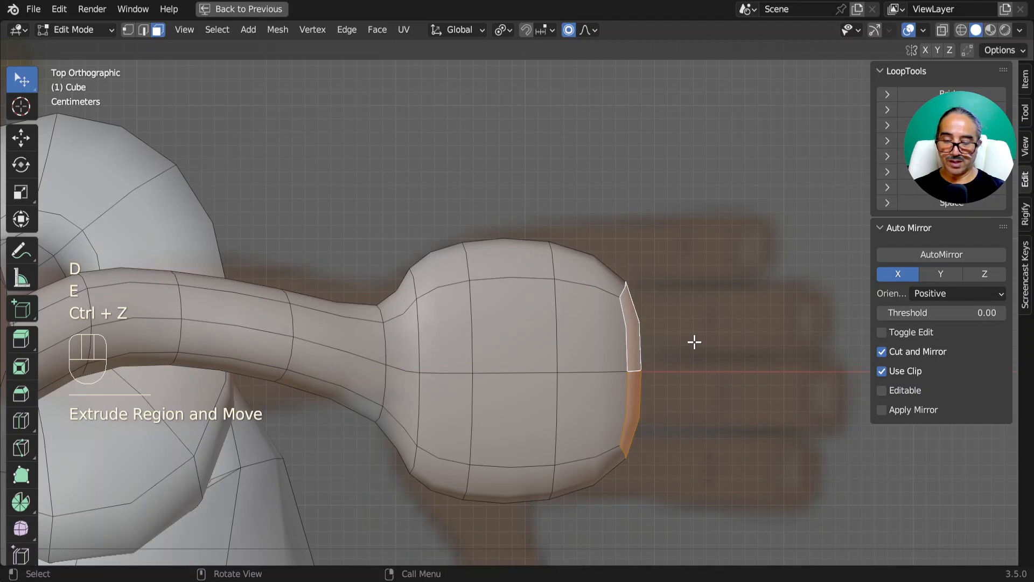
Widen the hand's end faces by scaling them to about 1.572 along the Y axis.
key("s")
key("y")
left_click(719, 424)
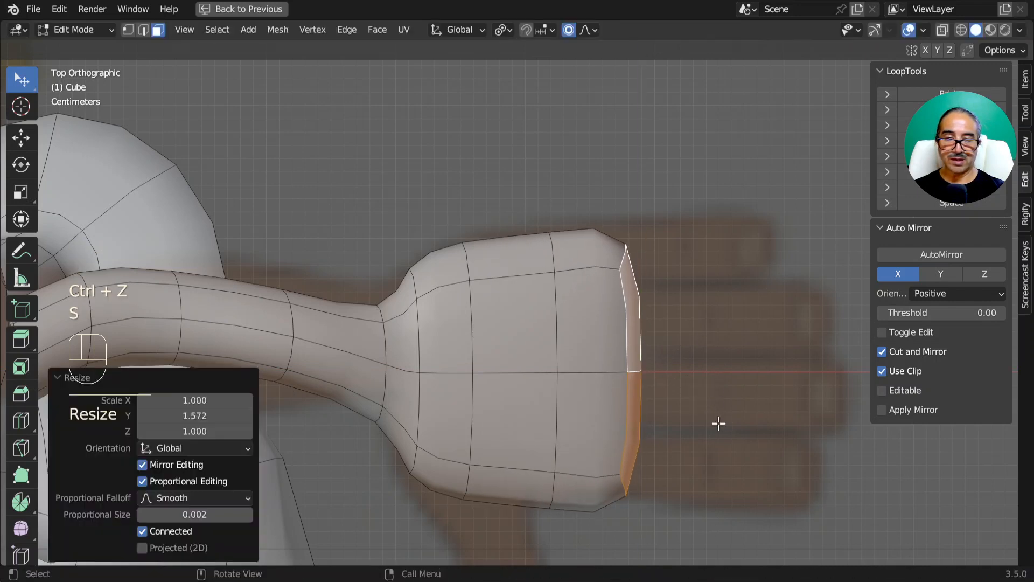
Extrude the hand's four end faces in place, without offsetting them.
middle_click_drag(673, 403, 686, 344)
key("e")
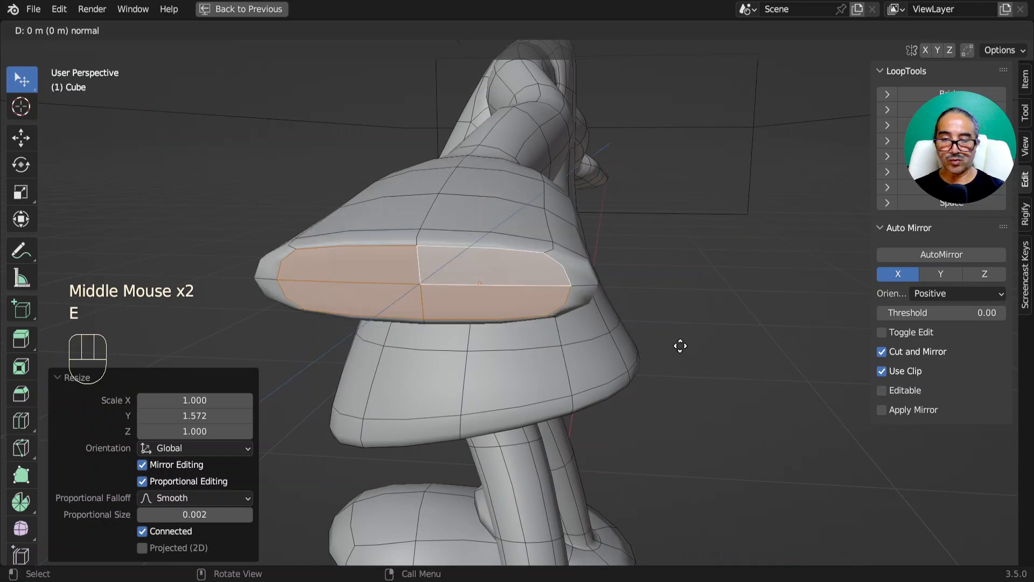
left_click(677, 345)
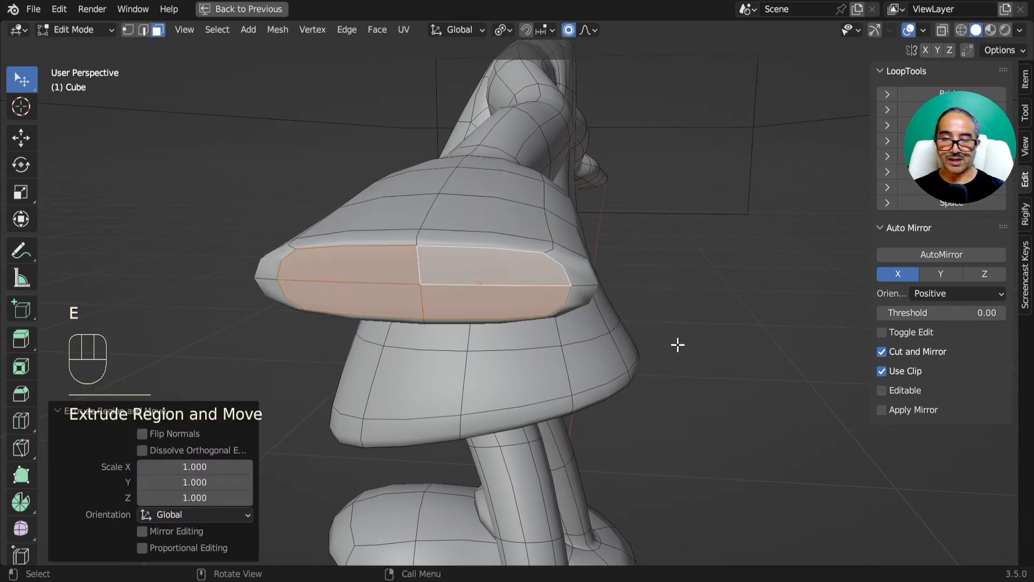
key("s")
key("y")
left_click(673, 326)
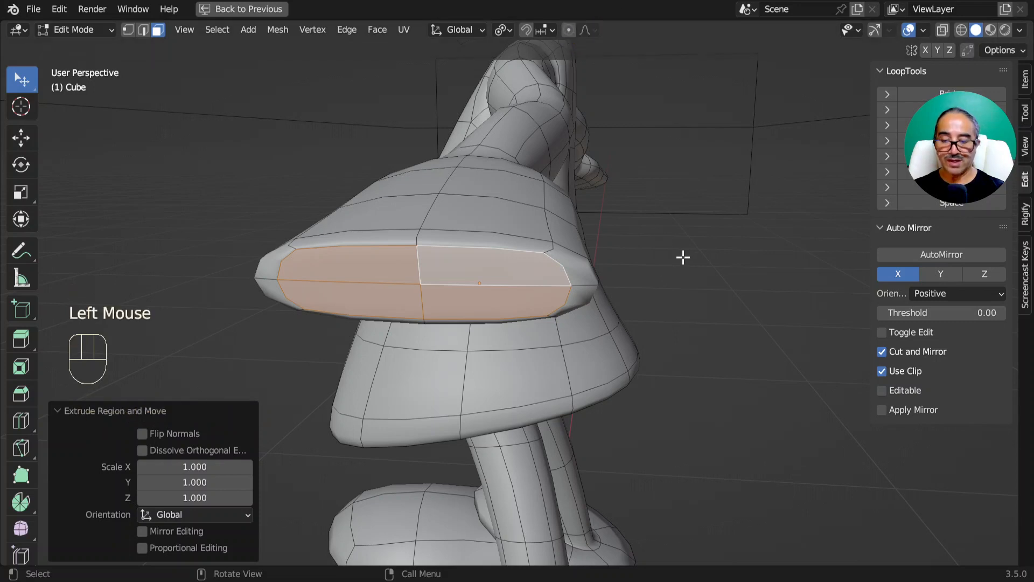
key("s")
key("y")
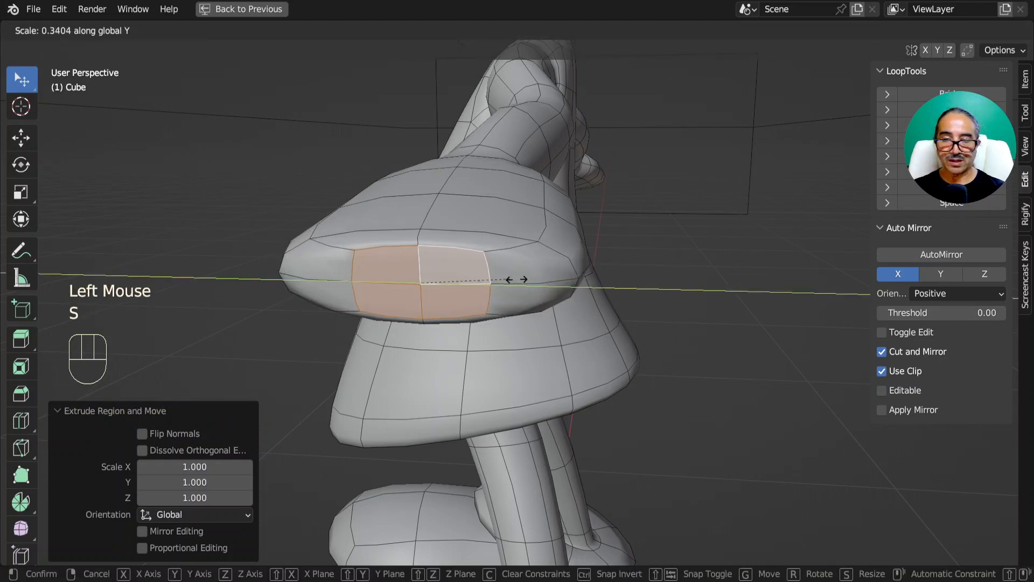
left_click(652, 325)
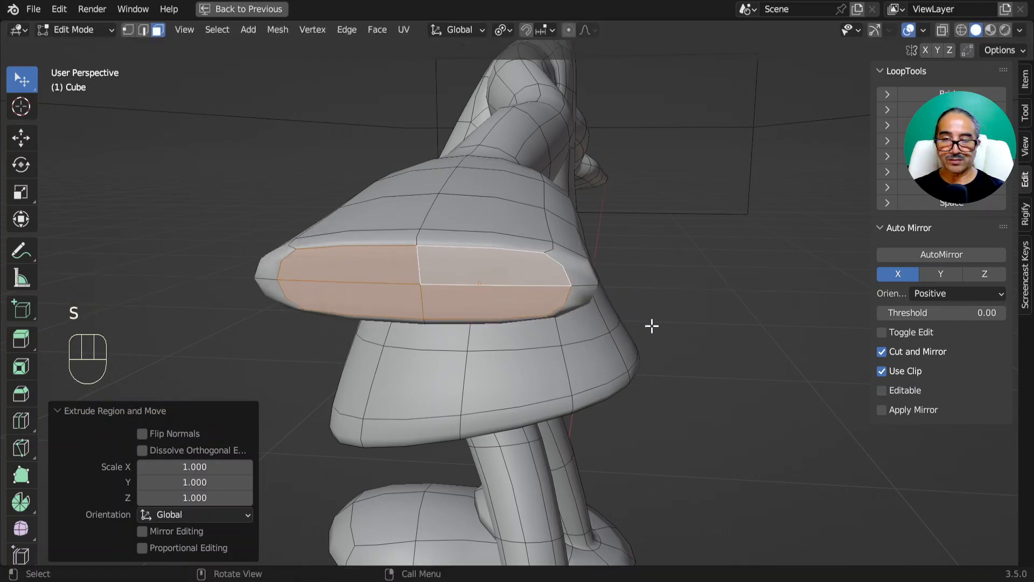
left_click(536, 288)
key("h")
key("ctrl+z")
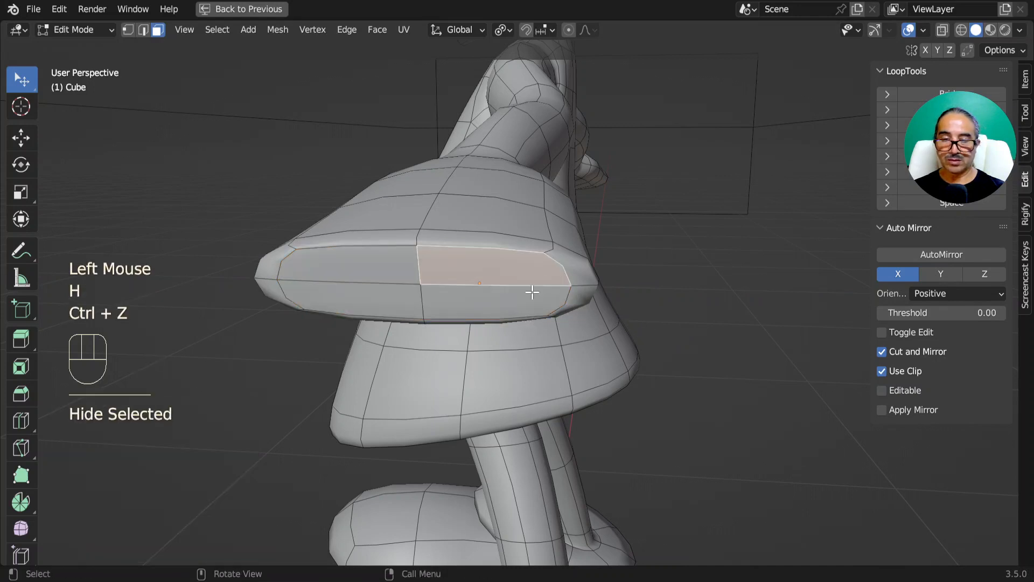
key("g")
right_click(503, 300)
Try to extrude the hand's four end faces a second time, scaled to 0.212 along the Y axis.
left_click(503, 300, "shift")
left_click(377, 291, "shift")
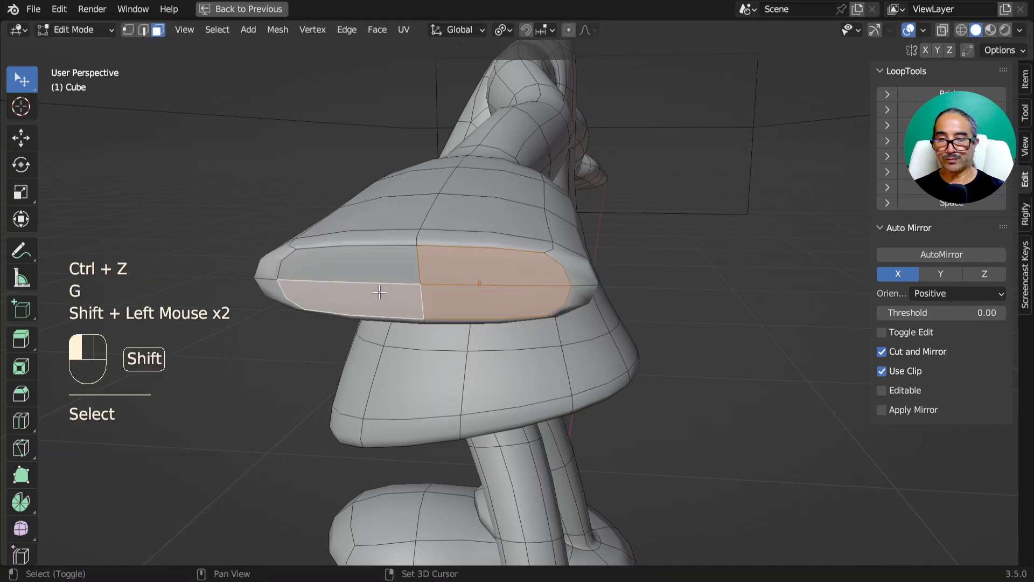
left_click(371, 267, "shift")
key("e")
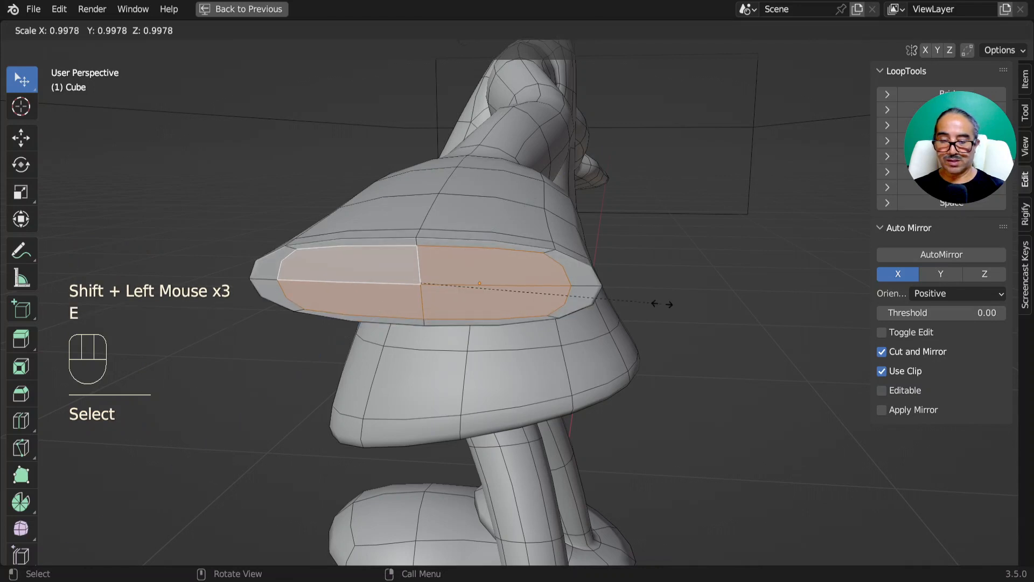
key("y")
left_click(466, 294)
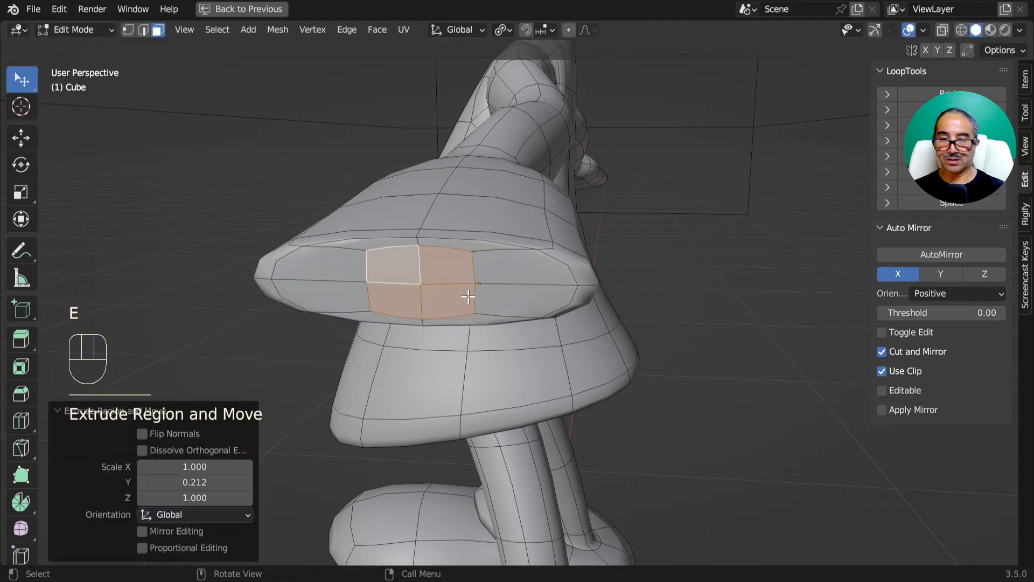
Undo the second extrusion and the selection changes before it, back to the four selected end faces.
middle_click_drag(468, 295, 558, 350)
key("ctrl+z")
key("ctrl+z")
key("ctrl+z")
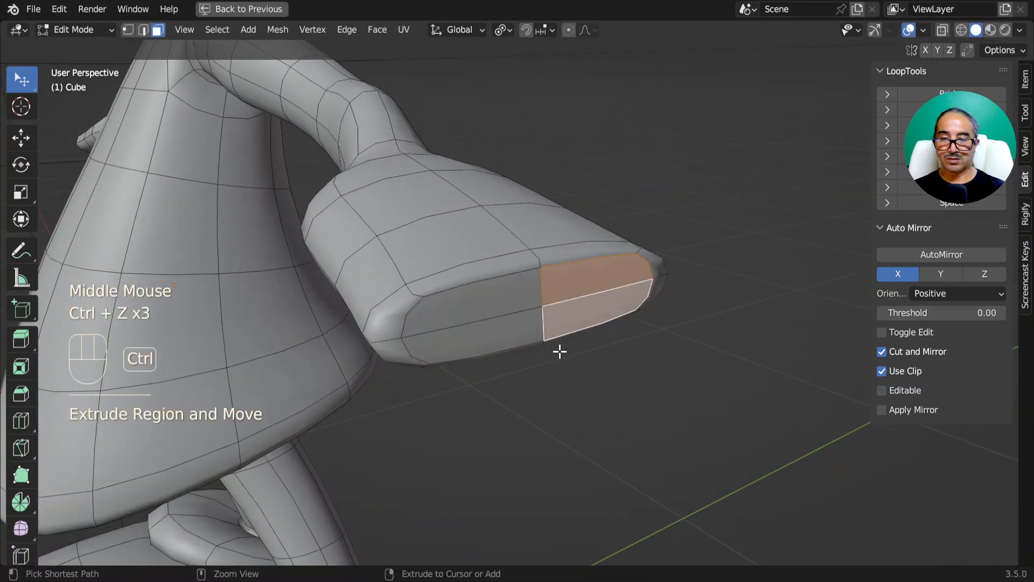
key("ctrl+z")
key("ctrl+z")
Narrow the four extruded end faces by scaling them to about 0.215 along the Y axis.
middle_click_drag(655, 340, 680, 323)
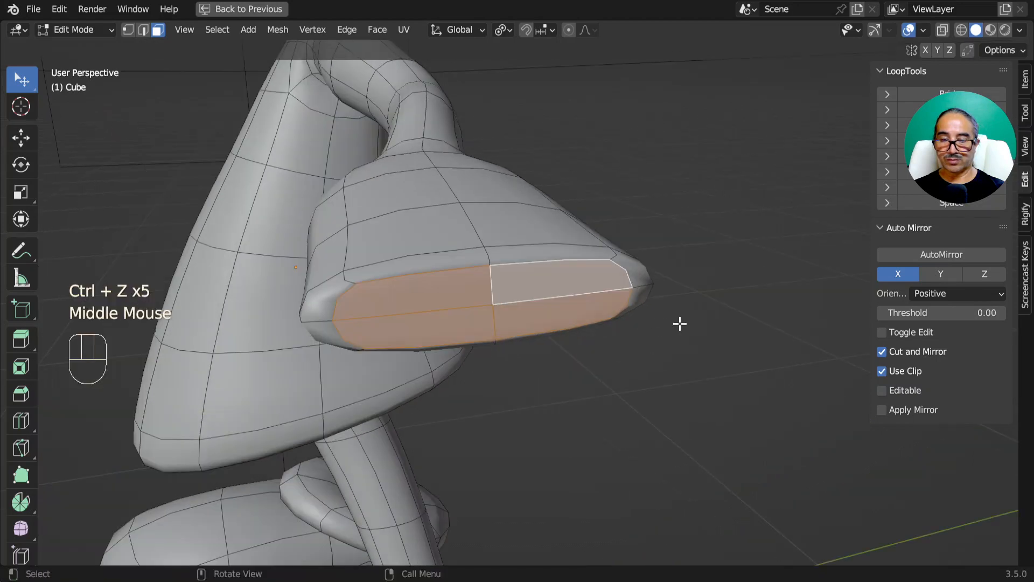
key("s")
key("y")
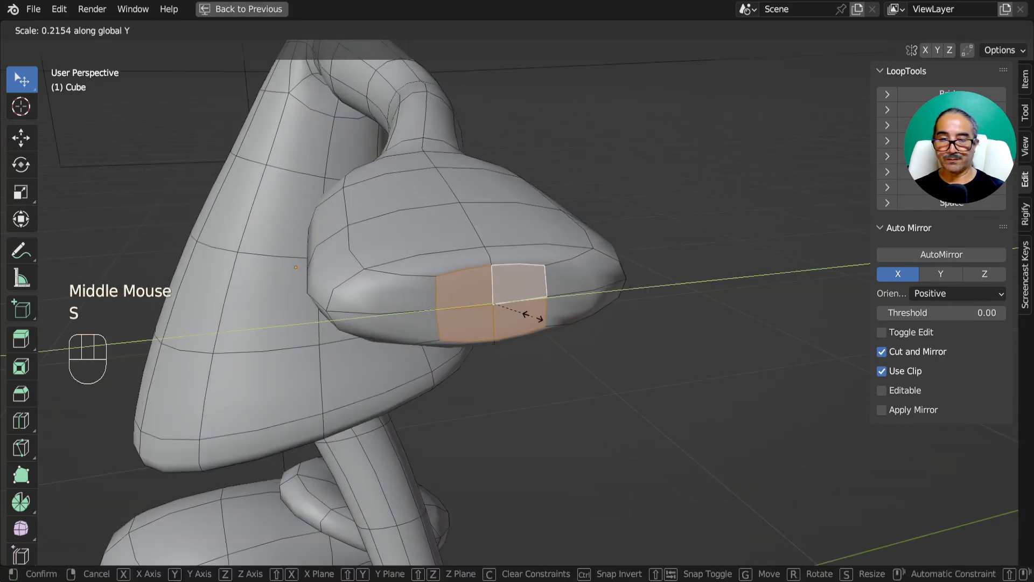
left_click(534, 316)
Add the outer end faces on both sides of the four middle faces to the selection.
left_click(406, 300, "shift")
left_click(543, 300, "shift")
left_click(579, 307, "shift")
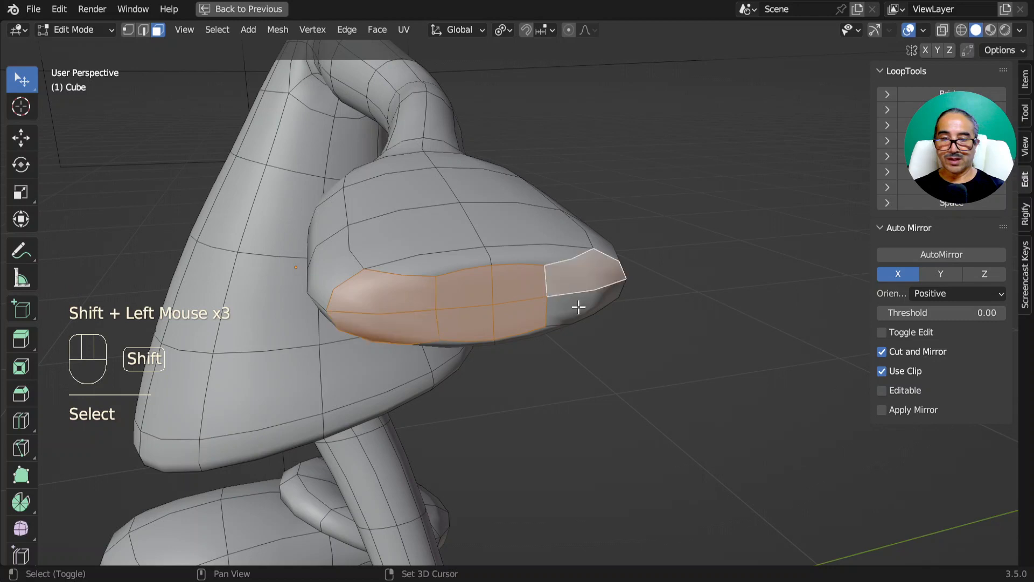
left_click(578, 307, "shift")
middle_click_drag(578, 306, 577, 309)
Select only the four middle end faces and widen them by scaling to 1.683 along the Y axis.
left_click(474, 272)
left_click(416, 275, "shift")
left_click(409, 302, "shift")
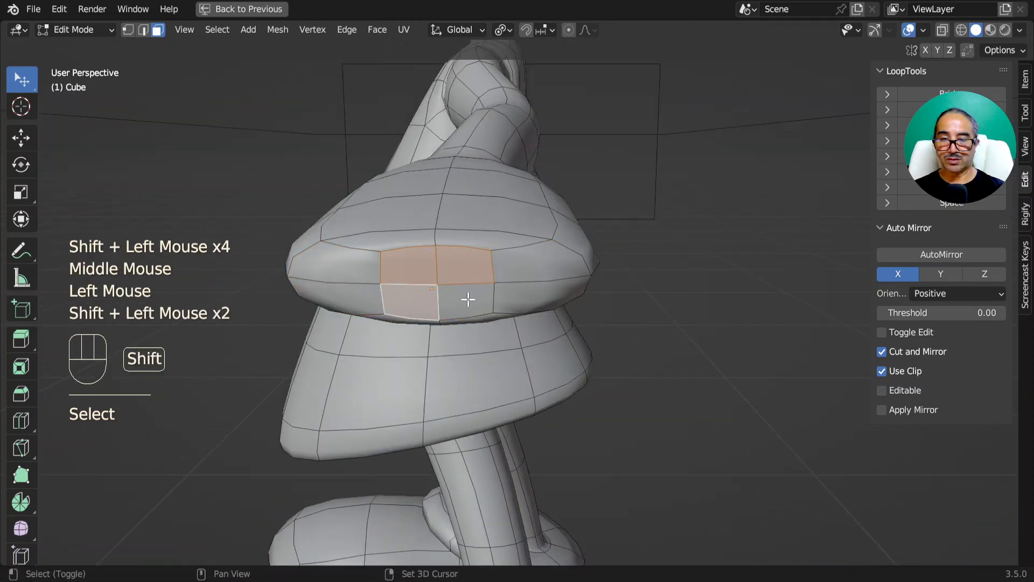
left_click(471, 301, "shift")
key("s")
key("y")
left_click(536, 266)
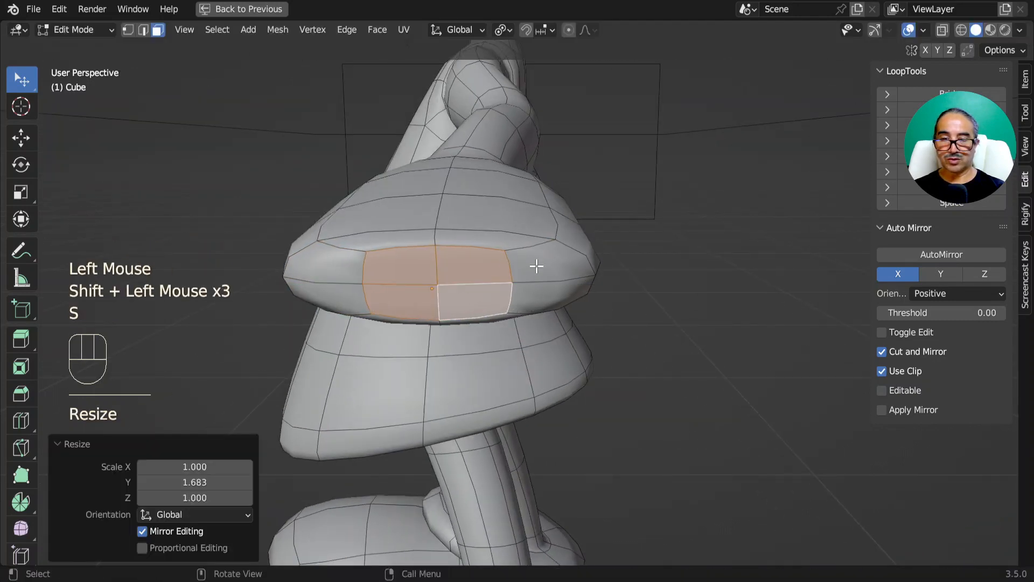
Extrude the hand's rearmost (+Y) pair of end faces in place, scaled to 0.640, and round it with LoopTools Circle.
left_click(535, 265)
left_click(544, 295, "shift")
middle_click_drag(545, 295, 513, 268)
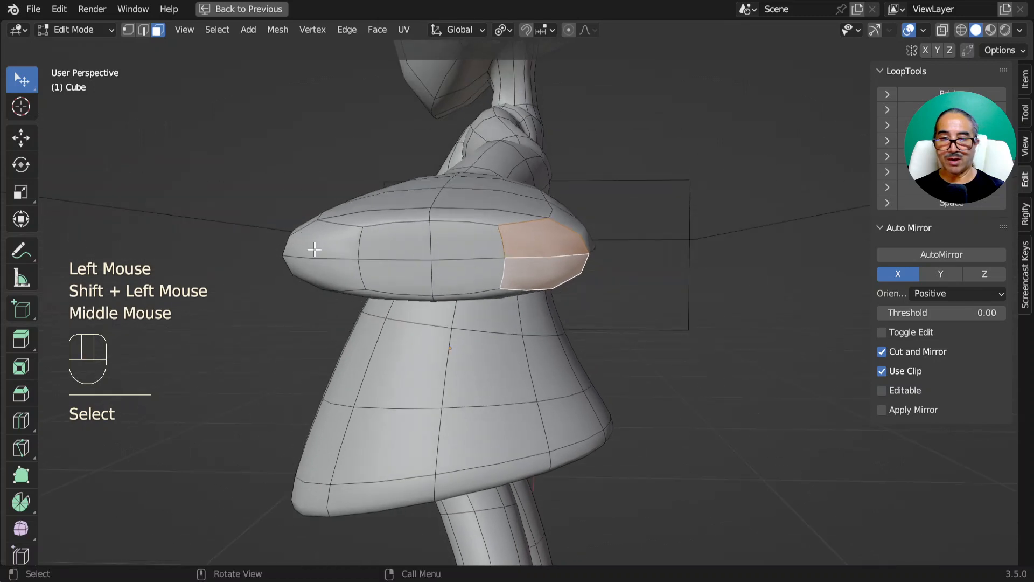
scroll(601, 274, "up", 1)
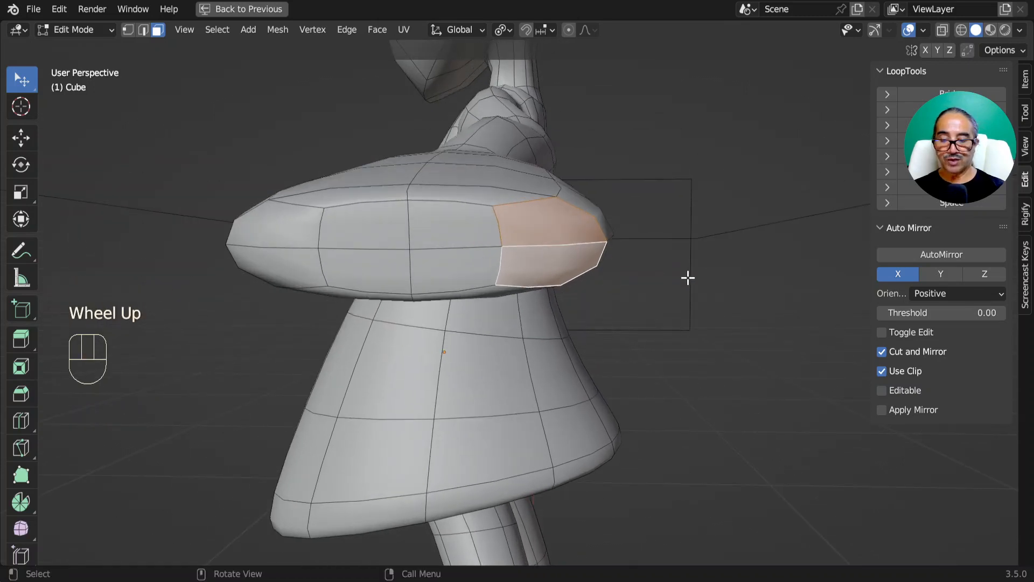
key("e")
key("s")
left_click(624, 293)
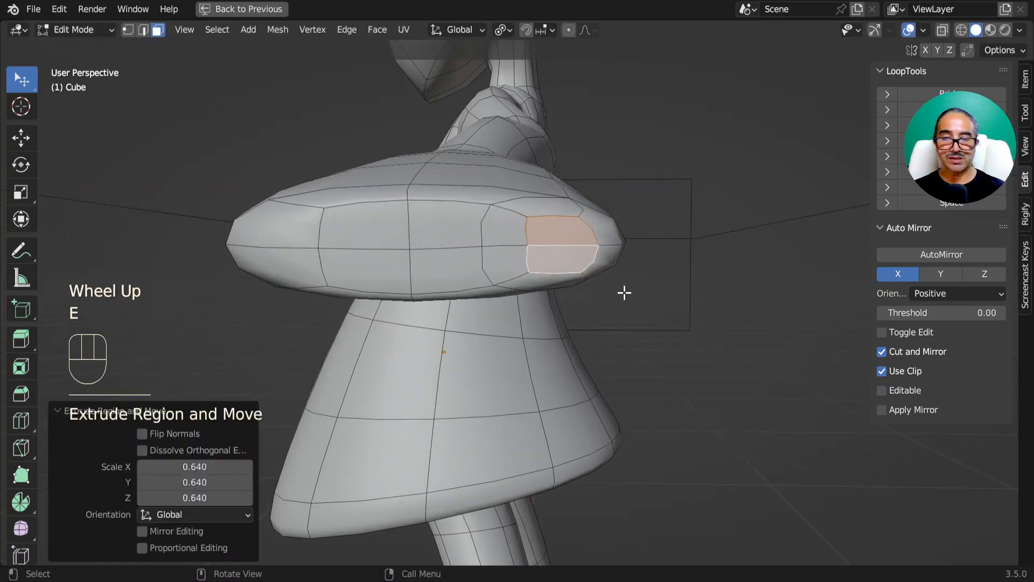
left_click(941, 110)
Extrude the middle pair of end faces next to the rearmost one in place, scaled inward, and round it with Circle.
left_click_drag(455, 244, 467, 267)
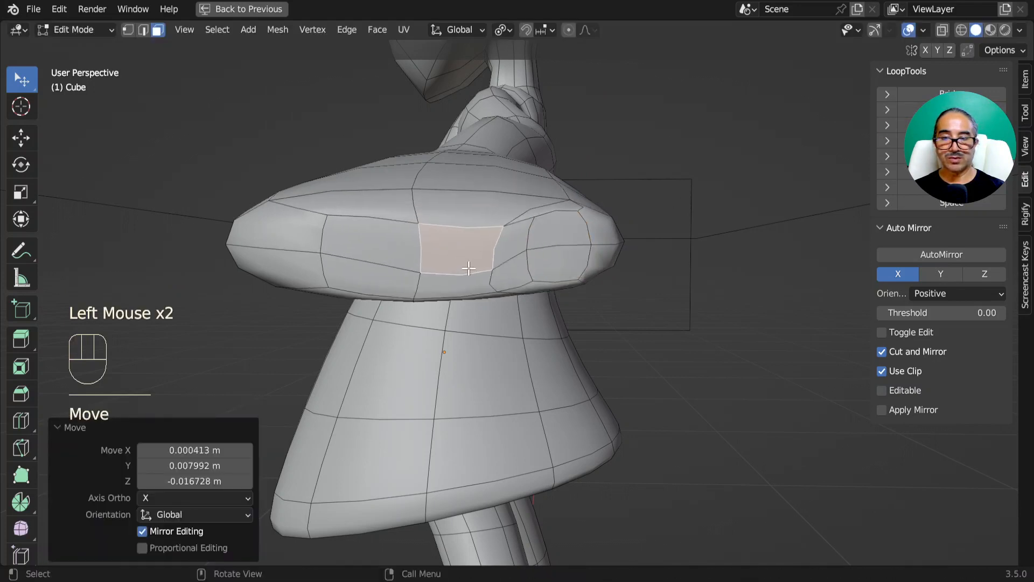
key("ctrl+z")
left_click(479, 273, "shift")
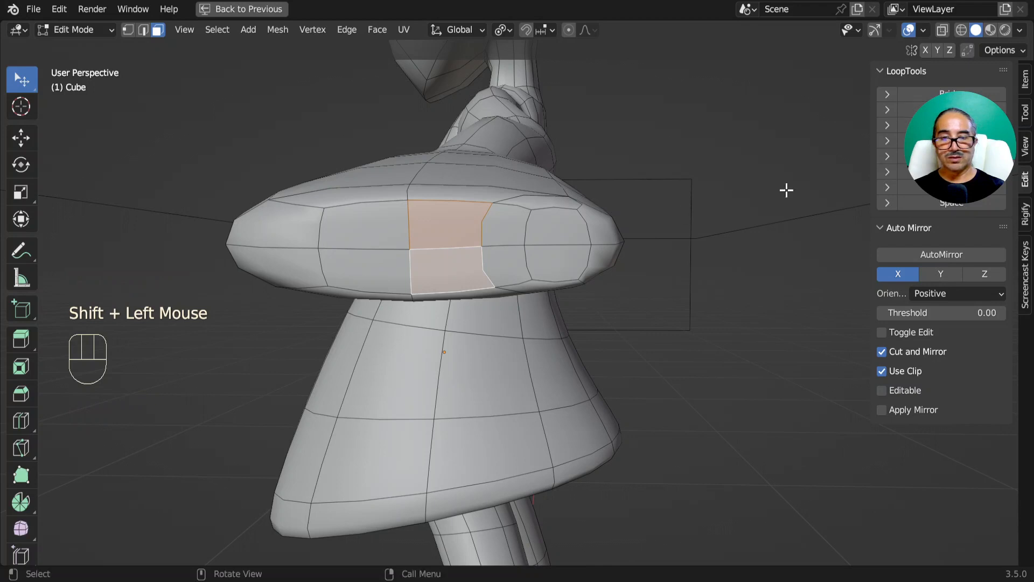
left_click(948, 110)
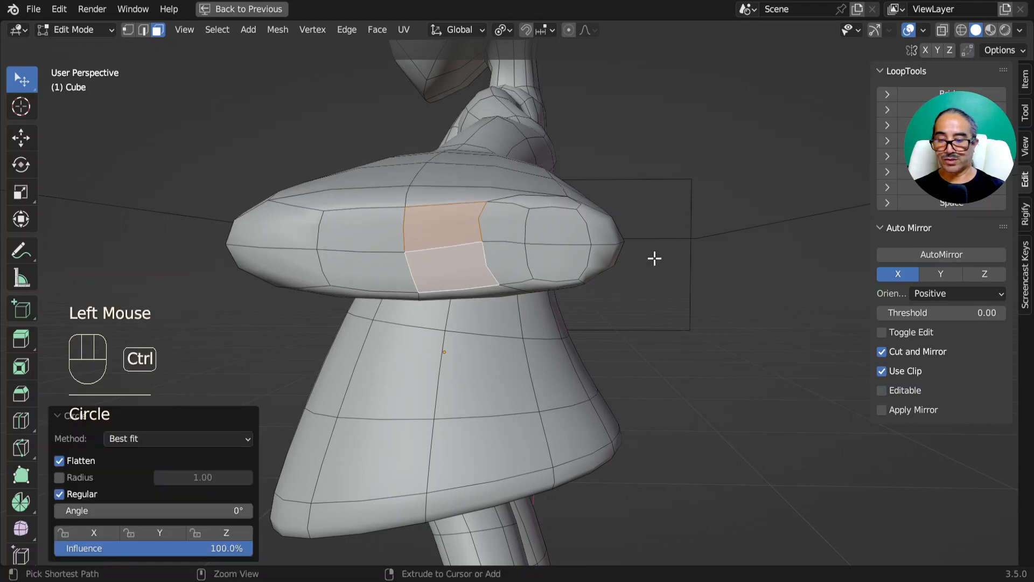
key("ctrl+z")
key("e")
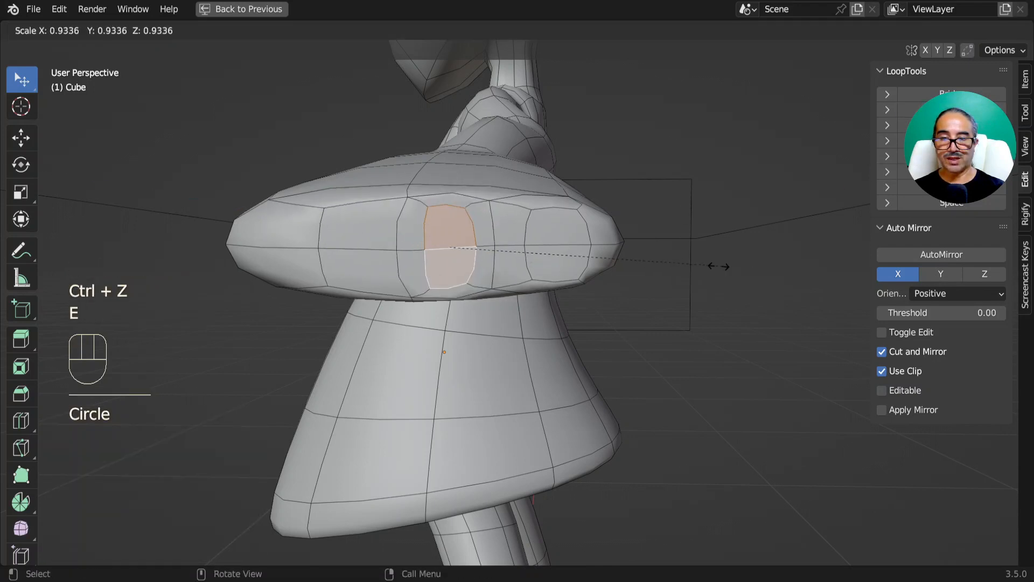
left_click(889, 182)
Extrude the middle pair of end faces on the front (-Y) side in place, scaled smaller, and round it with Circle.
mouse_move(360, 233)
left_mouse_down()
mouse_move(365, 261)
mouse_move(358, 237)
left_mouse_up()
left_click(357, 273, "shift")
key("e")
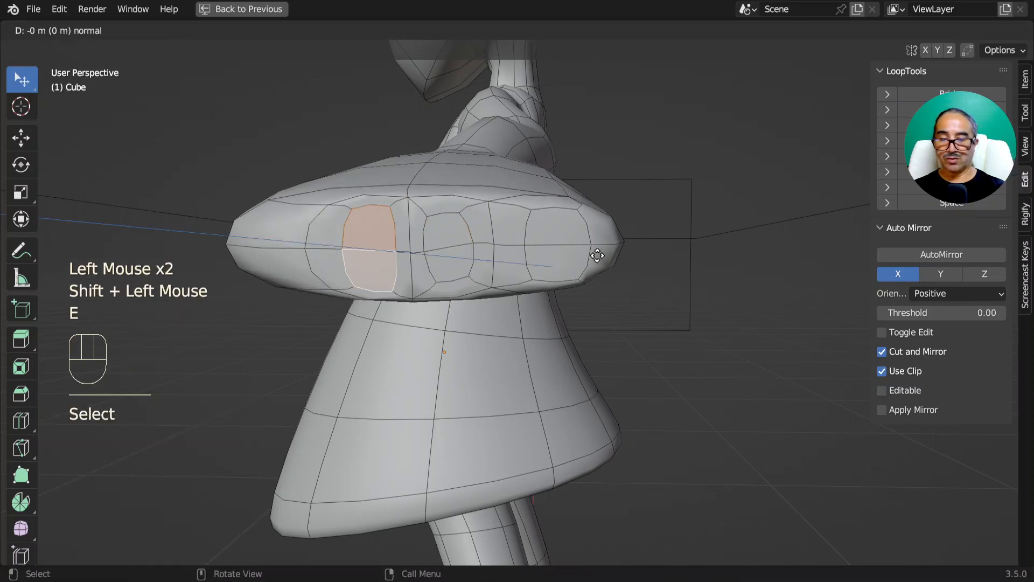
right_click(596, 254)
key("s")
left_click(520, 258)
left_click(912, 109)
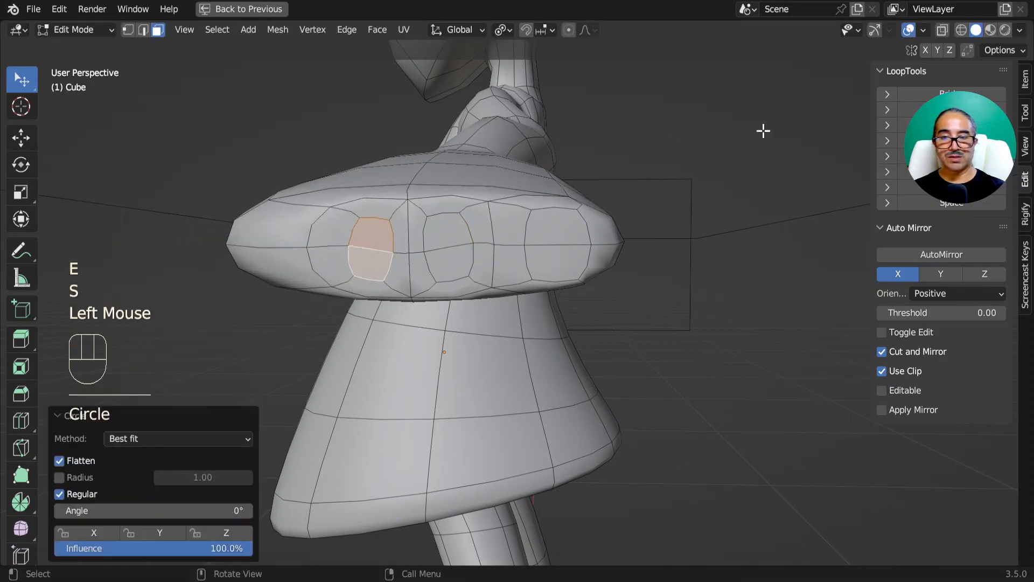
Extrude the frontmost (-Y) pair of end faces in place, scaled smaller, and round it with Circle.
left_click(272, 238)
left_click(283, 275, "shift")
key("e")
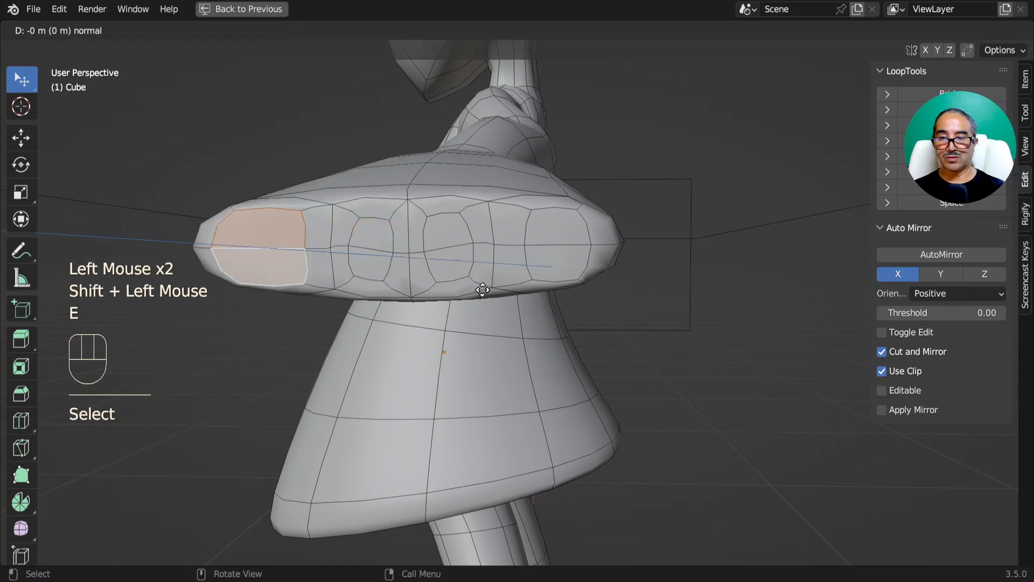
right_click(481, 291)
key("s")
left_click(496, 250)
left_click(912, 109)
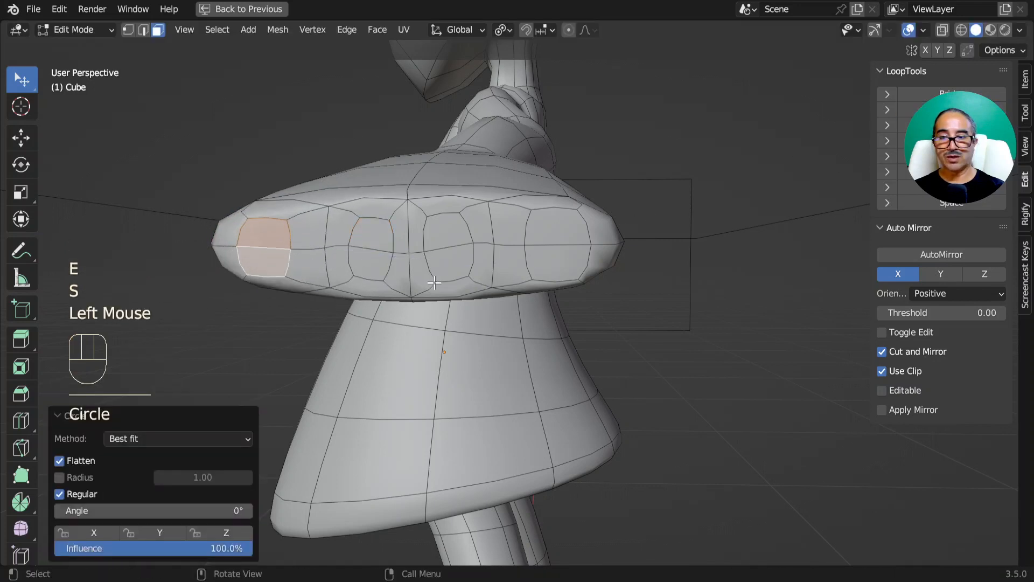
Rotate the front middle finger base by -13.6° in right view and widen it by scaling along Y.
left_click(365, 238)
left_click(366, 259, "shift")
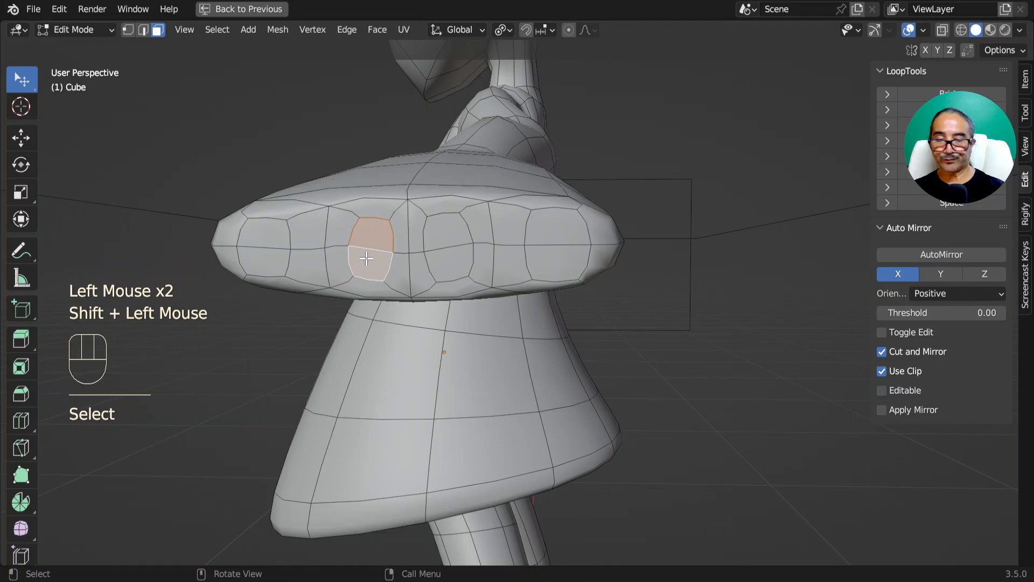
key("KP_1")
key("KP_3")
scroll(455, 239, "up", 2)
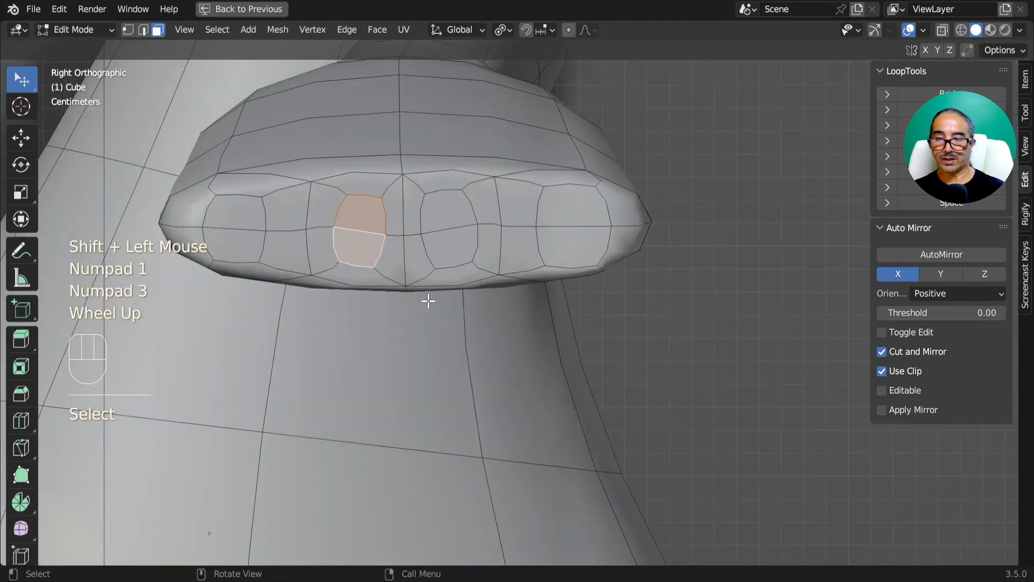
key("r")
left_click(458, 291)
key("s")
key("x")
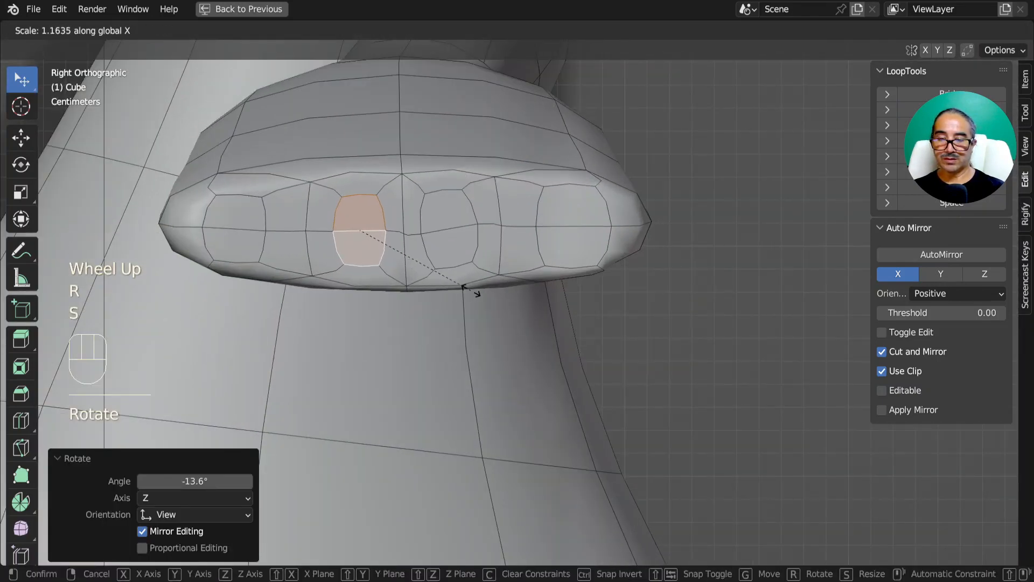
left_click(488, 293)
Rotate the rear middle finger base by about 10° and scale it to 1.436 along the Y axis.
left_click(455, 212)
left_click(455, 246, "shift")
key("r")
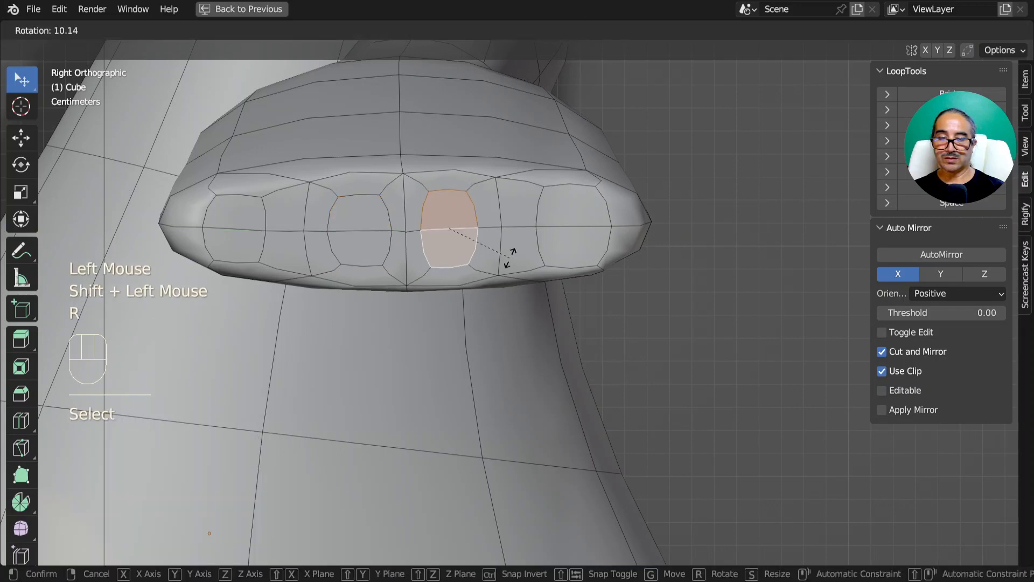
left_click(505, 254)
key("s")
key("y")
left_click(572, 218)
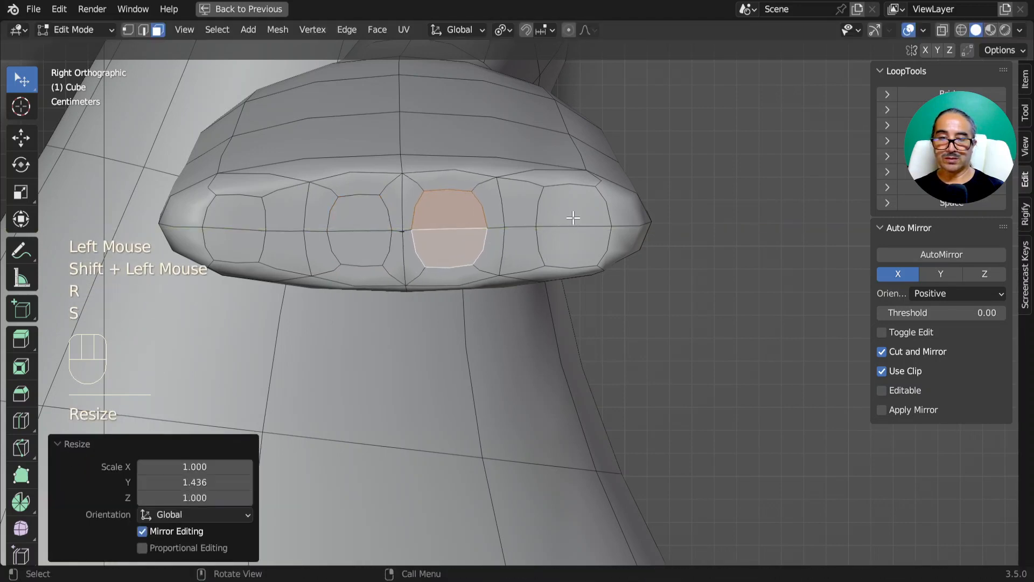
Shrink the rearmost finger base by scaling its two faces to 0.735.
left_click(573, 216)
left_click(574, 245, "shift")
key("s")
left_click(604, 241)
key("g")
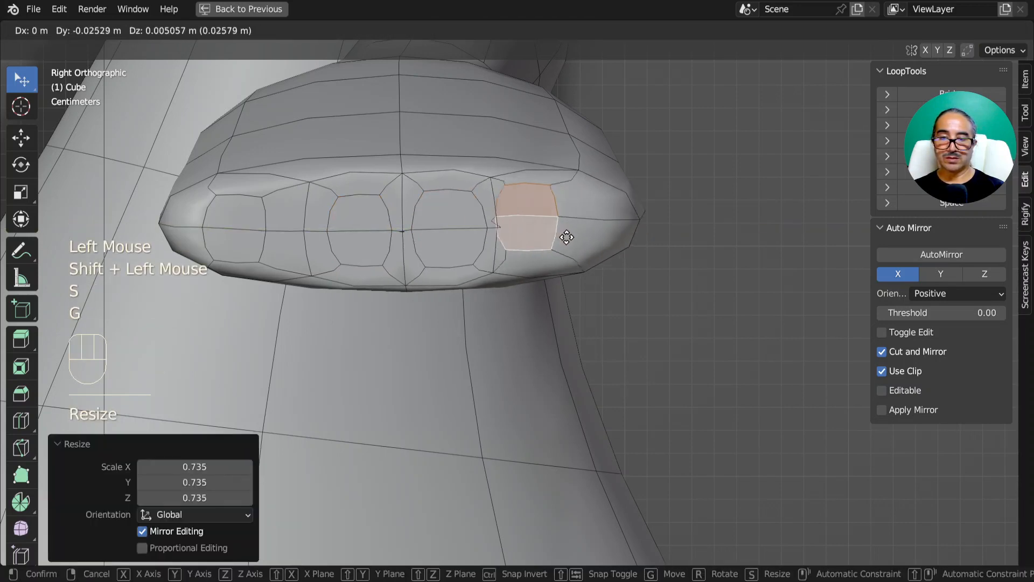
right_click(565, 235)
left_click(456, 214, "shift")
left_click(457, 237, "shift")
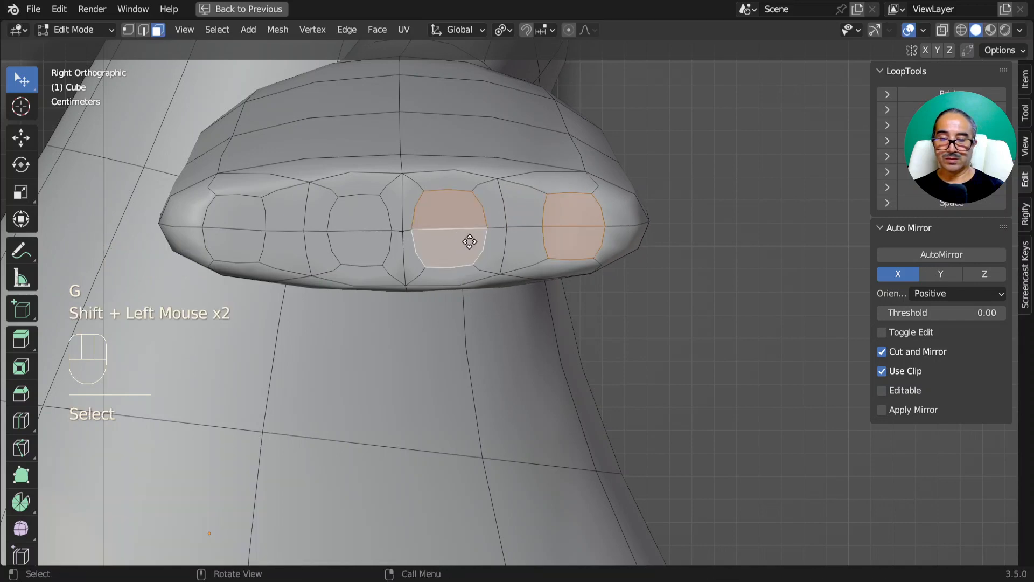
key("g")
right_click(476, 235)
Move the rear middle finger base and the two faces beside it toward the rearmost finger base, and reselect the base's faces.
left_click(460, 217)
left_click(457, 240, "shift")
left_click(492, 216, "shift")
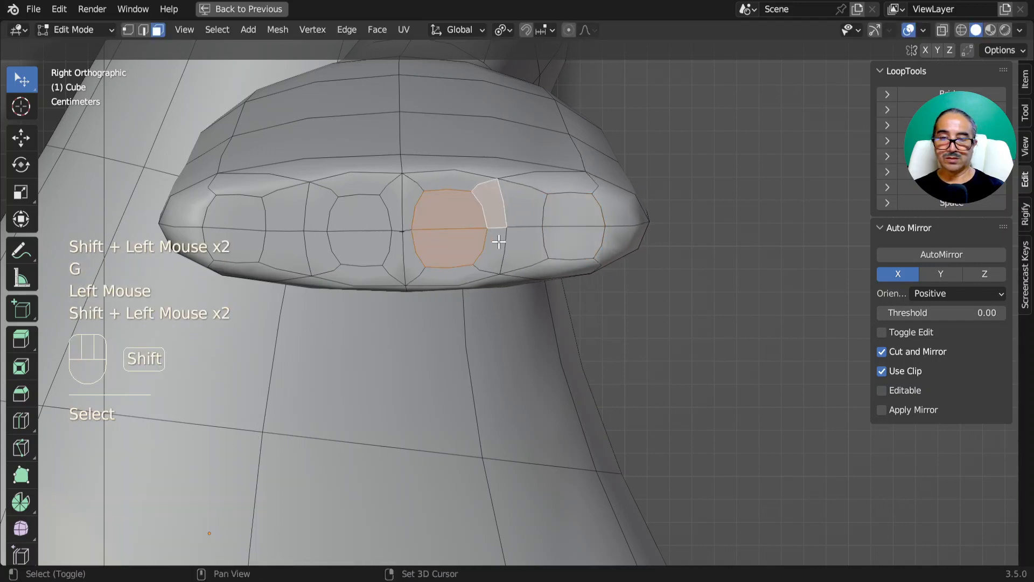
left_click(499, 241, "shift")
key("g")
left_click(478, 231)
left_click(472, 242, "shift")
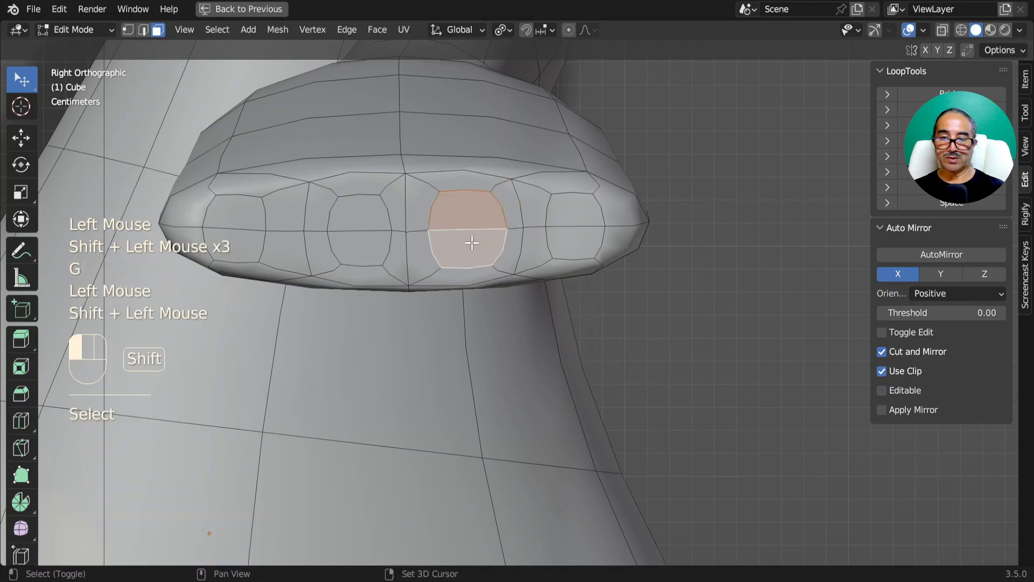
Enlarge the two middle finger bases by scaling, and shift the front middle one about -0.0034 m along Y.
key("s")
left_click(549, 254)
left_click(377, 218)
left_click(366, 249, "shift")
key("s")
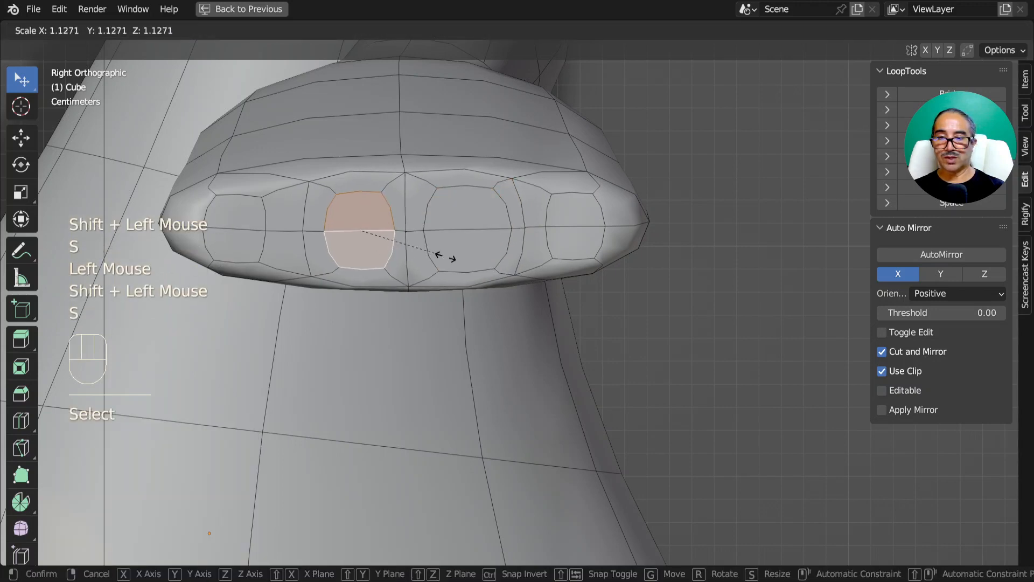
left_click(444, 257)
key("g")
left_click(434, 257)
key("s")
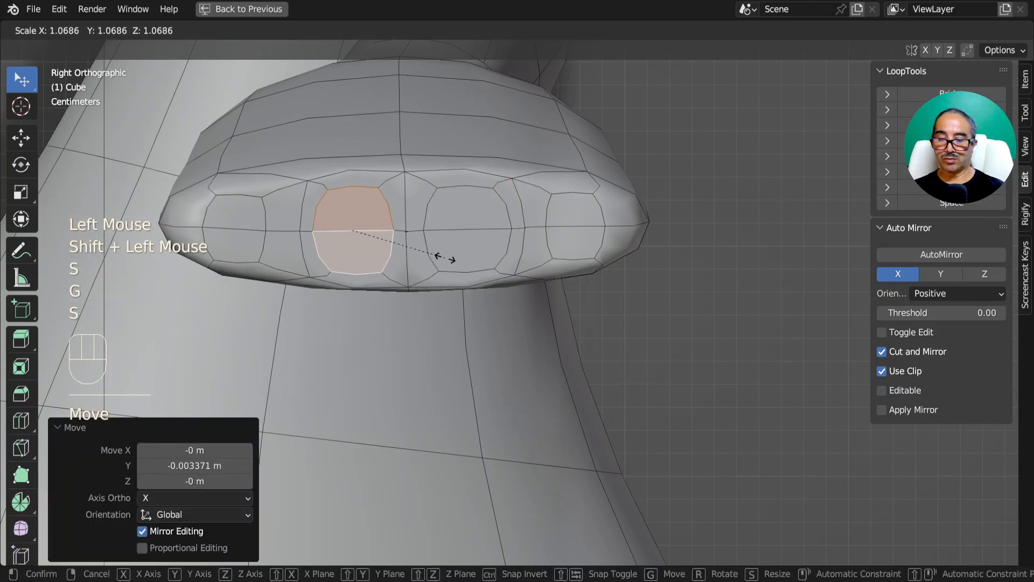
left_click(396, 243)
Scale the frontmost finger base to 1.614 and widen it slightly along the Y axis.
left_click(231, 224)
left_click(235, 245, "shift")
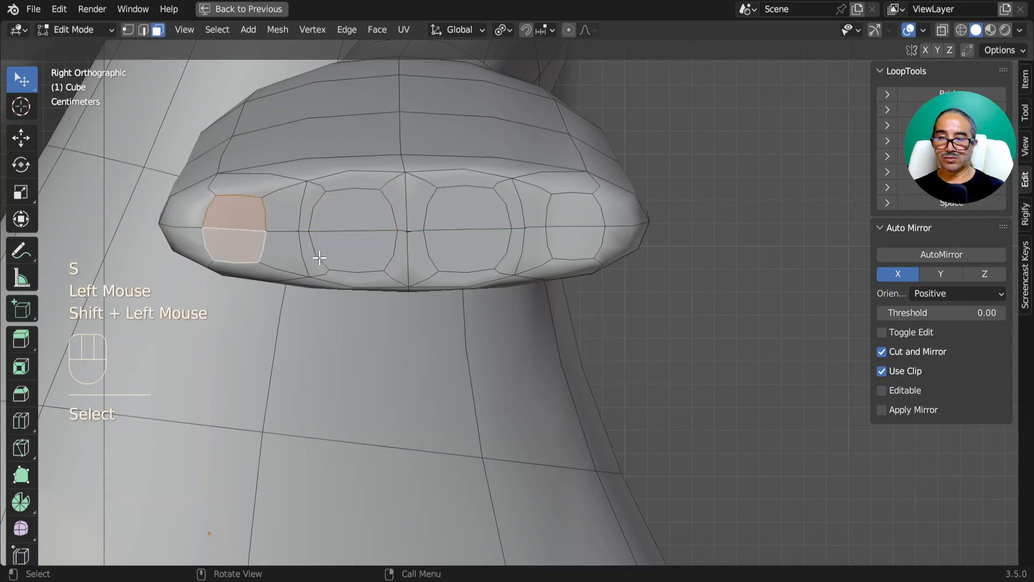
key("s")
left_click(373, 268)
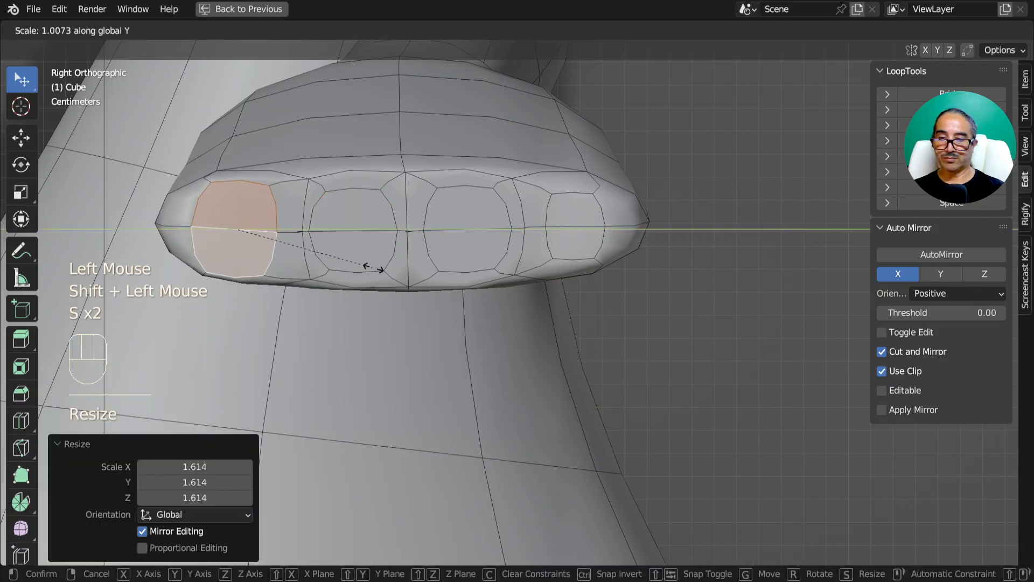
left_click(397, 269)
Select the faces of all four finger bases and move them about 0.042 m outward along the X axis.
left_click(345, 218)
left_click(356, 248, "shift")
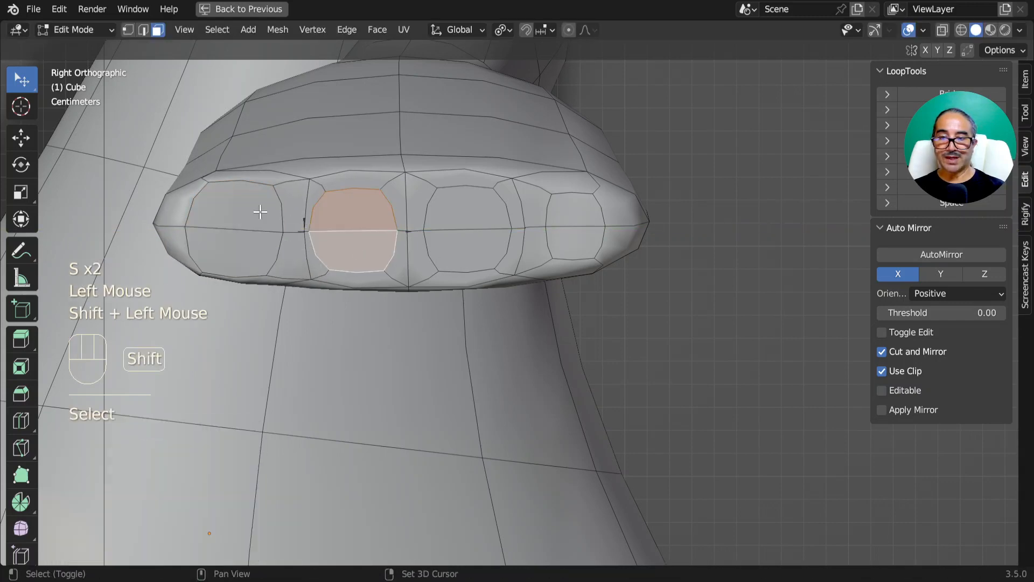
left_click(261, 210, "shift")
left_click(270, 248, "shift")
left_click(459, 226, "shift")
left_click(455, 248, "shift")
left_click(574, 220, "shift")
left_click(587, 251, "shift")
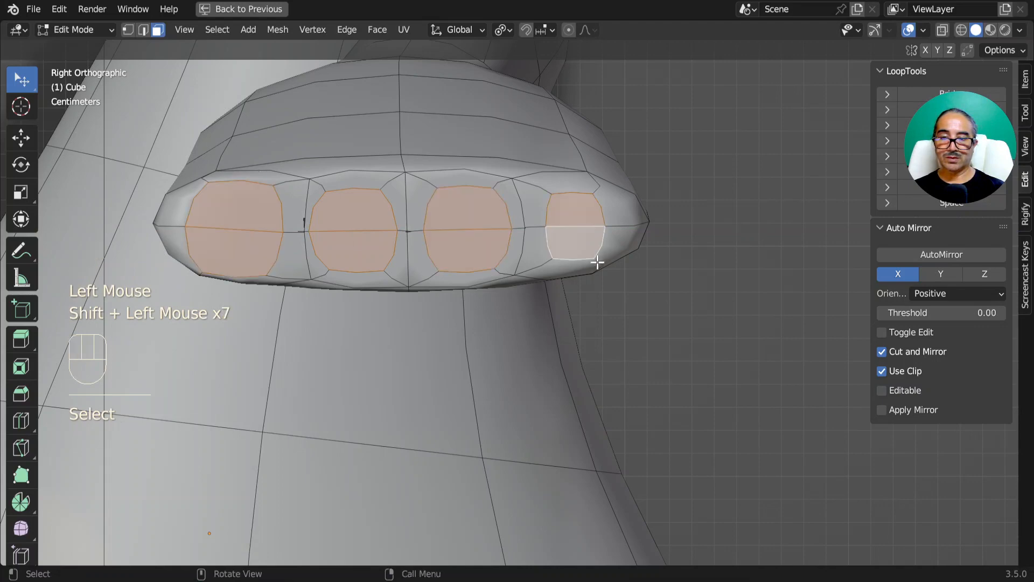
scroll(596, 261, "down", 2)
middle_click_drag(595, 261, 585, 343)
scroll(585, 343, "down", 2)
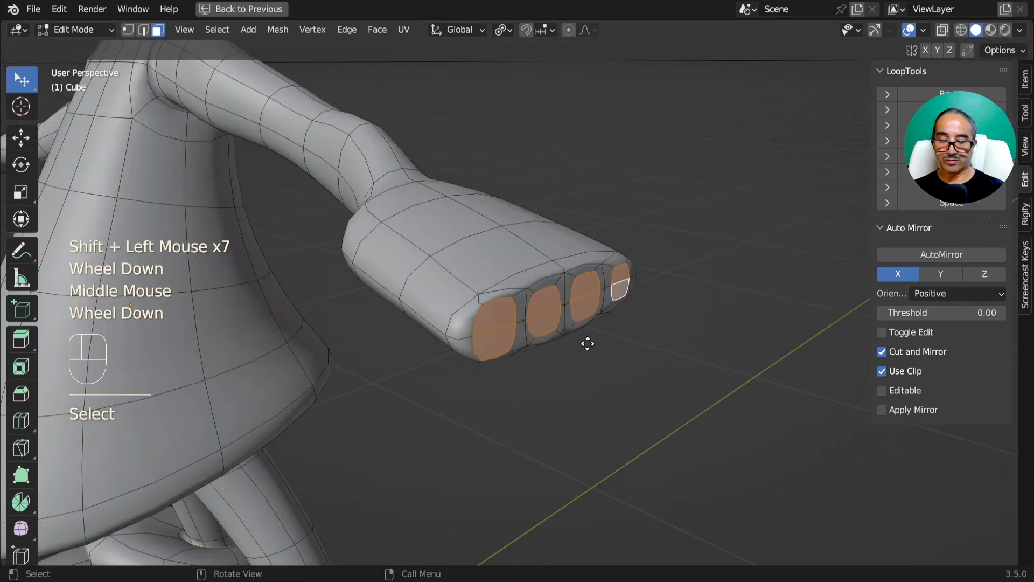
key("g")
key("x")
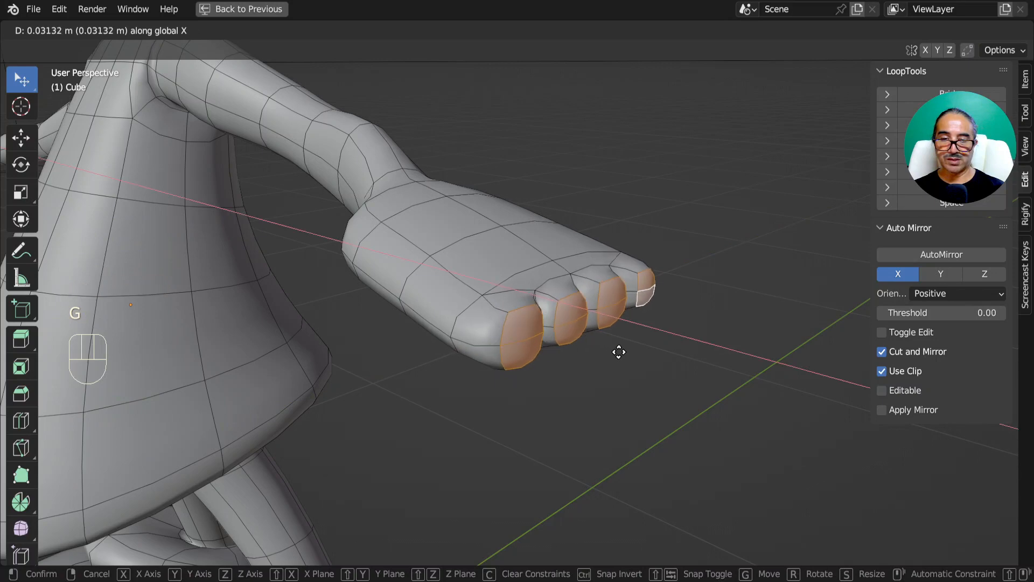
left_click(629, 355)
Show the hand over the reference in top view and set the pivot point to Individual Origins.
scroll(596, 346, "down", 2)
middle_click_drag(596, 346, 563, 386)
scroll(489, 350, "up", 2)
scroll(579, 394, "up", 2)
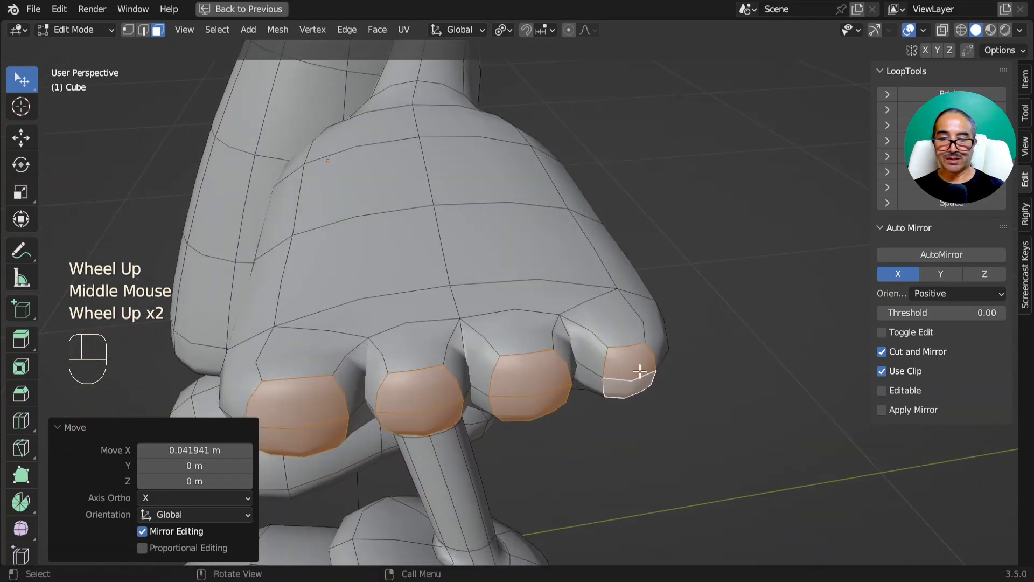
scroll(623, 386, "down", 1)
key("KP_7")
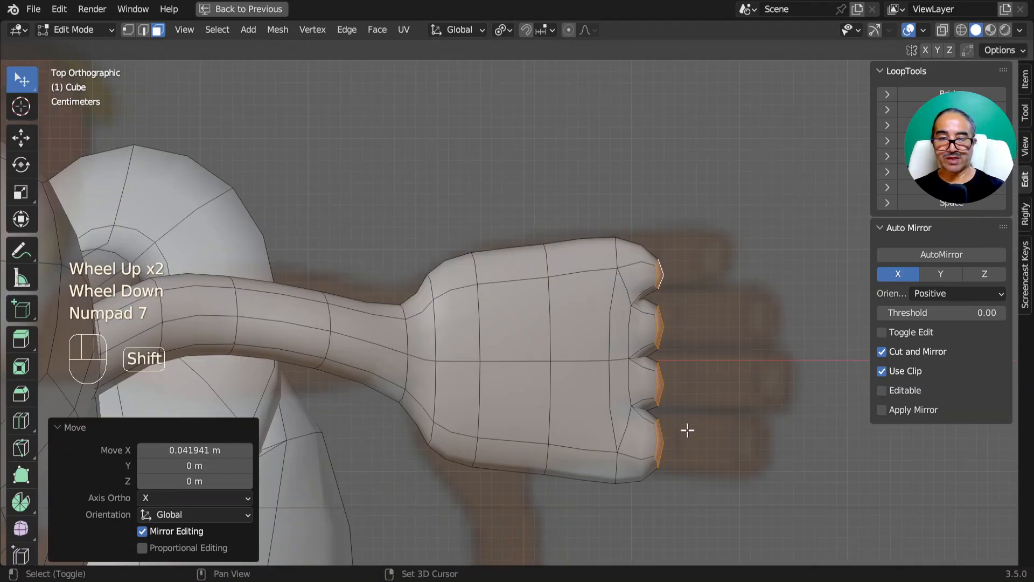
middle_click_drag(687, 430, 506, 354, "shift")
scroll(495, 307, "up", 1)
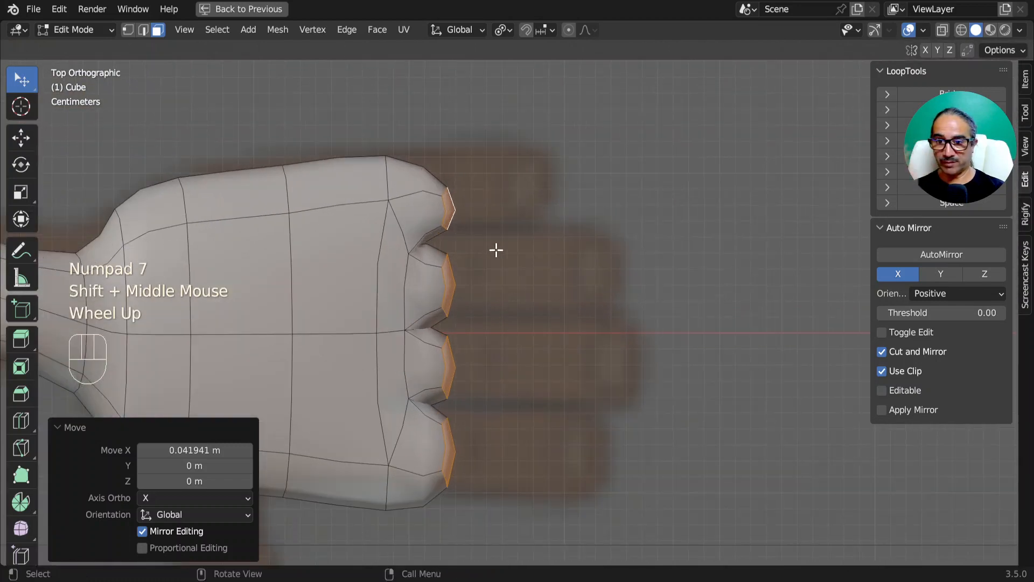
key("period")
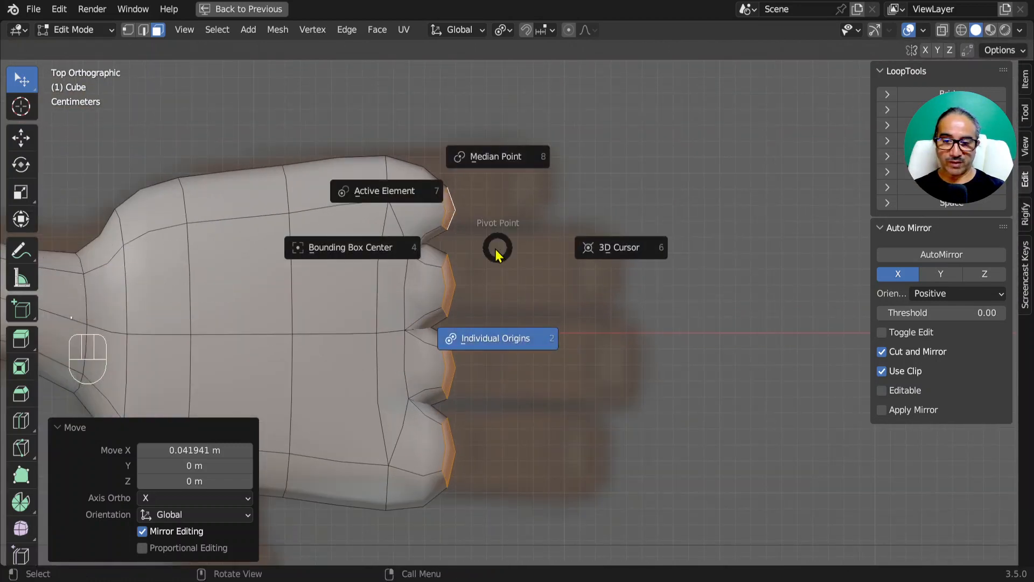
left_click(503, 338)
Extrude the four finger bases outward, scale their ends to 1.206, and extrude them again by about 0.07 m.
key("e")
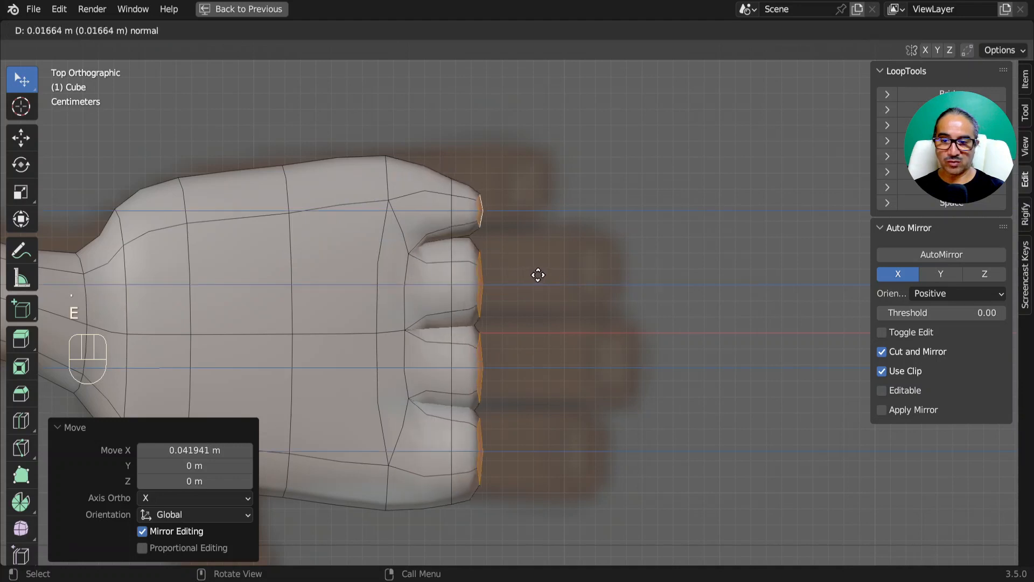
left_click(565, 270)
key("s")
left_click(596, 284)
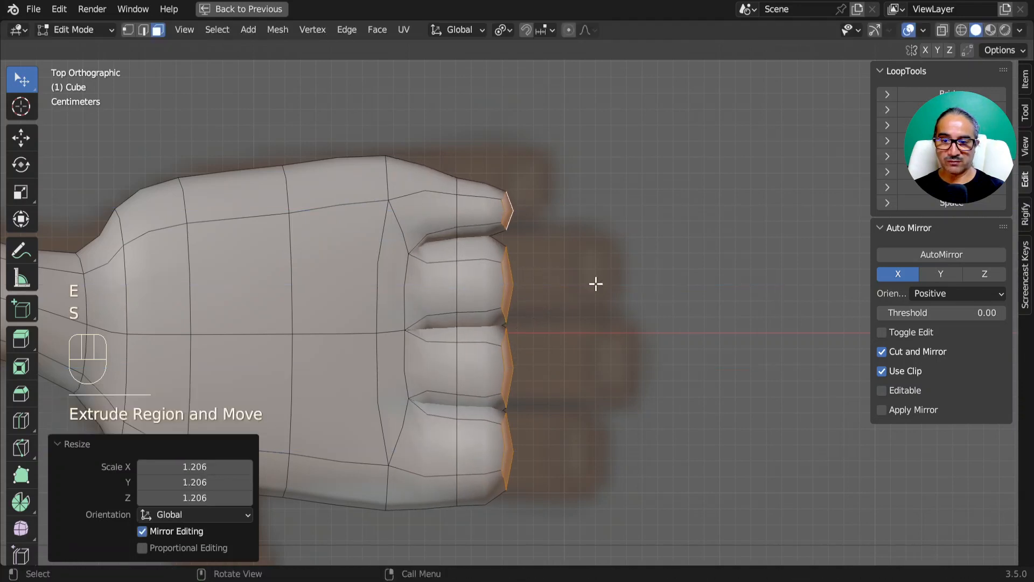
key("g")
left_click(574, 276)
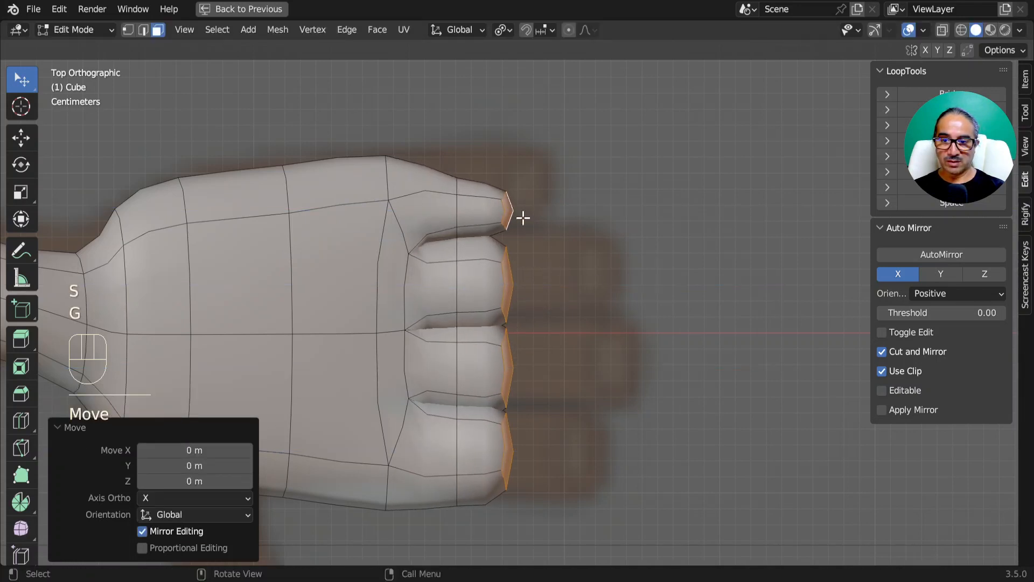
key("e")
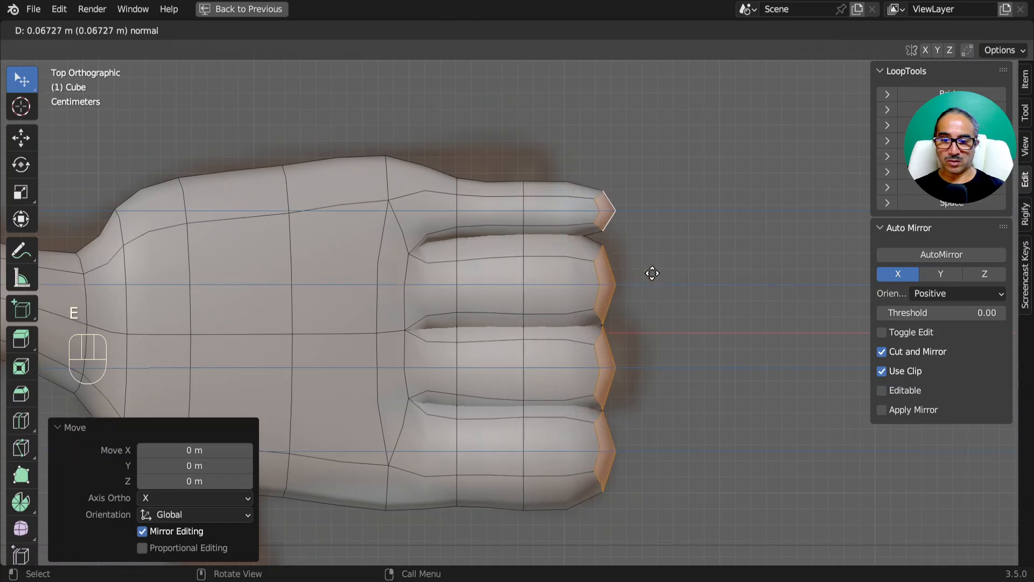
left_click(655, 273)
Select both end faces of the front middle finger and move them outward in top view to lengthen the finger.
left_click(608, 359)
middle_click_drag(608, 359, 501, 339)
left_click(499, 338, "shift")
key("KP_7")
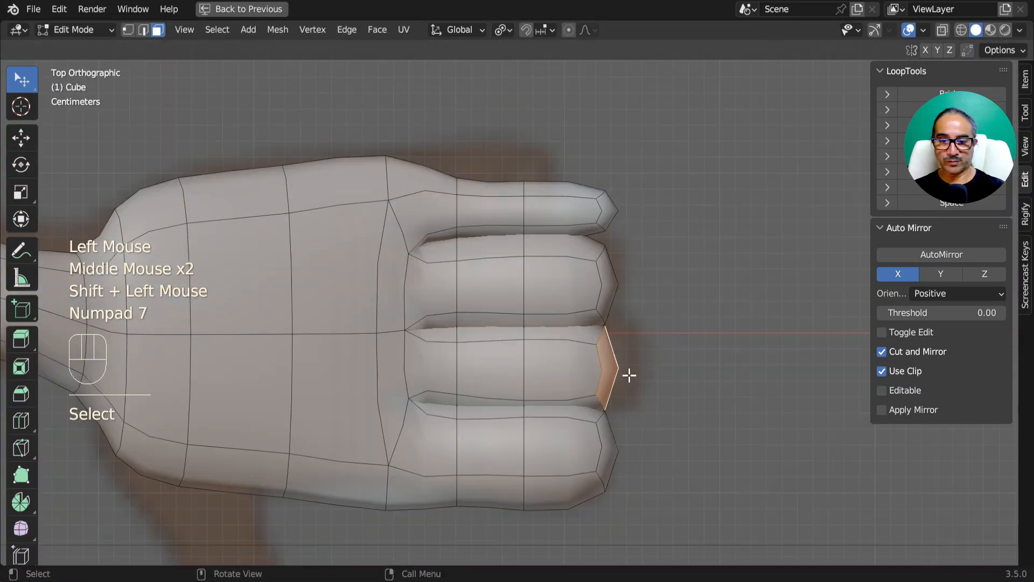
key("g")
Shorten the rearmost finger by moving its two tip faces about 0.034 m toward the palm in top view.
left_click(605, 210)
middle_click_drag(605, 210, 583, 130)
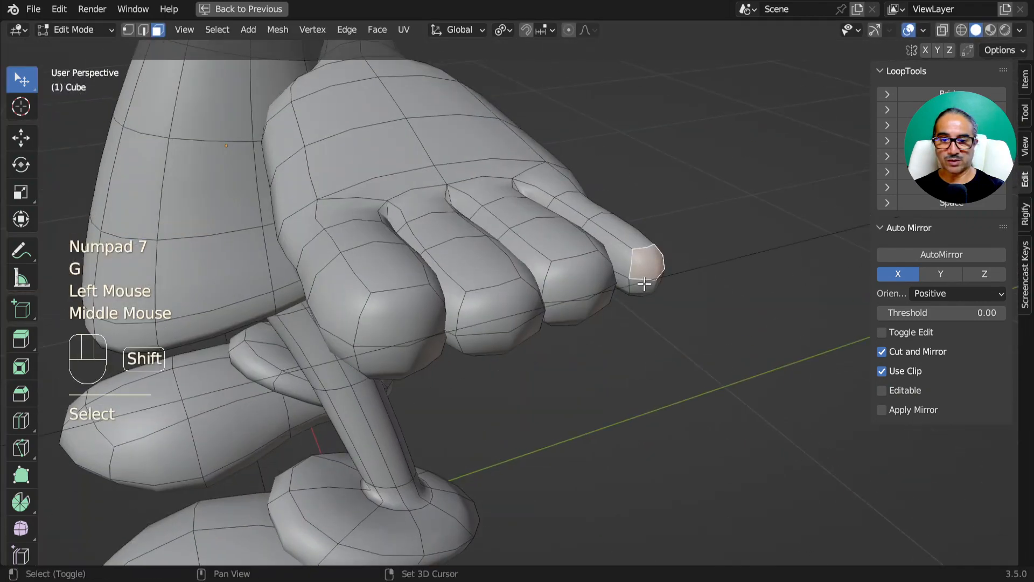
left_click(644, 283, "shift")
key("KP_7")
key("g")
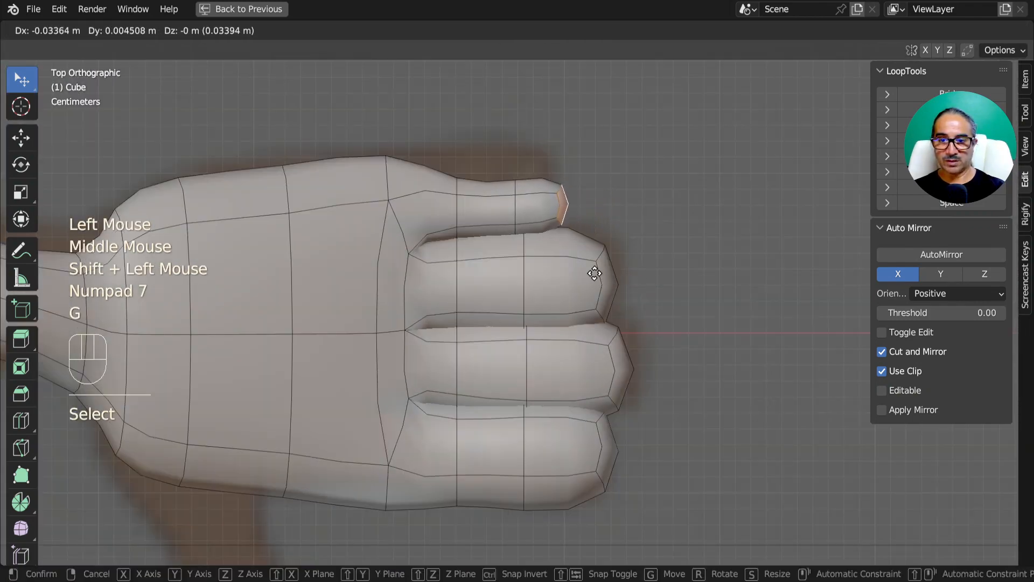
left_click(594, 274)
Expand the selection over the rearmost finger, move it toward the reference finger, and rotate it by 1.84°.
key("ctrl+KP_Add")
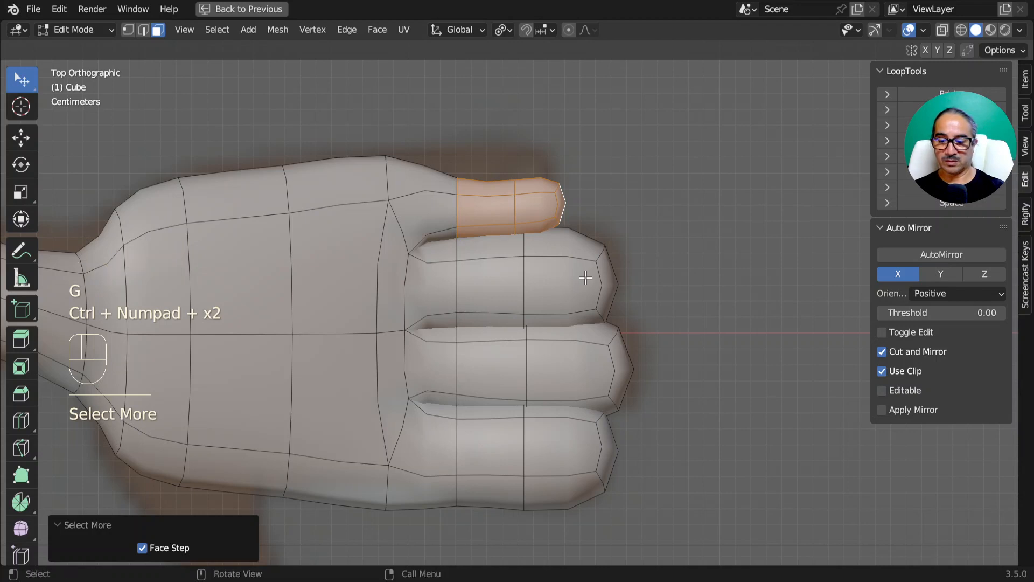
key("g")
left_click(576, 274)
key("r")
left_click(574, 279)
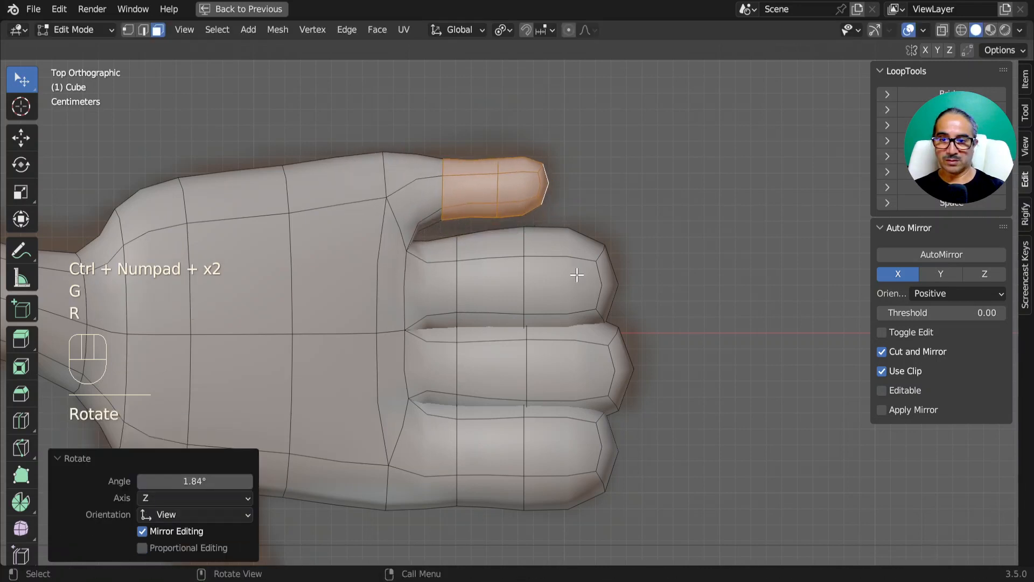
left_click(576, 274)
middle_click_drag(619, 280, 563, 291)
left_click(623, 309)
left_click(622, 311)
left_click(563, 291, "shift")
key("KP_7")
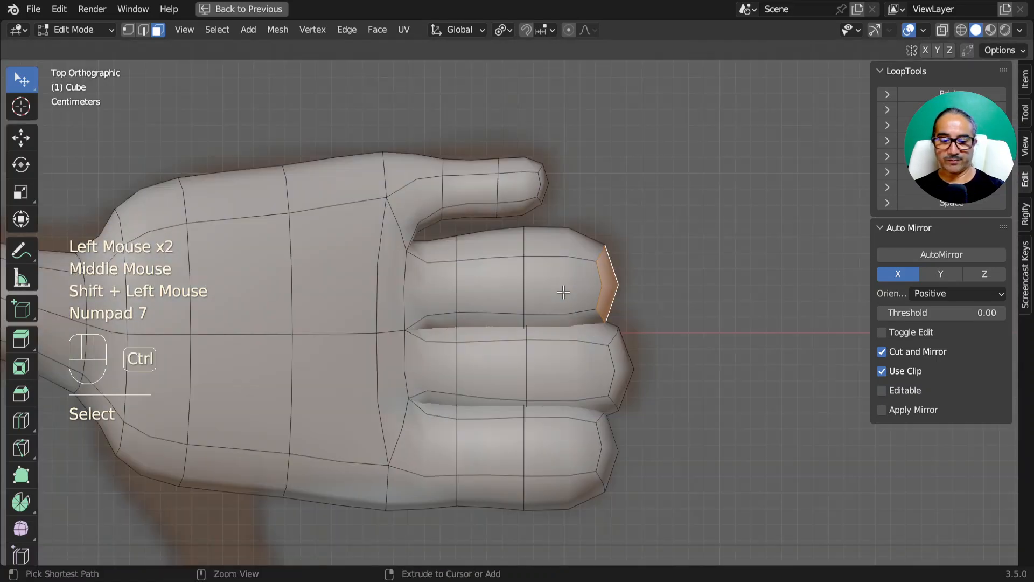
key("ctrl+KP_Subtract")
key("ctrl+KP_Add")
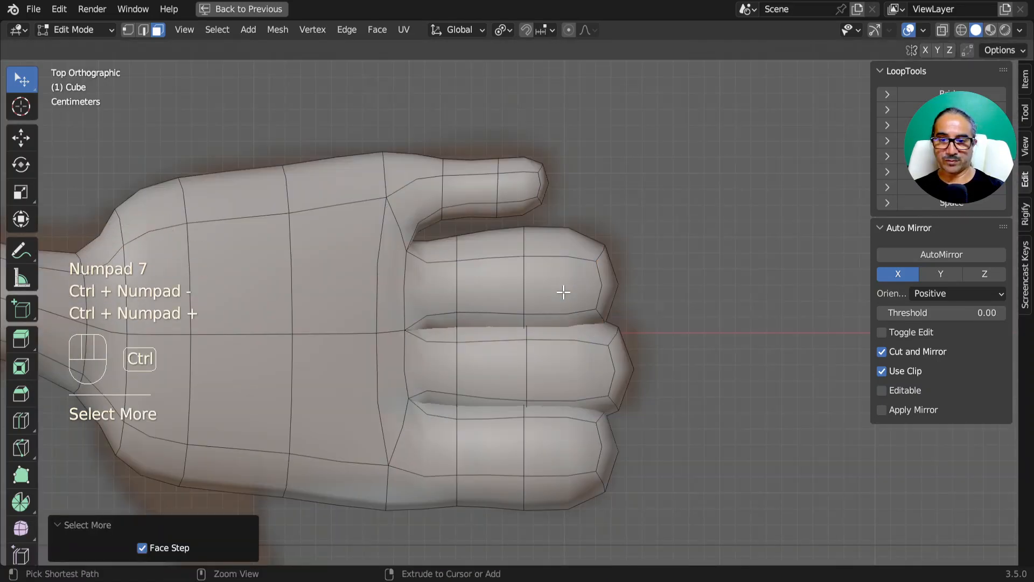
Select the rear middle finger from its tip faces through two selection expansions and thin it with Shrink/Fatten.
left_click(605, 282)
middle_click_drag(693, 319, 600, 260)
left_click(572, 265, "shift")
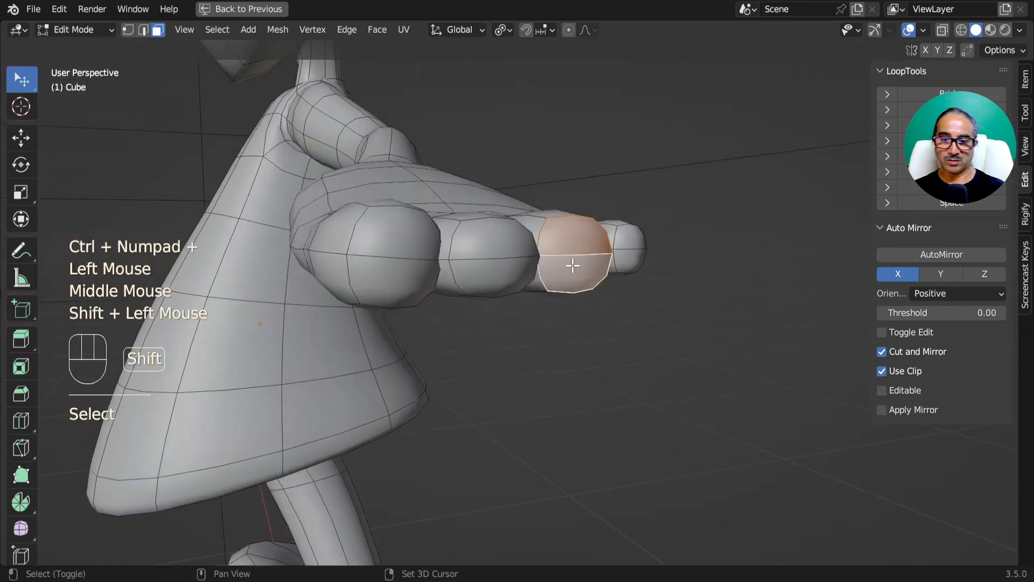
key("ctrl+KP_Add")
key("KP_7")
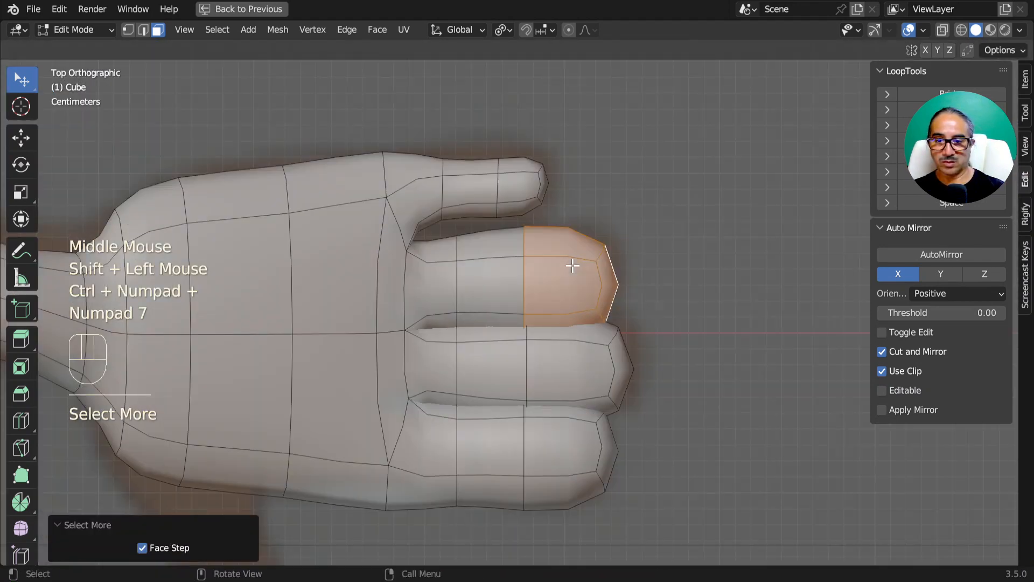
key("ctrl+KP_Add")
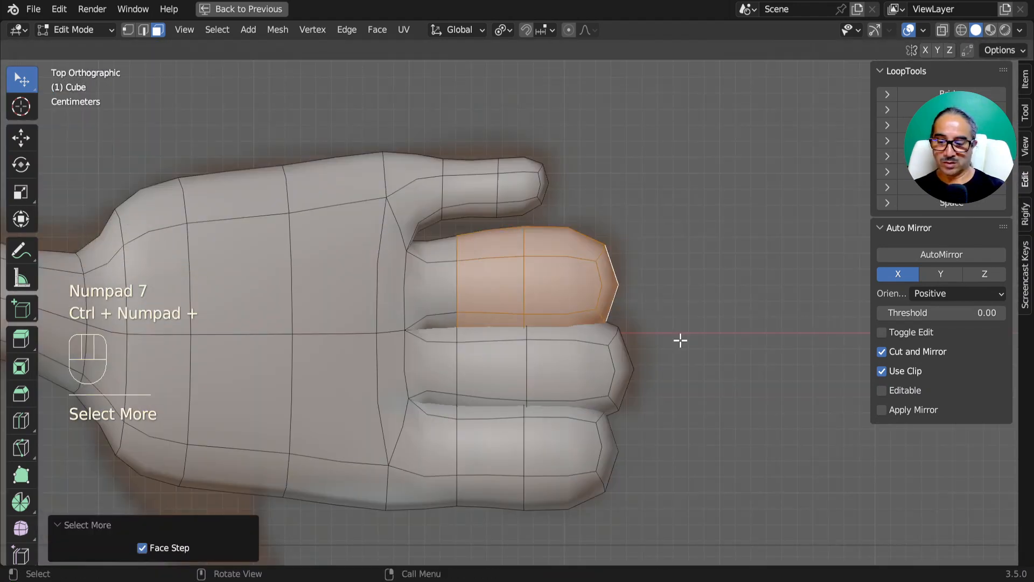
key("alt+s")
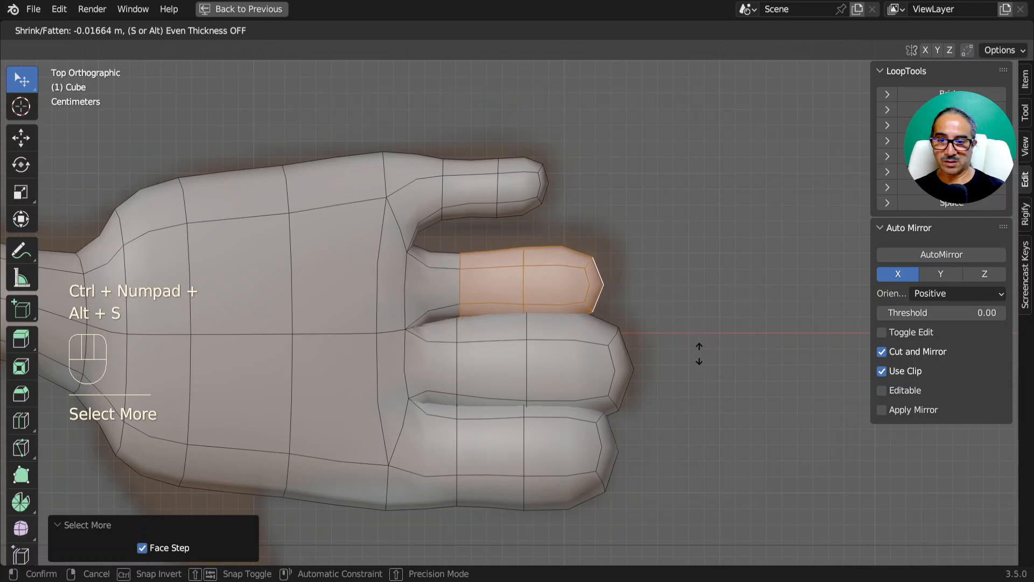
left_click(687, 351)
Expand the selection to the rear middle finger's base, shift the finger toward the reference, and rotate it by 0.826°.
key("ctrl+KP_Add")
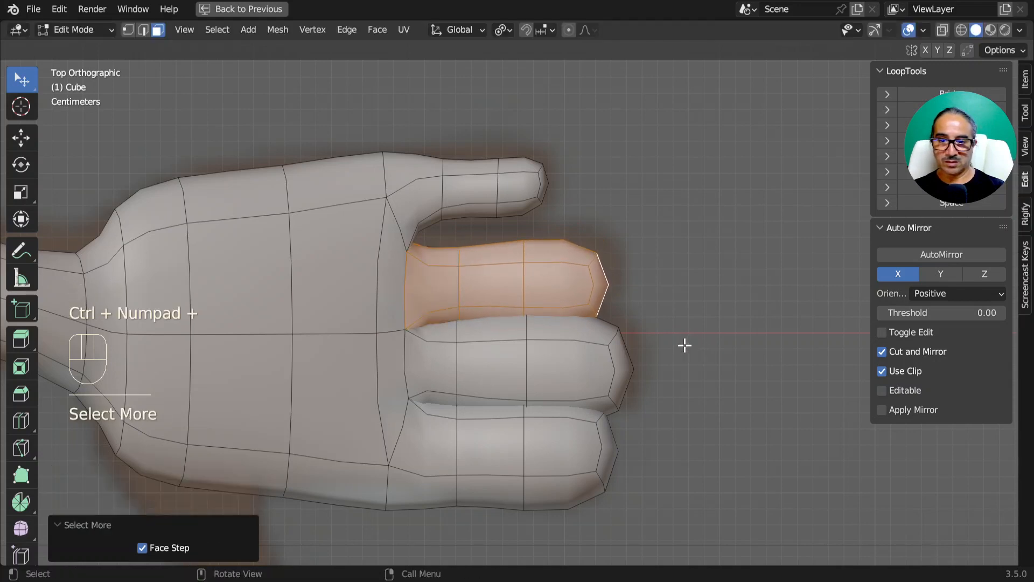
key("g")
left_click(689, 328)
key("r")
left_click(693, 332)
Select the edge loop around the palm just behind the finger bases and move it about -0.011 m in X and 0.012 m in Z in front view.
scroll(676, 386, "down", 1)
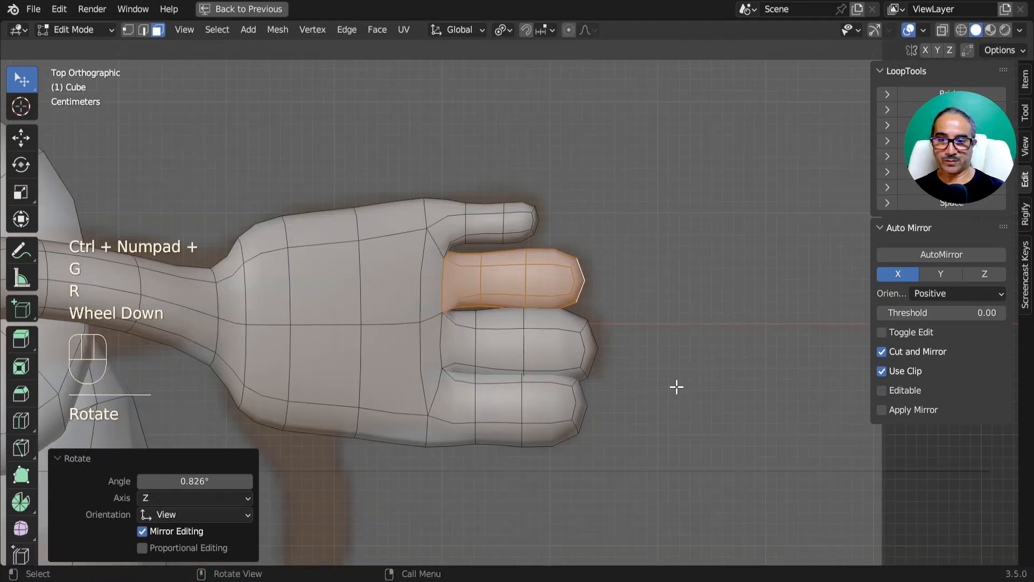
middle_click_drag(677, 387, 625, 337)
scroll(517, 346, "down", 1)
middle_click_drag(517, 346, 482, 375)
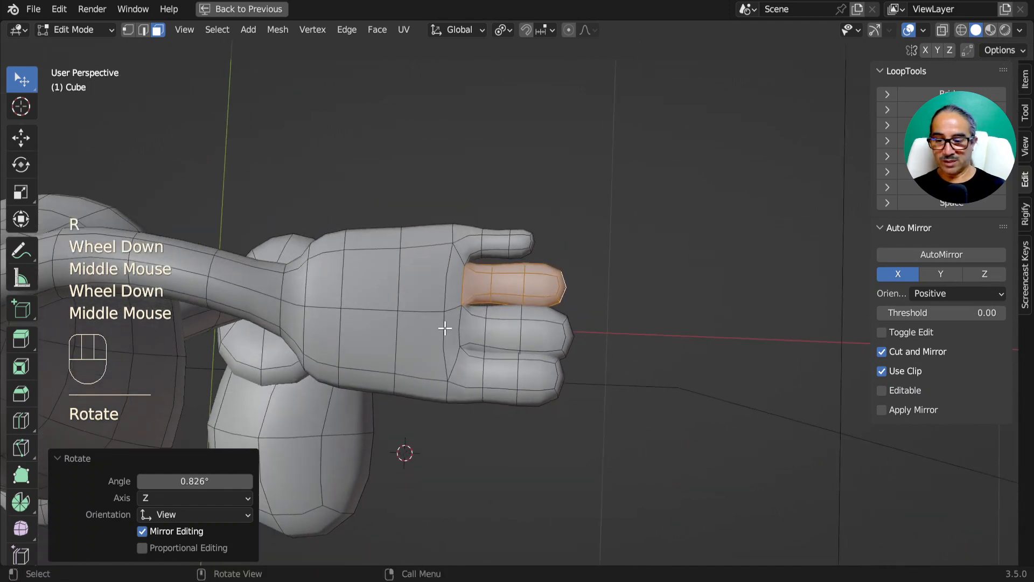
key("2")
left_click(450, 334)
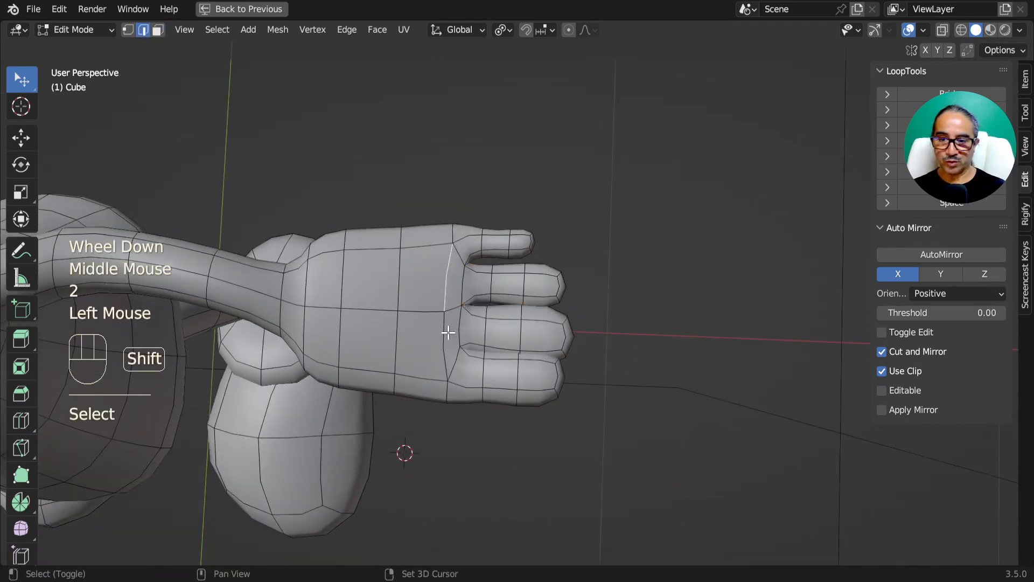
left_click(446, 373, "shift")
middle_click_drag(446, 374, 441, 273)
left_click(437, 309, "shift+super")
left_click(451, 312, "shift+super")
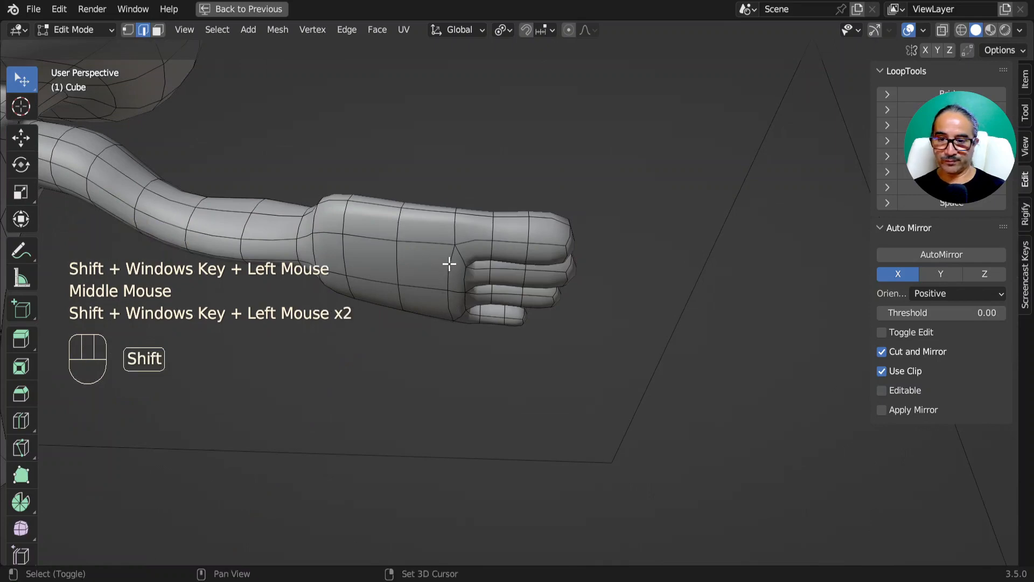
left_click(457, 224, "alt+shift")
left_click(501, 205, "alt+shift")
middle_click_drag(501, 205, 540, 399)
left_click(451, 254, "alt+shift")
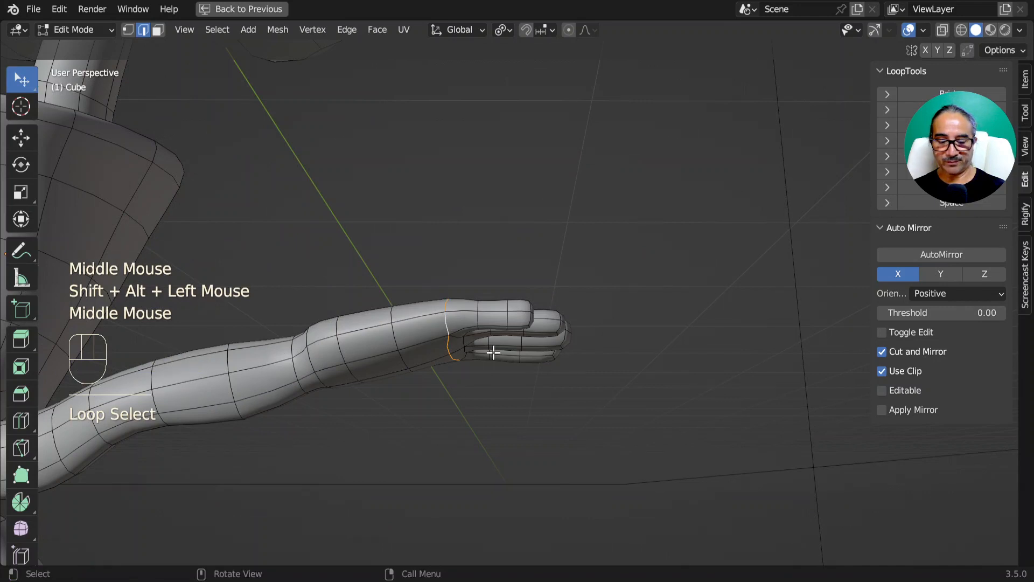
key("KP_1")
left_click(535, 359)
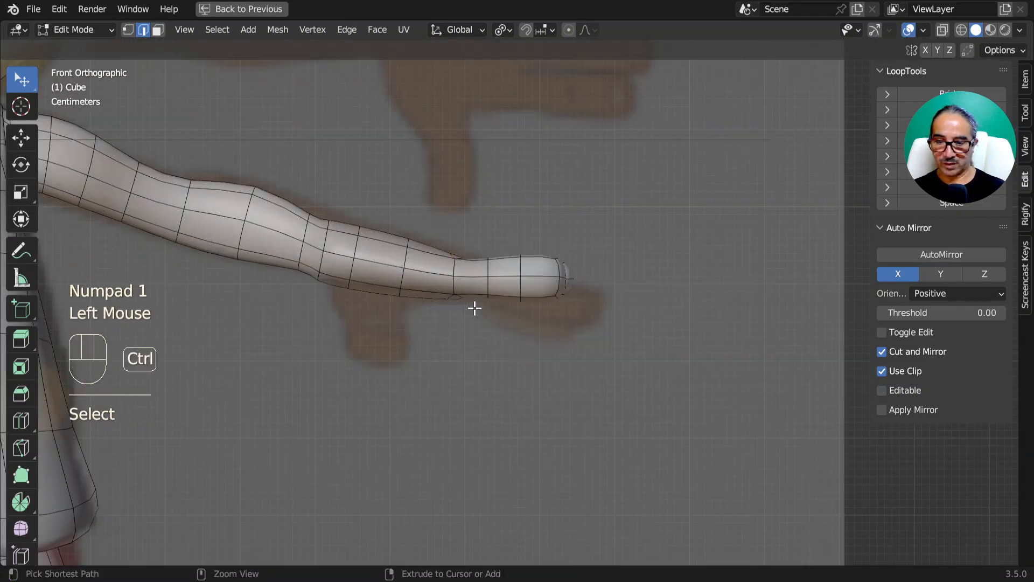
key("ctrl+z")
scroll(515, 316, "up", 1)
key("g")
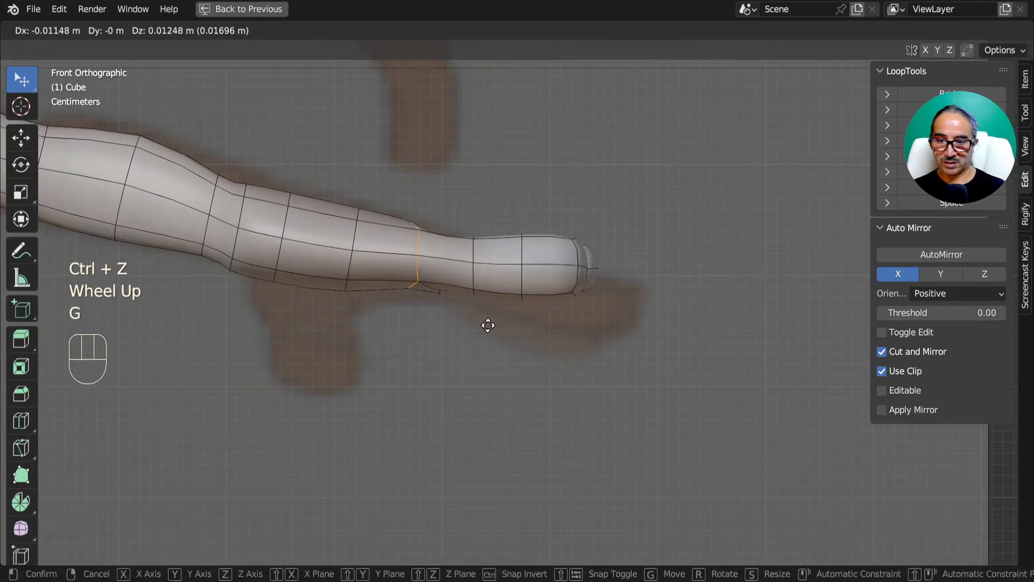
left_click(486, 323)
In wireframe front view, box-select all four fingers, move them 0.039 m in X and -0.035 m in Z, and rotate them 4.22°.
key("z")
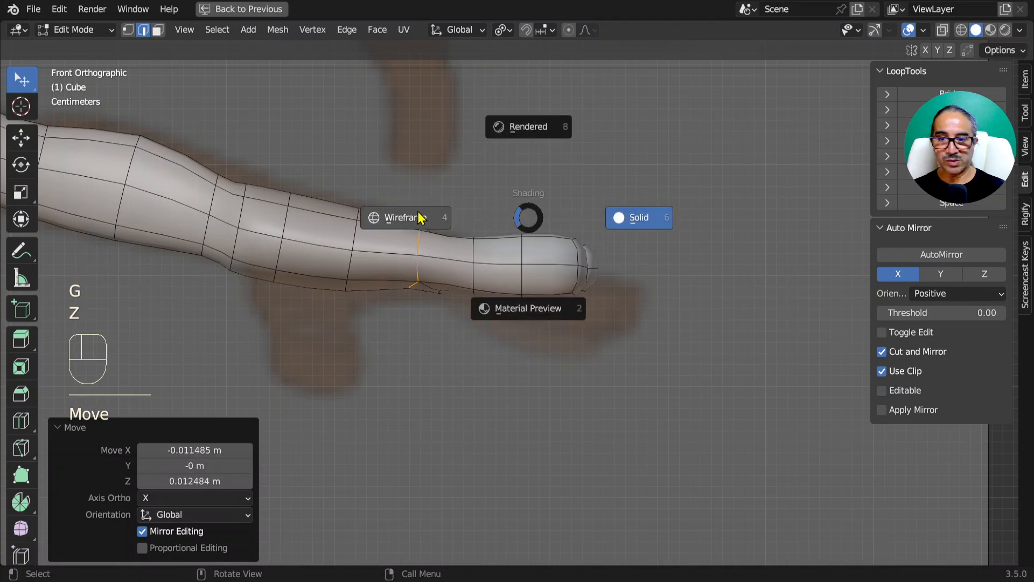
left_click(604, 322)
key("b")
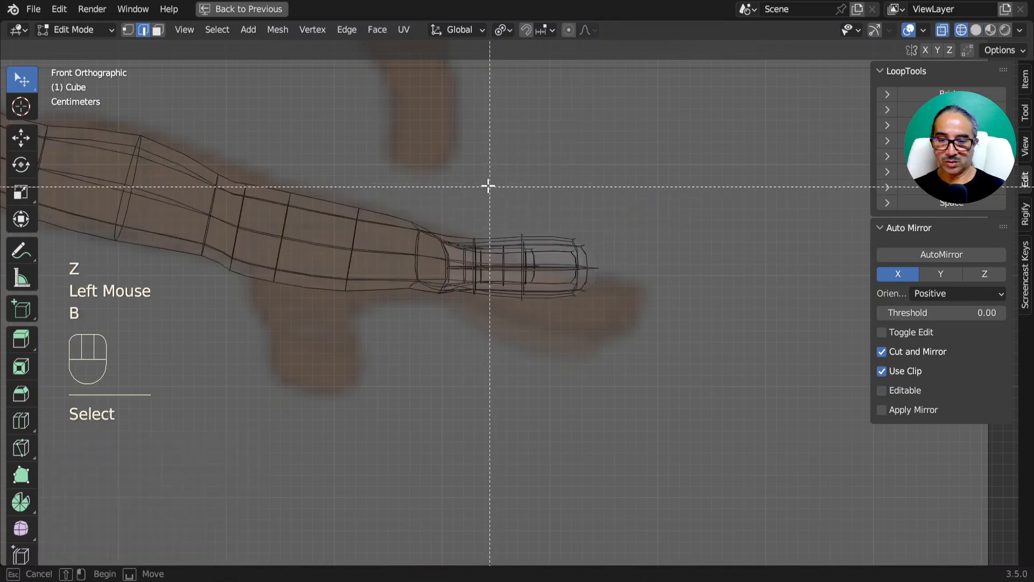
left_click_drag(479, 177, 593, 295)
key("g")
right_click(586, 299)
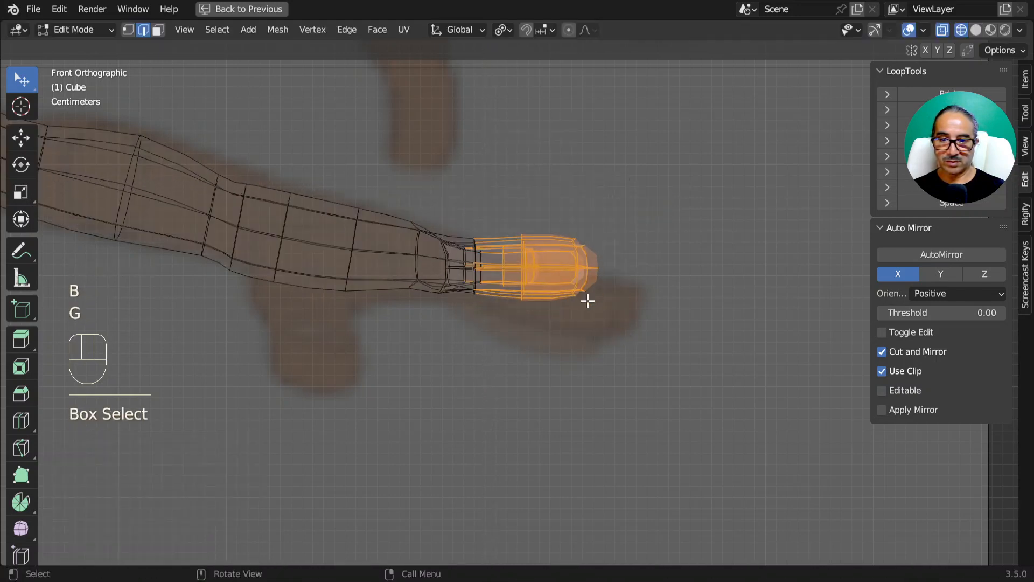
key("g")
left_click(631, 340)
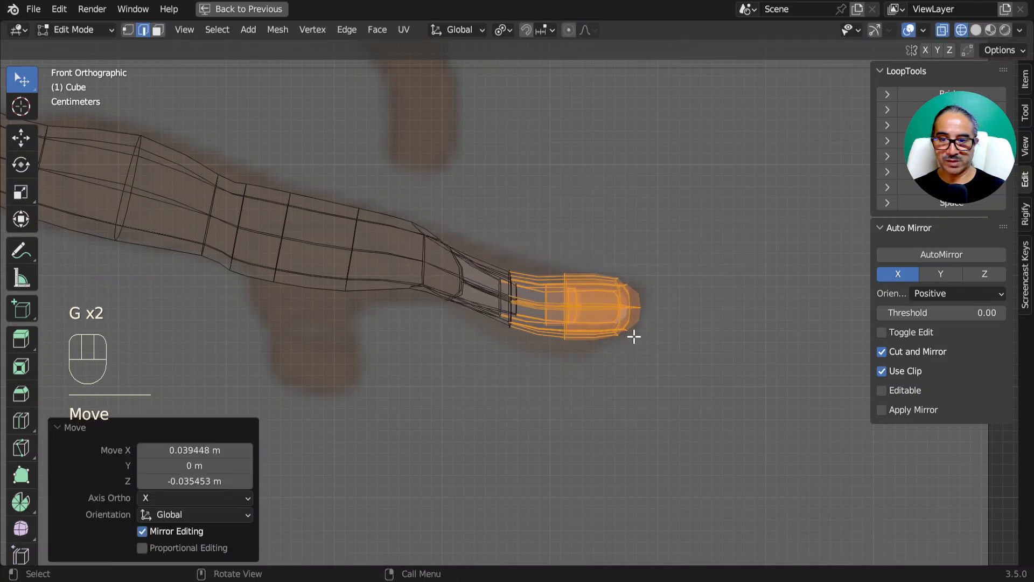
key("r")
left_click(646, 345)
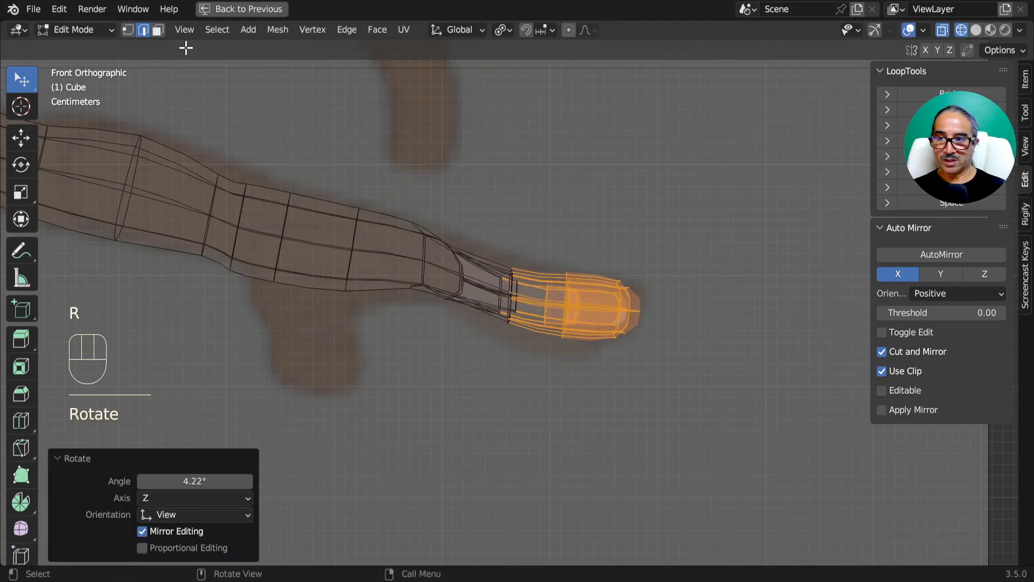
In solid face mode, select the two lower side faces of the palm where the thumb starts and flatten them to 0 along Y.
left_click(157, 31)
left_click(975, 31)
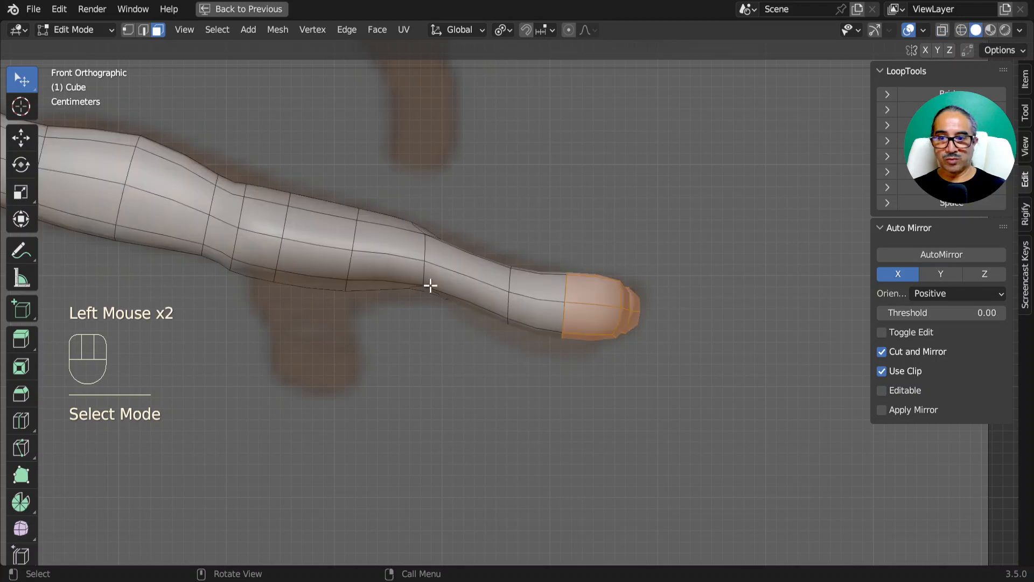
left_click(289, 258)
scroll(458, 286, "down", 2)
middle_click_drag(457, 286, 426, 286)
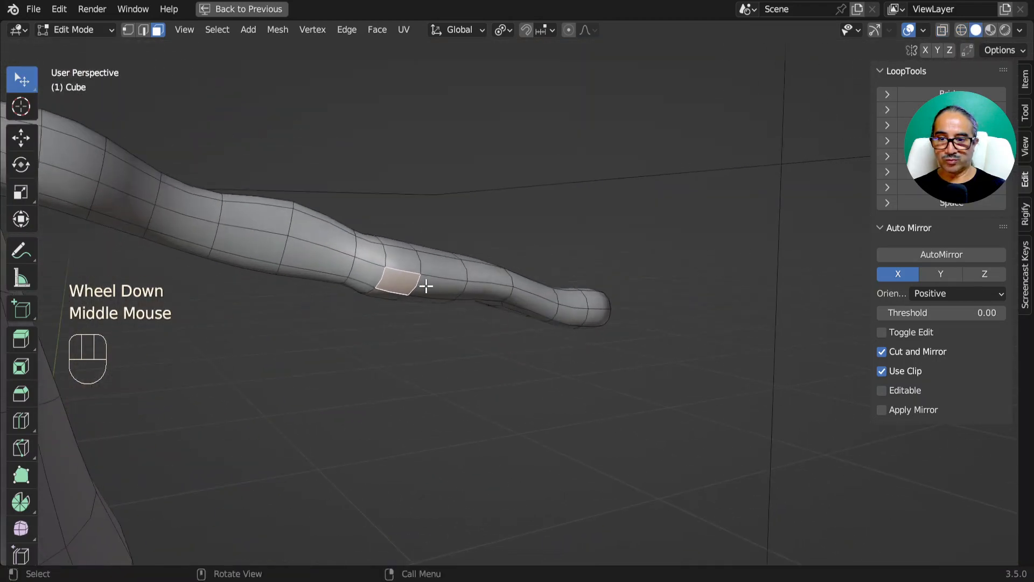
left_click(443, 287, "shift")
left_click(442, 281, "shift")
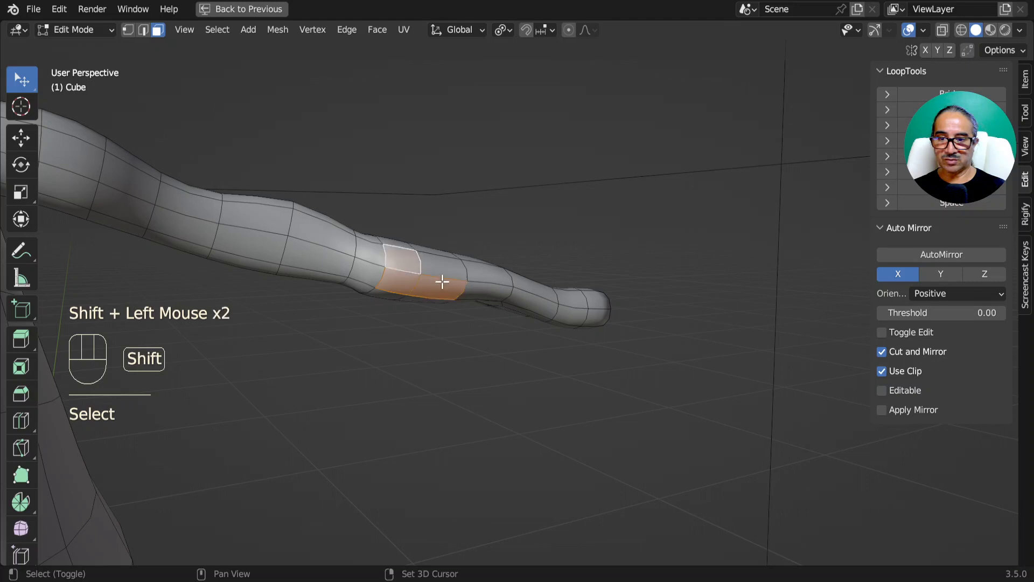
left_click(398, 281)
left_click(432, 287, "shift")
middle_click_drag(462, 312, 505, 330)
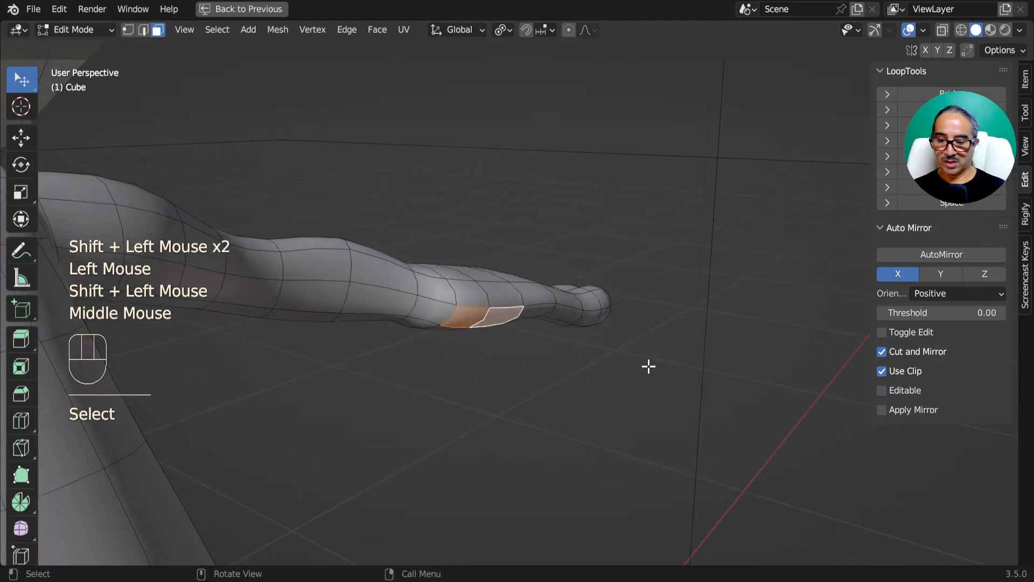
key("s")
key("y")
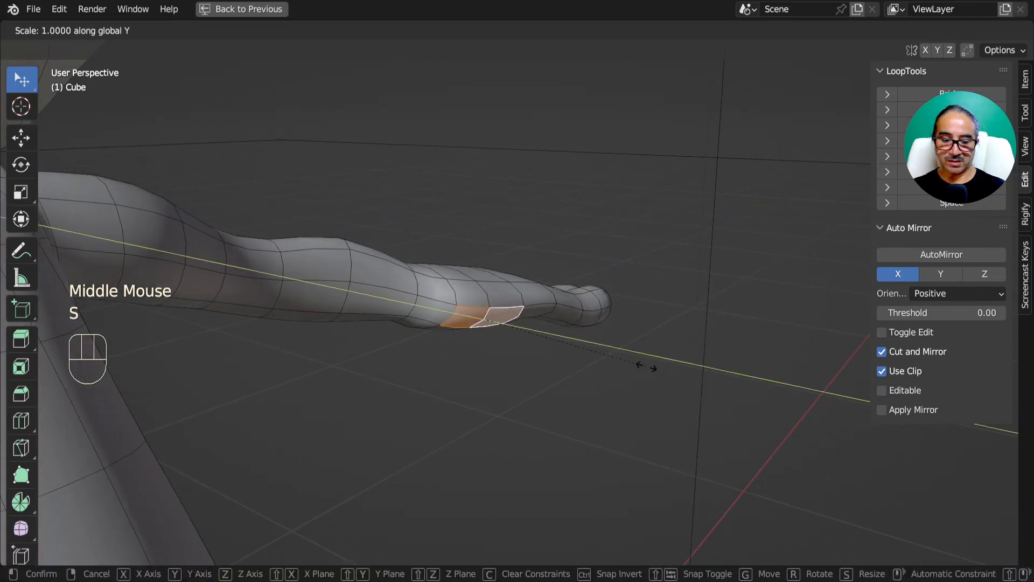
key("0")
key("Return")
Stretch the two thumb-base faces vertically by 1.732 along Z in front view.
key("KP_3")
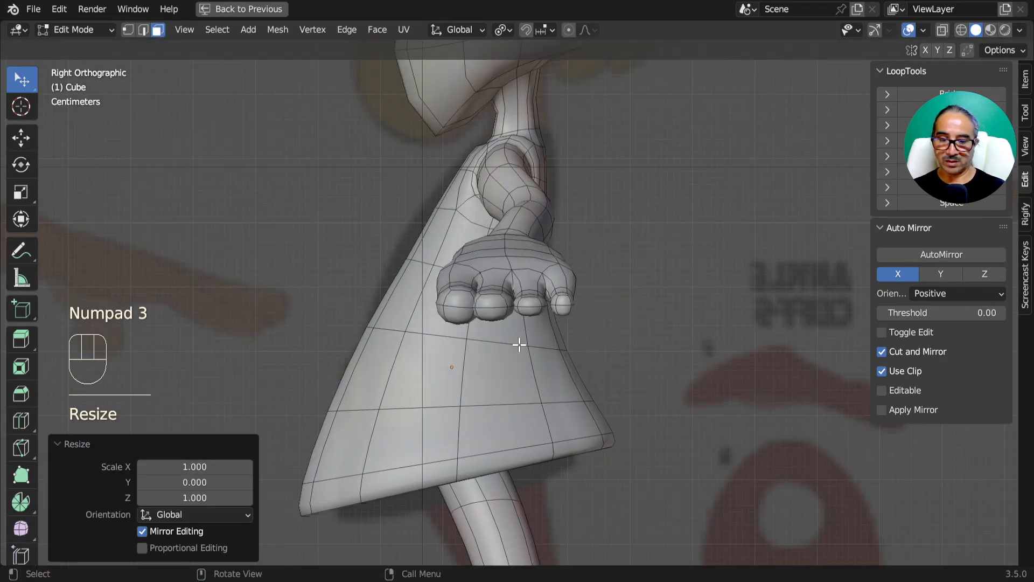
key("KP_1")
scroll(503, 341, "up", 2)
key("s")
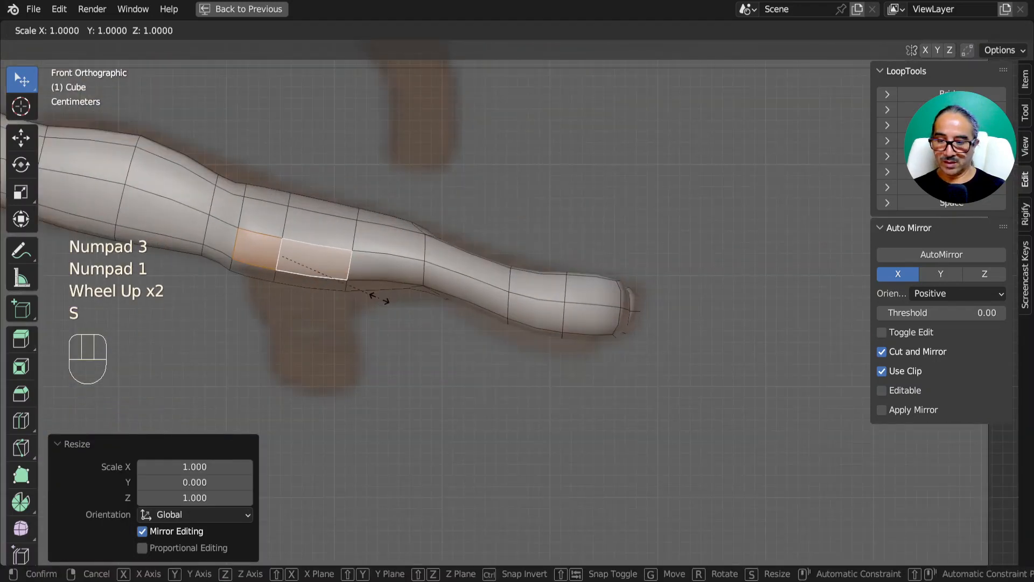
key("z")
left_click(408, 393)
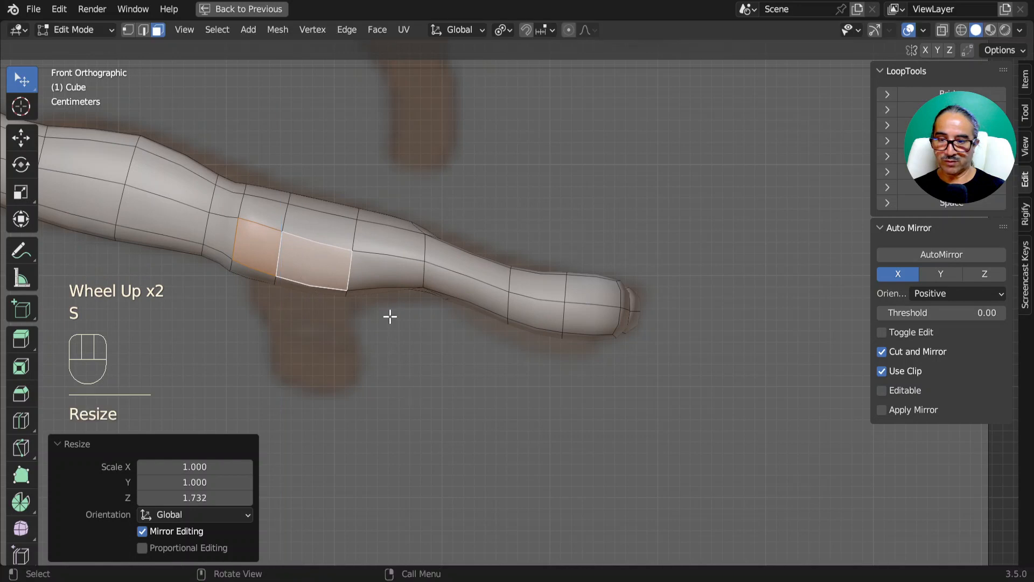
Extrude the thumb-base faces 0.059 m outward in top view, scale them down, and shift them 0.024 m in X and 0.007 m in Y.
key("KP_7")
middle_click_drag(397, 289, 479, 246)
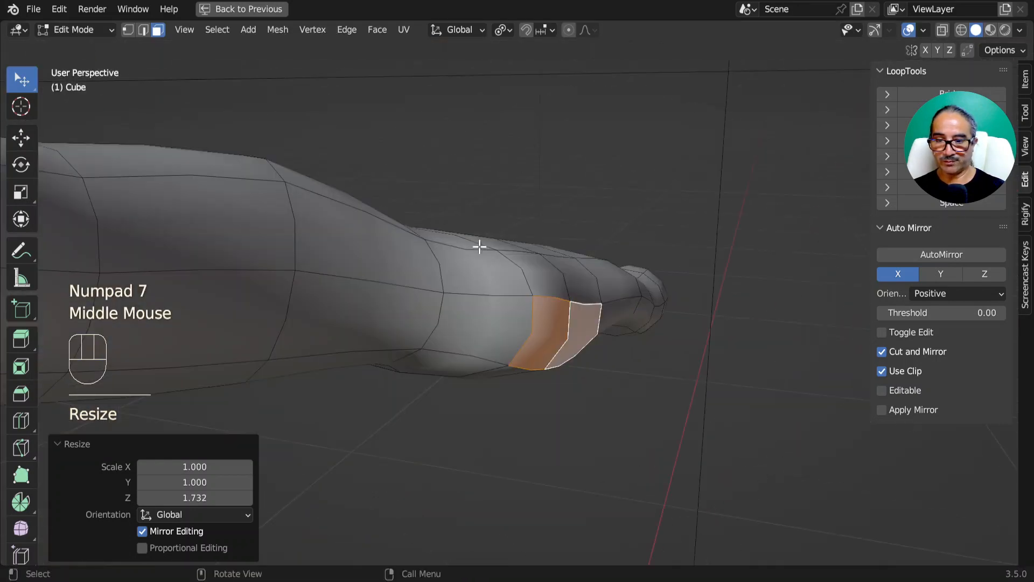
key("KP_7")
middle_click_drag(410, 349, 516, 215, "shift")
key("e")
left_click(517, 281)
key("s")
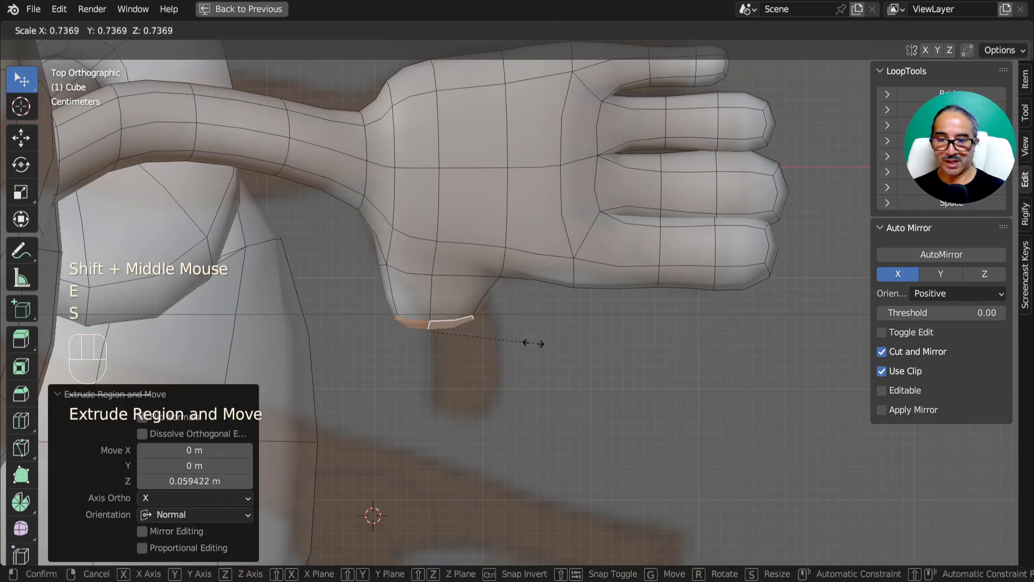
left_click(524, 344)
key("g")
left_click(555, 335)
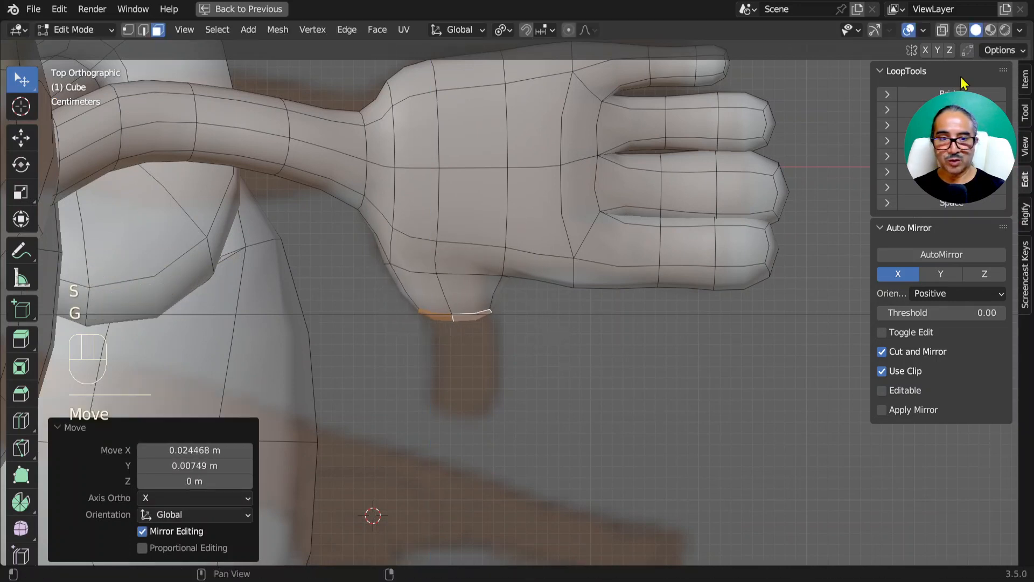
Round the thumb's end faces with LoopTools Circle, rotate them about -45° in front view, and scale them 1.045 along X.
left_click(915, 109)
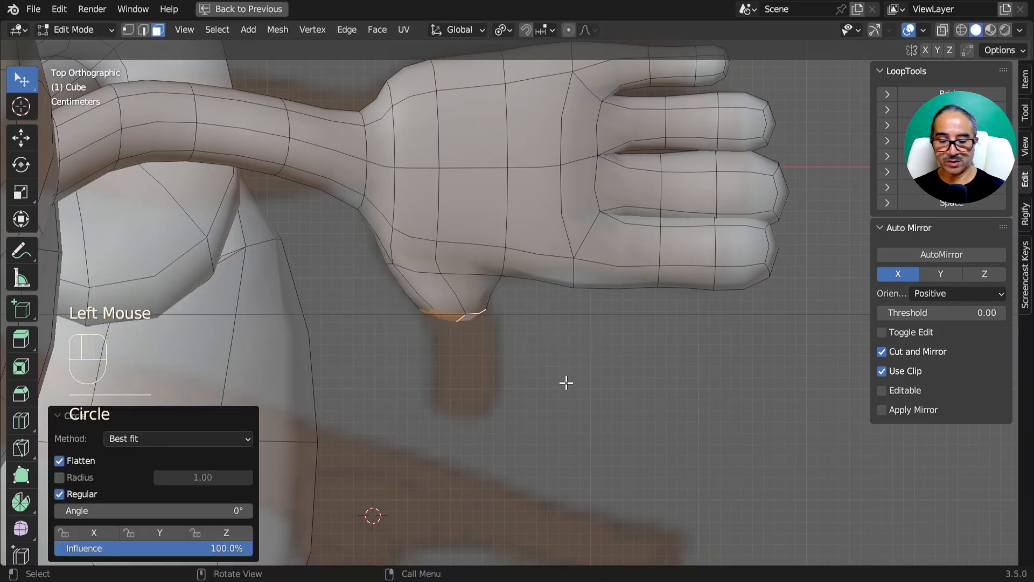
key("KP_1")
key("r")
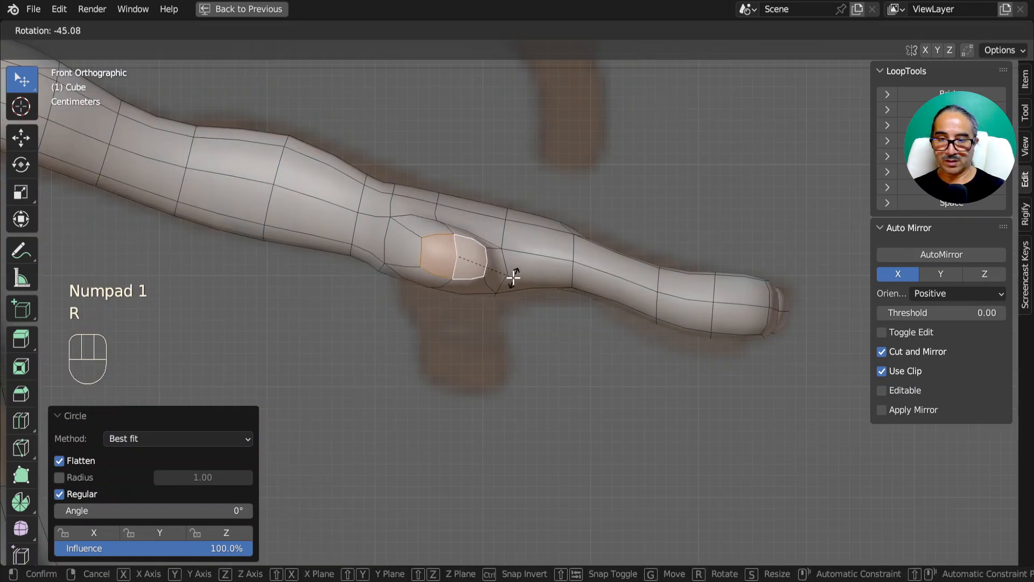
left_click(511, 278)
key("s")
key("x")
left_click(548, 300)
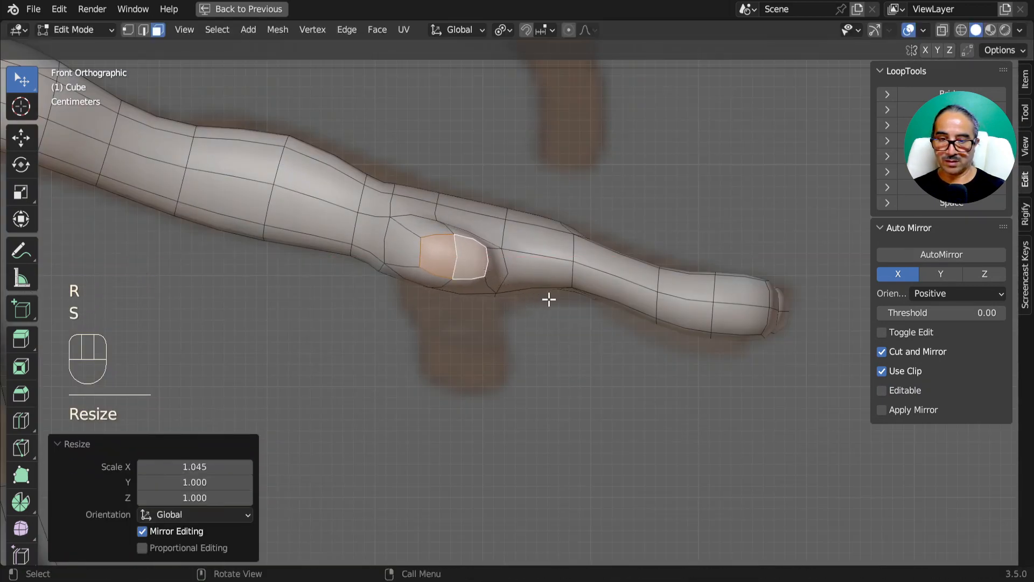
Extrude the thumb's end 0.081 m in top view, then rotate and shift its tip faces to follow the reference thumb.
key("KP_7")
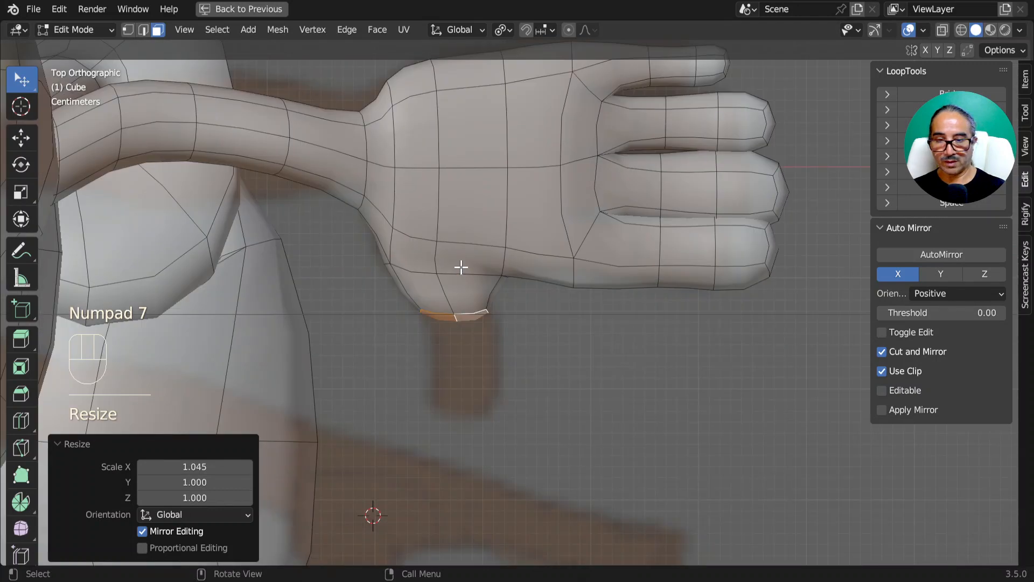
key("e")
left_click(525, 366)
key("g")
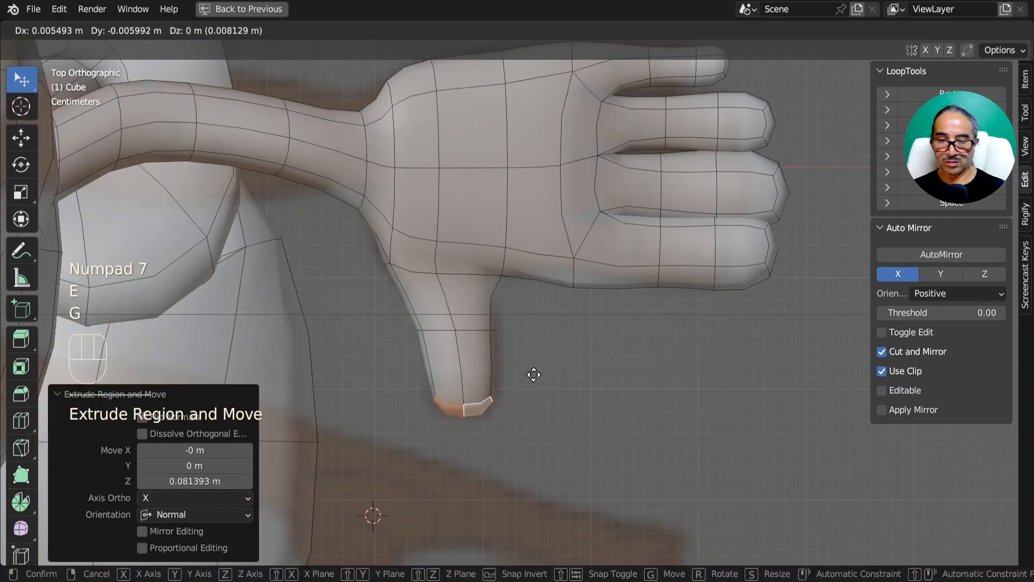
left_click(532, 377)
key("r")
left_click(530, 407)
key("g")
left_click(527, 406)
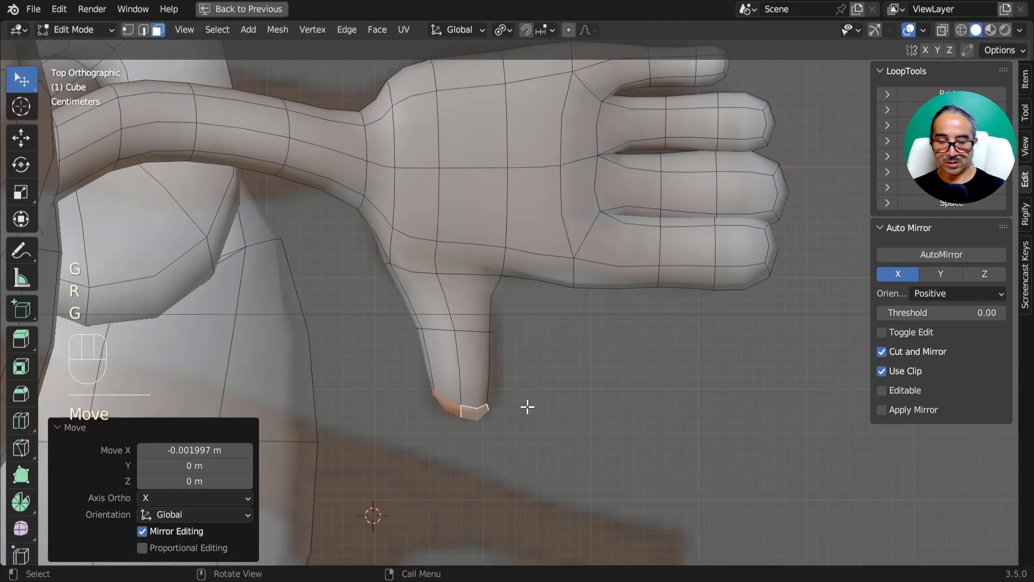
Select the thumb's outer segment from its tip, lower it 0.071 m along Z in front view, and rotate it slightly in right view.
key("KP_1")
key("ctrl+KP_Add")
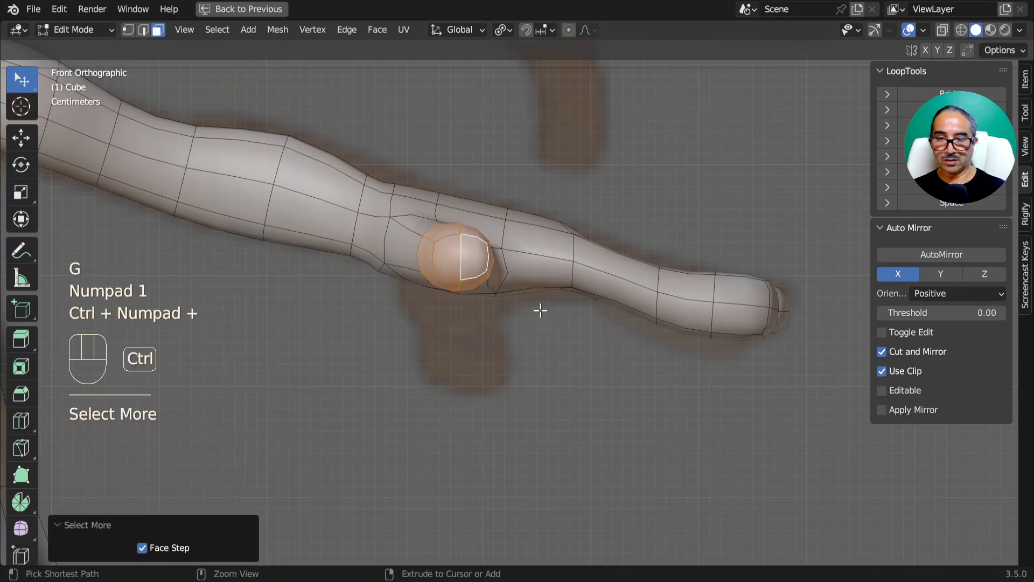
key("ctrl+KP_Subtract")
key("g")
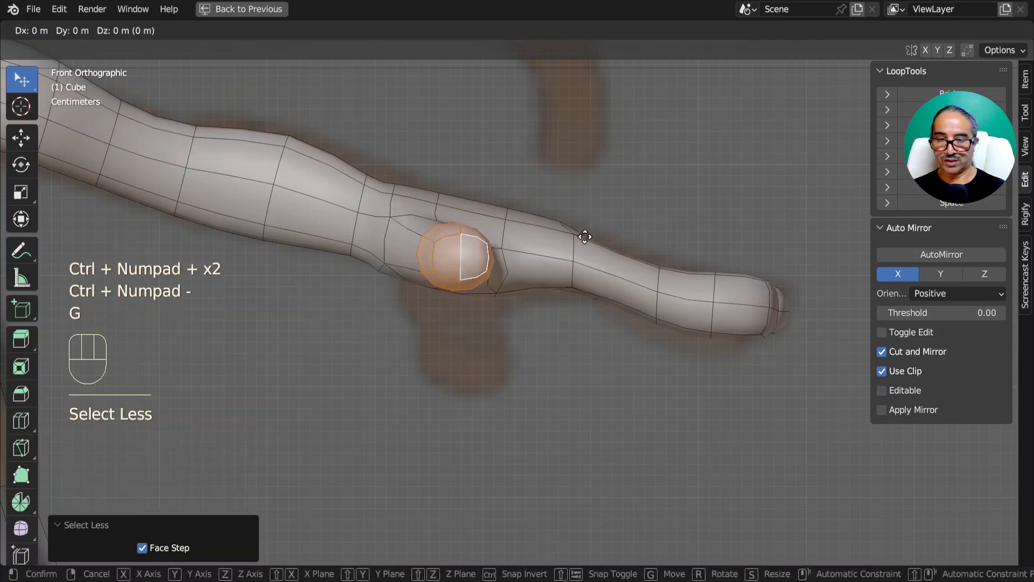
key("z")
left_click(584, 316)
middle_click_drag(584, 317, 556, 347)
key("KP_1")
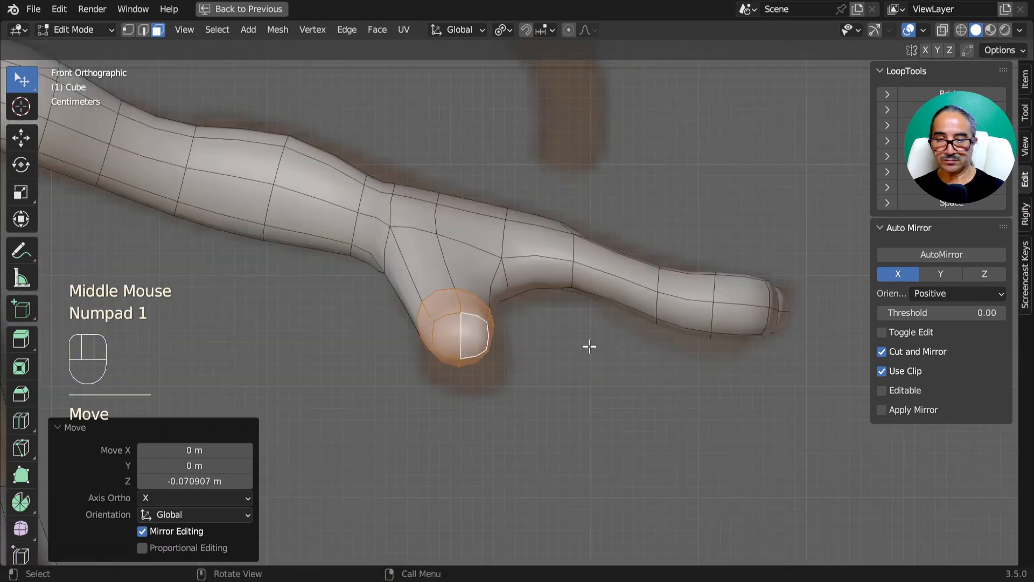
key("r")
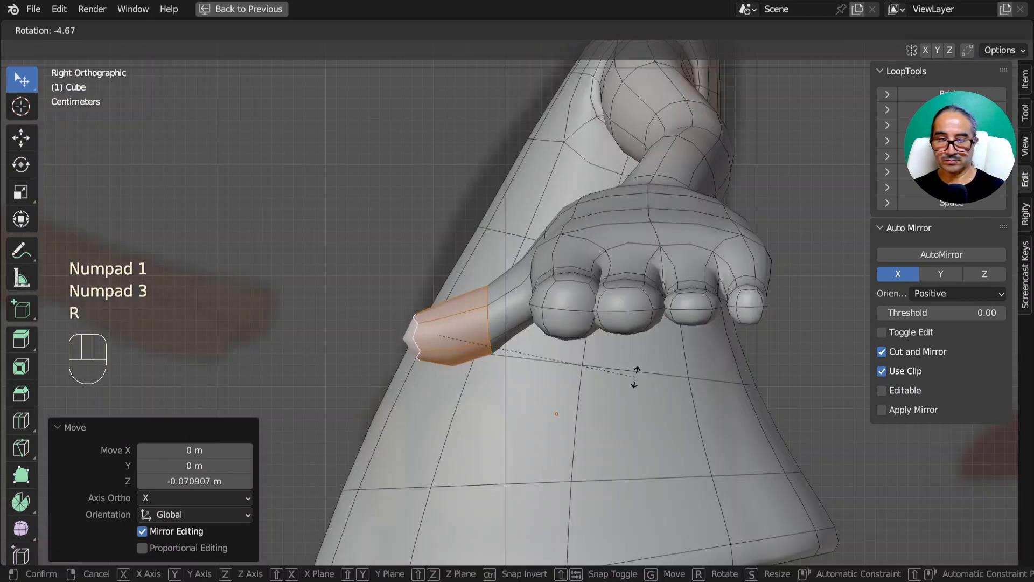
left_click(639, 363)
Leave Edit Mode and review the whole character with its finished hands, ending in front view against the reference.
scroll(642, 365, "down", 1)
key("Tab")
scroll(574, 360, "down", 1)
middle_click_drag(574, 361, 639, 362)
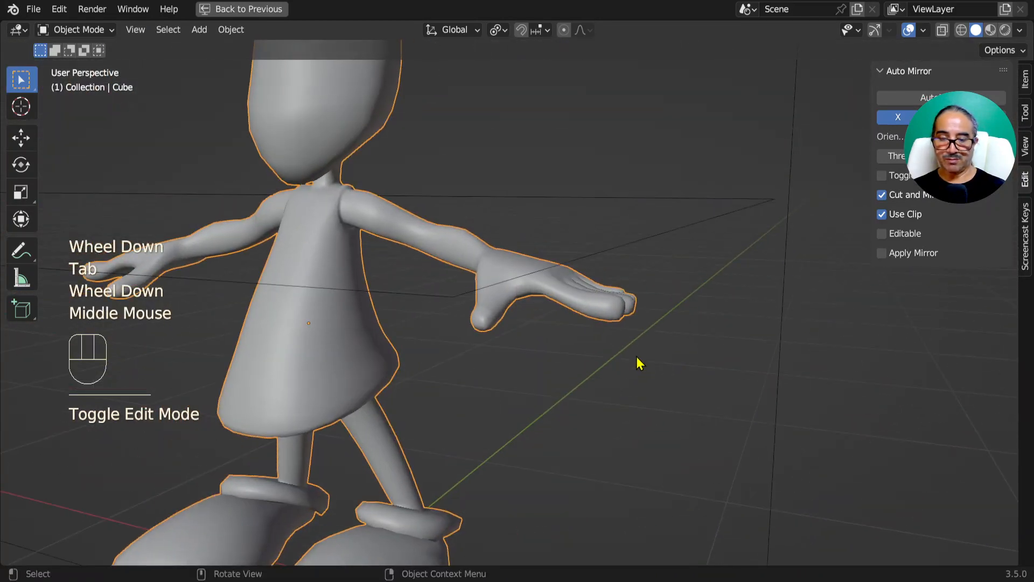
key("KP_1")
scroll(639, 364, "down", 2)
middle_click_drag(580, 326, 660, 221, "shift")
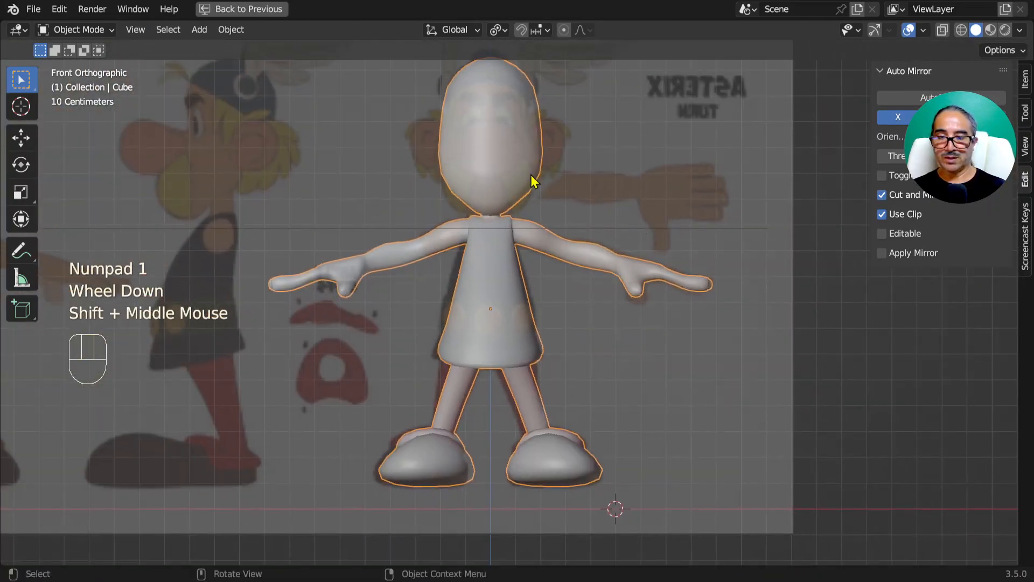
In front view, move the upper side face of the head to the reference outline and rotate it -6.67°.
key("Tab")
middle_click_drag(545, 143, 552, 256, "shift")
scroll(522, 219, "up", 2)
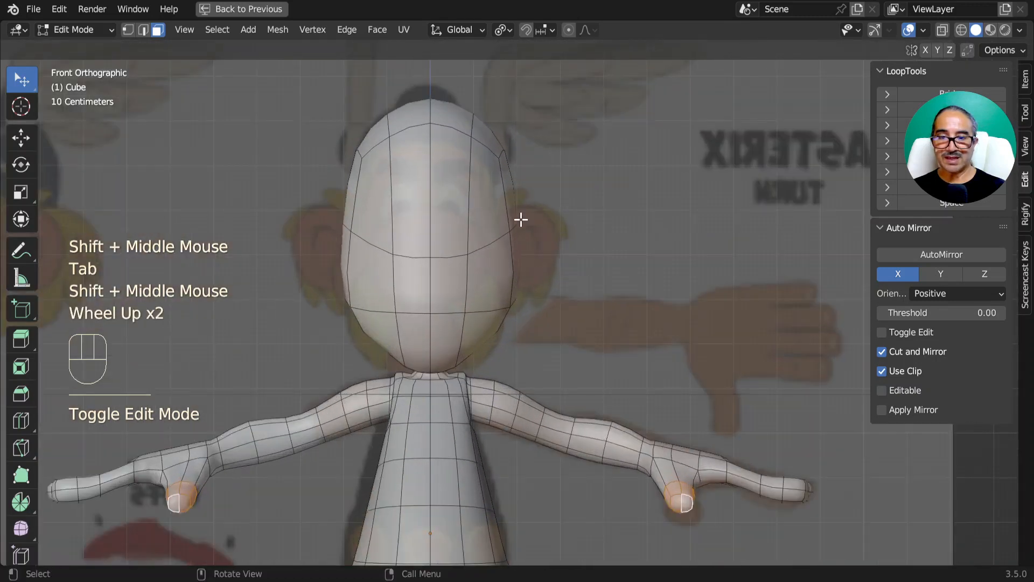
left_click(512, 212)
left_click(506, 195, "shift")
left_click(508, 187)
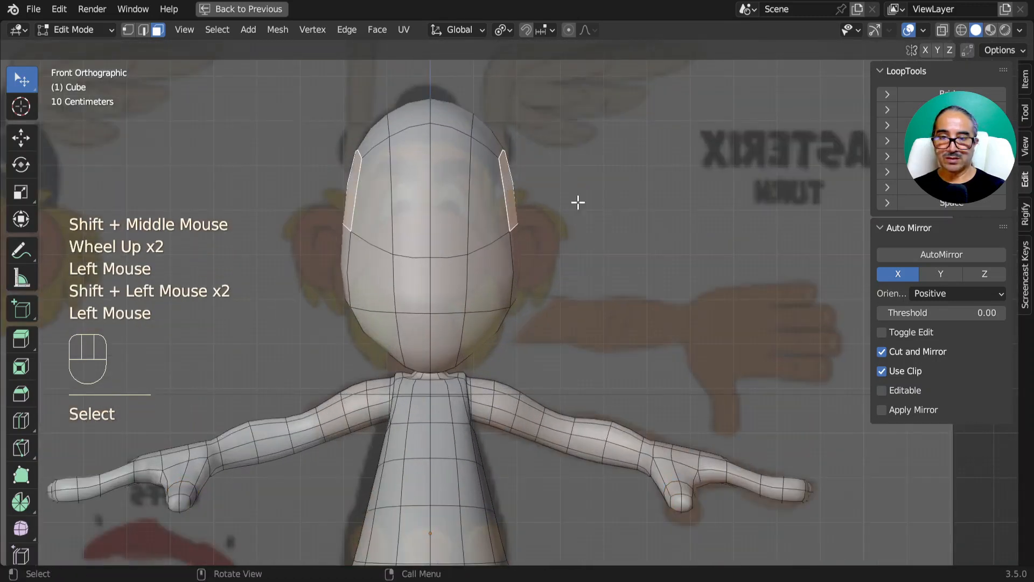
key("g")
key("r")
left_click(564, 191)
middle_click_drag(564, 191, 572, 254)
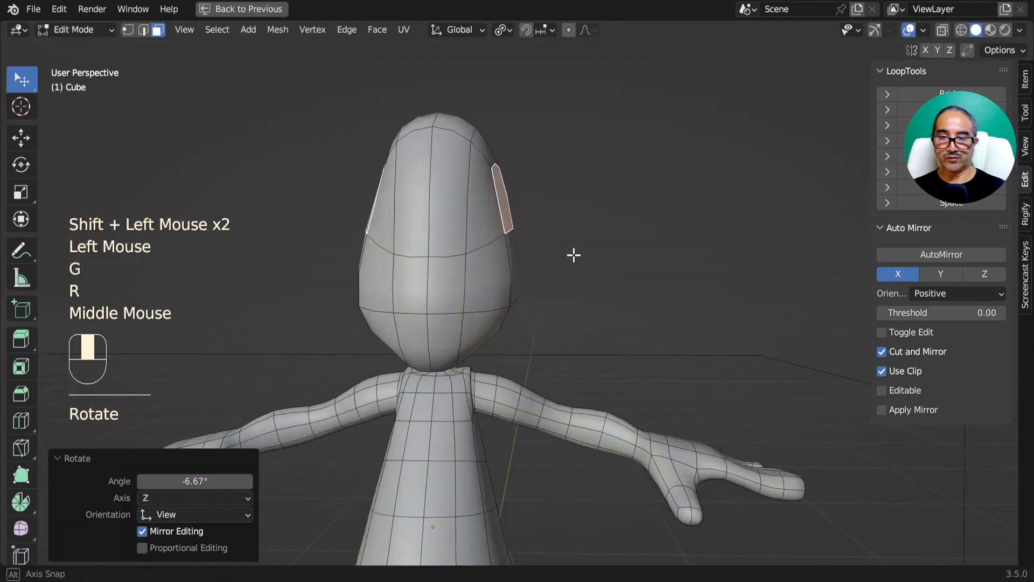
scroll(512, 273, "down", 2)
key("Tab")
middle_click_drag(462, 284, 537, 343)
scroll(533, 334, "up", 1)
key("Tab")
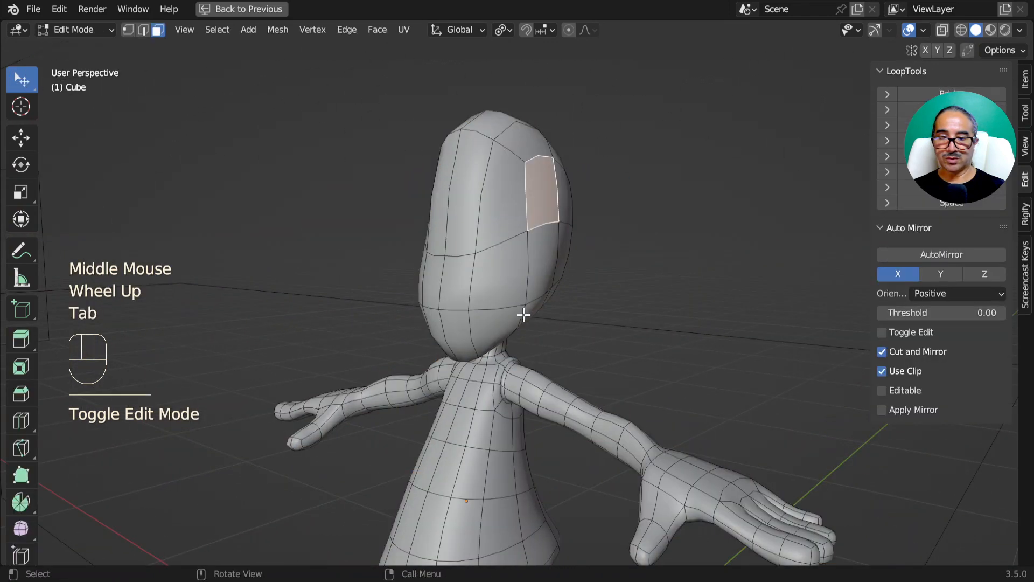
Restore the full window layout and add one centred horizontal loop cut around the upper head.
middle_click_drag(460, 333, 330, 314)
key("ctrl+space")
scroll(506, 353, "down", 2)
scroll(336, 303, "up", 2)
mouse_move(373, 226)
middle_mouse_down()
mouse_move(343, 221)
mouse_move(438, 229)
mouse_move(316, 237)
mouse_move(427, 240)
mouse_move(382, 216)
middle_mouse_up()
key("ctrl+r")
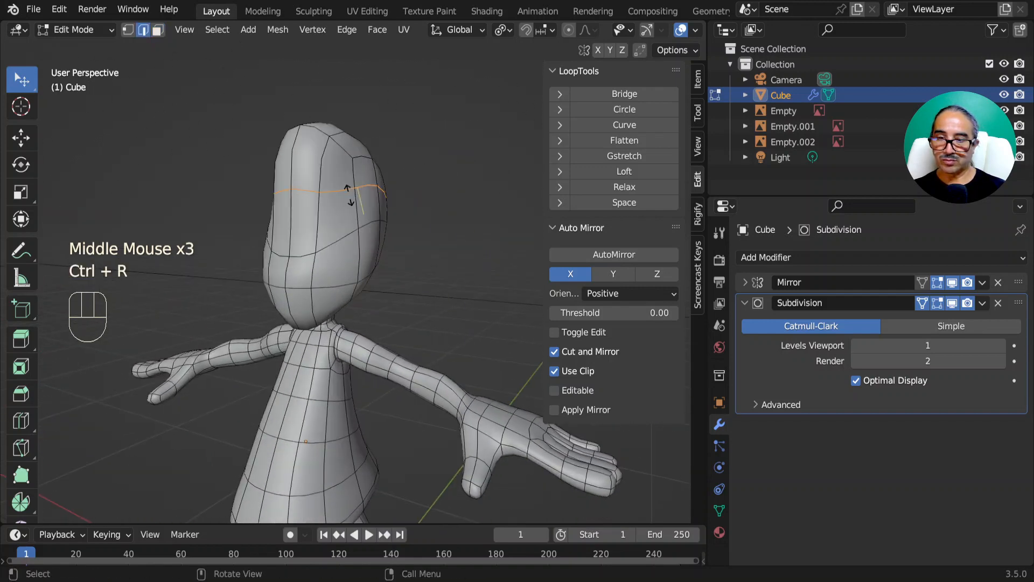
left_click(350, 196)
right_click(351, 197)
key("KP_6")
scroll(351, 200, "up", 1)
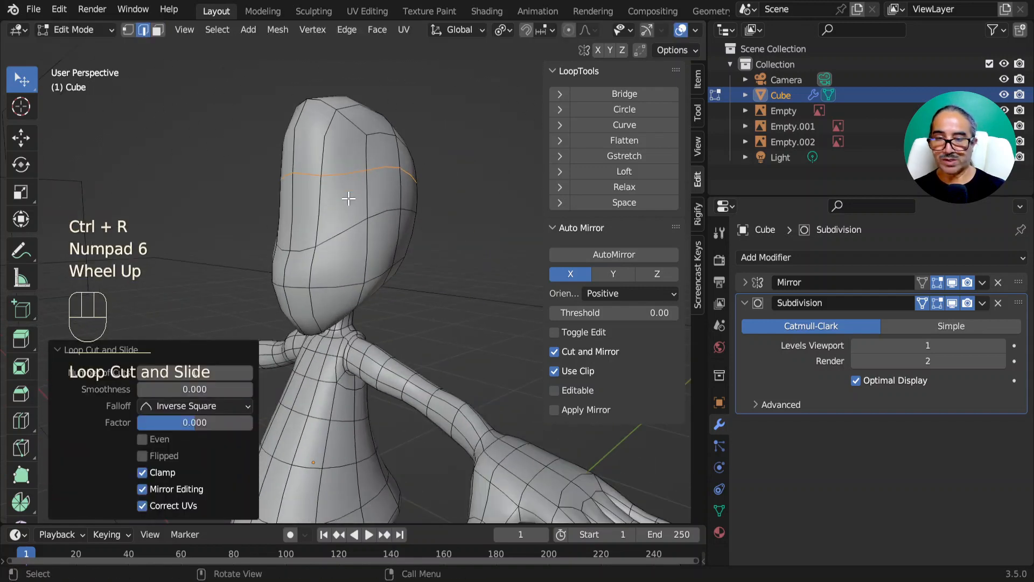
In right view, lower the front edge of the new head loop down the face.
key("KP_3")
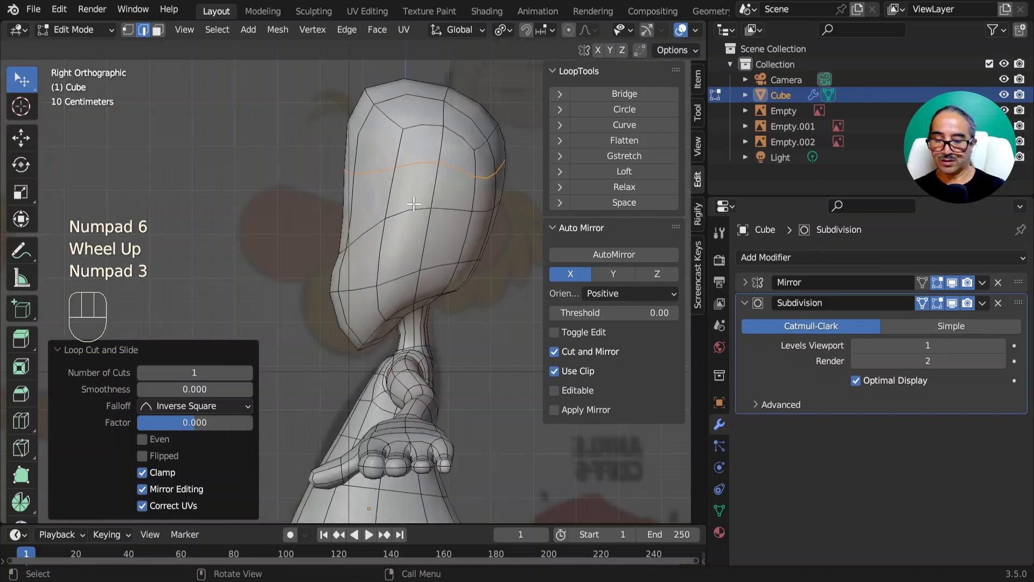
left_click(357, 184)
key("g")
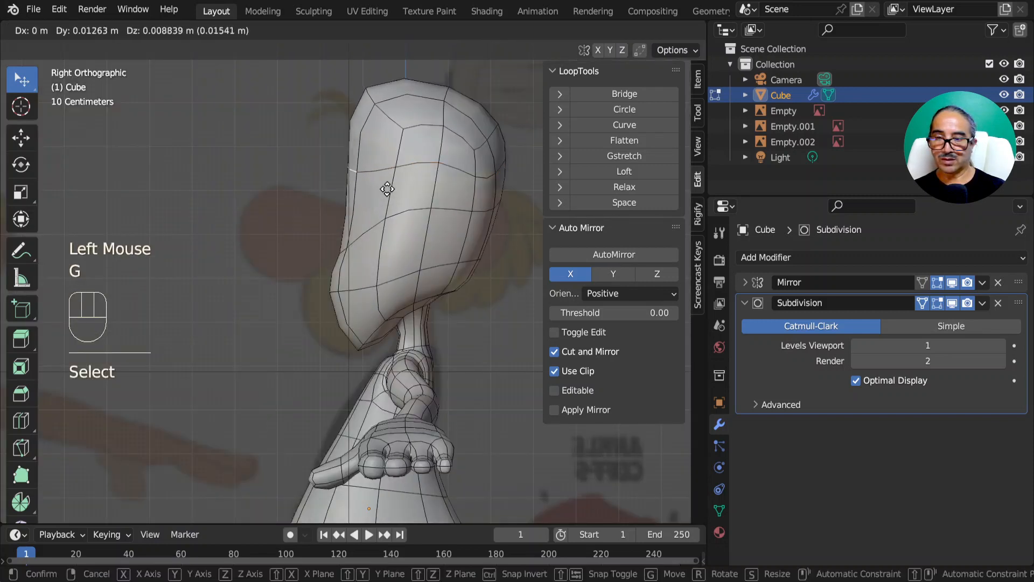
left_click(388, 253)
scroll(385, 269, "up", 1)
middle_click_drag(385, 269, 272, 238)
In front view, move the forehead's vertical edge outward and rotate it -7.1° to frame the eye area.
left_click(322, 145)
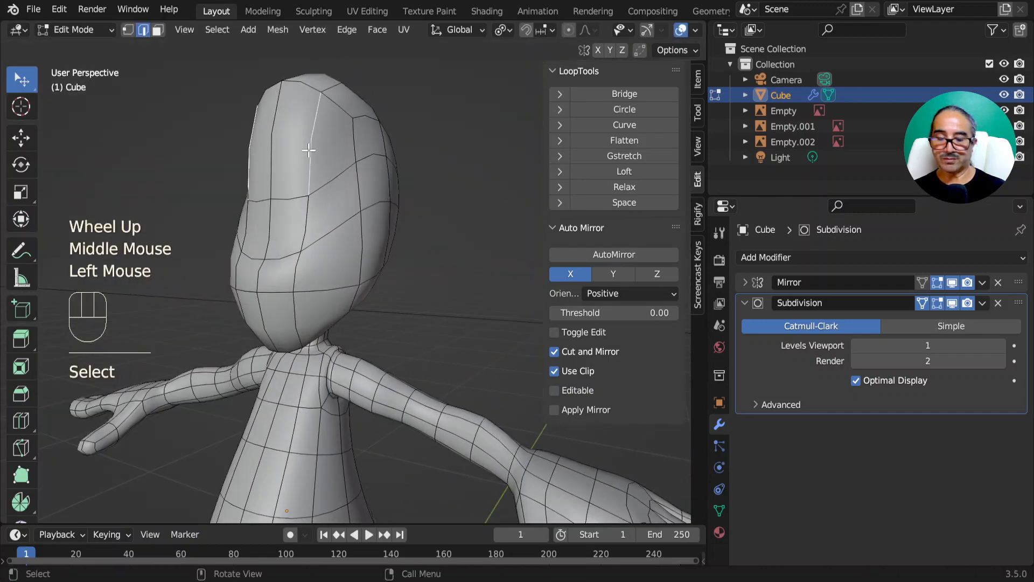
key("KP_1")
key("g")
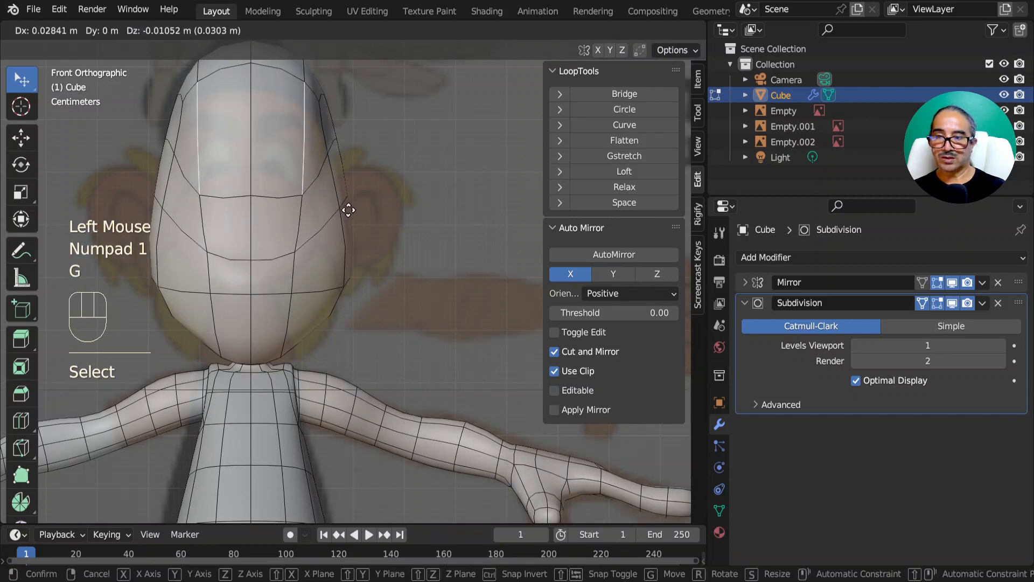
left_click(351, 210)
key("r")
left_click(271, 151)
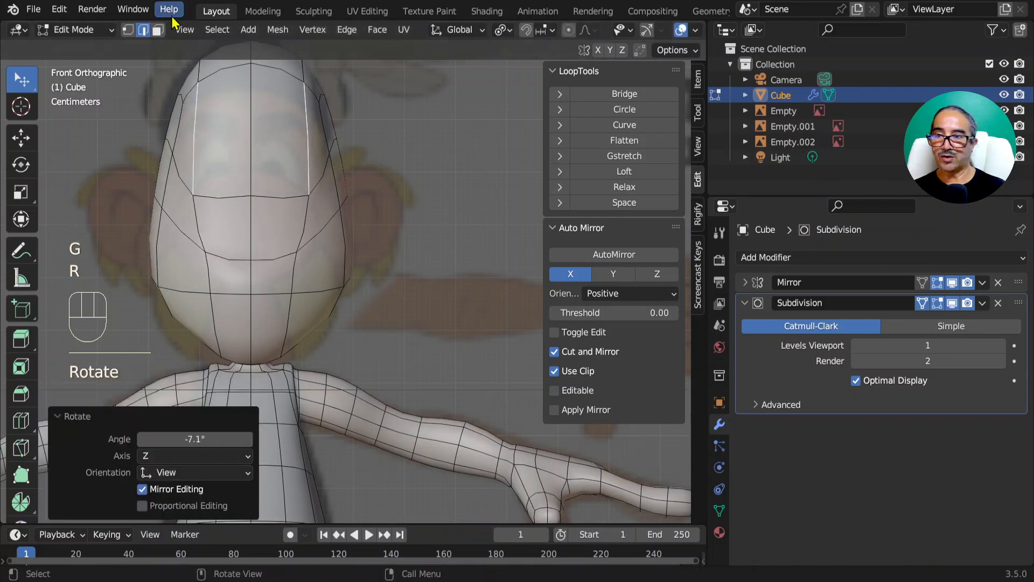
Inset the front forehead face for the eye and scale the inner face 0.462 along Z.
left_click(294, 157)
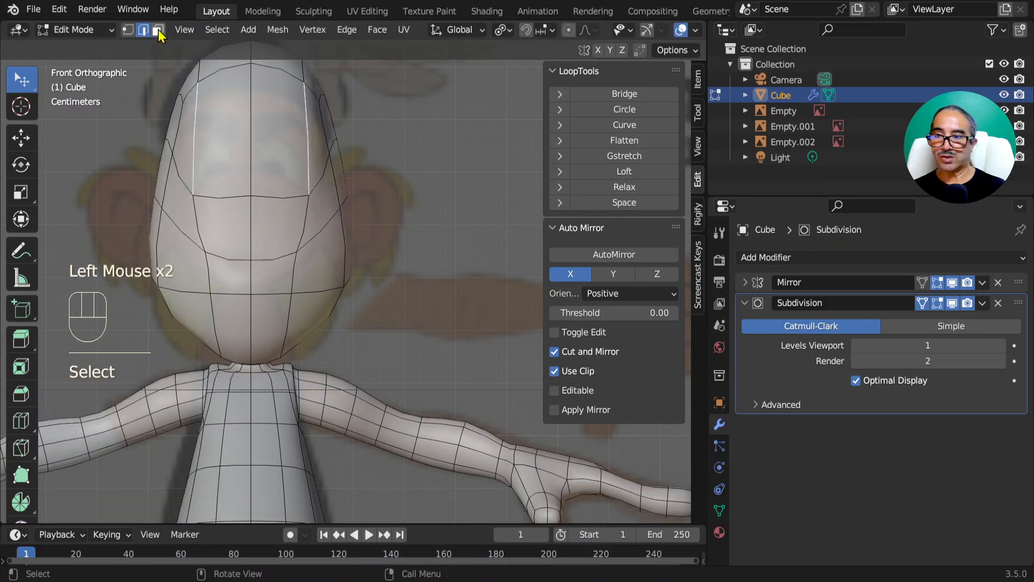
left_click(159, 32)
left_click(291, 161)
middle_click_drag(331, 194, 331, 300, "shift")
scroll(411, 231, "up", 1)
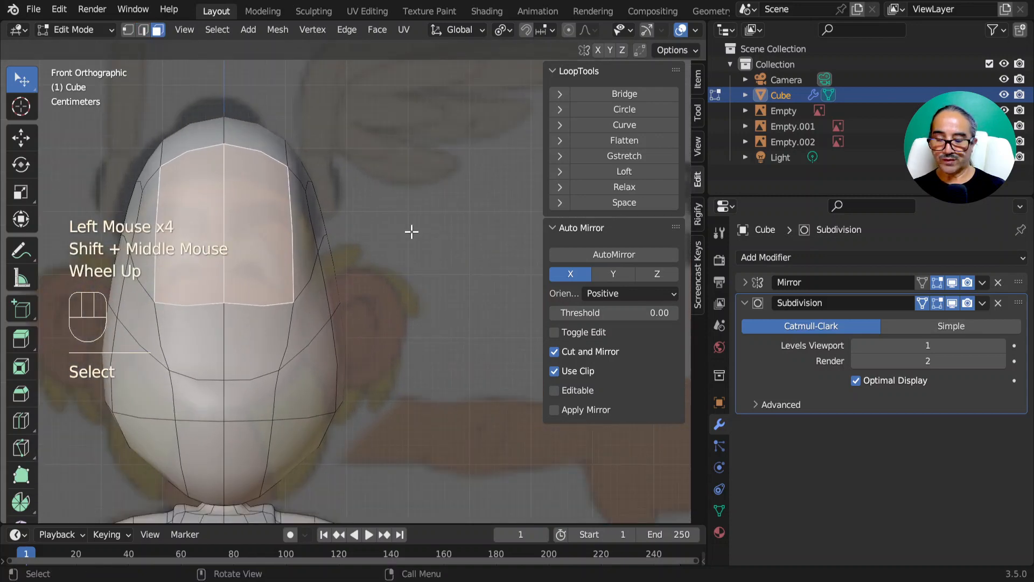
key("i")
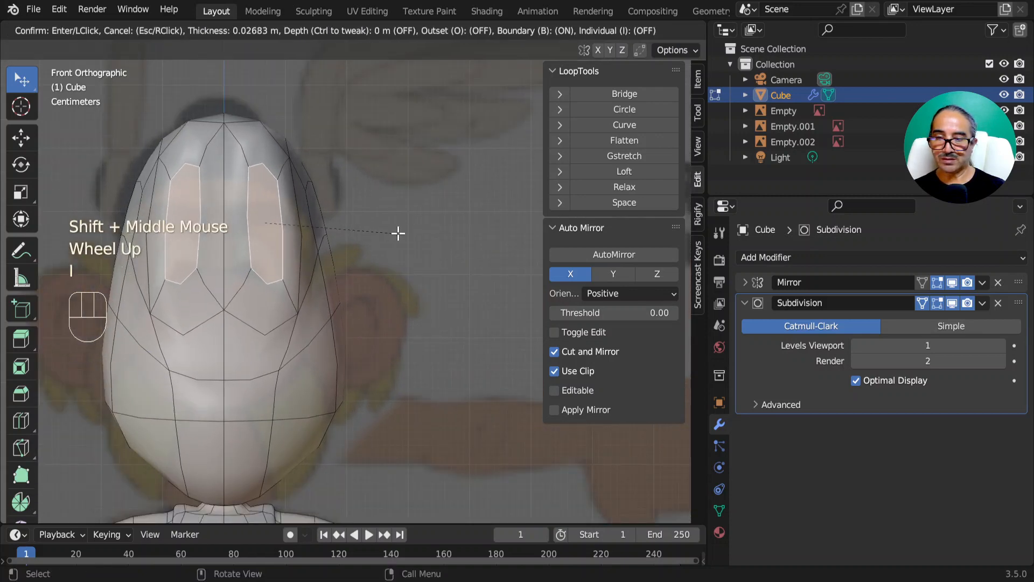
left_click(403, 232)
key("s")
key("z")
left_click(334, 237)
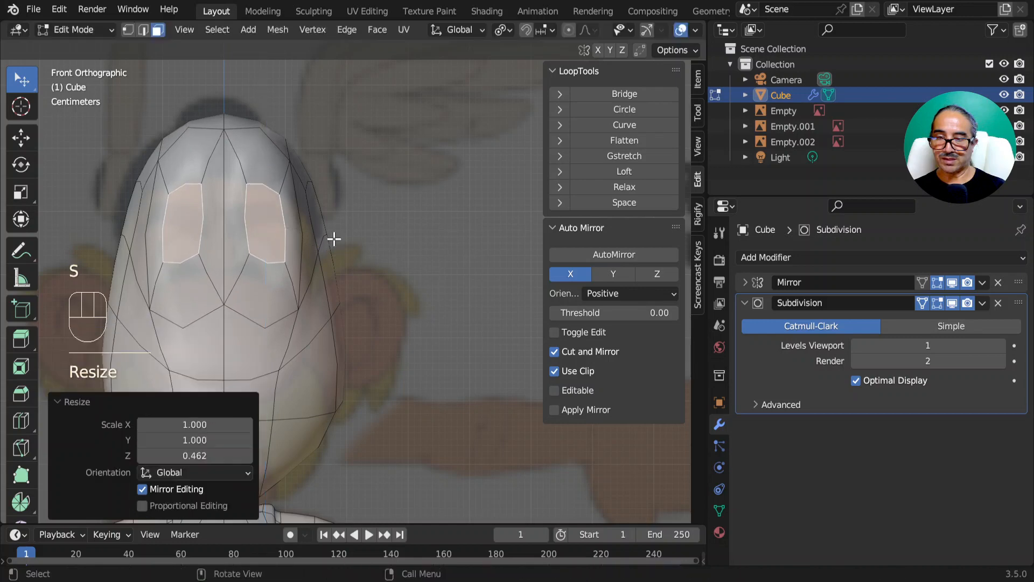
Move the inner eye face about 0.072 m down and 0.005 m inward over the reference eye.
key("g")
left_click(323, 282)
scroll(323, 282, "down", 1)
middle_click_drag(323, 282, 353, 281, "shift")
scroll(352, 282, "up", 1, "shift")
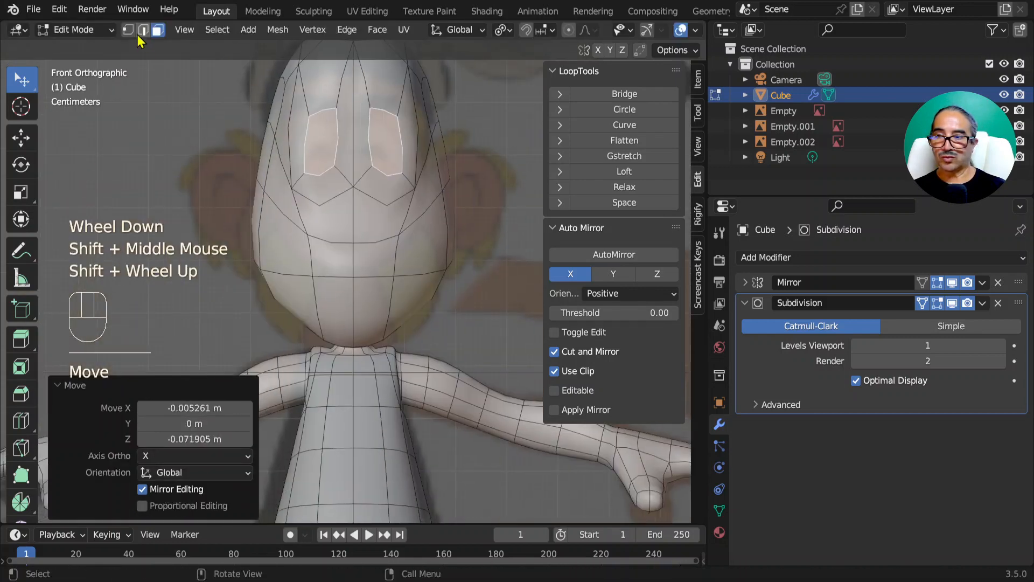
Slide the lower front face edge down toward the chin and move the jaw's side edge about 0.02 m inward.
left_click(142, 31)
double_click(337, 295)
key("g")
key("g")
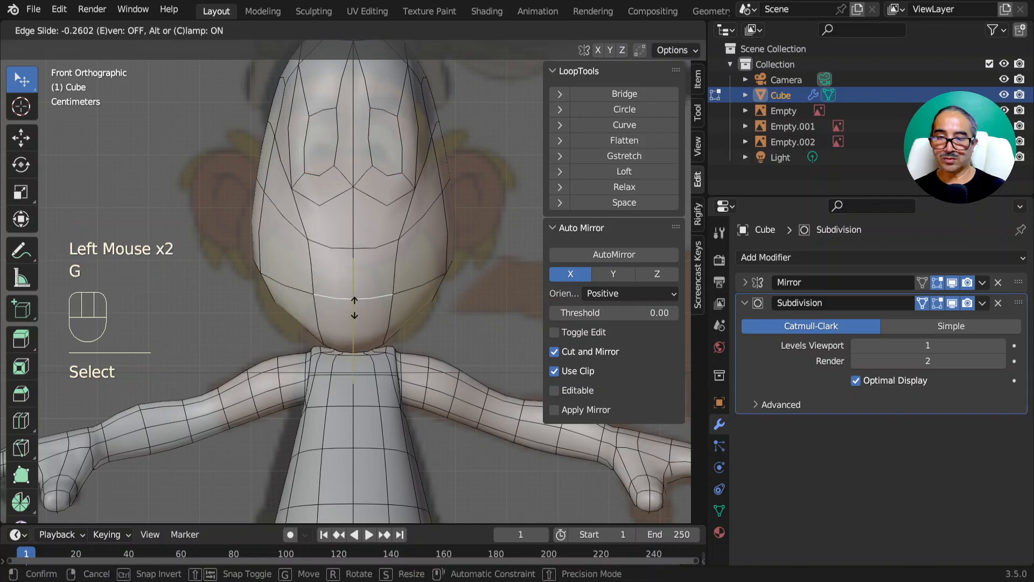
left_click(351, 308)
left_click(439, 294)
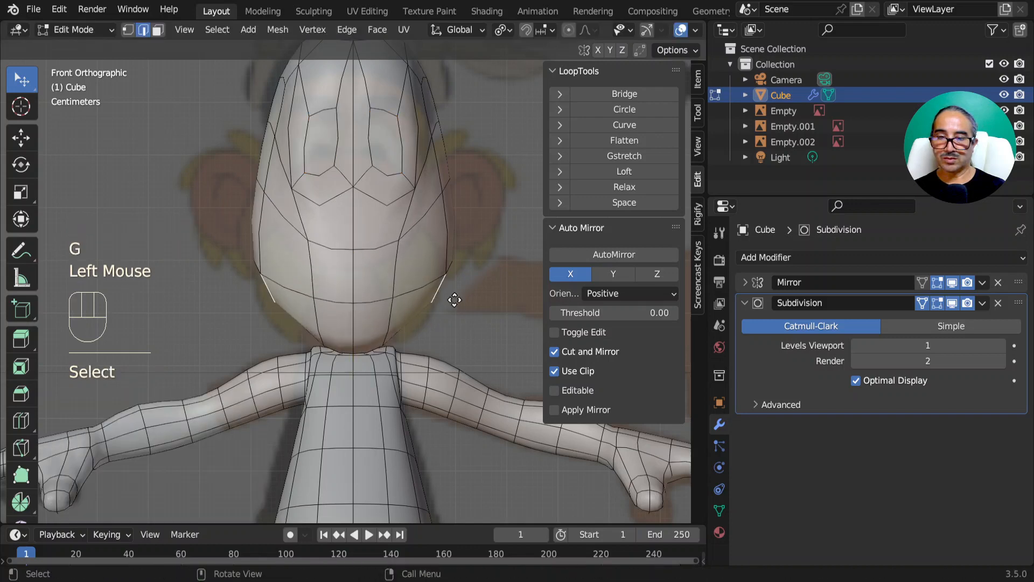
key("g")
left_click(444, 299)
Raise the face below the eyes slightly in right view, extrude it as the nose base, and scale it 2.376.
left_click(157, 31)
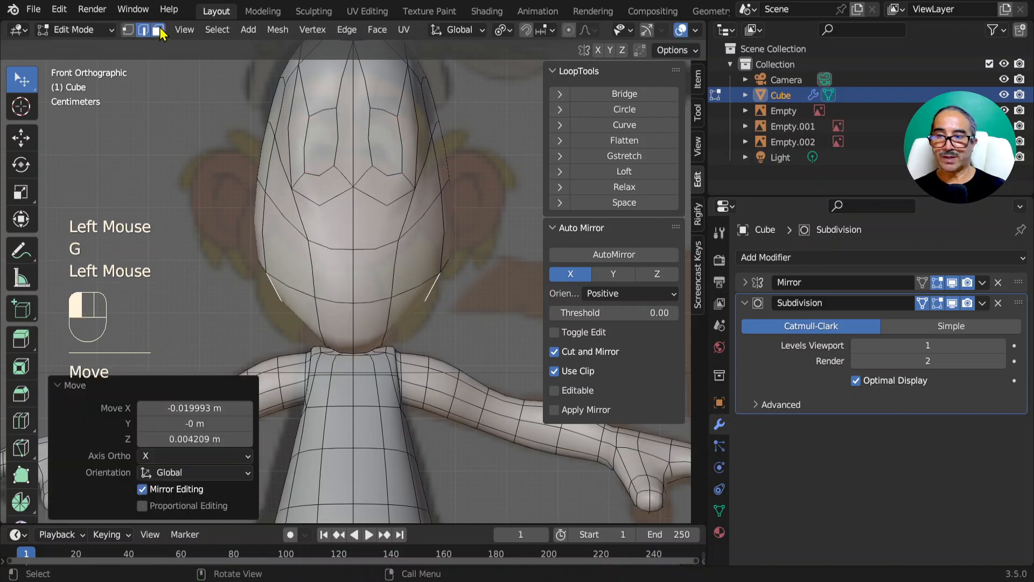
left_click(345, 218)
key("KP_3")
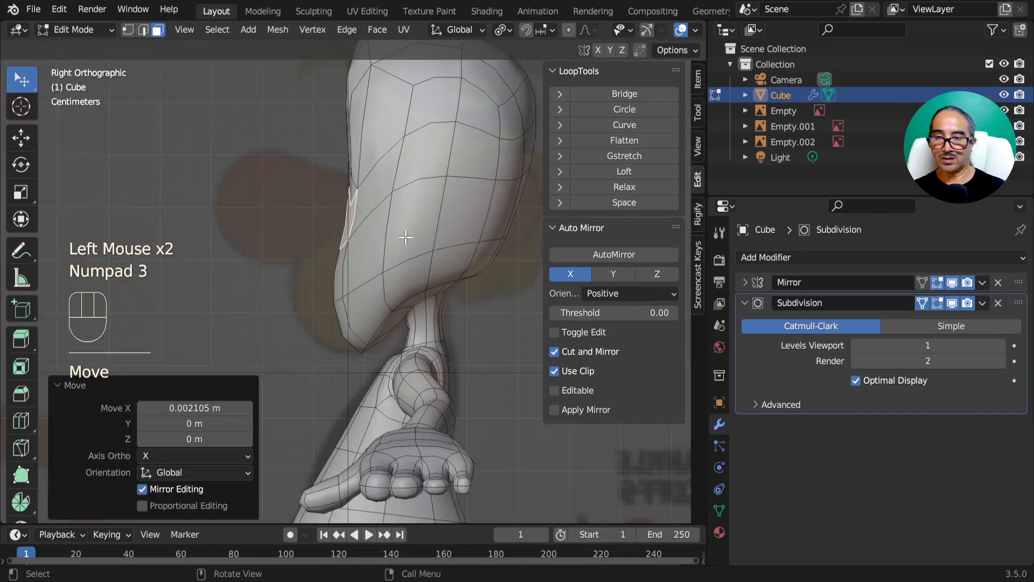
key("g")
key("e")
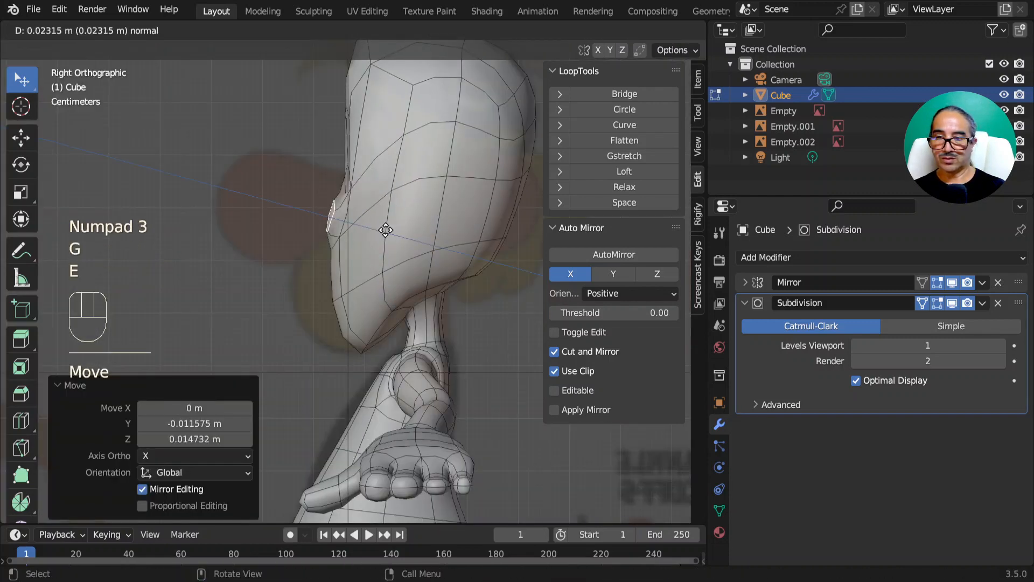
left_click(380, 230)
key("s")
left_click(457, 246)
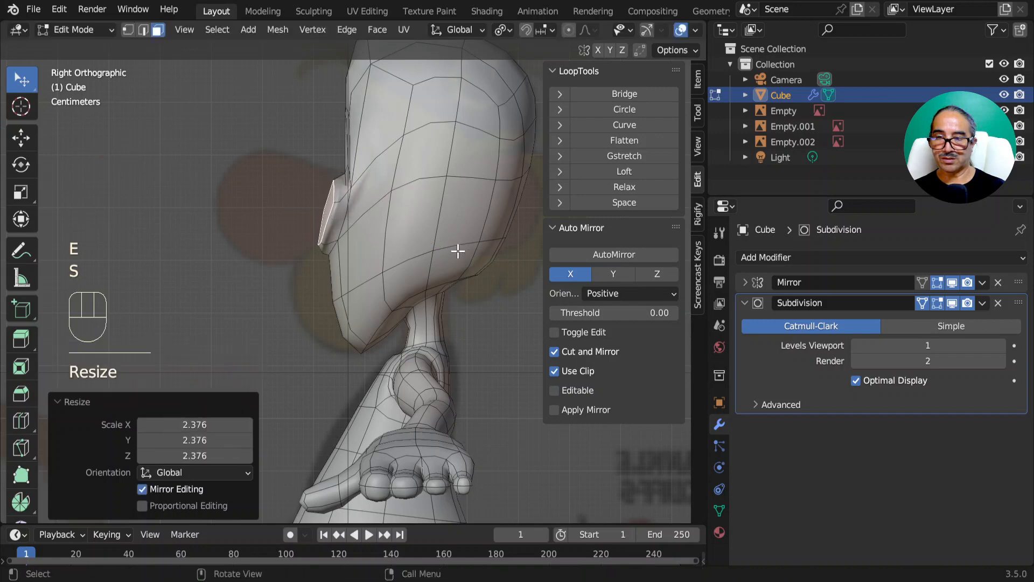
Move the extruded nose face 0.065 m forward and 0.011 m up, and scale it 0.503 along X.
key("g")
left_click(418, 243)
middle_click_drag(407, 247, 465, 297)
key("s")
key("x")
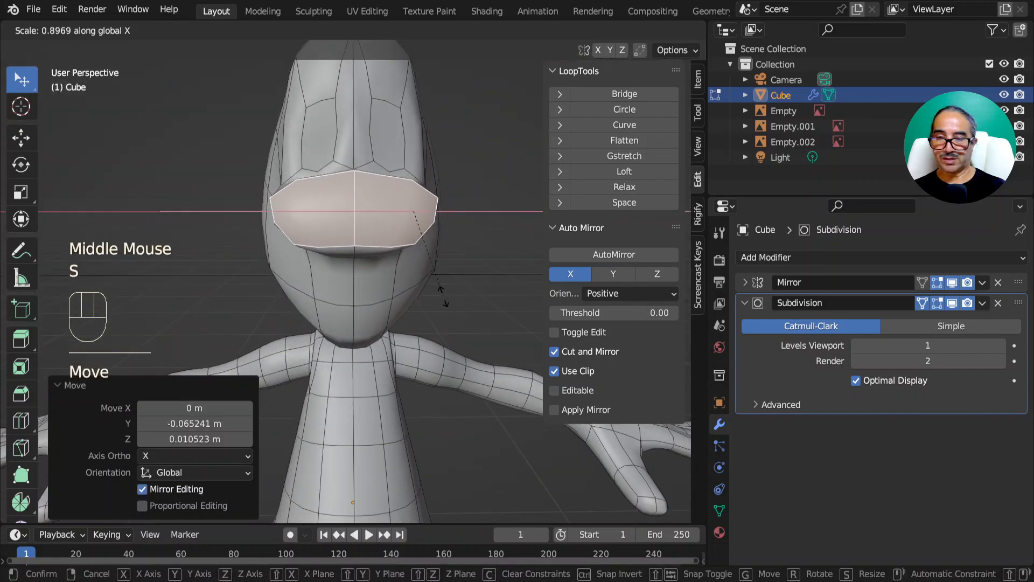
left_click(403, 258)
key("KP_1")
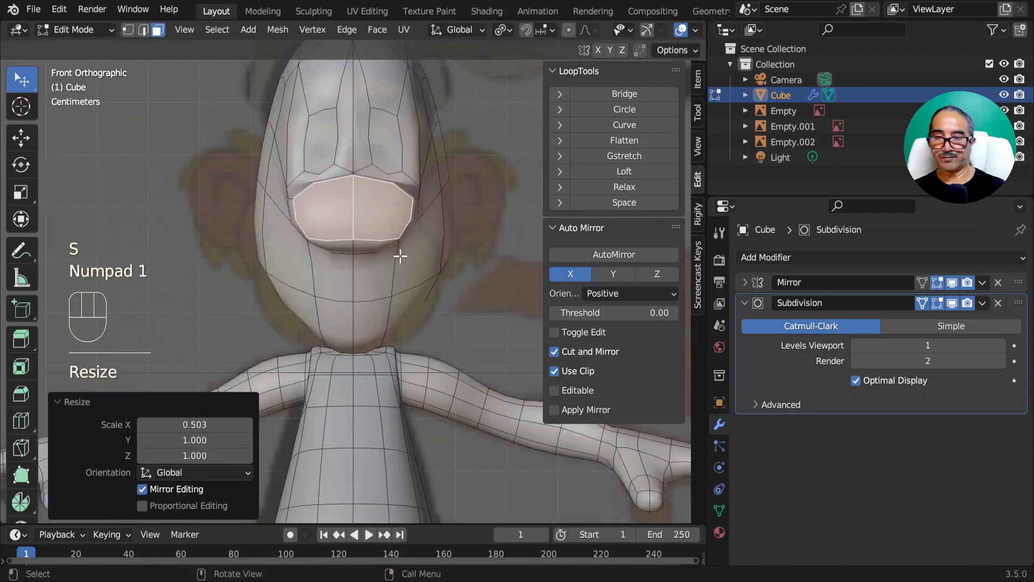
In right view, extrude the nose forward, rotate its end face -11.5°, and position it over the reference nose.
key("KP_3")
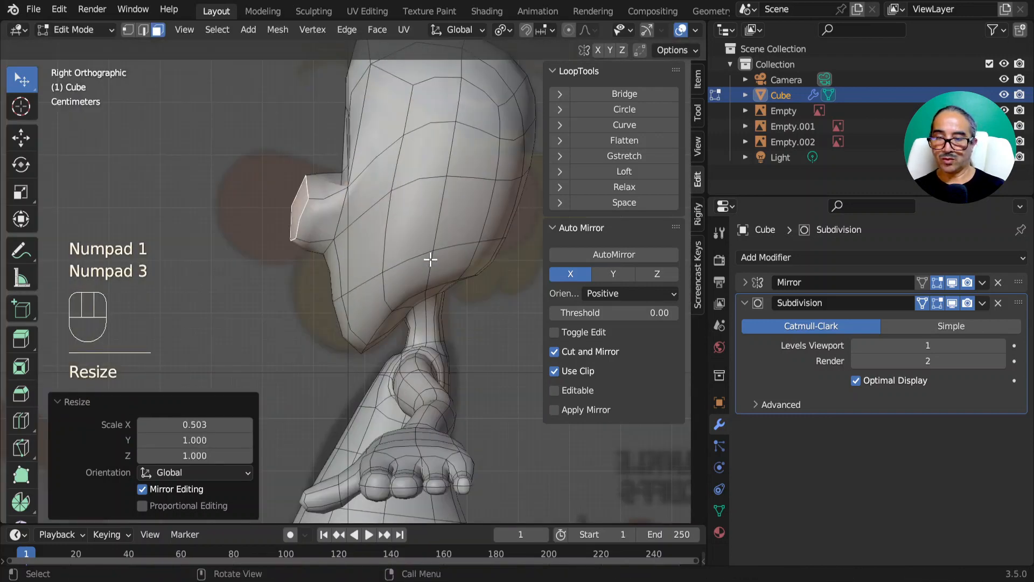
key("e")
left_click(343, 262)
key("r")
left_click(363, 253)
key("g")
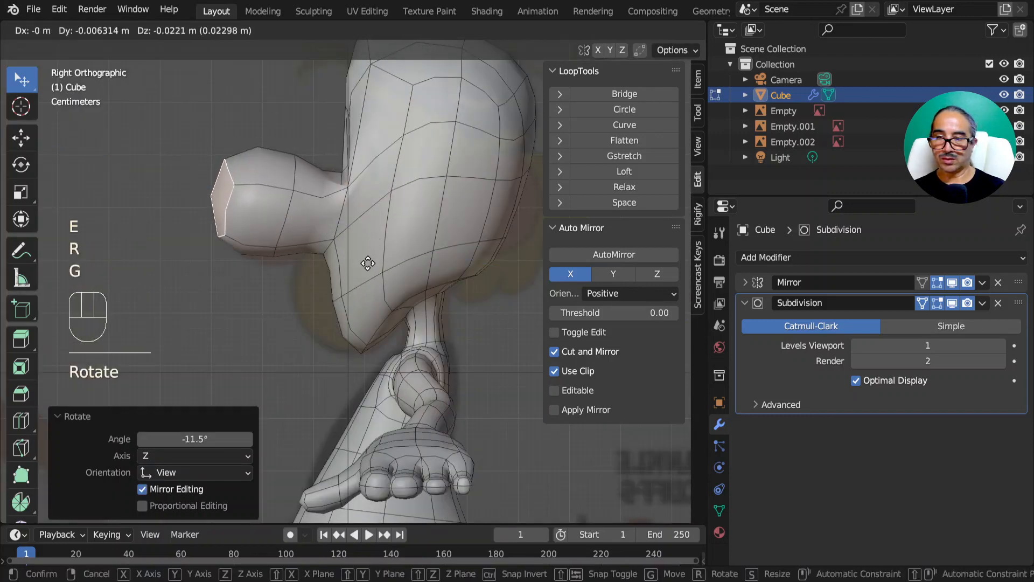
left_click(366, 259)
Lower the nose's underside edge, and rotate and reposition the top edge at the nose's root in right view.
left_click(144, 33)
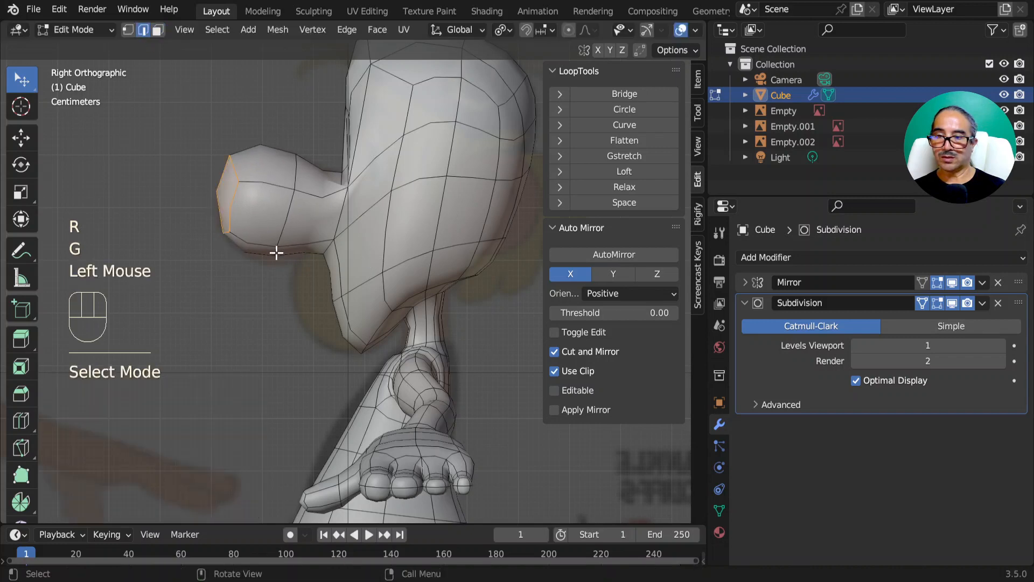
left_click(279, 254)
key("g")
left_click(289, 284)
left_click(311, 162)
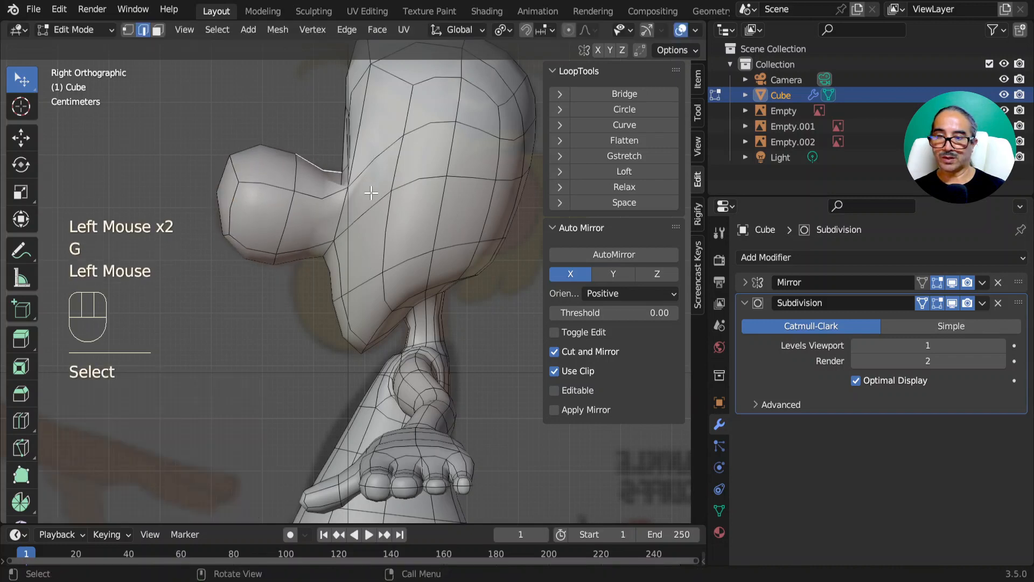
key("r")
left_click(372, 210)
key("g")
left_click(346, 244)
Try to move the edges where the nose's side meets the face, and review the nose outside Edit Mode.
scroll(346, 244, "down", 1)
middle_click_drag(346, 244, 395, 261)
scroll(393, 291, "up", 1)
left_click(426, 255, "shift")
key("g")
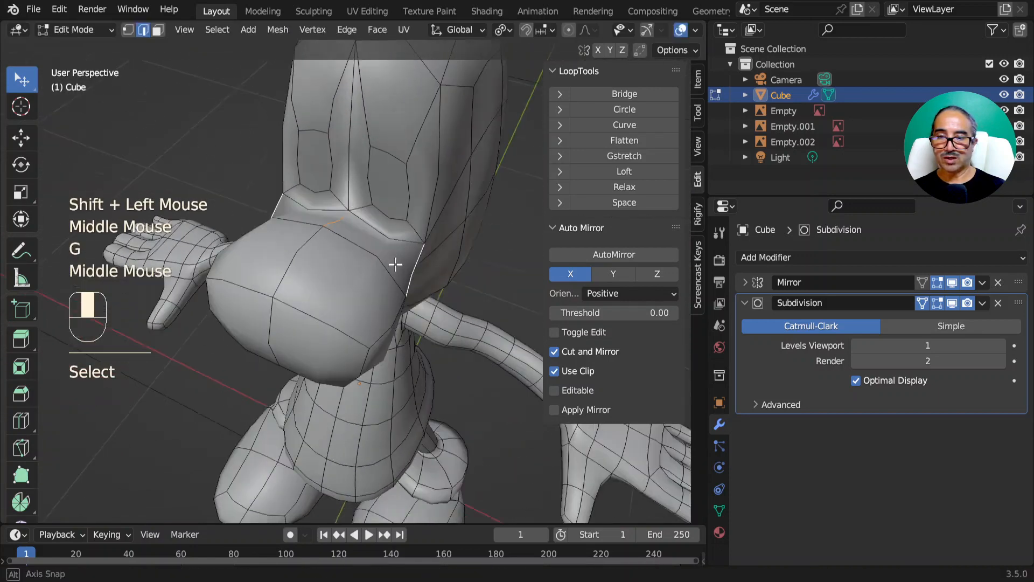
scroll(365, 231, "up", 2)
key("Tab")
scroll(410, 216, "down", 1)
middle_click_drag(409, 217, 419, 182)
key("Tab")
key("ctrl+e")
Add a loop cut around the eye area and slide it by a factor of 0.494.
key("ctrl+r")
left_click(399, 85)
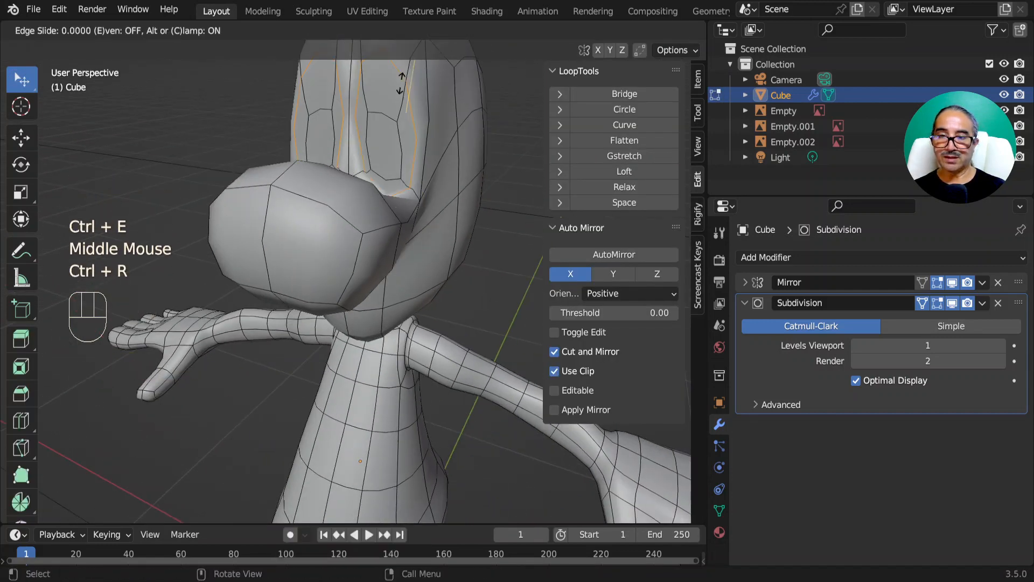
left_click(394, 111)
middle_click_drag(394, 111, 428, 270)
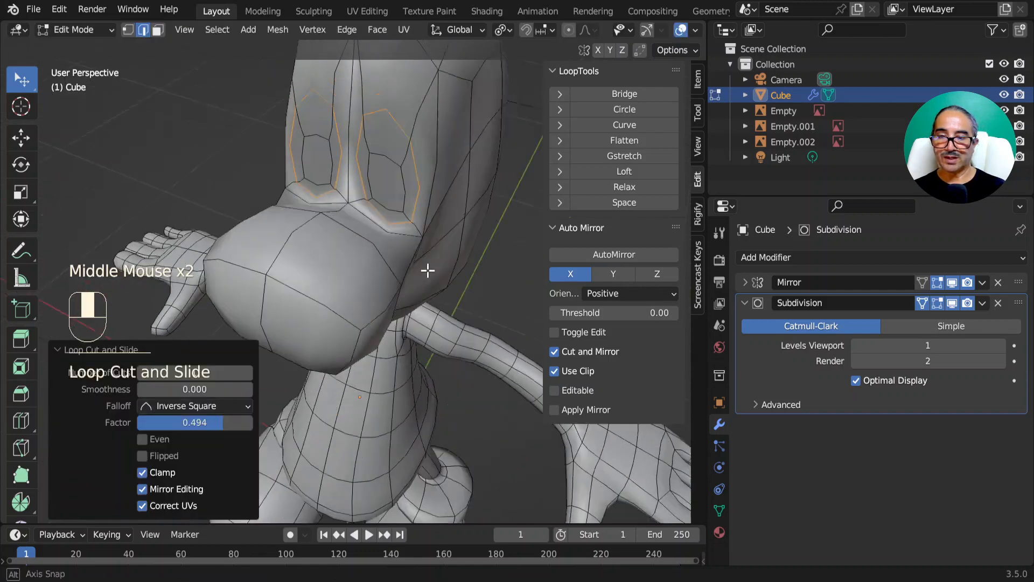
Slide the corner vertex between the nose's root and the cheek by a factor of 0.340.
scroll(438, 275, "up", 2)
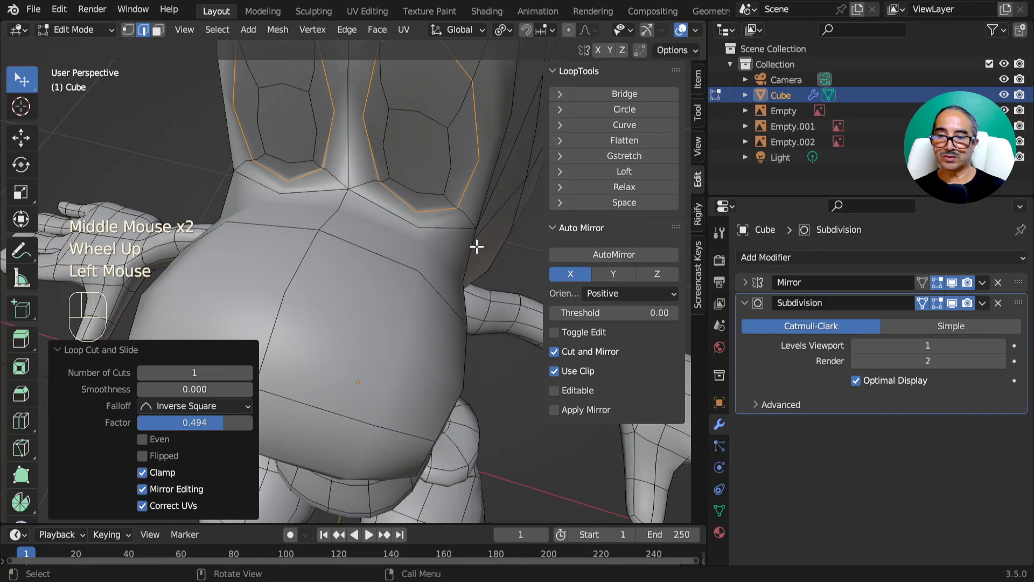
left_click(128, 29)
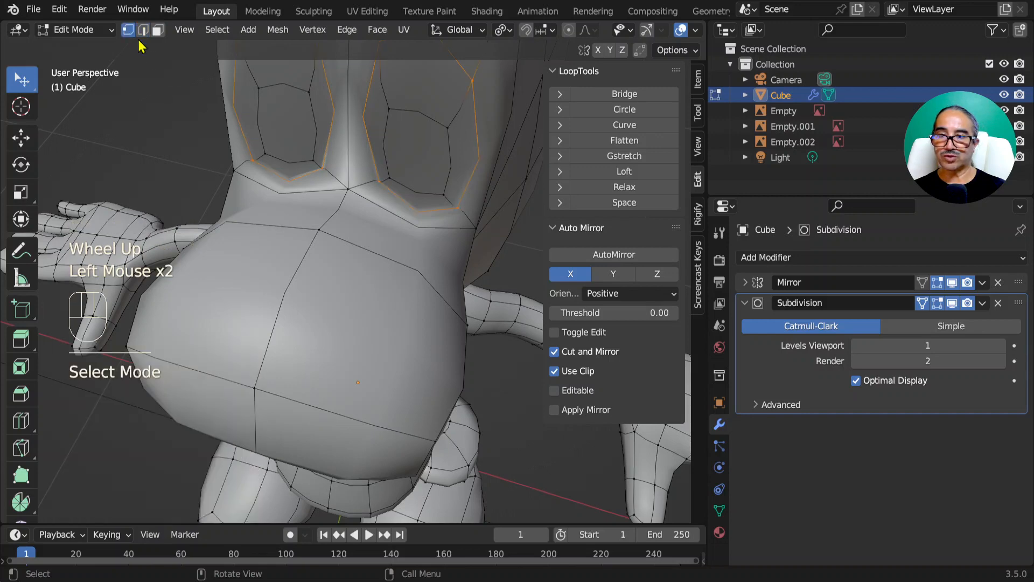
key("g")
key("g")
left_click(502, 246)
Add a loop cut around the nose close to its root and slide it into place.
middle_click_drag(502, 246, 421, 214)
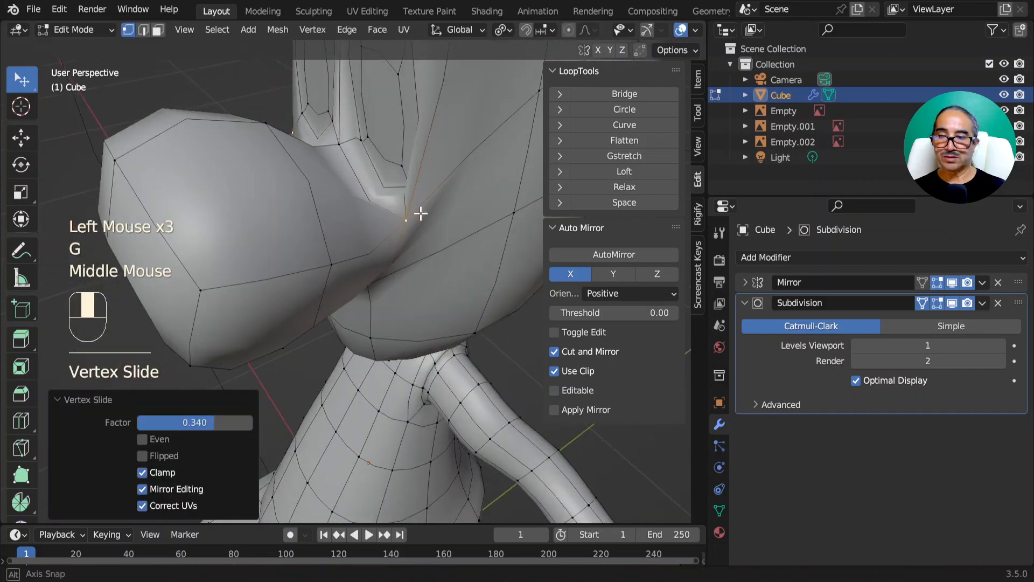
key("ctrl+r")
left_click(343, 252)
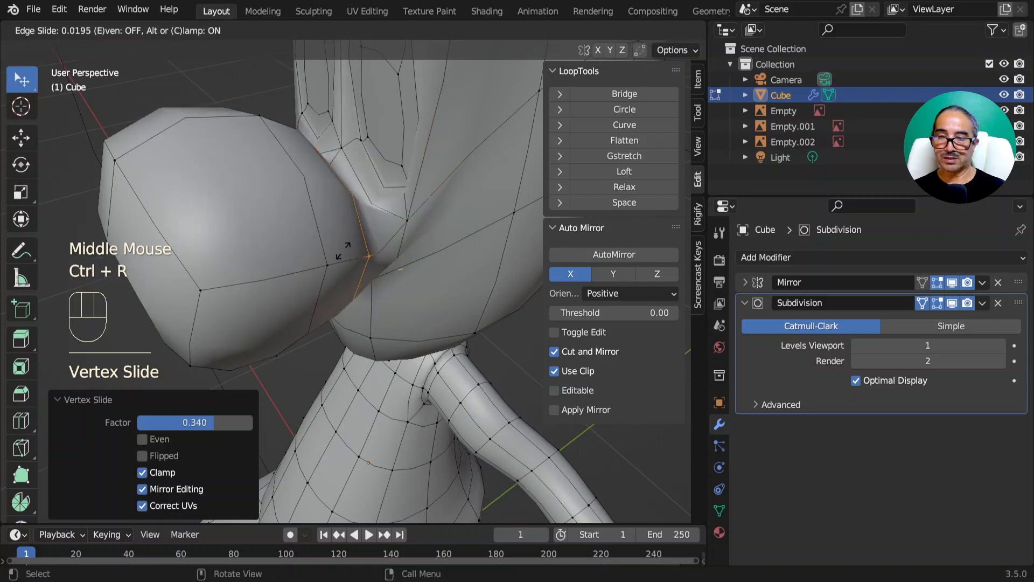
left_click(343, 252)
Scale the new loop at the nose's root and move it by about -0.036 m in X and 0.017 m in Y.
middle_click_drag(406, 258, 411, 210)
key("s")
left_click(407, 282)
key("g")
left_click(458, 343)
Move the corner vertex between the nose's root and the cheek slightly back and up.
scroll(438, 151, "up", 2)
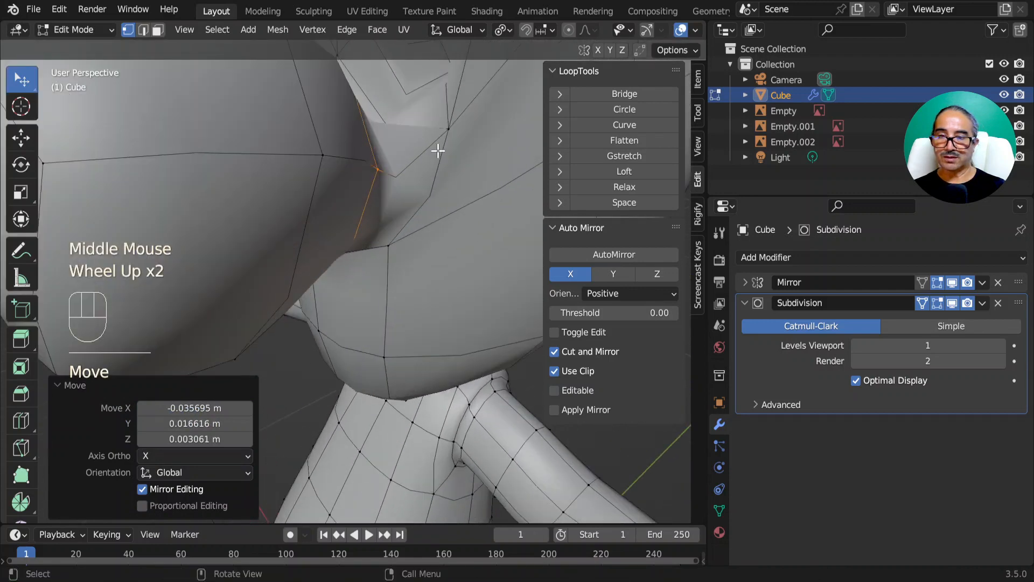
left_click(449, 132)
middle_click_drag(451, 134, 494, 221)
key("g")
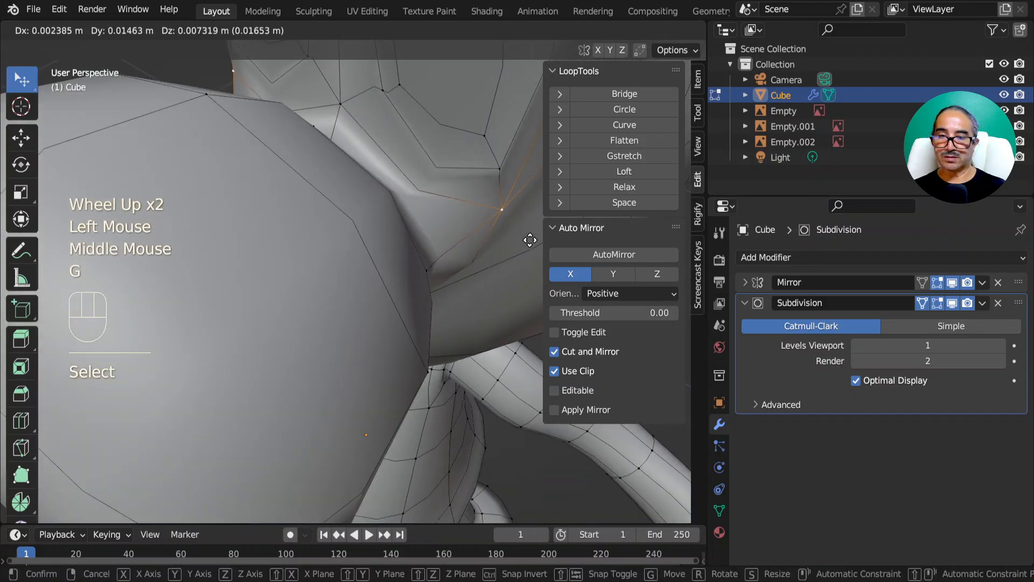
left_click(533, 242)
Select the cheek vertex on the side of the head behind the nose and move it slightly down.
scroll(469, 254, "down", 1)
middle_click_drag(468, 254, 395, 243)
scroll(425, 189, "down", 1)
left_click(371, 233)
left_click(462, 157)
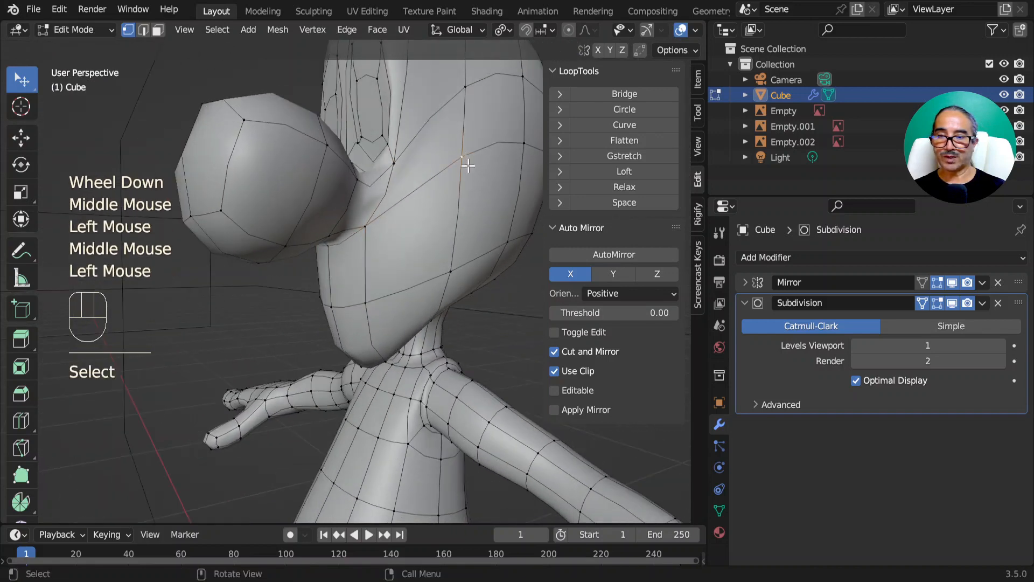
scroll(404, 286, "down", 2)
middle_click_drag(403, 286, 391, 278)
scroll(391, 278, "up", 1)
key("g")
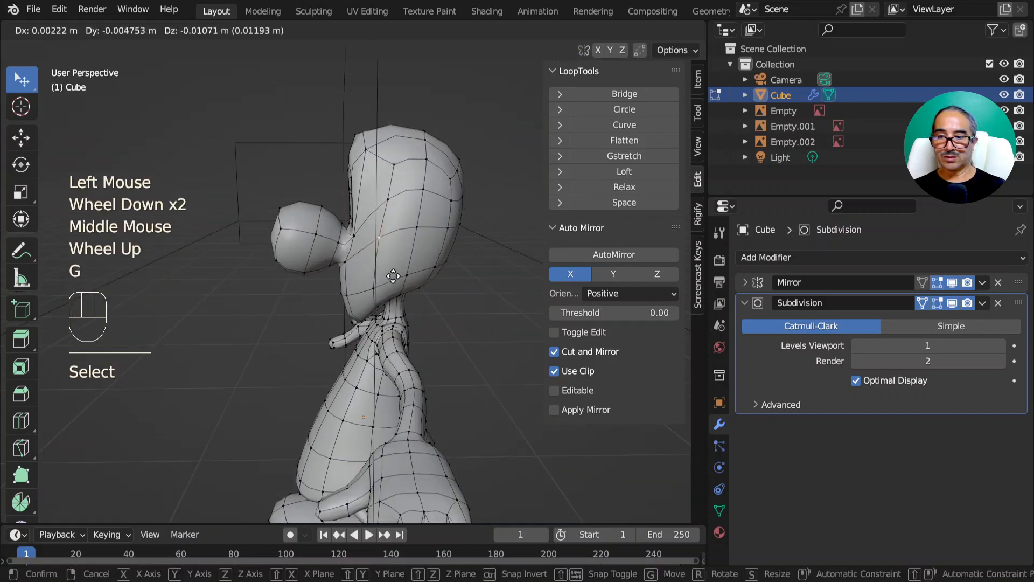
left_click(236, 136)
Select the short edge on the rear side of the head and lower it by about 0.085 m along Z.
left_click(157, 29)
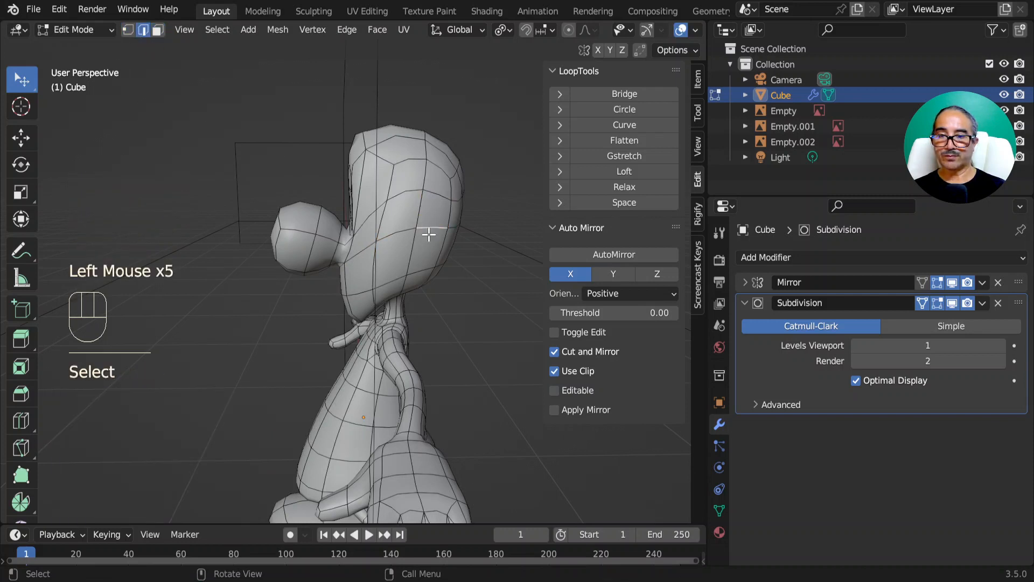
key("g")
left_click(438, 271)
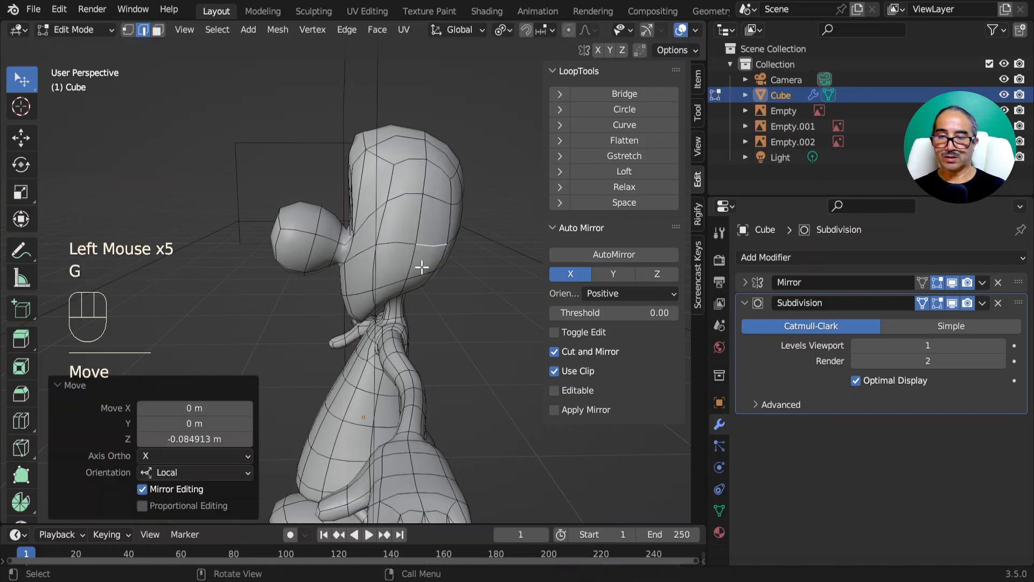
middle_click_drag(422, 266, 500, 260)
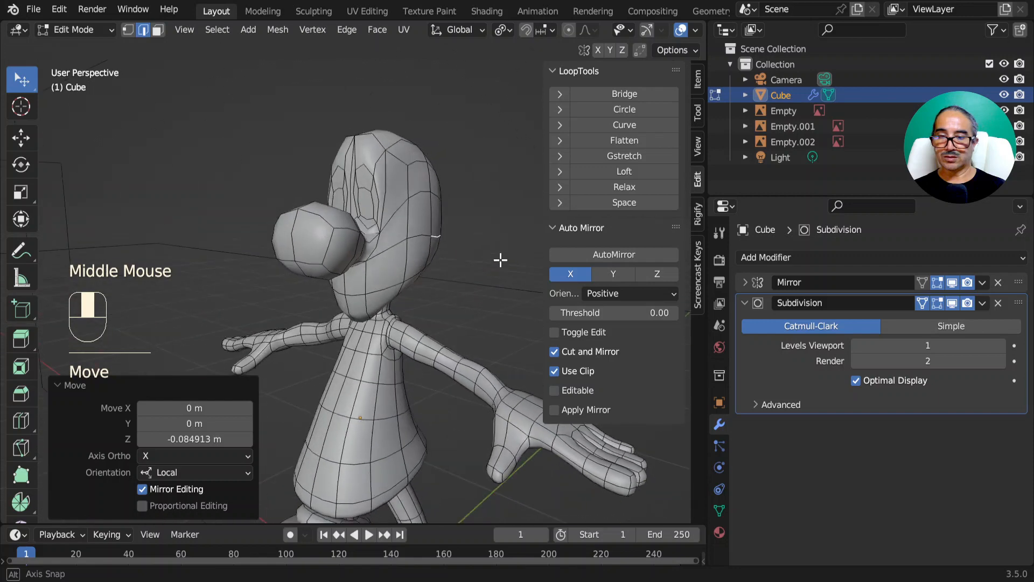
Slide the upper edge of the ear-position face on the side of the head upward.
left_click(436, 194)
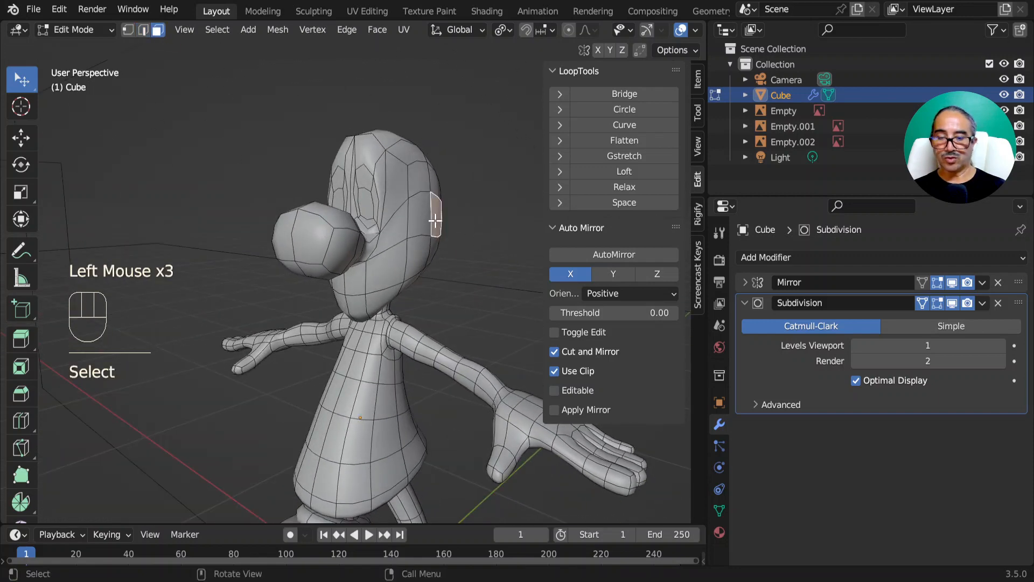
key("KP_1")
scroll(422, 227, "up", 2)
middle_click_drag(423, 226, 423, 249, "shift")
left_click(419, 230)
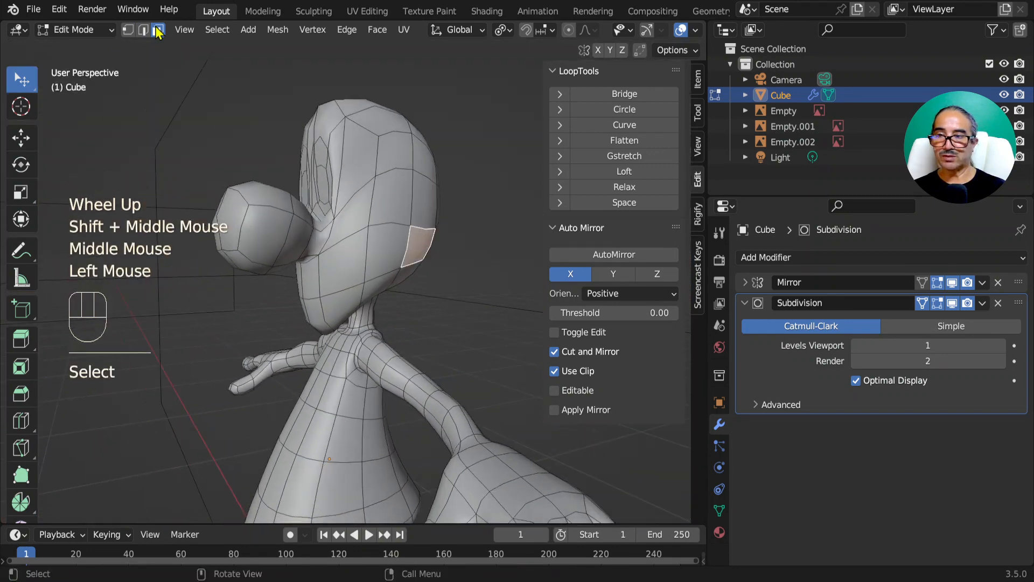
left_click(431, 226)
key("g")
key("g")
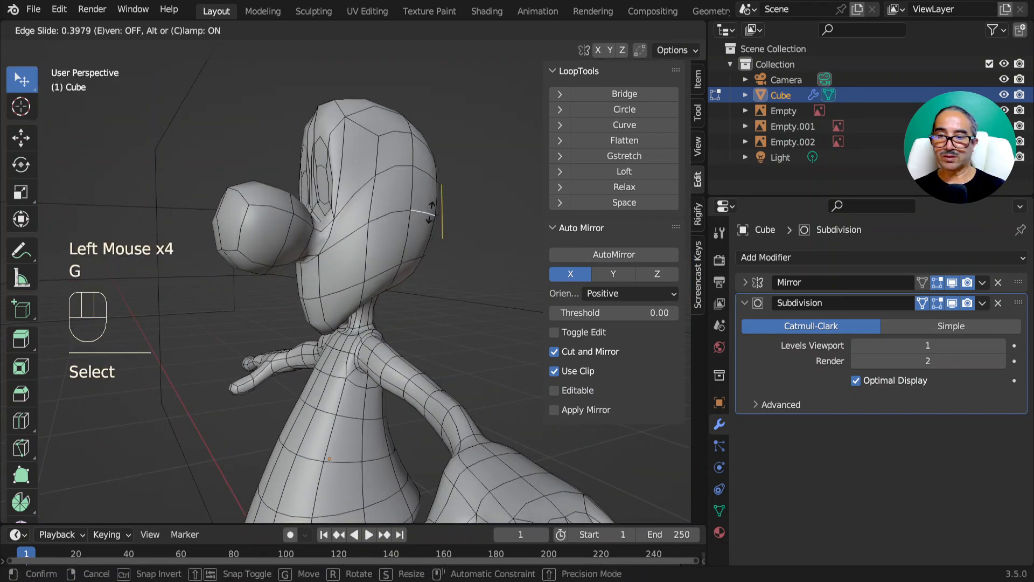
left_click(431, 195)
Extrude the ear face outward twice, by about 0.02 m and 0.132 m, in front view.
left_click(158, 30)
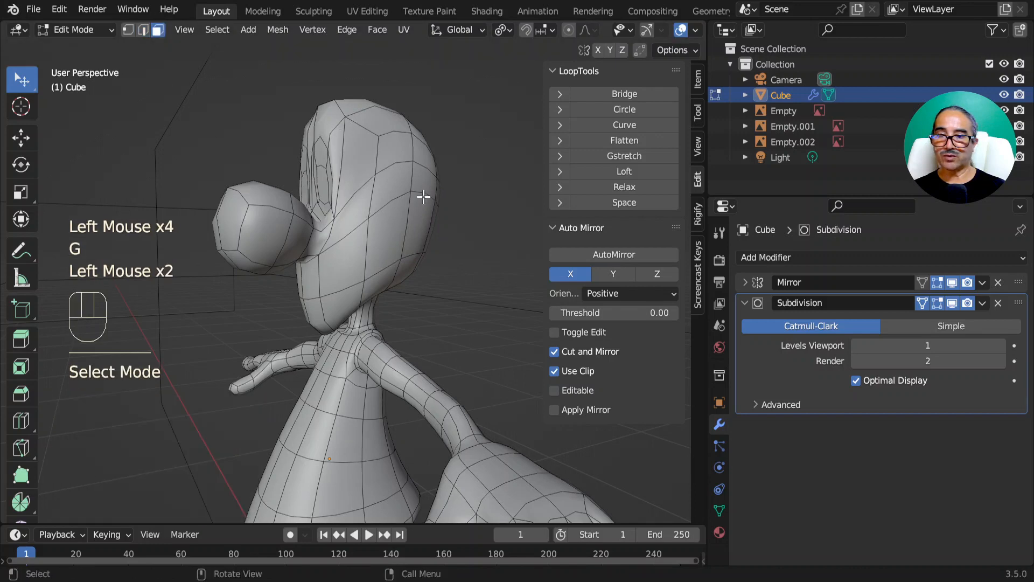
key("KP_1")
scroll(377, 233, "up", 2)
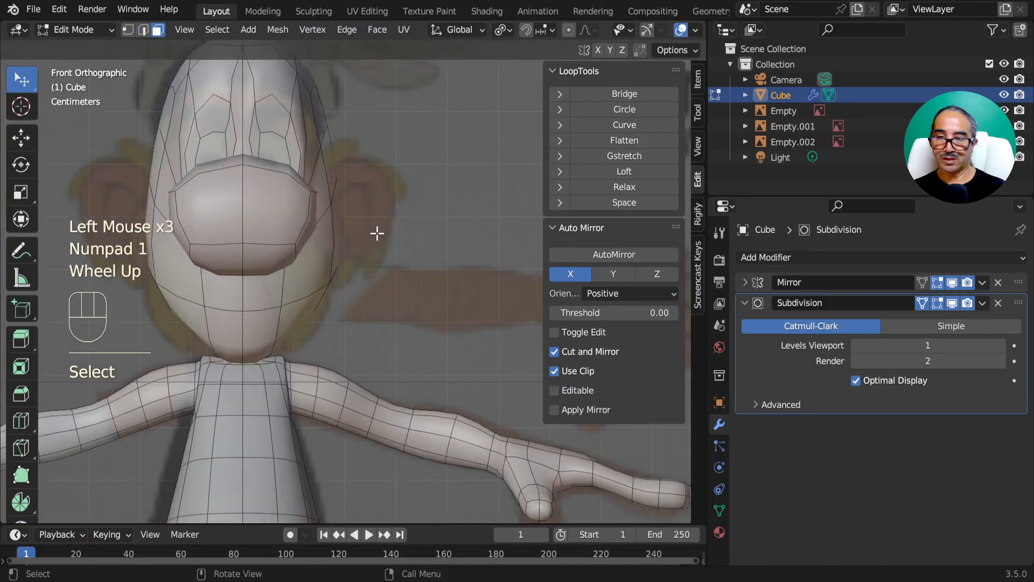
key("e")
left_click(388, 231)
key("e")
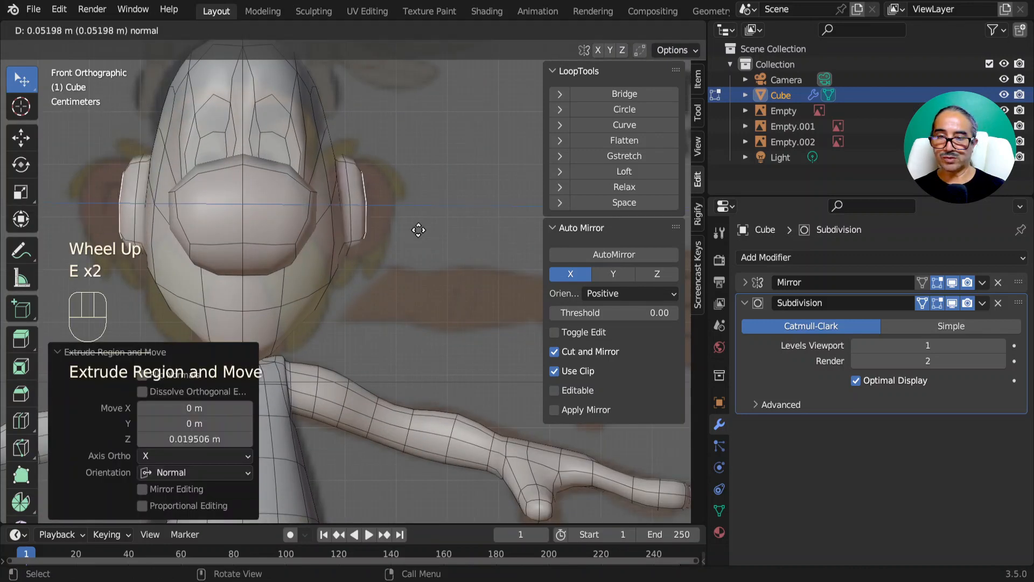
left_click(456, 226)
In top view, move the ears' outer faces backward, rotate them, and shift them by about -0.015 m in X and 0.014 m in Y.
middle_click_drag(448, 210, 447, 305)
key("KP_7")
key("g")
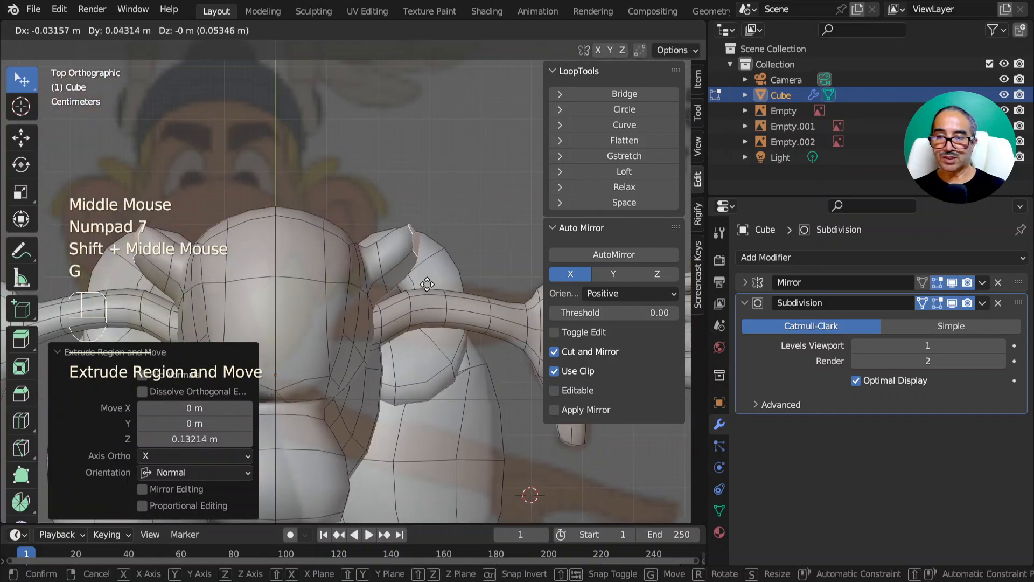
left_click(437, 284)
key("r")
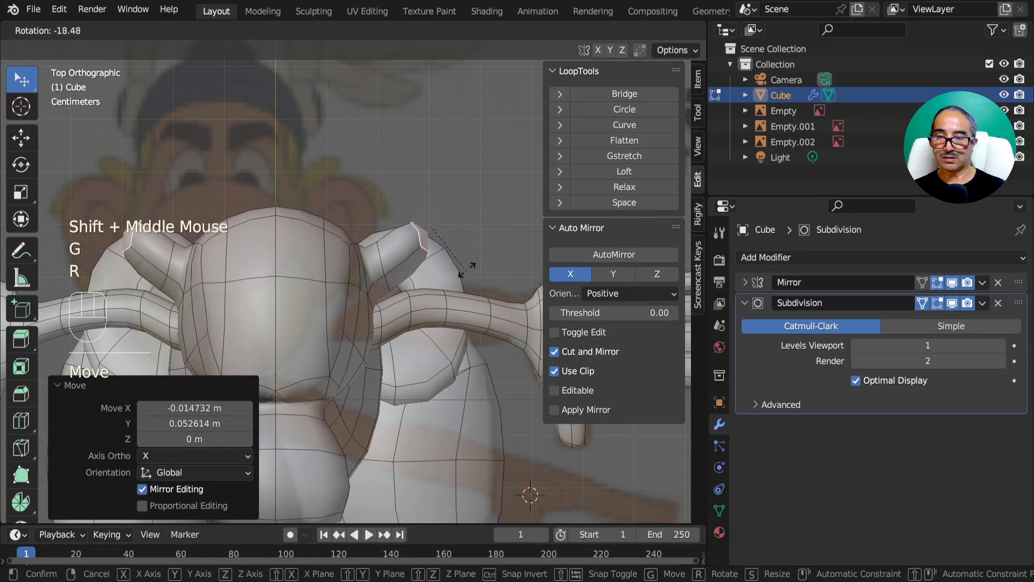
left_click(462, 258)
key("g")
left_click(433, 285)
Leave Edit Mode and move the reference image seen in top view about 0.107 m along global X.
scroll(431, 288, "down", 3)
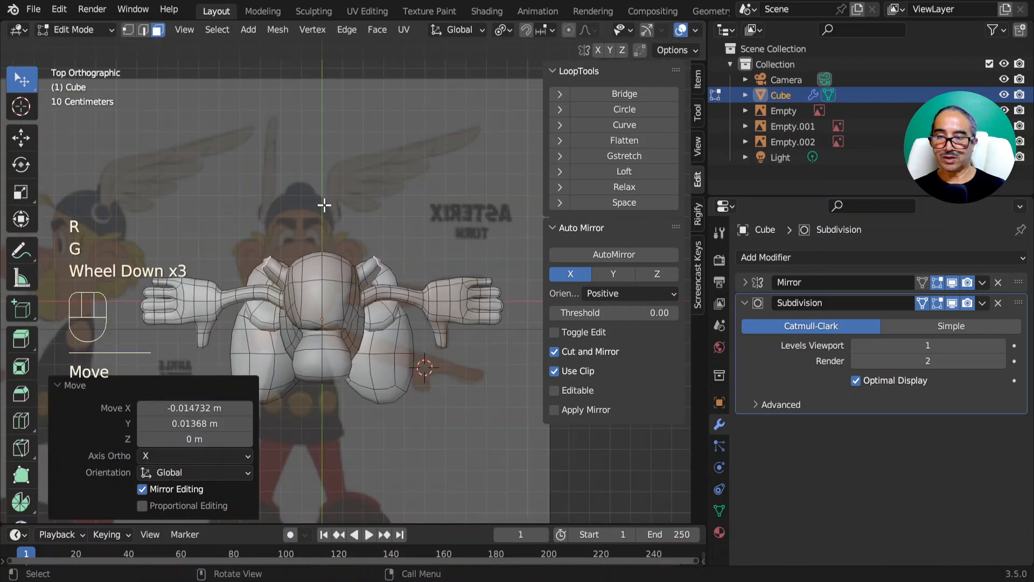
key("Tab")
left_click(334, 189)
key("g")
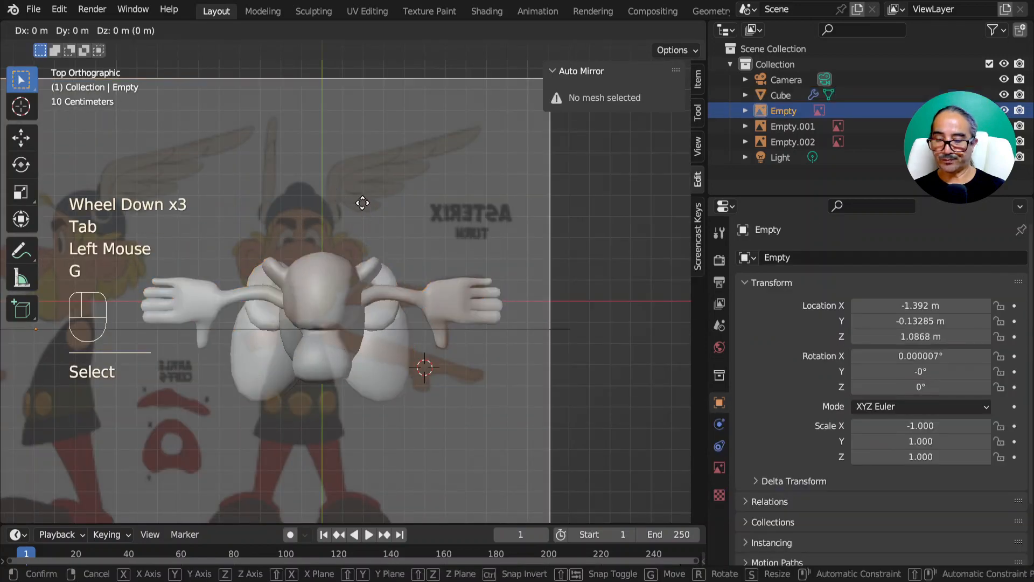
key("x")
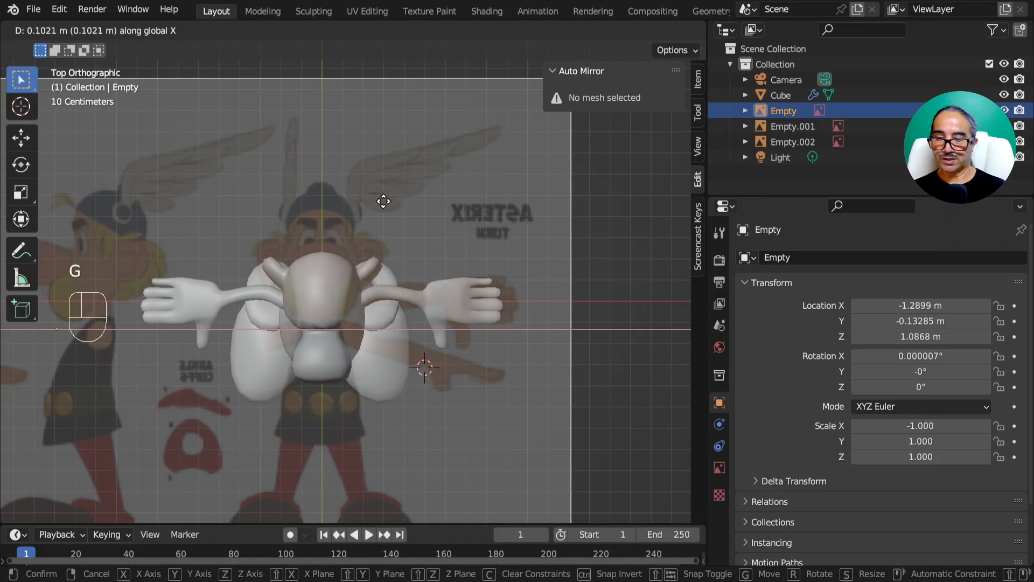
left_click(386, 201)
scroll(424, 395, "up", 2)
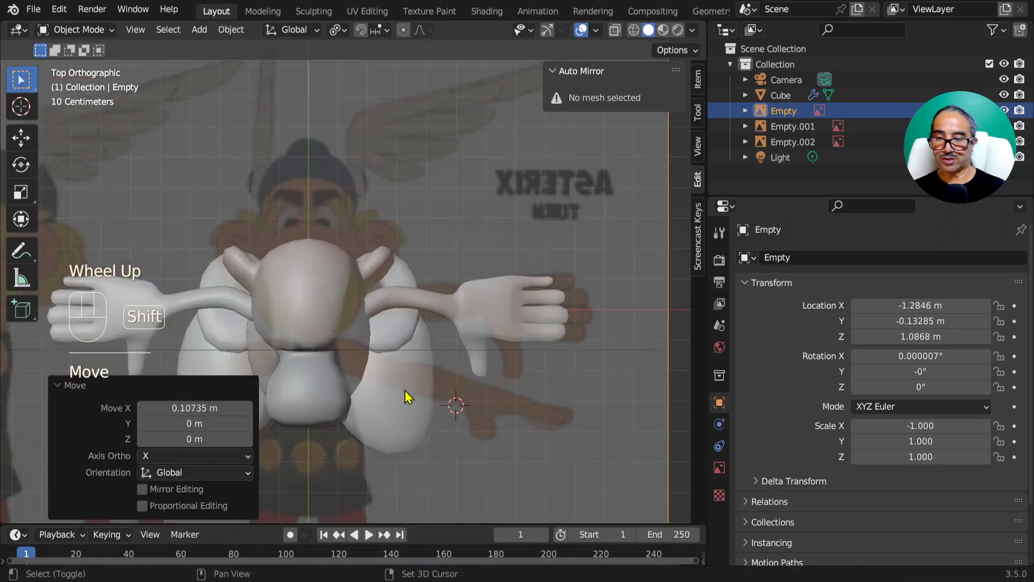
Compare the ears and body with the reference images in top and right view.
middle_click_drag(405, 390, 526, 261, "shift")
scroll(549, 272, "up", 2)
key("g")
scroll(507, 224, "down", 1)
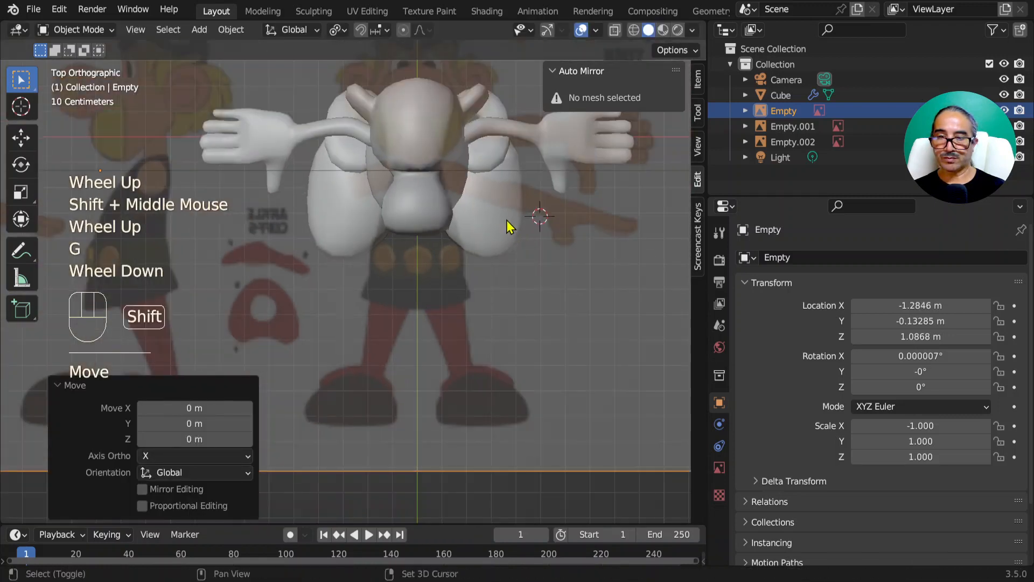
middle_click_drag(508, 224, 402, 353, "shift")
scroll(383, 251, "up", 2)
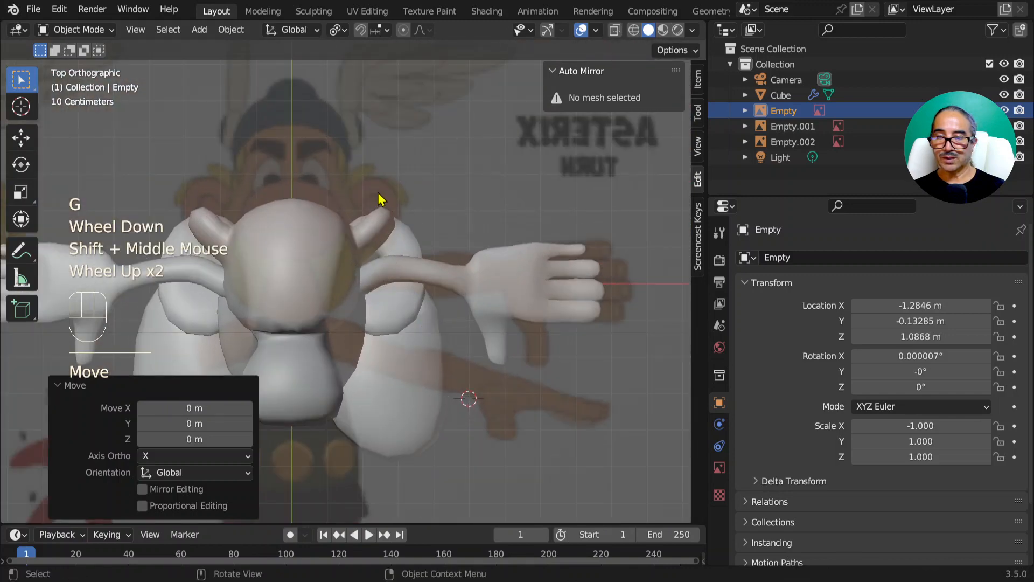
key("KP_3")
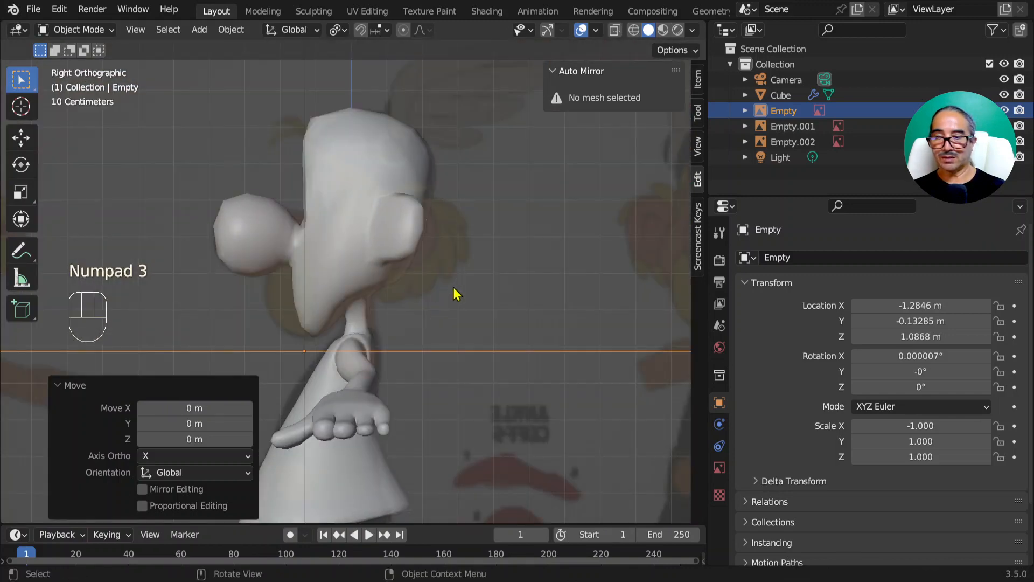
scroll(454, 293, "down", 2)
Return the character mesh to Edit Mode and push the inner eye faces about 0.026 m into the head along Y.
middle_click_drag(392, 334, 482, 369)
scroll(357, 304, "up", 2)
scroll(483, 369, "up", 2)
key("Tab")
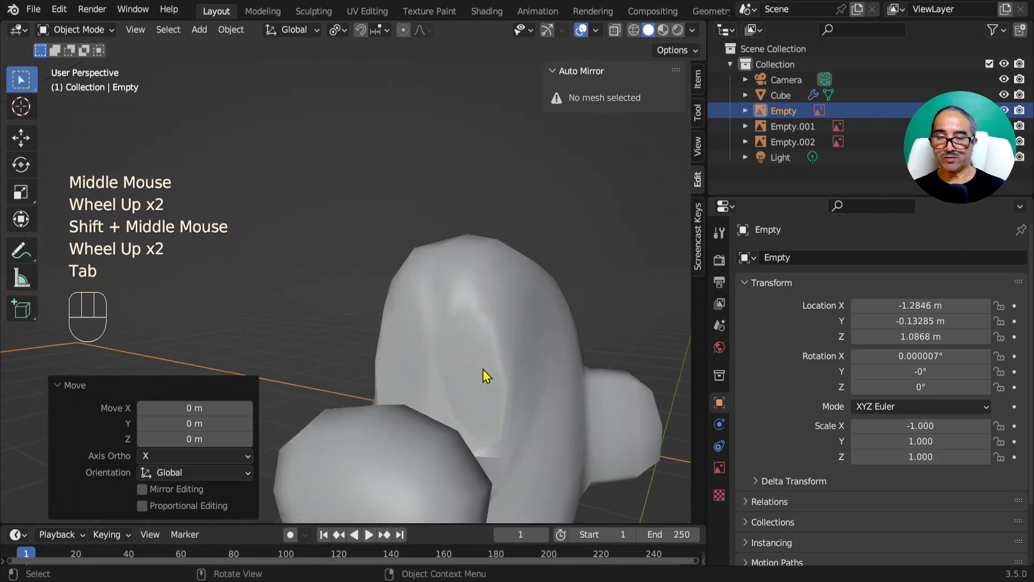
left_click(515, 307)
key("Tab")
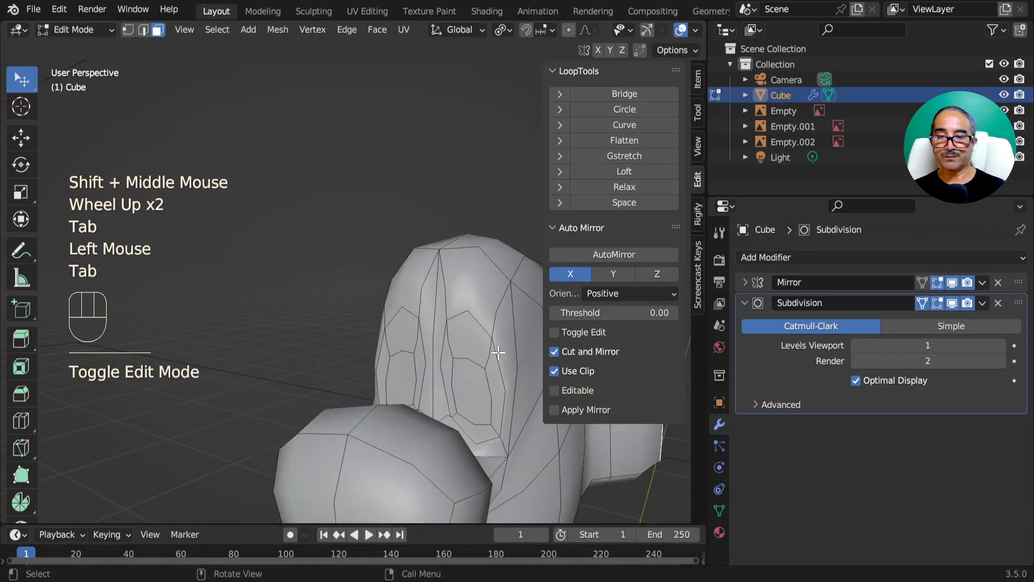
left_click(464, 393)
middle_click_drag(464, 393, 345, 357, "shift")
scroll(462, 395, "up", 2)
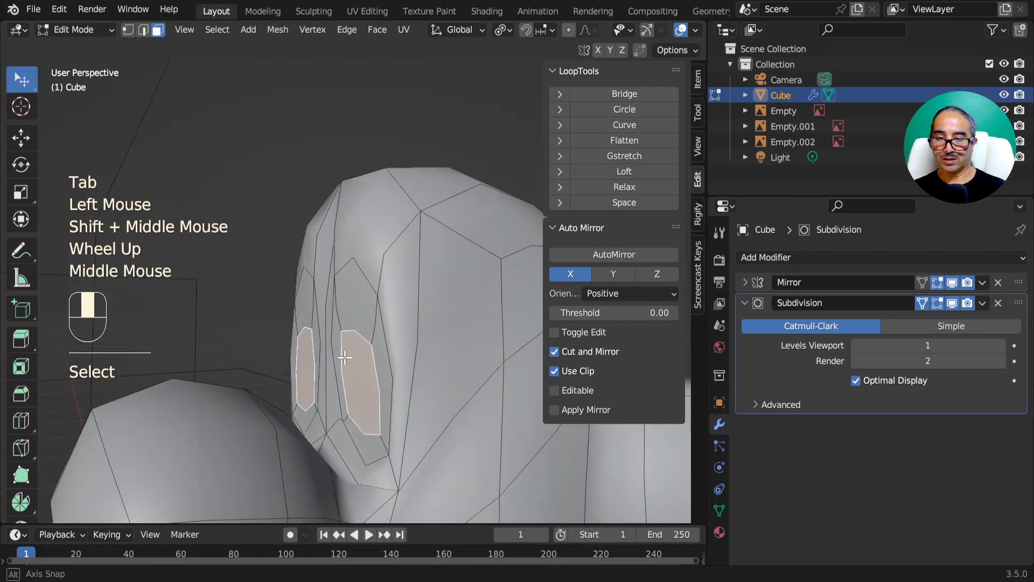
key("g")
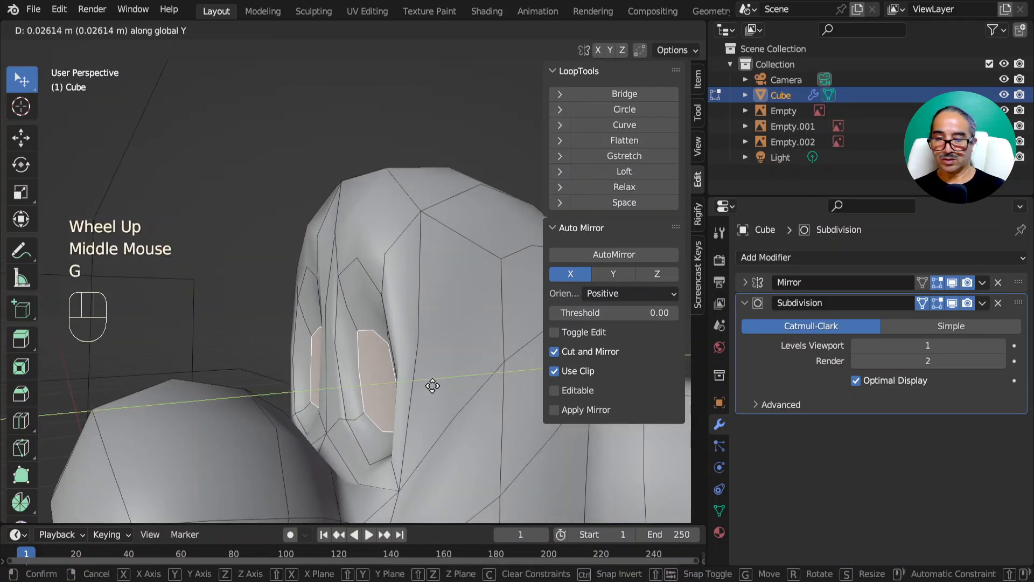
left_click(433, 385)
Flatten the eye faces by scaling them to 0 along Y.
middle_click_drag(433, 385, 438, 388)
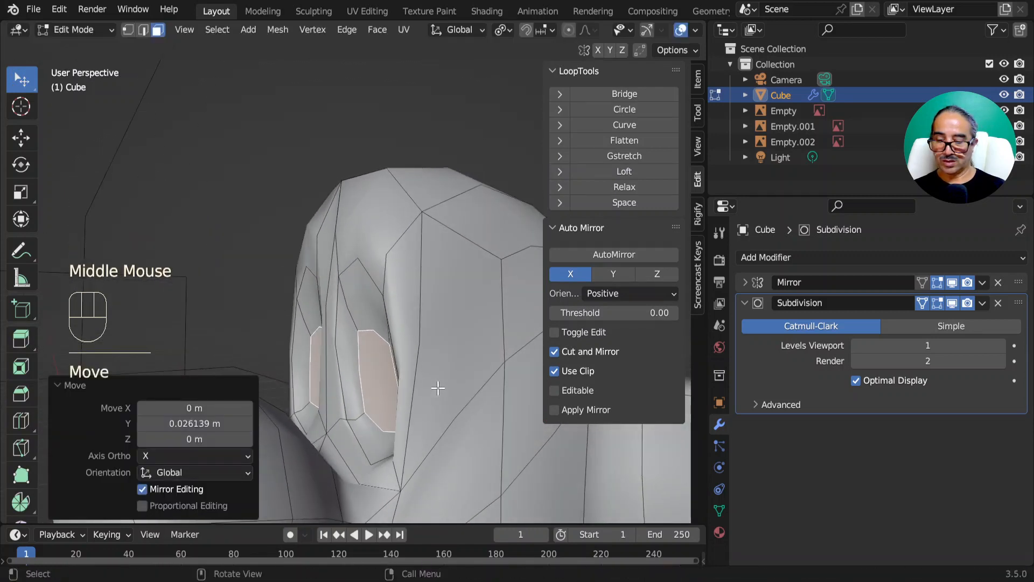
key("s")
key("0")
key("Return")
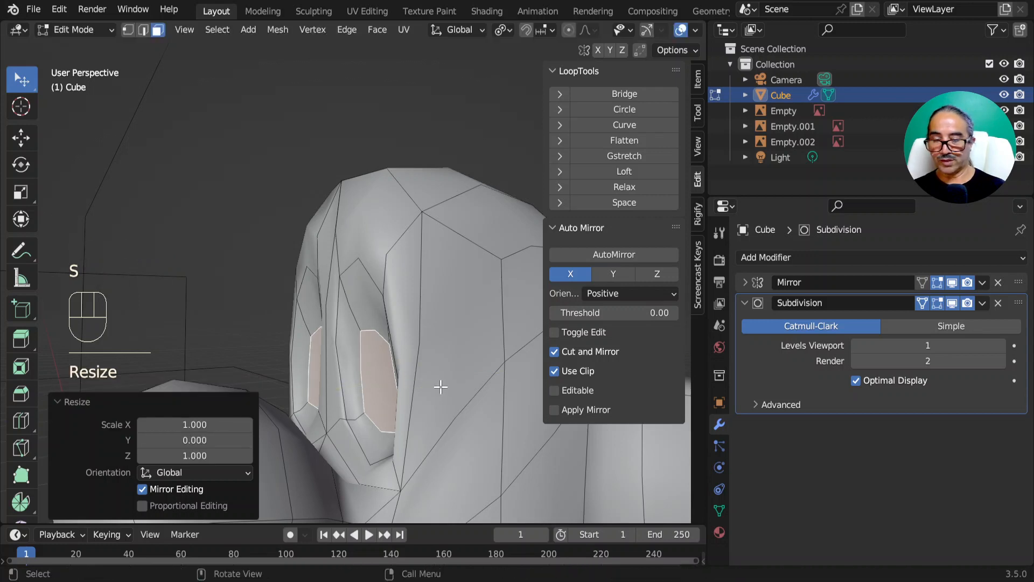
Extrude the eye faces inward by about 0.011 m, and extrude them back outward by about 0.023 m.
key("e")
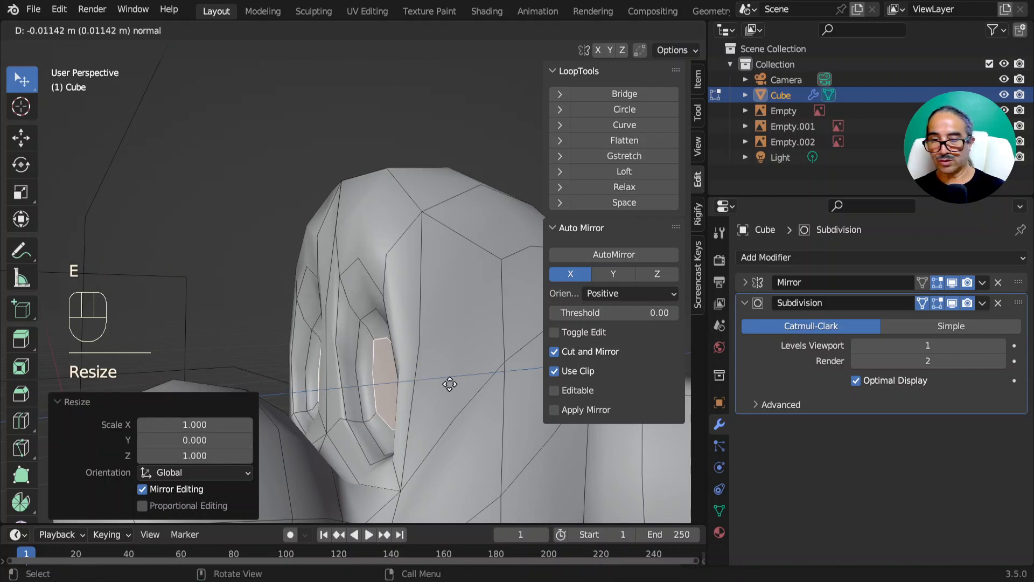
left_click(450, 384)
key("e")
left_click(432, 389)
scroll(433, 388, "down", 2)
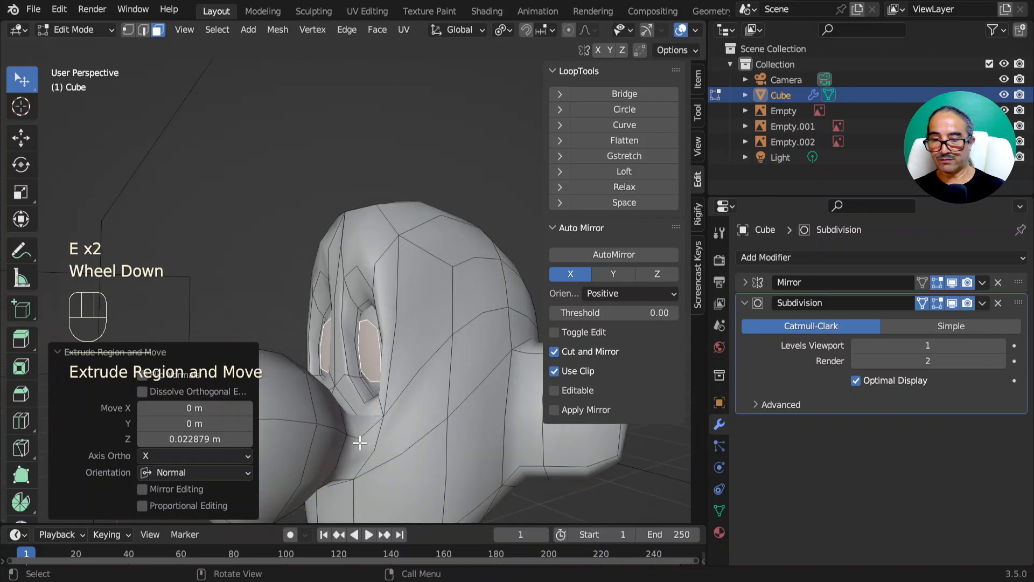
Grow the eye selection by one ring and scale it to 0.887, and grow it again and scale to 0.893.
middle_click_drag(433, 388, 433, 452)
key("ctrl+KP_Add")
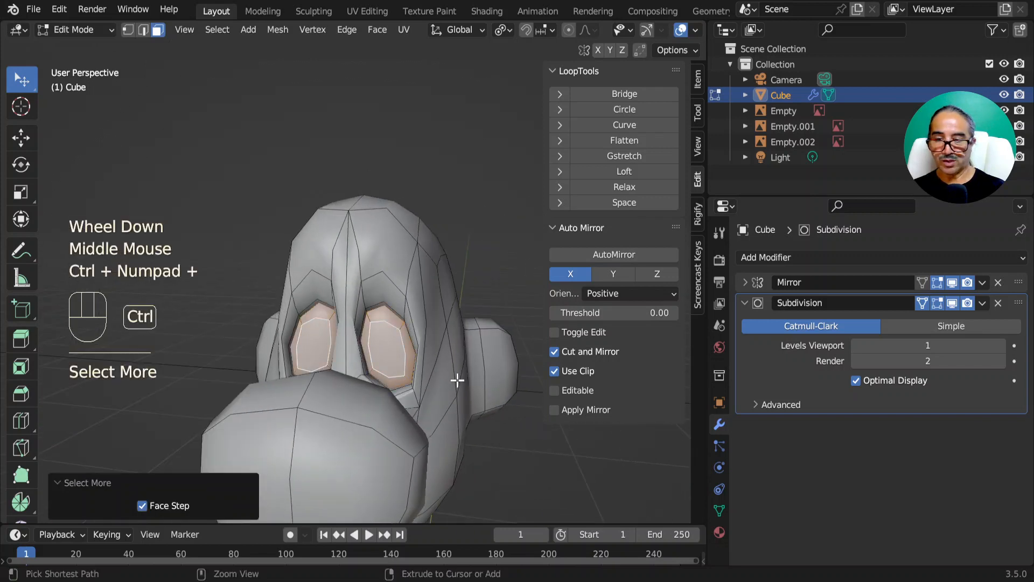
key("s")
left_click(446, 389)
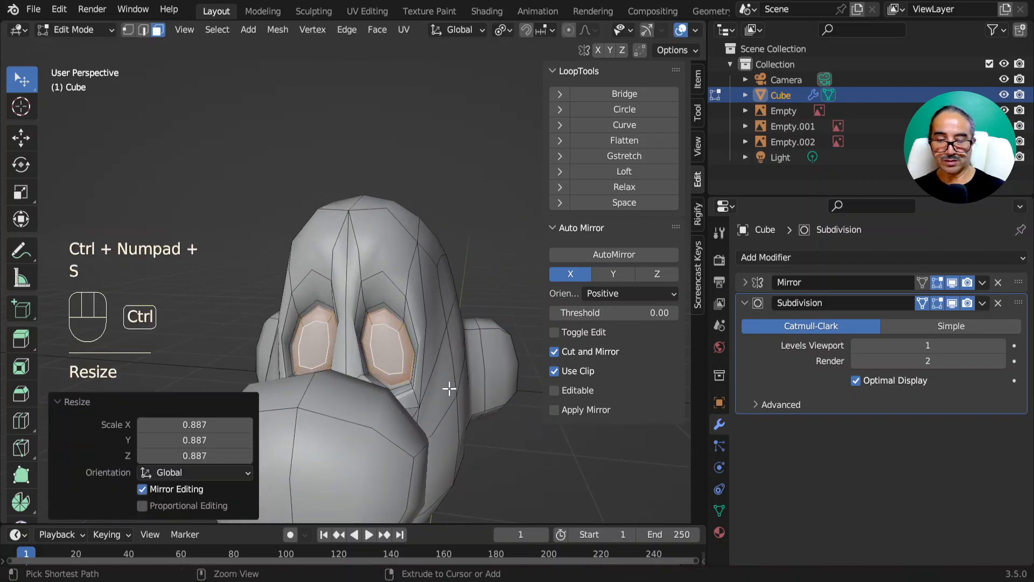
key("ctrl+KP_Add")
key("s")
left_click(445, 385)
middle_click_drag(445, 386, 412, 386)
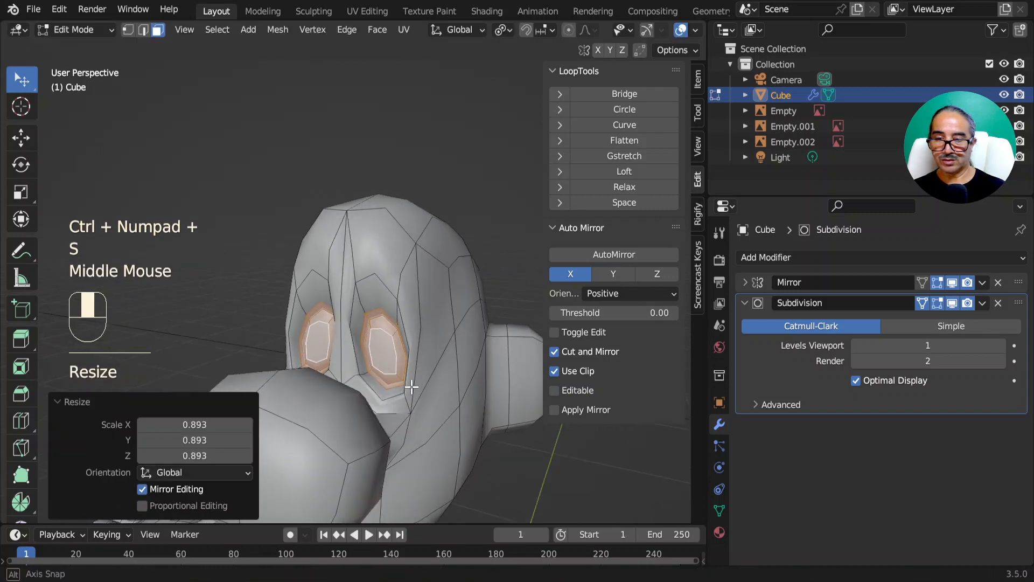
Grow the eye selection by one ring into the sockets and scale it to 0.884.
scroll(411, 386, "up", 2)
key("ctrl+KP_Add")
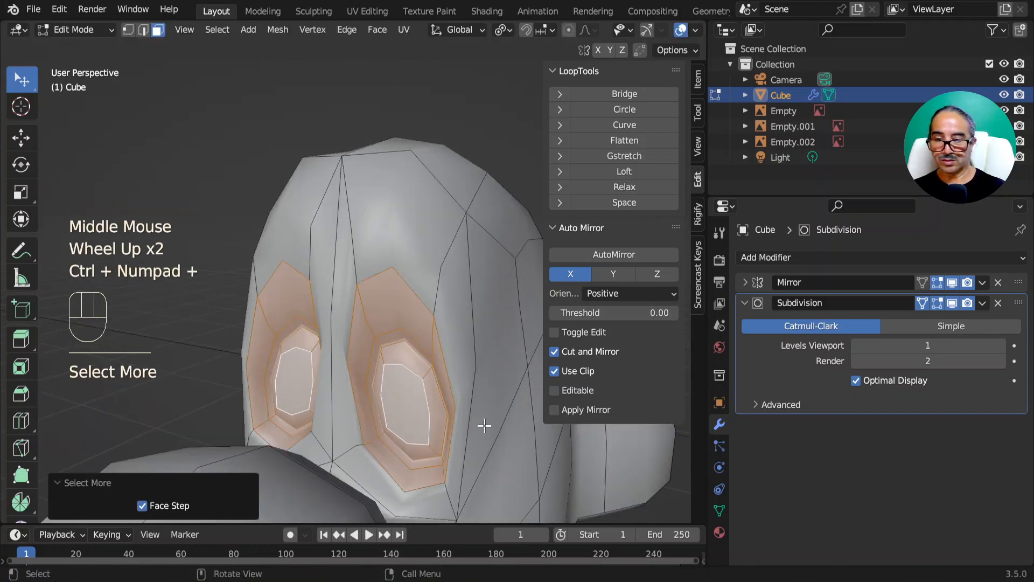
key("s")
left_click(496, 447)
From the right side view, rotate the selected eye faces and move them about 0.010 m forward along Y.
key("KP_3")
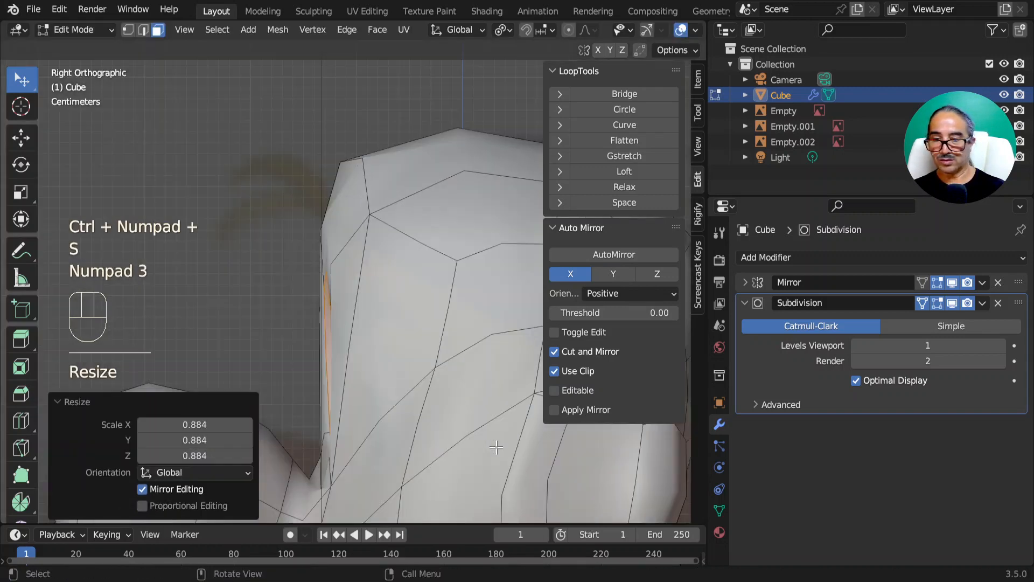
key("r")
left_click(466, 446)
key("g")
left_click(459, 445)
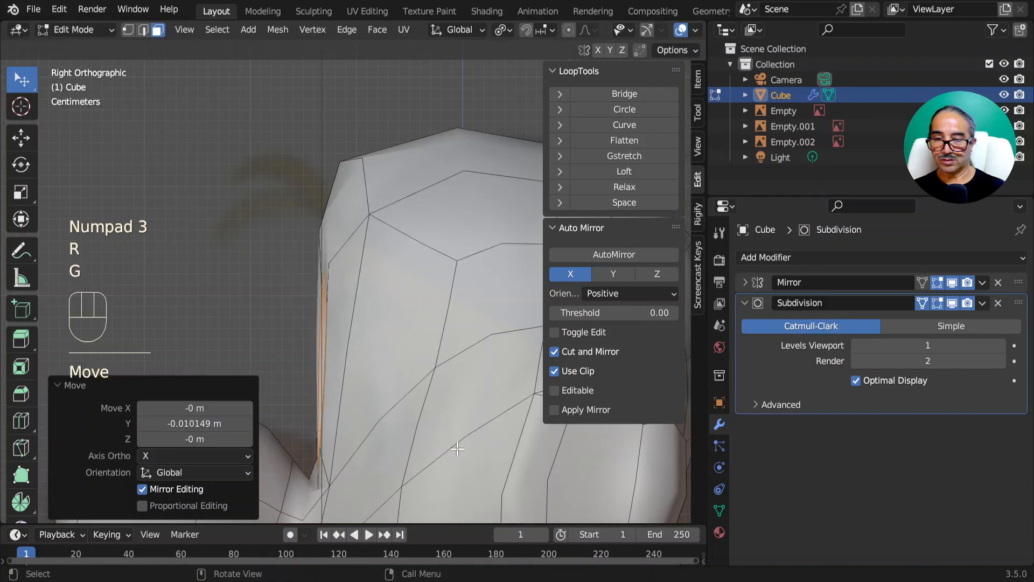
middle_click_drag(457, 448, 506, 478)
key("Tab")
key("Tab")
Select the faces along the lower rim of the eye socket, rotate and move them slightly, and return to Object Mode.
left_click(416, 481)
left_click(409, 475, "shift")
key("r")
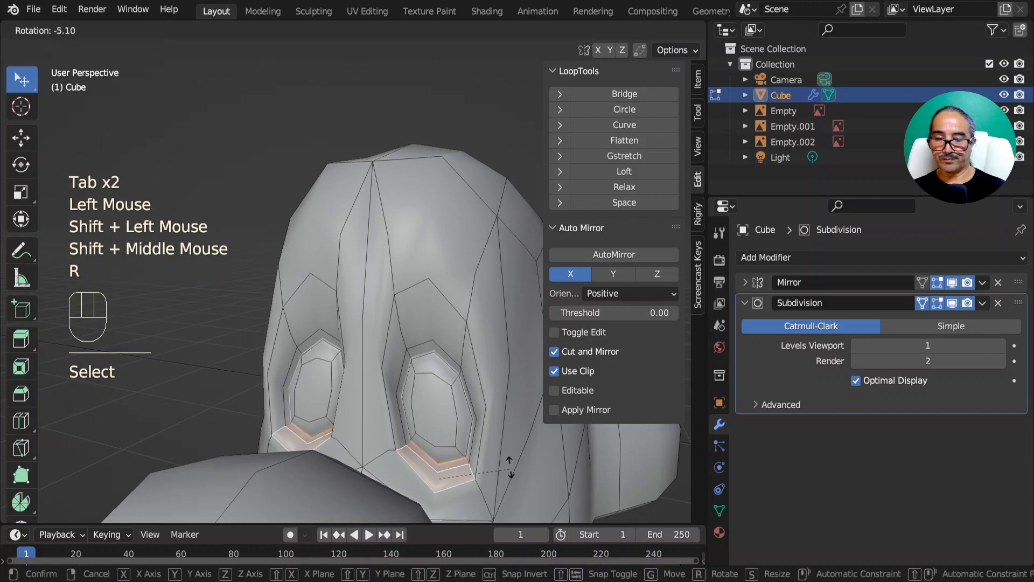
left_click(503, 446)
key("g")
left_click(496, 443)
scroll(496, 443, "down", 1)
key("Tab")
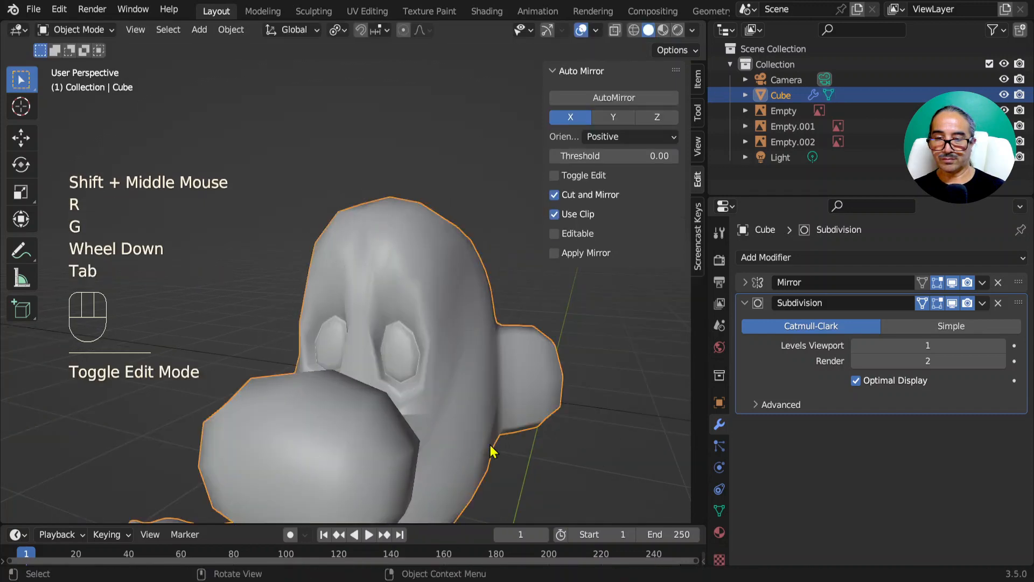
Undo the lower rim adjustment and the last rotation, move and scaling of the eye faces.
scroll(496, 443, "down", 1)
middle_click_drag(496, 444, 445, 372)
scroll(454, 399, "down", 1)
scroll(454, 399, "down", 1)
scroll(445, 372, "up", 2)
key("ctrl+z")
key("ctrl+z")
scroll(444, 362, "up", 1, "ctrl")
scroll(444, 363, "up", 2)
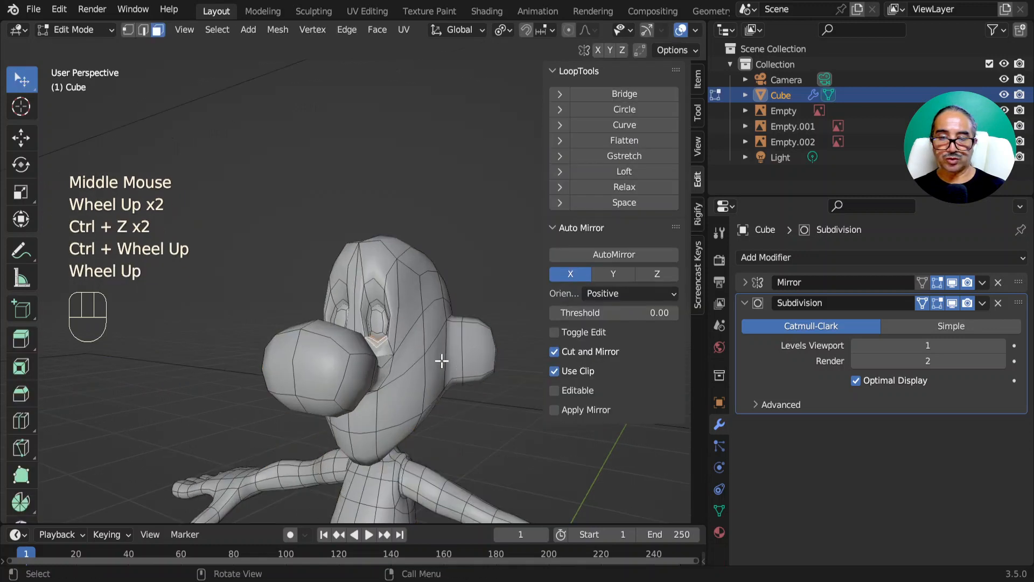
key("ctrl+z")
key("ctrl+z")
key("ctrl+z")
key("ctrl+z")
key("ctrl+z")
key("ctrl+z")
key("ctrl+z")
key("ctrl+z")
key("ctrl+z")
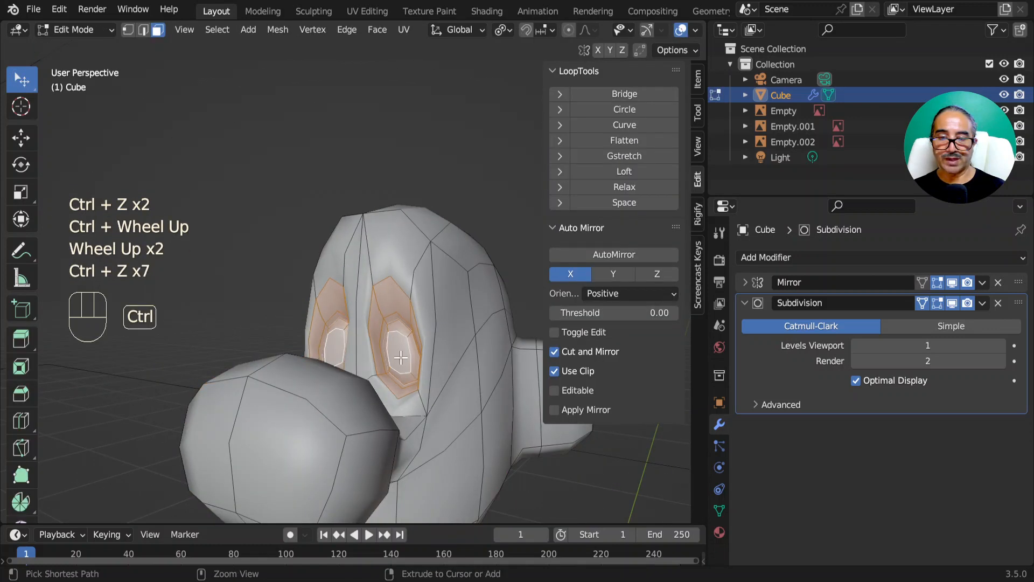
Keep undoing the earlier eye scaling, extrusions and flattening, back to the state with the ear tip selected.
key("ctrl+z")
key("ctrl+z")
key("ctrl+z")
key("ctrl+z")
key("ctrl+z")
key("ctrl+z")
key("ctrl+z")
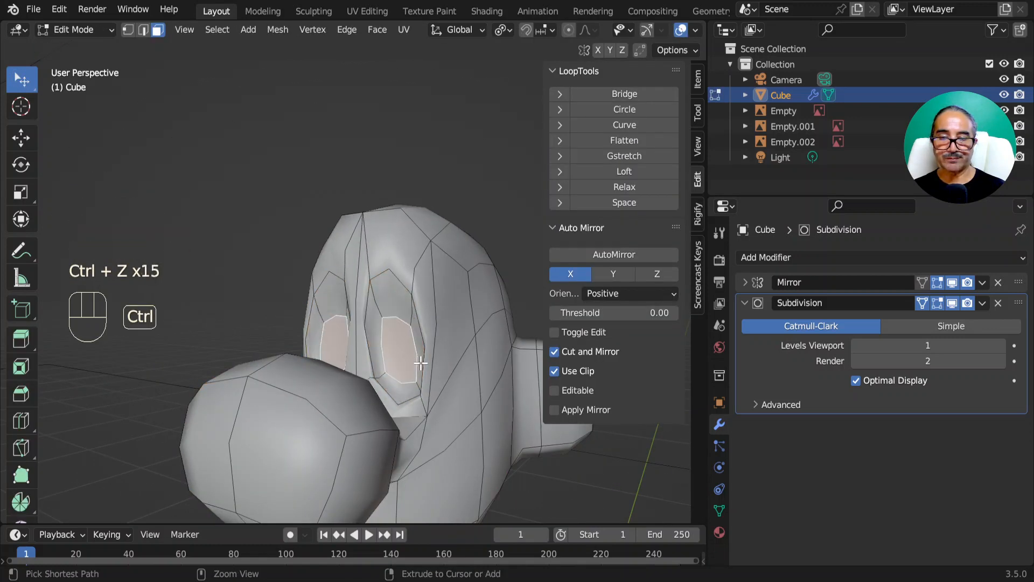
scroll(389, 338, "down", 2)
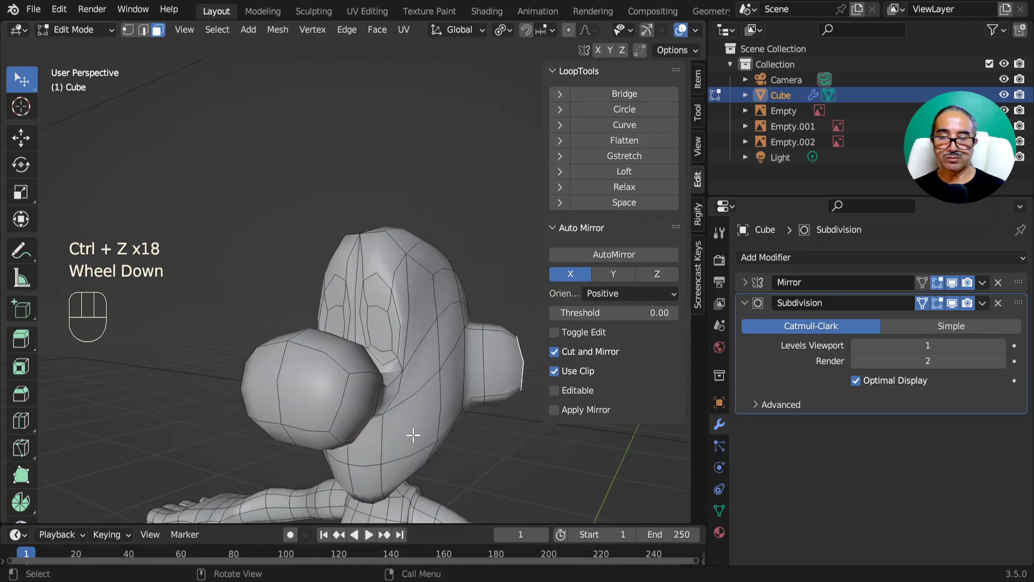
In the top view, move the ear tips about 0.032 m backward along Y.
middle_click_drag(389, 338, 360, 215, "shift")
middle_click_drag(480, 305, 360, 335)
key("KP_7")
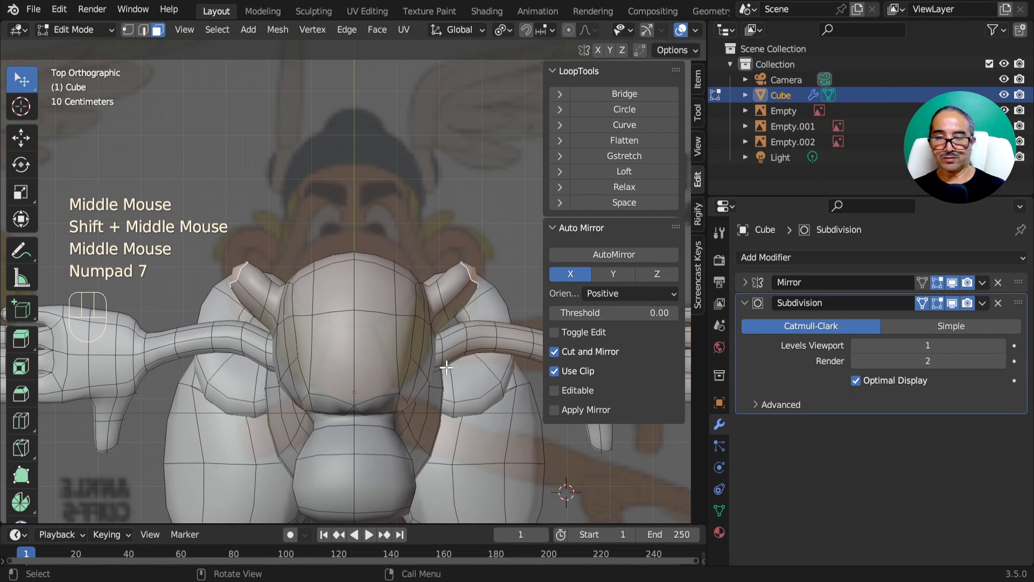
key("g")
left_click(435, 296)
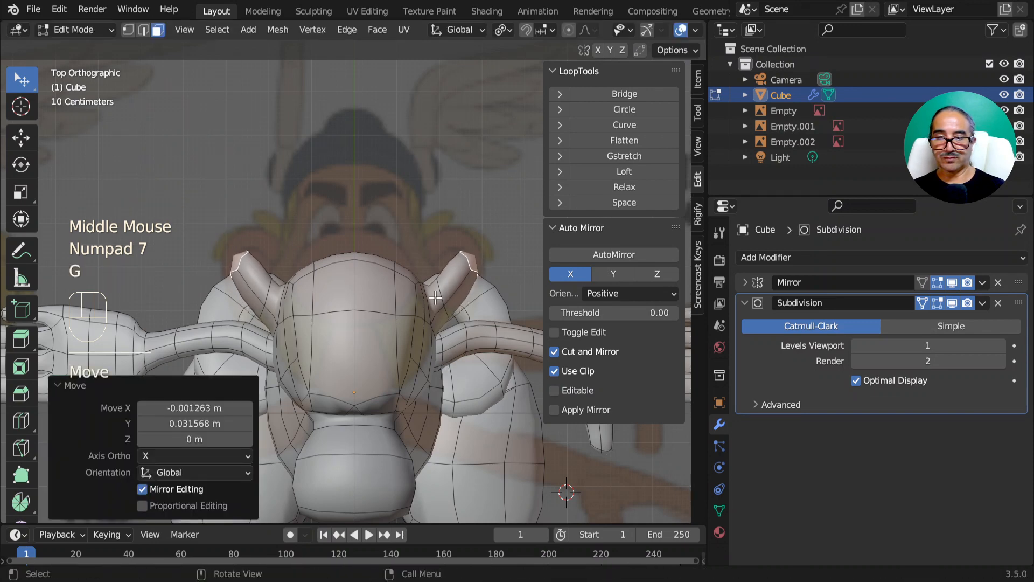
Select the face loop around the ear, trackball-rotate it by -12° and -20.1°, and reposition it.
left_click(459, 283, "alt")
key("r")
key("r")
left_click(461, 307)
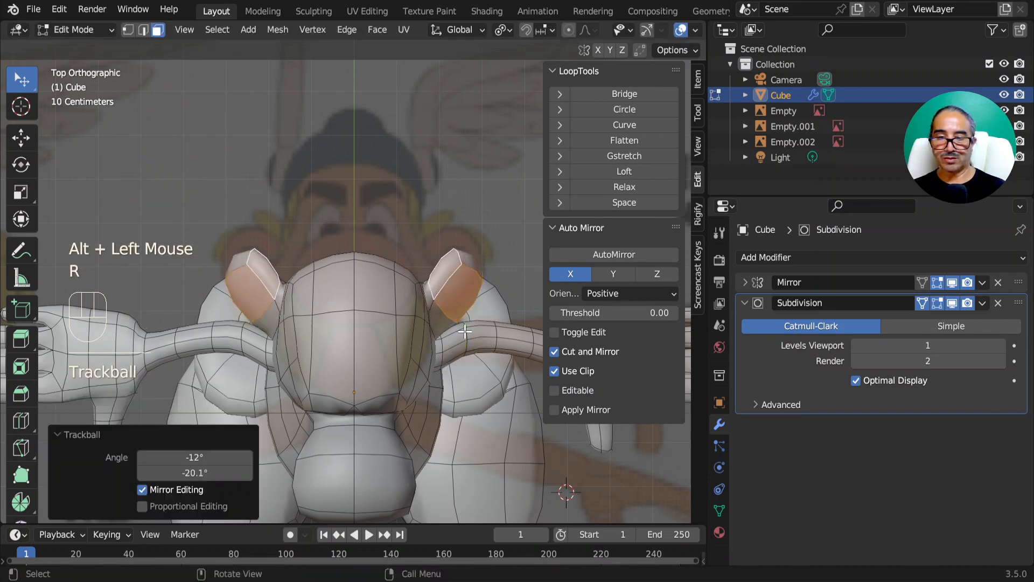
key("g")
middle_click_drag(460, 312, 171, 110)
scroll(351, 260, "down", 1)
Reposition the face on the side of the head in front of the ear and check the shape in Object Mode.
left_click(355, 275)
key("g")
left_click(426, 313)
scroll(438, 326, "down", 2)
key("Tab")
scroll(349, 258, "up", 2)
key("Tab")
scroll(427, 322, "up", 2)
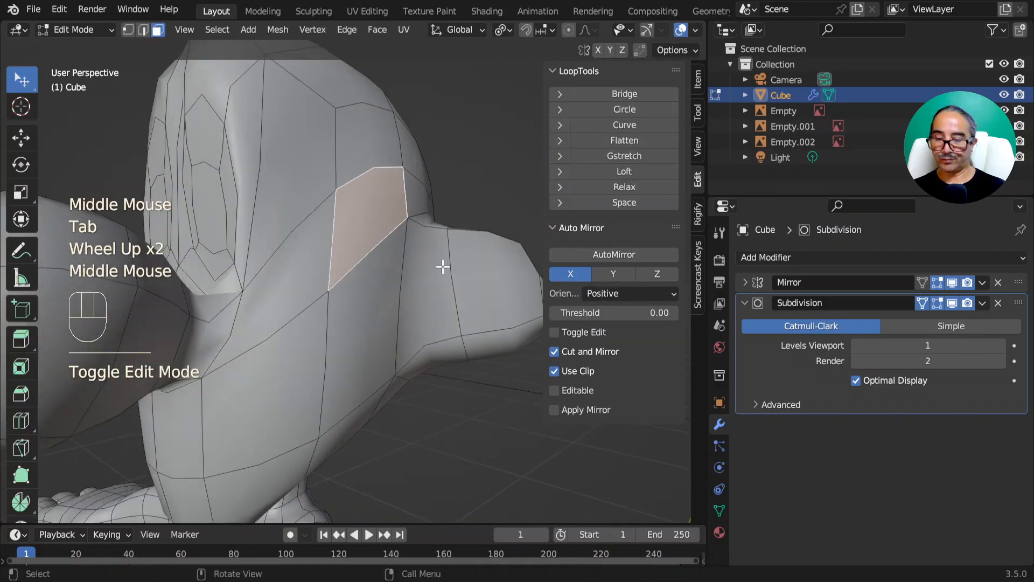
Try a loop cut running lengthwise through the middle of the ear, and undo it.
key("ctrl+r")
left_click(433, 242)
right_click(442, 272)
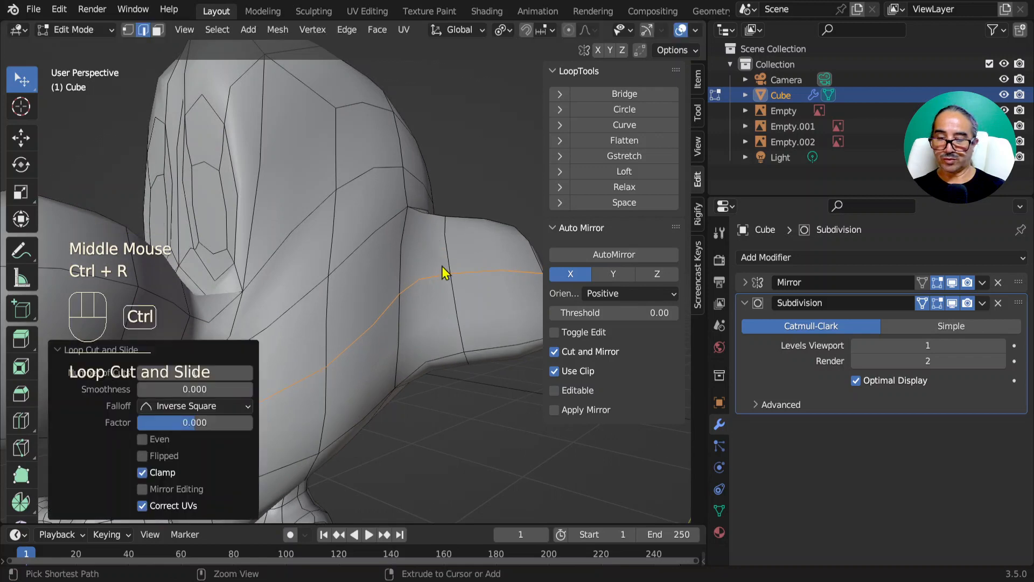
key("ctrl+e")
key("ctrl+z")
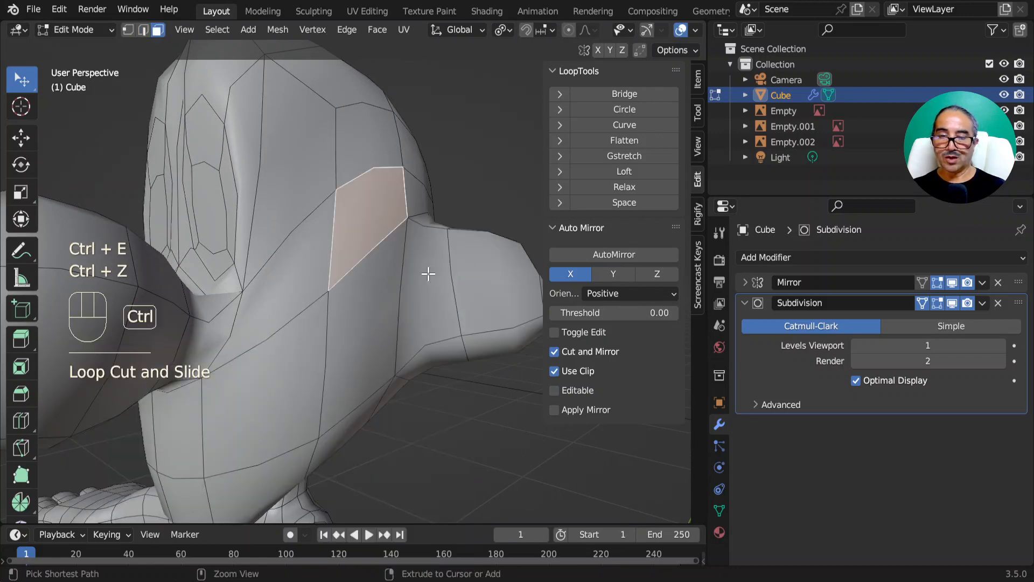
Add a loop cut at the ear's base with factor 0.139, scale it down, and move it about -0.010 m in X and Y and -0.009 m in Z.
key("ctrl+r")
left_click(430, 243)
left_click(462, 321)
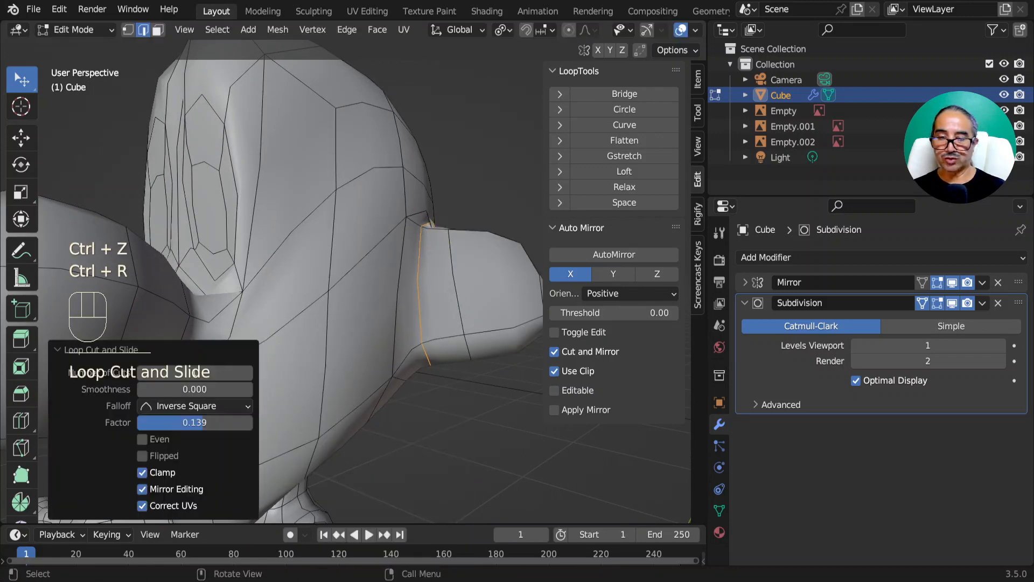
key("s")
left_click(455, 347)
key("g")
left_click(450, 342)
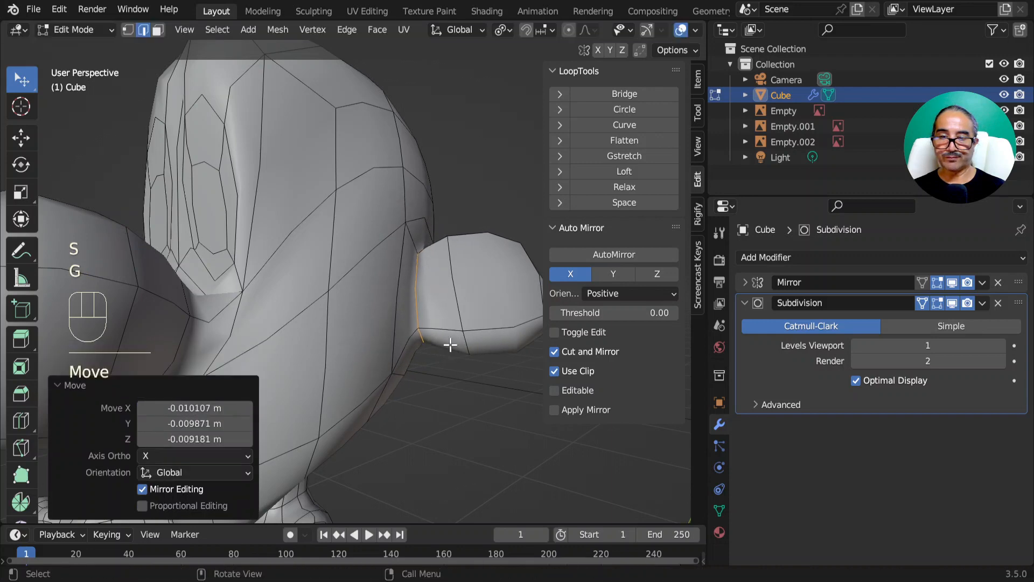
Examine the head, ears and whole body from several angles in Object Mode.
scroll(450, 341, "down", 4)
middle_click_drag(451, 342, 320, 336)
scroll(392, 342, "down", 2)
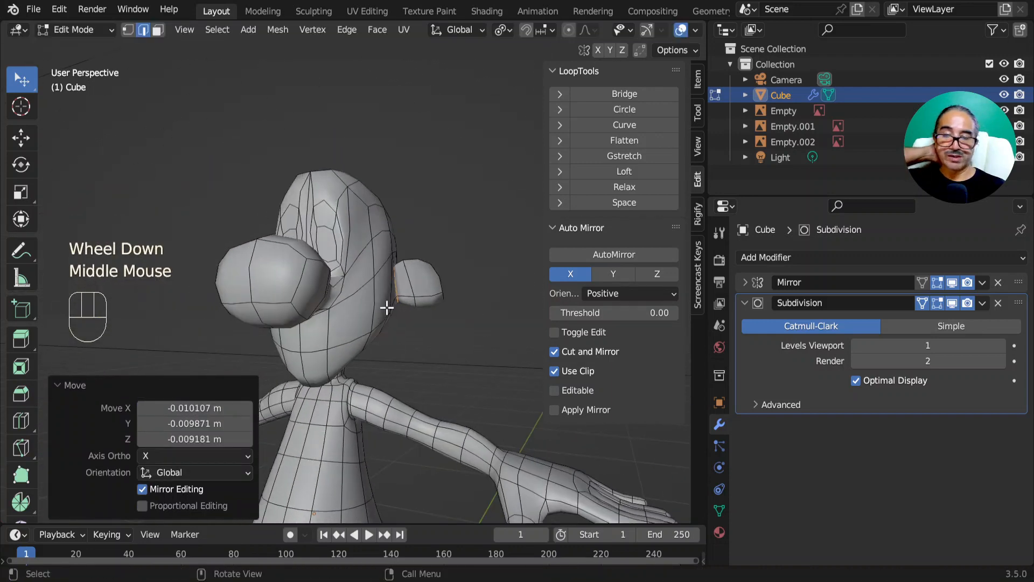
middle_click_drag(386, 307, 403, 343)
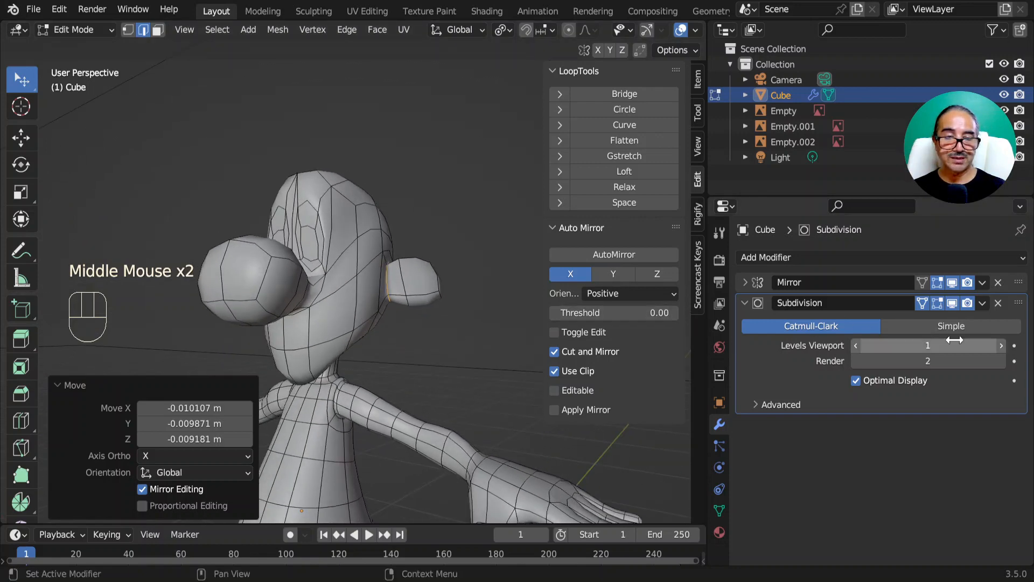
left_click(982, 305)
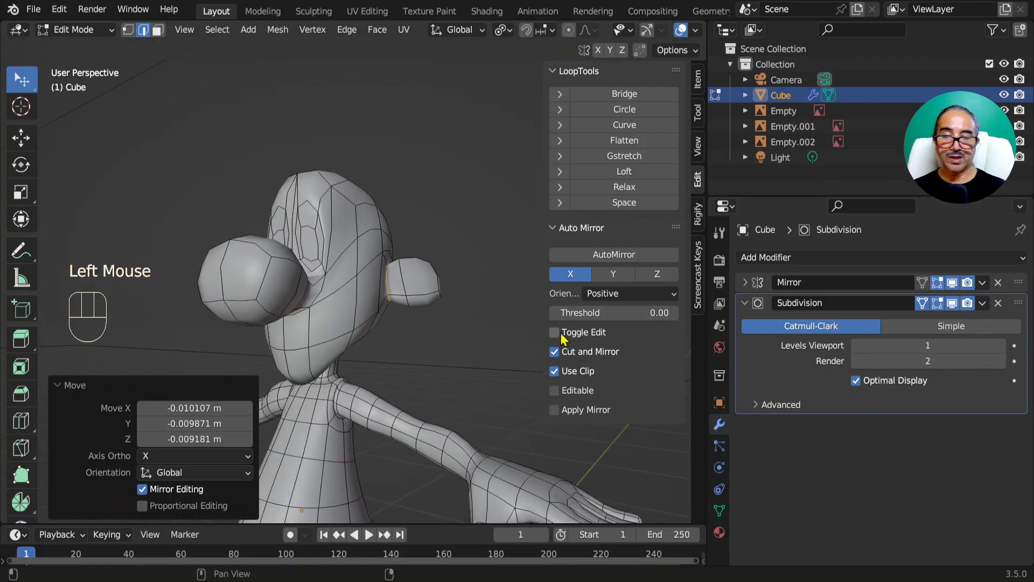
key("Tab")
scroll(392, 350, "down", 3)
mouse_move(393, 350)
middle_mouse_down()
mouse_move(312, 362)
mouse_move(384, 399)
mouse_move(487, 392)
mouse_move(408, 437)
mouse_move(260, 421)
mouse_move(308, 295)
mouse_move(385, 361)
mouse_move(446, 438)
mouse_move(401, 360)
middle_mouse_up()
scroll(316, 362, "down", 1)
scroll(487, 393, "up", 2)
key("Tab")
Try a horizontal loop cut around the middle of the tunic, and undo it.
middle_click_drag(415, 282, 302, 344)
scroll(359, 359, "up", 2)
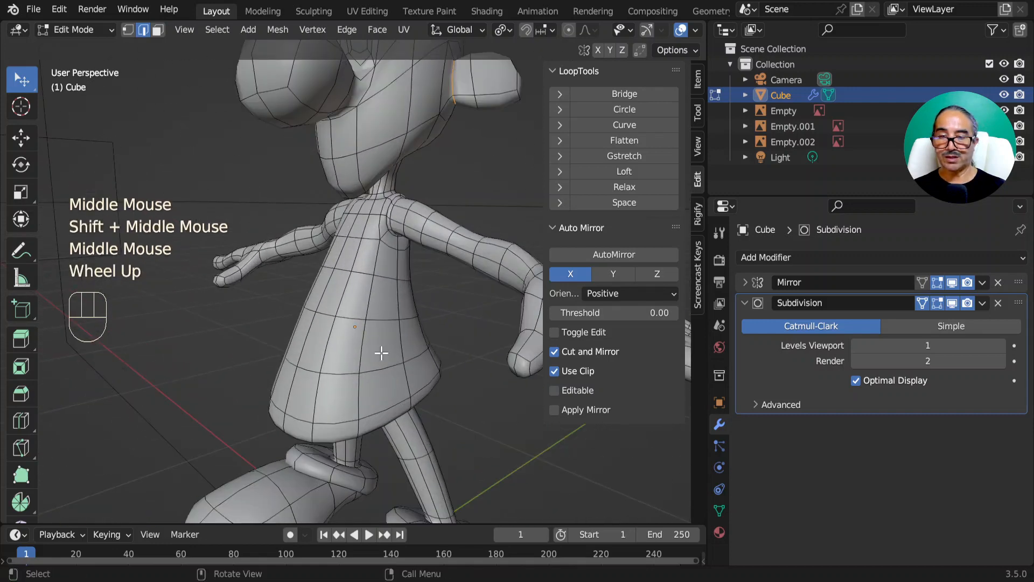
key("ctrl+r")
left_click(354, 330)
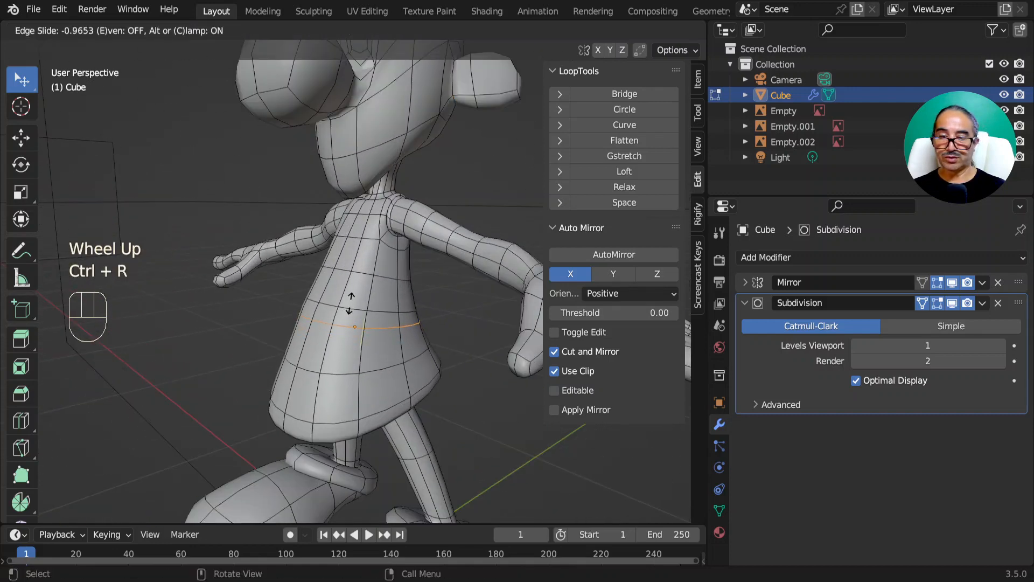
right_click(349, 319)
key("ctrl+z")
Return to Object Mode and apply the Subdivision modifier to the character mesh.
scroll(407, 388, "down", 3)
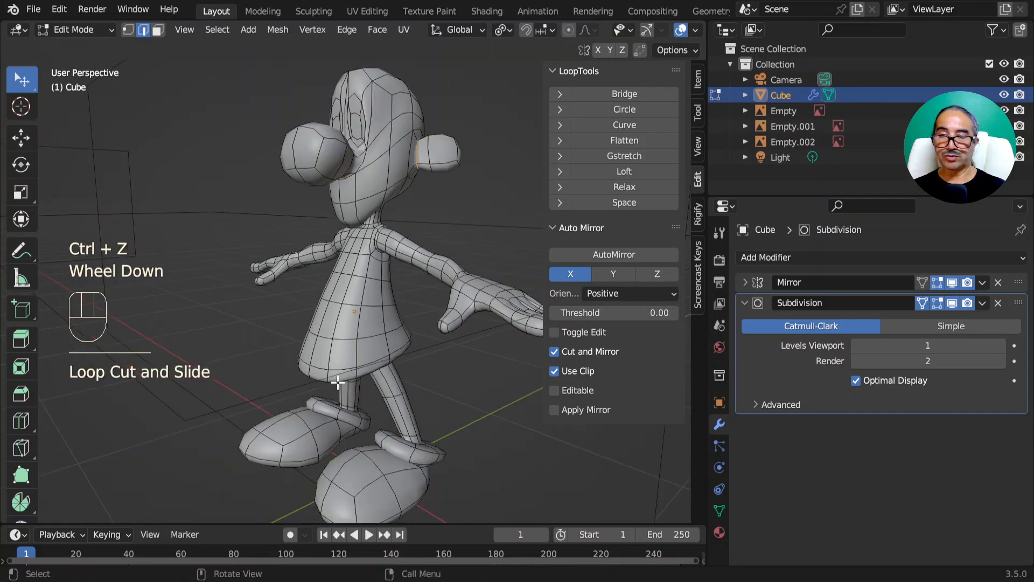
key("Tab")
middle_click_drag(339, 386, 474, 368)
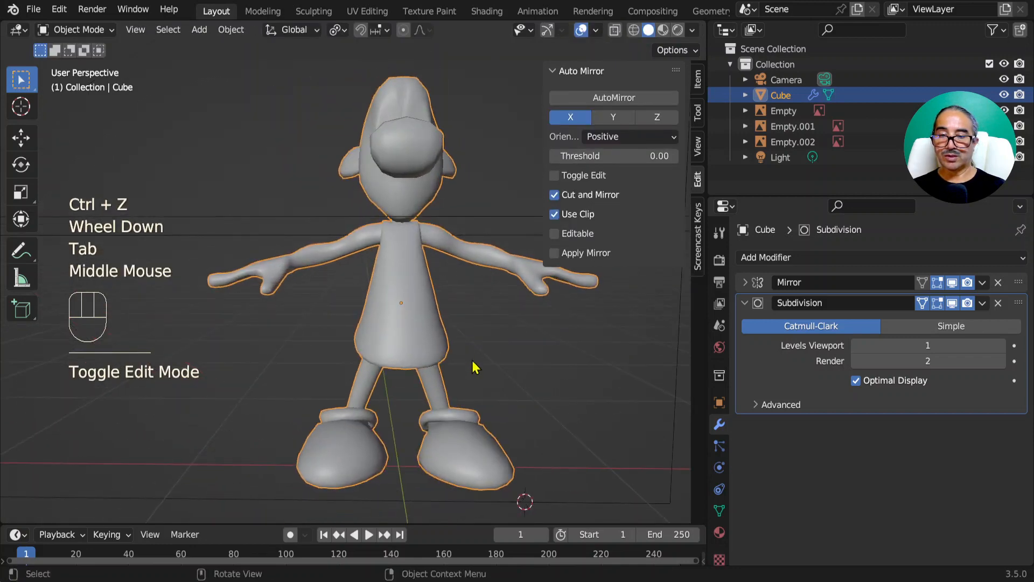
left_click(983, 303)
left_click(914, 321)
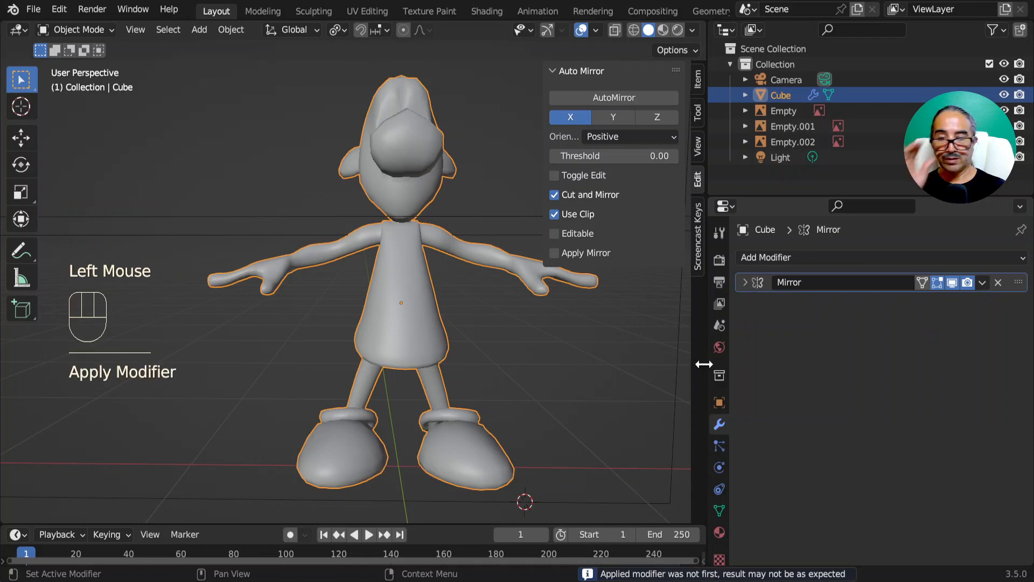
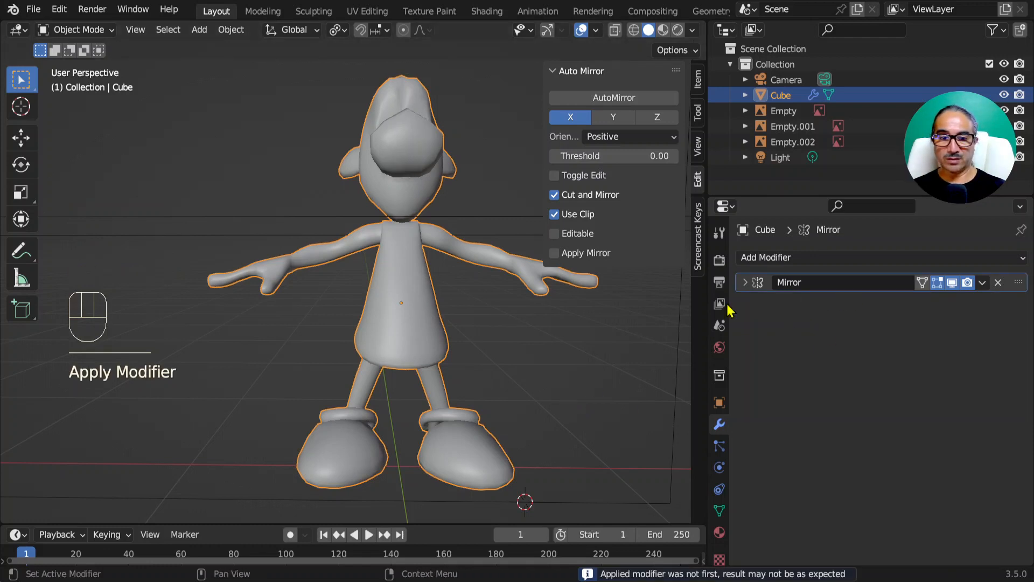
Enter Edit Mode, maximize the 3D viewport, and select an edge on the front of the nose.
key("Tab")
middle_click_drag(490, 321, 441, 320)
scroll(441, 321, "down", 2)
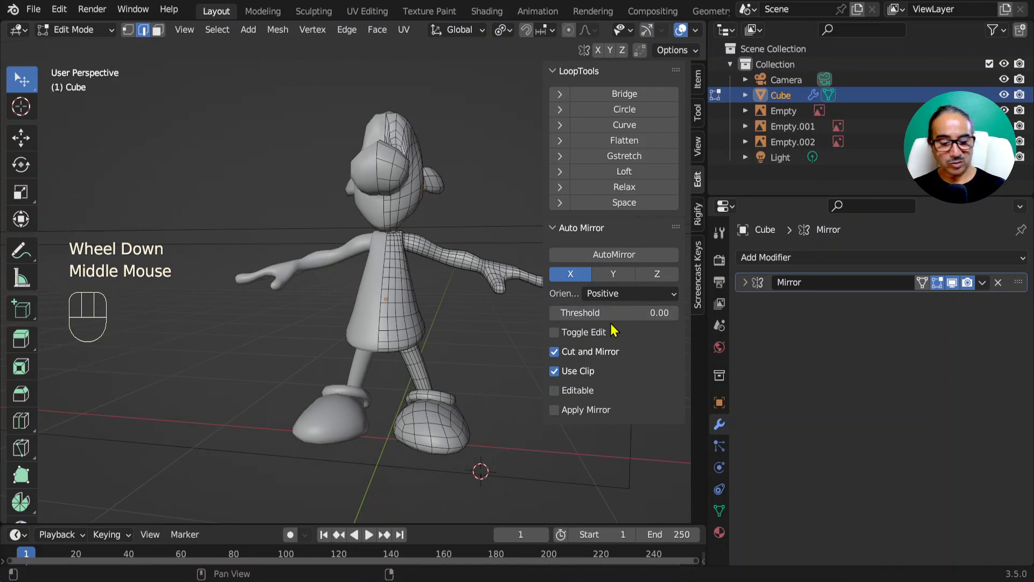
middle_click_drag(571, 224, 532, 218)
left_click(437, 146)
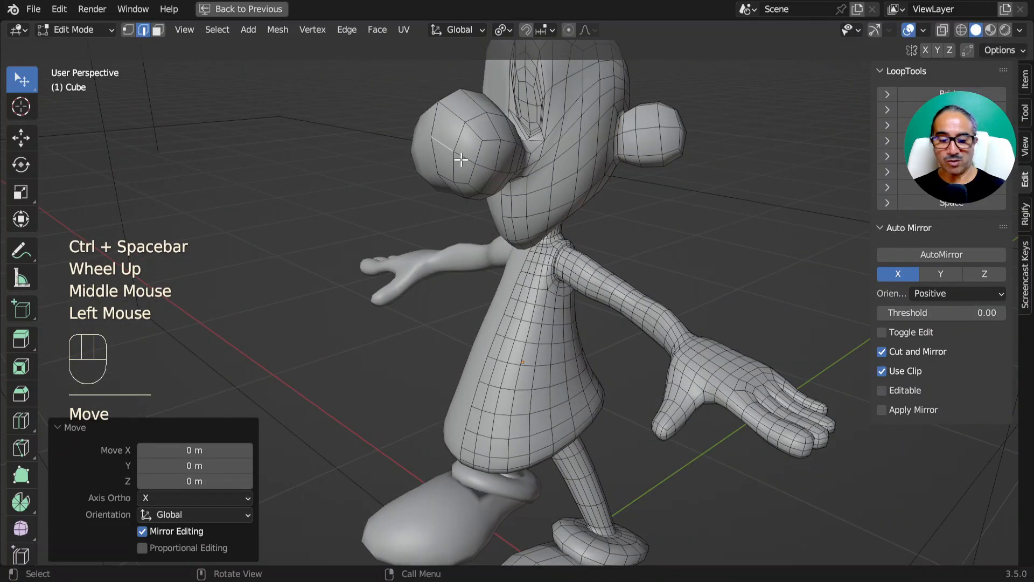
Rotate the edges on the lower front of the nose to smooth its outline.
key("KP_3")
scroll(404, 148, "up", 2)
middle_click_drag(405, 147, 591, 281, "shift")
left_click(575, 241)
key("r")
left_click(632, 272)
left_click(593, 251)
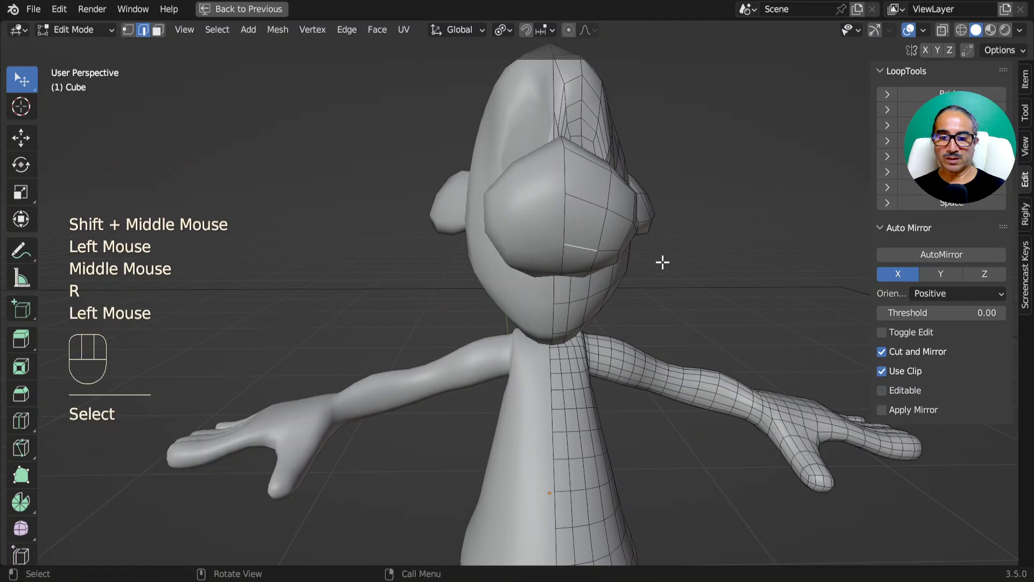
key("r")
left_click(652, 236)
Rotate the upper front edge of the nose to flatten its pointed top.
left_click(585, 162)
key("r")
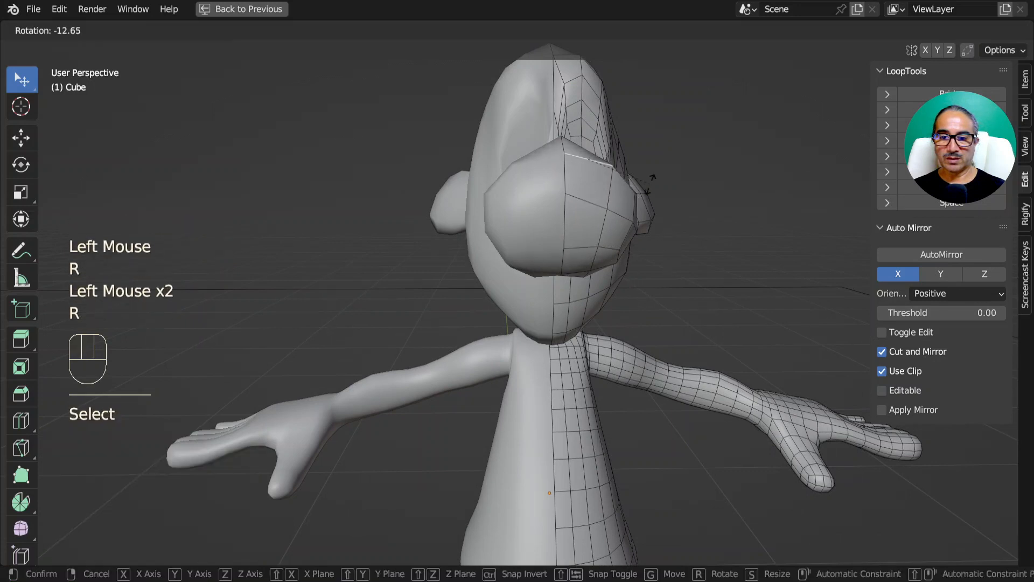
left_click(593, 151)
key("r")
left_click(649, 154)
In Object Mode, add a new level 1 Subdivision modifier to the character and check the smoothed nose and head.
key("Tab")
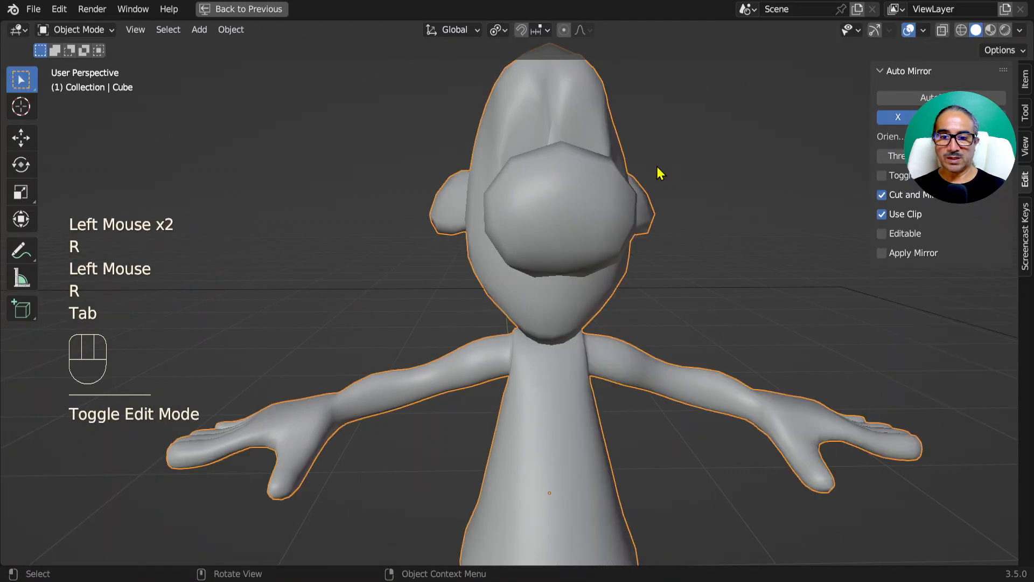
key("ctrl+1")
scroll(656, 175, "down", 2)
middle_click_drag(646, 186, 502, 254)
scroll(562, 183, "up", 3)
Return to Edit Mode, restore the full layout, and turn on the Subdivision modifier's on-cage display.
key("Tab")
scroll(552, 183, "up", 1, "shift")
scroll(502, 254, "up", 2)
key("ctrl+space")
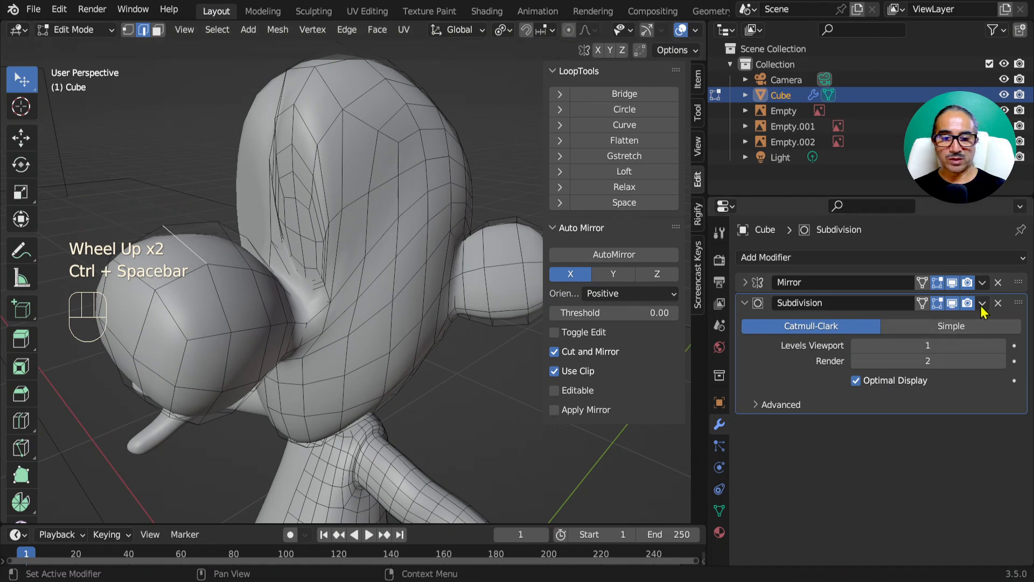
left_click(922, 303)
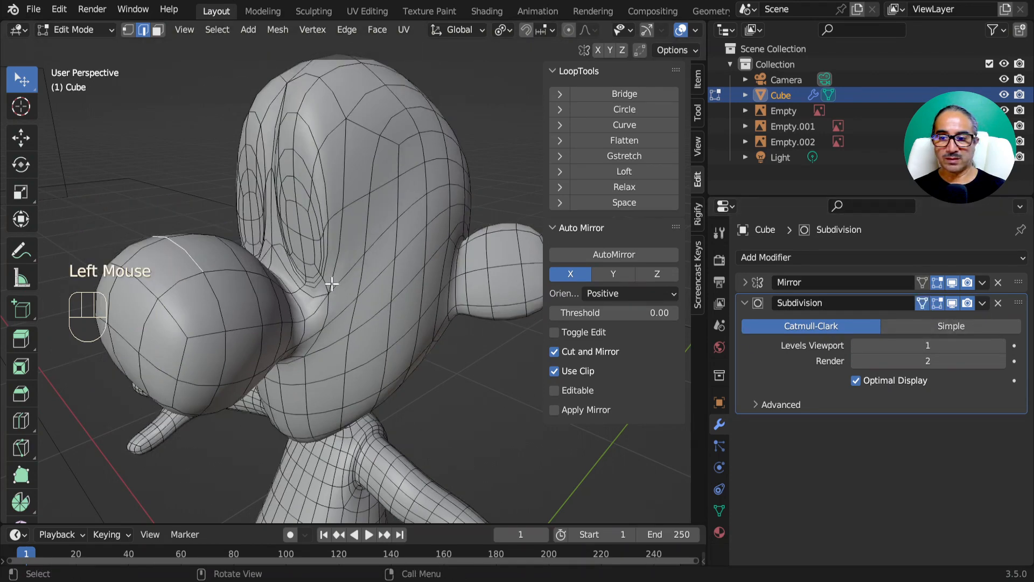
In face select mode, select the faces inside the eye sockets, grow the selection, and move them back along Y into the head.
scroll(268, 204, "up", 2)
mouse_move(254, 183)
left_mouse_down()
mouse_move(261, 208)
mouse_move(253, 194)
left_mouse_up()
key("ctrl+z")
key("3")
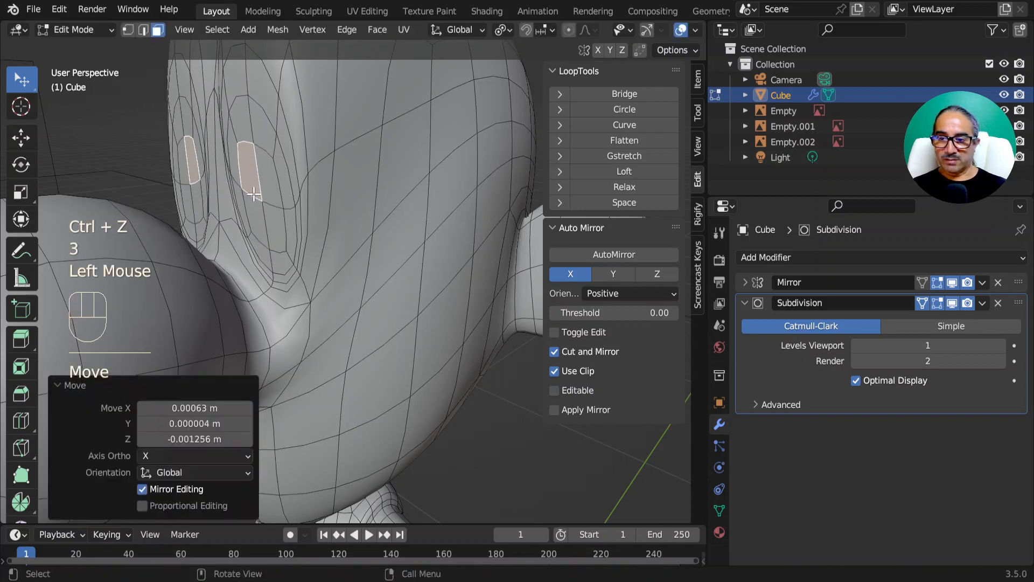
key("ctrl+z")
left_click(253, 188, "shift")
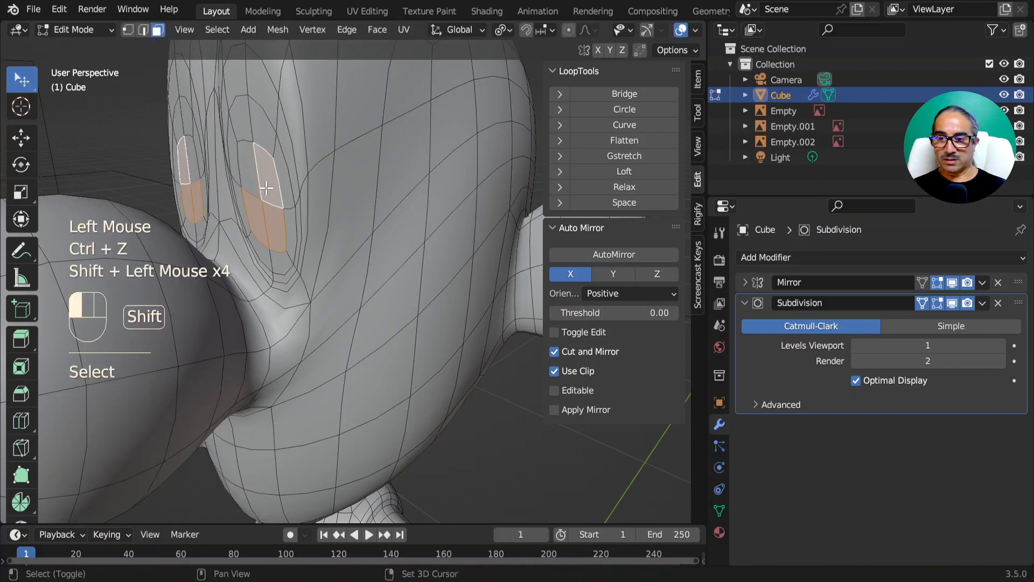
key("KP_3")
middle_click_drag(252, 187, 432, 337, "shift")
scroll(362, 292, "up", 2)
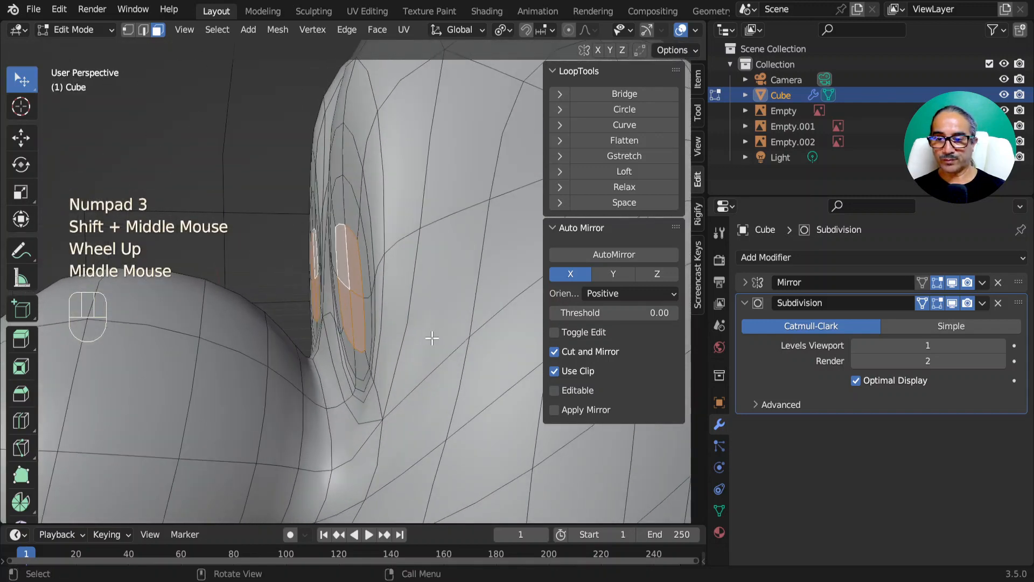
key("ctrl+KP_Add")
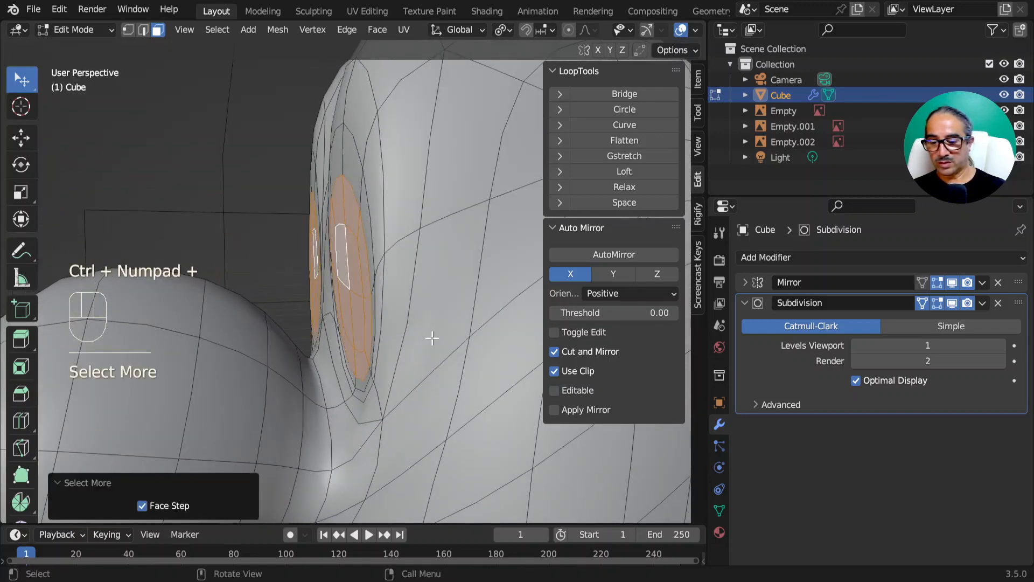
key("g")
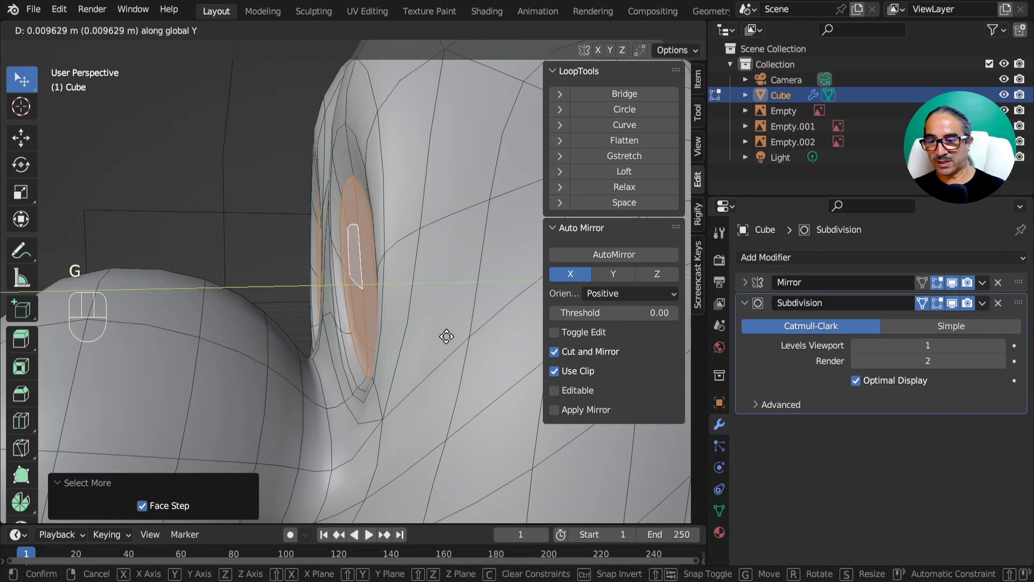
left_click(451, 340)
Move the faces at the lower outer corner of the eye rim and rotate them about 23.3° to even out the contour.
middle_click_drag(451, 340, 473, 369)
left_click(404, 351)
key("r")
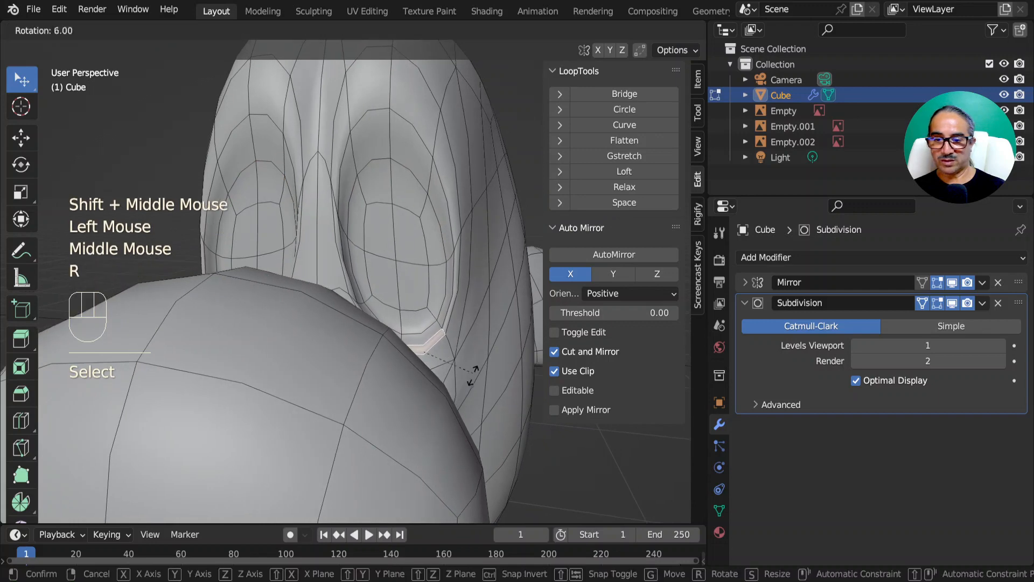
left_click(466, 381)
left_click(458, 368)
left_click(418, 334, "shift")
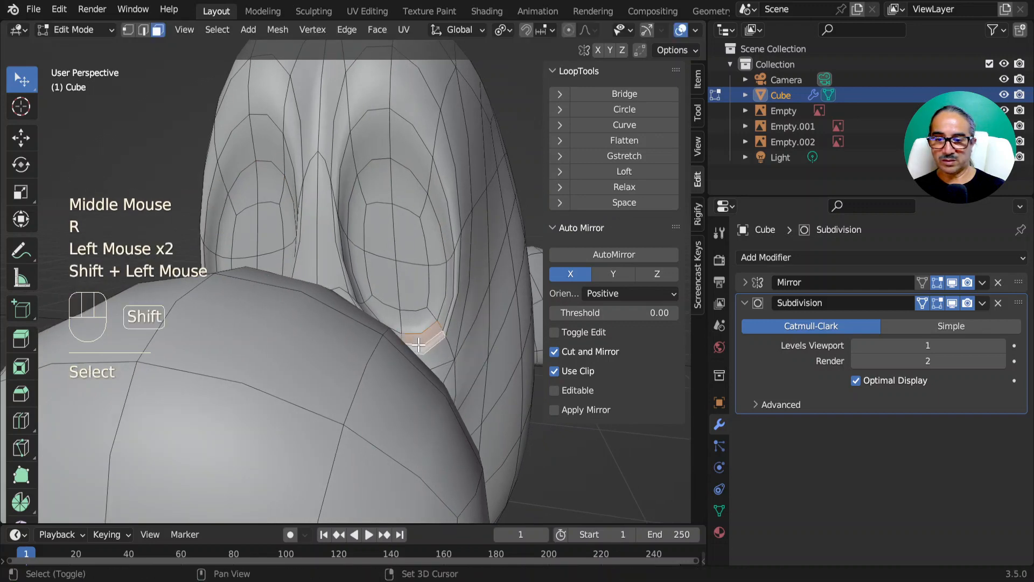
middle_click_drag(419, 335, 450, 362)
key("g")
left_click(447, 344)
key("r")
left_click(441, 340)
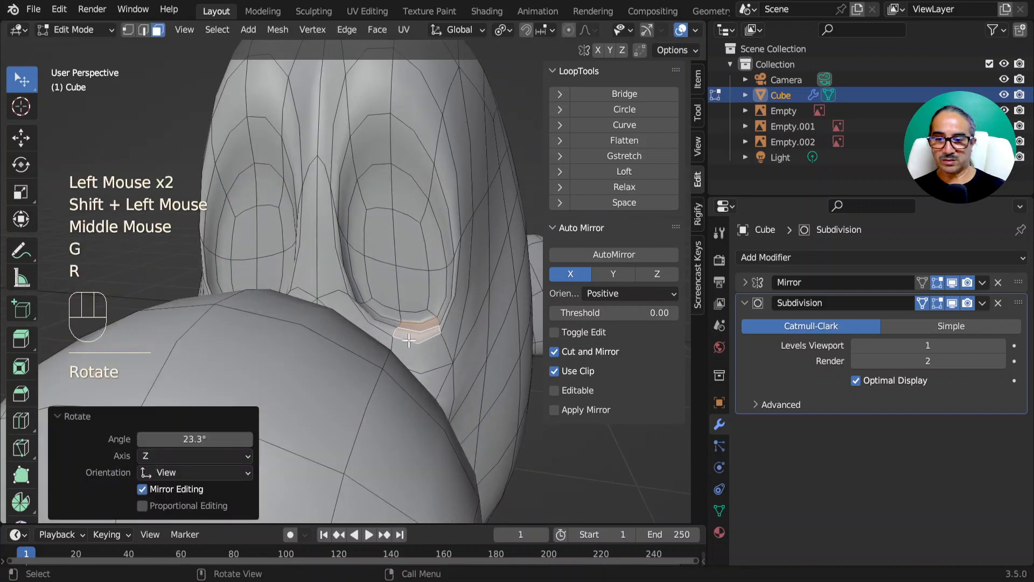
Rotate the faces at the lower inner corner of the eye rim by about -38° and move them down toward the nose.
left_click(425, 322)
left_click(377, 315, "shift")
key("r")
left_click(418, 328)
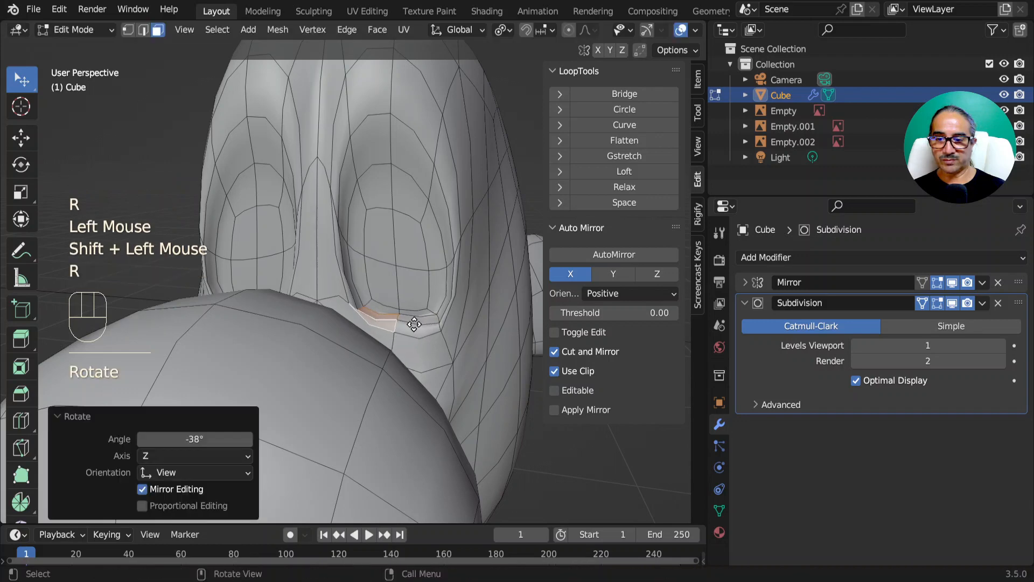
key("g")
left_click(408, 334)
key("g")
left_click(404, 335)
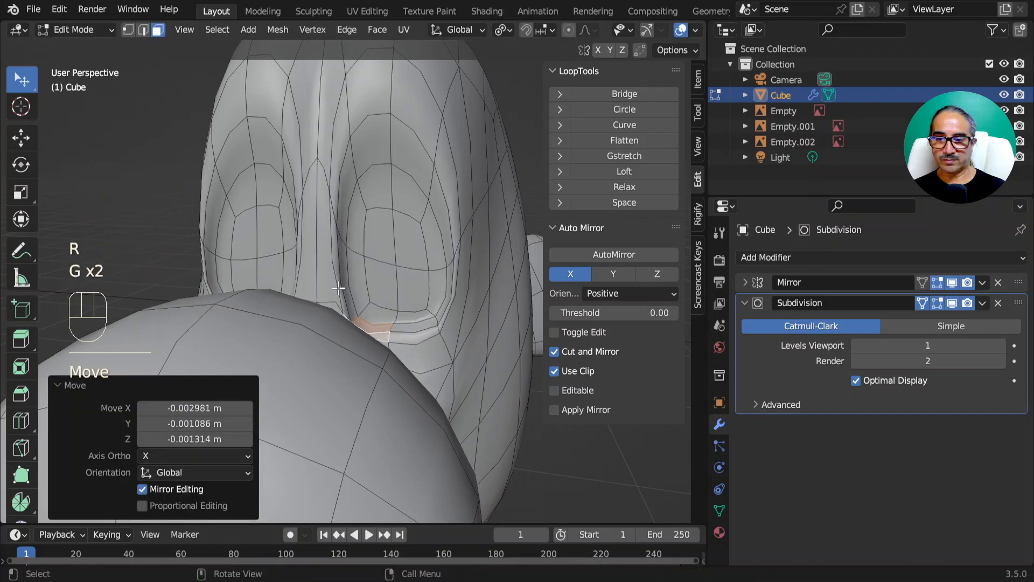
Try to reposition the nose bridge faces between the eyes.
left_click(341, 286)
middle_click_drag(341, 286, 350, 302)
left_click(354, 304)
key("g")
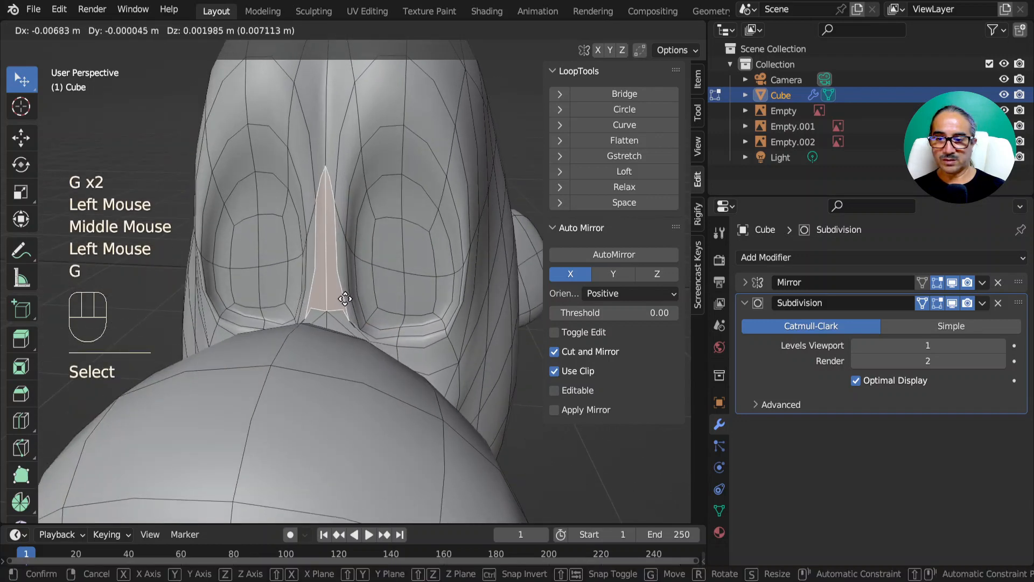
left_click(336, 325)
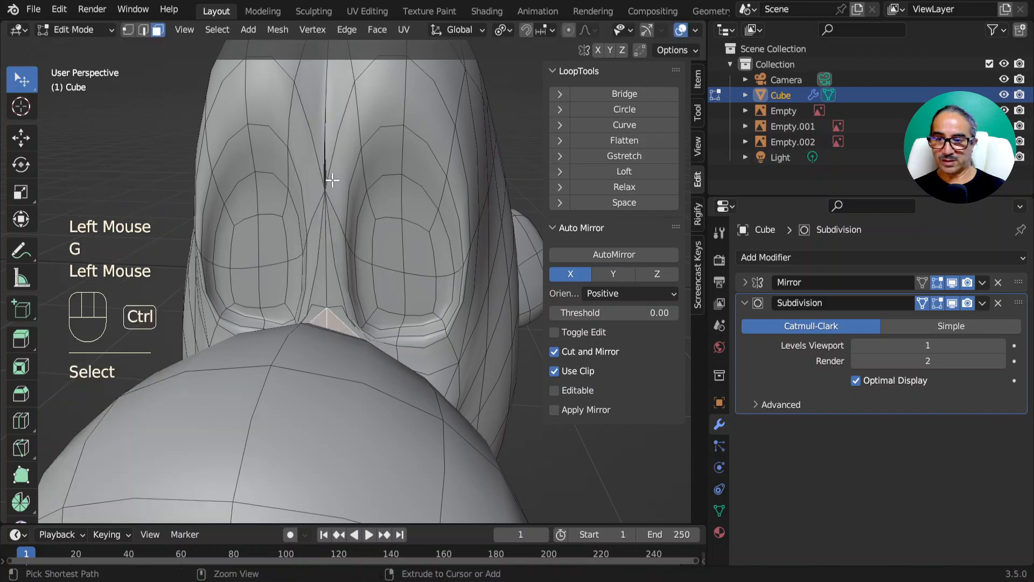
key("ctrl+z")
key("ctrl+z")
Move the upper inner faces of the eyes upward to stretch the eye surface toward the brow.
middle_click_drag(357, 194, 329, 222)
double_click(351, 203)
key("g")
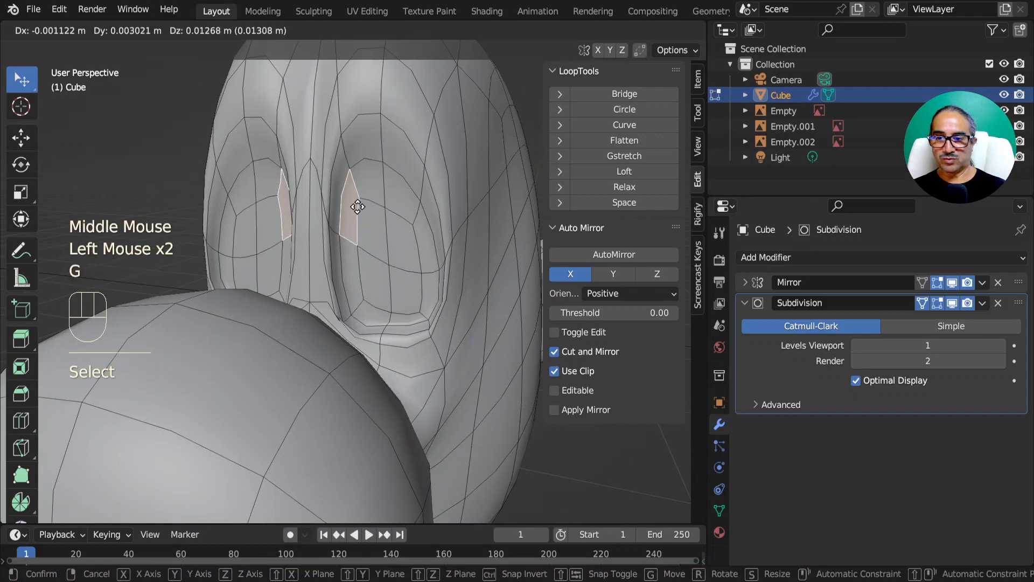
left_click(377, 186)
left_click(408, 202)
key("g")
left_click(387, 161)
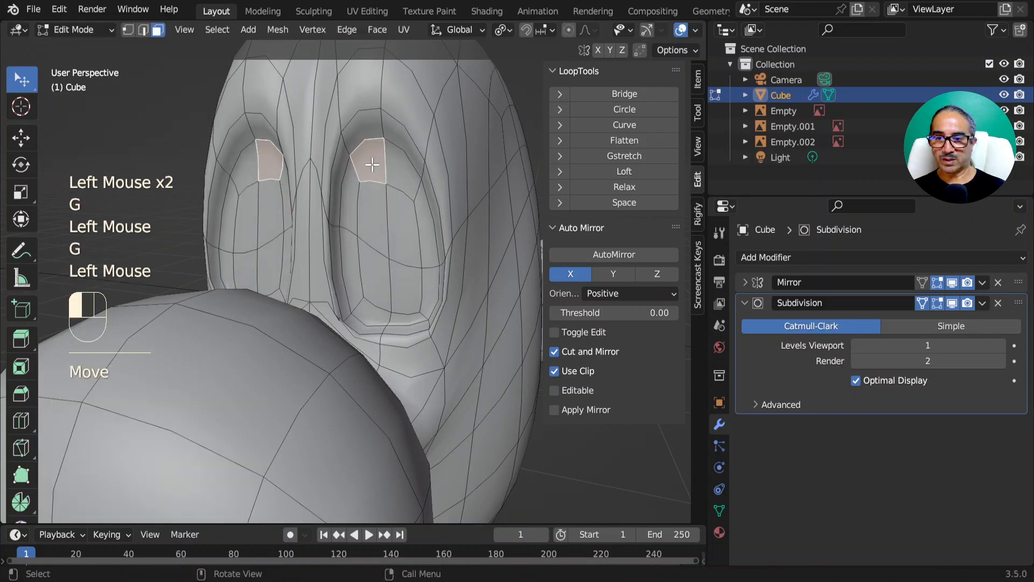
Lower the upper faces of both eyes, then raise the top faces of the eye surface about 0.01 m in Z.
left_click(369, 159, "shift")
left_click(399, 146, "shift")
middle_click_drag(393, 199, 430, 213)
key("g")
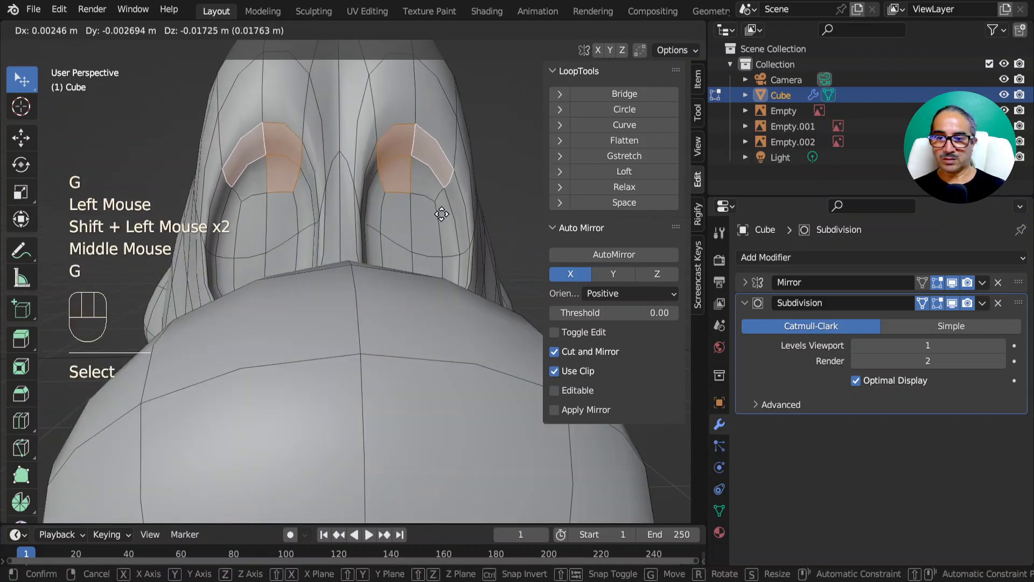
left_click(453, 221)
left_click(414, 183, "shift")
key("g")
left_click(420, 178)
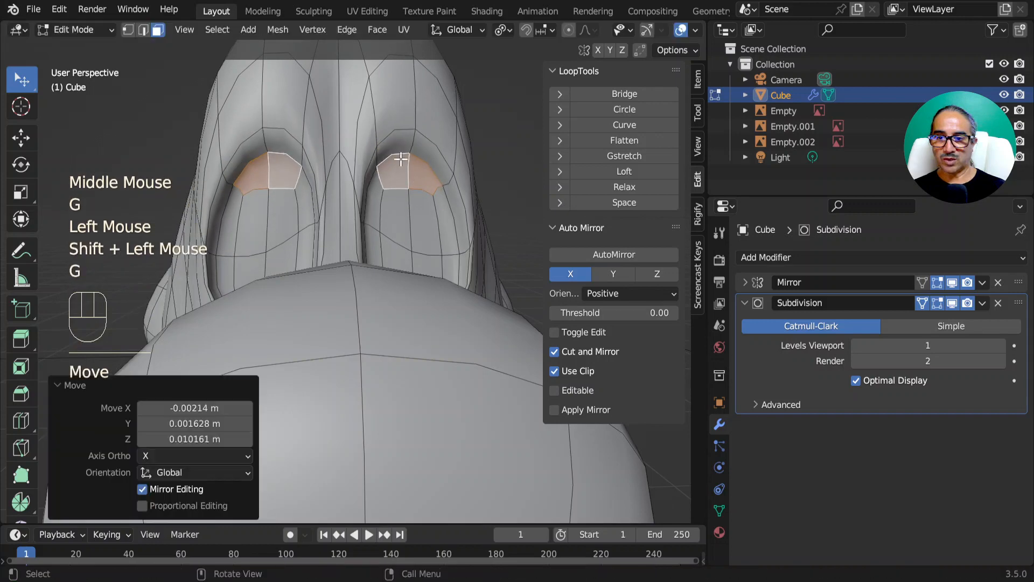
Move and rotate the upper rim faces of the eye socket to reshape its top edge.
left_click(423, 153, "shift")
key("g")
left_click(452, 204)
scroll(463, 231, "down", 1)
middle_click_drag(463, 231, 432, 240)
key("r")
left_click(432, 218)
Move the inner upper rim face and the inner side face of the eye socket to smooth the inner edge.
left_click(364, 189)
key("g")
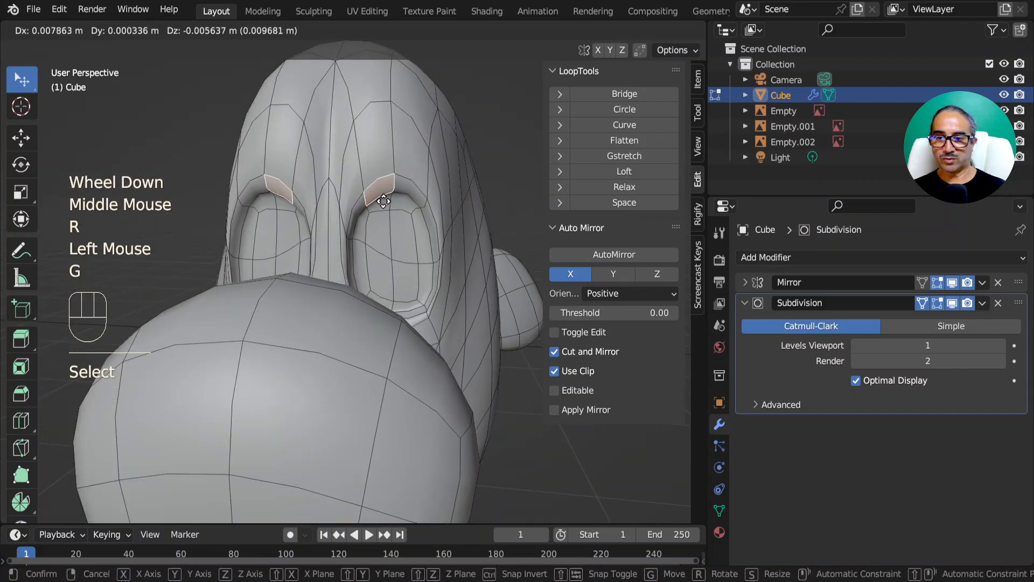
left_click(358, 215)
left_click(360, 216)
key("g")
left_click(363, 220)
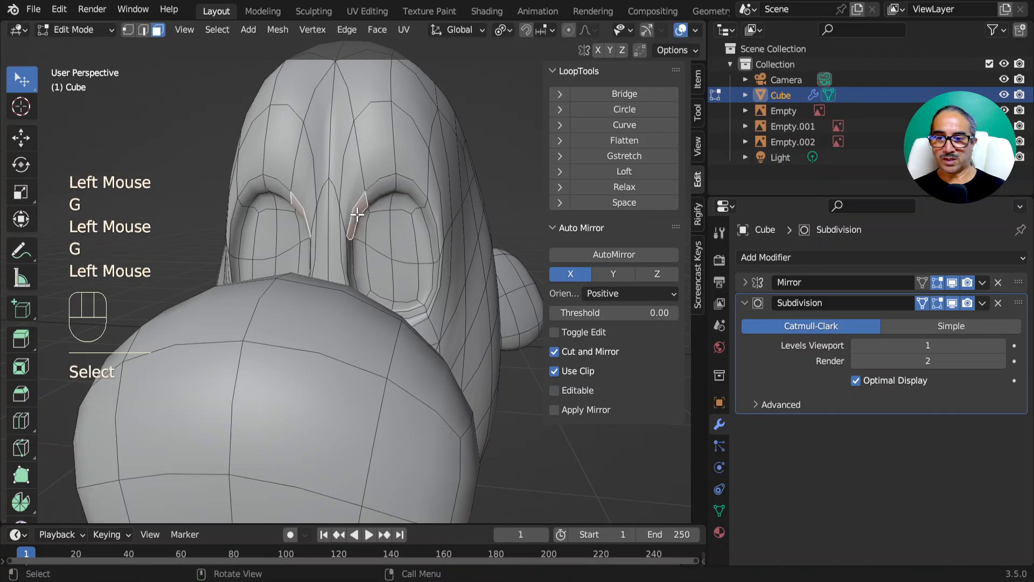
key("g")
left_click(394, 198)
Move the outer upper rim face and the outer side face of the eye socket to widen its outer edge.
left_click(403, 187)
left_click(402, 187)
key("g")
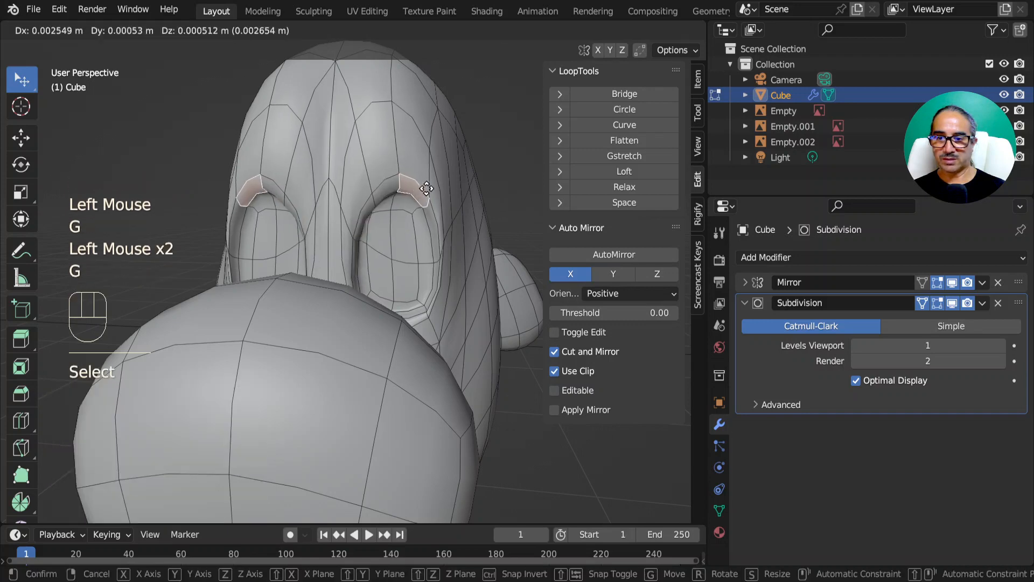
left_click(476, 261)
middle_click_drag(476, 261, 414, 255)
left_click(427, 261)
key("g")
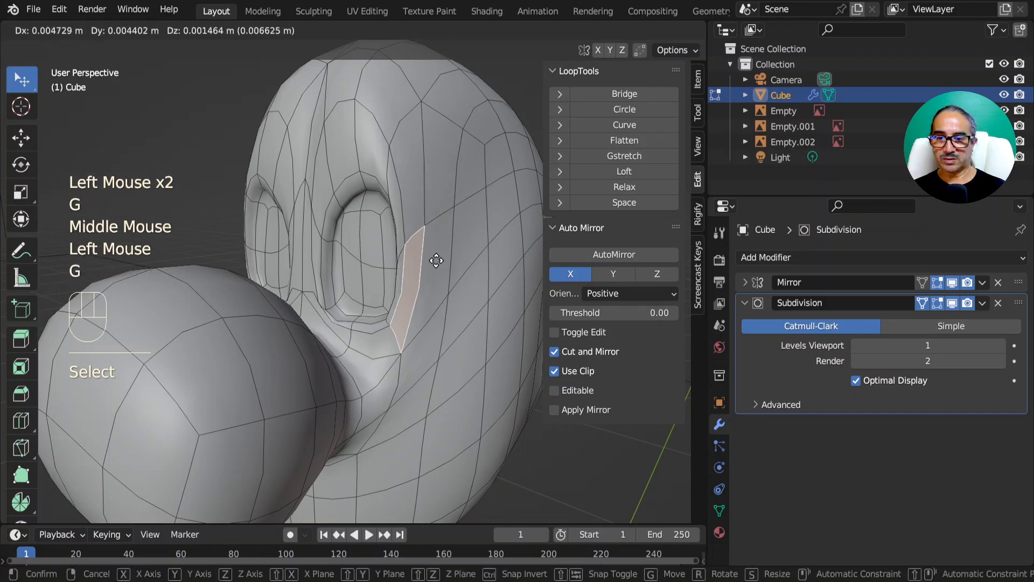
left_click(443, 253)
Move the temple face beside the eye socket about 0.0145 m outward along X.
left_click(462, 246)
middle_click_drag(415, 296, 455, 307)
key("g")
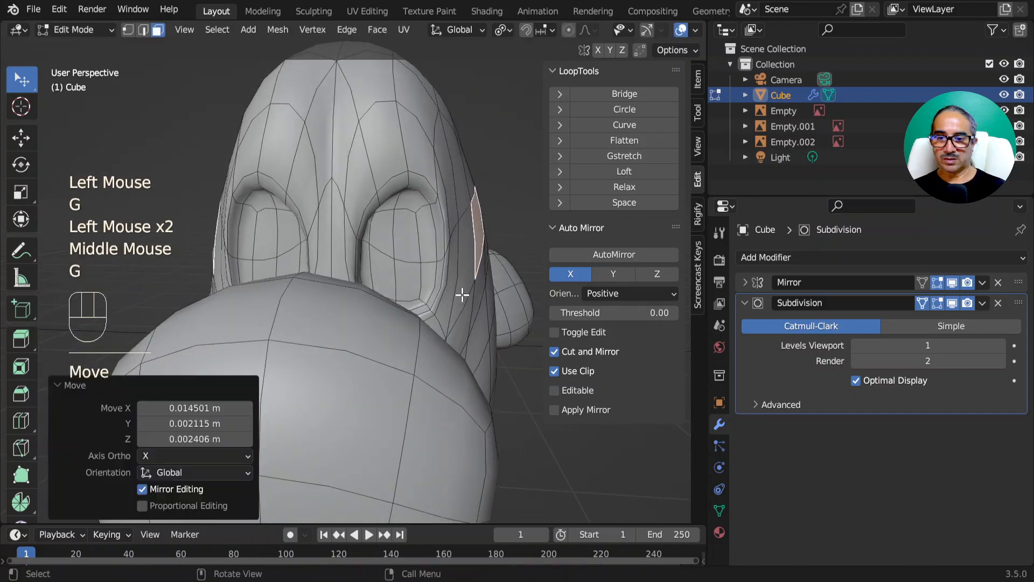
left_click(455, 300)
Move the face between the eye socket and the temple outward and rotate it with Trackball by about 12.6°.
left_click(465, 259)
key("g")
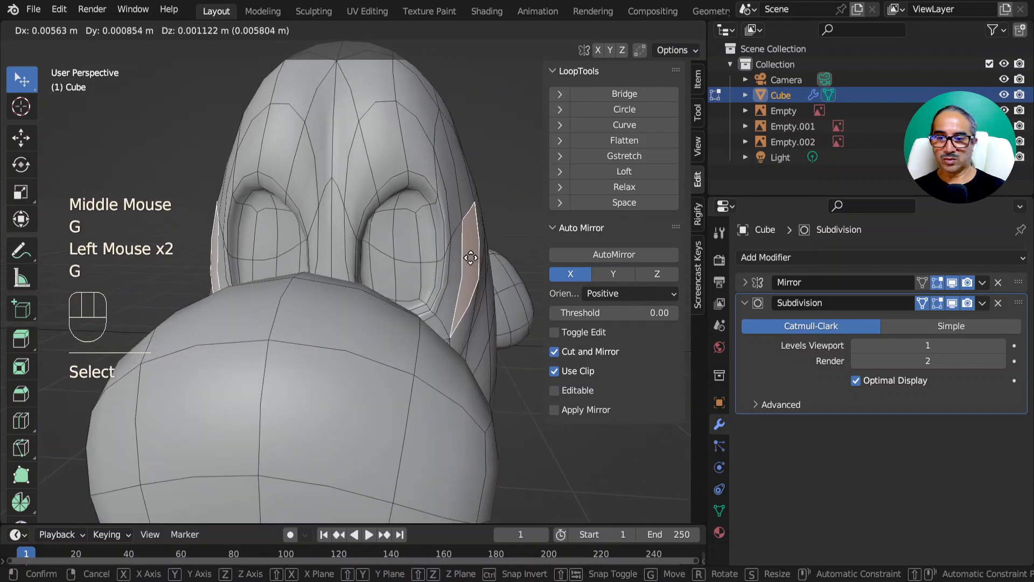
left_click(473, 259)
key("r")
key("r")
left_click(477, 260)
In vertex selection and right view, move the vertex at the head's top front about -0.039 m in Y and -0.036 m in Z.
scroll(478, 291, "down", 2)
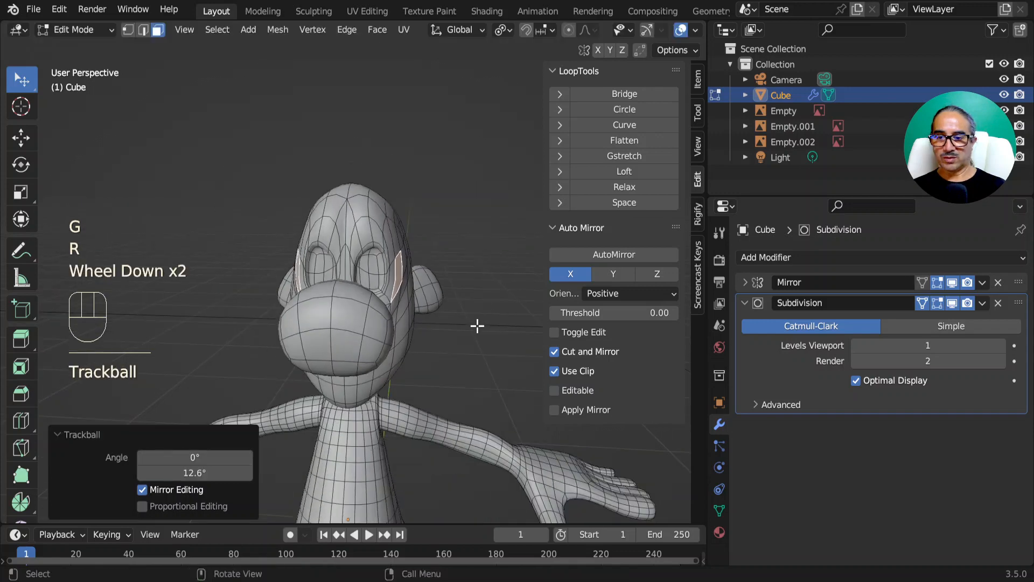
mouse_move(478, 323)
middle_mouse_down()
mouse_move(340, 306)
mouse_move(386, 263)
mouse_move(463, 332)
middle_mouse_up()
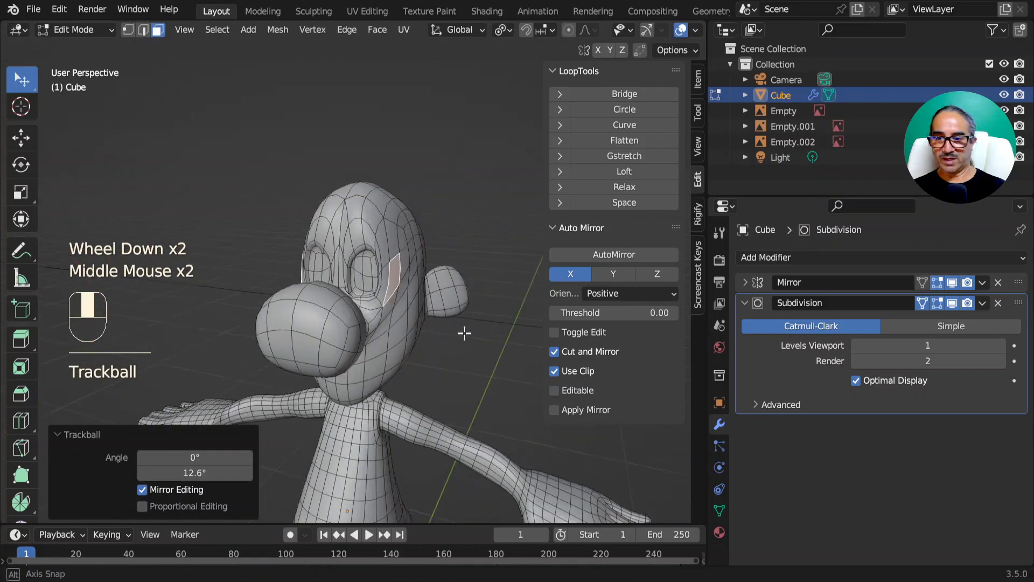
scroll(333, 189, "up", 2)
left_click(143, 30)
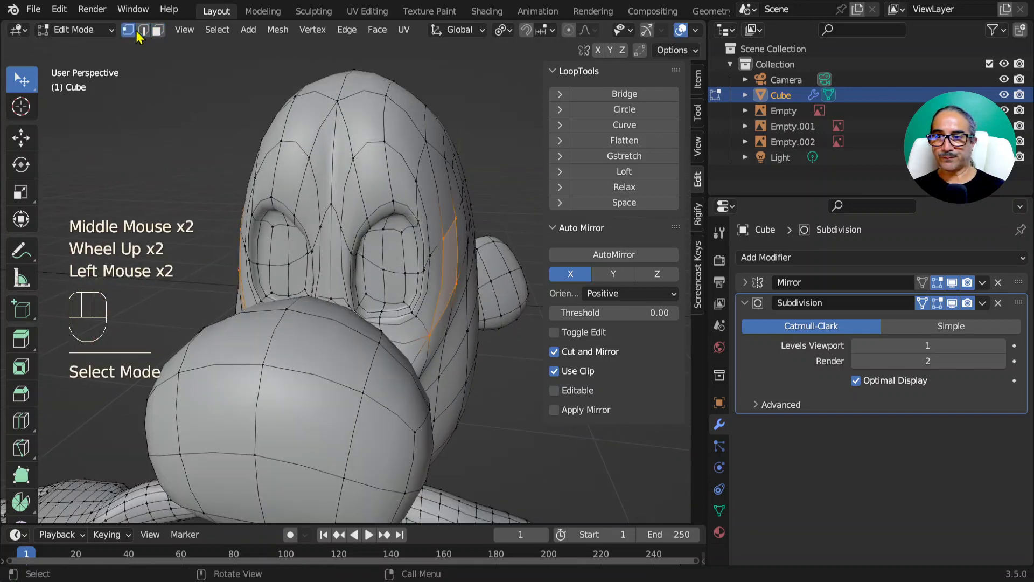
key("KP_3")
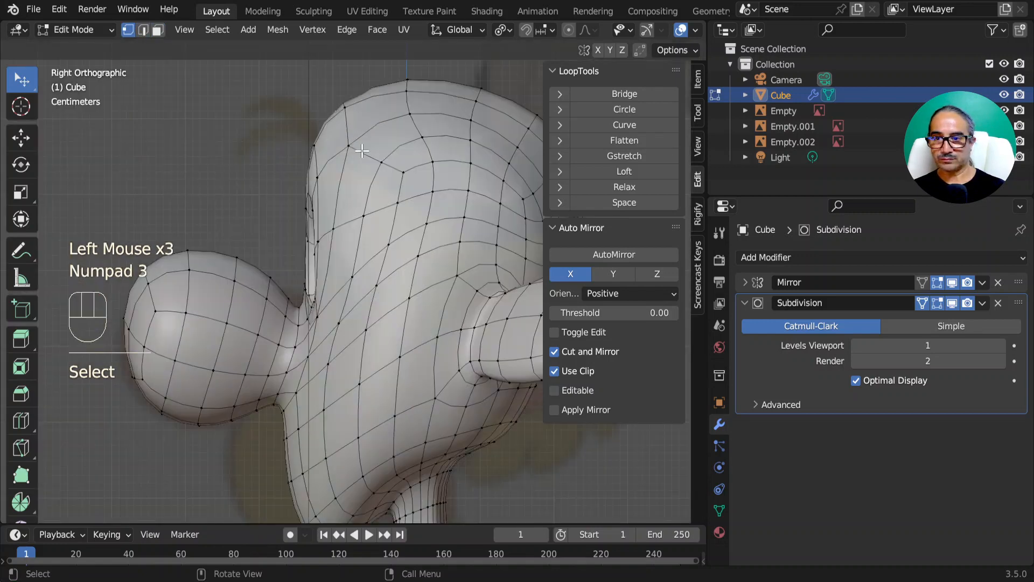
key("g")
left_click(332, 178)
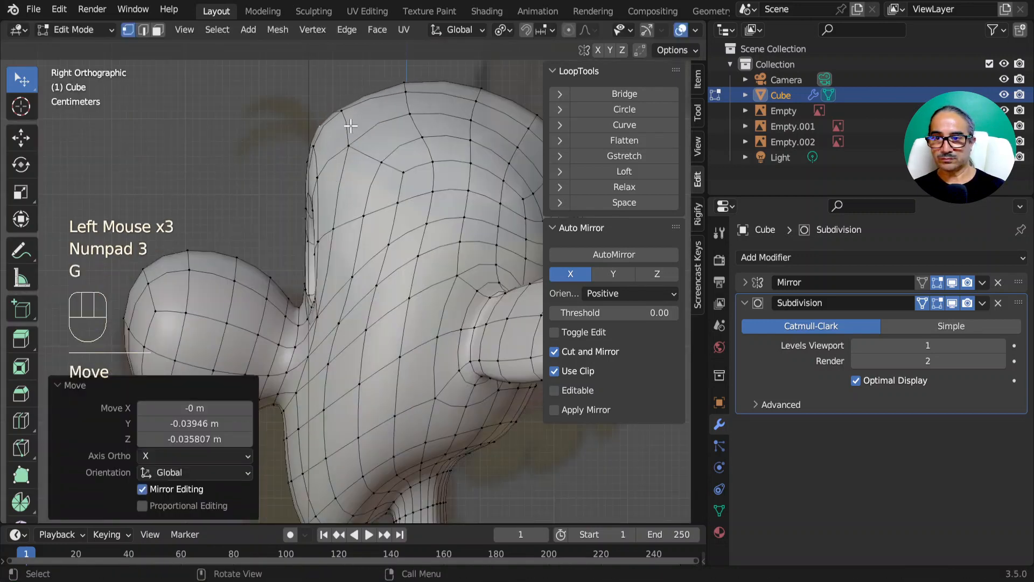
Move the vertices along the front of the crown together to refine the head's top profile.
left_click(396, 107, "shift")
middle_click_drag(401, 114, 355, 203, "shift")
left_click(368, 171, "shift")
key("g")
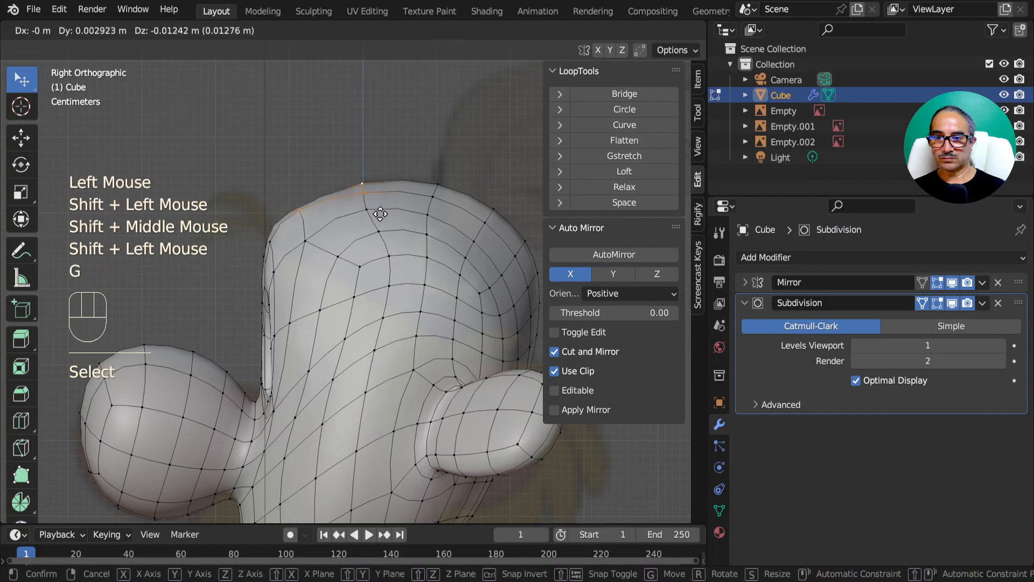
left_click(380, 207)
Move the upper forehead vertex to round the front profile and preview the head in Object Mode.
left_click(272, 247)
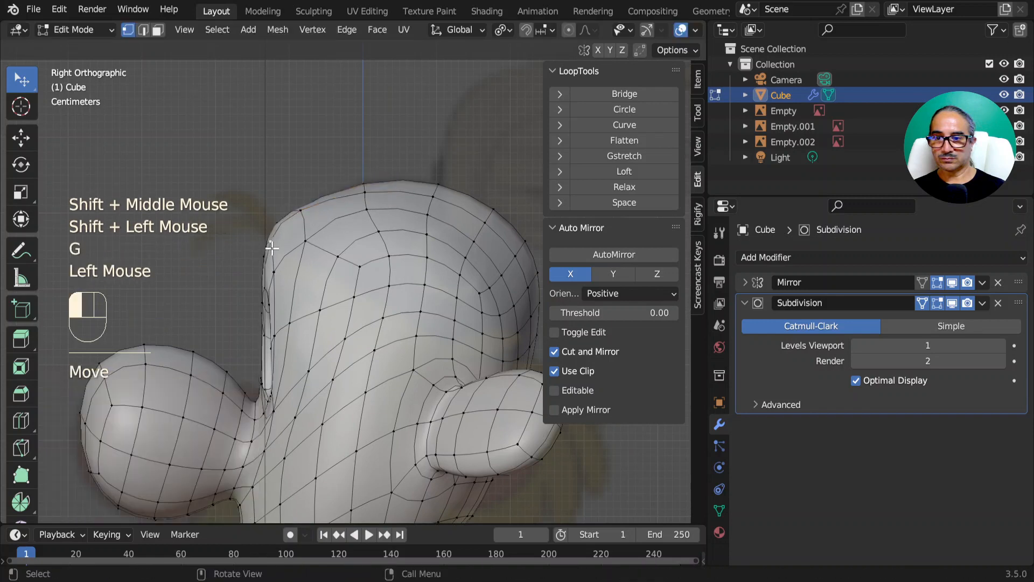
key("g")
left_click(300, 268)
scroll(342, 351, "down", 1)
key("Tab")
scroll(358, 389, "down", 1)
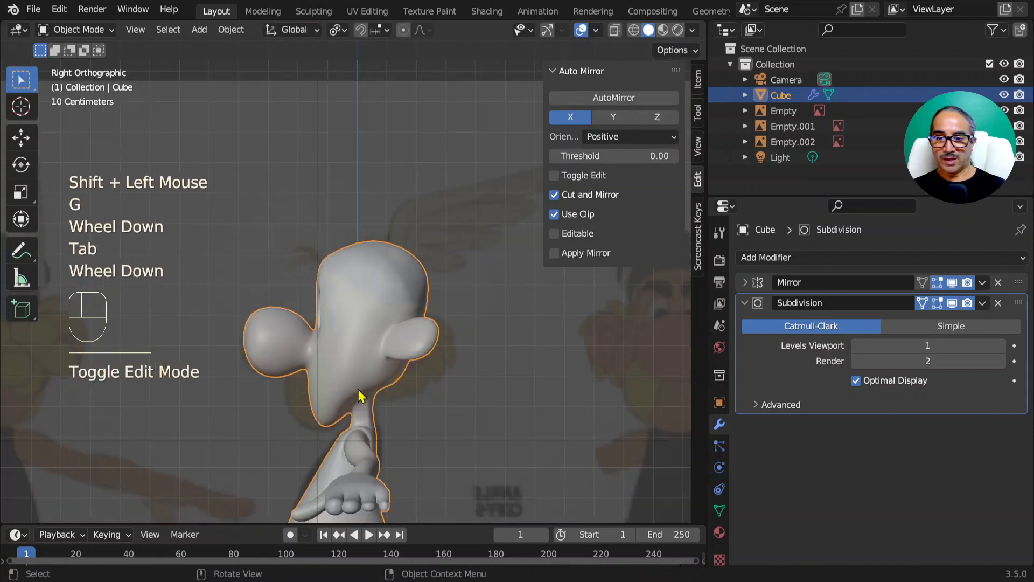
Select the central block of faces on the ear, extrude it and move it about 0.028 m along Y.
key("Tab")
middle_click_drag(357, 389, 326, 319)
scroll(434, 385, "up", 2)
key("3")
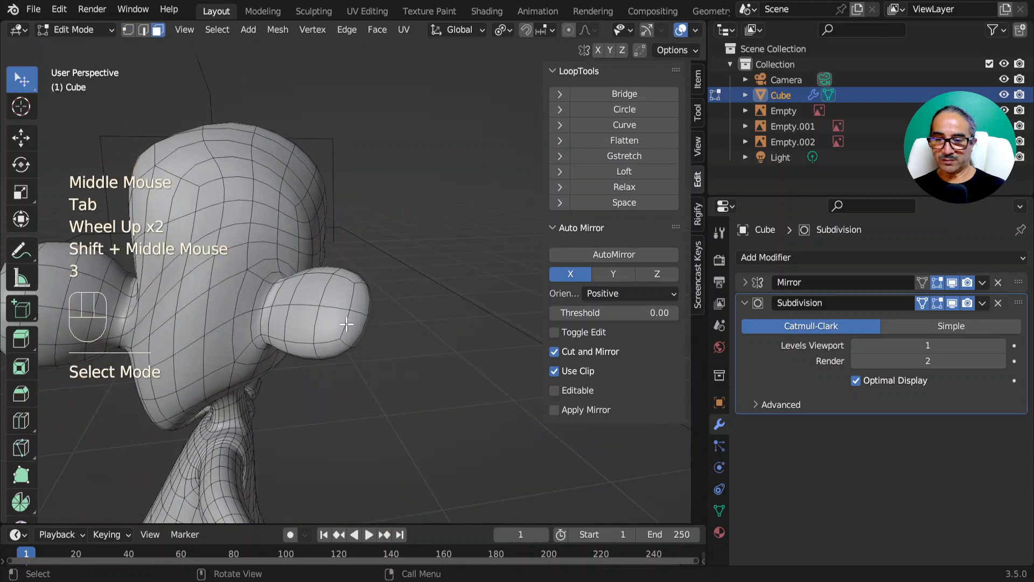
left_click(285, 290)
left_click(343, 318, "ctrl+shift")
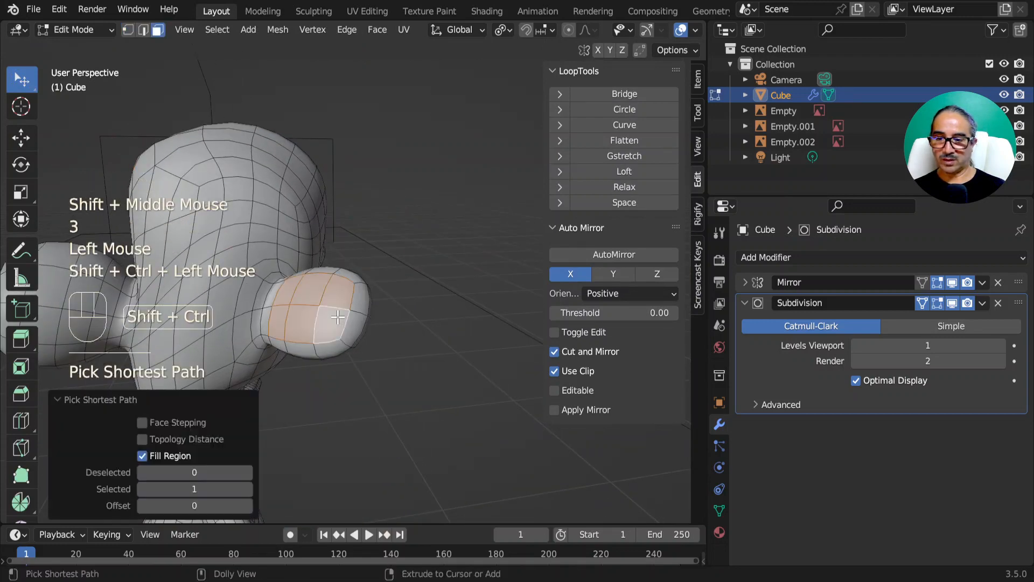
scroll(367, 353, "up", 2)
middle_click_drag(379, 380, 377, 353)
key("e")
key("g")
left_click(371, 369)
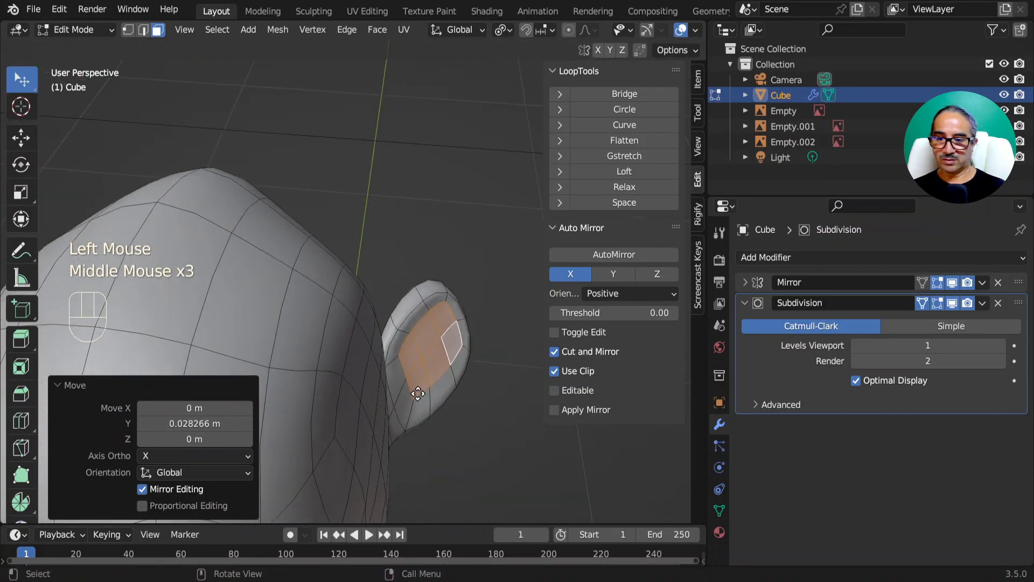
Move the extruded inner ear faces from two viewing angles to shape the ear's hollow.
key("g")
left_click(445, 397)
middle_click_drag(445, 397, 388, 324)
key("g")
left_click(284, 310)
Select two neighbouring faces of the ear and move them together.
scroll(283, 334, "up", 1)
left_click(255, 312)
left_click(289, 314, "shift")
key("g")
left_click(331, 343)
Extrude the selected faces inside the ear, then scale and rotate them to form a fold.
left_click(350, 349, "shift")
key("e")
left_click(375, 351)
key("s")
left_click(359, 350)
key("r")
left_click(430, 370)
Reposition the faces inside the ear to refine its folds and preview the result in Object Mode.
left_click(370, 379)
key("g")
left_click(394, 380)
key("g")
left_click(330, 350)
key("g")
left_click(382, 372)
scroll(413, 382, "down", 1)
key("Tab")
scroll(399, 378, "down", 2)
Select the upper rim faces of the ear, move them to adjust its outline and preview the head in Object Mode.
scroll(361, 433, "up", 2)
key("Tab")
left_click(402, 317)
left_click(372, 310, "shift")
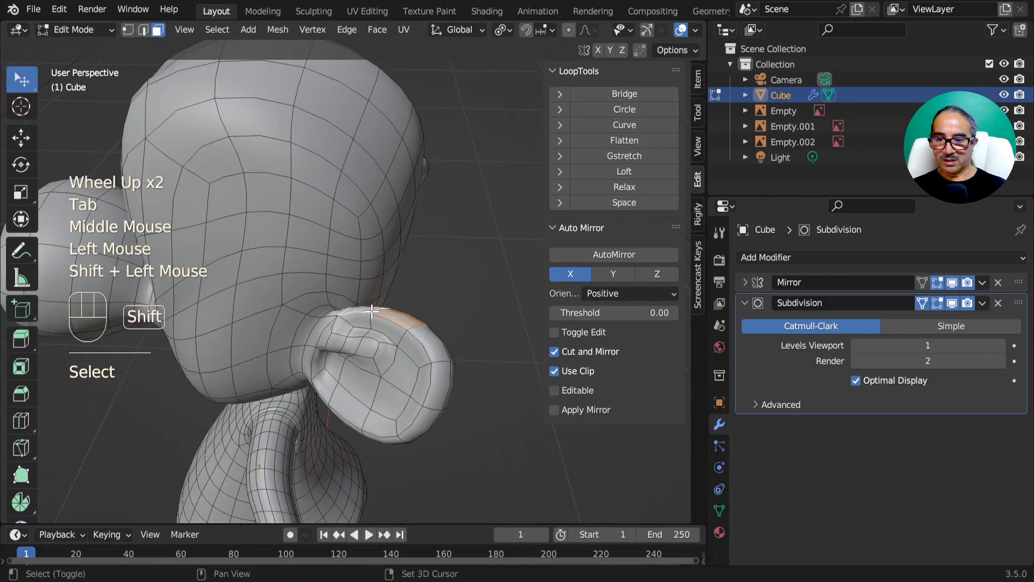
middle_click_drag(449, 355, 380, 295)
key("g")
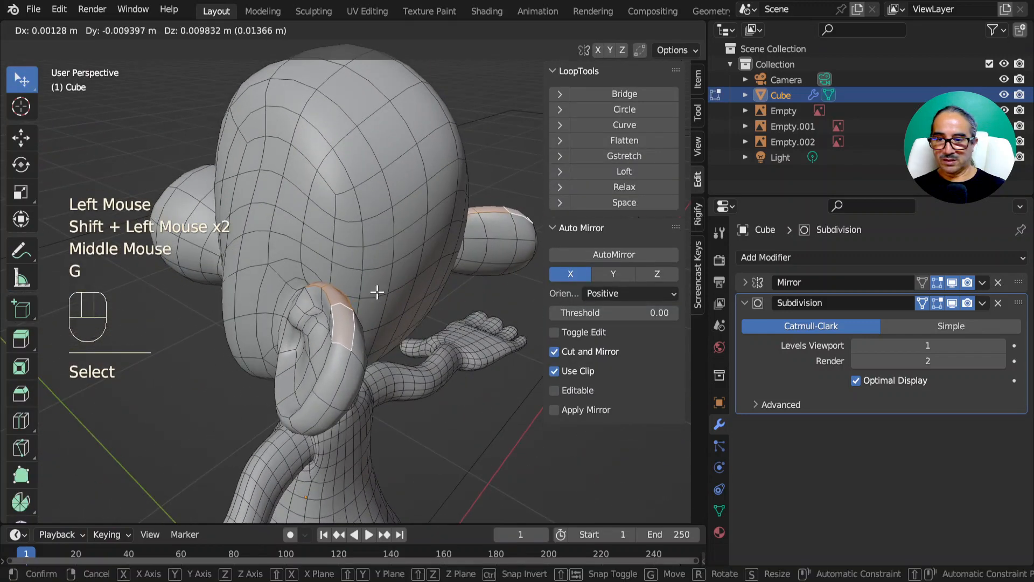
left_click(377, 291)
scroll(385, 358, "down", 1)
key("Tab")
middle_click_drag(386, 358, 358, 325)
Select scattered faces across the back of the head and extrude them individually by about 0.056 m.
key("Tab")
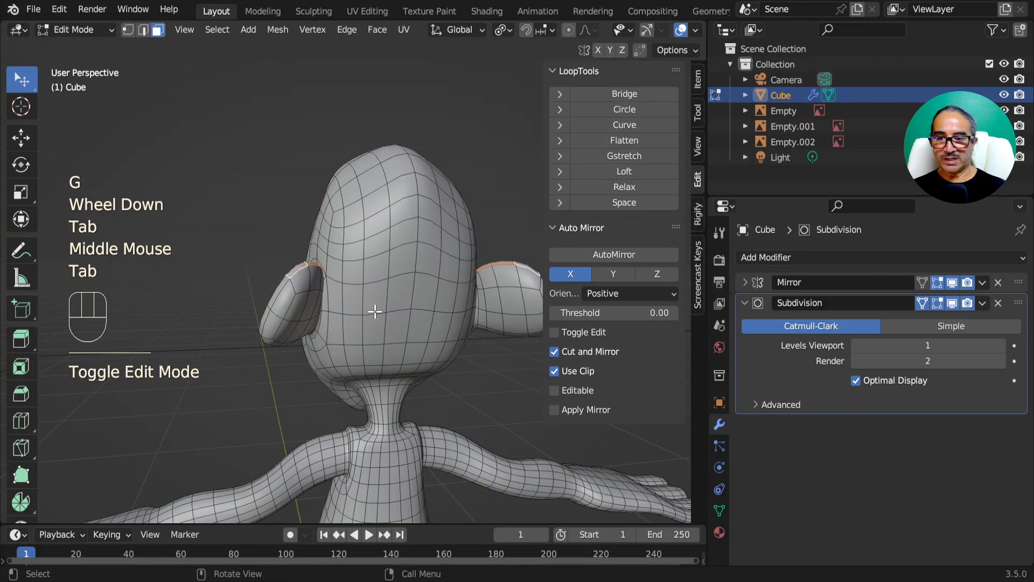
left_click(374, 310)
left_click(373, 337, "shift")
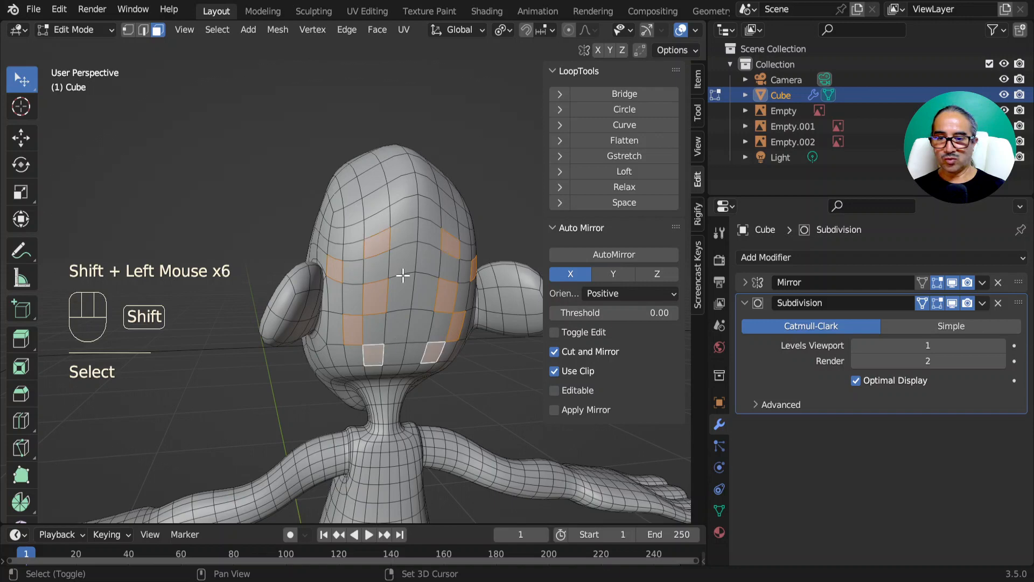
mouse_move(345, 350)
middle_mouse_down()
mouse_move(429, 339)
mouse_move(369, 364)
mouse_move(327, 354)
mouse_move(358, 365)
mouse_move(339, 361)
middle_mouse_up()
left_click(328, 354, "shift")
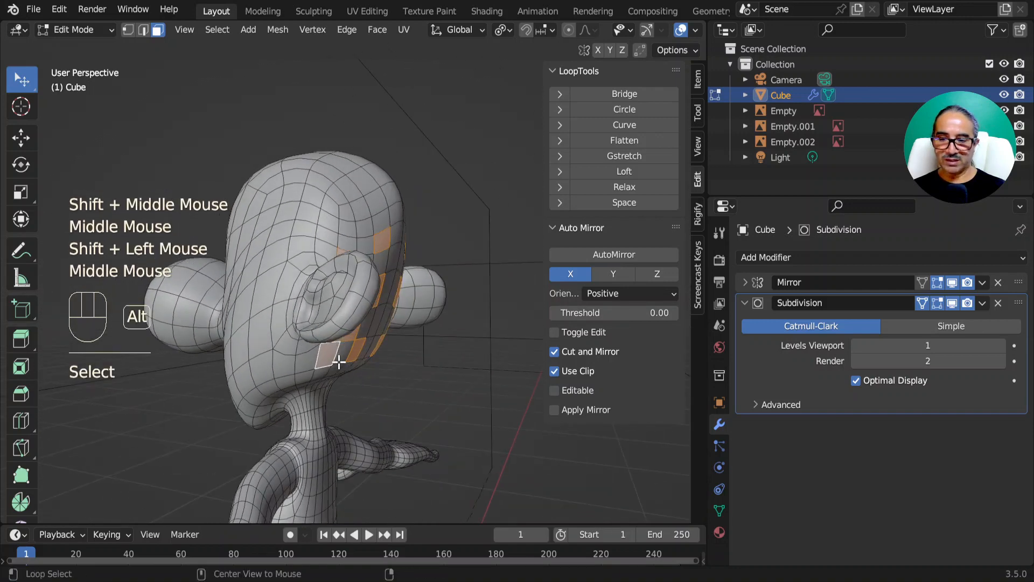
key("alt+e")
left_click(318, 393)
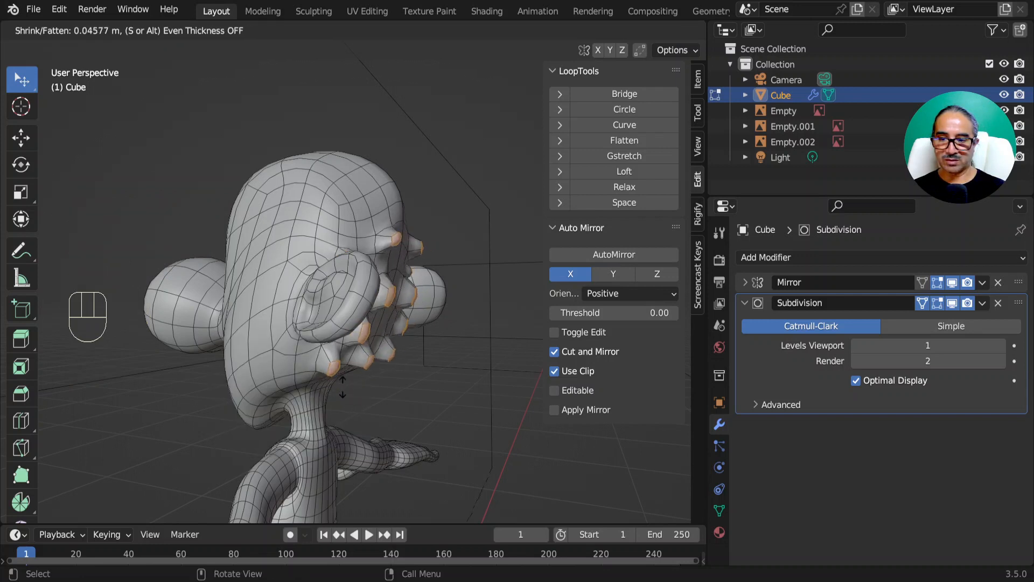
left_click(341, 387)
Set the transform pivot point to Individual Origins.
mouse_move(424, 382)
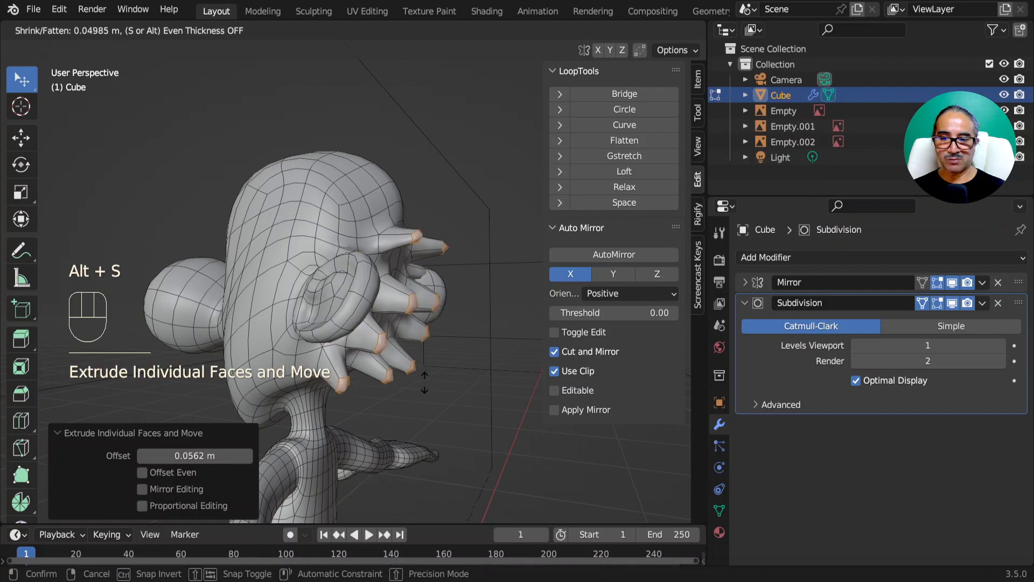
middle_click_drag(426, 381, 415, 423)
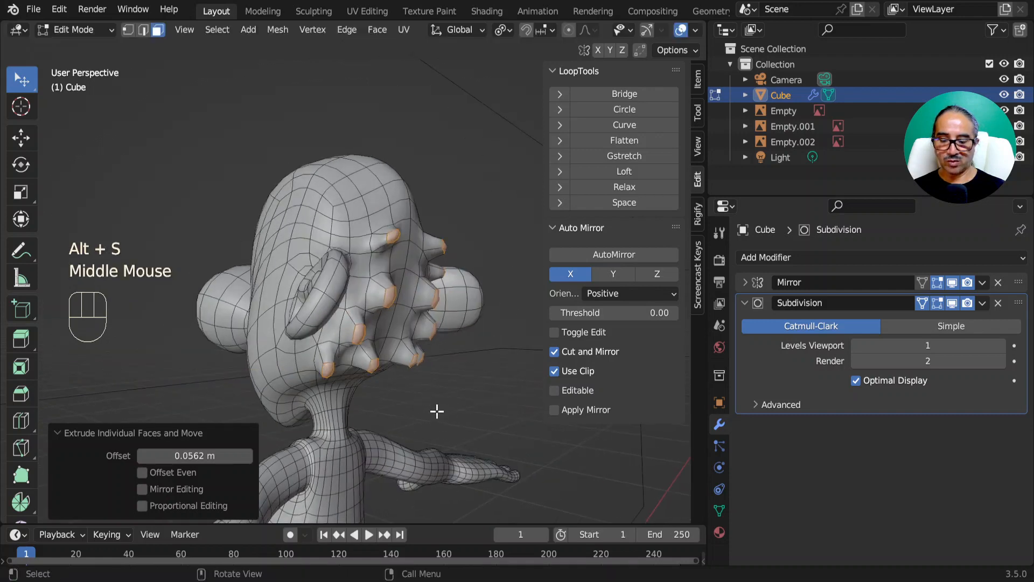
key("comma")
key("period")
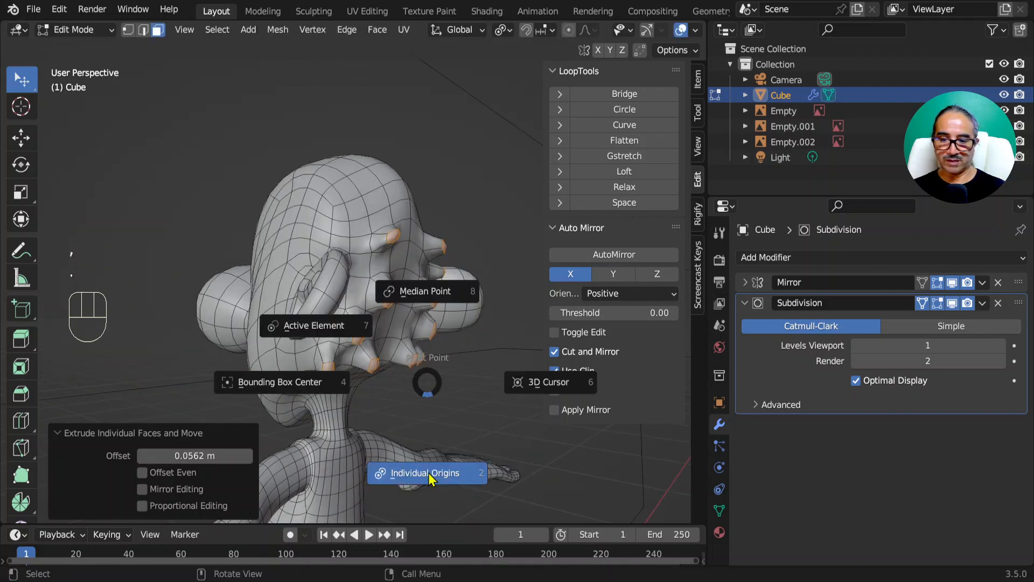
left_click(492, 291)
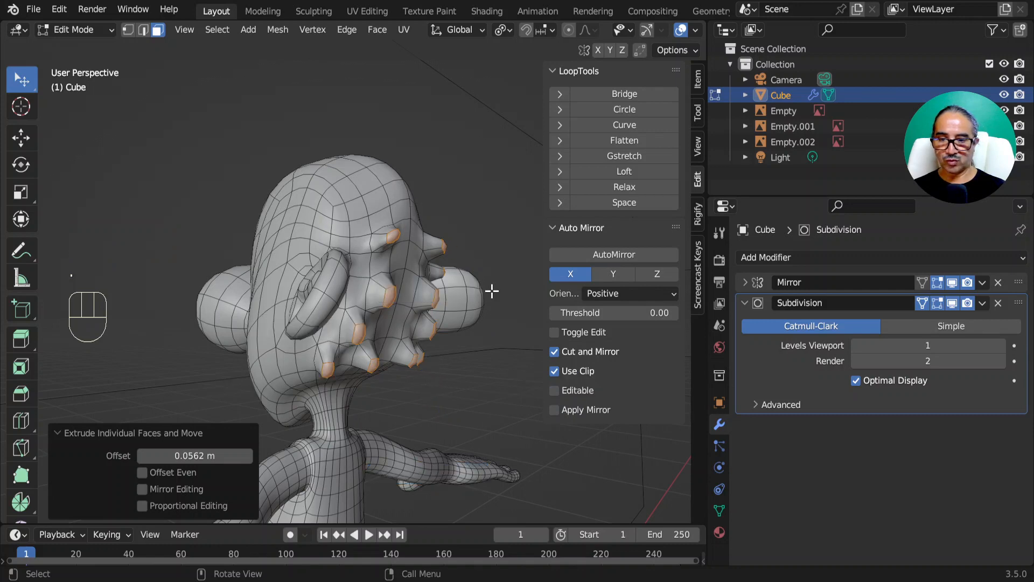
Scale the extruded tips on the back of the head and flatten them along Z to about 0.637.
key("s")
left_click(506, 357)
middle_click_drag(506, 357, 449, 367)
key("s")
key("z")
left_click(413, 345)
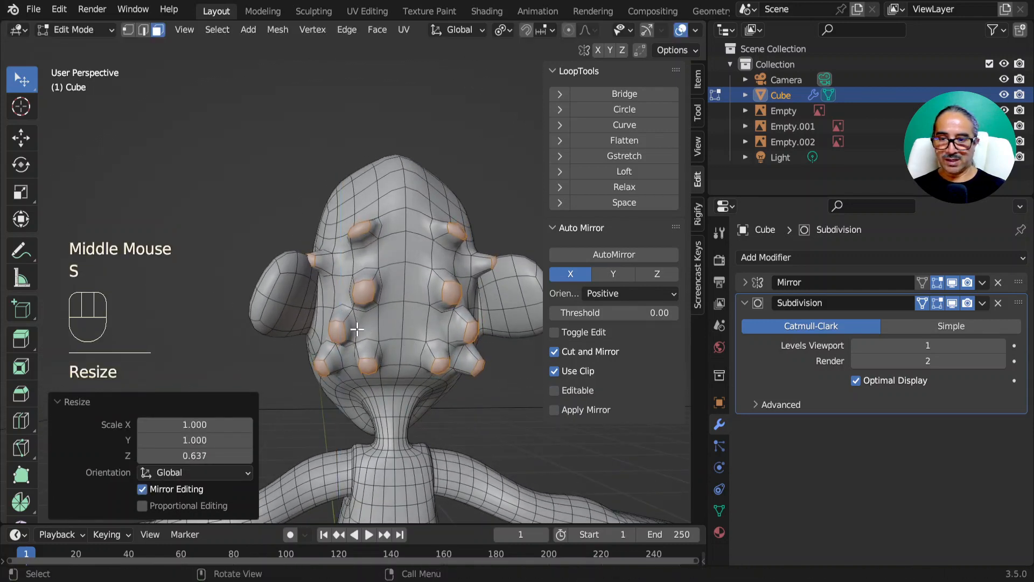
Extrude the tip faces individually by about 0.155 m to lengthen the hair strands.
middle_click_drag(357, 328, 428, 308)
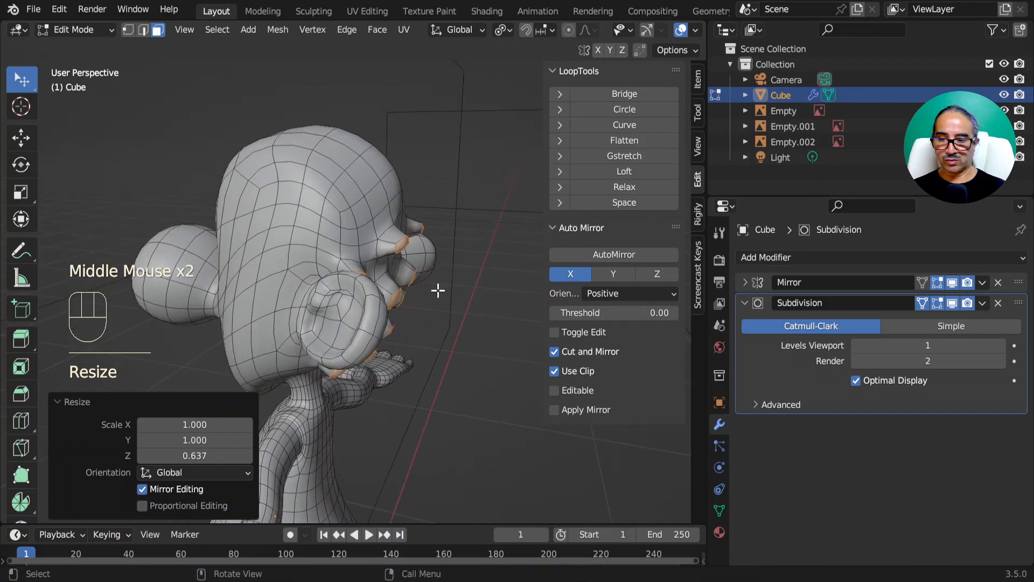
key("alt+e")
left_click(386, 291)
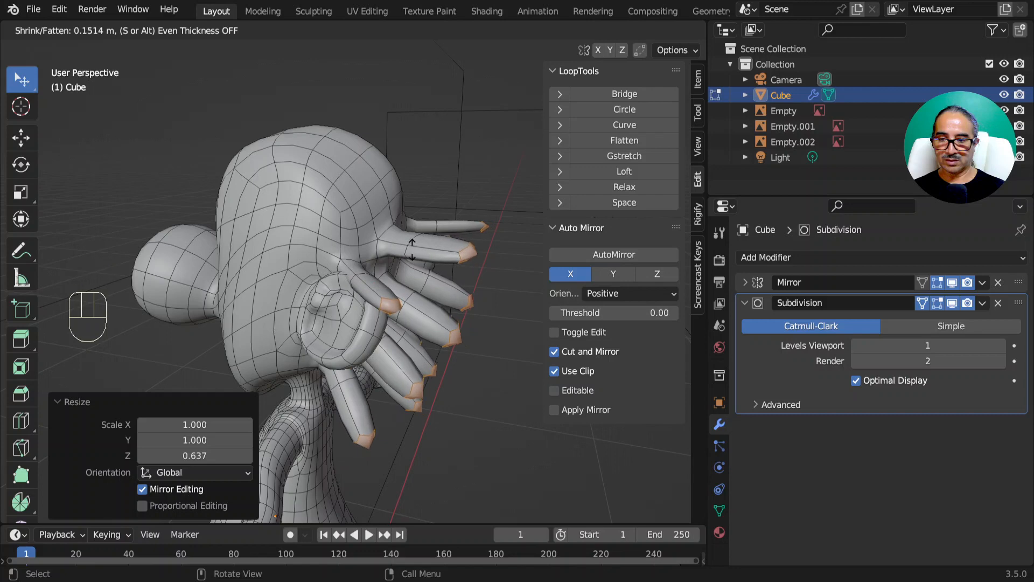
left_click(412, 249)
In right view, scale the strand tips up to about 1.886 and move them downward toward the neck.
key("KP_1")
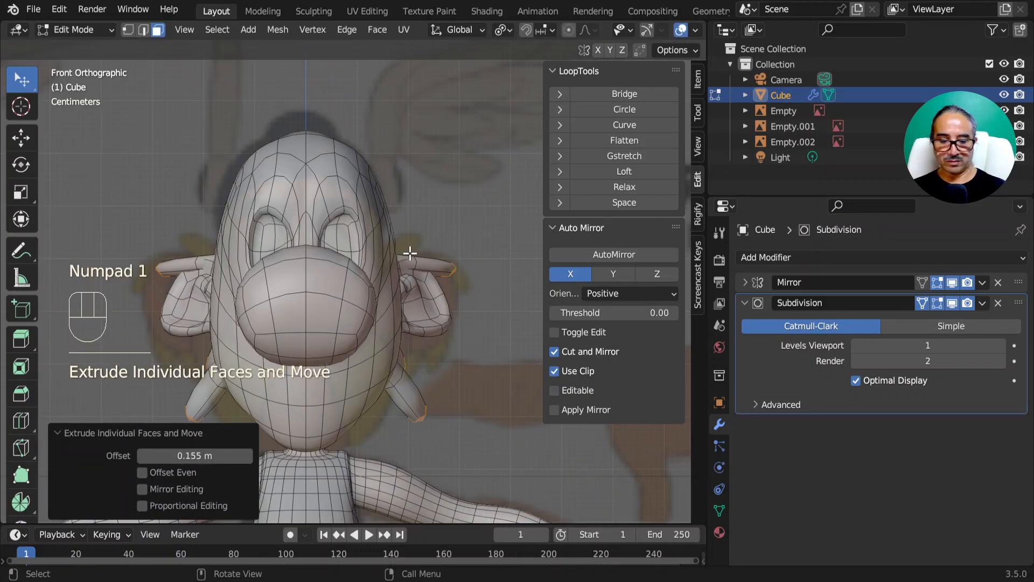
key("KP_3")
middle_click_drag(398, 296, 389, 237, "shift")
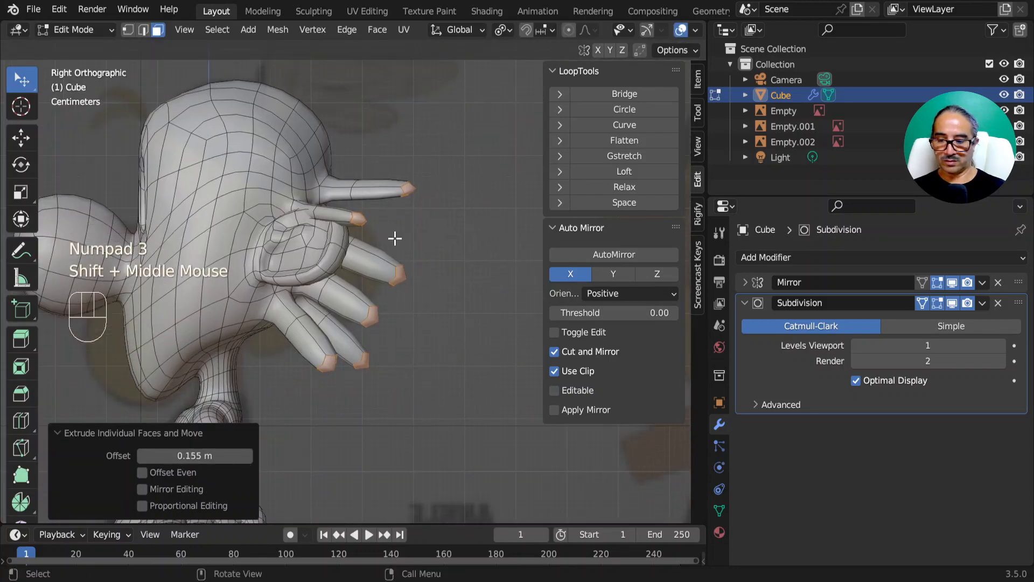
key("s")
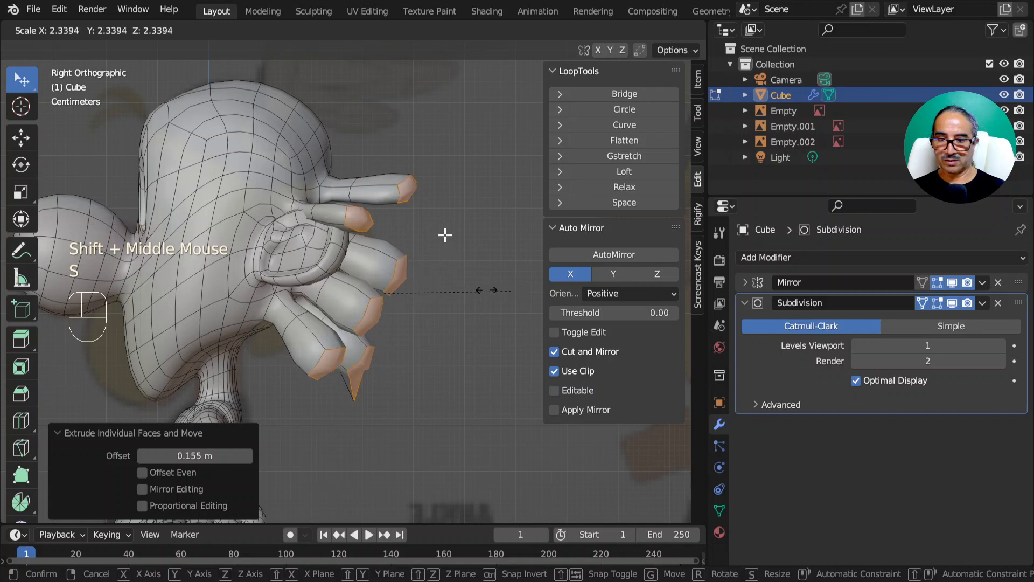
left_click(457, 307)
key("g")
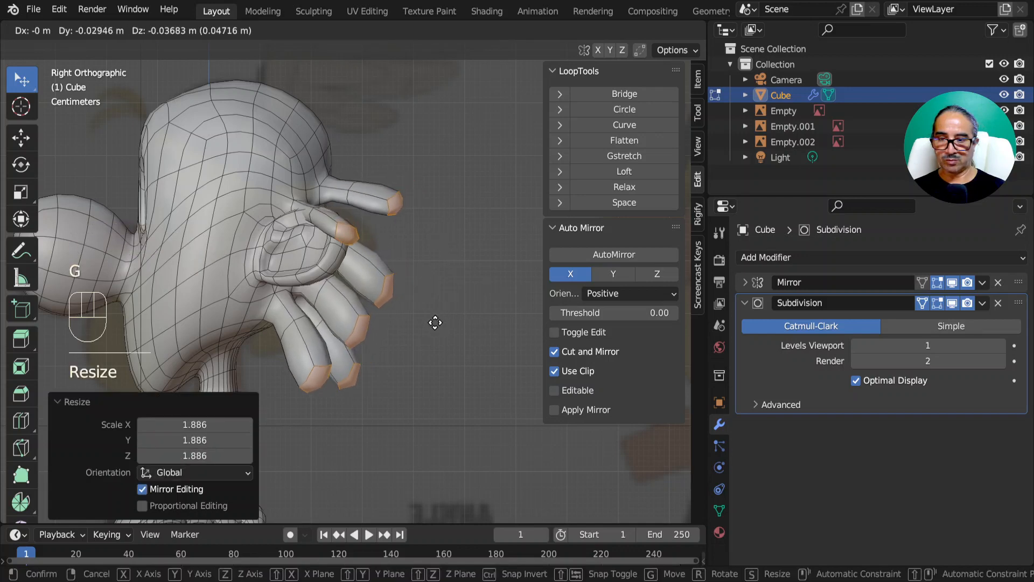
left_click(397, 300)
Move the face of the hair strand above the ear about 0.038 m along Y and 0.036 m up with proportional editing.
left_click(346, 233)
middle_click_drag(346, 233, 359, 251)
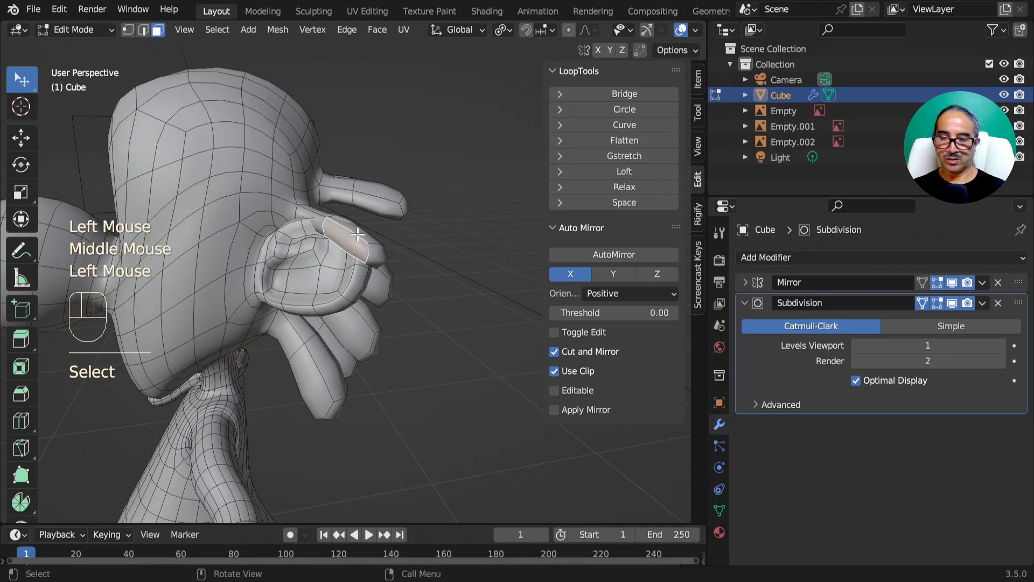
key("g")
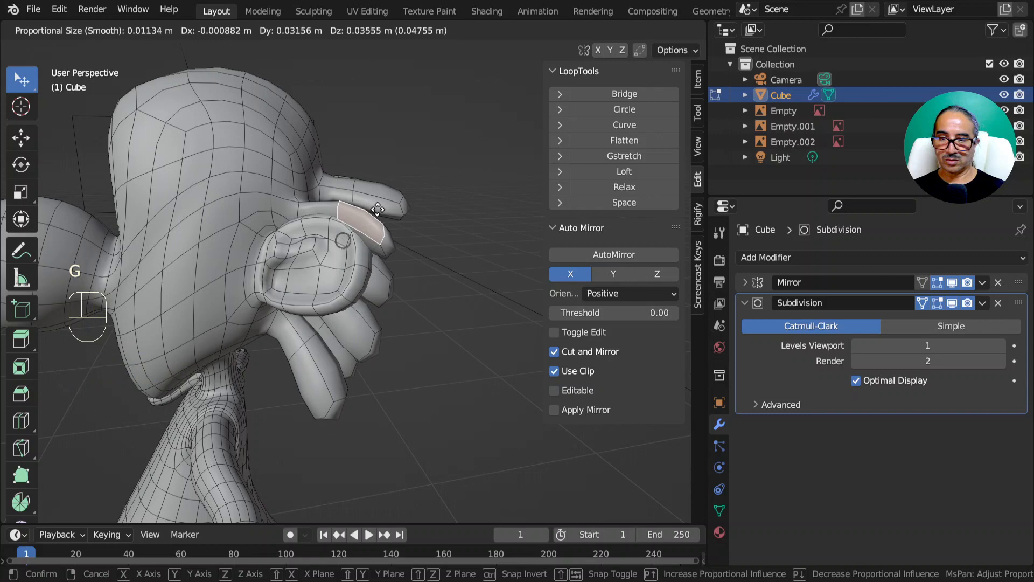
left_click(382, 209)
scroll(412, 269, "down", 5)
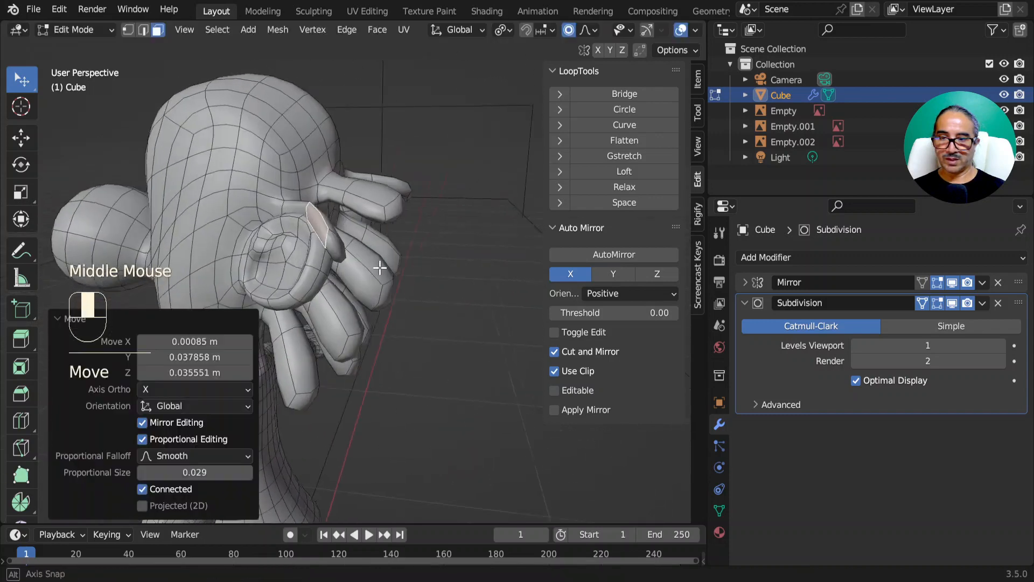
Move a side hair strand's face by about -0.022 m in X and 0.020 m in Y with proportional editing.
middle_click_drag(412, 288, 339, 294)
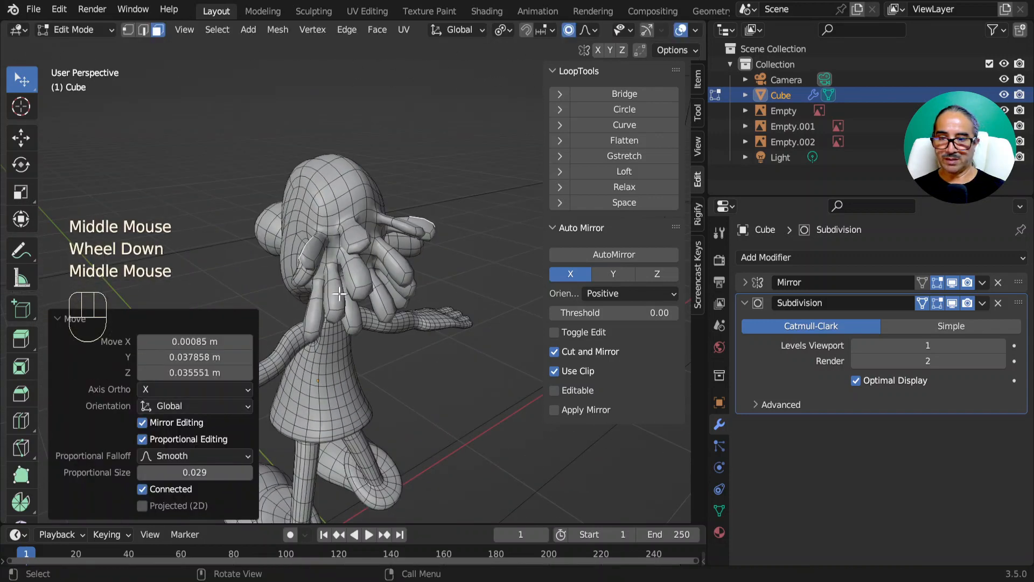
left_click(307, 266)
key("g")
left_click(319, 265)
scroll(352, 361, "down", 2)
middle_click_drag(353, 362, 418, 337)
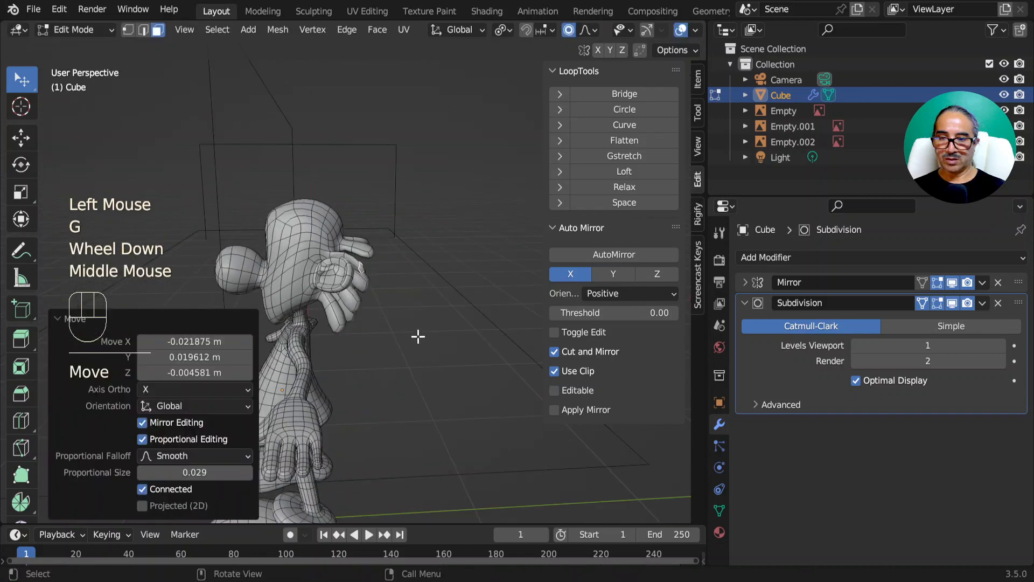
Add a UV sphere in object mode and raise it about 1.43 m to head height in right view.
key("Tab")
key("KP_3")
key("shift+a")
mouse_move(346, 264)
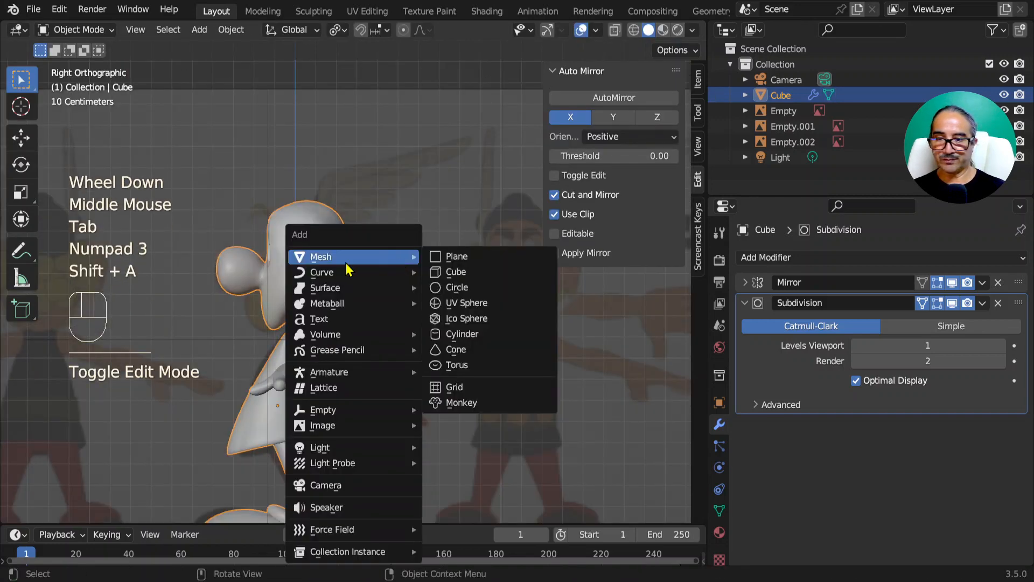
left_click(476, 303)
key("g")
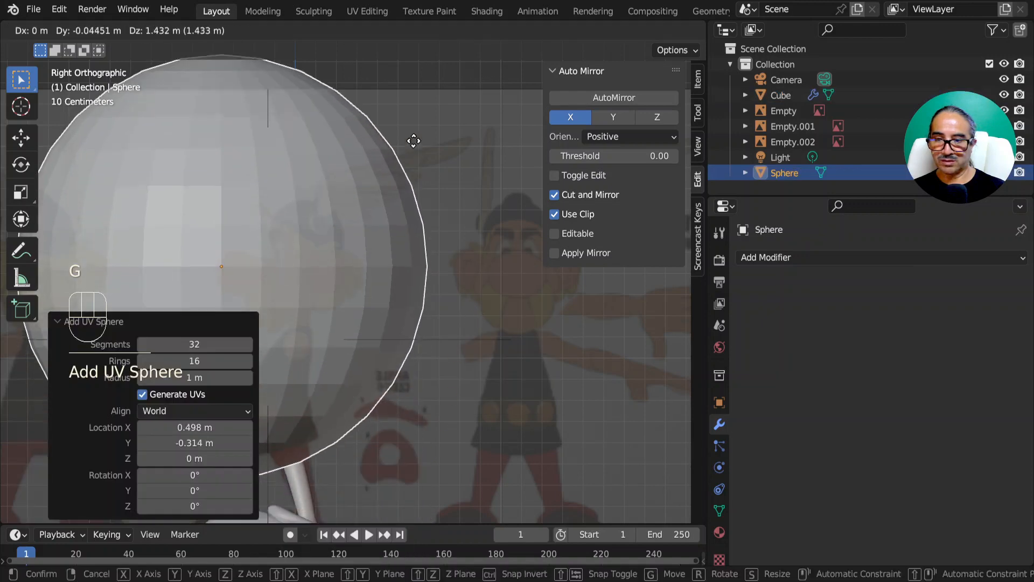
left_click(418, 138)
Scale the sphere down and move it over the top of the character's skull.
key("s")
left_click(402, 277)
key("g")
left_click(411, 284)
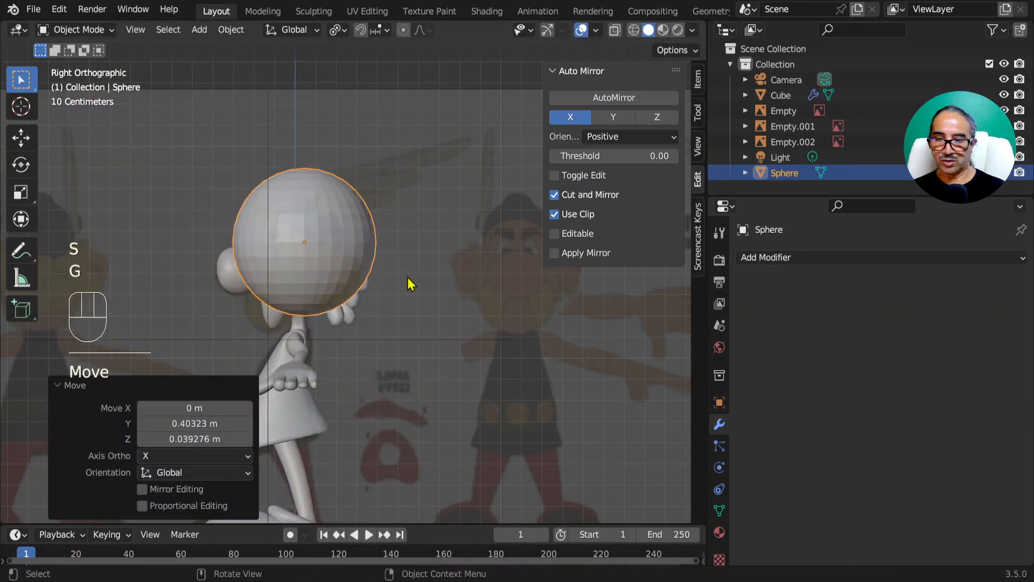
key("s")
left_click(356, 267)
key("s")
left_click(367, 268)
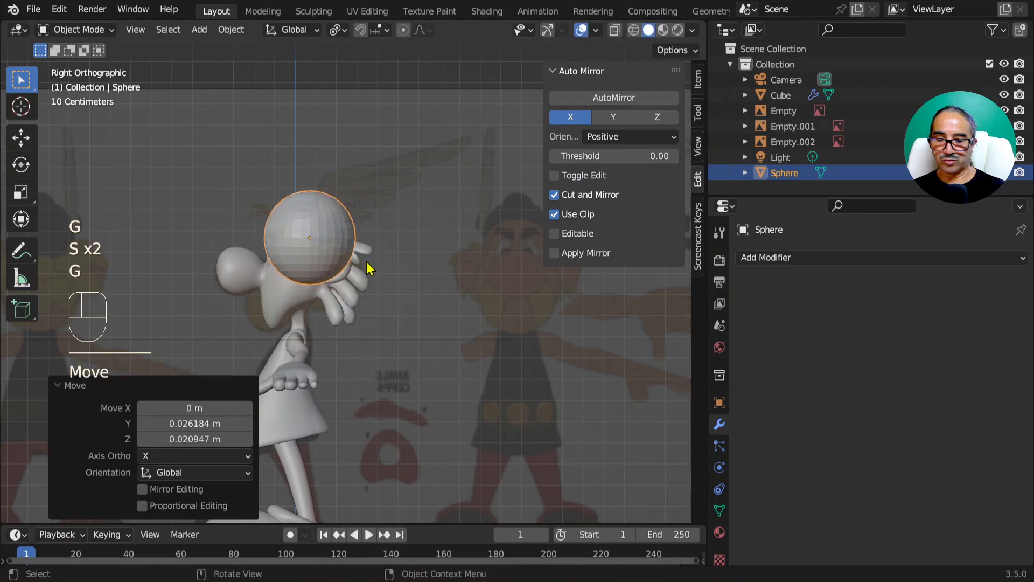
Select the sphere's bottom vertex in edit mode and grow the selection ring by ring to its lower half.
scroll(368, 267, "up", 2)
key("Tab")
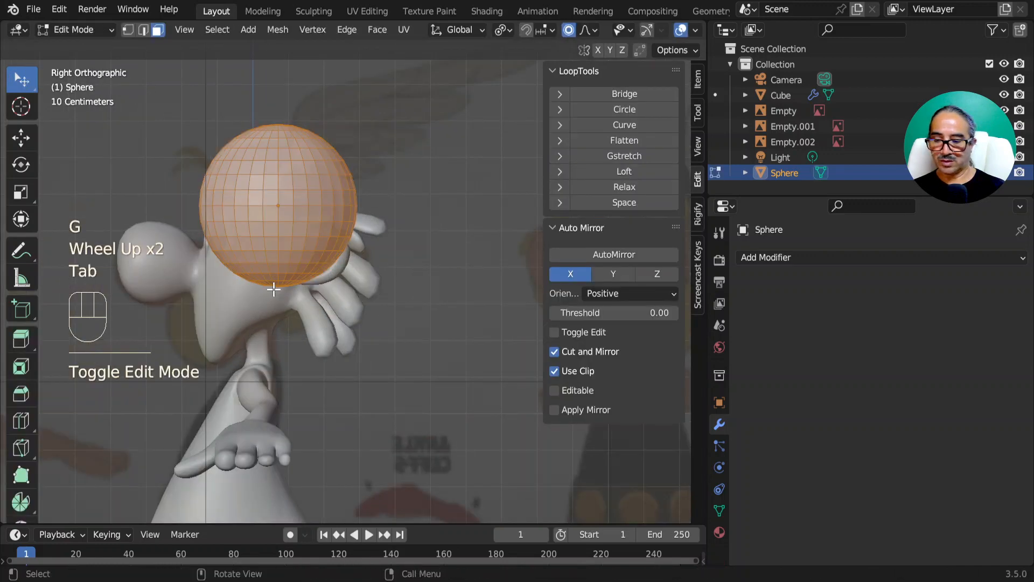
key("2")
key("1")
left_click(309, 323)
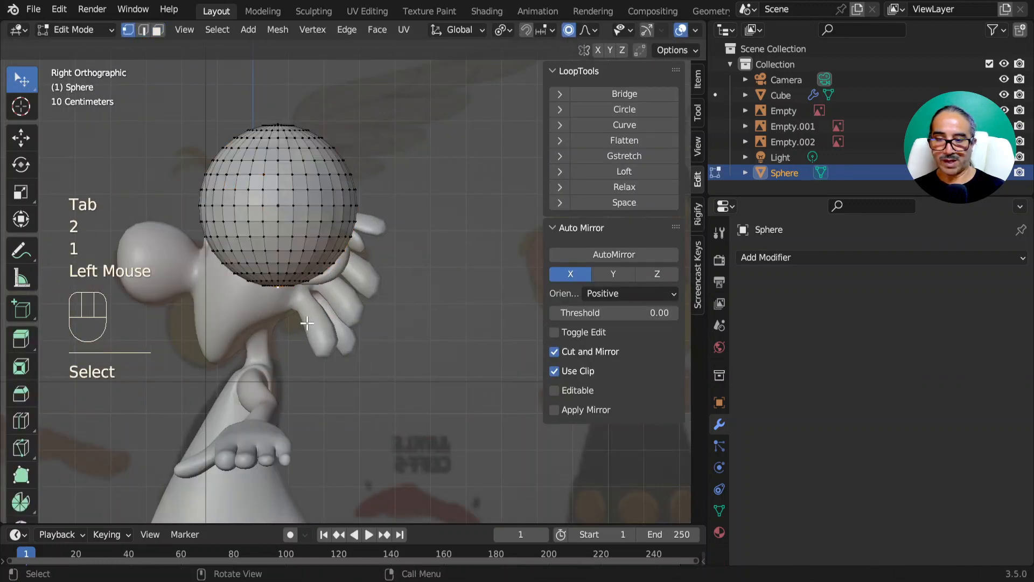
mouse_move(307, 323)
middle_mouse_down()
mouse_move(310, 240)
mouse_move(324, 331)
middle_mouse_up()
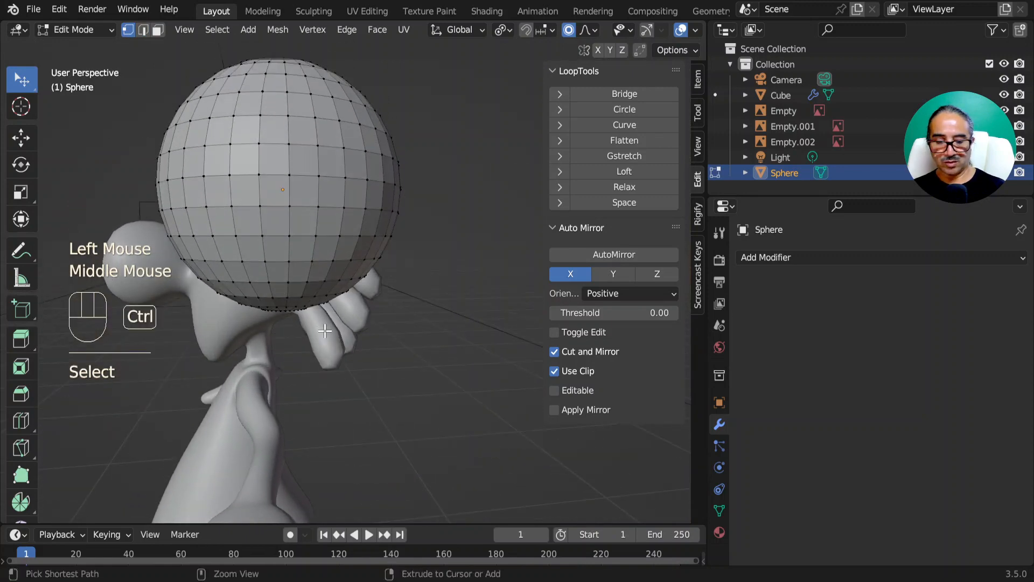
key("ctrl+KP_Add")
key("ctrl+KP_Add")
key("ctrl+KP_Add")
key("ctrl+KP_Add")
key("ctrl+KP_Add")
key("ctrl+KP_Add")
key("ctrl+KP_Add")
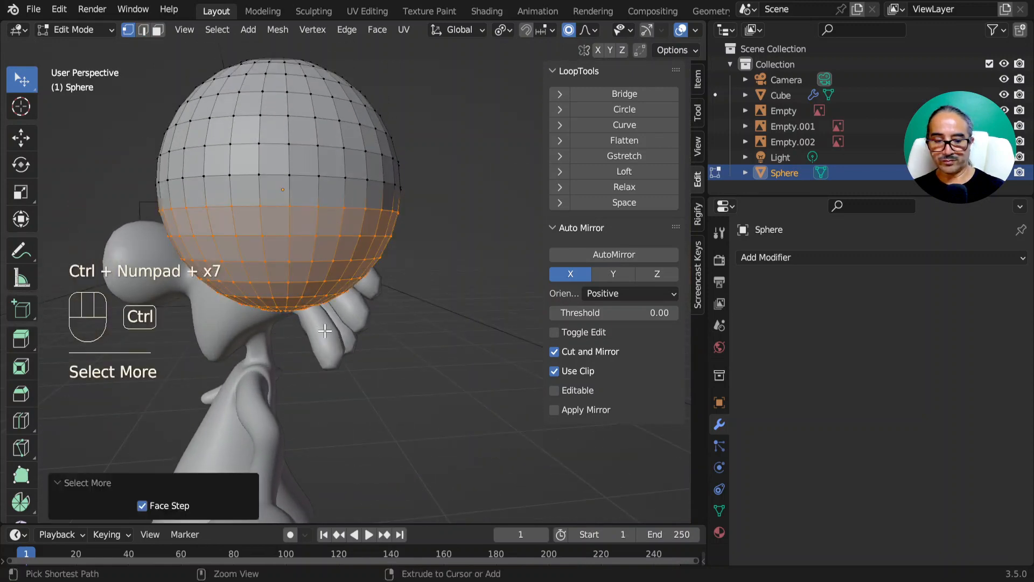
Try deleting the selected vertices of the sphere's lower part and undo the deletion.
key("x")
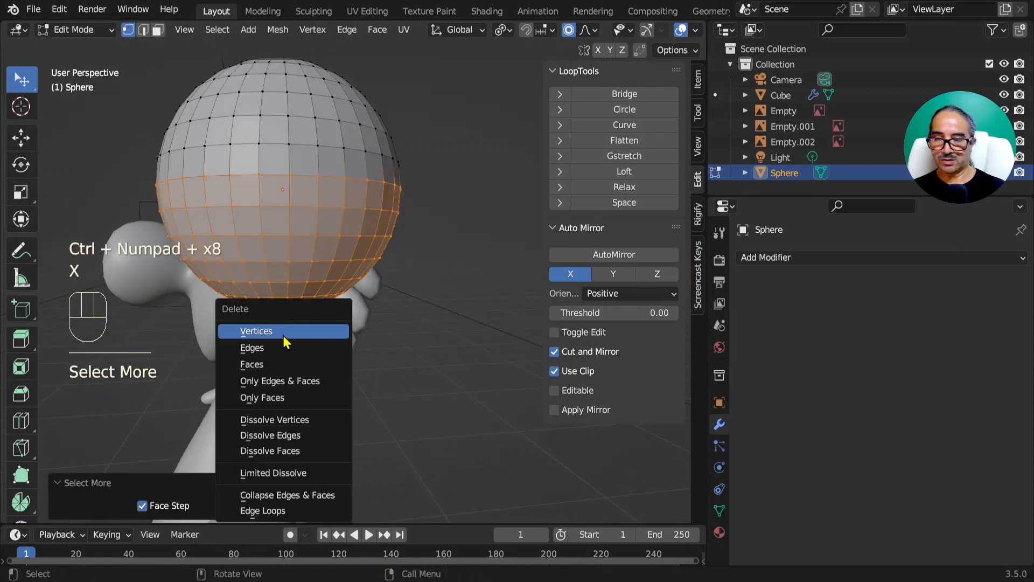
left_click(257, 331)
key("KP_1")
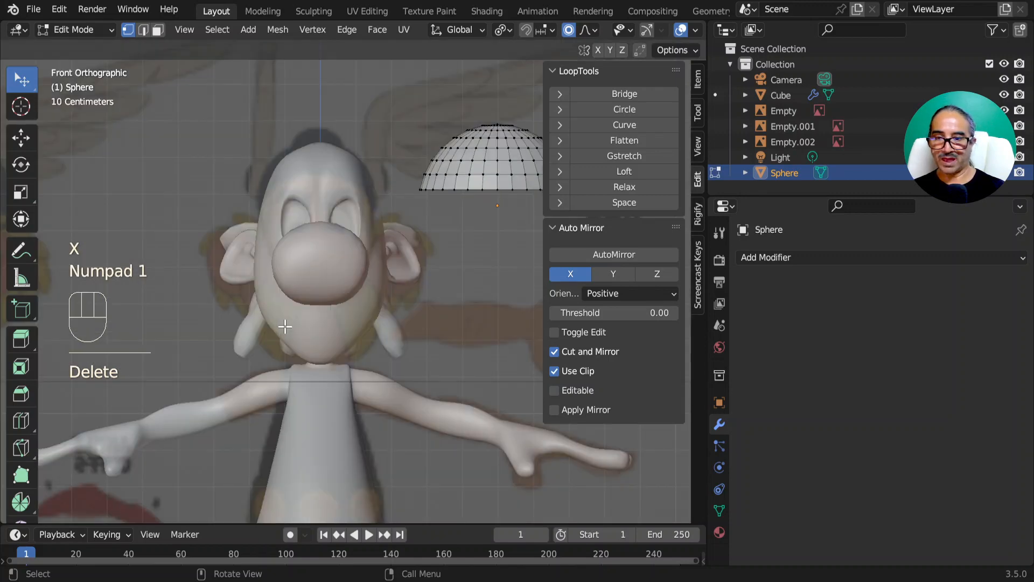
scroll(285, 326, "down", 1)
key("ctrl+z")
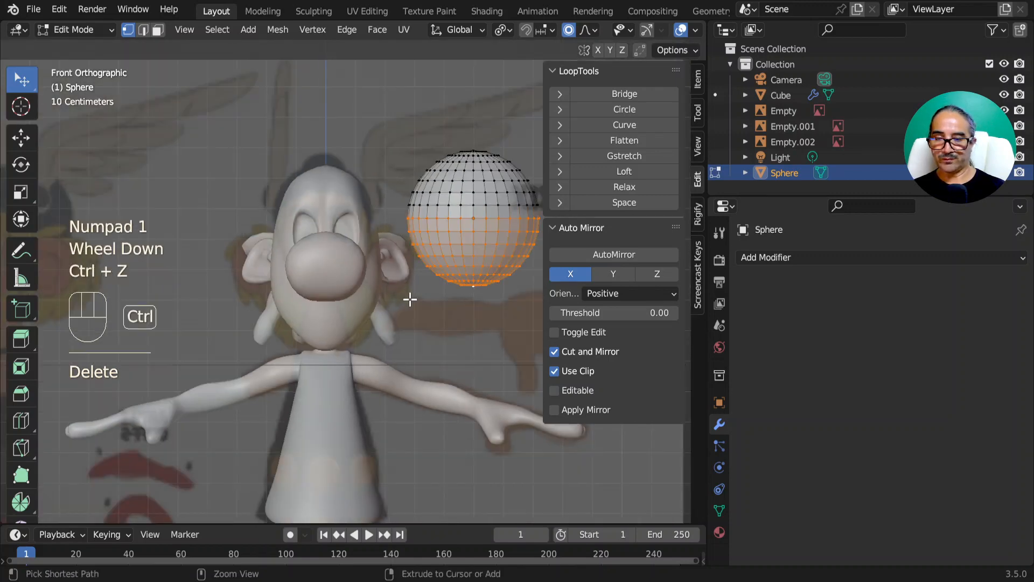
Shrink the selection by one ring and delete those vertices to leave a half-sphere dome.
key("ctrl+KP_Subtract")
key("x")
left_click(475, 253)
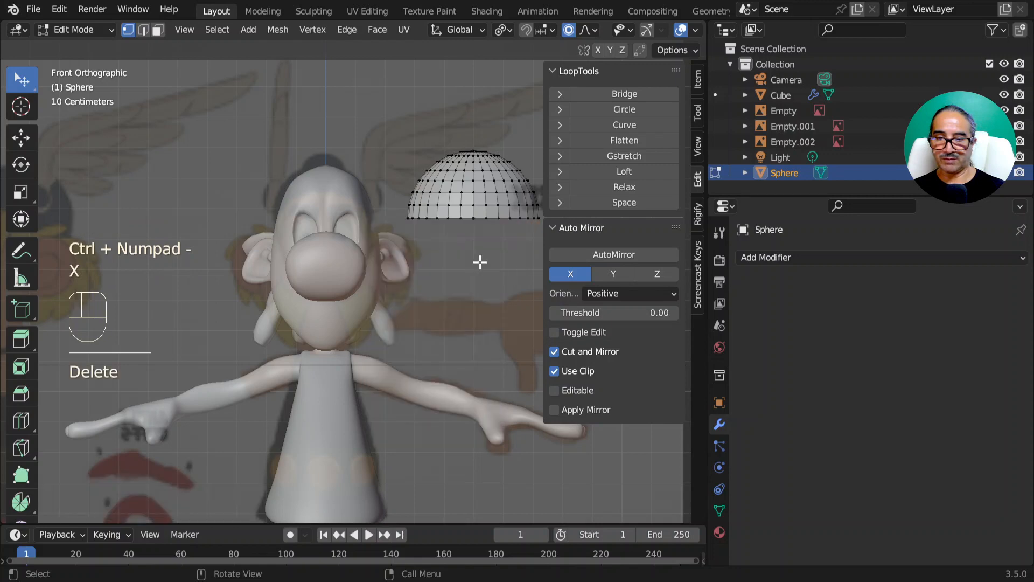
Extrude the dome's open edge loop inward, scaling it to 0.845 to form a rim.
left_click(483, 216, "alt")
middle_click_drag(483, 216, 379, 296)
scroll(438, 338, "up", 2)
key("e")
key("s")
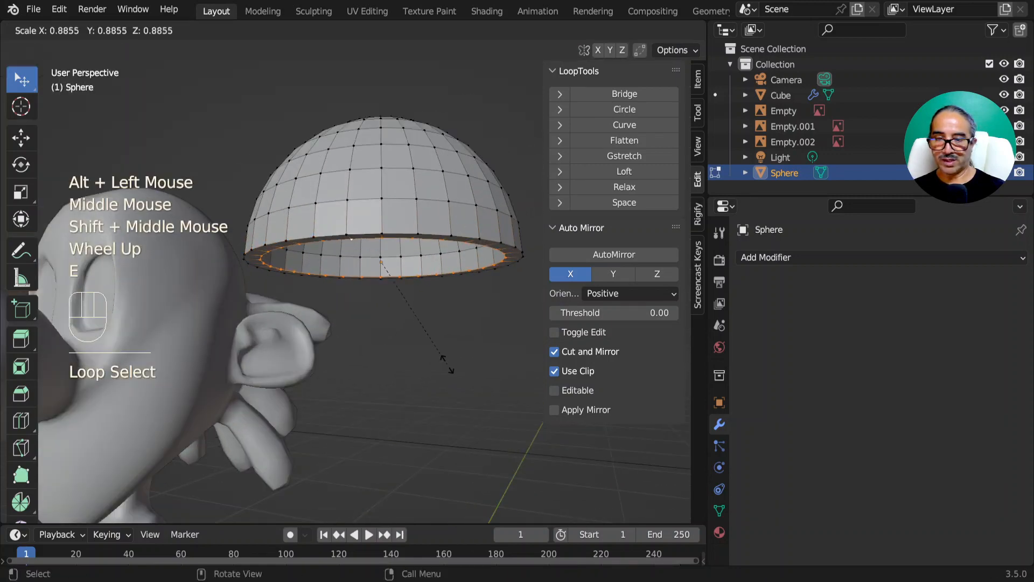
left_click(446, 360)
Extrude the inner rim loop upward along Z to give the helmet wall thickness.
key("e")
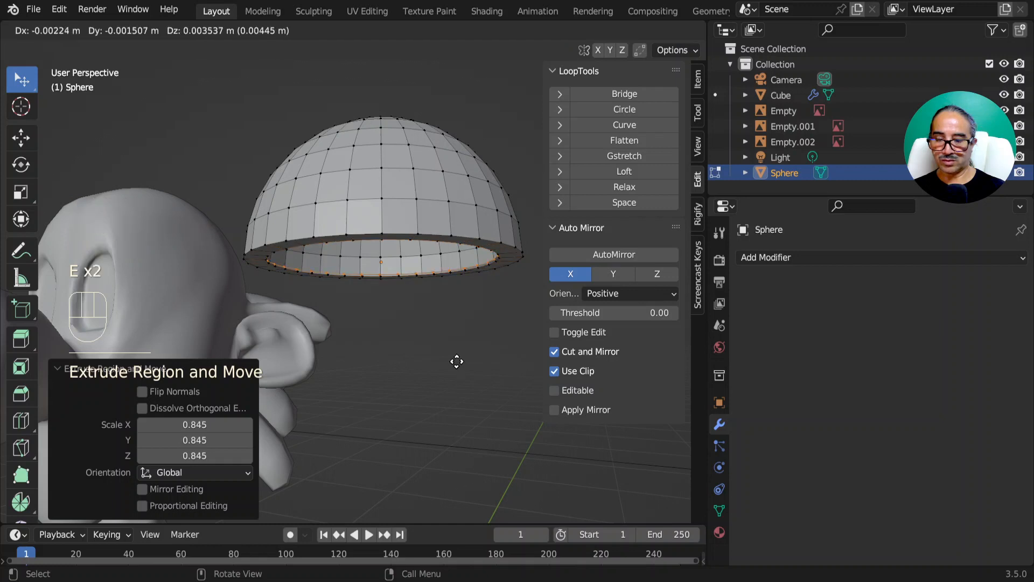
key("z")
left_click(454, 343)
scroll(463, 326, "down", 3)
key("Tab")
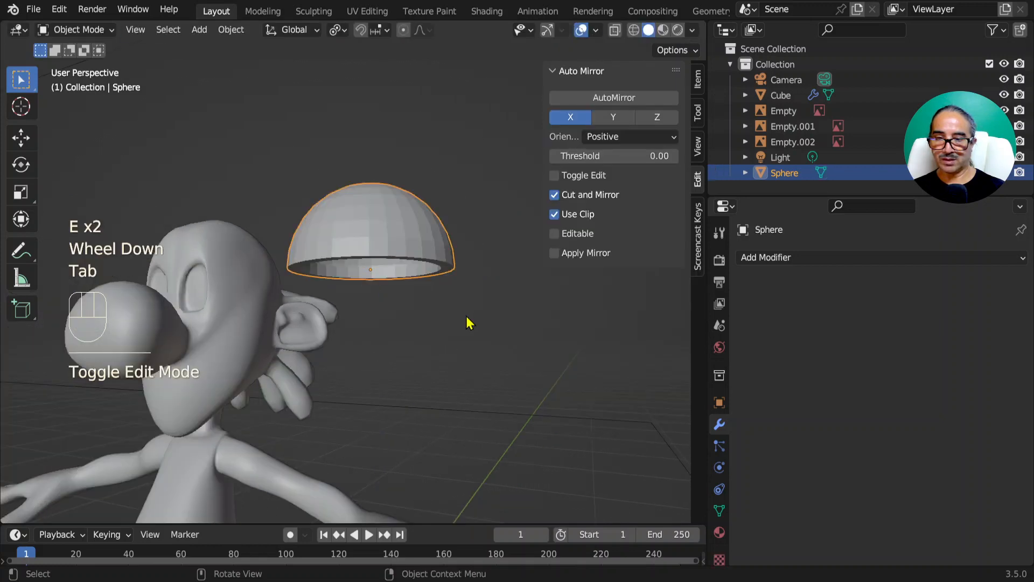
In front view, centre the dome on the character's head and scale it to 0.791.
key("KP_1")
key("g")
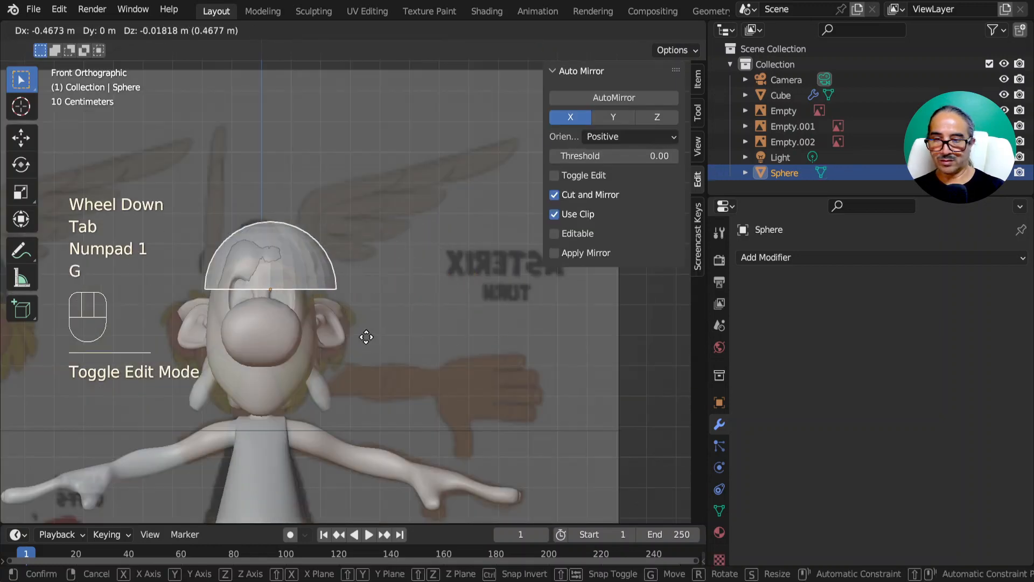
left_click(357, 340)
key("s")
left_click(381, 331)
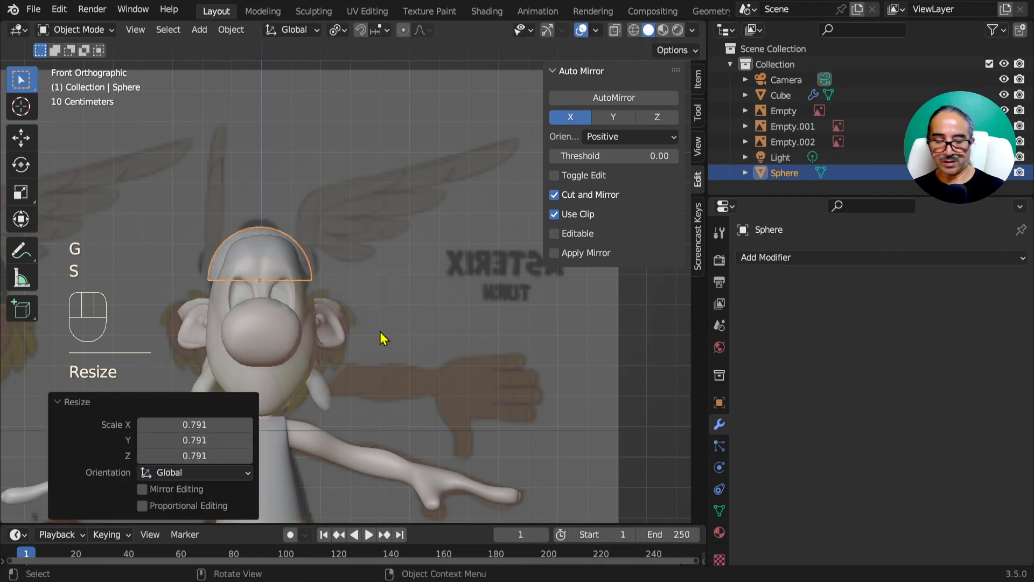
In right view, tilt the dome 19° toward the back, reposition and rescale it, and fine-tune the rotation by -1.27°.
key("KP_3")
key("r")
left_click(358, 293)
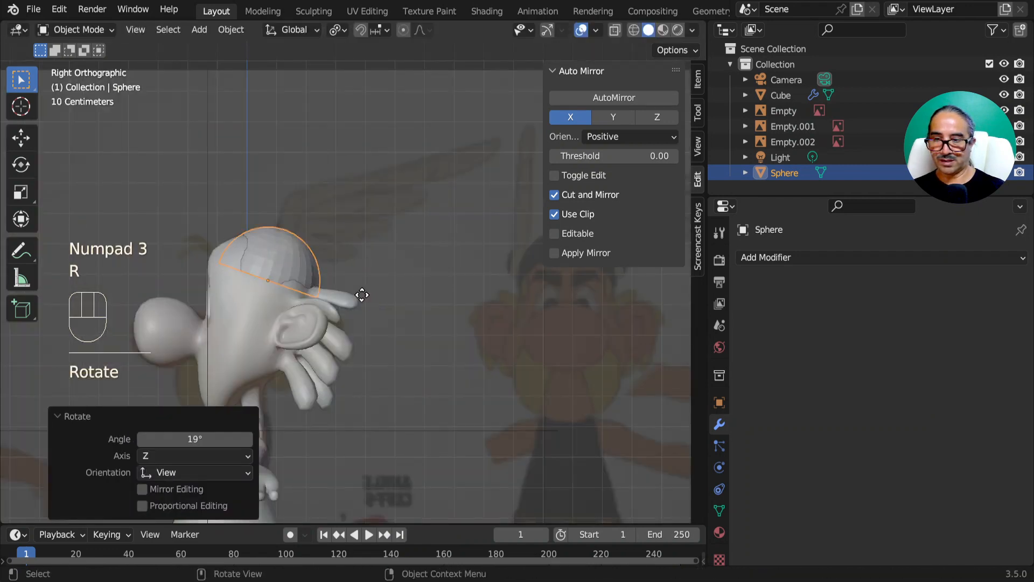
key("g")
left_click(356, 292)
key("s")
left_click(361, 294)
key("r")
left_click(362, 296)
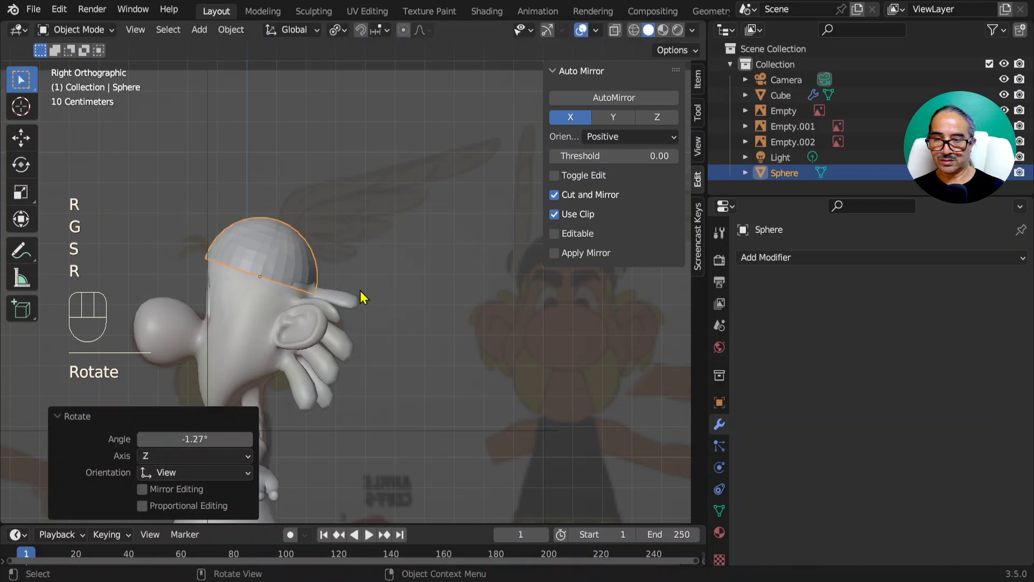
Refine the dome's scale, rotation by about -0.4° and position so it covers the top of the skull.
scroll(286, 305, "up", 1)
key("s")
left_click(356, 296)
key("r")
left_click(362, 299)
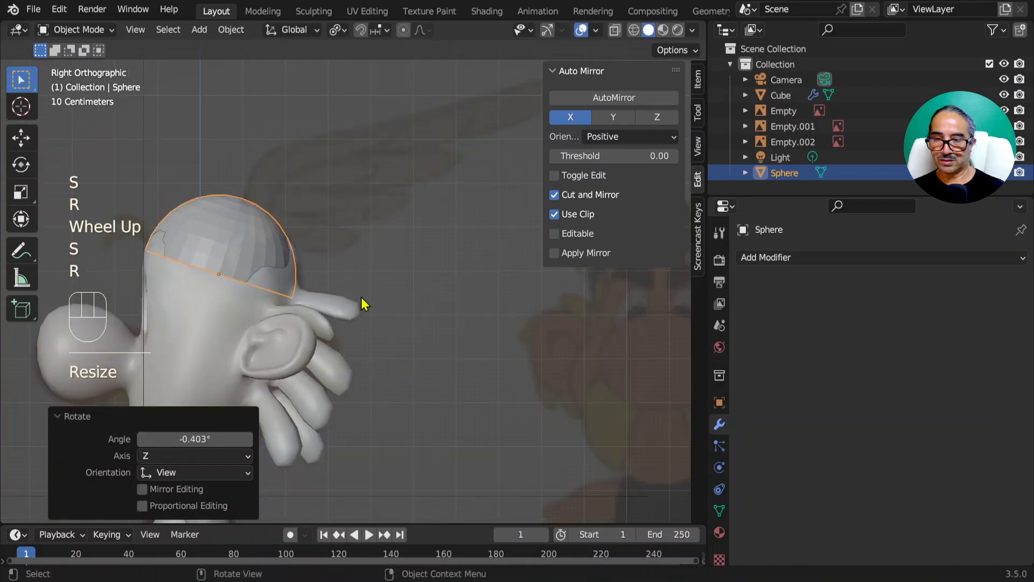
key("g")
left_click(368, 297)
key("s")
left_click(370, 298)
Move the head mesh's upper forehead vertices about 0.052 m in Y and -0.015 m in Z under the dome with proportional editing.
left_click(189, 295)
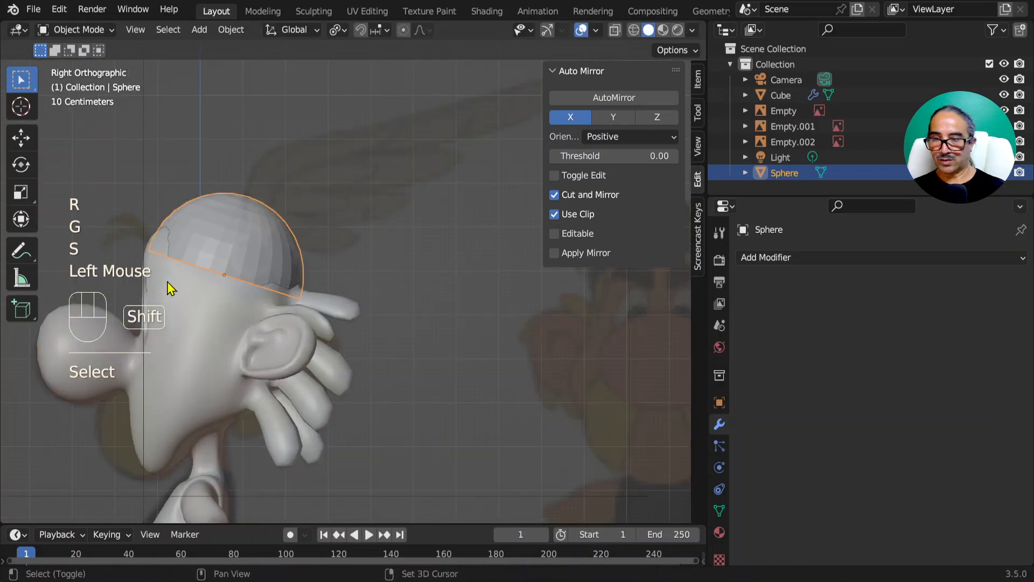
middle_click_drag(200, 299, 296, 300, "shift")
left_click(295, 303)
key("Tab")
scroll(295, 298, "up", 2)
left_click(264, 289)
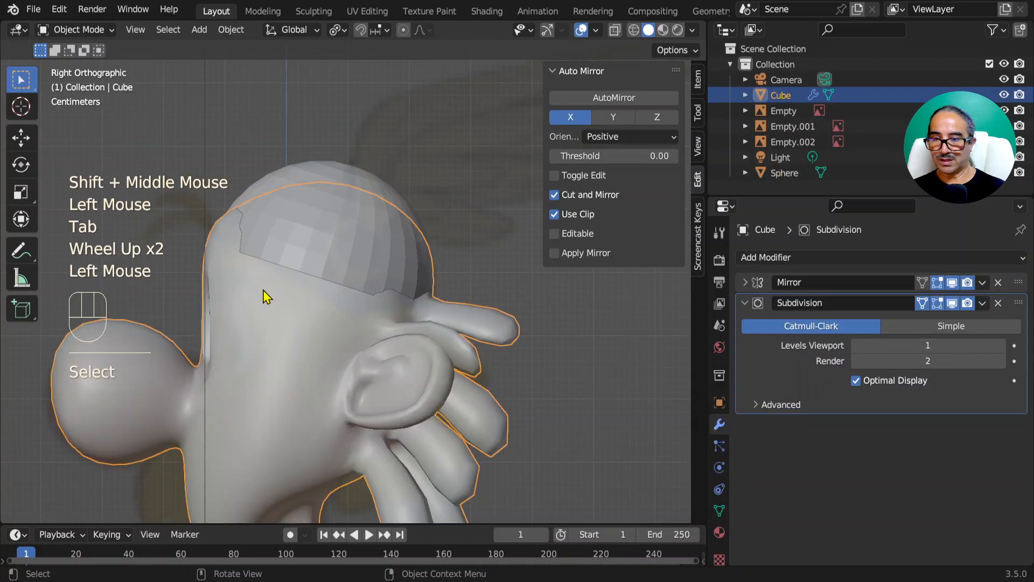
key("Tab")
left_click(207, 221)
left_click(234, 209, "shift")
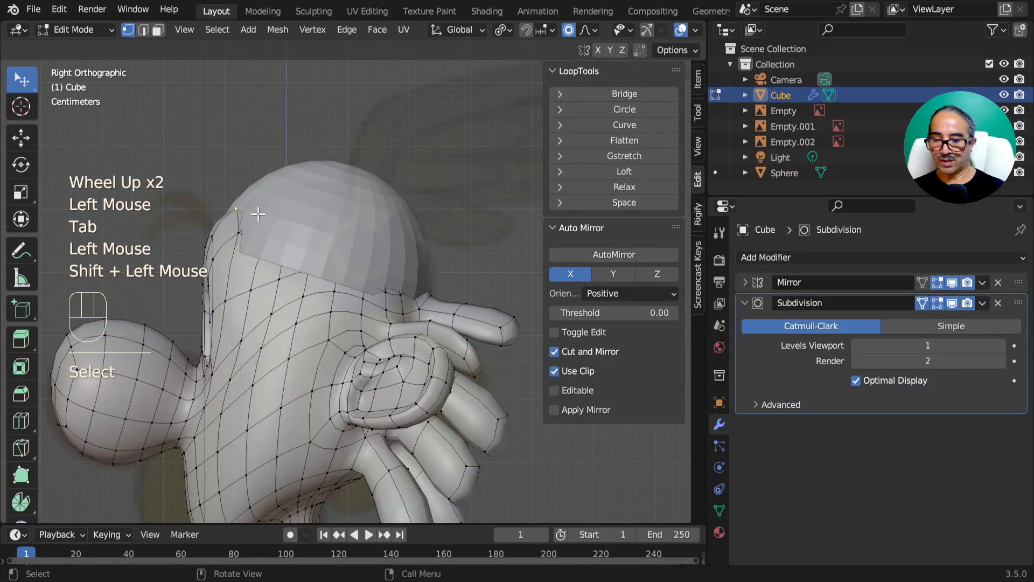
key("g")
scroll(289, 221, "down", 5)
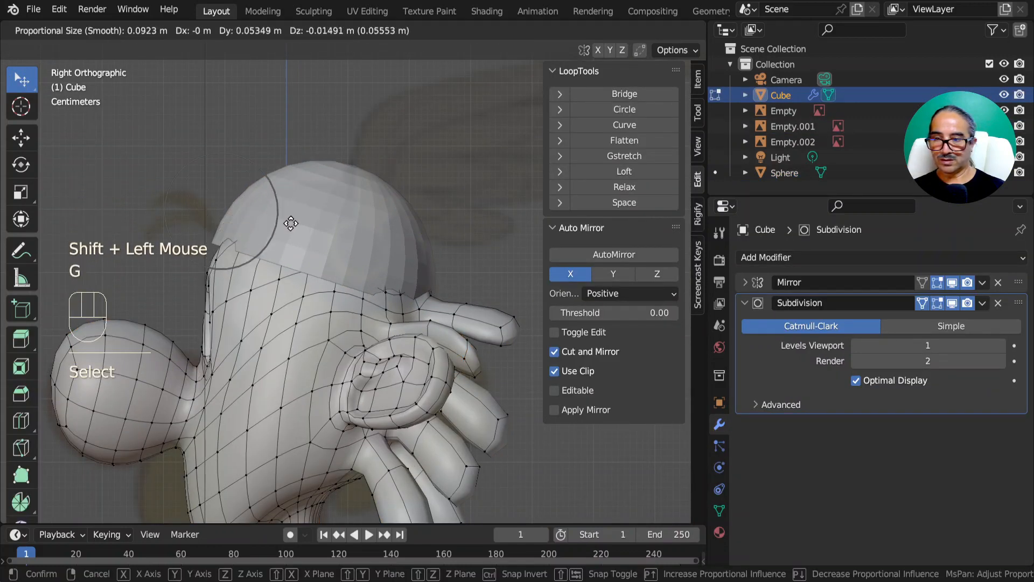
left_click(289, 223)
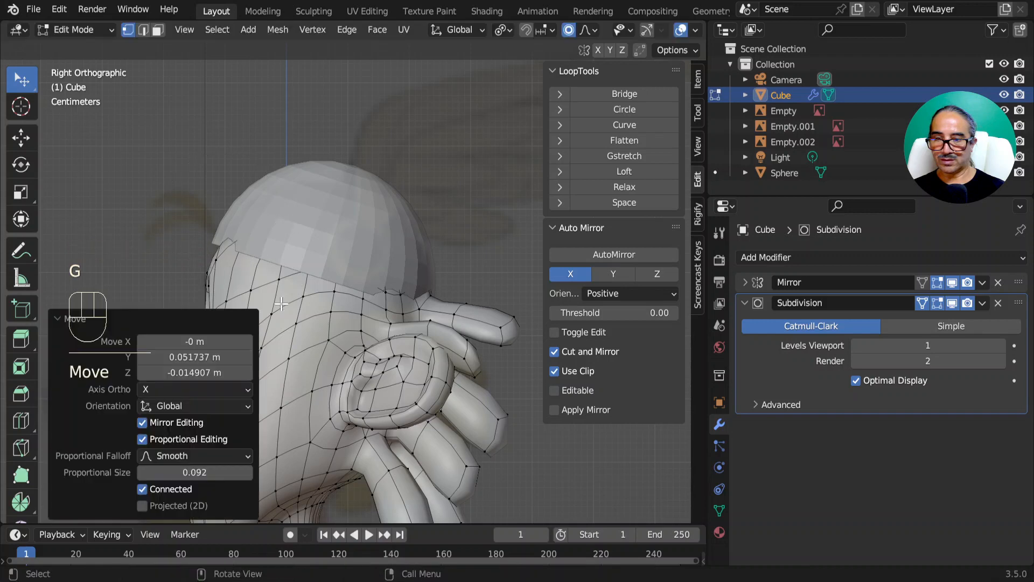
Move the vertex at the back of the head forward and down under the dome in two proportional moves.
left_click(422, 284)
key("g")
left_click(422, 281)
key("g")
scroll(415, 285, "down", 3)
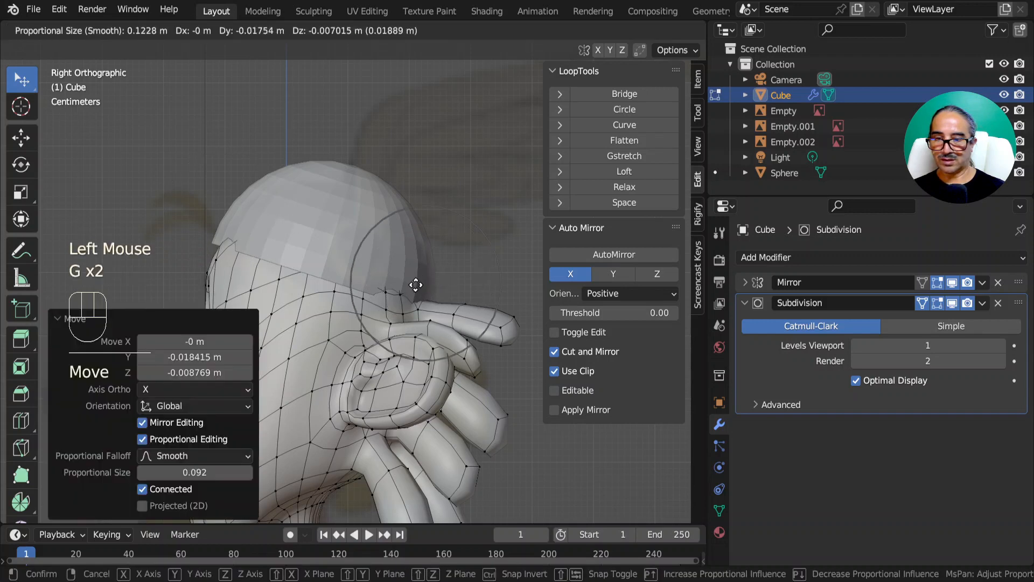
left_click(410, 283)
In front view, move the vertex at the side of the head inward about 0.032 m with a proportional size of 0.149.
left_click(409, 306)
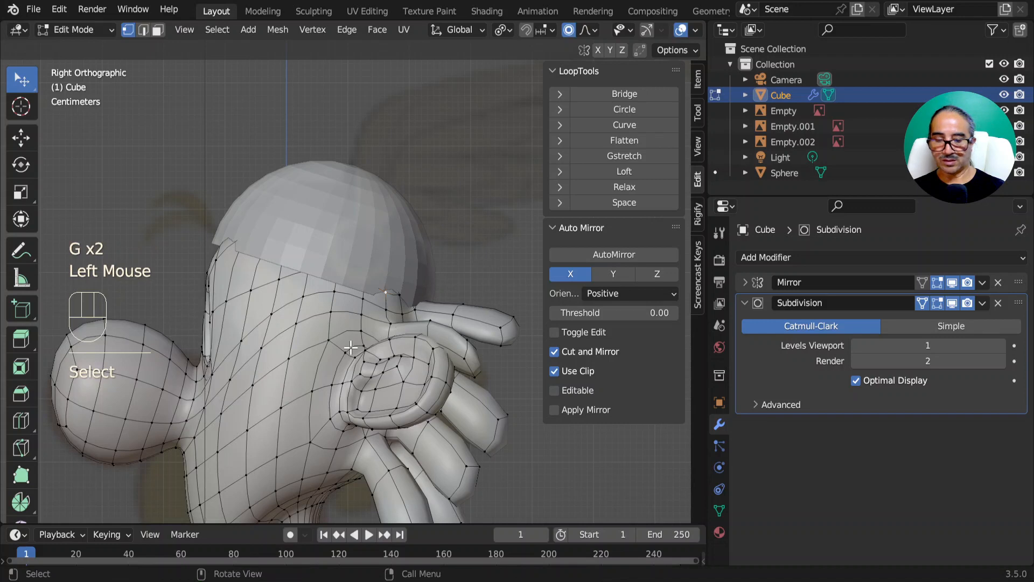
key("KP_1")
key("g")
left_click(380, 331)
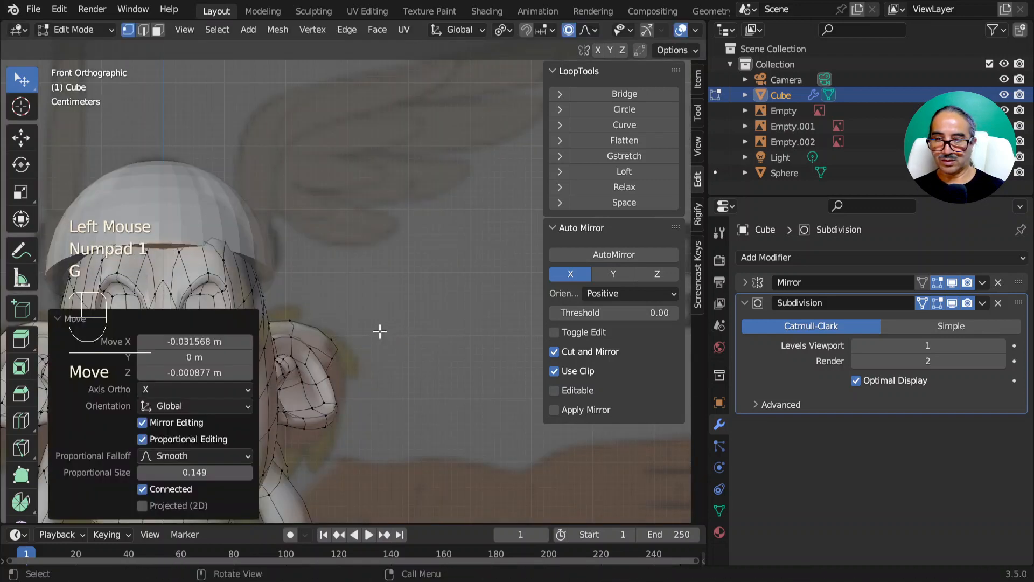
In right view, move the vertex above the eye about 0.021 m in Y and -0.007 m in Z to tuck it under the dome.
left_click(222, 233)
key("KP_2")
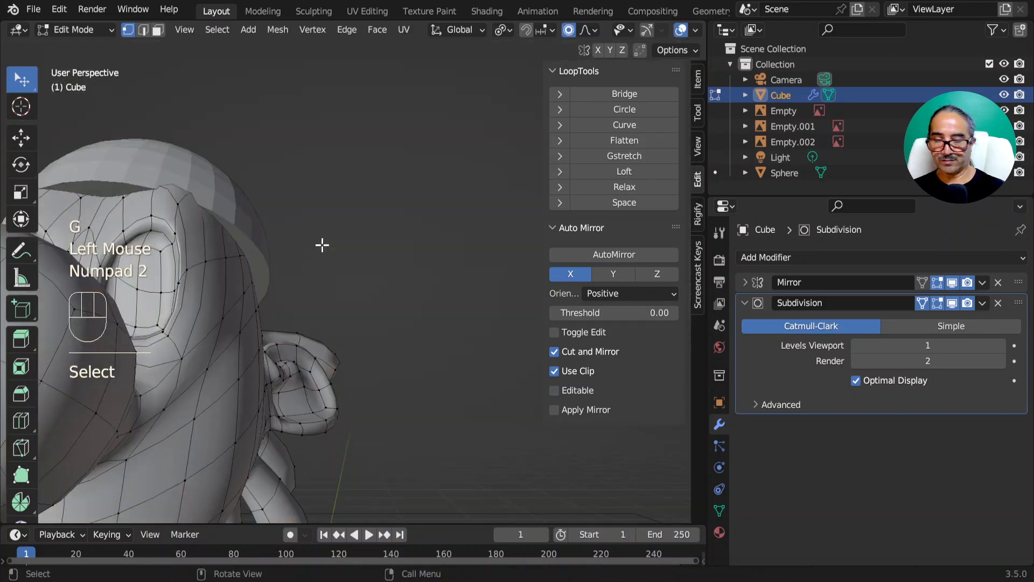
key("KP_3")
key("g")
left_click(318, 258)
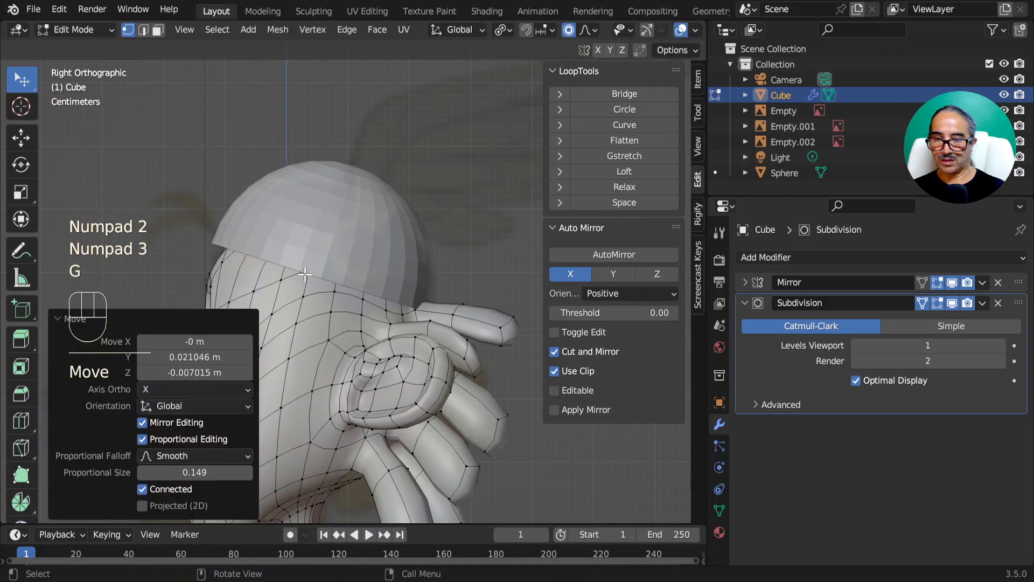
In front view, move the vertex at the side of the head outward about 0.02 m in X with proportional editing.
left_click(307, 272)
key("KP_1")
key("g")
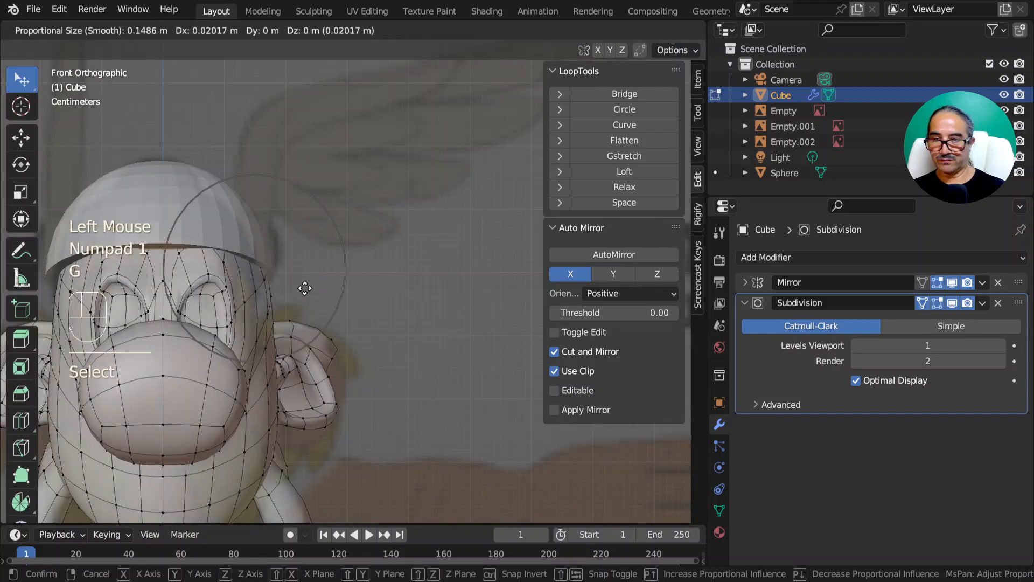
left_click(306, 288)
left_click(201, 231)
scroll(247, 258, "down", 2)
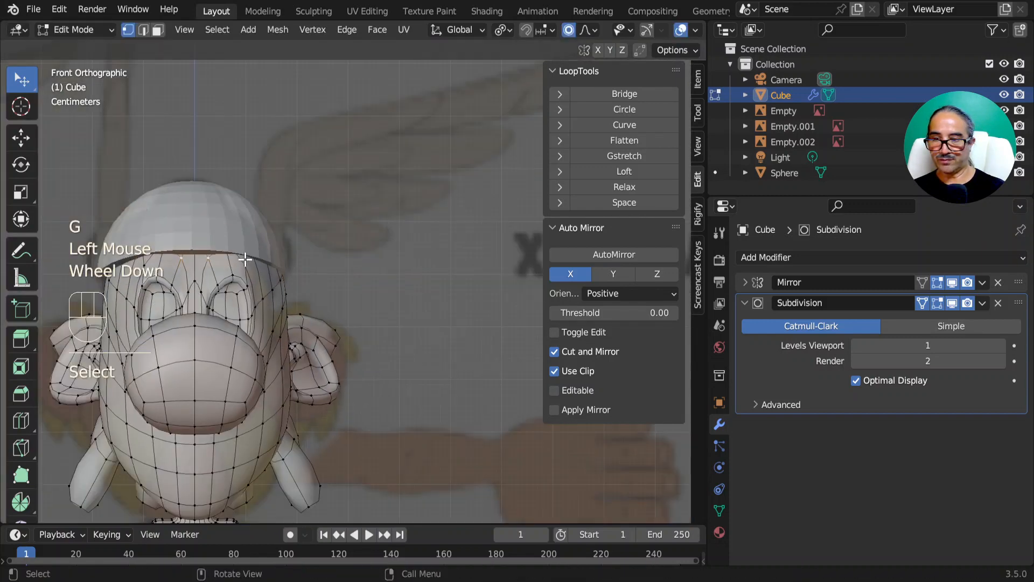
Apply smooth shading to the dome helmet, and reopen the head mesh for editing.
middle_click_drag(247, 259, 362, 232, "shift")
key("Tab")
left_click(348, 198)
right_click(342, 194)
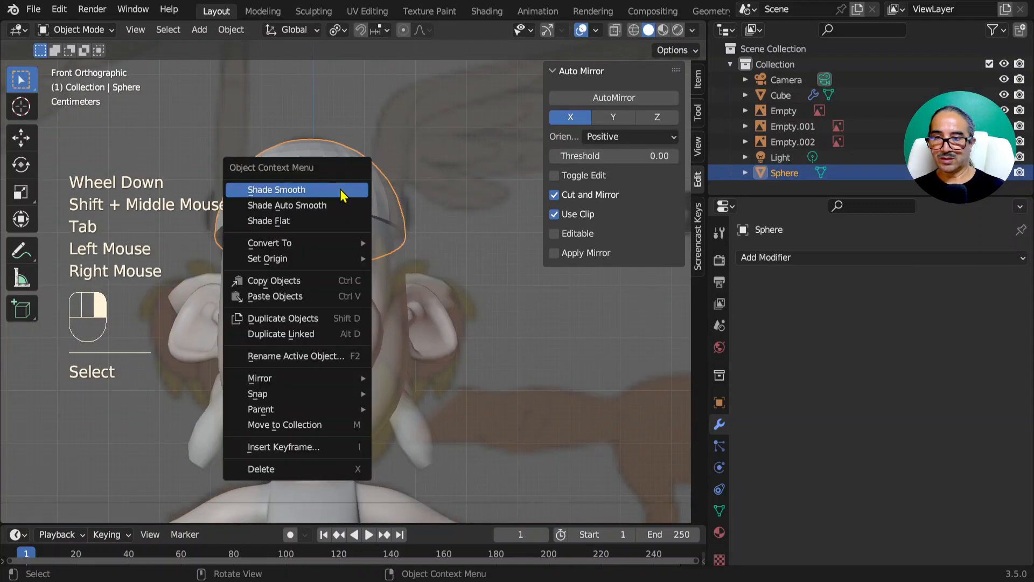
left_click(315, 193)
scroll(411, 227, "down", 1)
middle_click_drag(411, 226, 295, 307)
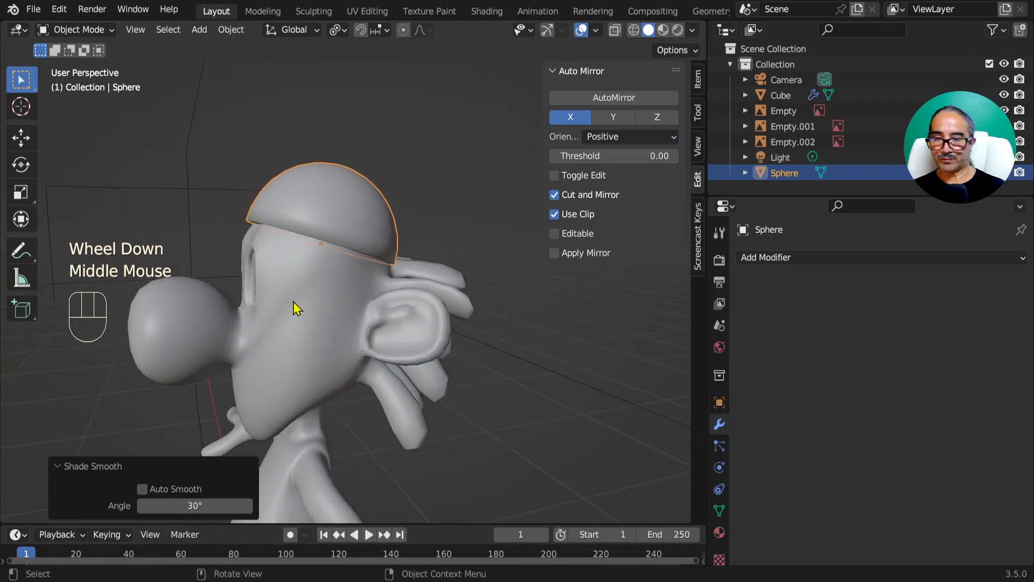
scroll(276, 312, "up", 2)
key("Tab")
key("Tab")
left_click(281, 326)
key("Tab")
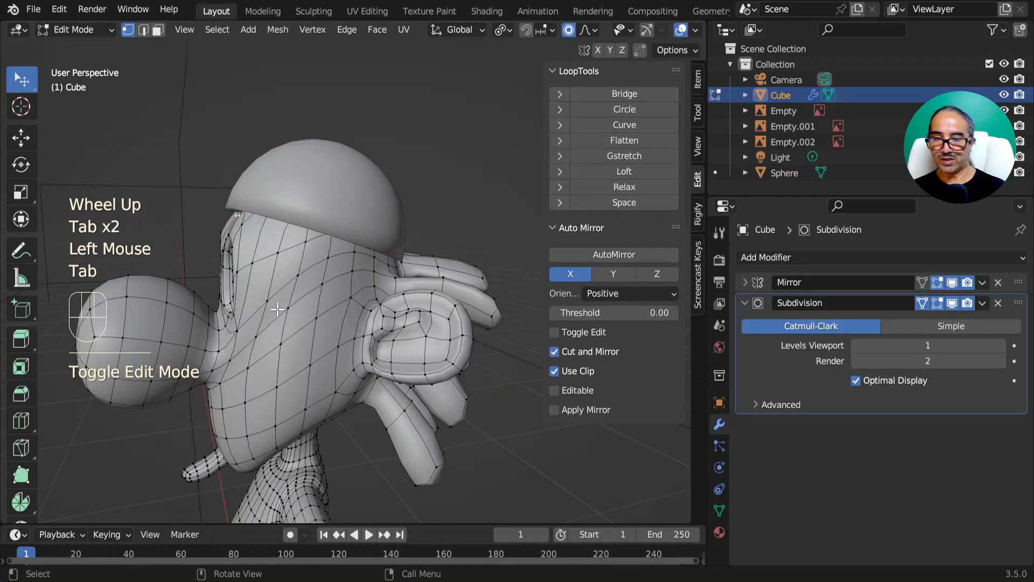
left_click(305, 312)
left_click(284, 345, "shift")
key("g")
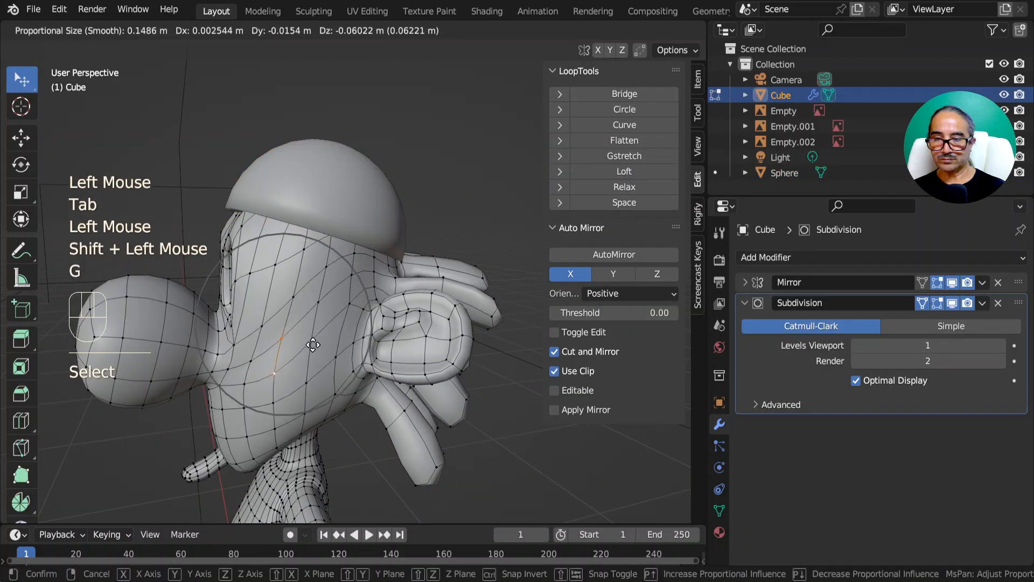
right_click(325, 331)
In an enlarged right view, turn off proportional editing and slide the vertices of the mid-cheek edge line downward along their edges.
key("KP_3")
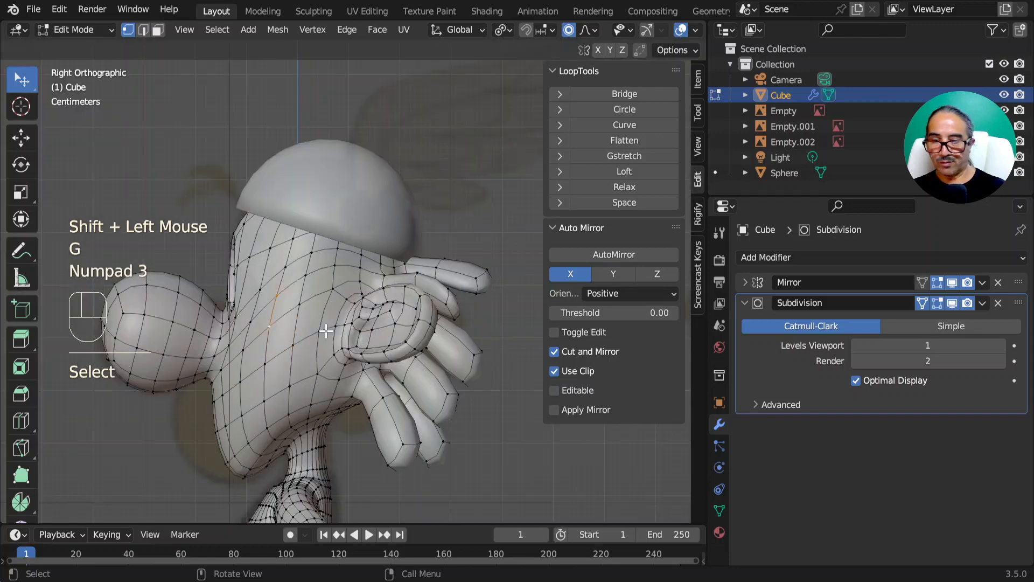
scroll(299, 316, "up", 2, "shift")
key("ctrl+space")
scroll(340, 377, "up", 1)
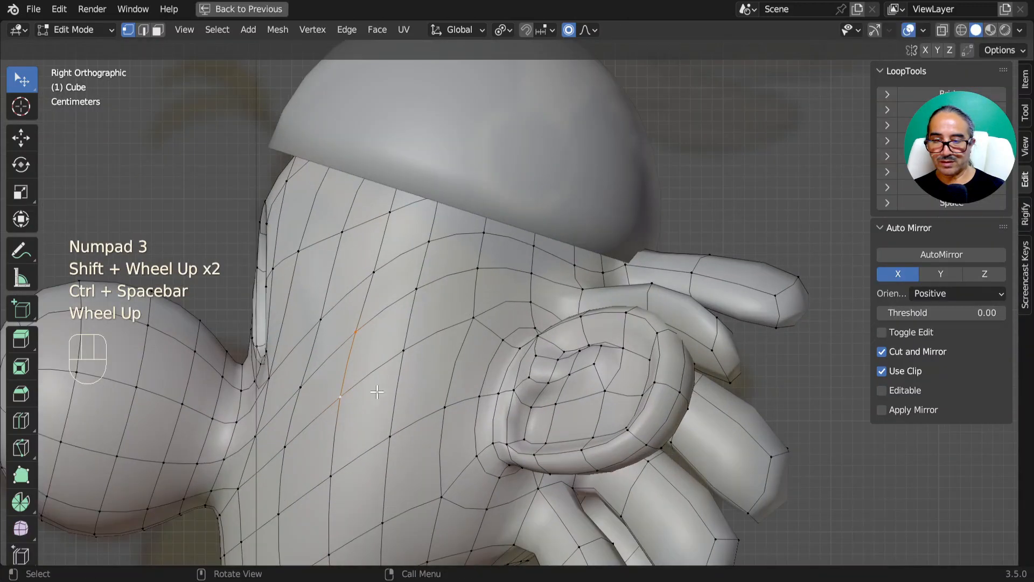
left_click(340, 402)
key("g")
key("g")
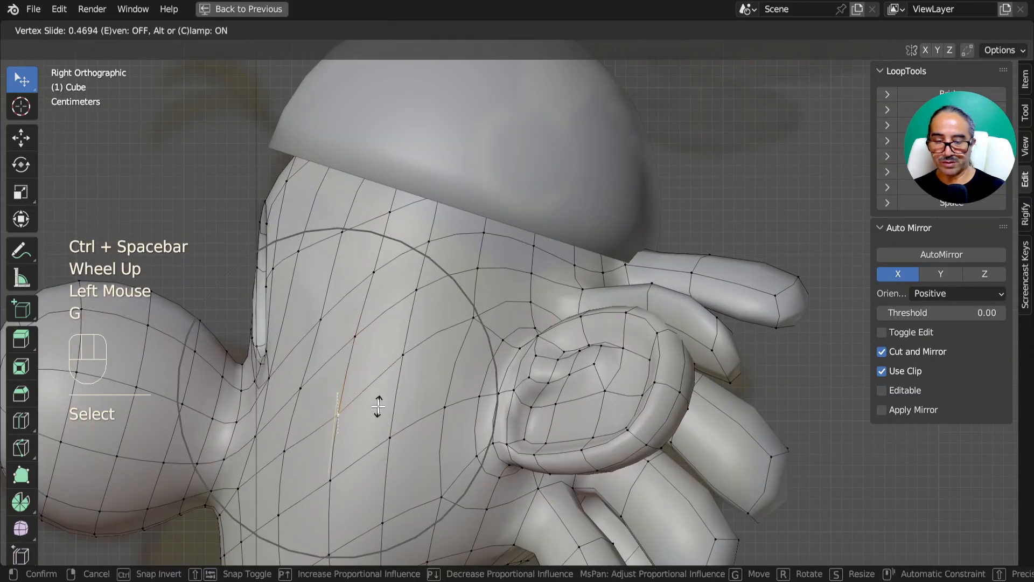
right_click(379, 406)
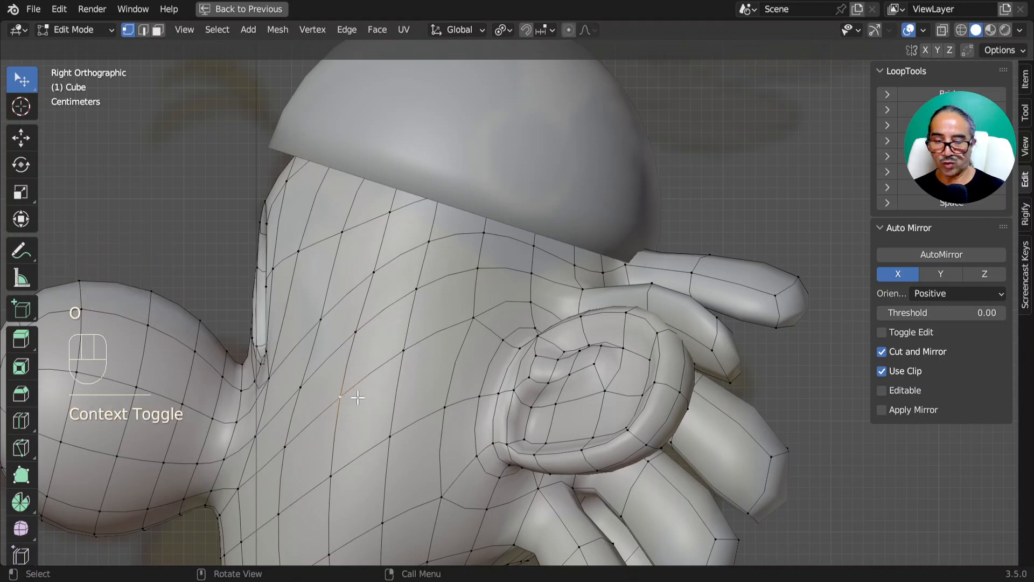
key("g")
key("g")
left_click(357, 346)
key("g")
key("g")
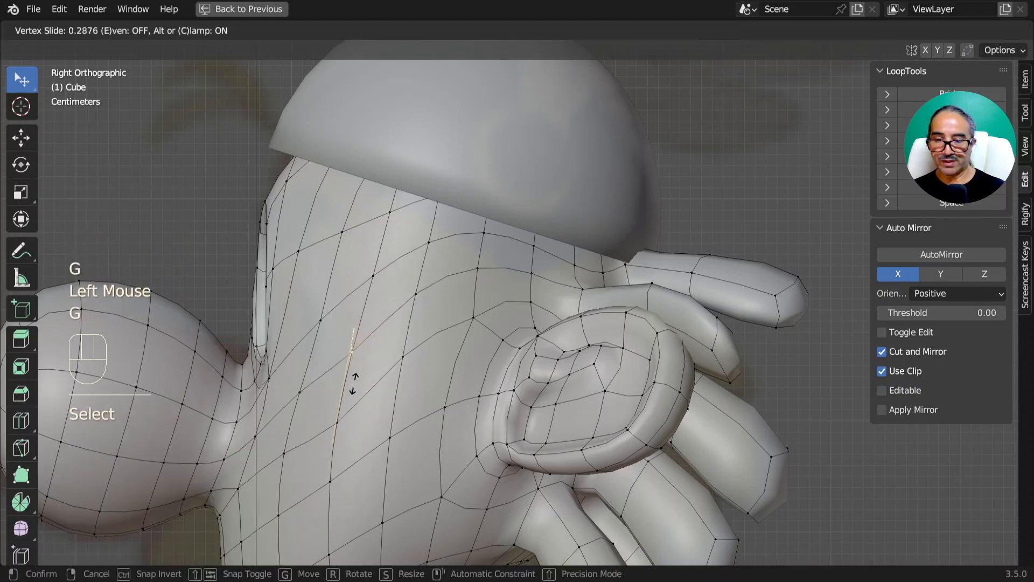
left_click(352, 346)
key("g")
key("g")
left_click(300, 374)
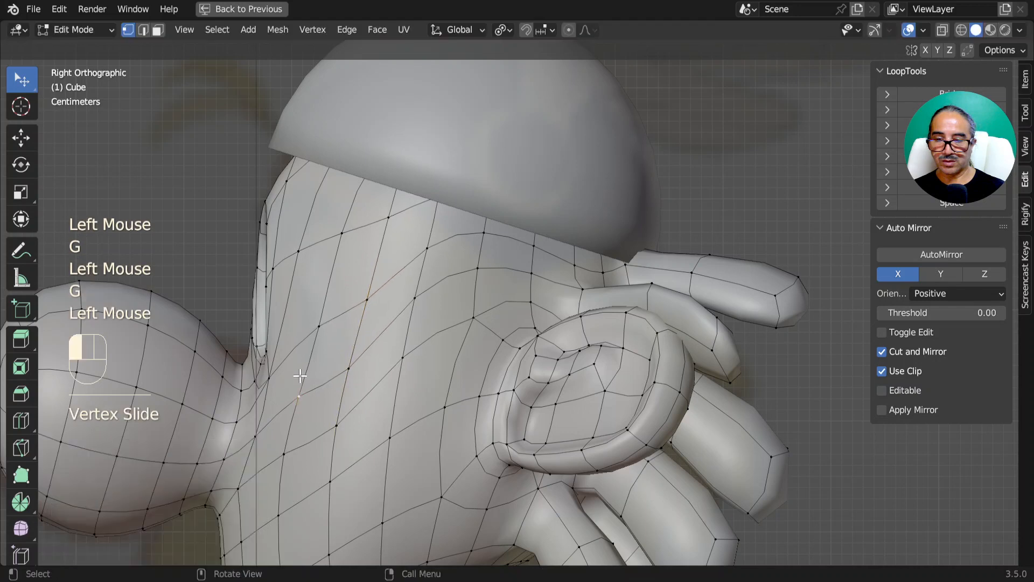
Slide the vertices of the neighbouring edge line nearer the eye downward along their edges to even out the spacing.
key("g")
key("g")
left_click(300, 434)
left_click(312, 335)
key("g")
key("g")
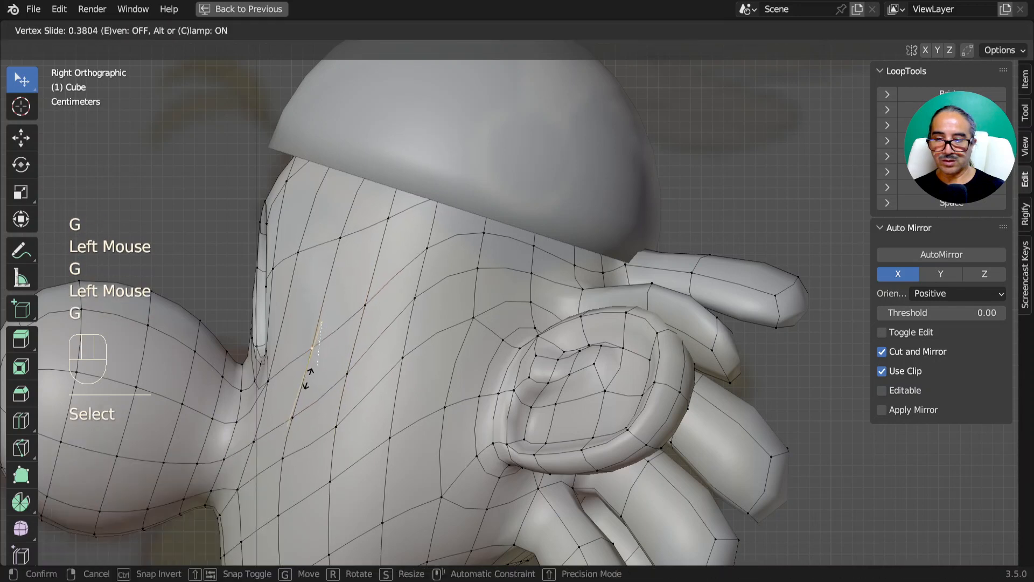
left_click(394, 232)
Slide the vertices of the edge line in front of the ear downward along their edges, the uppermost by a factor of about 0.5.
left_click(417, 304)
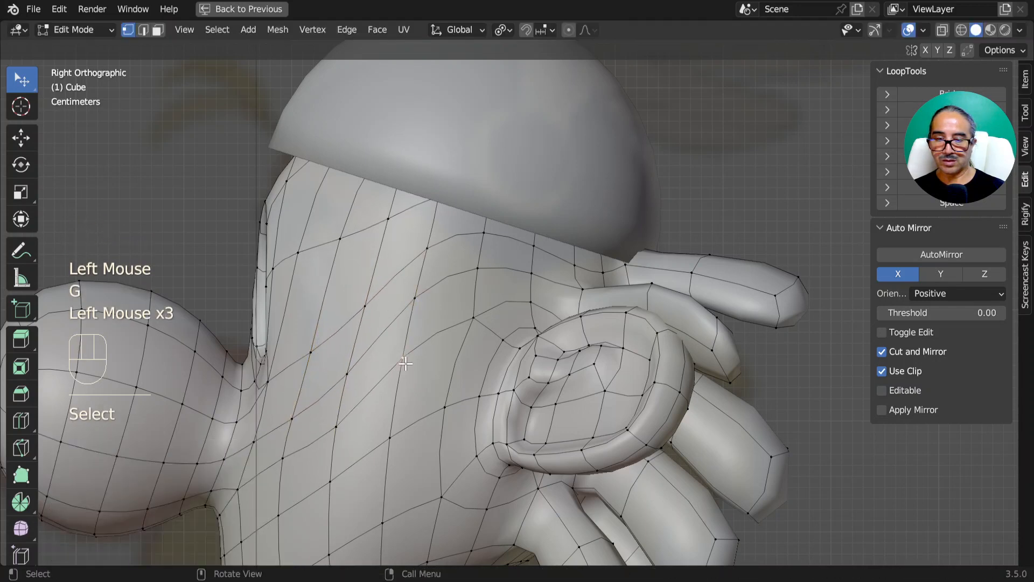
key("g")
key("g")
left_click(397, 411)
key("g")
key("g")
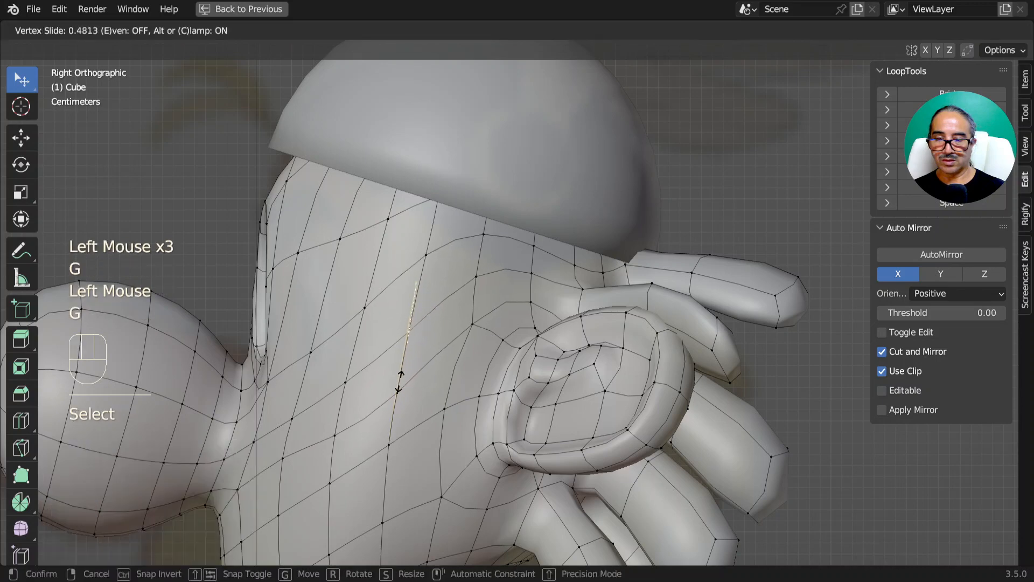
left_click(398, 382)
key("g")
key("g")
left_click(394, 407)
scroll(394, 407, "down", 2)
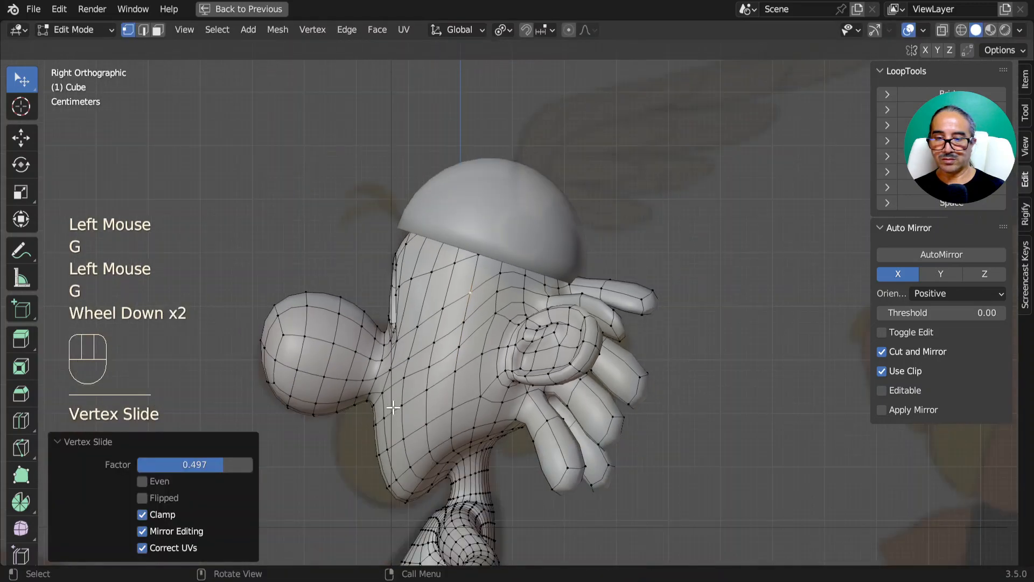
Move the vertex between the nose and the eye about -0.023 m in X, -0.018 m in Y and -0.015 m in Z.
middle_click_drag(394, 407, 509, 390)
key("Tab")
scroll(522, 371, "down", 1)
scroll(435, 383, "up", 2)
key("Tab")
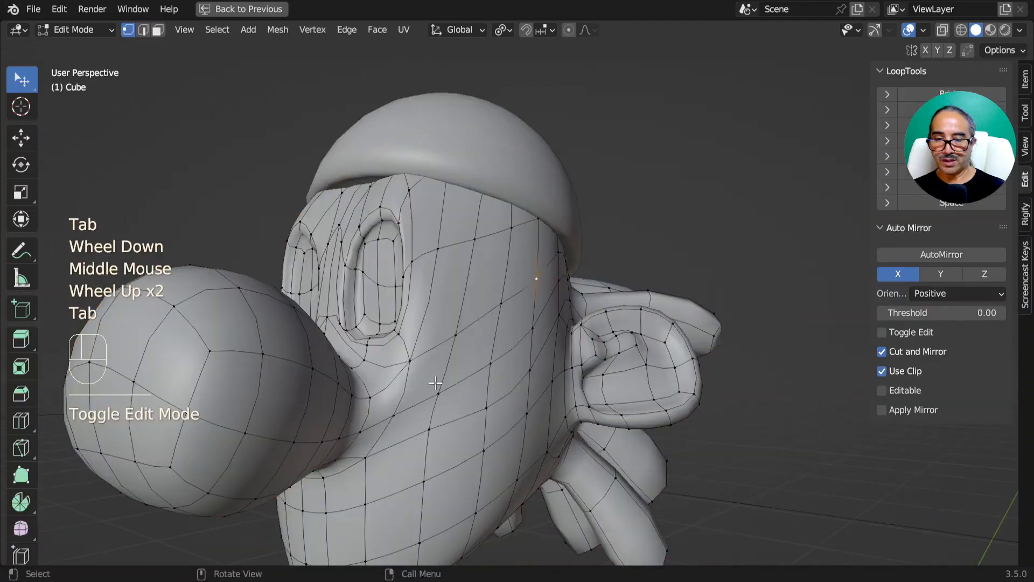
left_click(367, 362)
key("g")
left_click(373, 381)
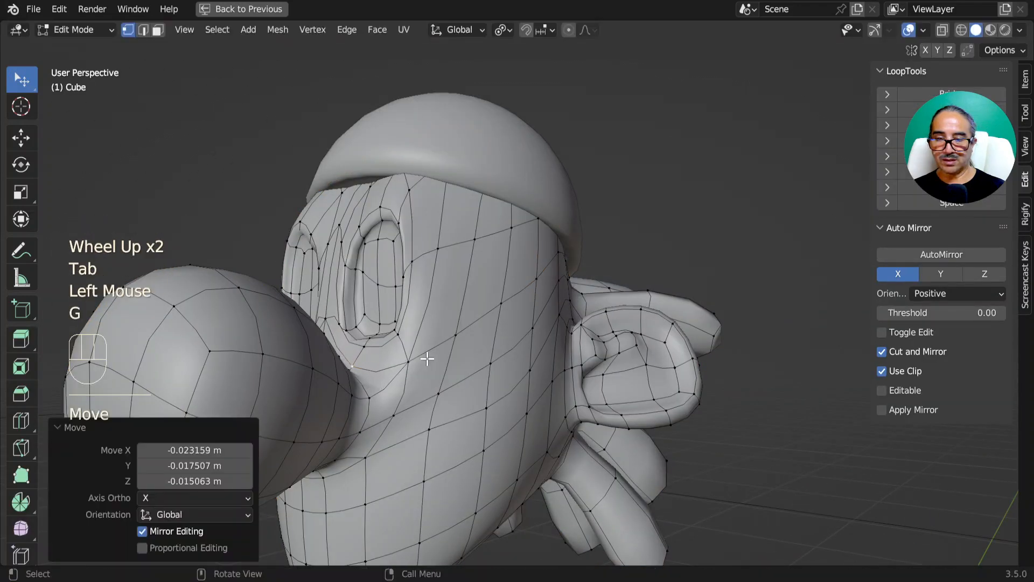
Reposition two vertices beneath the eye, moving the outer one about 0.013 m in X, 0.006 m in Y and -0.017 m in Z.
left_click(415, 358)
left_click(366, 348)
middle_click_drag(412, 371, 458, 367)
key("g")
left_click(335, 366)
left_click(451, 356)
key("g")
left_click(462, 370)
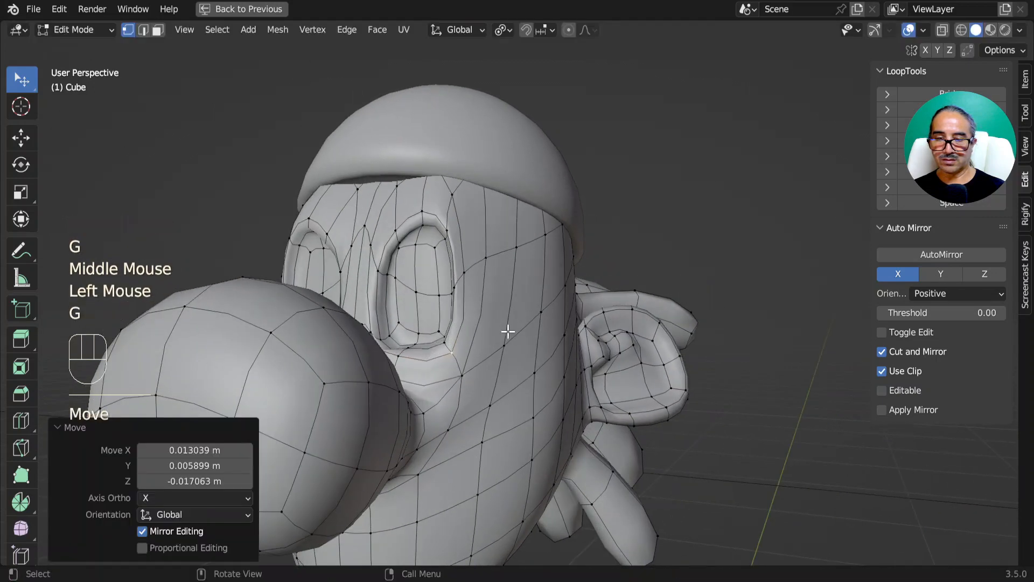
Slide the vertex beside the eye and the one above it outward along their edges, the upper one by a factor of about 0.32.
left_click(471, 282)
middle_click_drag(471, 282, 474, 295)
key("g")
key("g")
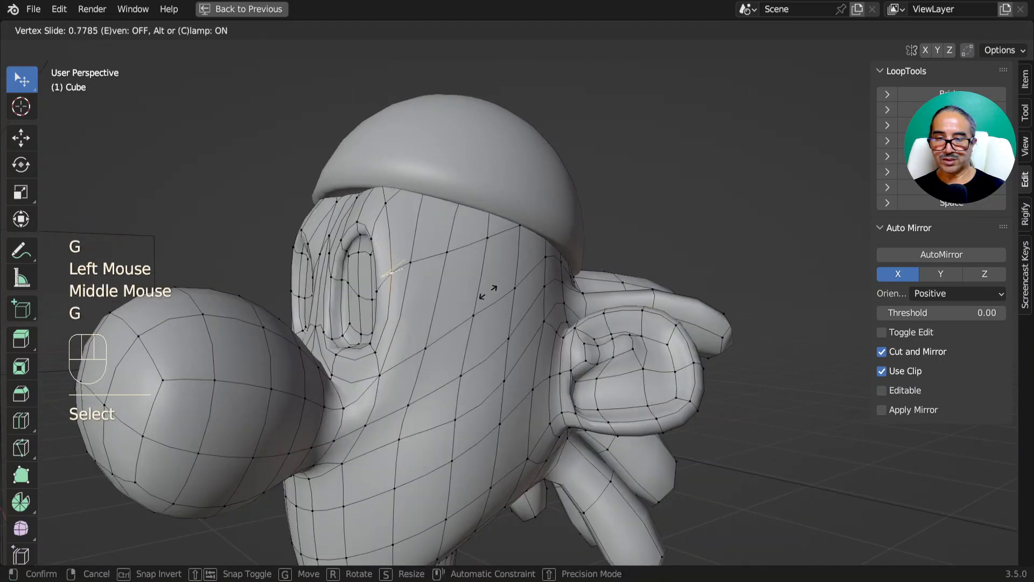
left_click(490, 290)
left_click(392, 212)
key("g")
key("g")
left_click(422, 224)
scroll(455, 329, "down", 2)
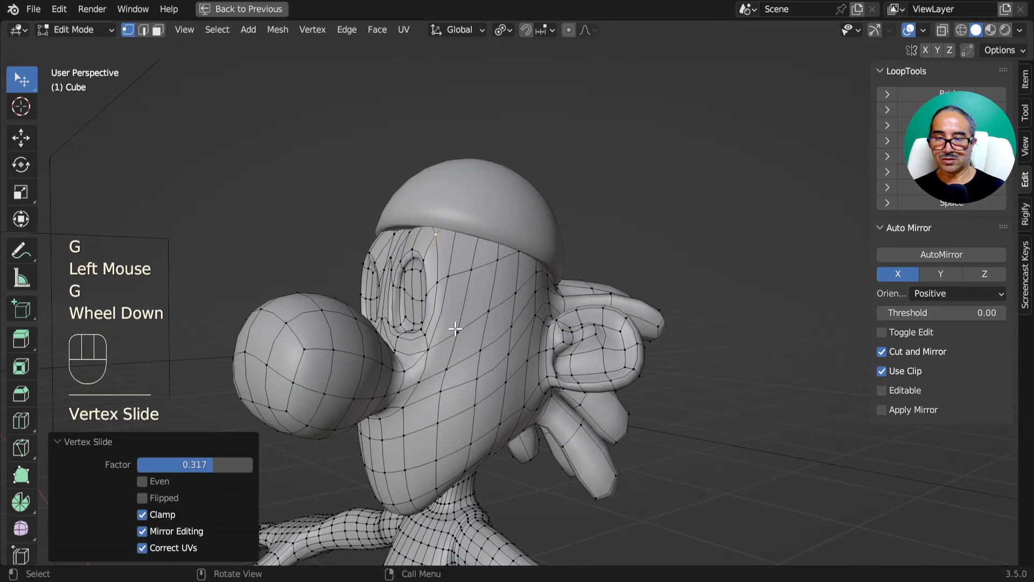
middle_click_drag(455, 328, 487, 353)
key("Tab")
scroll(561, 351, "down", 1)
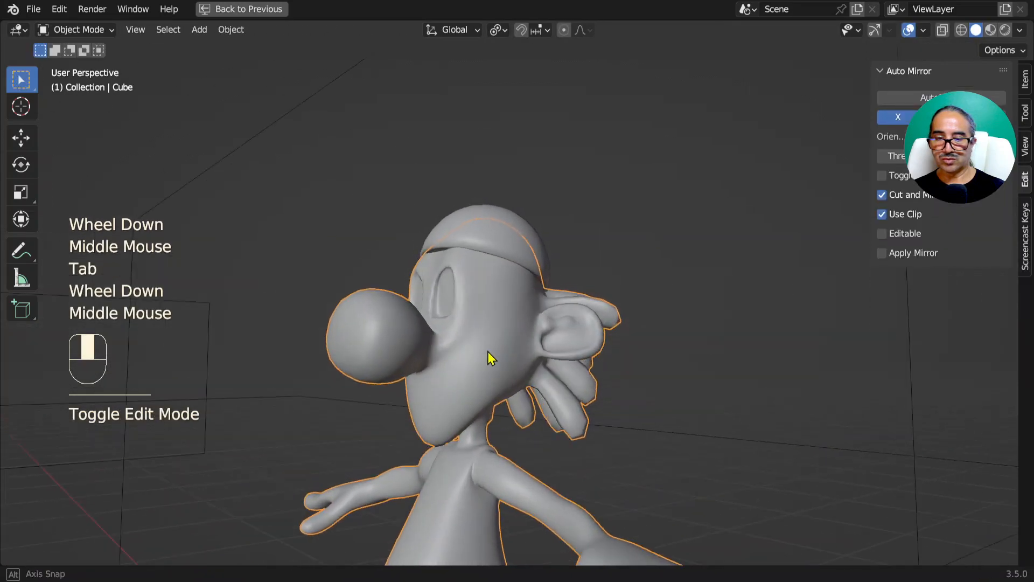
In face selection mode, extrude the cheek face beside the nose outward about 0.022 m as the base of the moustache.
scroll(487, 354, "up", 1)
key("Tab")
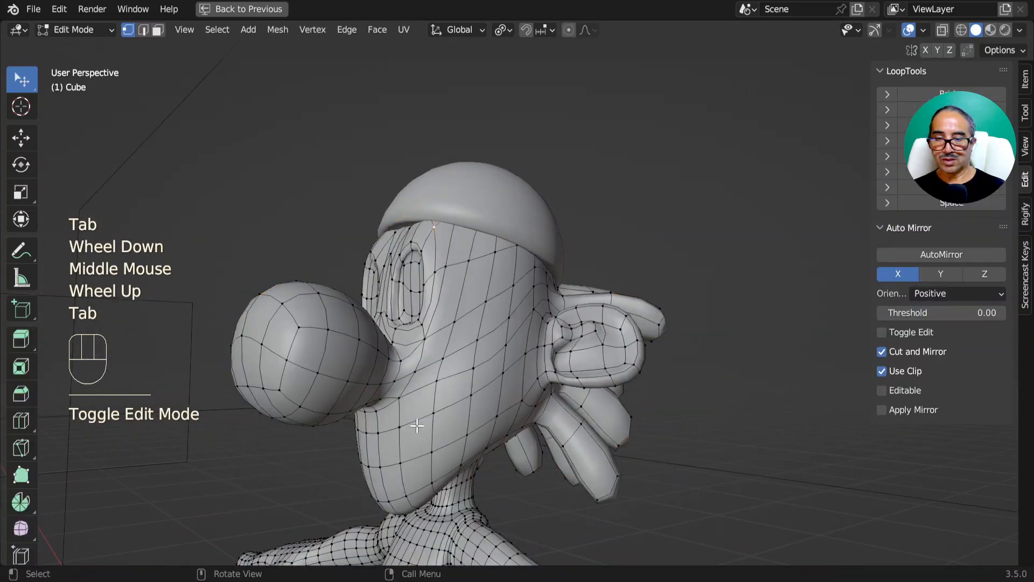
left_click(157, 31)
scroll(420, 402, "up", 1)
middle_click_drag(421, 401, 547, 341, "shift")
key("e")
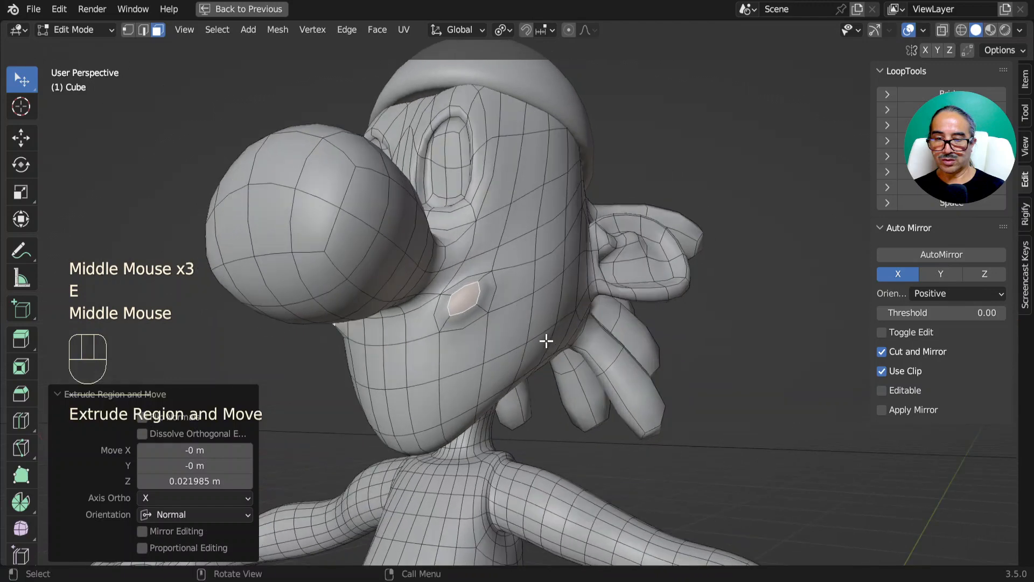
Scale the extruded moustache face up by about 2.37, then rotate and reposition it beside the nose.
key("s")
key("r")
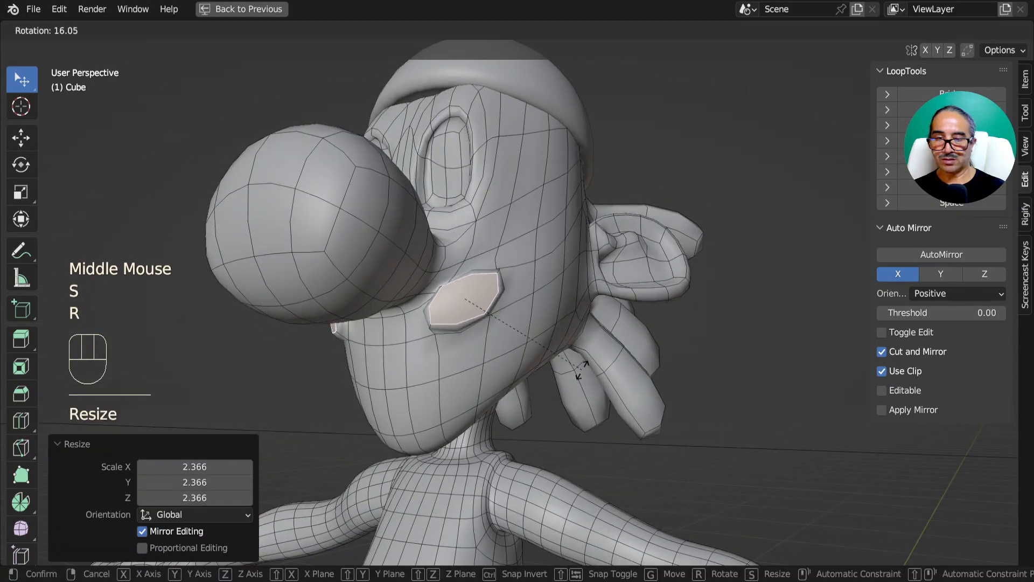
left_click(580, 373)
middle_click_drag(527, 377, 495, 329)
key("r")
left_click(453, 419)
key("g")
left_click(429, 406)
Extrude the lower face of the moustache block downward, shift it outward and scale it by about 0.47.
left_click(383, 302)
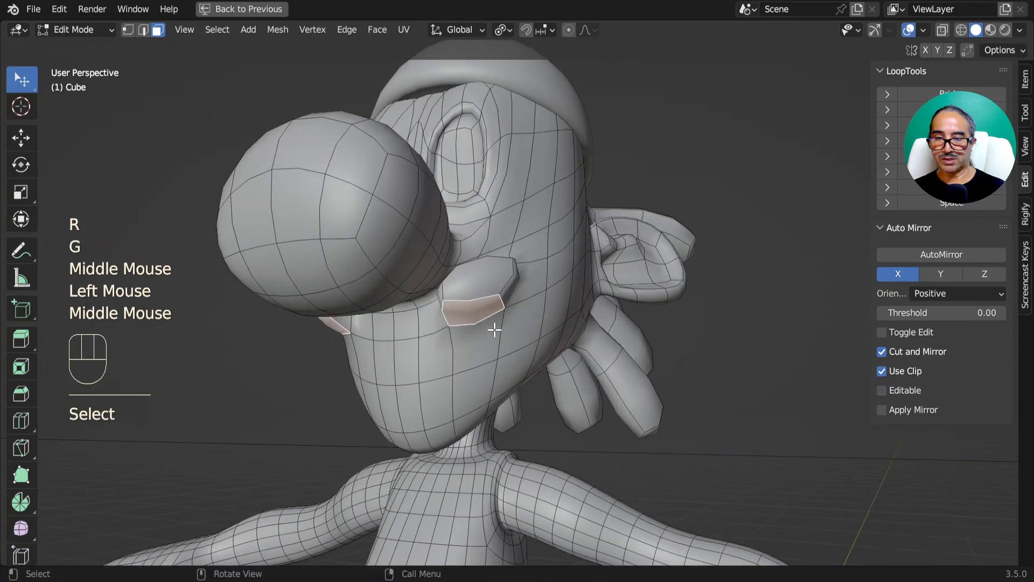
key("e")
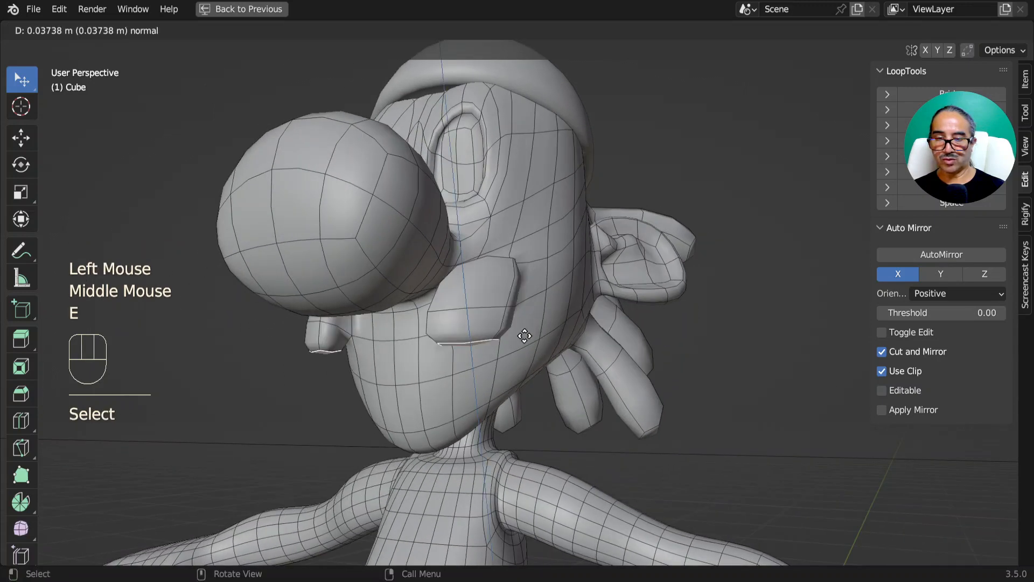
left_click(531, 369)
key("g")
left_click(560, 377)
key("s")
left_click(524, 383)
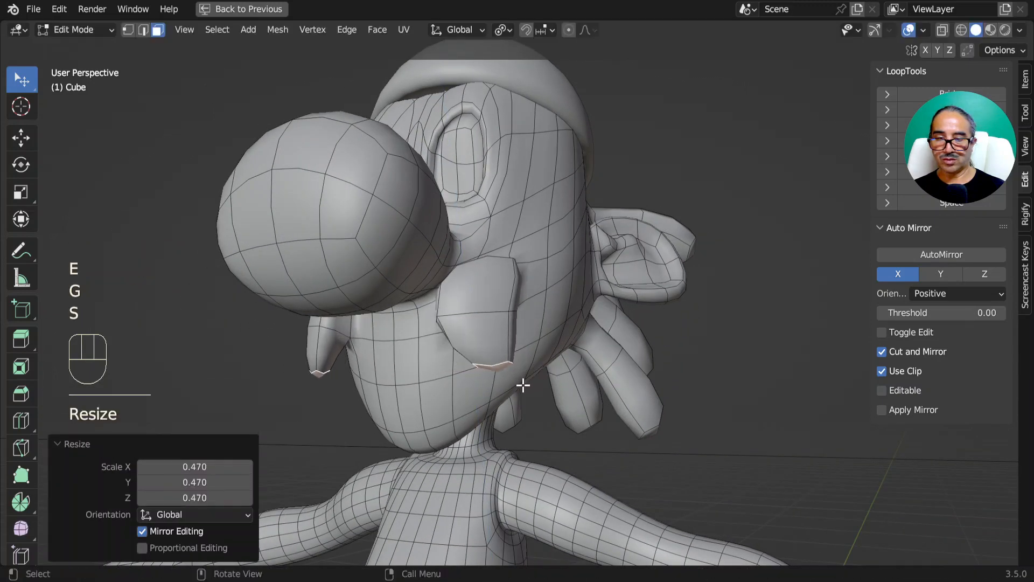
Move the moustache's lower end face in two adjustments so the strand follows the cheek, the last about 0.006 m in Y and -0.007 m in Z.
middle_click_drag(524, 382, 482, 314)
key("g")
left_click(478, 366)
middle_click_drag(478, 367, 342, 425)
key("g")
left_click(377, 447)
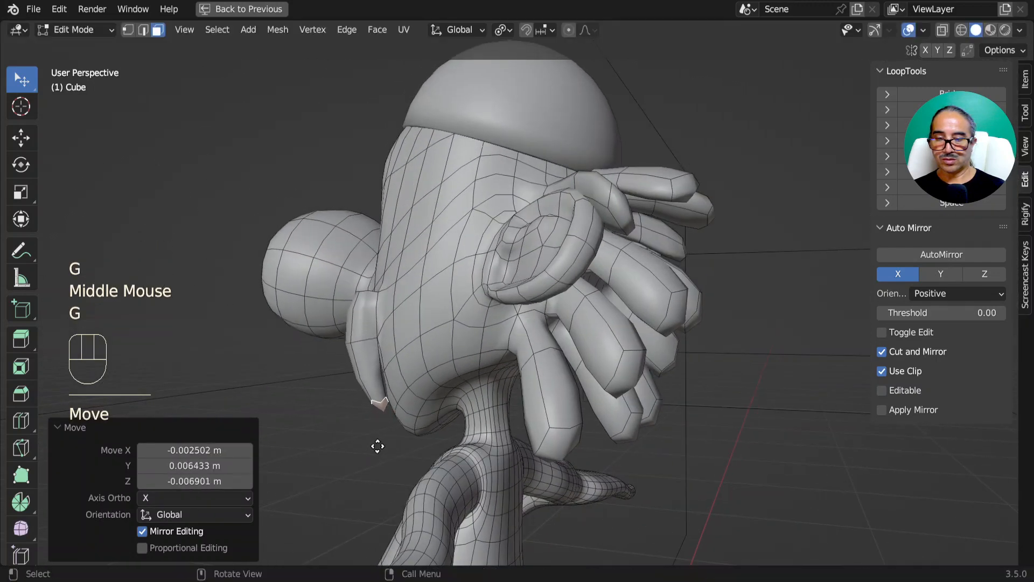
Extrude the moustache end face further, move it about 0.042 m in Y and 0.017 m in Z, and scale it down by 0.33 into a tip.
key("e")
left_click(423, 466)
key("g")
left_click(438, 457)
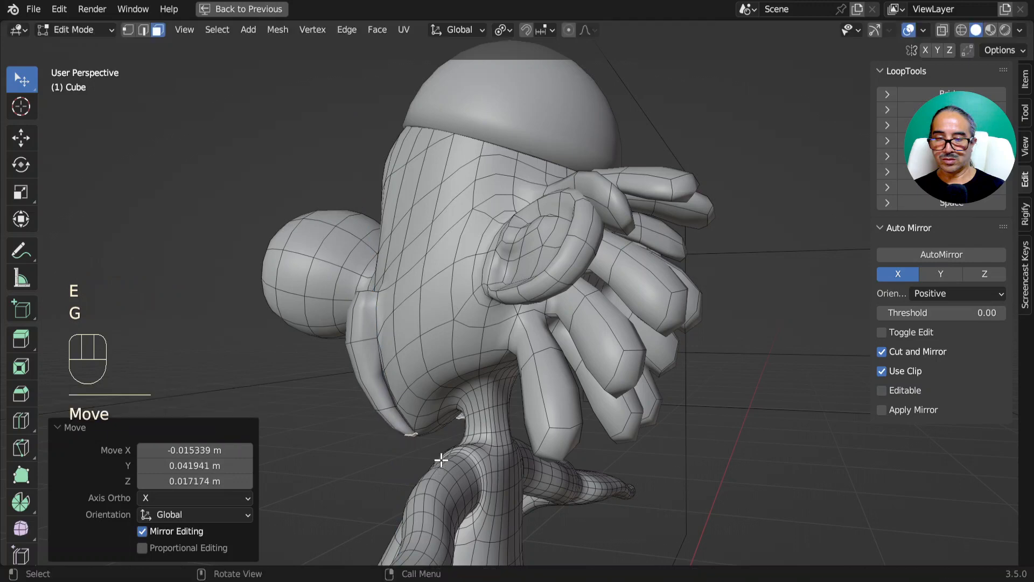
key("s")
left_click(438, 439)
middle_click_drag(437, 440, 610, 421)
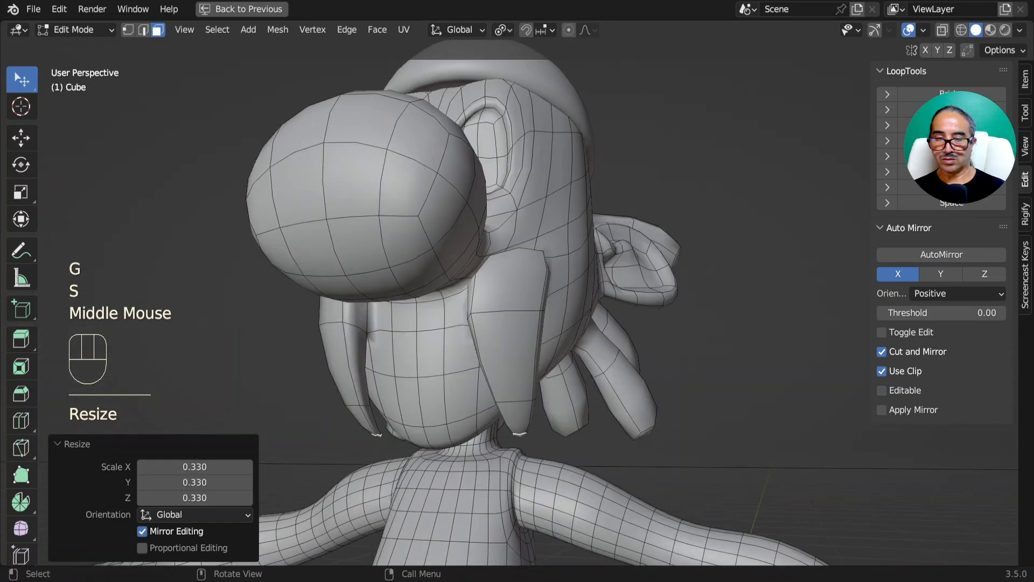
key("s")
left_click(566, 428)
Adjust the upper outer side face of the moustache by moving and freely rotating it, then shift it about 0.01 m in X and Y.
middle_click_drag(538, 353, 452, 302)
left_click(536, 293)
left_click(560, 292)
key("g")
left_click(547, 292)
left_click(453, 300)
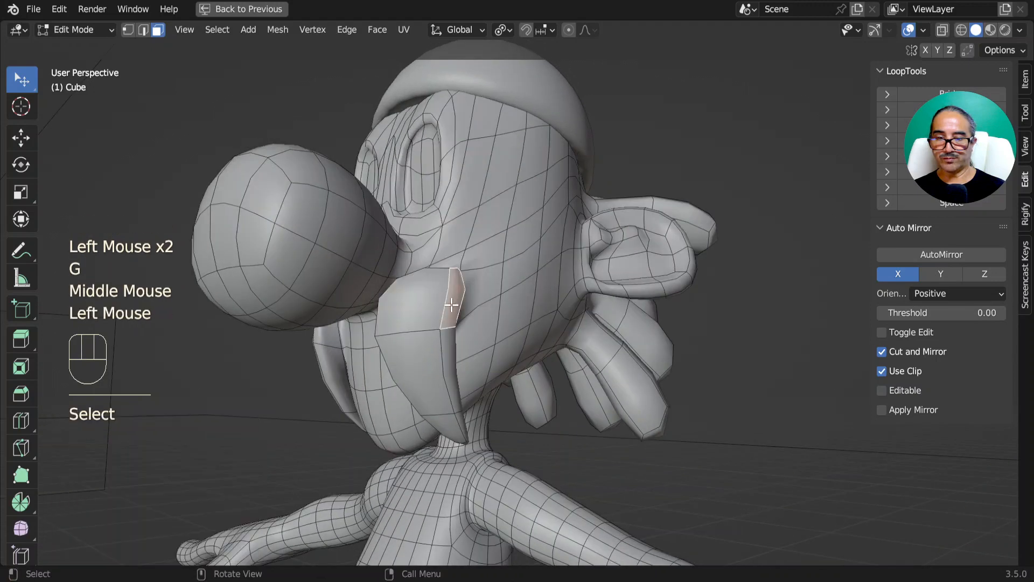
key("r")
key("r")
left_click(476, 305)
key("g")
left_click(479, 302)
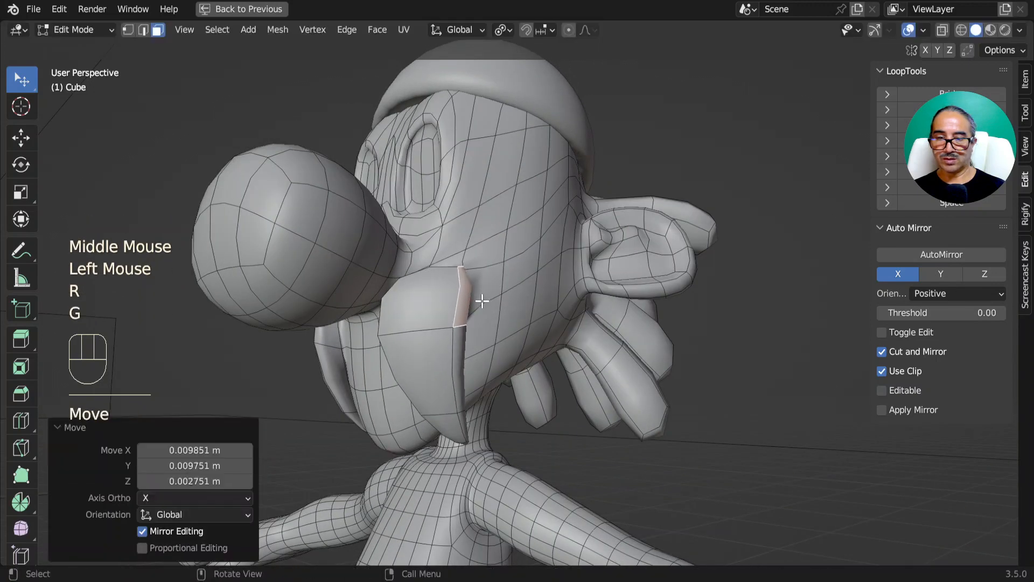
Examine the moustache from several angles with and without the mesh wireframe, then look at the torso.
scroll(480, 302, "down", 1)
middle_click_drag(480, 302, 550, 376)
left_click(465, 375)
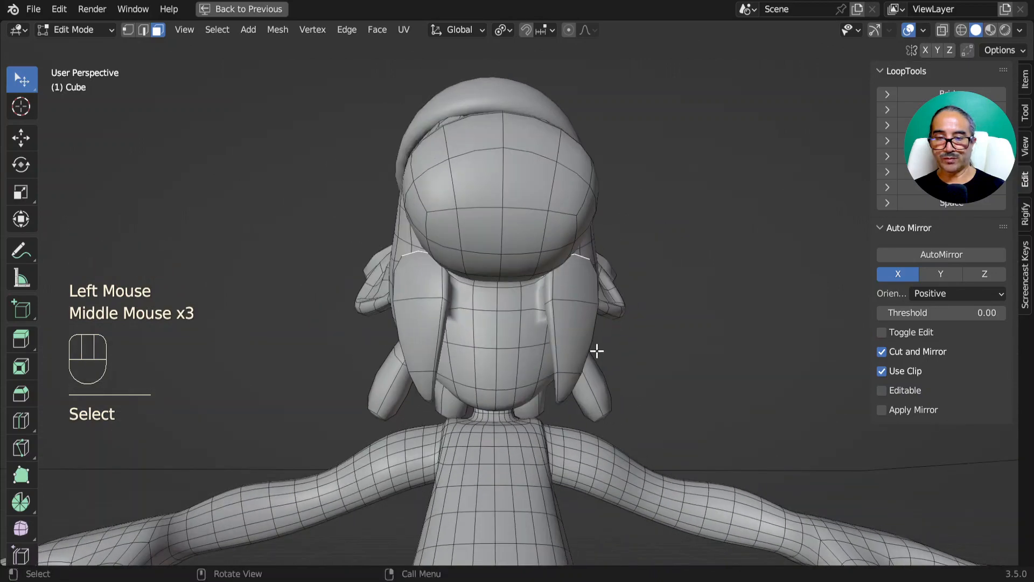
middle_click_drag(595, 351, 514, 397)
scroll(568, 379, "down", 1)
scroll(568, 380, "down", 1)
key("Tab")
scroll(515, 396, "up", 2)
key("Tab")
scroll(443, 406, "up", 2)
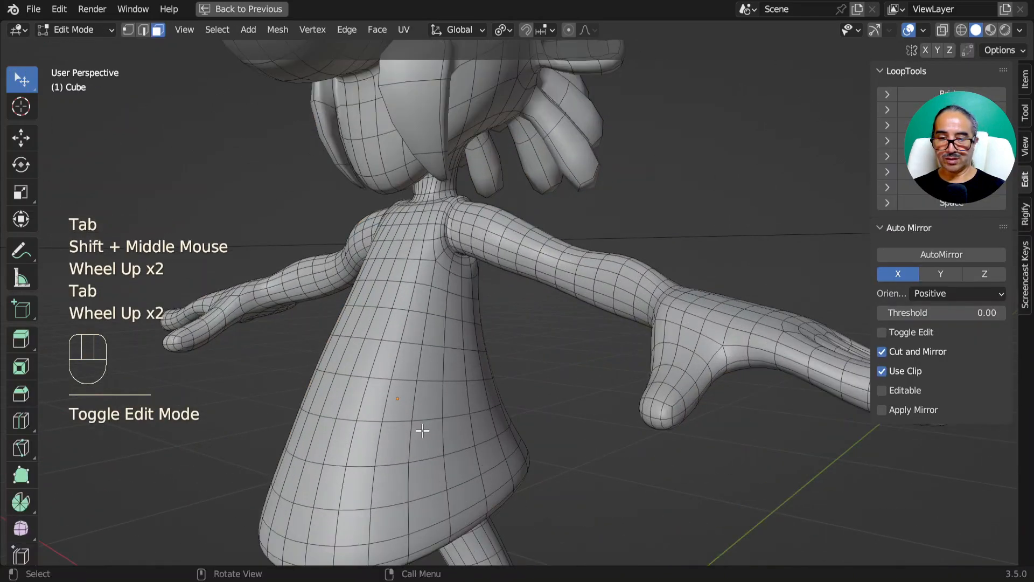
Slide the horizontal edge loop across the lower skirt of the tunic upward by a factor of about 0.99.
middle_click_drag(422, 430, 404, 461)
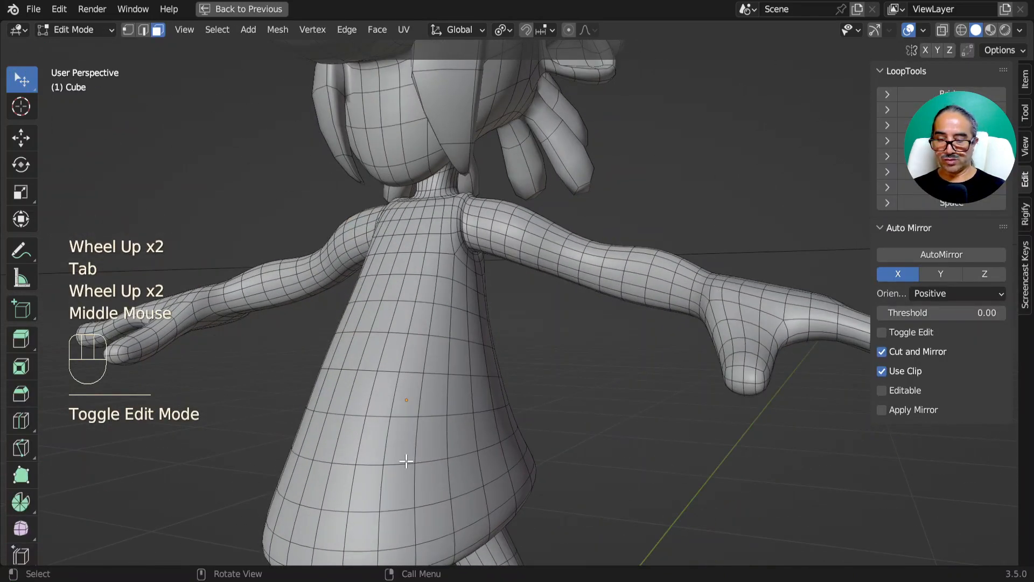
key("2")
left_click(407, 462, "alt")
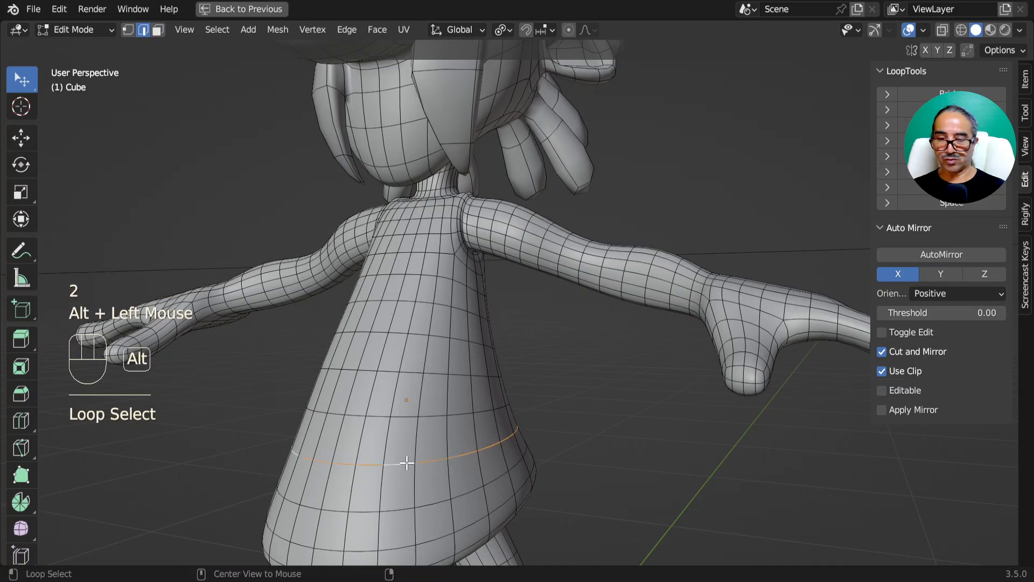
key("g")
key("g")
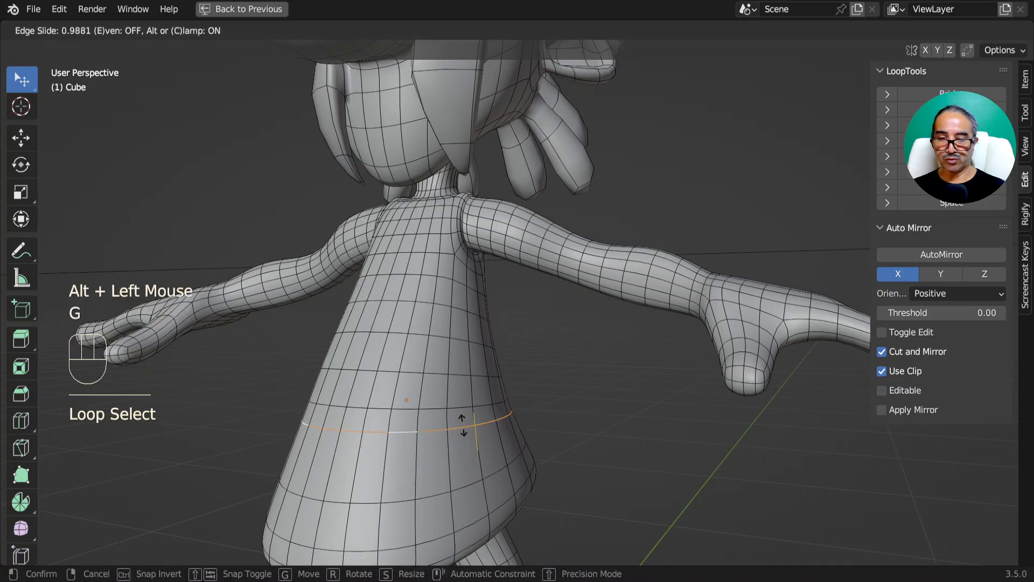
left_click(409, 409)
Slide the horizontal edge loop at the tunic's waist upward by a factor of 1.0.
left_click(406, 408, "shift")
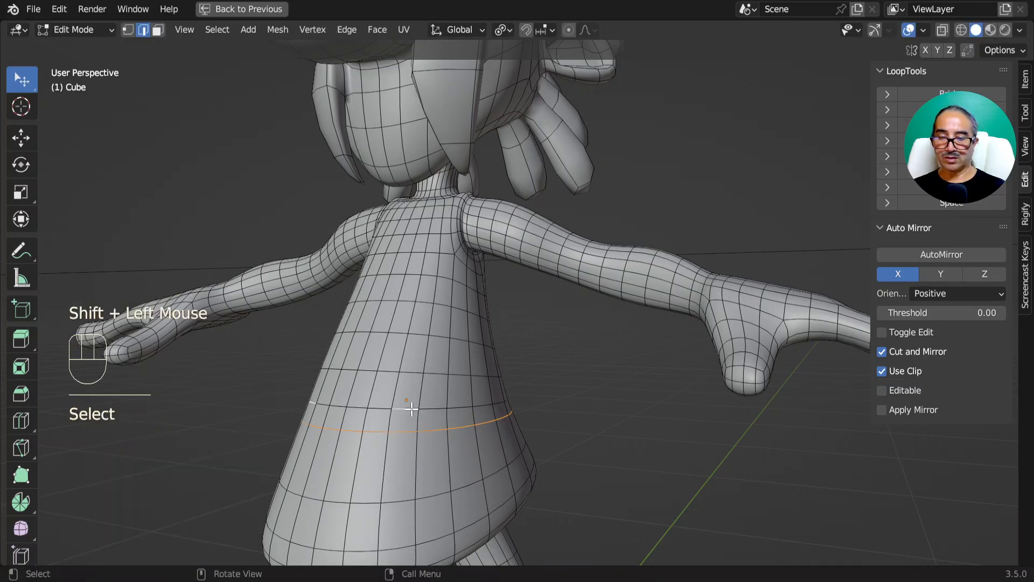
left_click(412, 409, "alt")
key("KP_3")
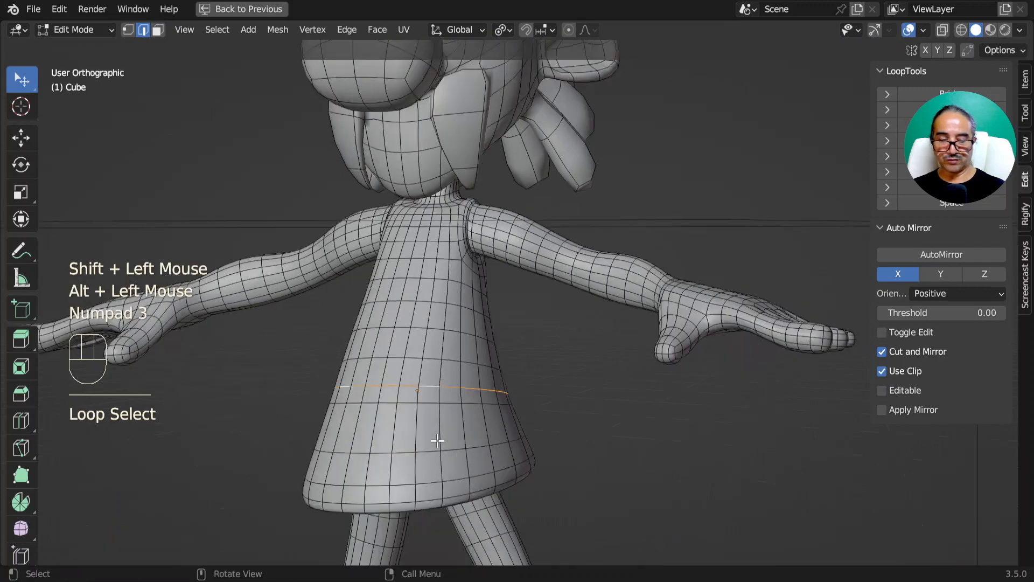
key("g")
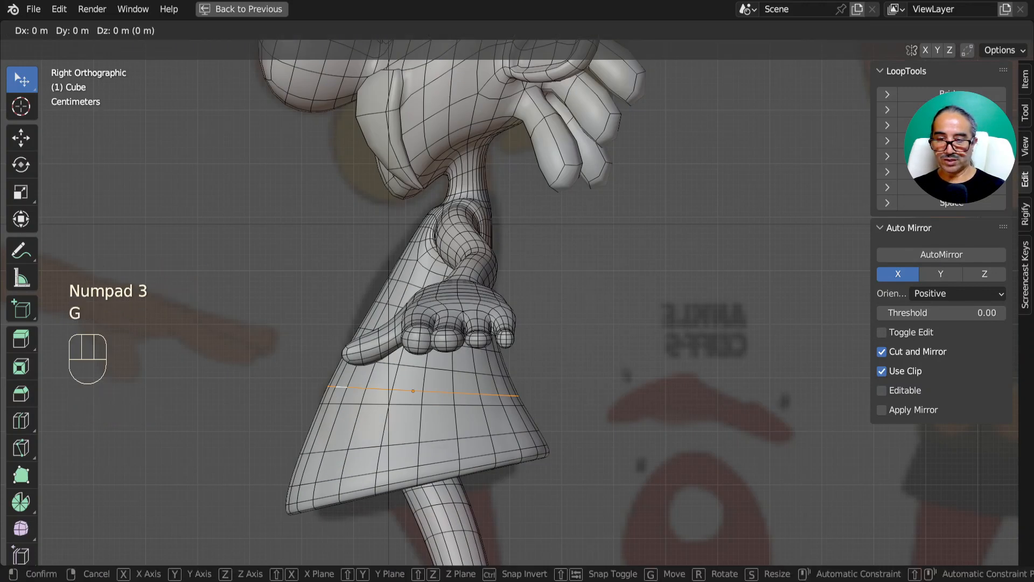
key("g")
left_click(358, 391)
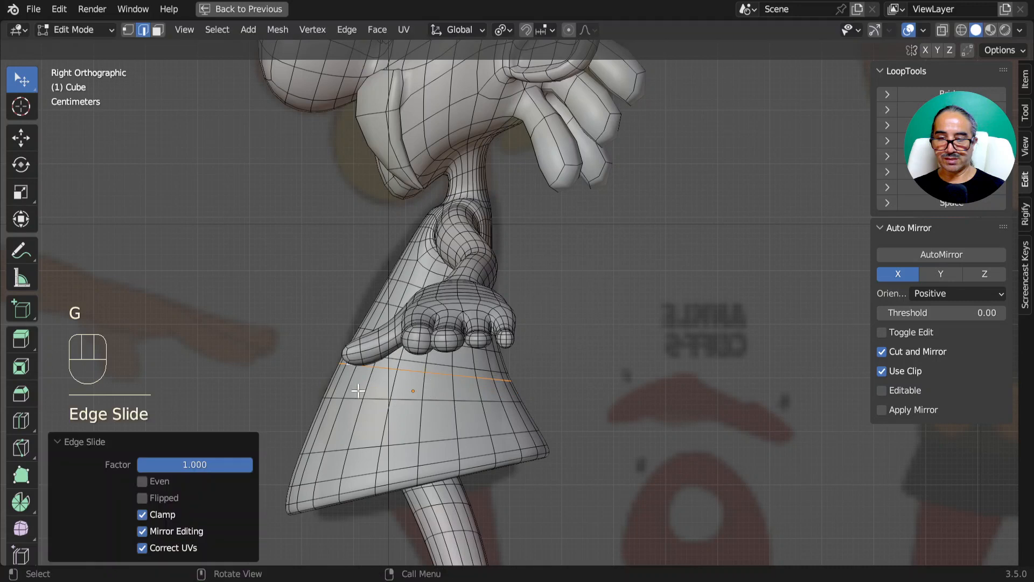
Slide the next edge loop below the waist down by 0.736, and the skirt loop beneath it up by 1.0.
left_click(350, 399, "alt")
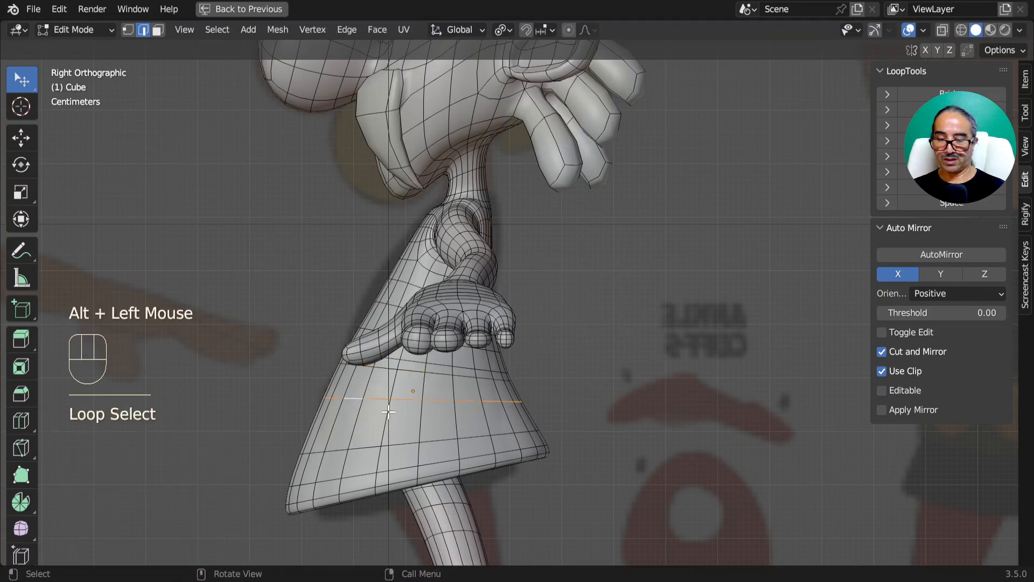
key("g")
key("g")
left_click(387, 443)
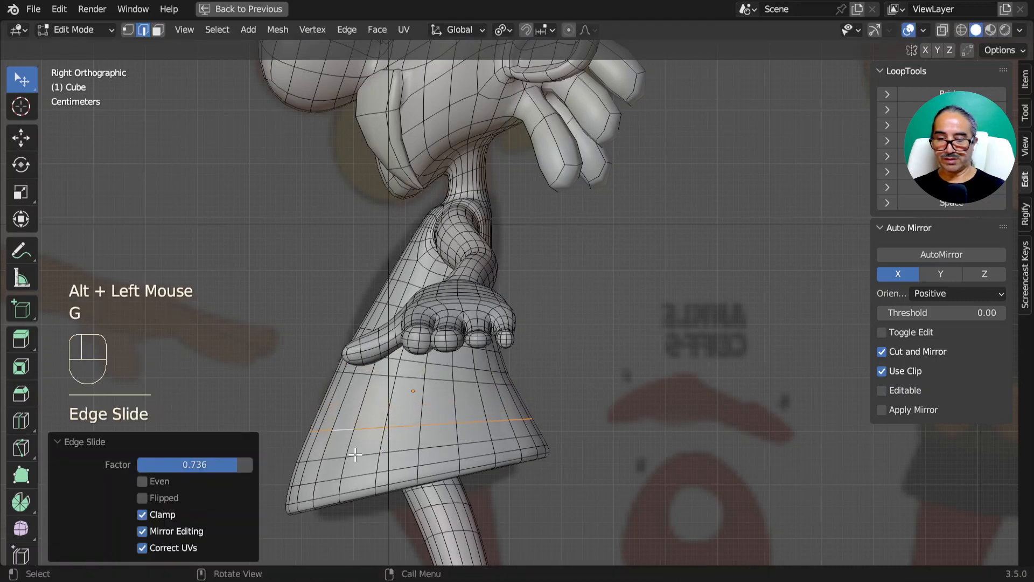
left_click(378, 454, "alt")
key("g")
key("g")
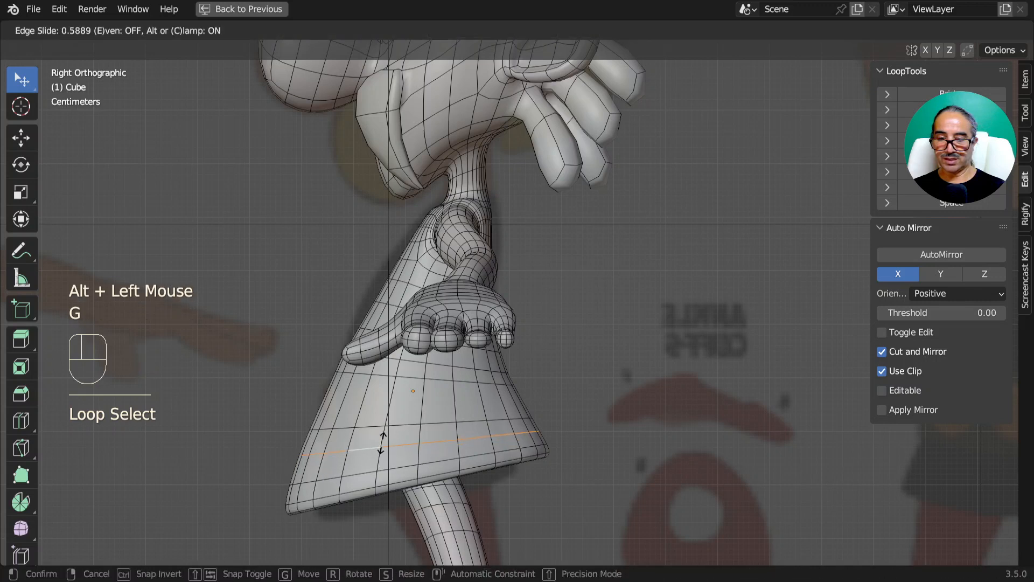
left_click(376, 416)
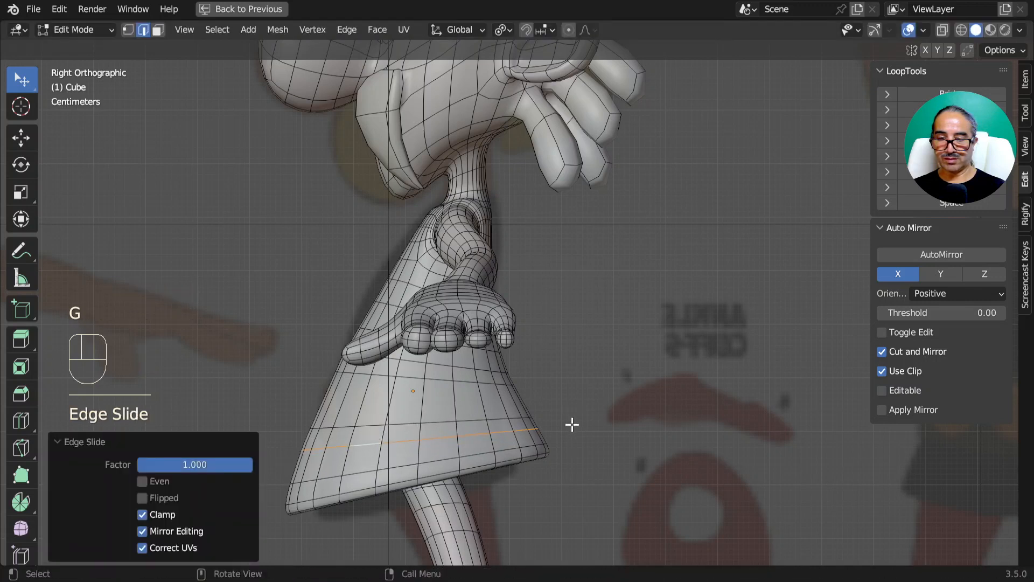
Shrink the lower skirt loop, move it about -0.006 m in Y and 0.011 m in Z, and scale it again by 0.979.
key("s")
left_click(554, 426)
key("g")
left_click(546, 421)
key("s")
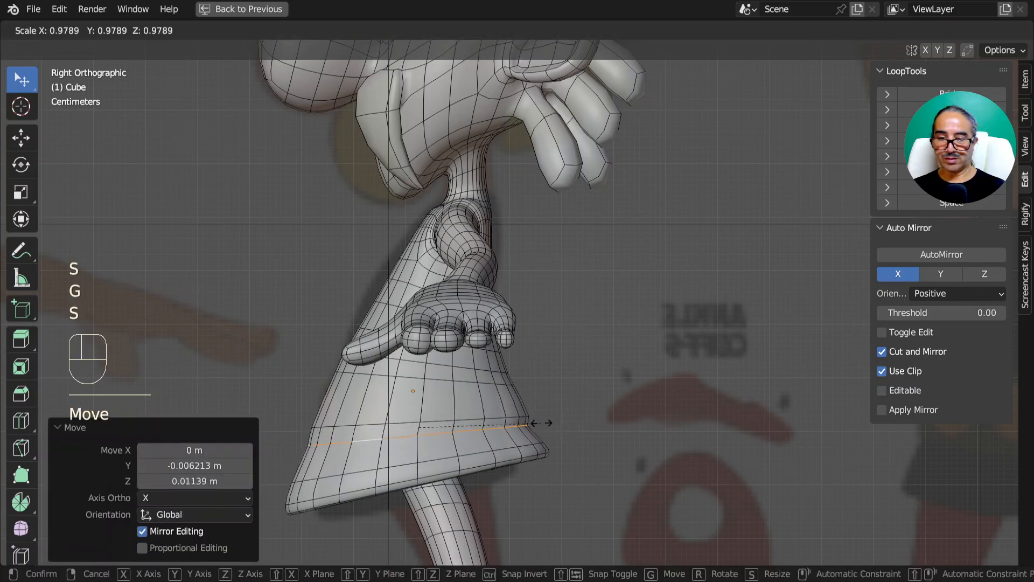
left_click(541, 423)
Scale down the waist edge loop and move it about -0.006 m in Y and -0.031 m in Z.
left_click(464, 369, "alt")
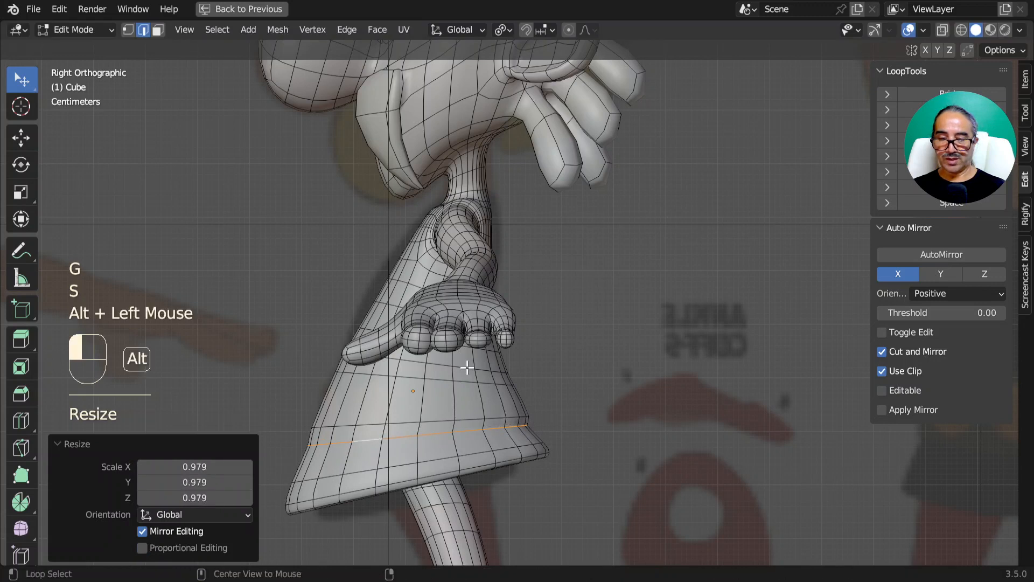
key("s")
left_click(563, 385)
key("g")
left_click(561, 405)
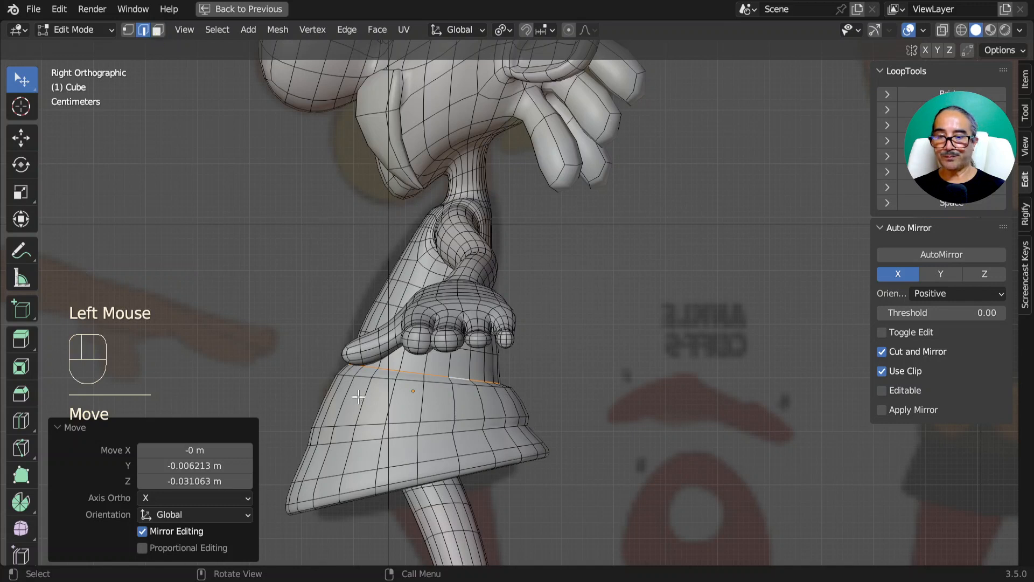
Select the face ring between the waist and skirt creases, scale it down and move it about -0.012 m in Y.
left_click(327, 401, "alt")
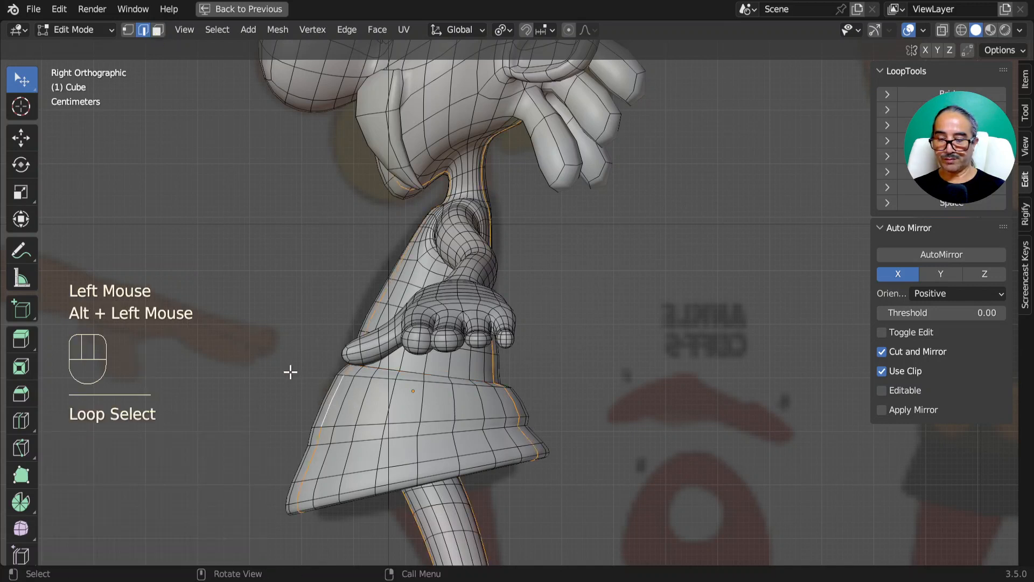
key("3")
left_click(346, 403, "alt")
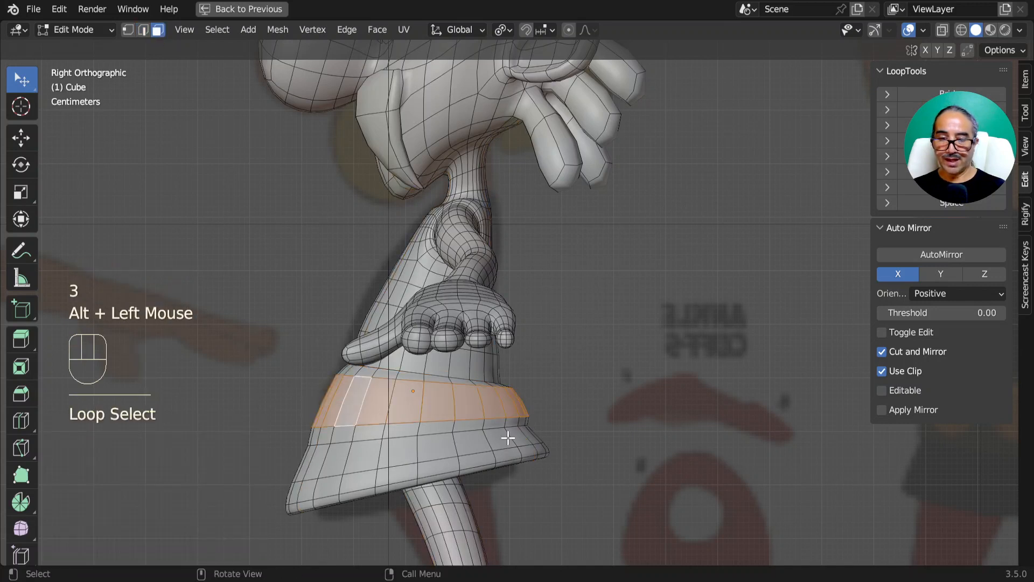
key("s")
left_click(569, 422)
key("g")
left_click(567, 421)
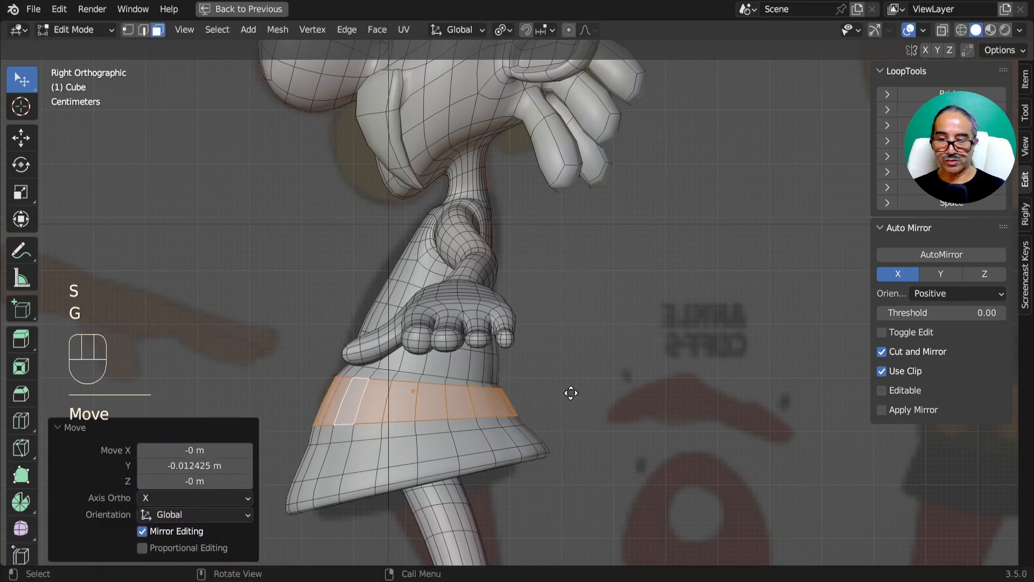
Extrude the waist face ring into a belt, fatten it by about 0.0104 m and scale it by 0.752 in Z.
key("e")
key("alt+s")
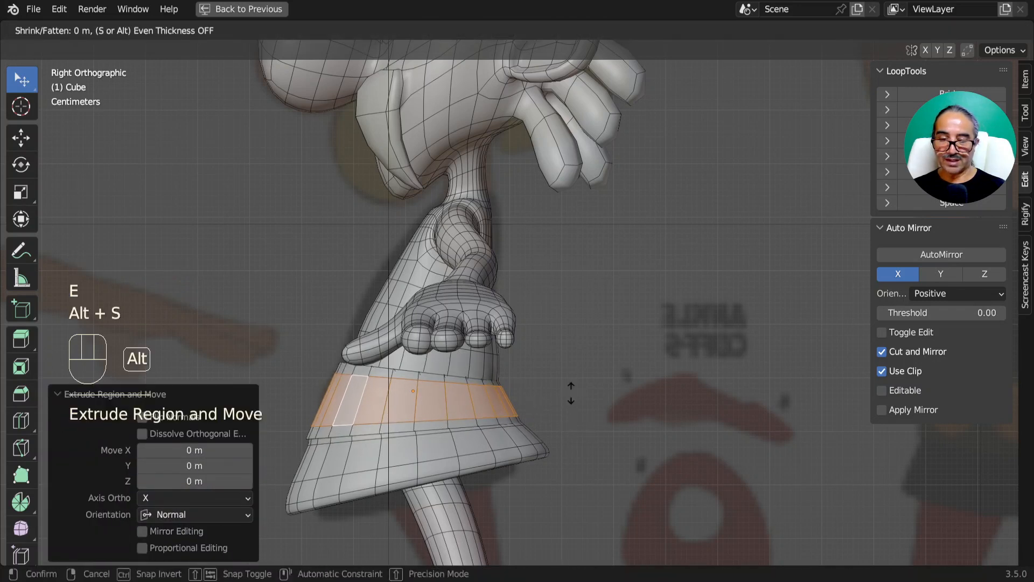
left_click(568, 390)
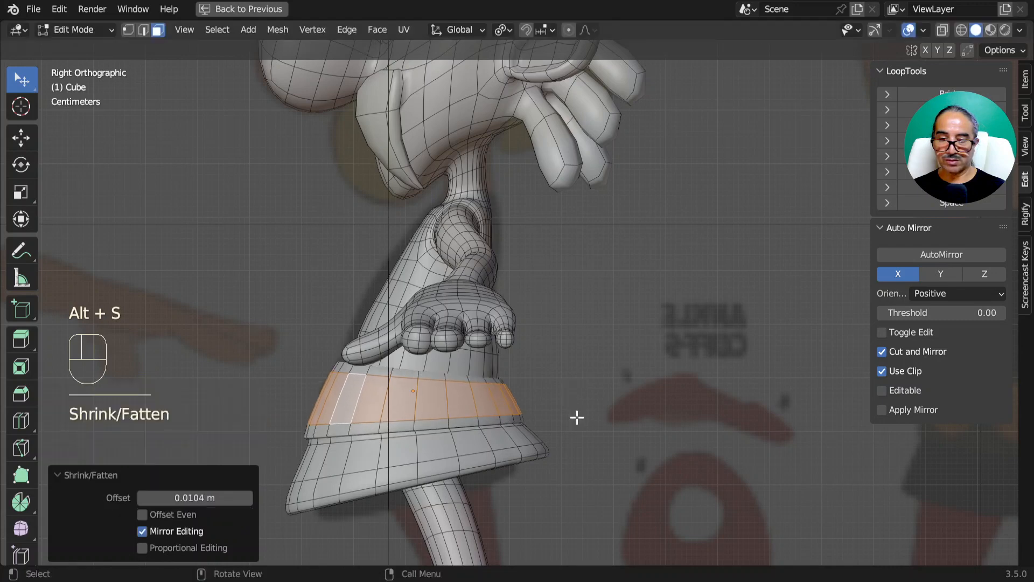
key("s")
key("z")
left_click(489, 438)
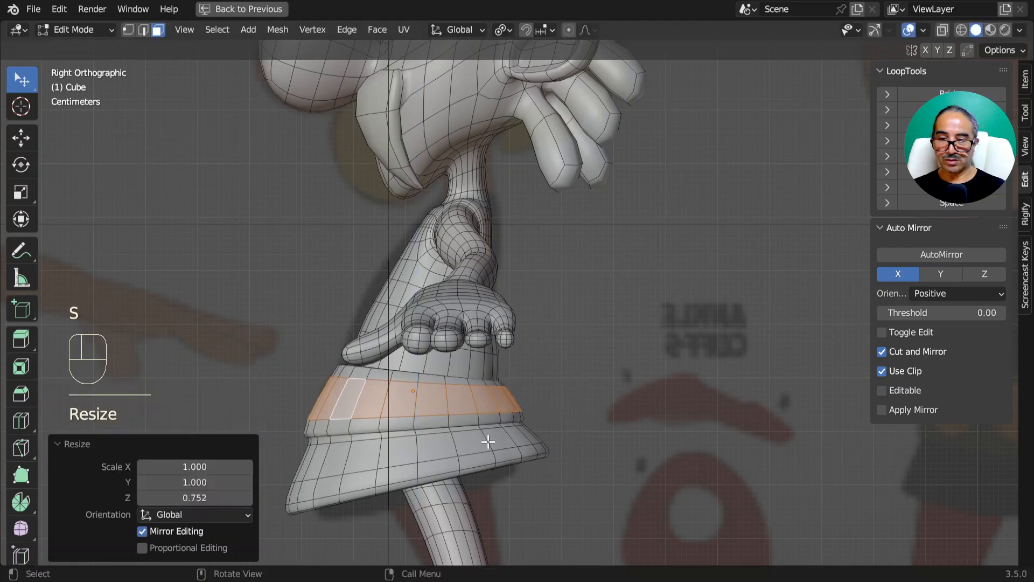
Scale the top face ring of the legs by about 1.26 using smooth proportional editing with a size of about 0.11.
middle_click_drag(490, 438, 486, 348)
scroll(522, 454, "down", 2)
key("Tab")
scroll(452, 468, "down", 1)
key("Tab")
scroll(503, 385, "up", 2)
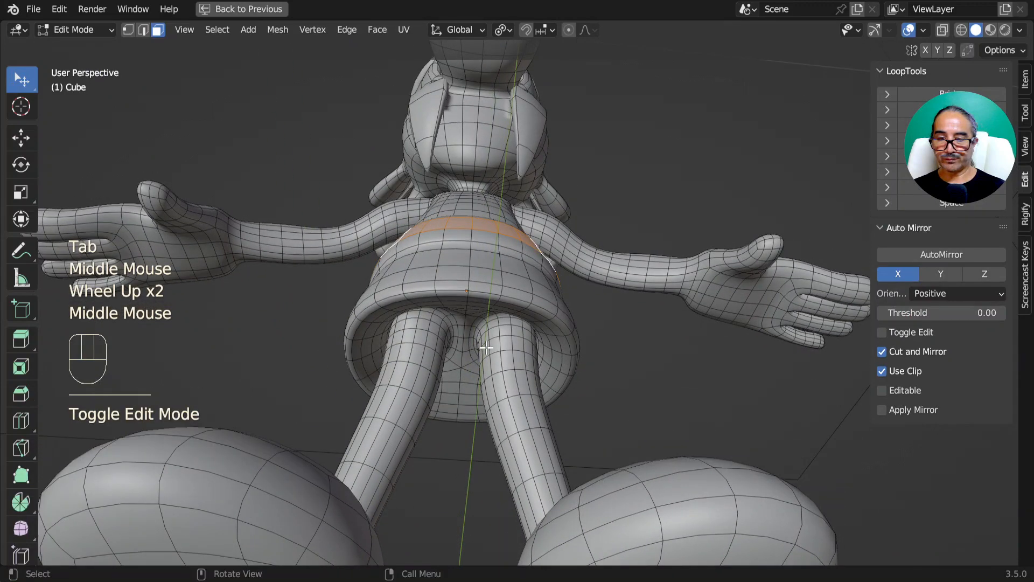
left_click(490, 339, "alt")
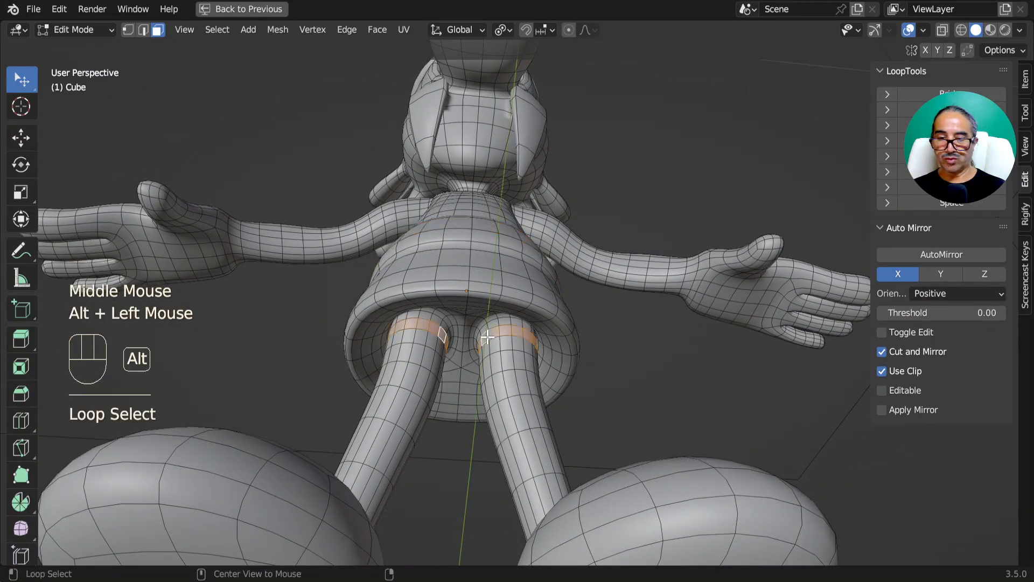
middle_click_drag(490, 338, 517, 377)
key("s")
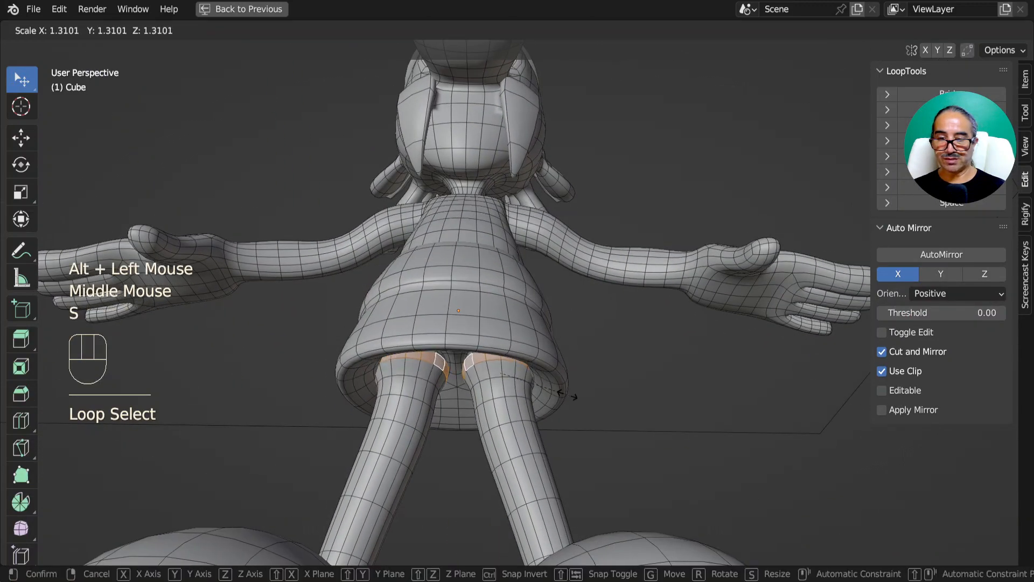
left_click(557, 392)
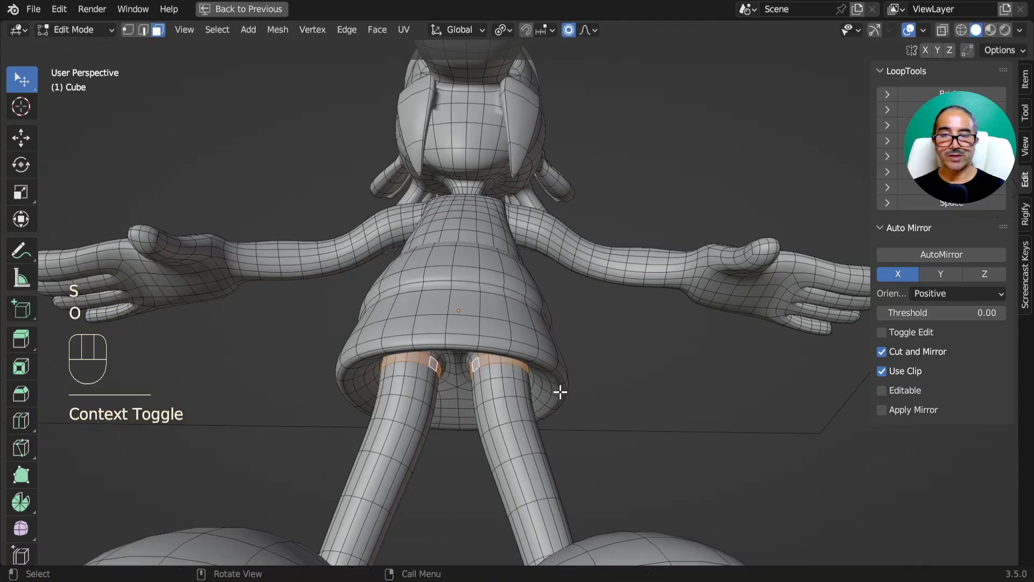
key("s")
scroll(575, 397, "up", 3)
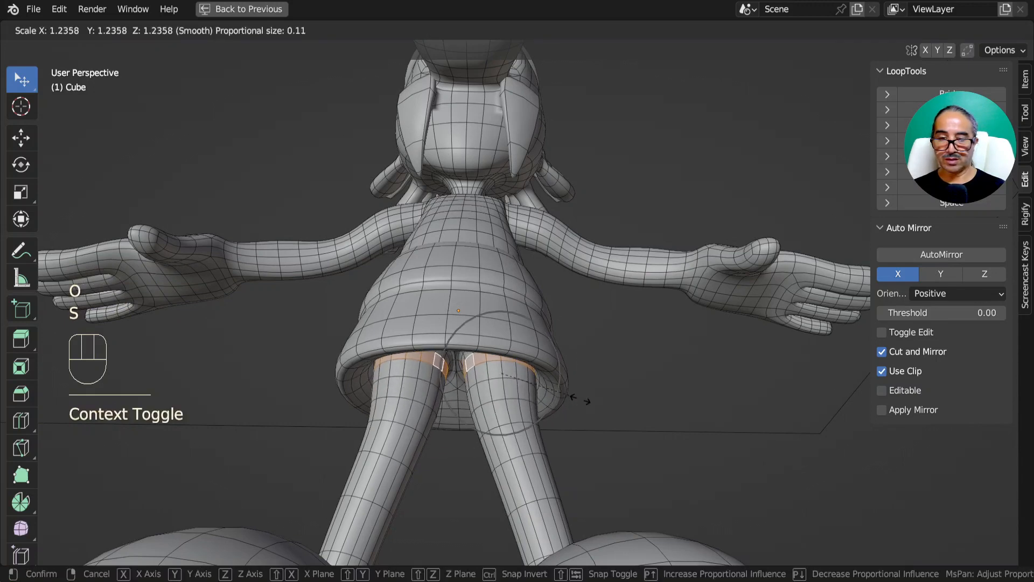
left_click(578, 399)
Rotate the top leg rings by about -17.1° in view, with a second small rotation to refine the hip angle.
middle_click_drag(578, 399, 600, 418)
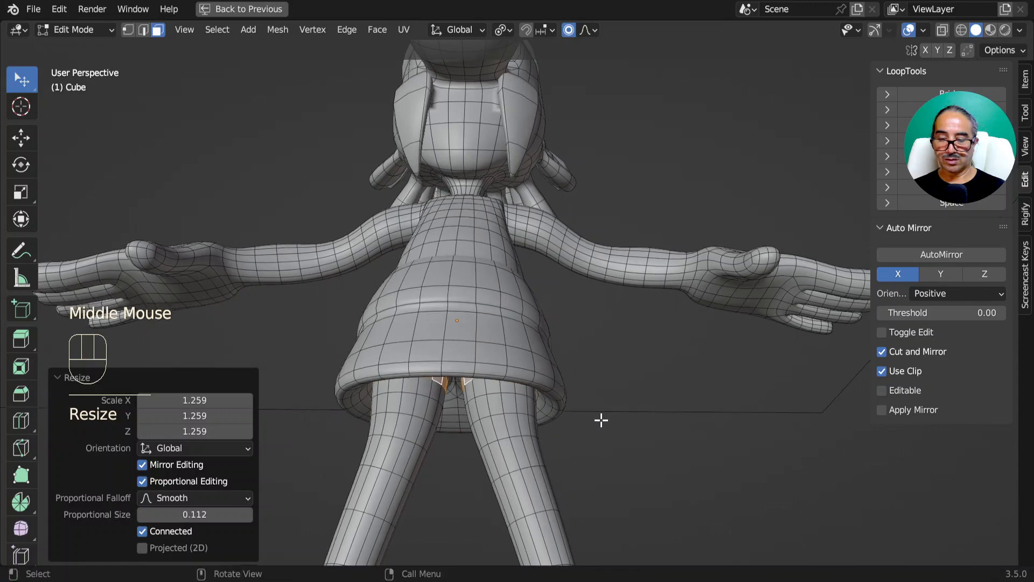
key("r")
left_click(611, 386)
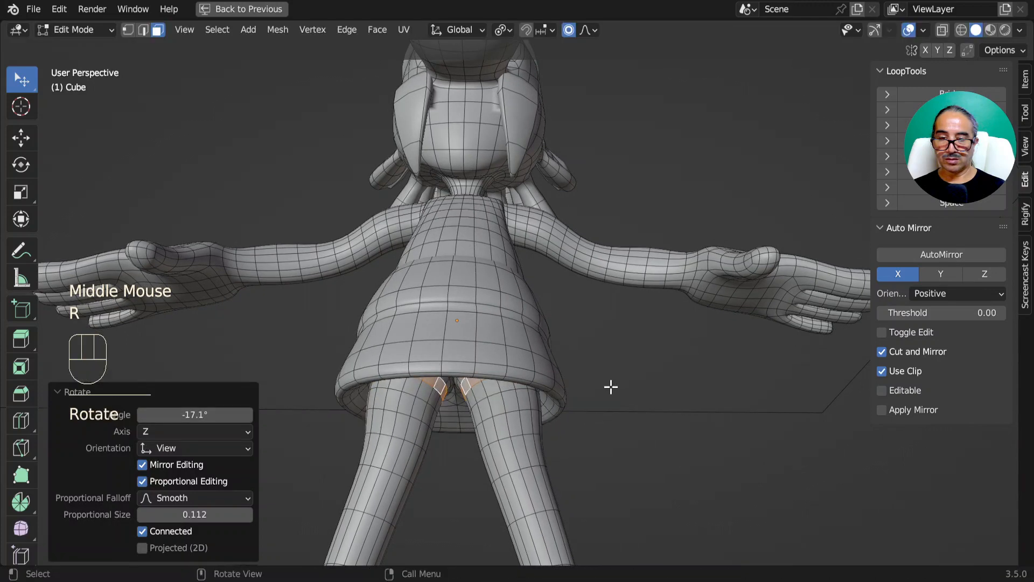
key("r")
left_click(593, 409)
Examine the body without the mesh wireframe, then look closely at the face.
middle_click_drag(593, 409, 554, 496)
scroll(462, 440, "down", 2)
key("Tab")
scroll(406, 450, "down", 1)
scroll(492, 249, "up", 1)
middle_click_drag(491, 249, 538, 423, "shift")
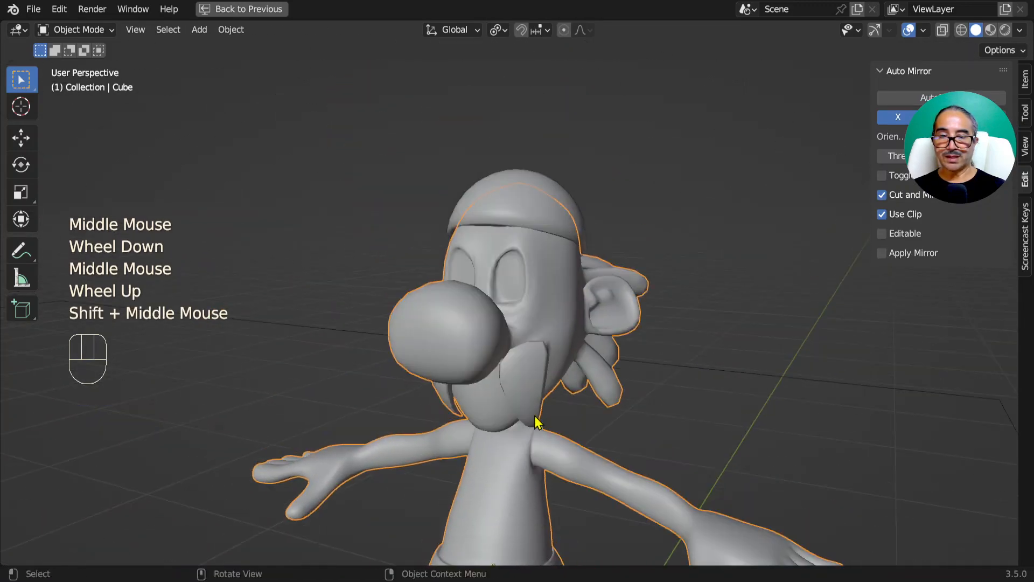
scroll(511, 264, "up", 2)
Duplicate the lower inner face of the eye surface, offset about -0.004 m in X, -0.005 m in Y and -0.001 m in Z.
left_click(510, 263)
key("Tab")
left_click(493, 272)
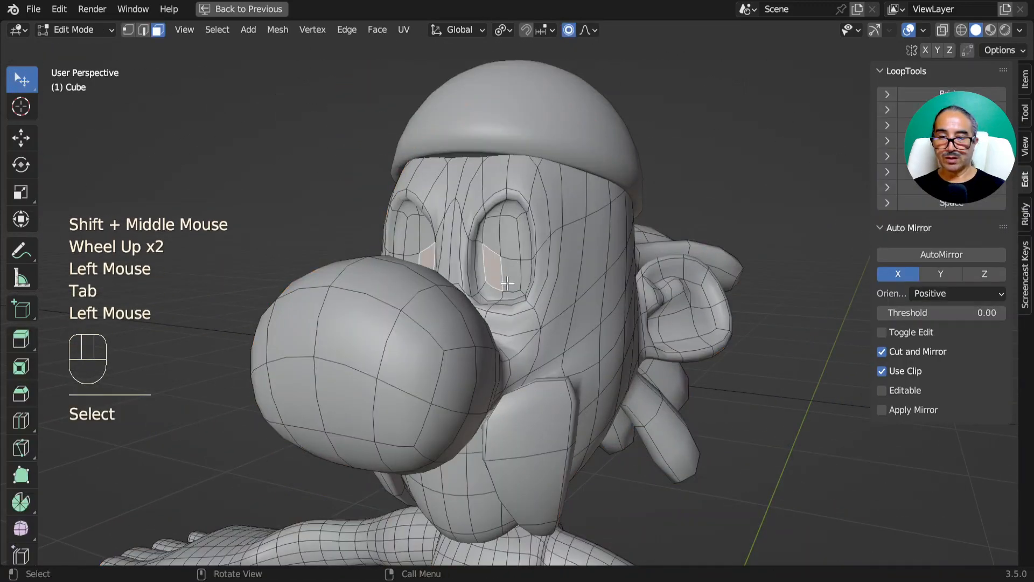
left_click(504, 279, "shift")
left_click(505, 280)
middle_click_drag(505, 280, 529, 310)
scroll(515, 311, "up", 2)
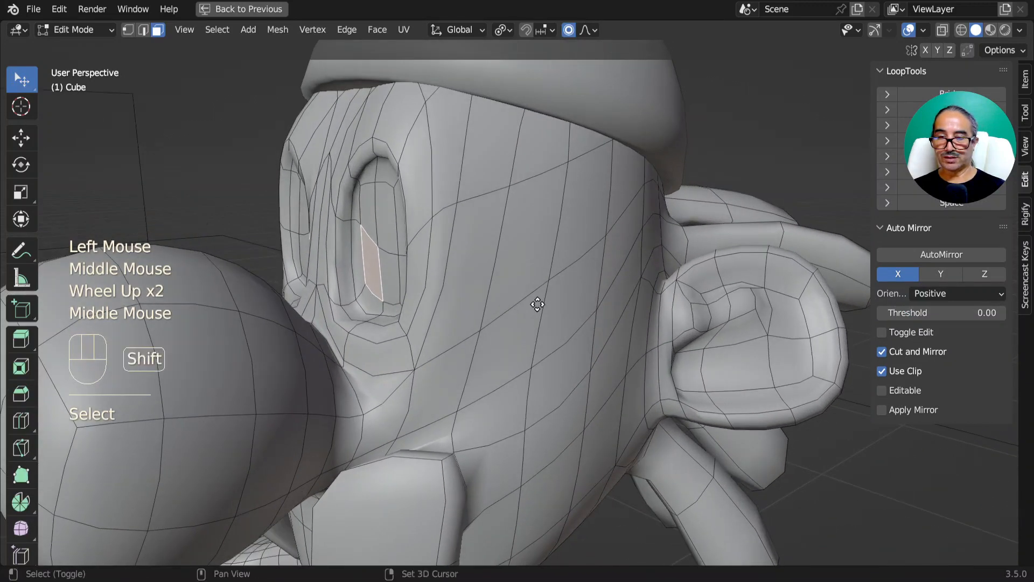
key("shift+d")
left_click(528, 305)
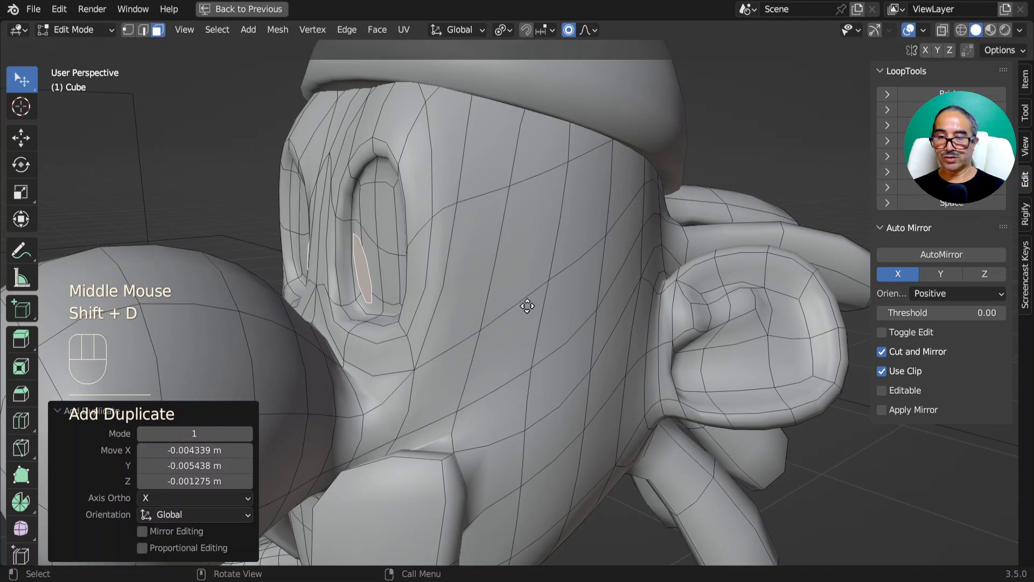
Extrude the duplicated eye face about 0.022 m along its normal and select the whole linked piece.
key("e")
left_click(503, 307)
middle_click_drag(503, 307, 567, 301)
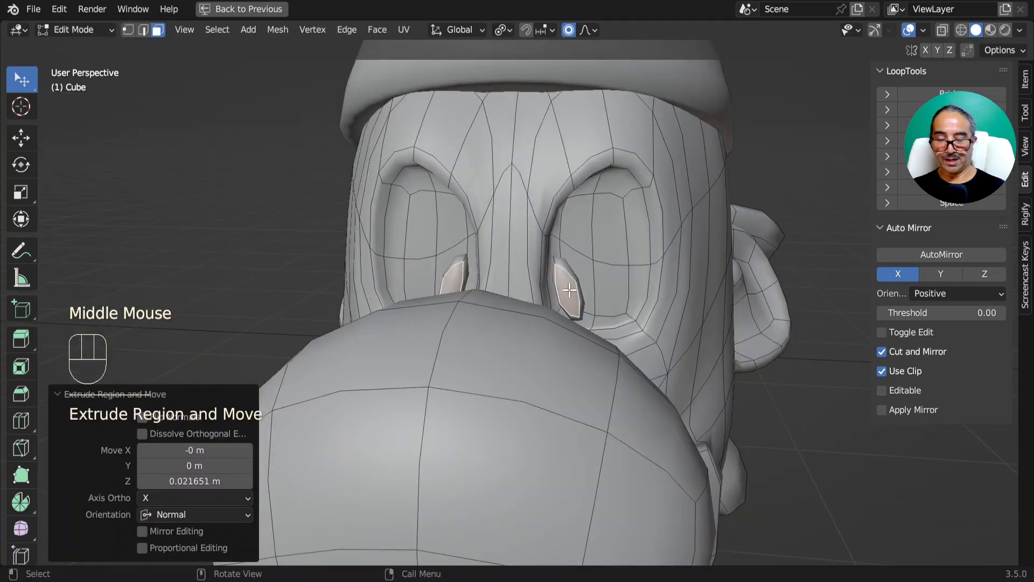
key("l")
key("s")
key("x")
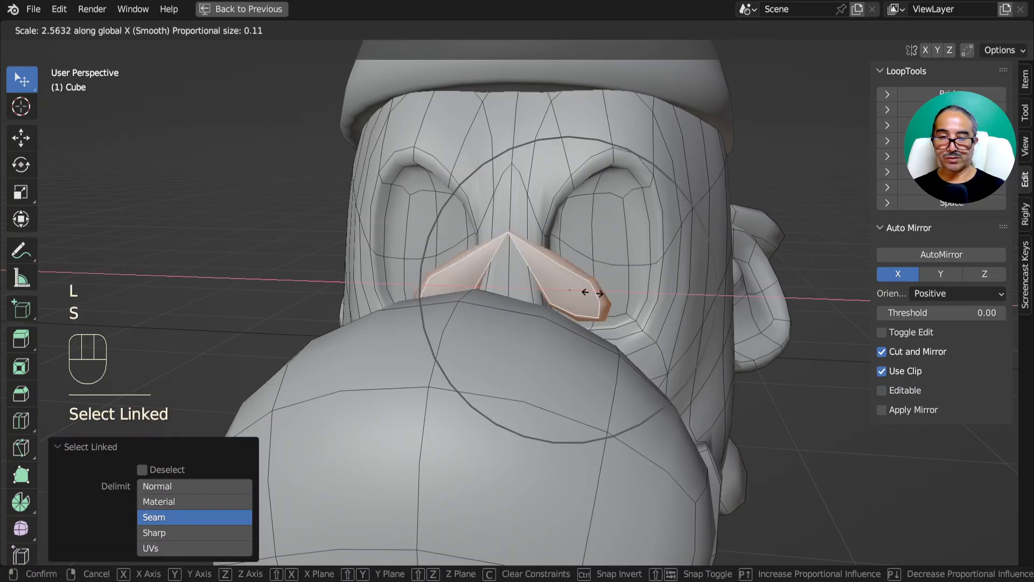
right_click(592, 292)
Turn off proportional editing, then widen the pupil piece along X by factors of about 1.08 and 1.51, with a slight rotation between.
key("o")
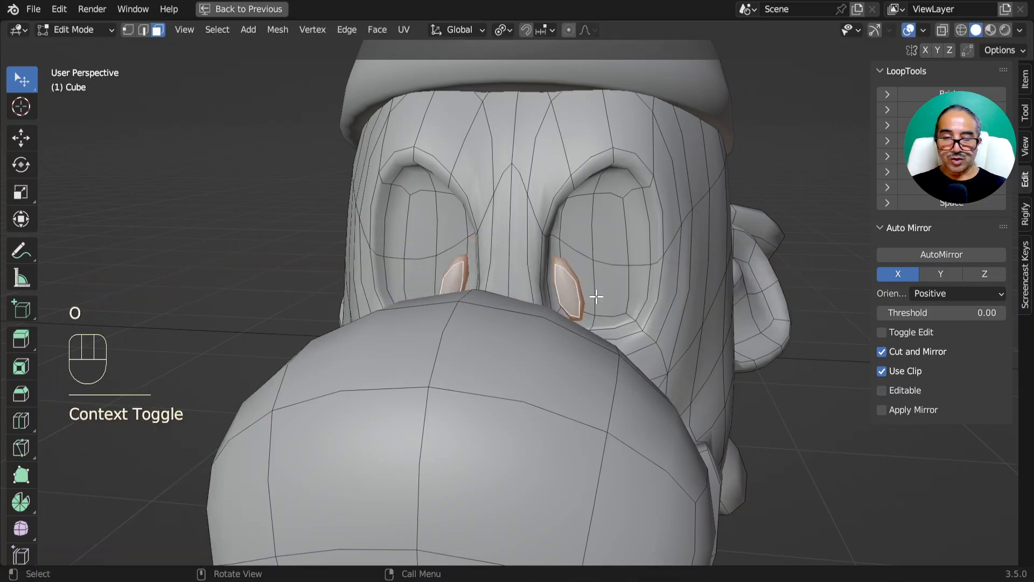
key("s")
left_click(604, 286)
key("r")
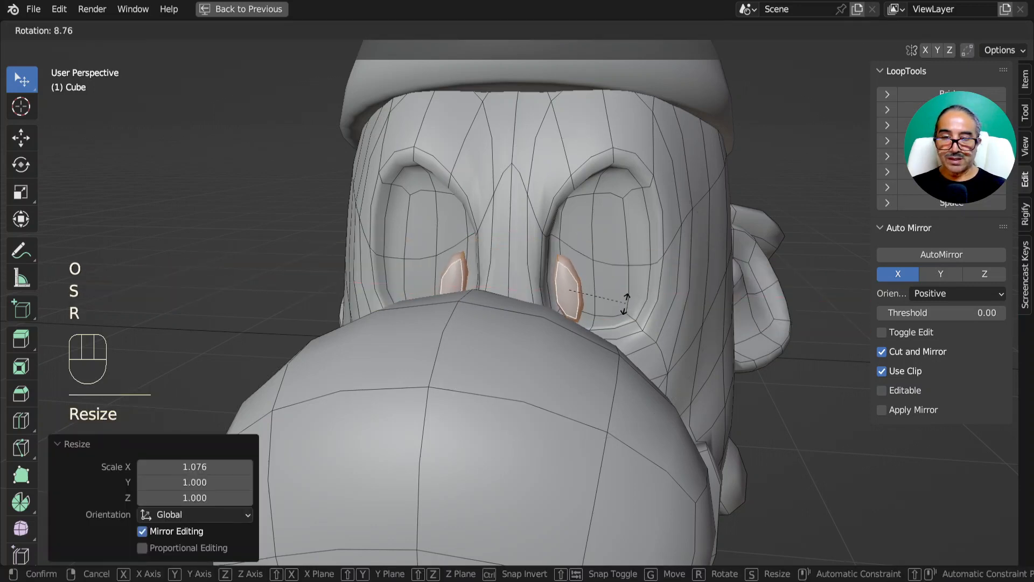
left_click(619, 310)
key("s")
key("x")
left_click(637, 308)
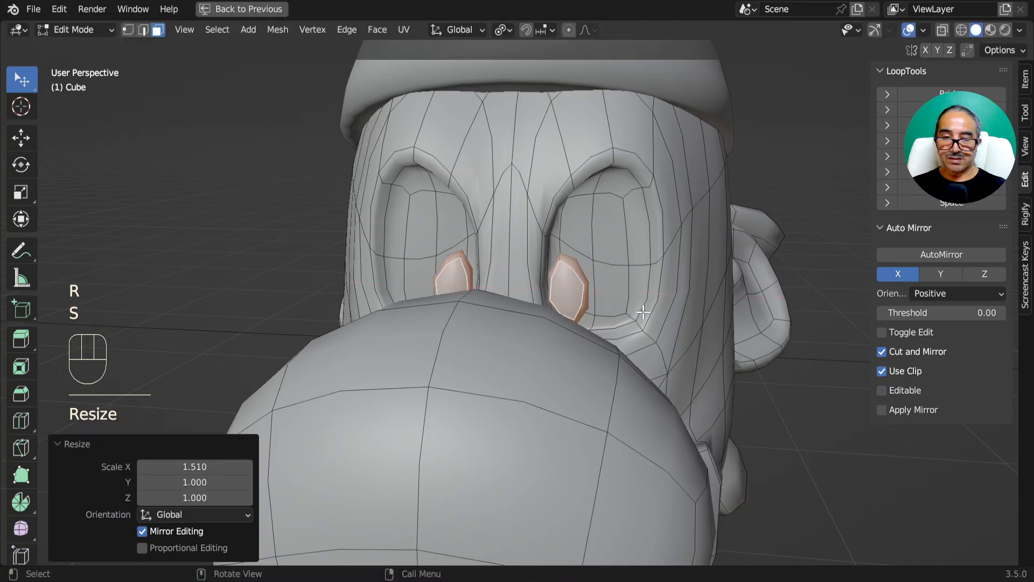
Rotate the pupils and shift them outward about 0.006 m, then about 0.003 m in X, 0.007 m in Y and -0.007 m in Z.
key("r")
left_click(635, 310)
key("r")
left_click(607, 330)
key("g")
left_click(628, 337)
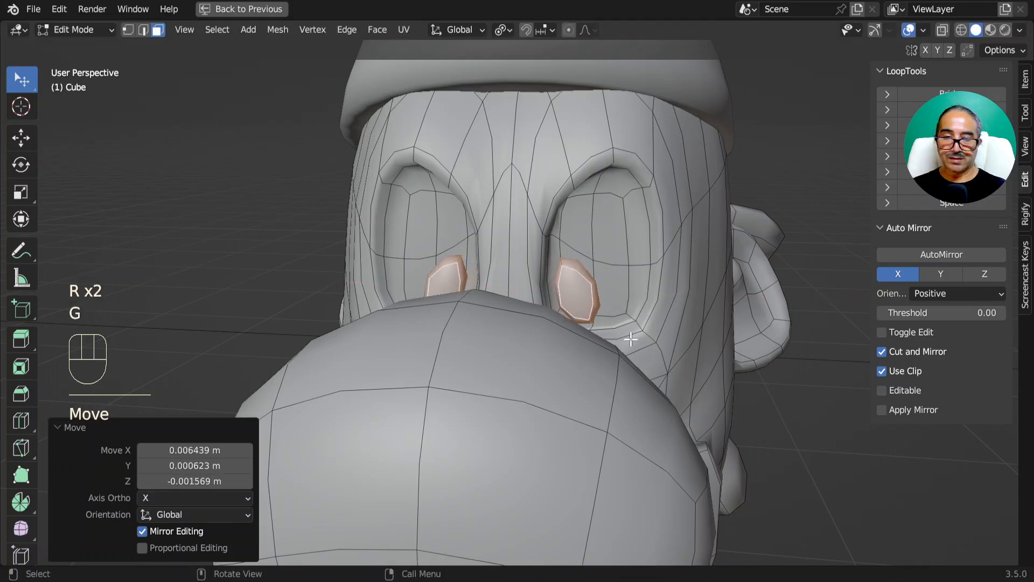
middle_click_drag(628, 337, 595, 302)
key("g")
left_click(498, 323)
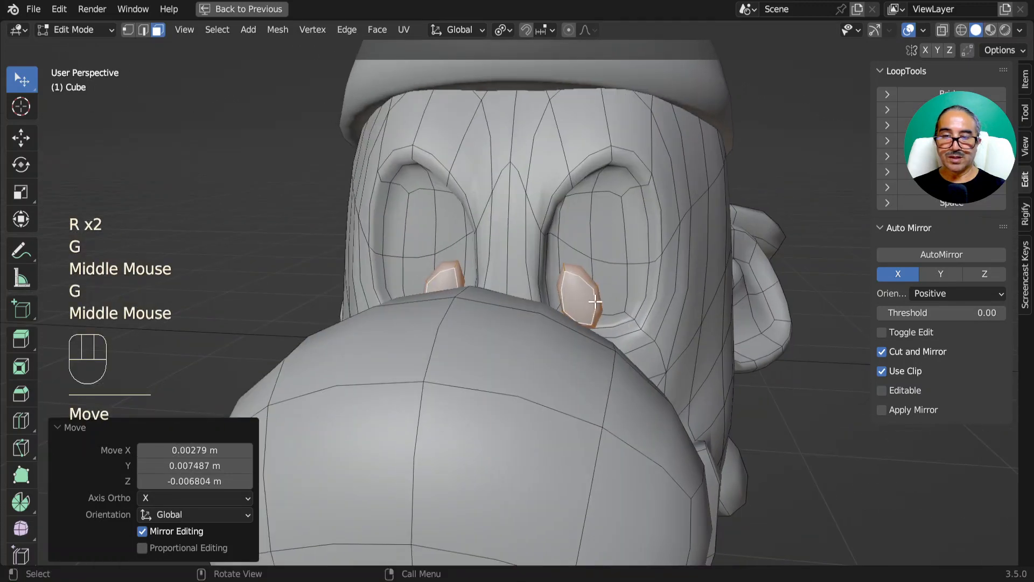
Select the forehead faces directly above the eye and duplicate them in place as the base for the eyebrow.
left_click(556, 191)
left_click(558, 171)
left_click(594, 144, "shift")
left_click(619, 141, "shift")
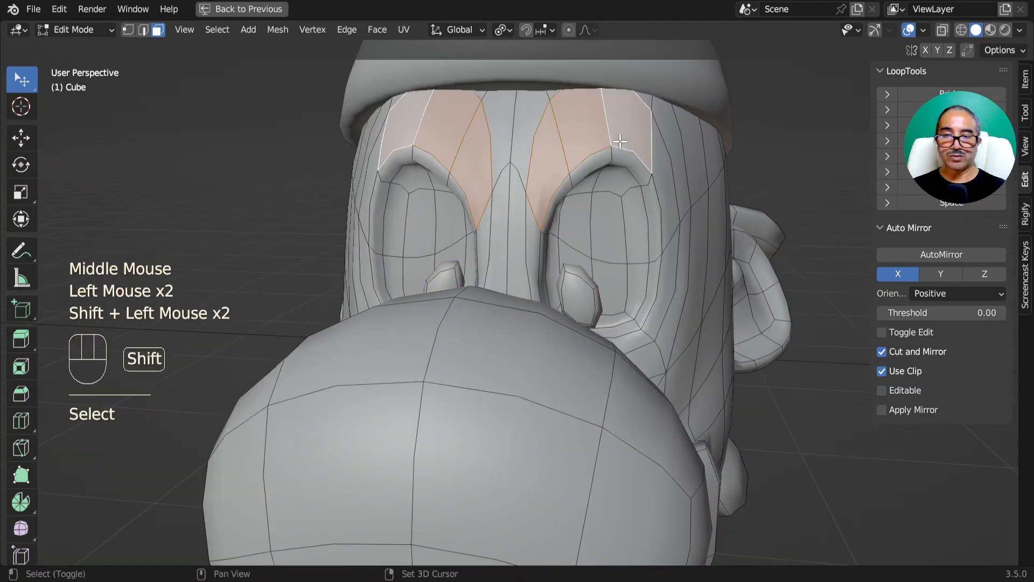
middle_click_drag(654, 150, 654, 264)
key("shift+d")
right_click(640, 263)
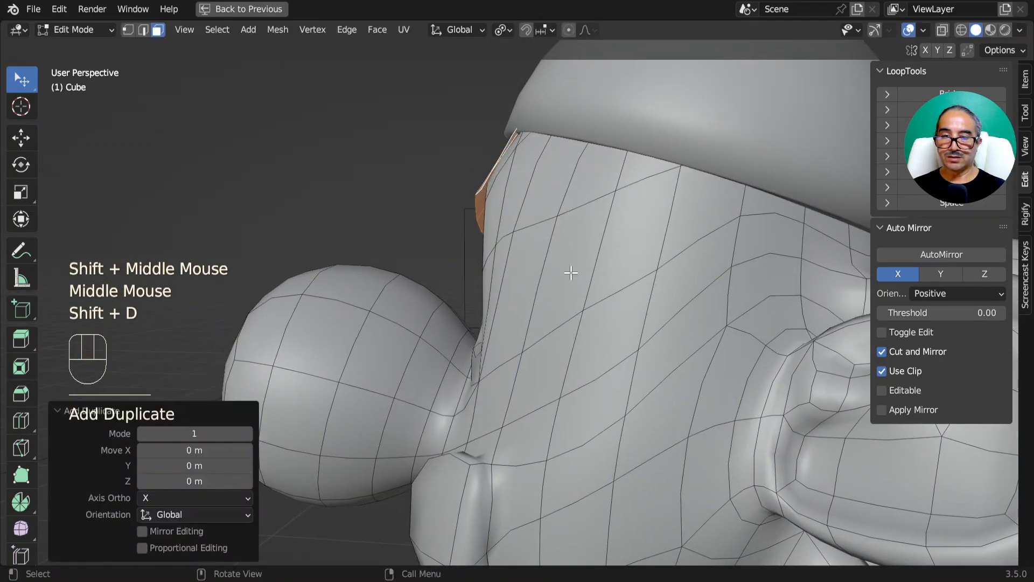
Scale the duplicated eyebrow faces to about 0.313 in Z and move them about -0.038 m in Y and -0.002 m in Z.
middle_click_drag(568, 273, 735, 270)
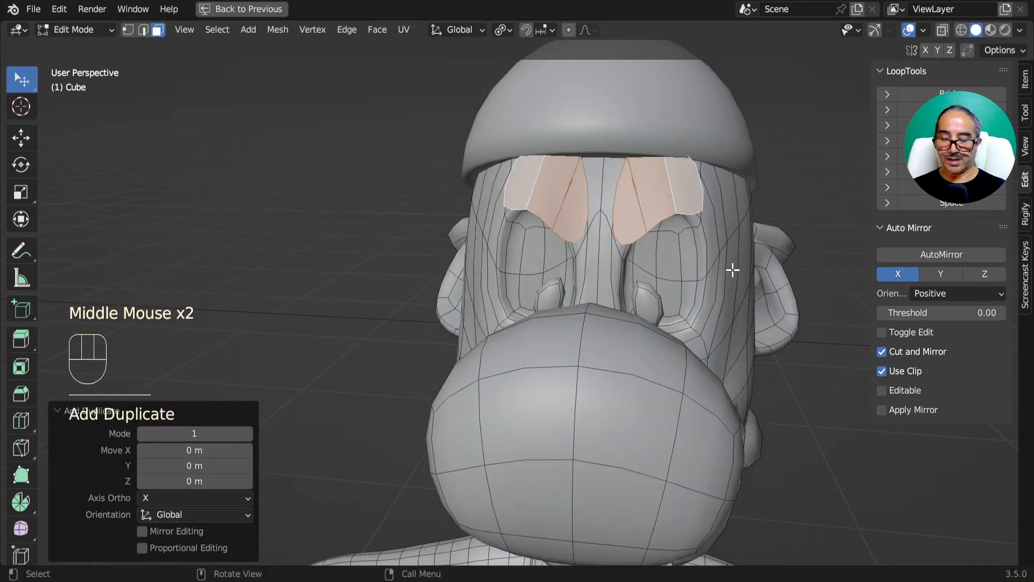
key("s")
key("z")
left_click(670, 221)
key("KP_3")
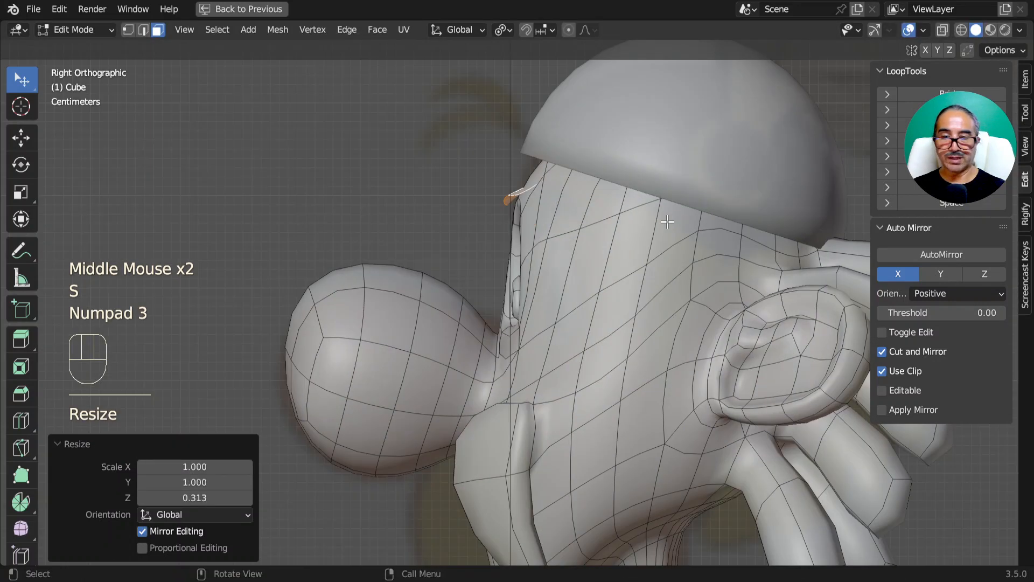
key("g")
left_click(616, 240)
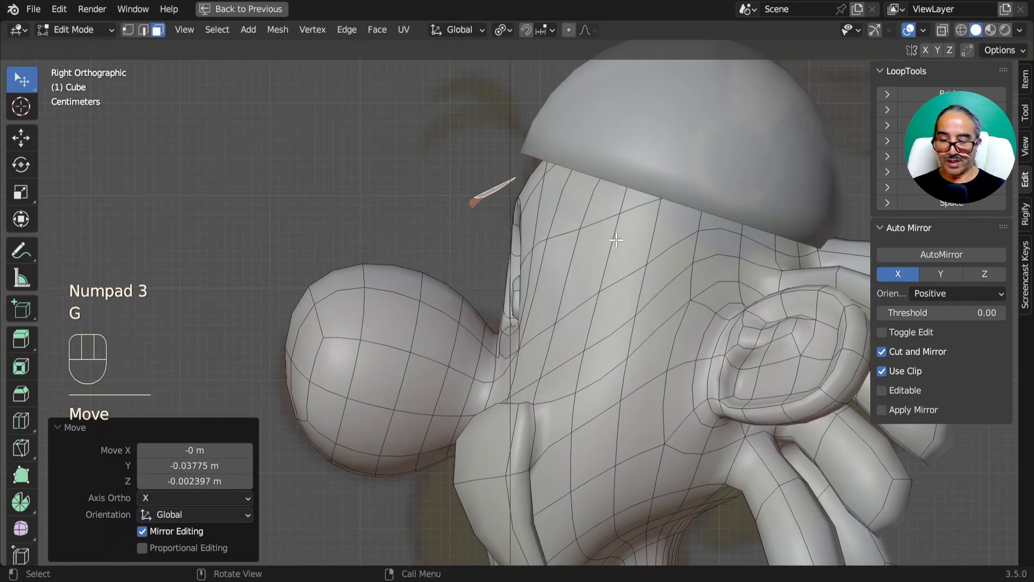
Flatten the eyebrow faces by scaling them to 0 along Y.
key("s")
key("y")
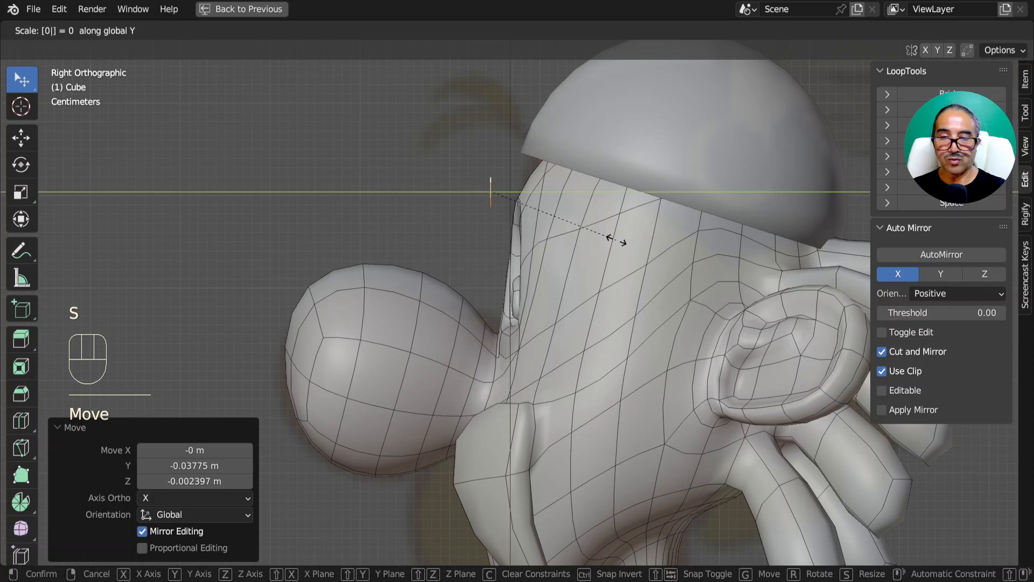
left_click(616, 240)
In edge selection from the front, reposition the eyebrow's lower inner edge and scale it by about 1.51.
key("KP_1")
middle_click_drag(611, 230, 581, 234, "shift")
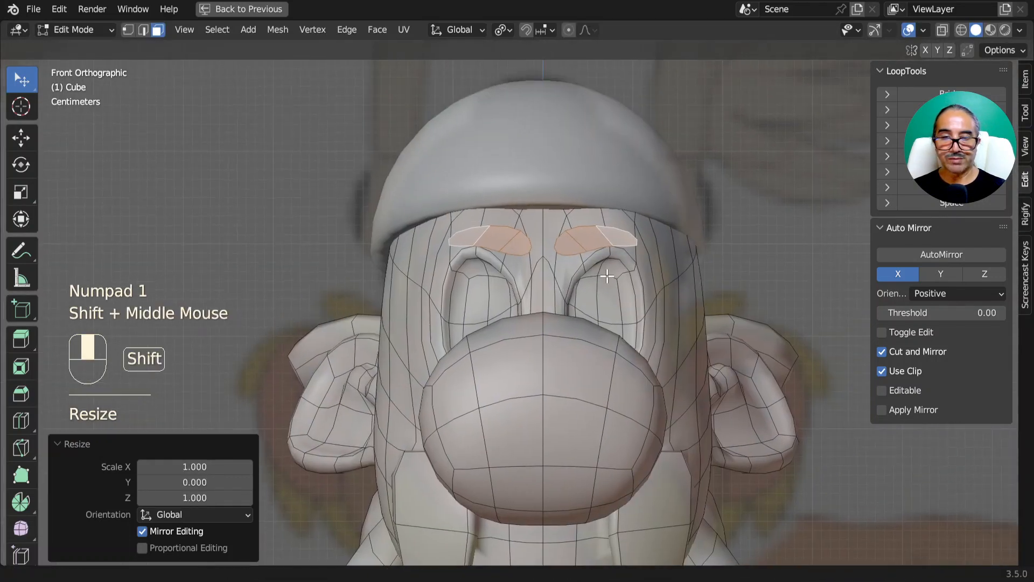
scroll(582, 234, "up", 2)
left_click(144, 30)
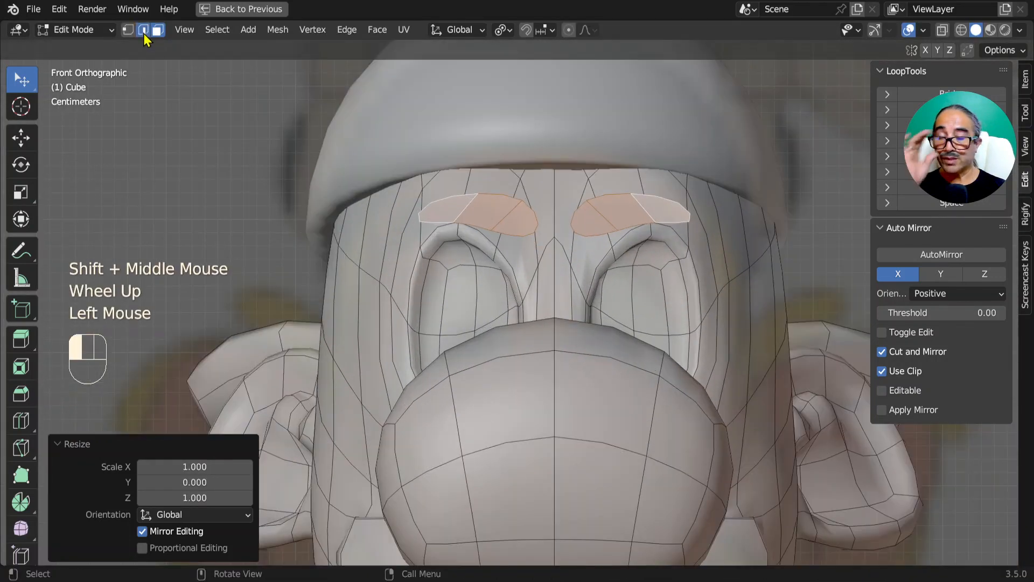
left_click(588, 240)
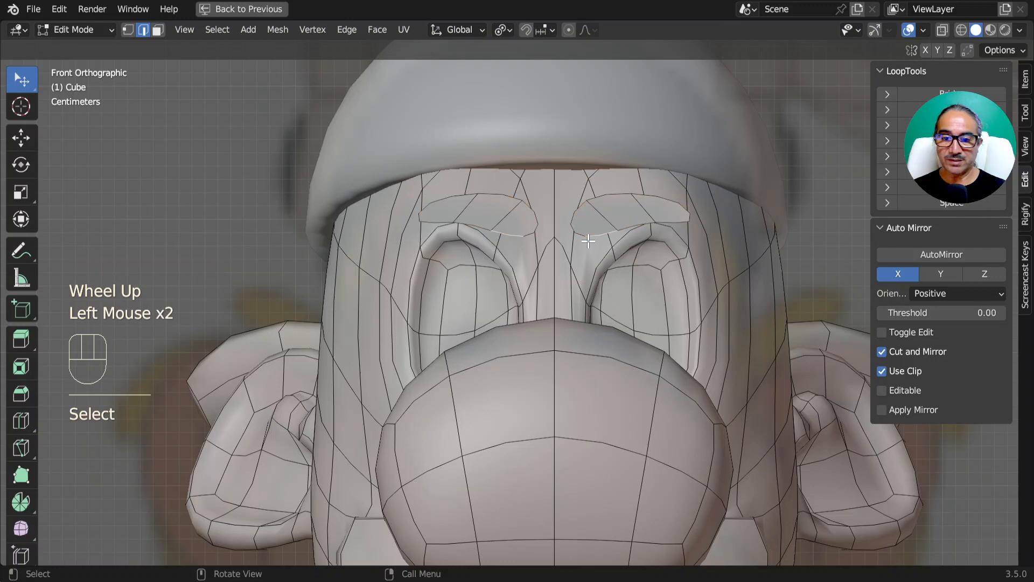
key("g")
left_click(614, 250)
key("s")
left_click(644, 265)
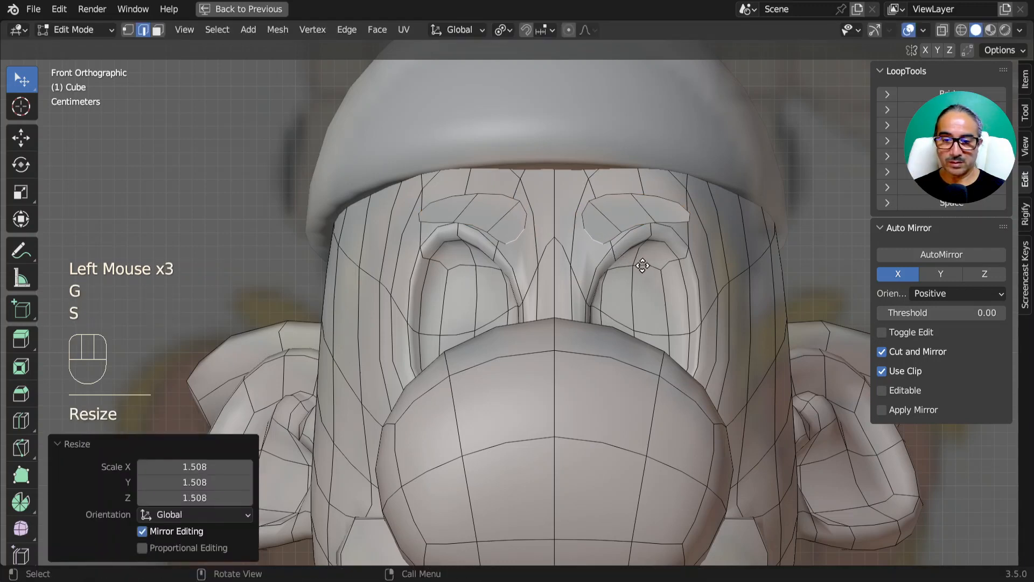
Extrude the eyebrow's inner edge downward and its outer end edge slightly outward.
key("e")
left_click(718, 211)
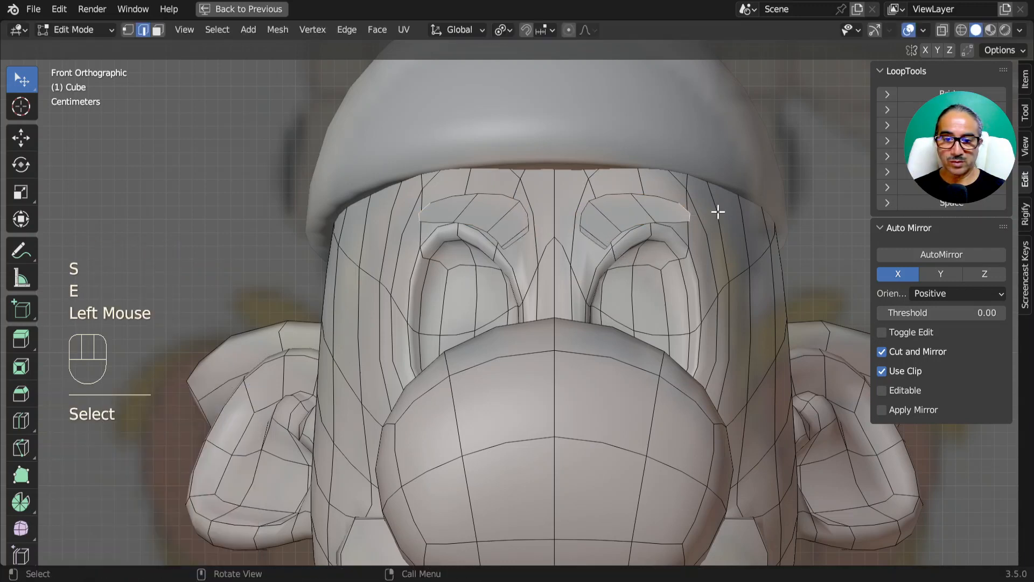
key("e")
left_click(637, 213)
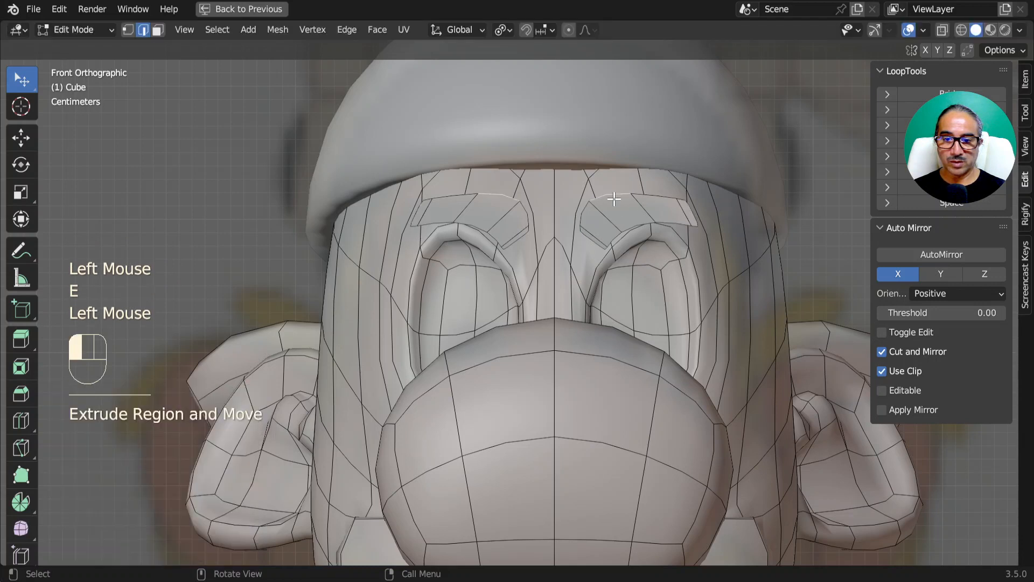
Move the eyebrow's upper and lower edges to refine the curve of its arch.
key("g")
left_click(622, 213)
key("g")
left_click(637, 223)
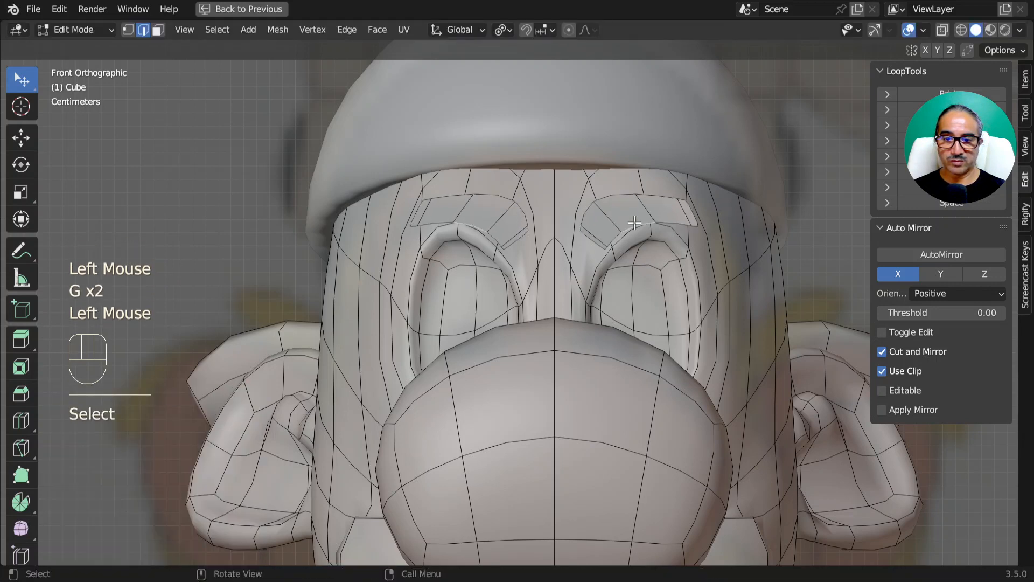
key("g")
left_click(640, 219)
Rotate and raise the eyebrow's lower outer edge, then move the outer end edge about -0.003 m in X and 0.010 m in Z.
left_click(704, 230)
key("r")
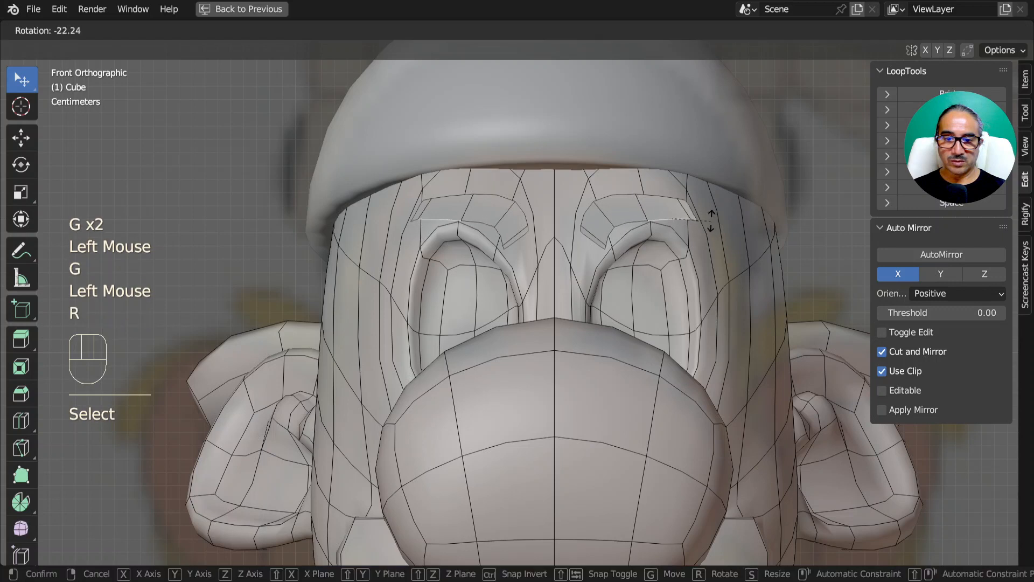
left_click(700, 216)
key("g")
left_click(692, 210)
left_click(706, 218)
key("g")
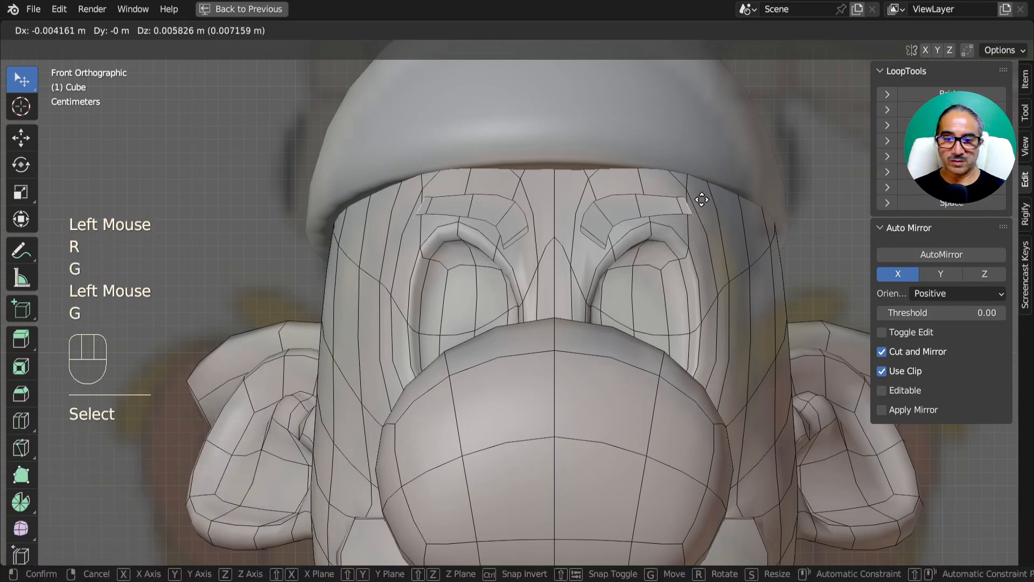
left_click(706, 206)
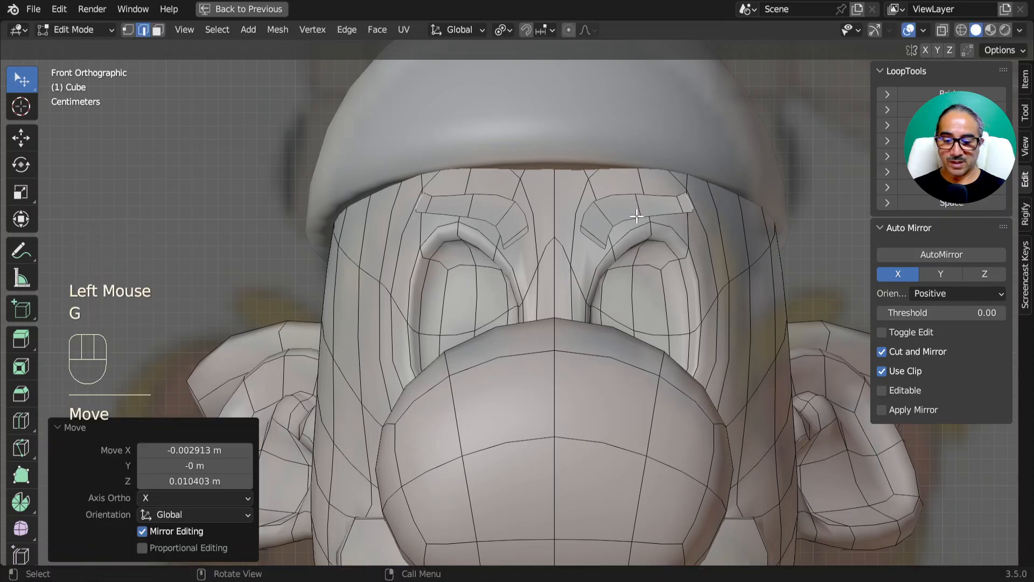
Select the whole eyebrow surface and extrude it about 0.008 m along its normal for thickness.
key("l")
middle_click_drag(665, 219, 604, 250)
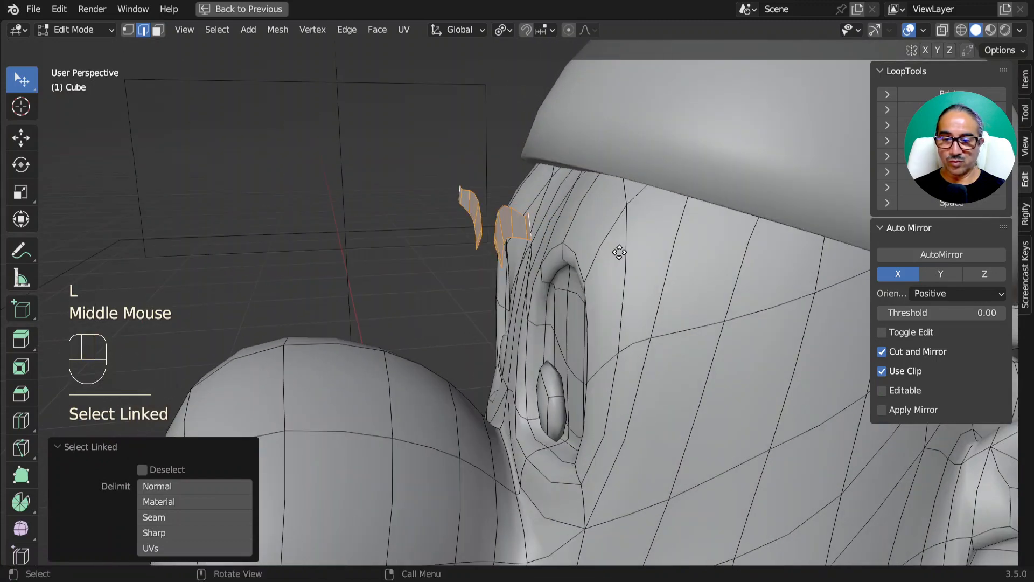
key("e")
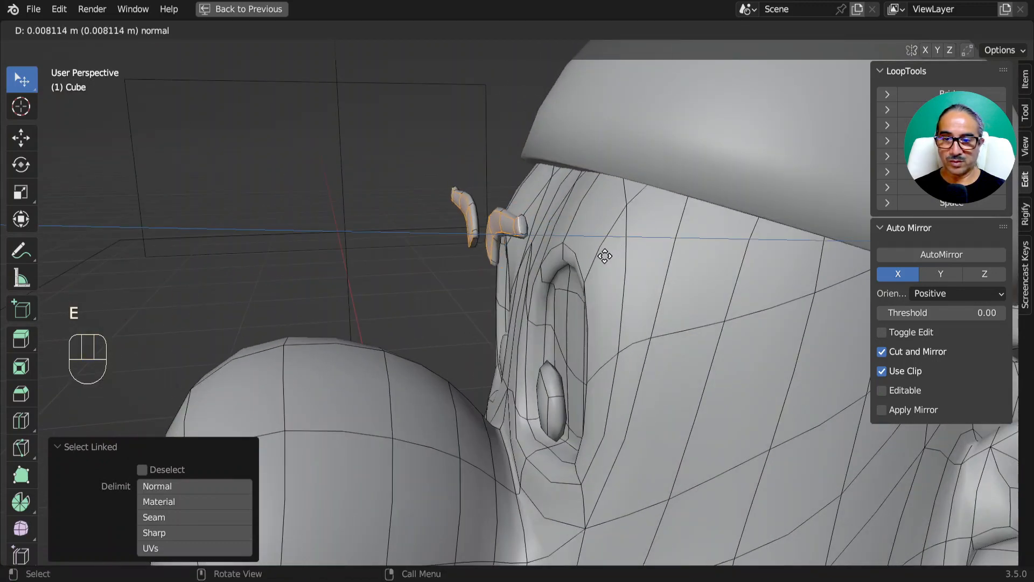
left_click(603, 256)
Select the entire linked eyebrow and move it about 0.034 m along Y toward the forehead.
key("l")
middle_click_drag(510, 232, 714, 252)
key("g")
left_click(579, 261)
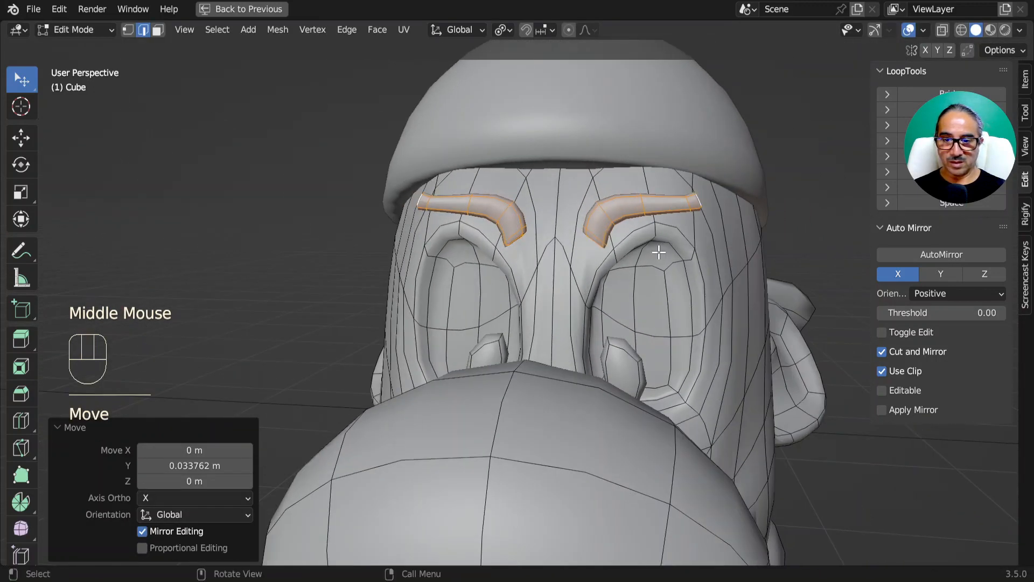
Scale the eyebrow up by about 1.25, adjust its rotation, and move it about 0.004 m in X, -0.004 m in Y and -0.018 m in Z.
key("s")
left_click(682, 254)
middle_click_drag(632, 252, 651, 254)
key("r")
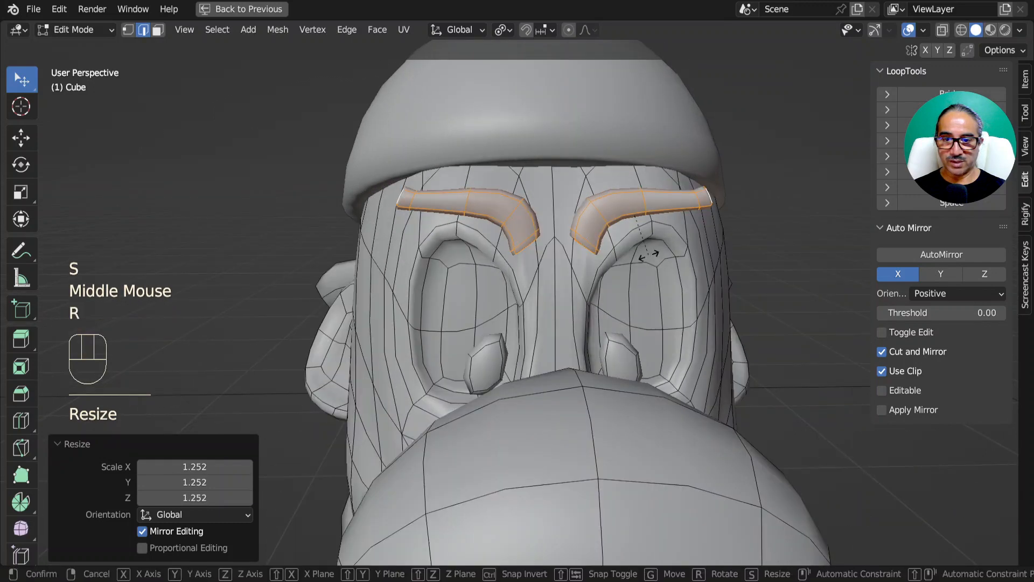
key("r")
left_click(651, 252)
key("g")
left_click(713, 279)
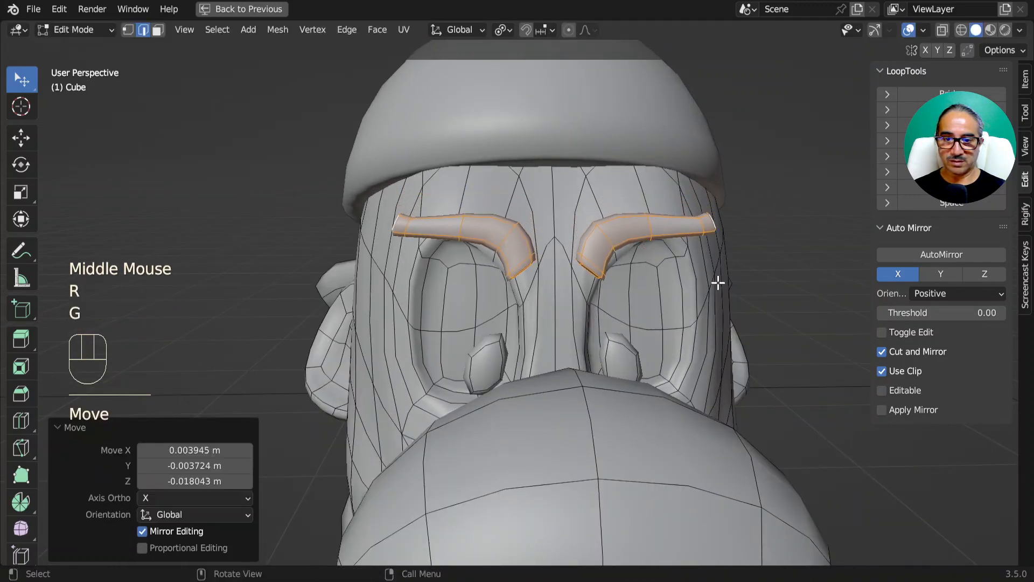
Rotate the eyebrow about -14.4° in view and reposition it above the eye.
middle_click_drag(718, 281, 715, 279)
key("r")
left_click(710, 282)
key("g")
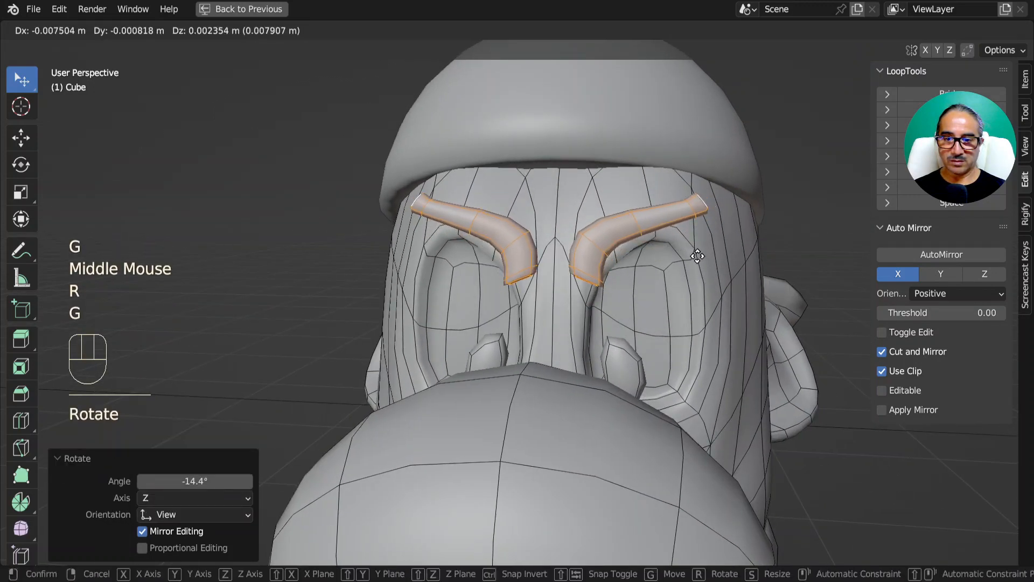
left_click(712, 295)
In face selection, extrude the forehead face above the eyebrow in place and shrink it along Z.
scroll(712, 297, "down", 2)
scroll(708, 318, "down", 2)
middle_click_drag(704, 335, 579, 248)
scroll(689, 312, "up", 2)
left_click(579, 248)
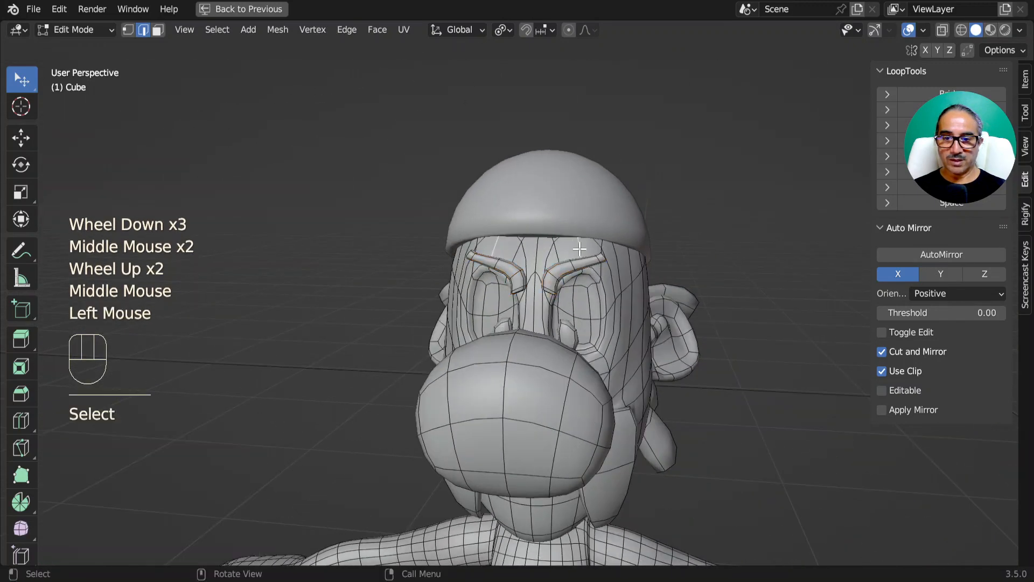
left_click(159, 30)
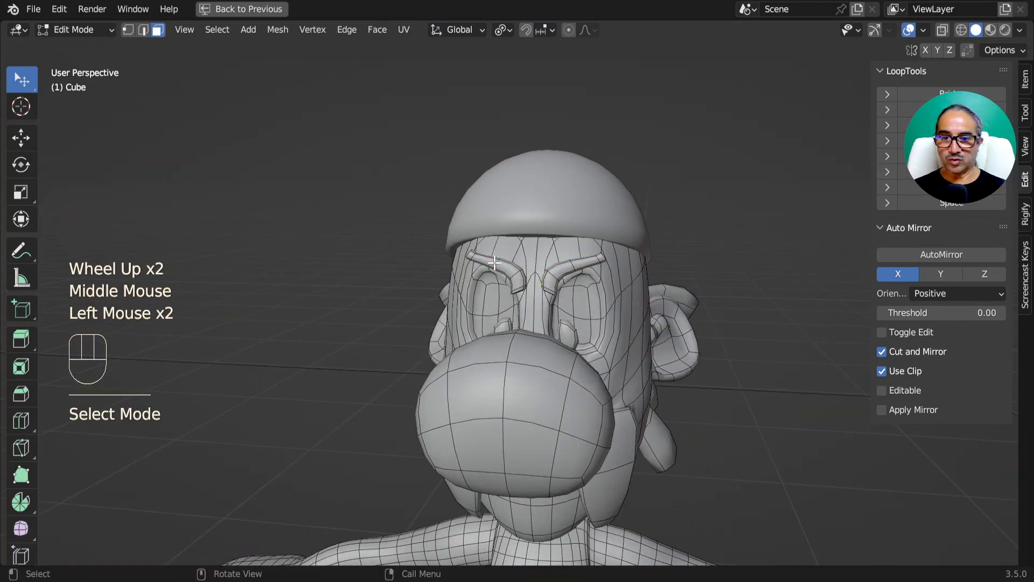
left_click(569, 247)
middle_click_drag(628, 280, 738, 293)
key("e")
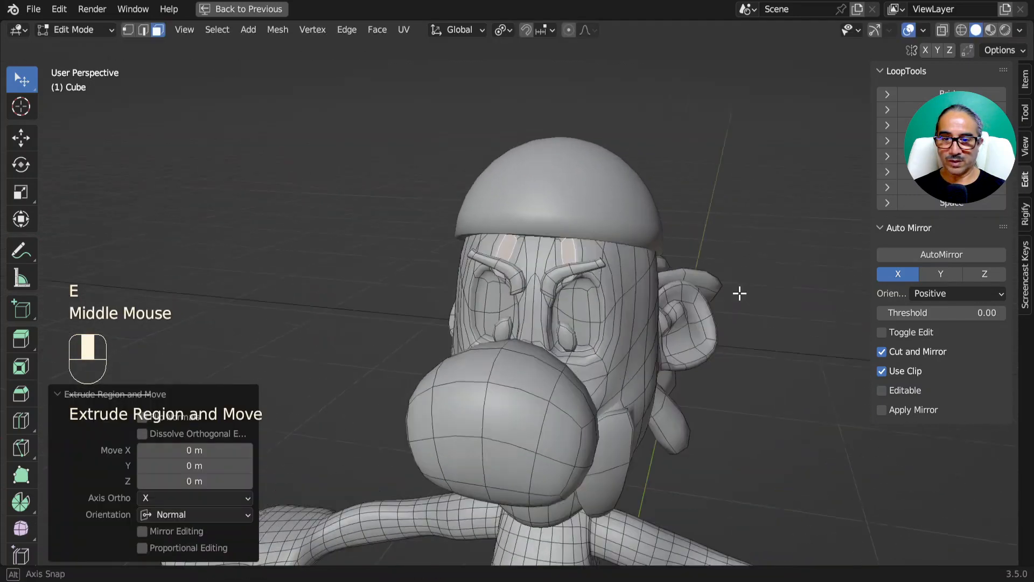
scroll(727, 301, "up", 2)
key("s")
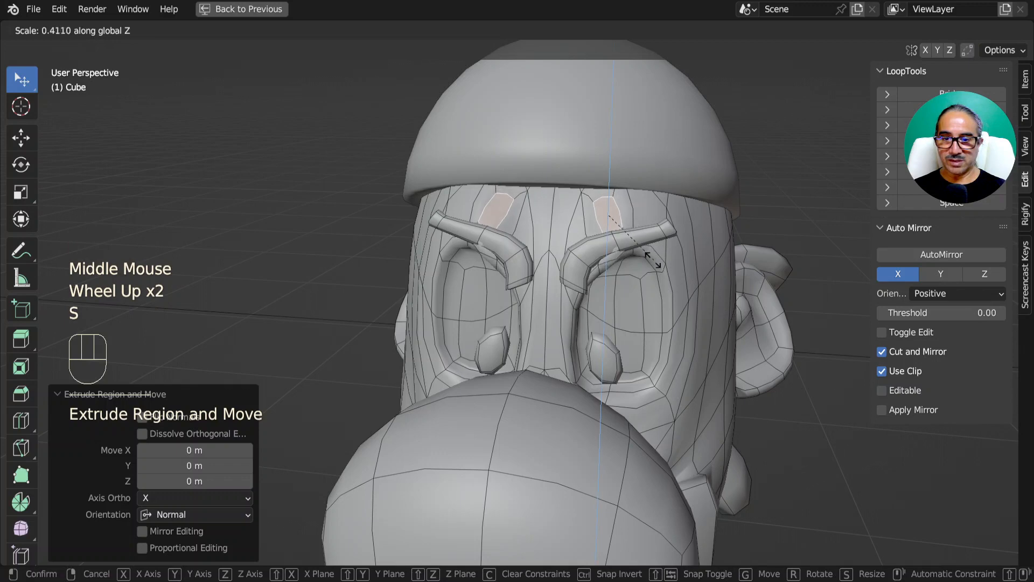
left_click(640, 240)
Reposition the extruded forehead face beneath the helmet rim and rotate it about -13.9° in view.
key("g")
left_click(646, 224)
middle_click_drag(646, 224, 528, 234)
key("g")
left_click(582, 260)
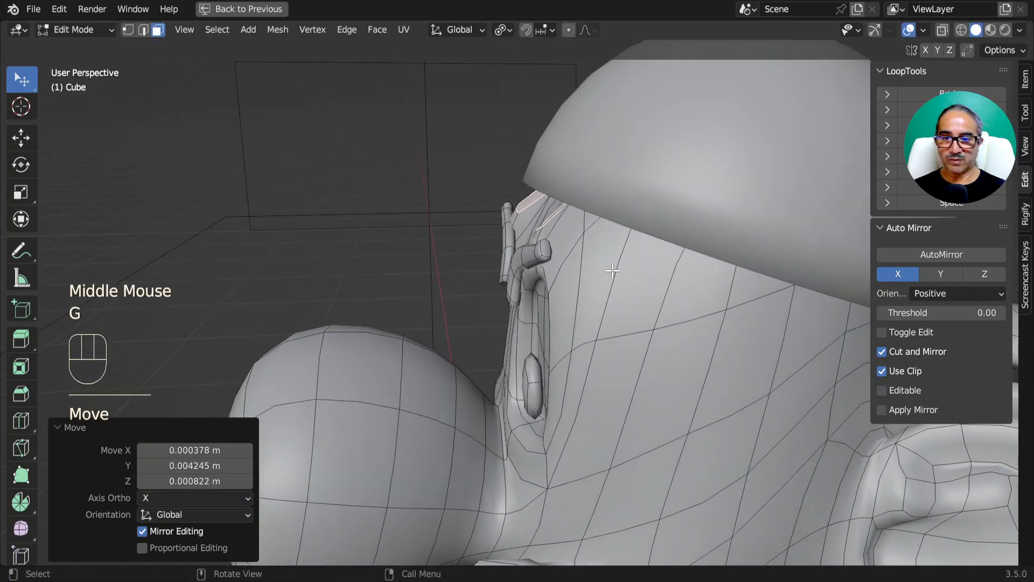
middle_click_drag(581, 260, 531, 257)
key("r")
left_click(609, 231)
middle_click_drag(494, 189, 471, 185)
scroll(470, 185, "down", 2)
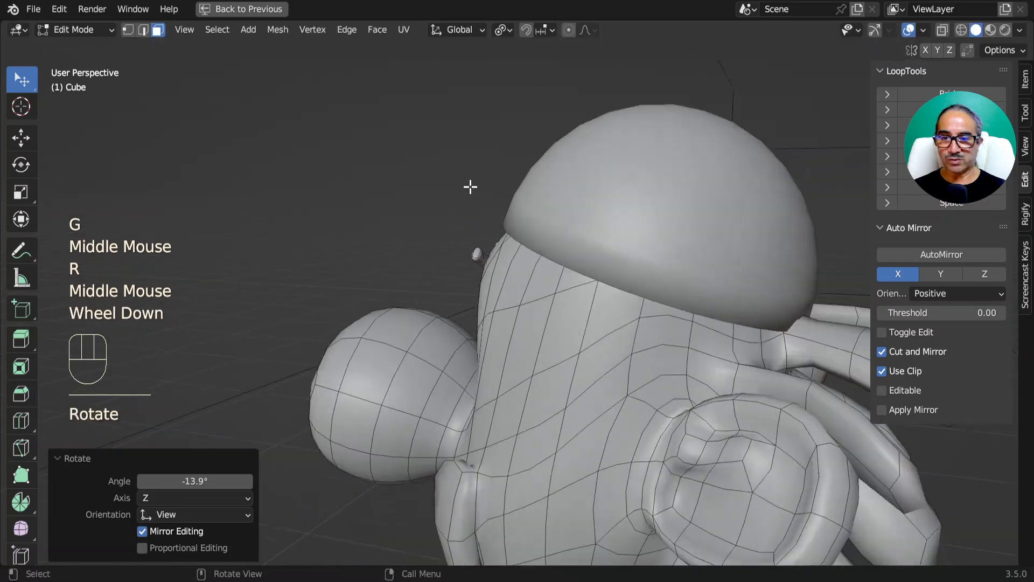
Extrude the forehead face forward past the helmet rim, then scale its end face uniformly and along Z.
right_click(457, 224, "ctrl")
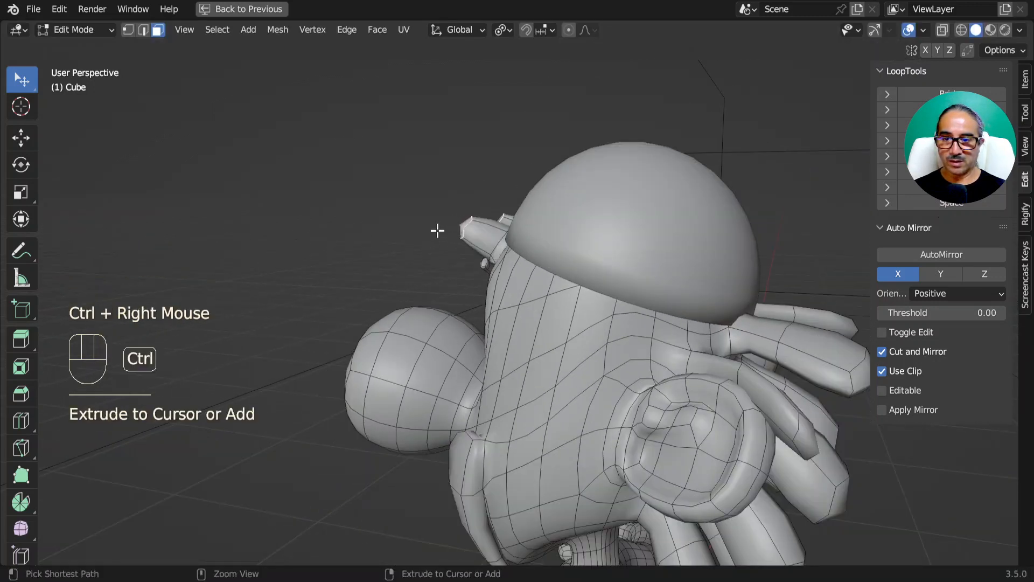
middle_click_drag(509, 252, 748, 243)
key("s")
left_click(597, 248)
key("s")
key("z")
left_click(618, 251)
Extrude a second segment outward from the forehead tuft and scale its end face.
middle_click_drag(665, 238, 590, 231)
right_click(642, 221, "ctrl")
key("s")
left_click(662, 238)
Move the forehead tuft's end face and the upper faces near its root to refine its shape.
scroll(561, 254, "up", 2)
key("g")
left_click(627, 256)
left_click(590, 192)
key("g")
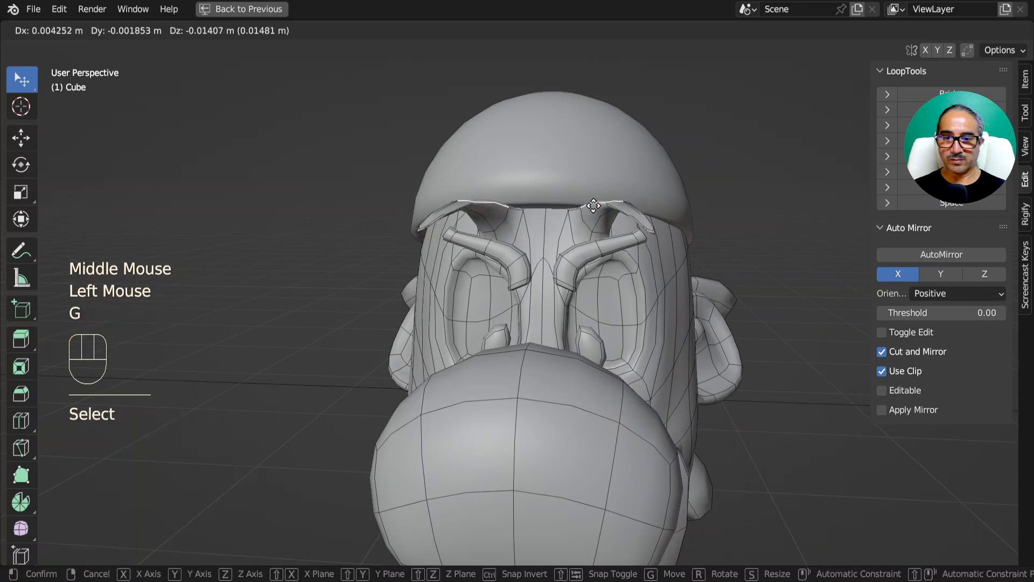
left_click(592, 192)
key("g")
left_click(593, 192)
Reposition the tuft's outer face from the front and side views so the tuft curves forward and tapers.
left_click(596, 218)
key("g")
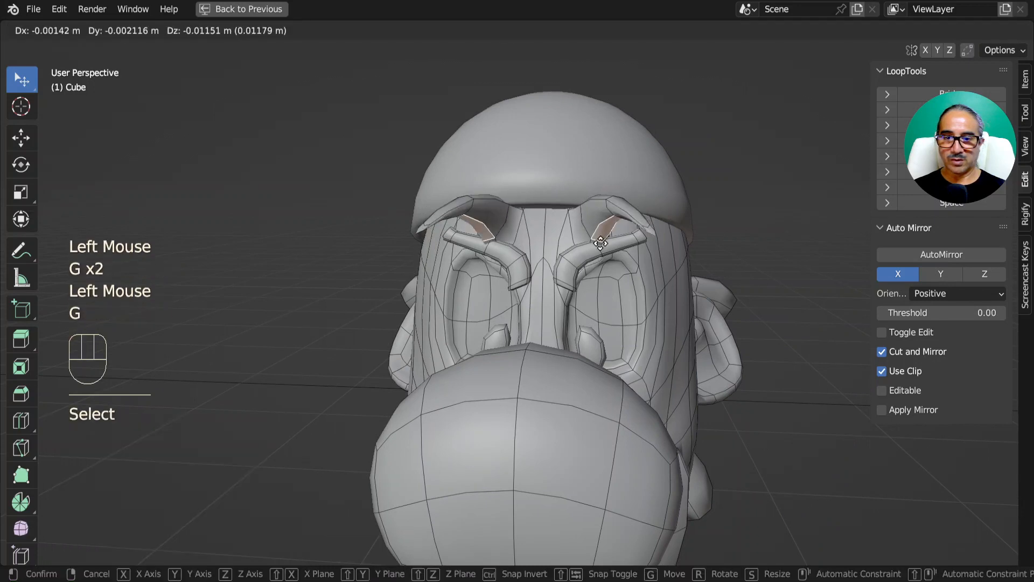
left_click(591, 216)
middle_click_drag(591, 216, 568, 256)
key("g")
left_click(600, 251)
left_click(566, 230)
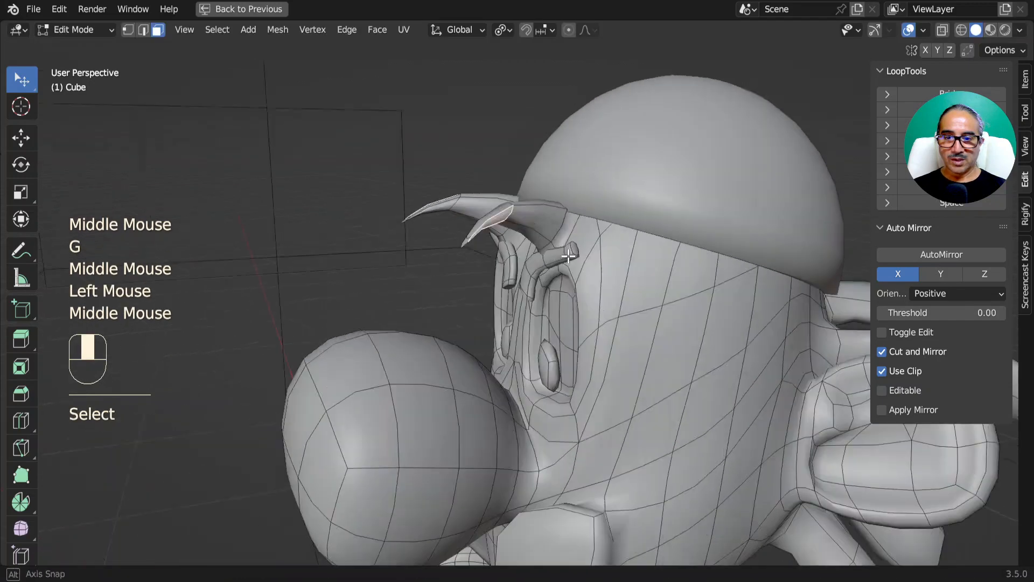
scroll(592, 282, "down", 1)
key("Tab")
scroll(590, 290, "down", 1)
scroll(586, 291, "up", 2)
key("Tab")
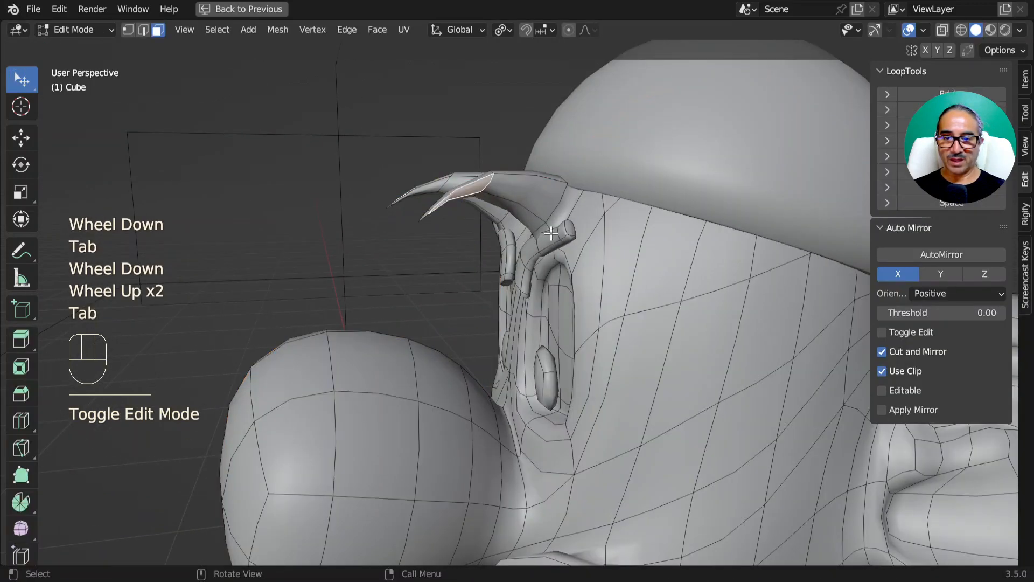
In edge selection, scale down the edge loop near the tuft's base and move it toward the helmet rim.
key("2")
left_click(555, 205, "alt")
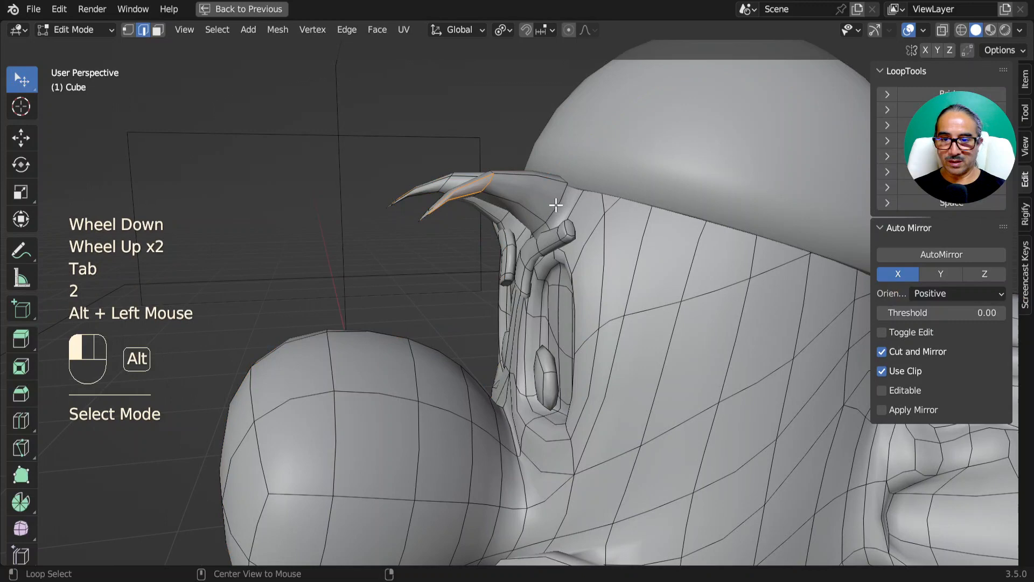
key("s")
left_click(586, 225)
key("g")
left_click(621, 228)
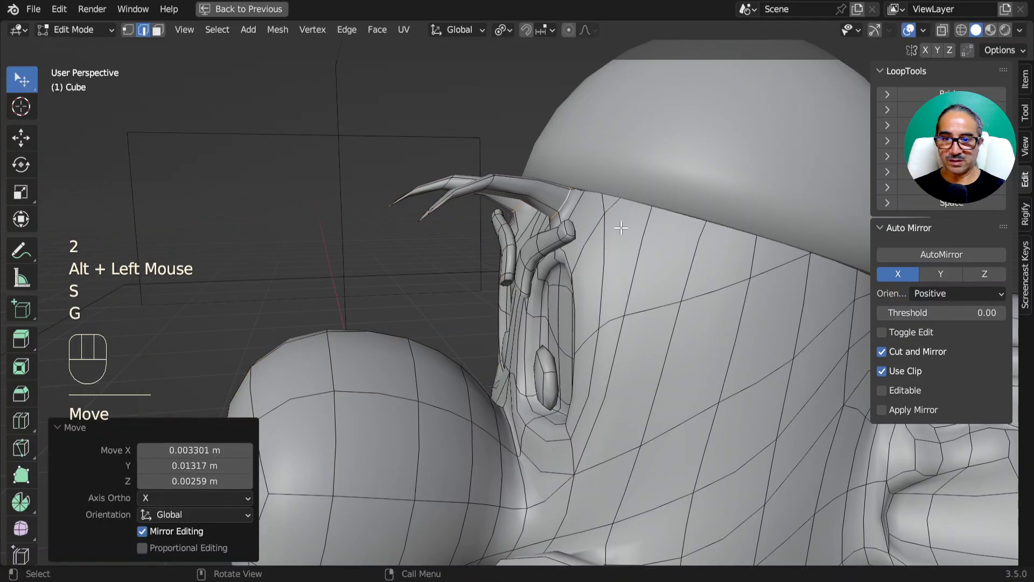
Fine-tune the scale and position of the tuft's base loop and return to Object Mode.
key("s")
left_click(619, 229)
key("g")
left_click(624, 229)
middle_click_drag(624, 229, 641, 269)
key("g")
left_click(678, 231)
scroll(670, 281, "down", 2)
key("Tab")
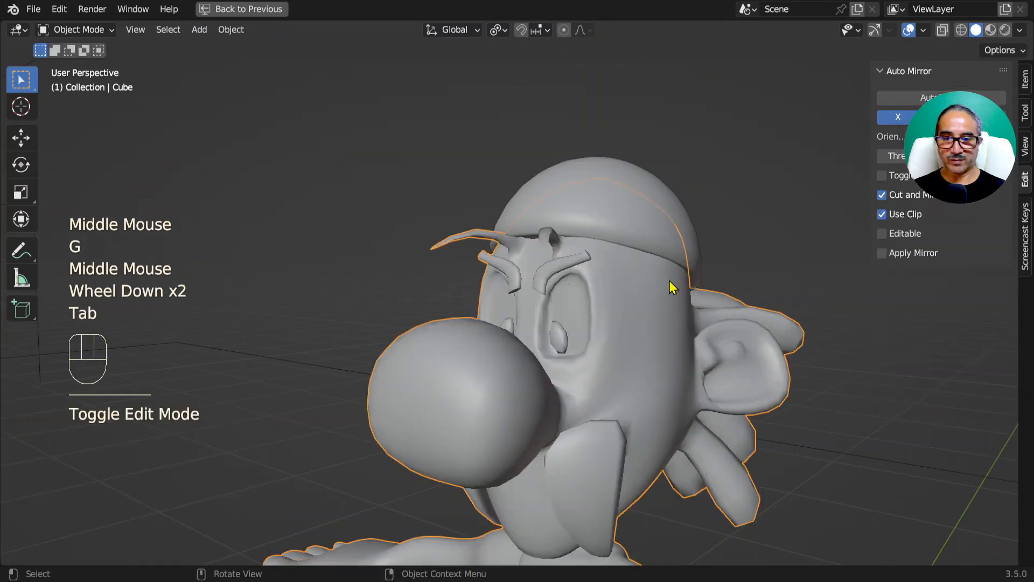
Inspect the whole character's proportions and head in Object Mode from several angles.
scroll(670, 283, "down", 2)
mouse_move(563, 383)
middle_mouse_down()
mouse_move(461, 374)
mouse_move(752, 381)
mouse_move(565, 387)
mouse_move(504, 374)
mouse_move(567, 411)
mouse_move(523, 277)
mouse_move(561, 293)
mouse_move(521, 380)
mouse_move(619, 404)
mouse_move(471, 358)
mouse_move(560, 371)
middle_mouse_up()
scroll(568, 411, "up", 1)
scroll(562, 293, "down", 1)
scroll(616, 397, "up", 2)
middle_click_drag(560, 372, 602, 277, "shift")
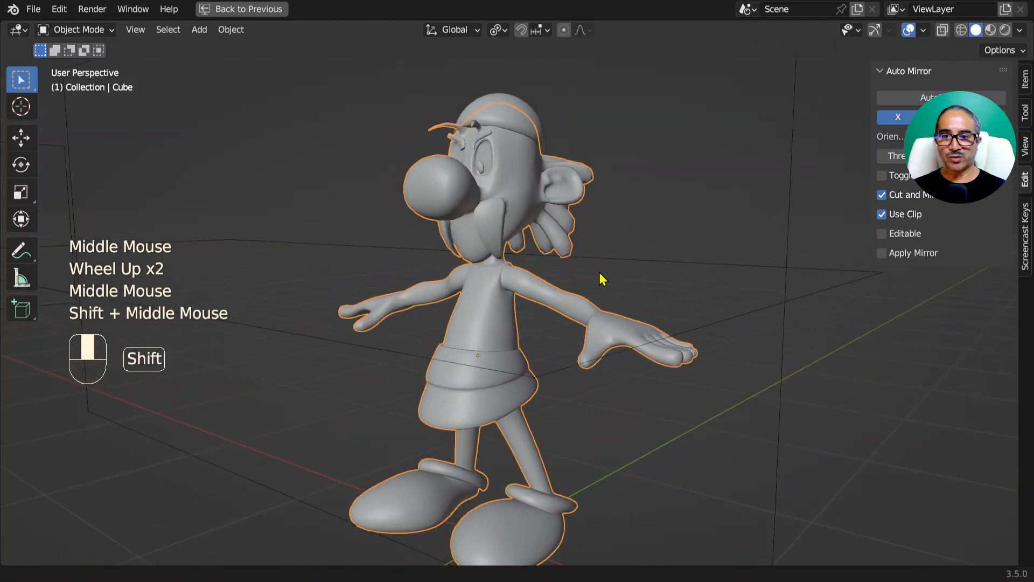
key("ctrl+space")
middle_click_drag(409, 173, 375, 160)
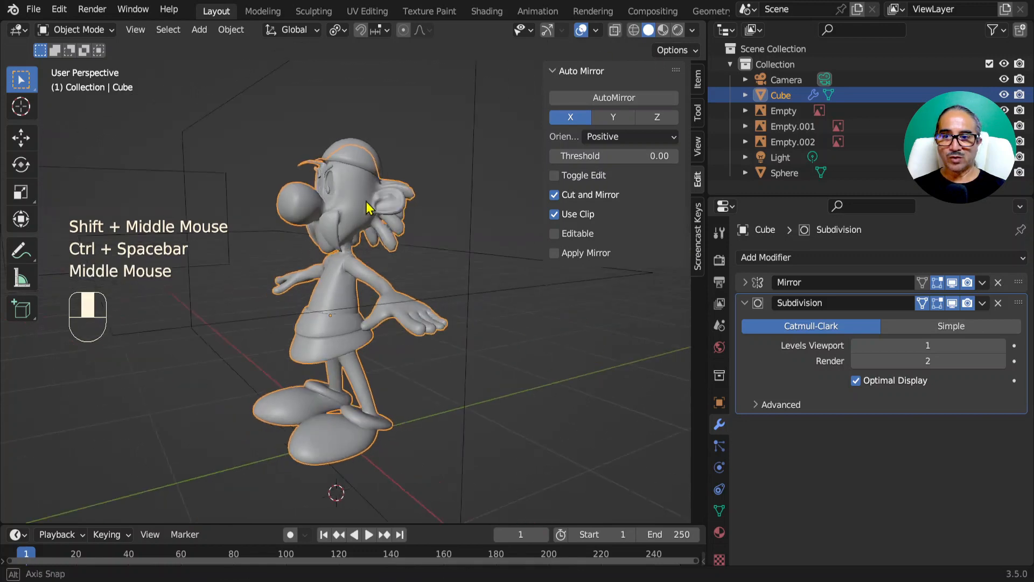
In right side view, move two front moustache edges about 0.05 m forward and 0.06 m down to match the reference.
left_click(375, 160)
key("KP_3")
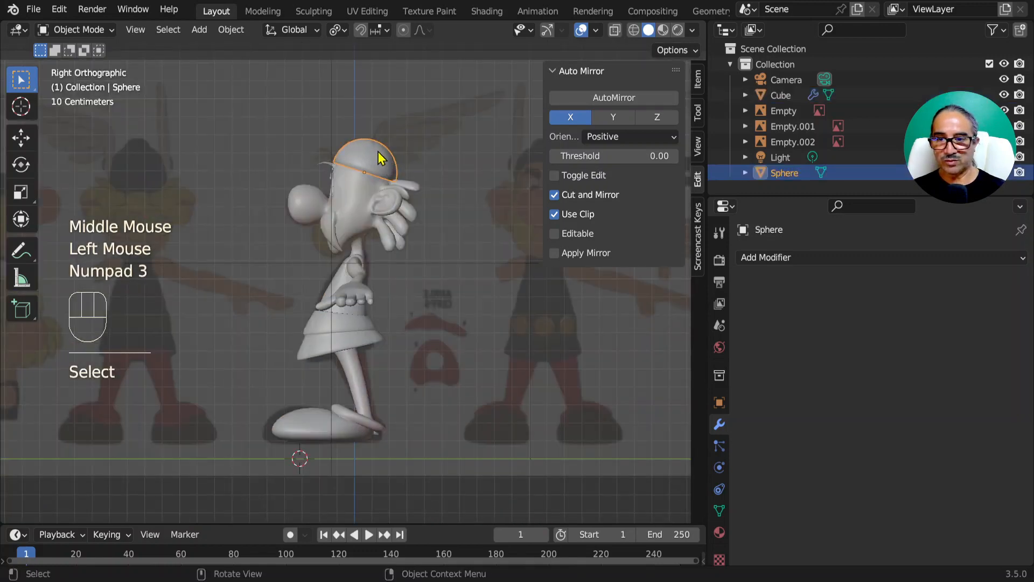
key("ctrl+space")
middle_click_drag(600, 180, 572, 362, "shift")
scroll(381, 398, "up", 2)
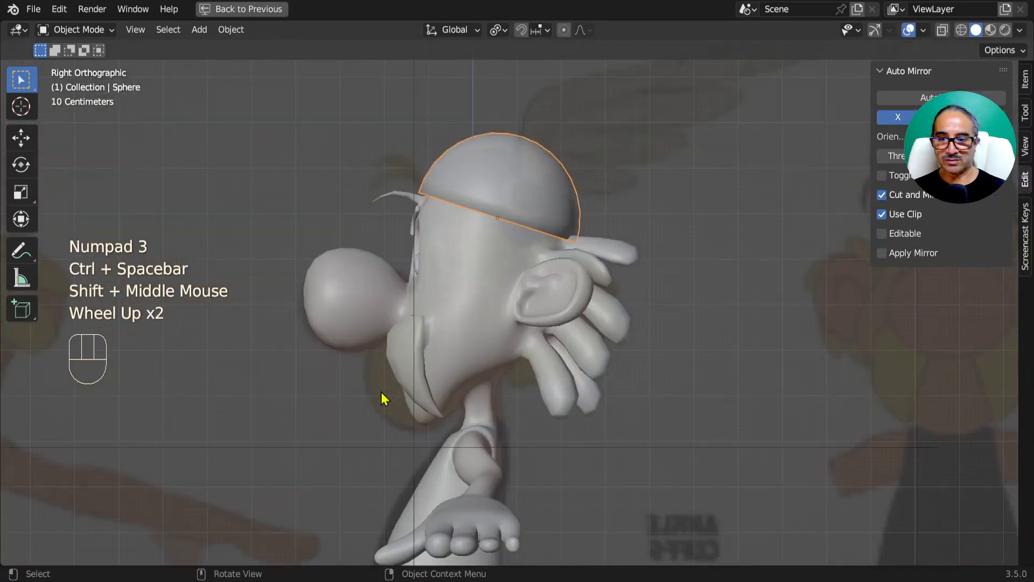
left_click(396, 379)
key("Tab")
left_click(397, 362)
left_click(413, 366, "shift")
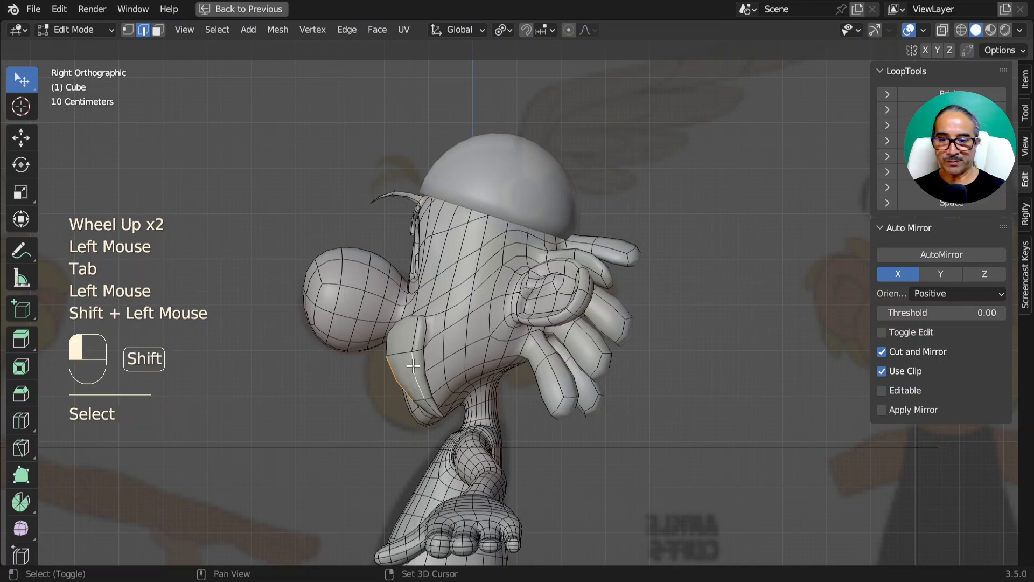
key("g")
left_click(474, 308)
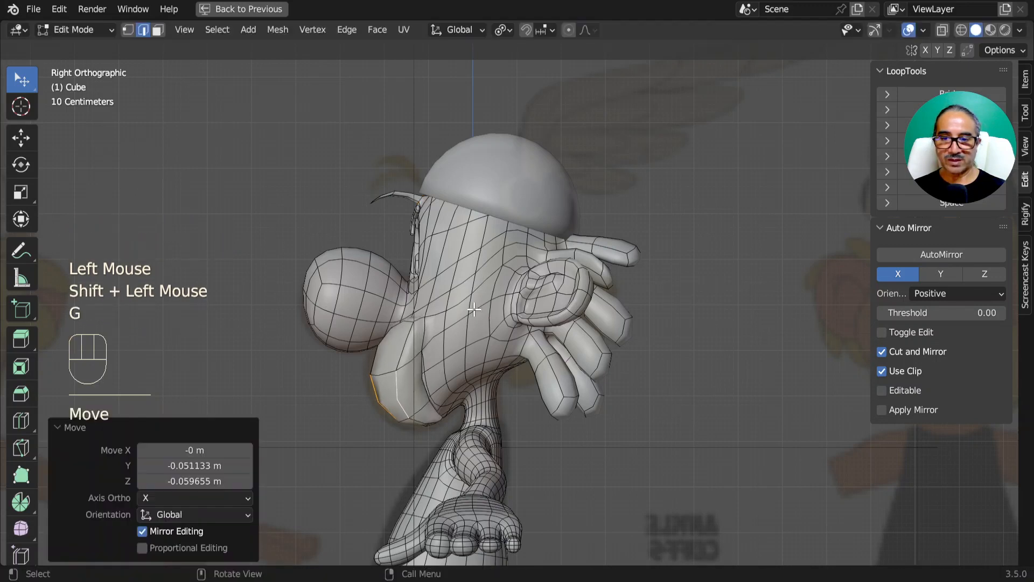
key("Tab")
Edit the helmet sphere and select a two-by-two block of faces on its side.
left_click(560, 133)
left_click(528, 189)
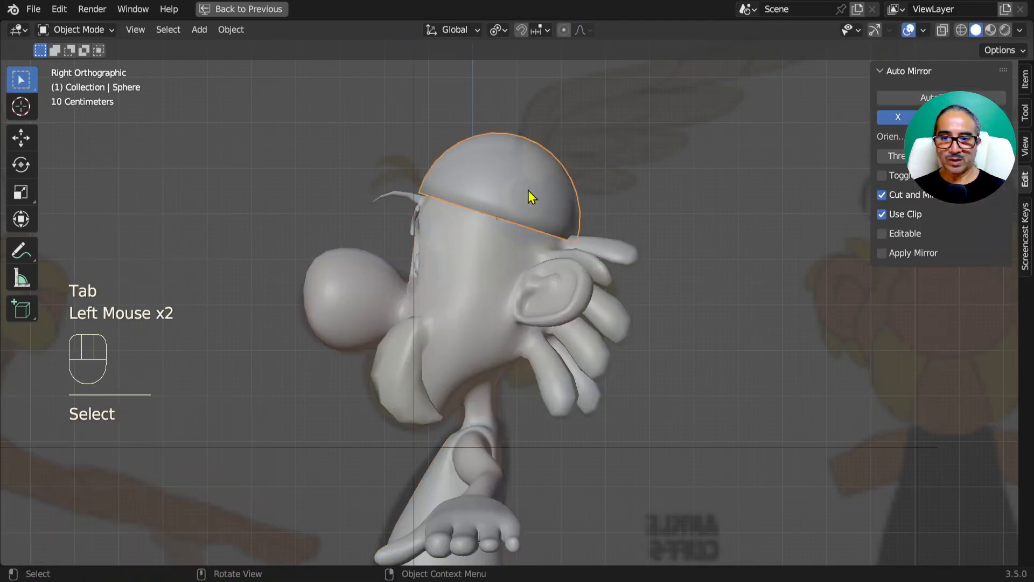
key("Tab")
key("3")
left_click(523, 196)
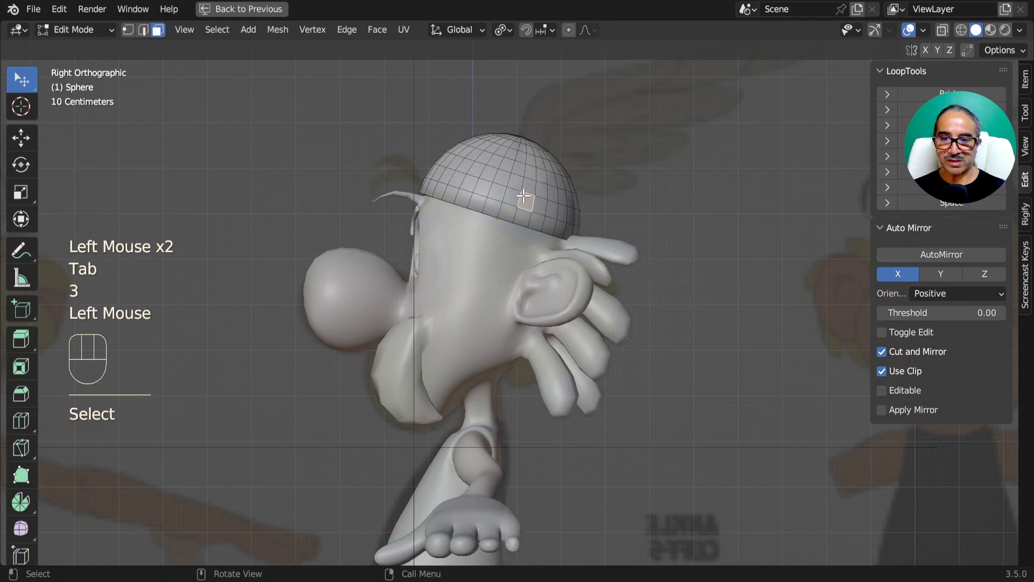
left_click(525, 186, "shift")
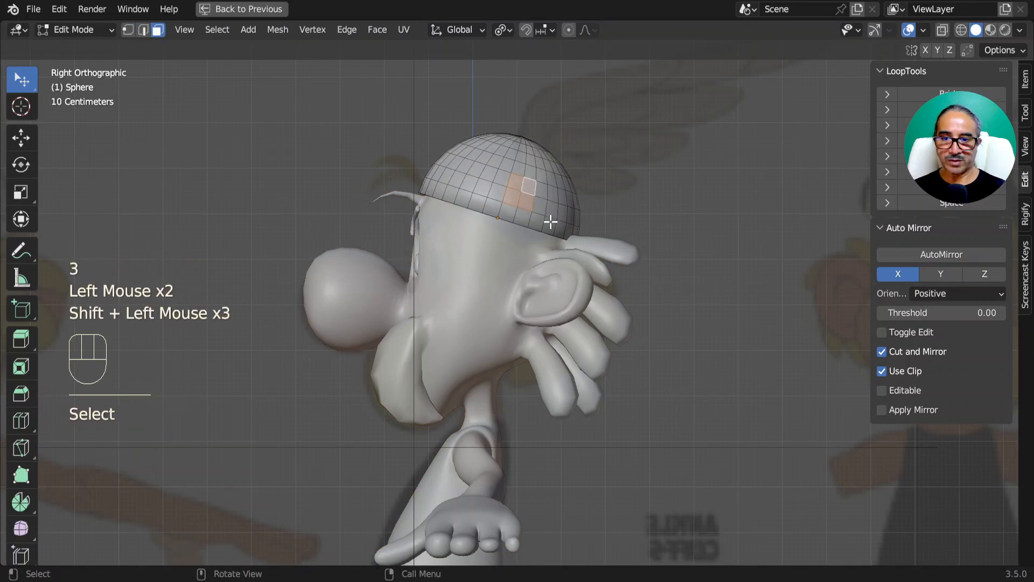
Duplicate the helmet faces slightly outward in front view and flatten the copy by scaling it to 0 along X.
key("KP_1")
key("d")
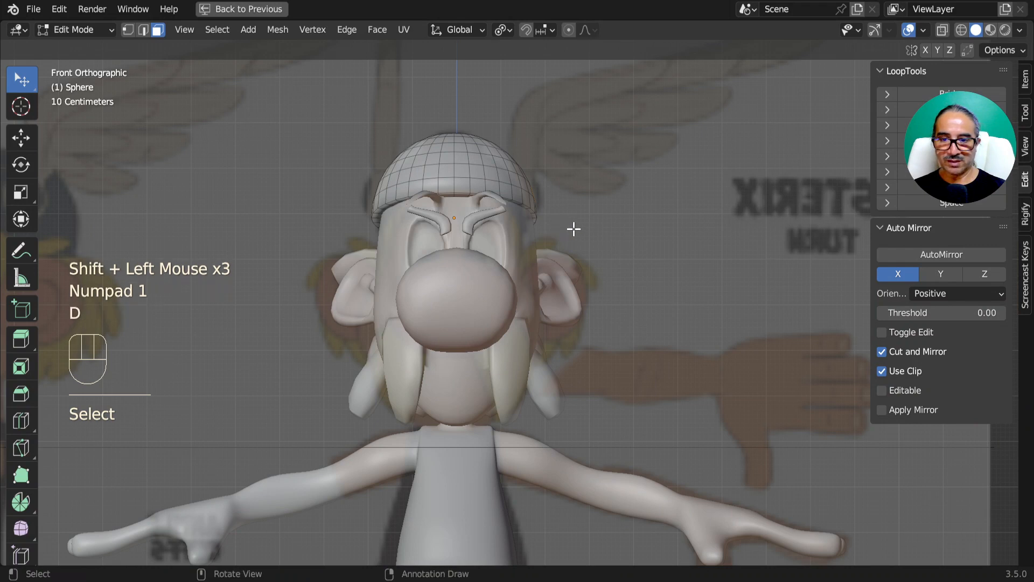
key("shift+d")
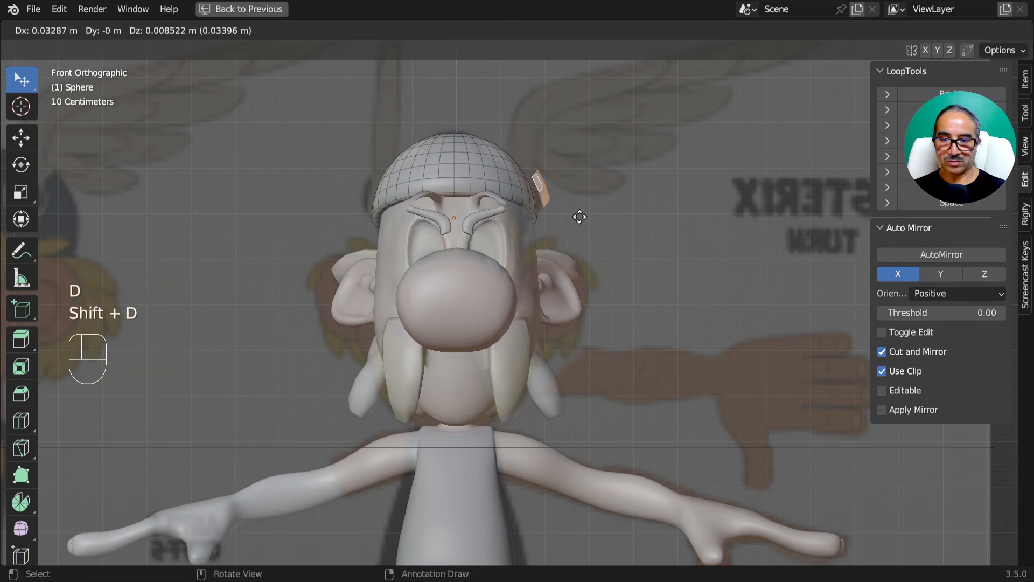
left_click(576, 218)
key("s")
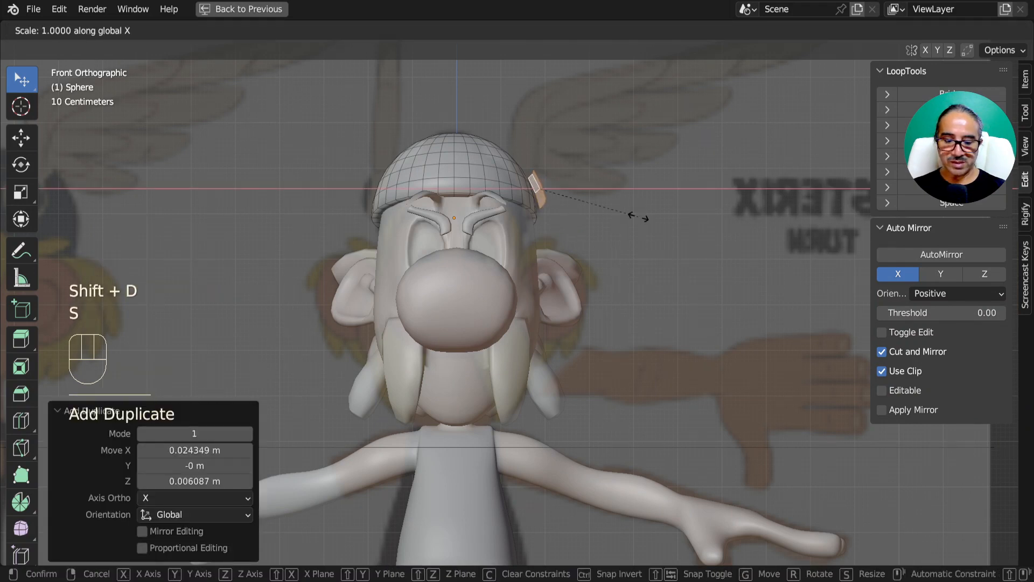
key("0")
key("Return")
In right side view, invert the selection and hide the helmet so only the flattened patch is shown.
key("KP_3")
scroll(628, 207, "up", 2)
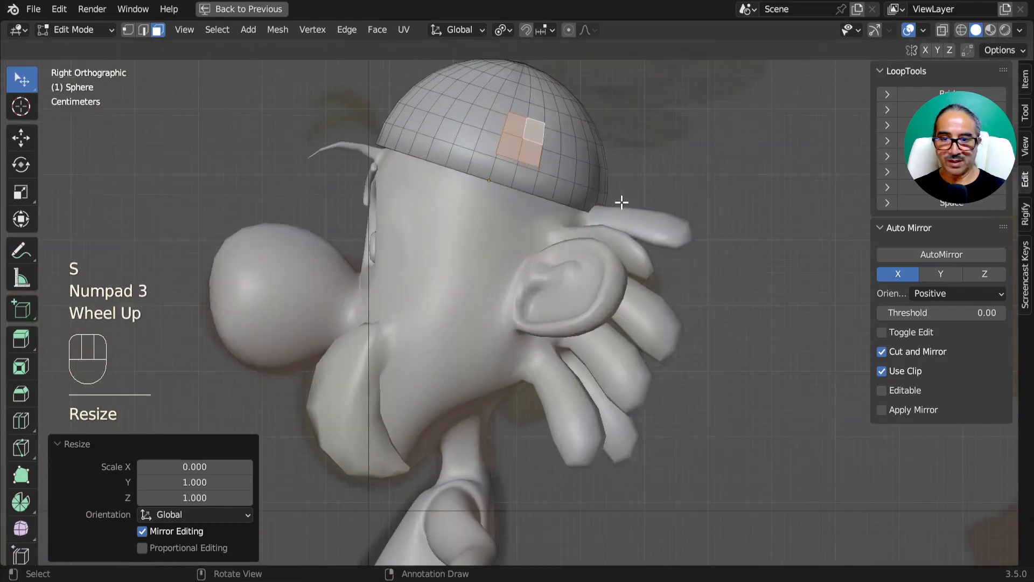
middle_click_drag(619, 201, 501, 374, "shift")
scroll(459, 312, "up", 2)
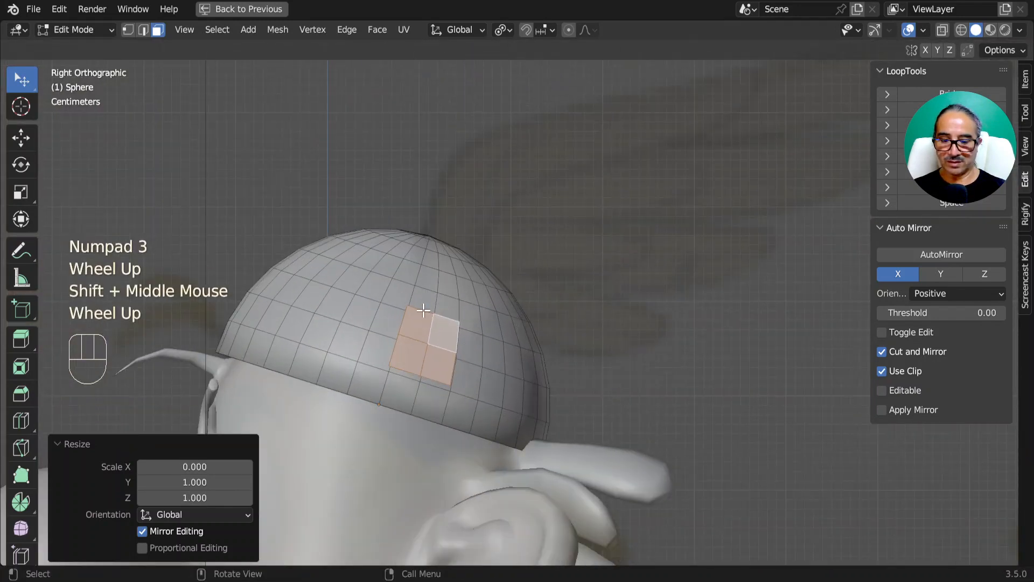
key("ctrl+i")
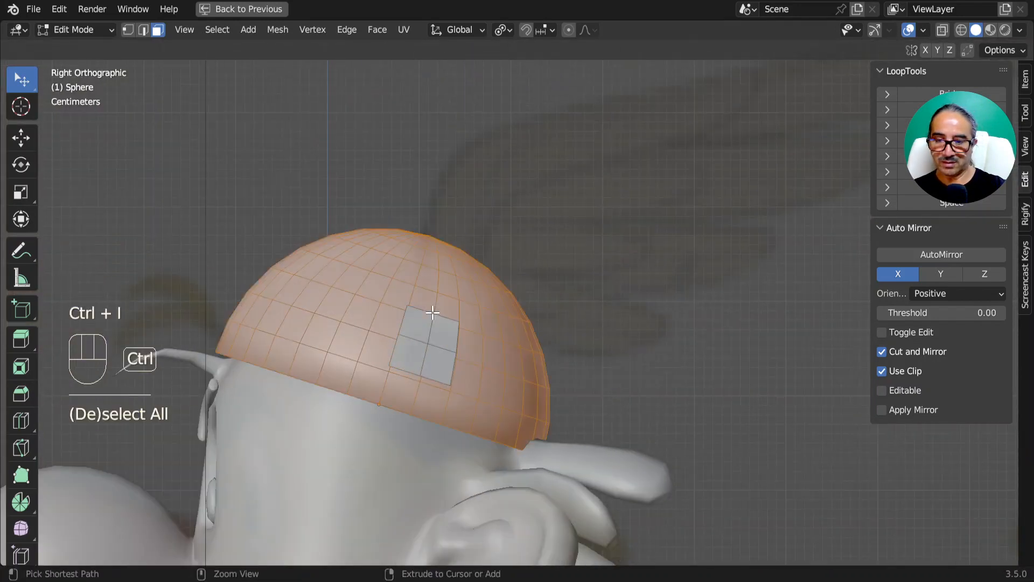
key("h")
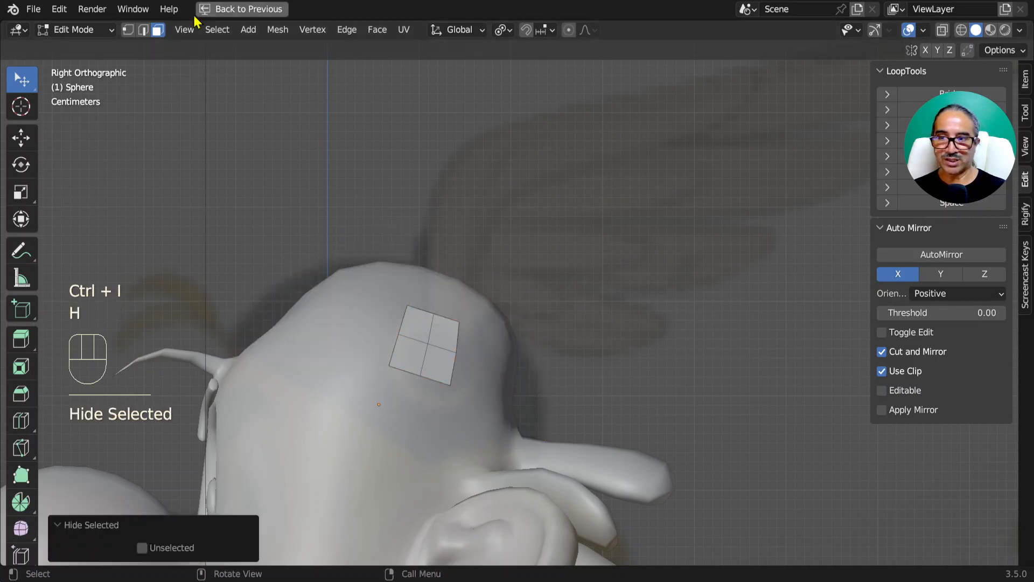
Scale an upper edge of the patch by about 1.185, extrude it into two upward segments and widen the end edge.
left_click(143, 30)
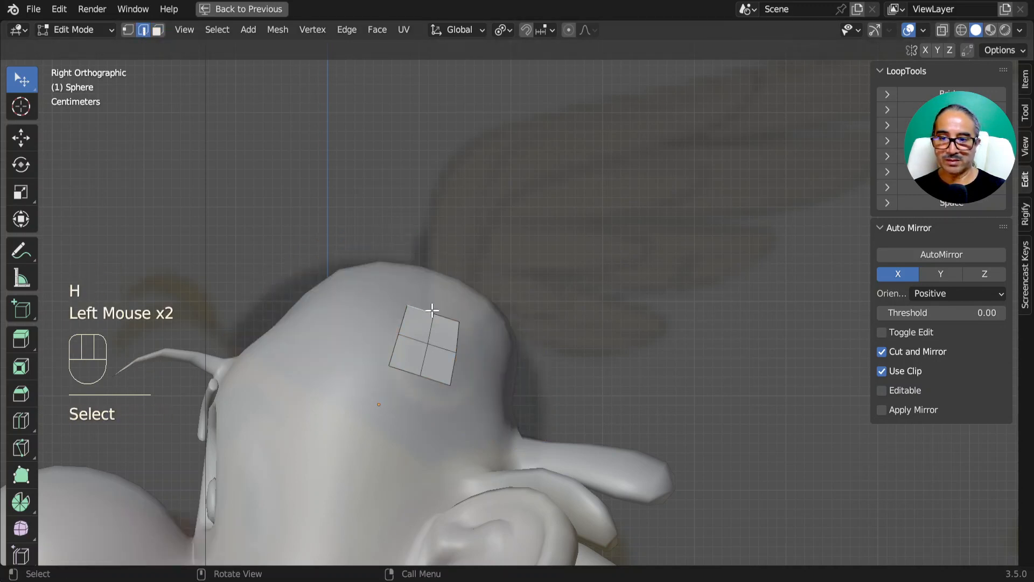
key("s")
left_click(484, 326)
scroll(469, 294, "down", 1)
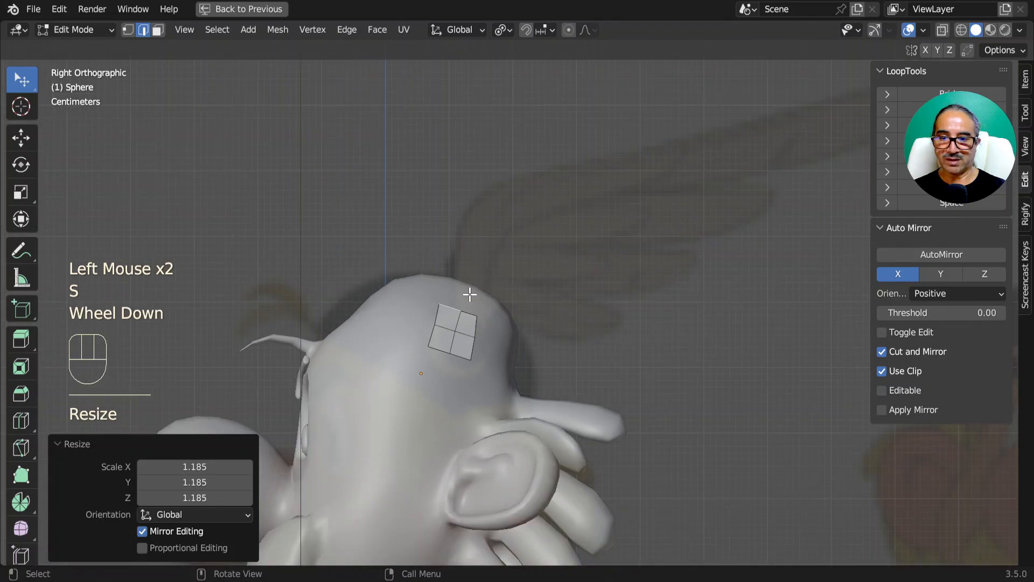
right_click(470, 257, "ctrl")
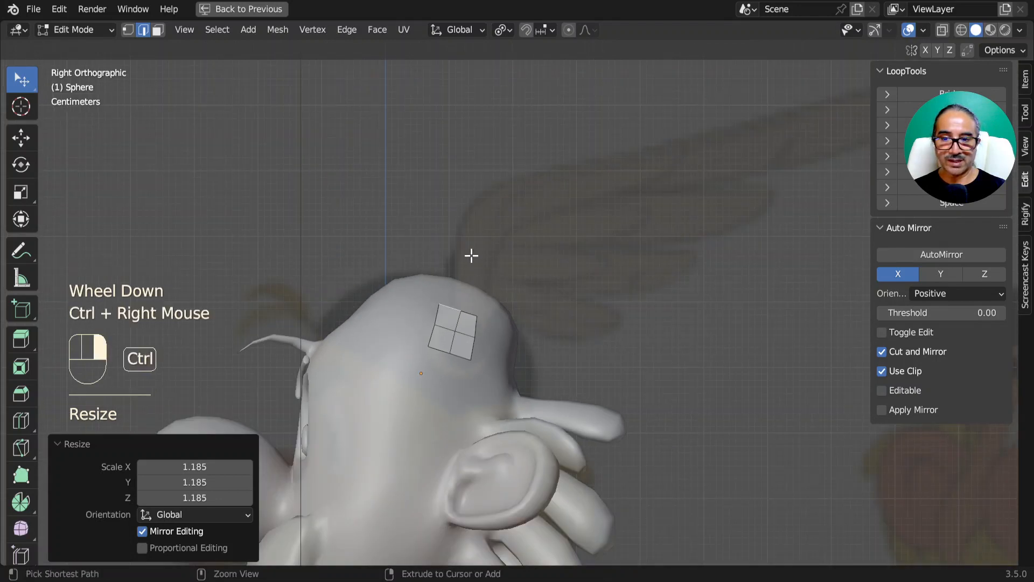
key("s")
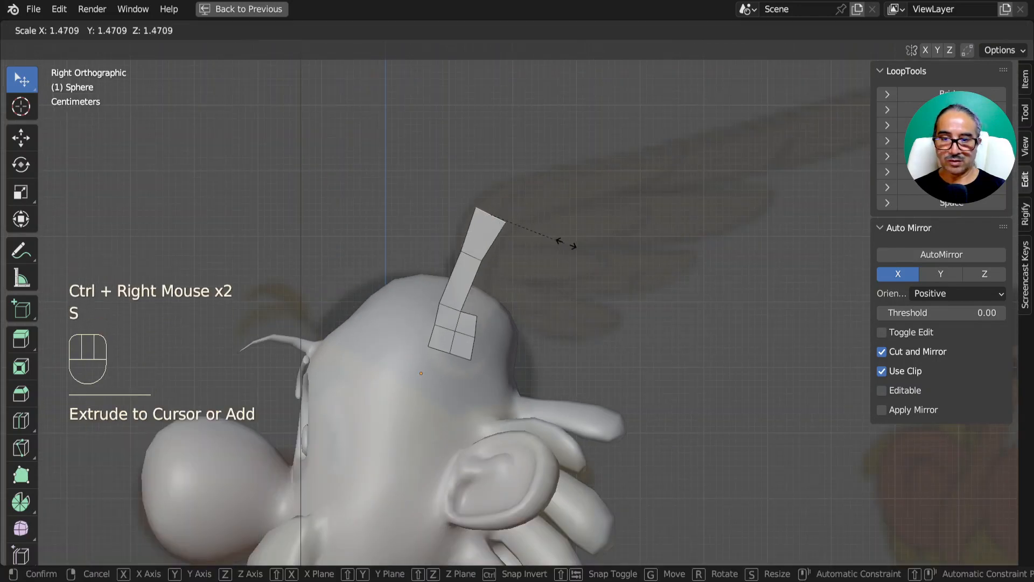
left_click(566, 238)
Extrude four more segments backward along the reference wing's top feather, widening the first end edge and narrowing the tip.
right_click(584, 191, "ctrl")
key("s")
left_click(635, 189)
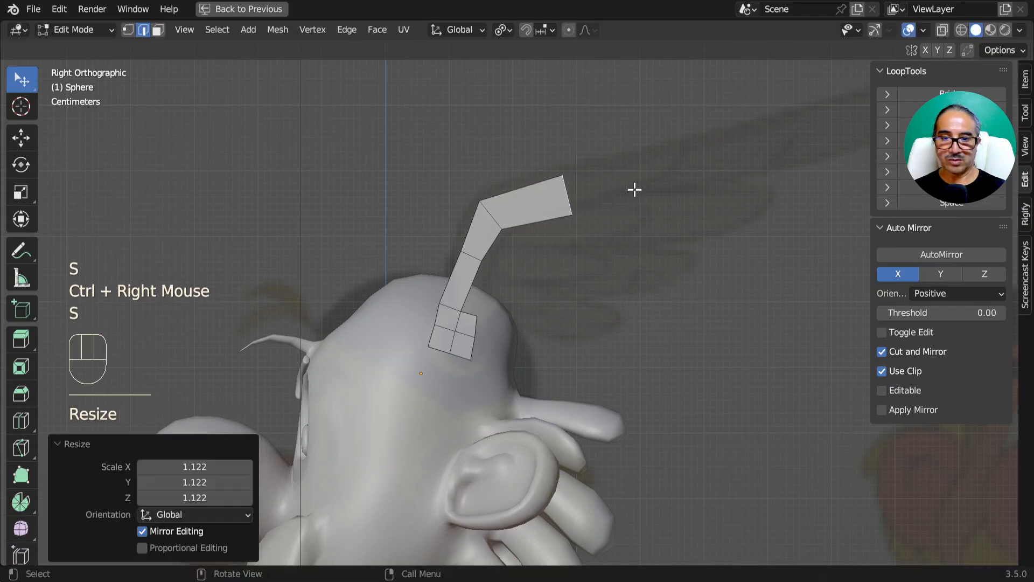
right_click(701, 163, "ctrl")
middle_click_drag(704, 168, 572, 214, "shift")
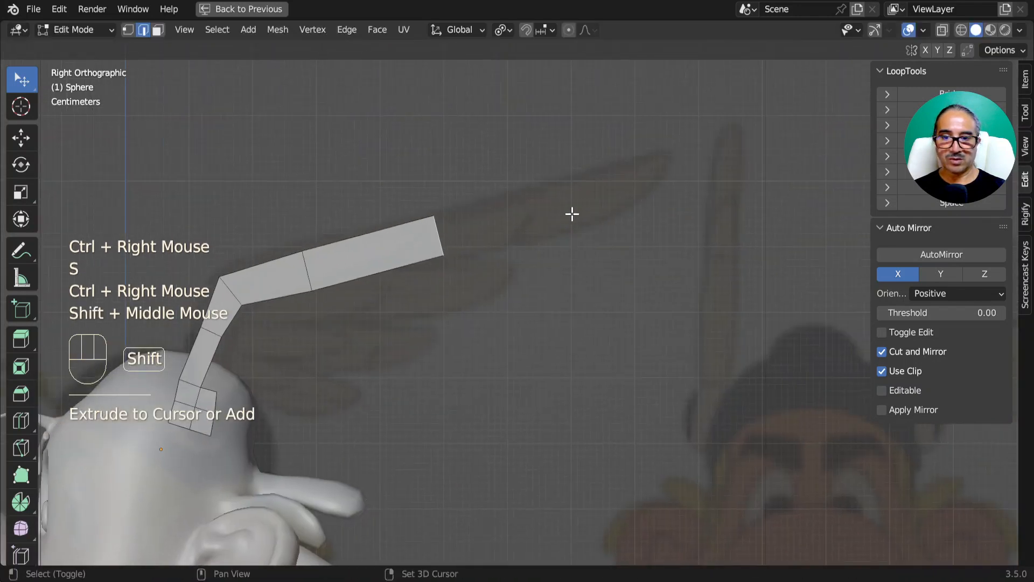
right_click(641, 171, "ctrl")
right_click(667, 155, "ctrl")
key("s")
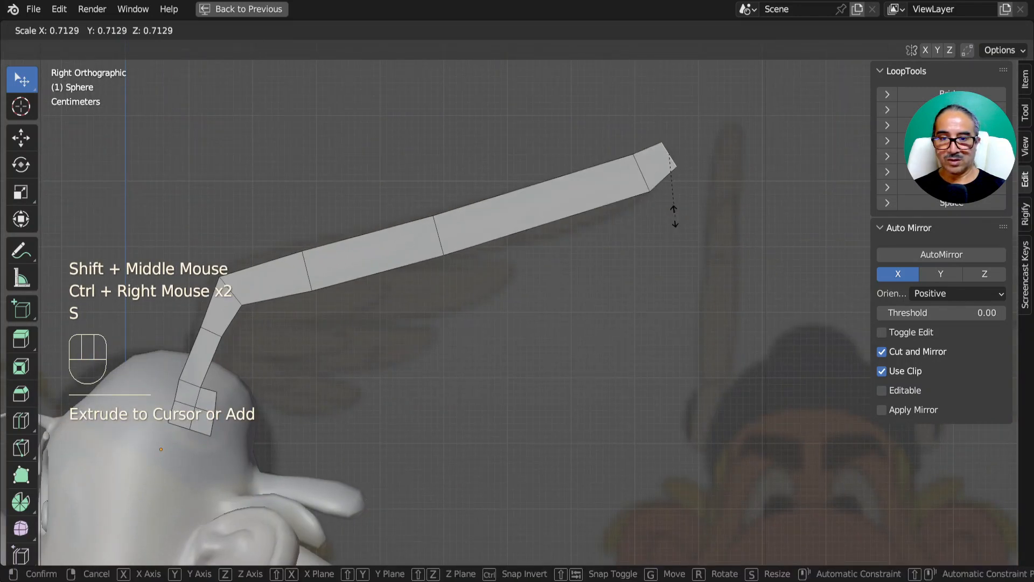
left_click(676, 216)
Extrude the second feather from the wing stem's upper rear edge in three segments and narrow its tip.
middle_click_drag(240, 353, 378, 326, "shift")
left_click(384, 304)
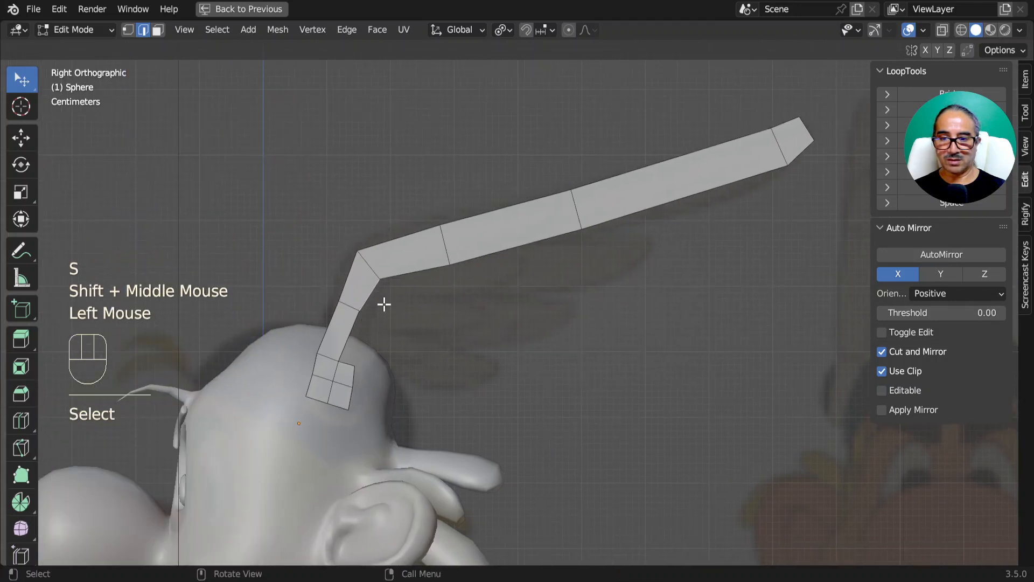
right_click(457, 283, "ctrl")
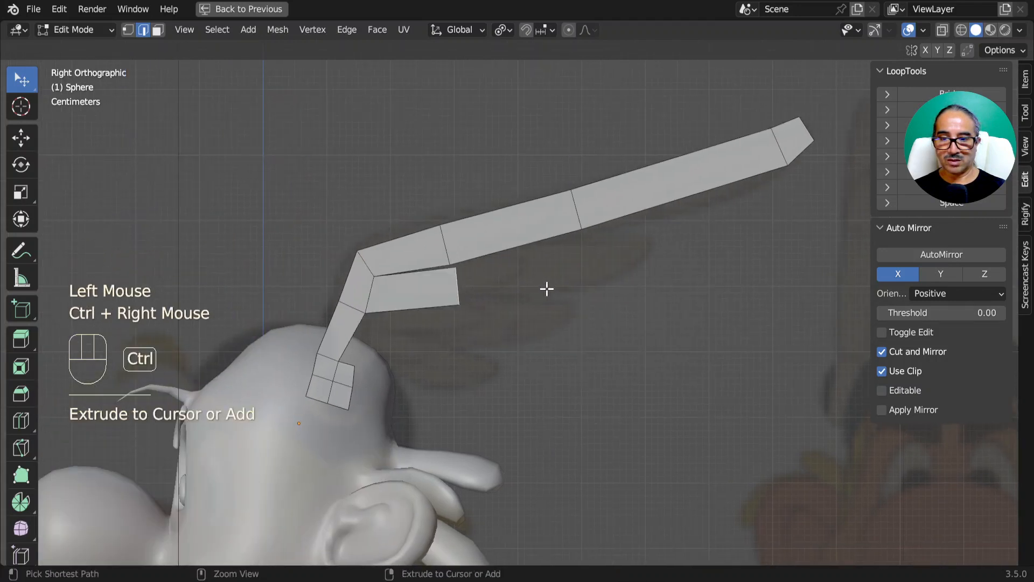
right_click(556, 268, "ctrl")
right_click(647, 247, "ctrl")
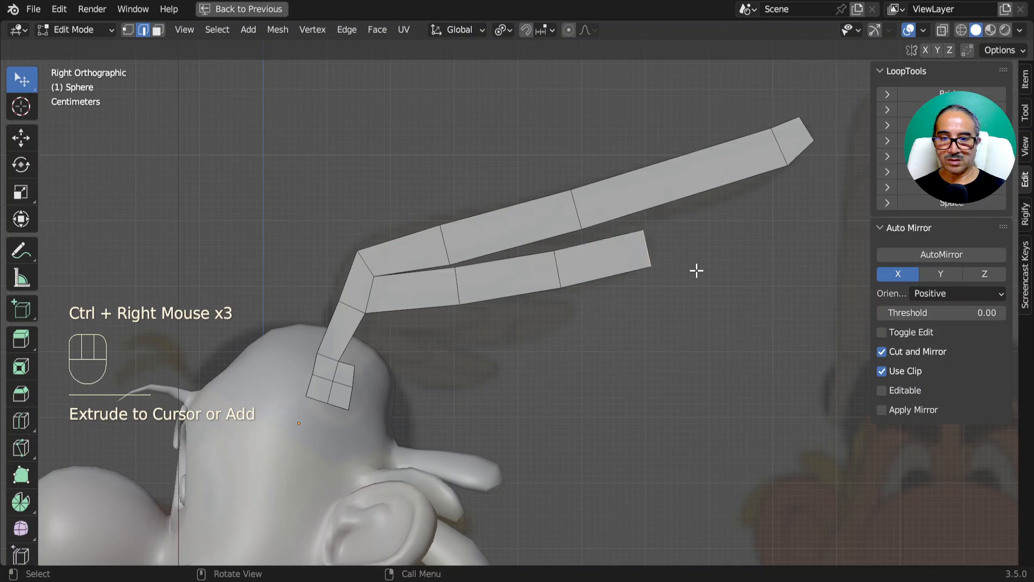
key("s")
left_click(469, 292)
Extrude the first segment of the third feather from the stem's lower rear edge and scale its end to about 0.672.
left_click(357, 338)
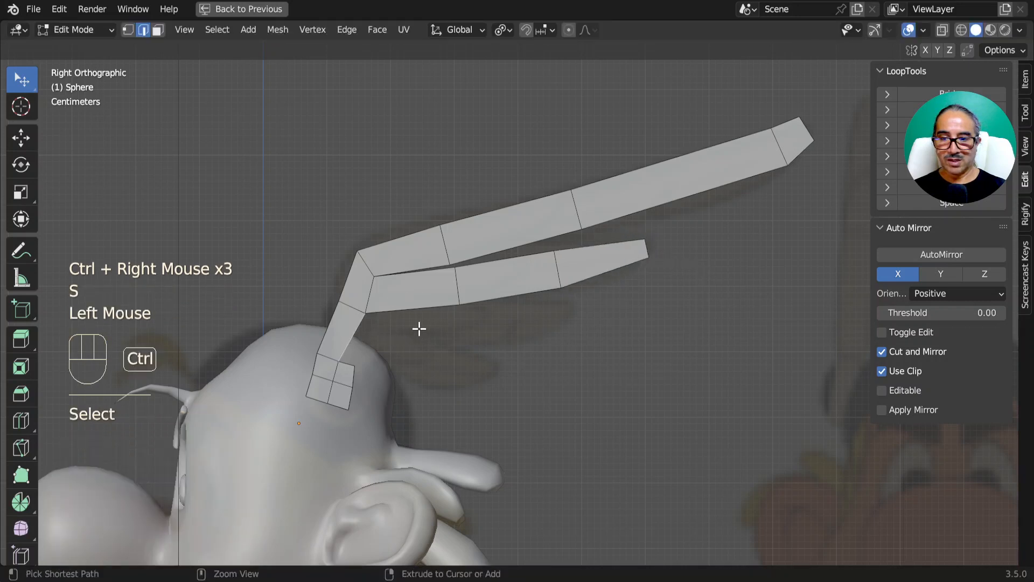
right_click(480, 337, "ctrl")
key("s")
left_click(487, 334)
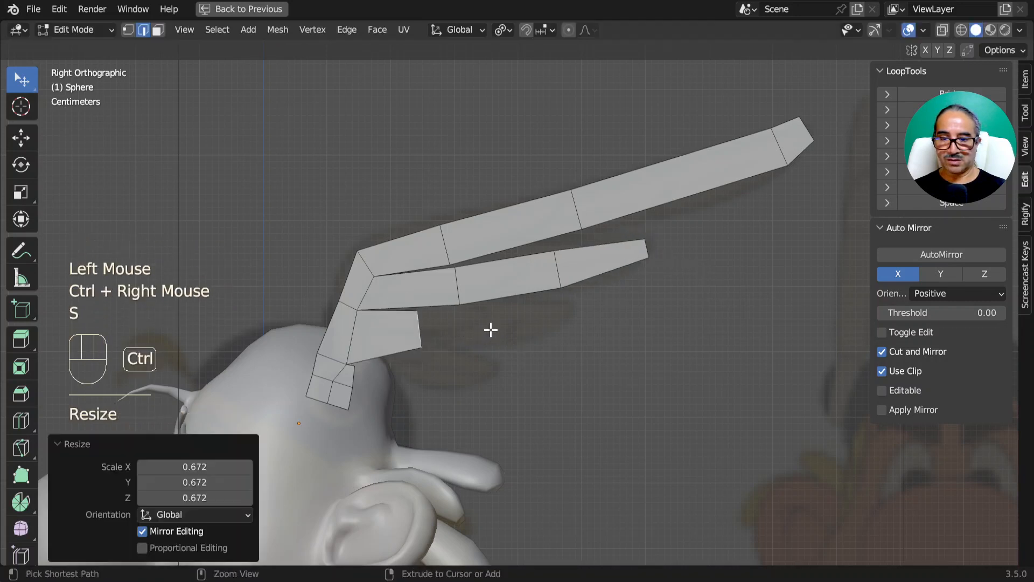
Extrude two more segments of the third feather toward the rear and narrow its tip.
right_click(489, 330, "ctrl")
right_click(564, 308, "ctrl")
key("s")
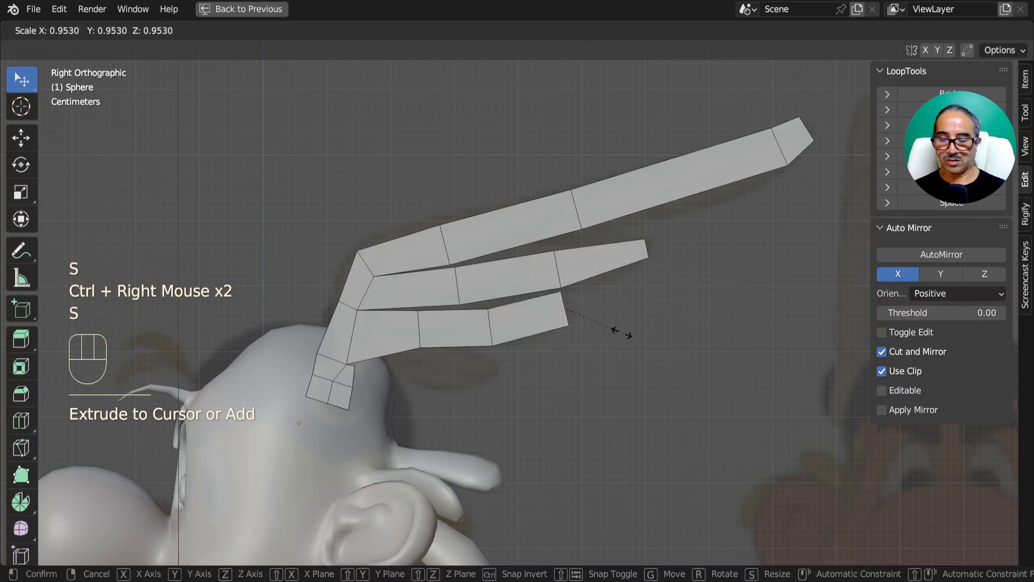
left_click(595, 333)
Extrude the fourth feather from the rear edge at the wing's base in two segments, widening the first end edge and narrowing the tip.
left_click(370, 385, "ctrl")
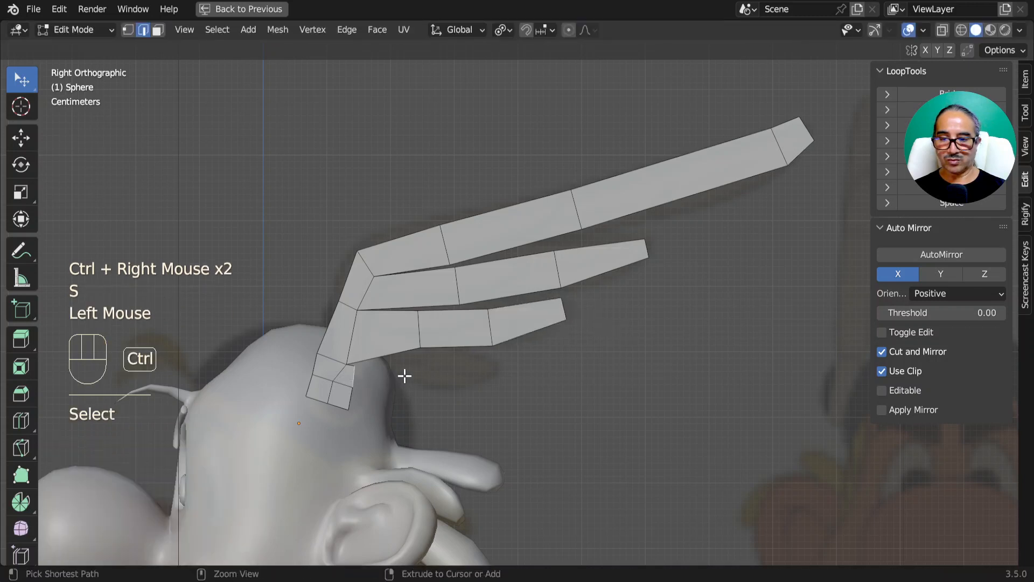
right_click(431, 368, "ctrl")
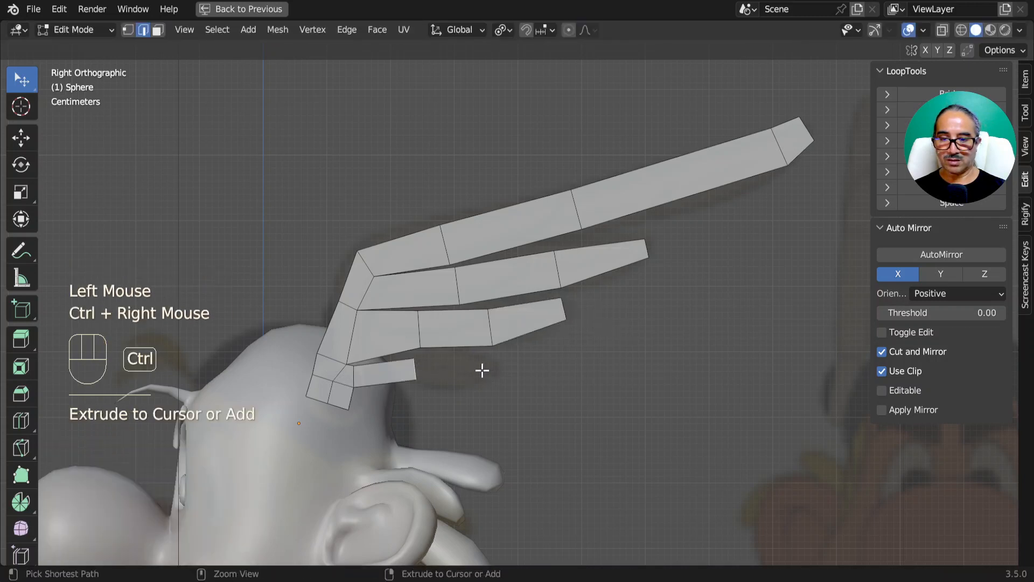
key("s")
left_click(514, 399)
right_click(549, 385, "ctrl")
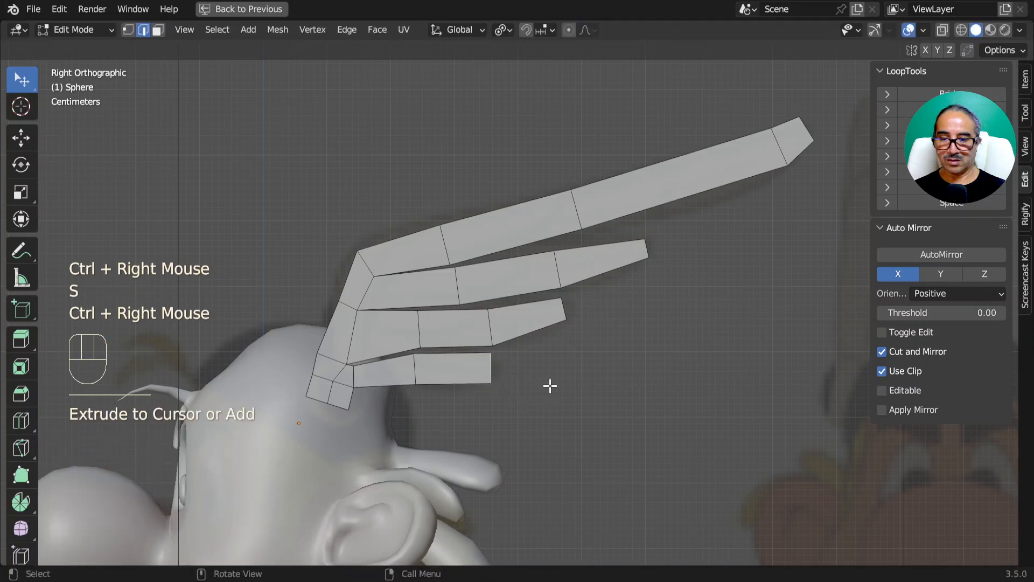
key("s")
left_click(397, 327)
Rotate the upper bend face of the wing stem by about 17.6° and move it to follow the reference.
left_click(351, 330)
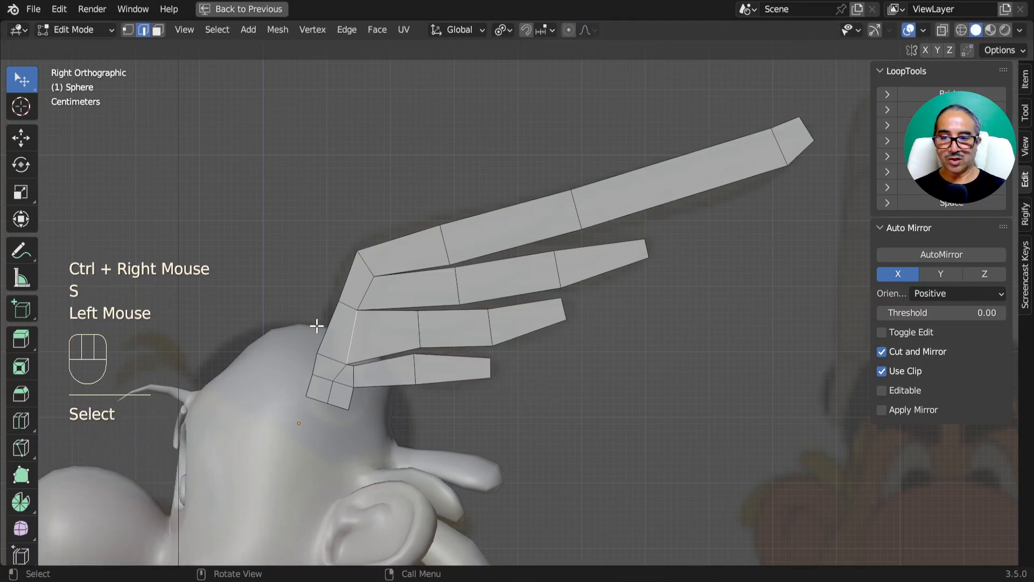
left_click(157, 29)
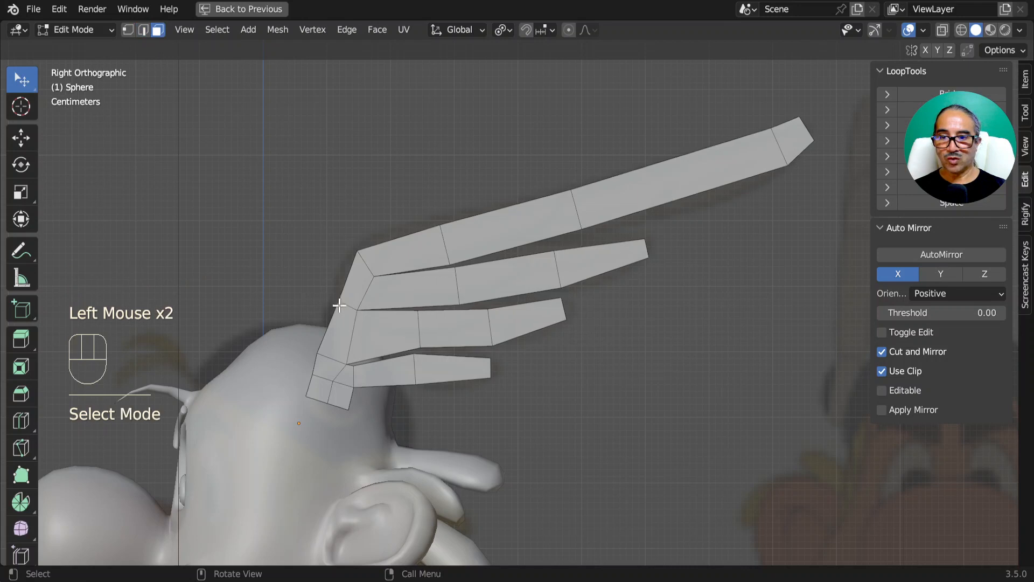
left_click(341, 316)
key("r")
left_click(409, 306)
key("g")
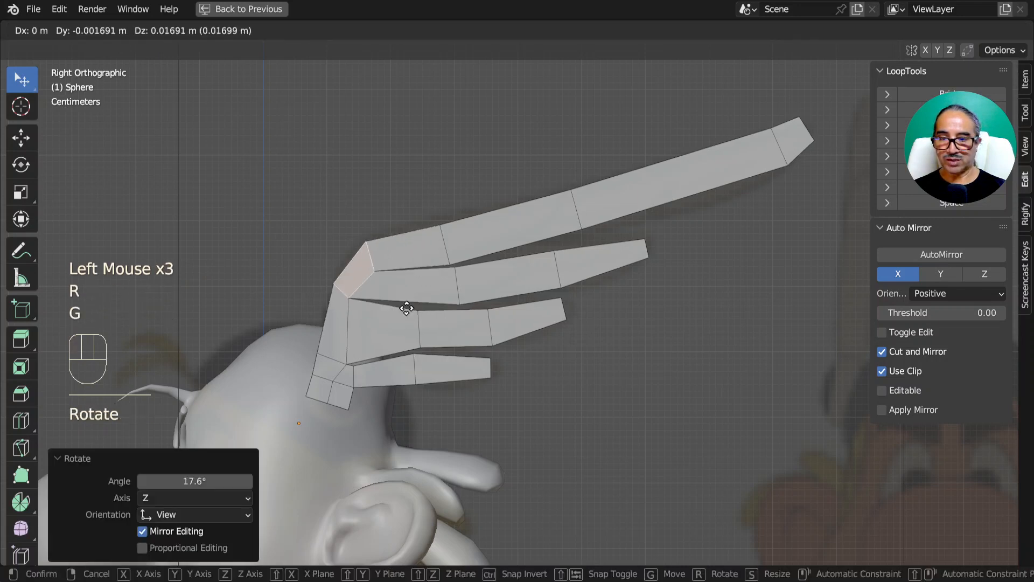
left_click(358, 302)
Select the three connected stem faces and duplicate them slightly outward, about 0.013 m along X.
left_click(341, 340)
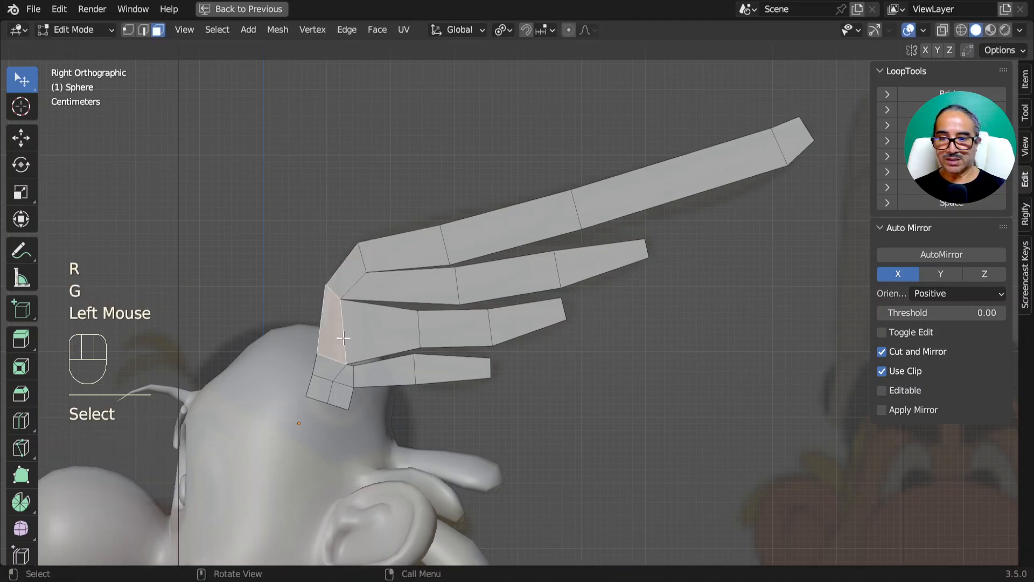
left_click(330, 369, "shift")
left_click(346, 284, "shift")
middle_click_drag(346, 284, 546, 380)
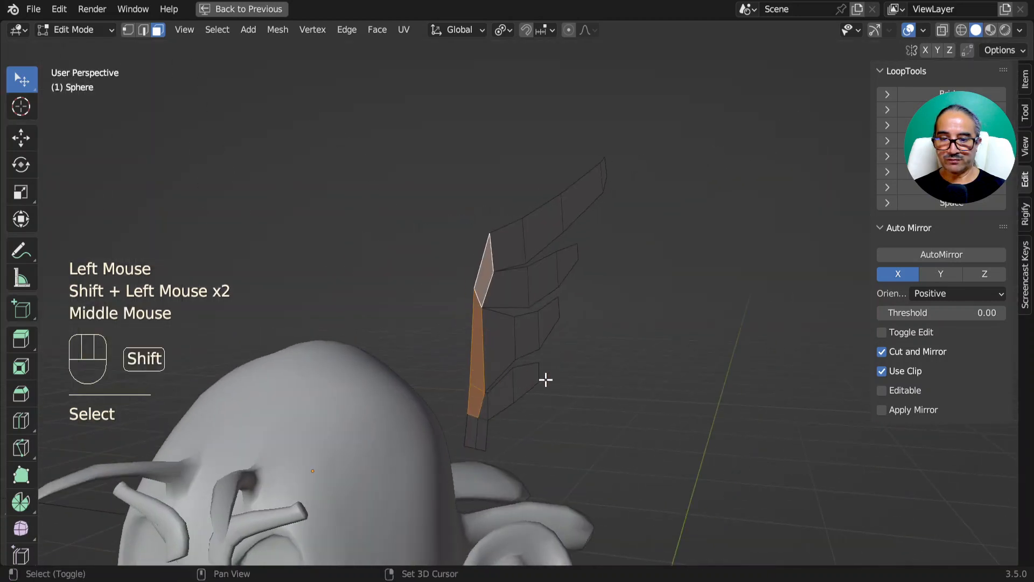
key("shift+d")
left_click(544, 376)
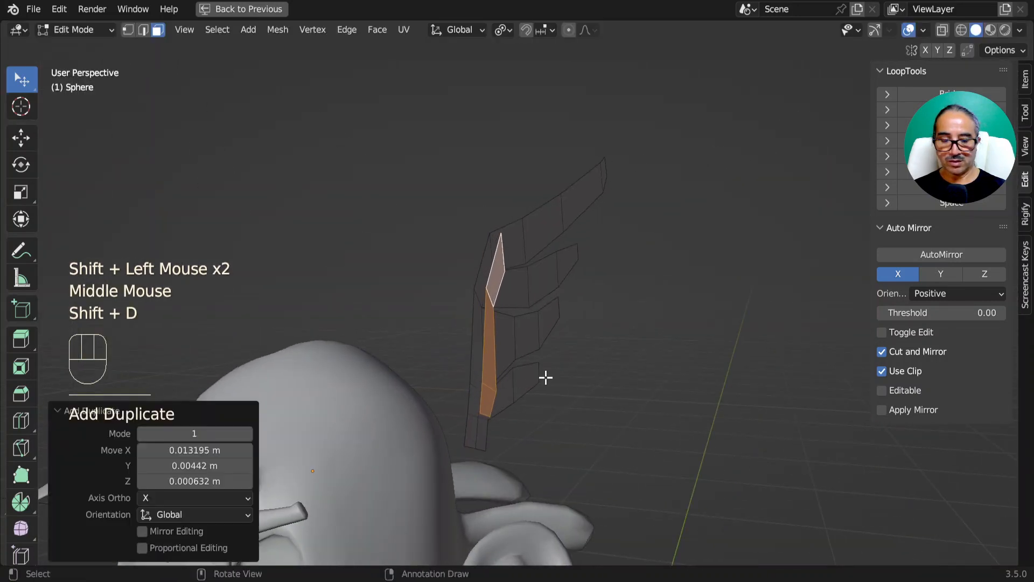
Scale the duplicated stem strip's upper edge by about 1.355, working in wireframe from the right side view.
key("KP_3")
left_click(143, 29)
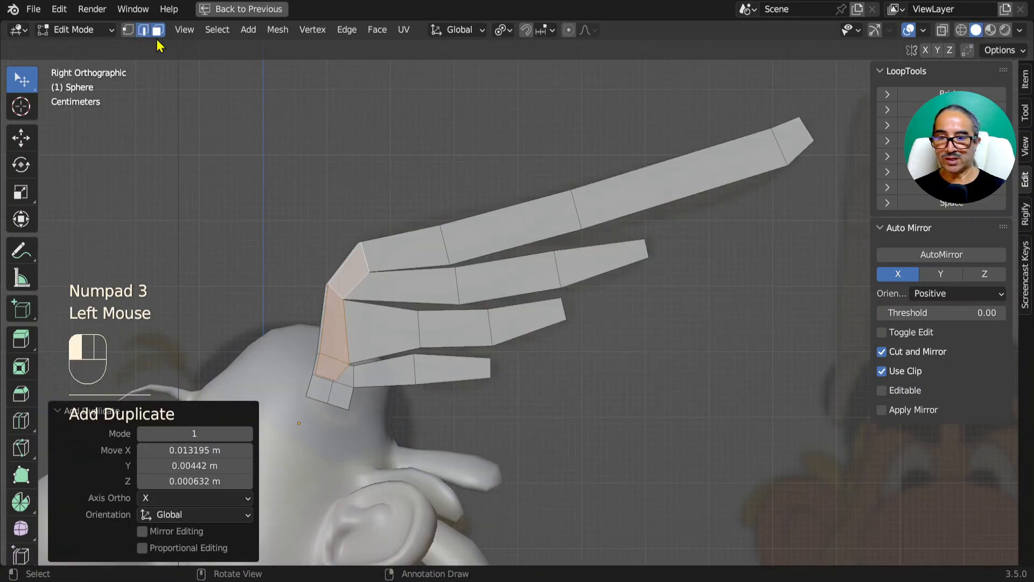
left_click(363, 254)
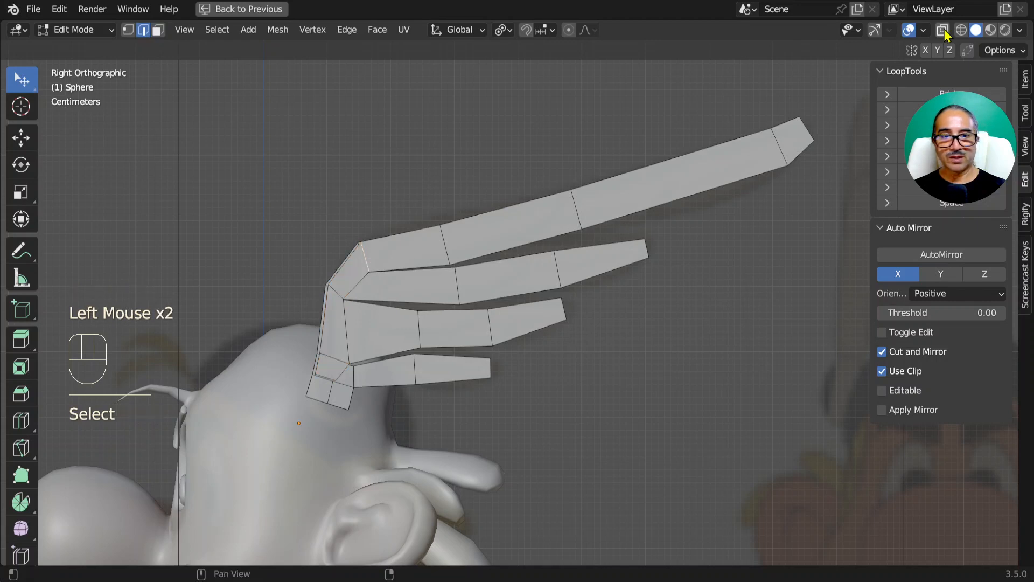
left_click(960, 31)
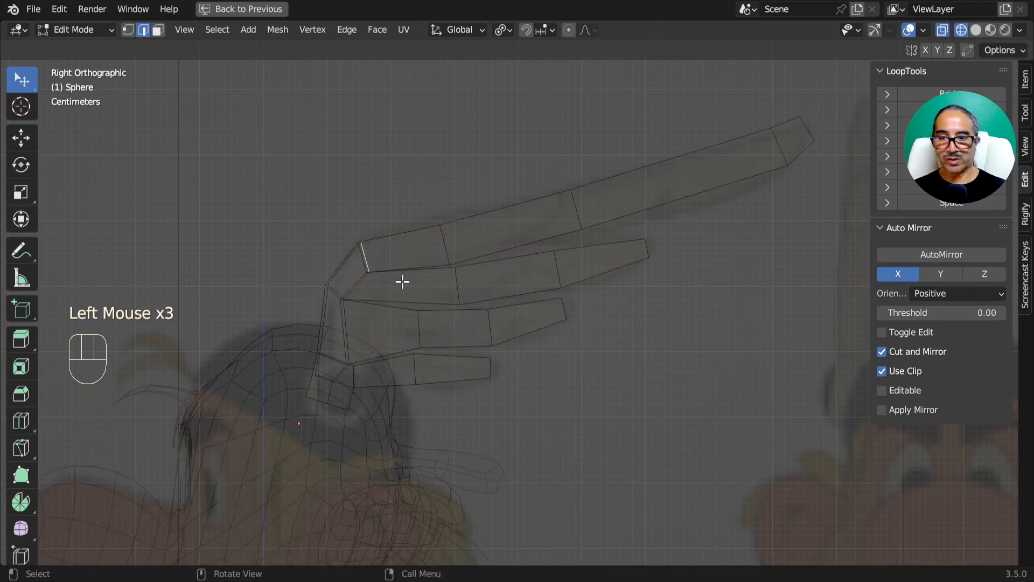
key("s")
left_click(421, 282)
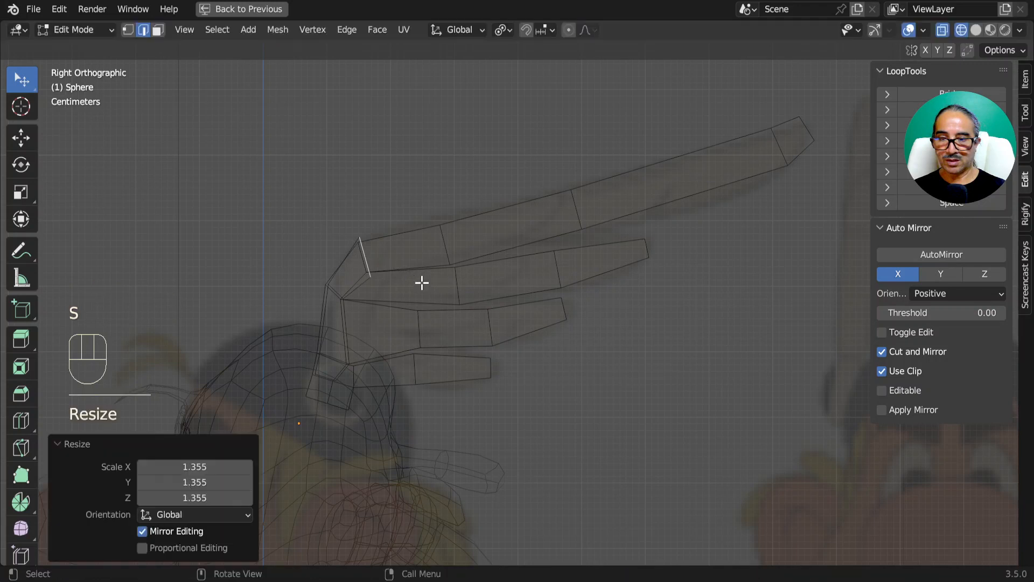
Extrude the top overlay feather from the scaled edge in three segments along the reference, narrowing the last two end edges.
right_click(455, 242, "ctrl")
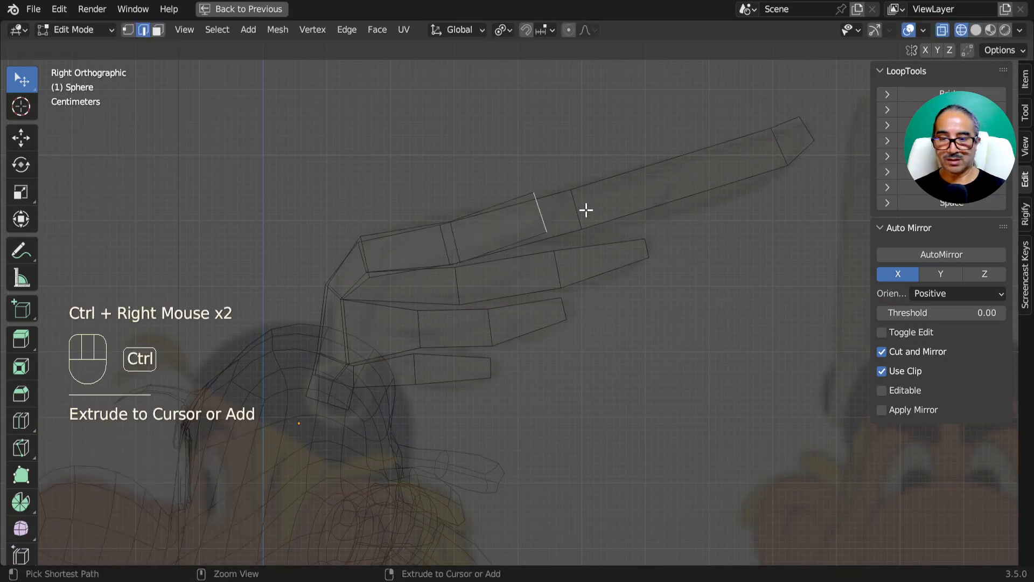
key("s")
left_click(563, 201)
right_click(564, 192, "ctrl")
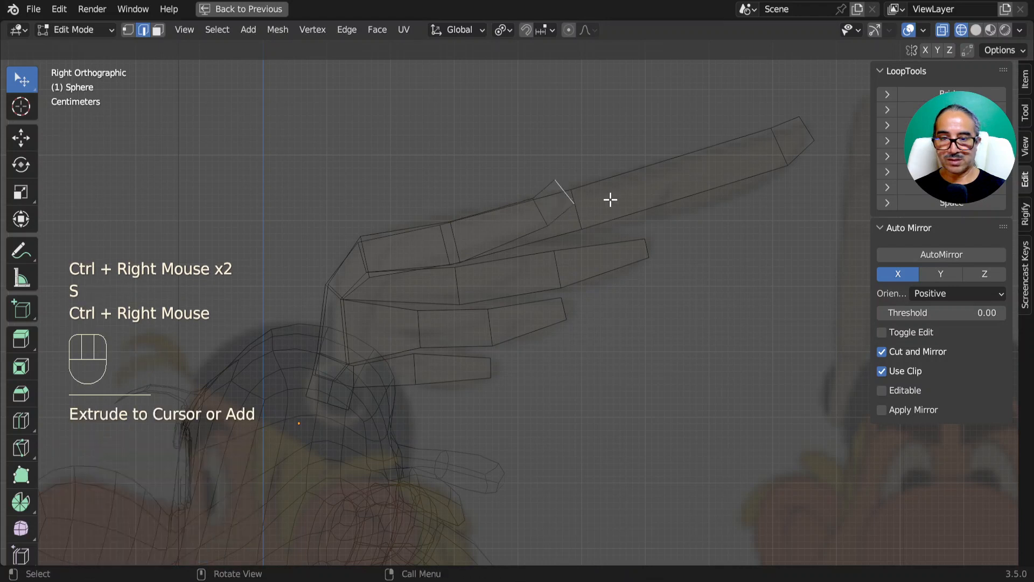
key("s")
left_click(593, 201)
Restore solid shading and extrude the second overlay feather from the duplicated strip's upper rear edge in three segments, narrowing the first end edge.
left_click(360, 295)
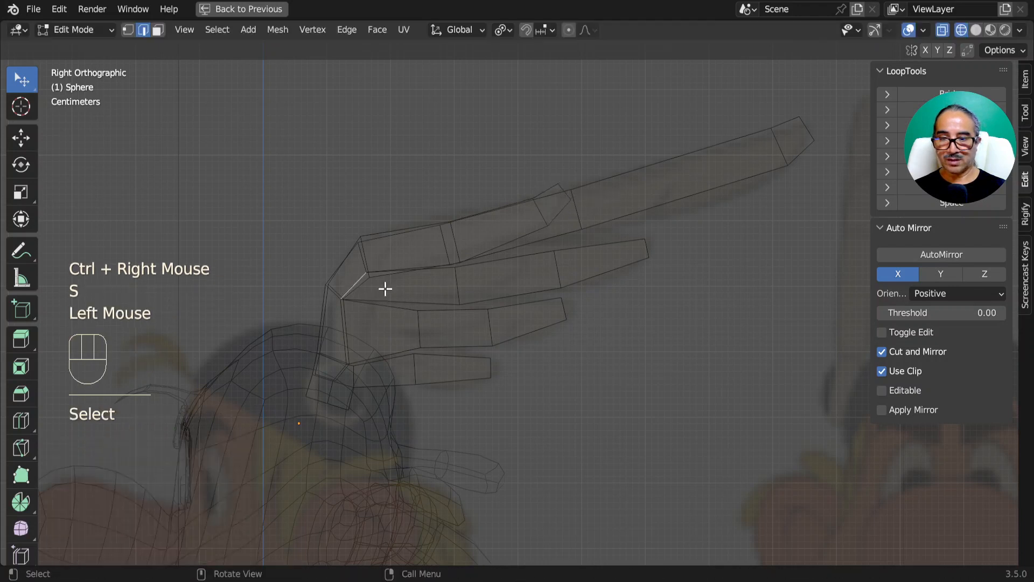
left_click(977, 31)
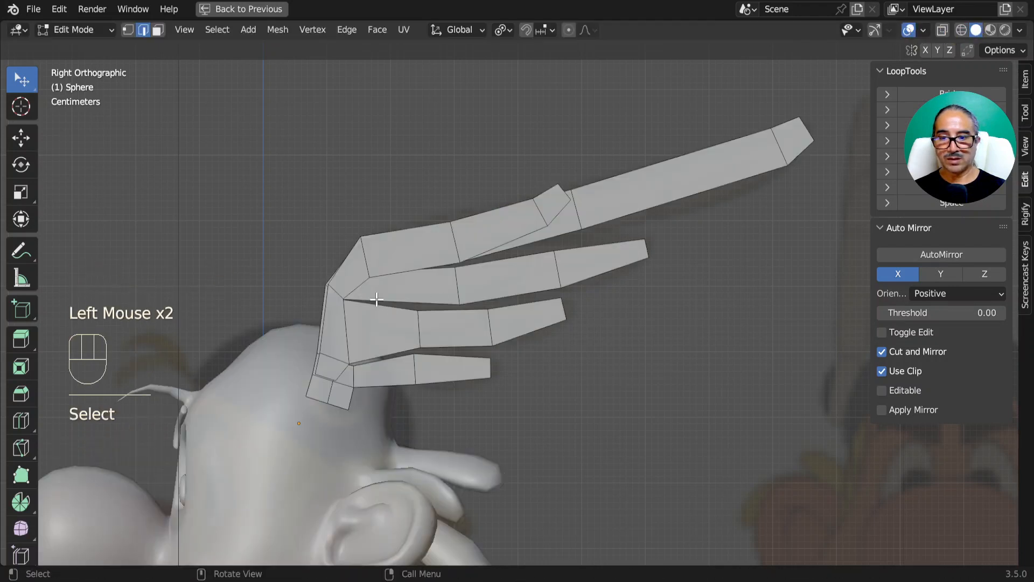
middle_click_drag(353, 285, 501, 296)
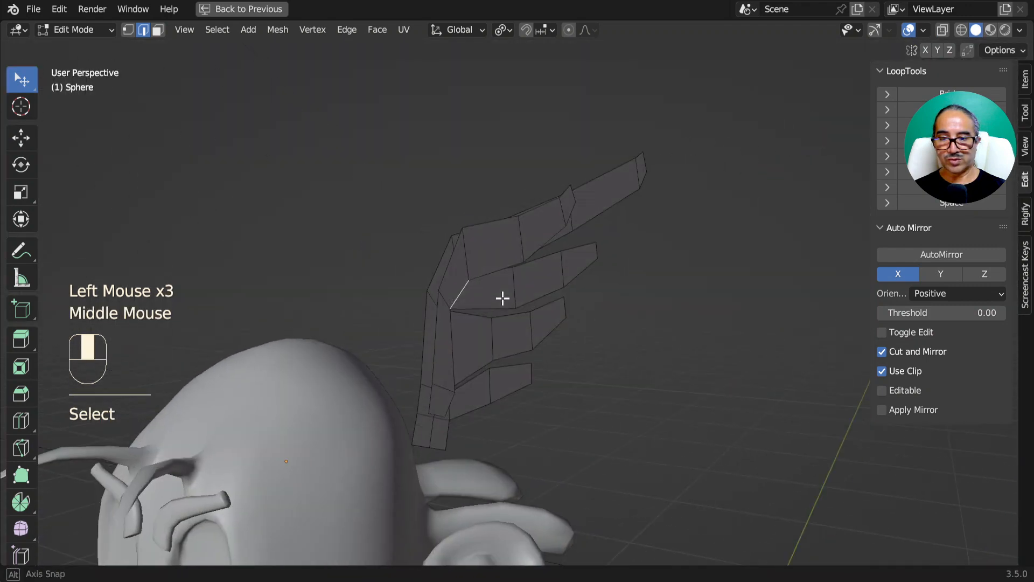
key("g")
left_click(491, 304)
key("KP_3")
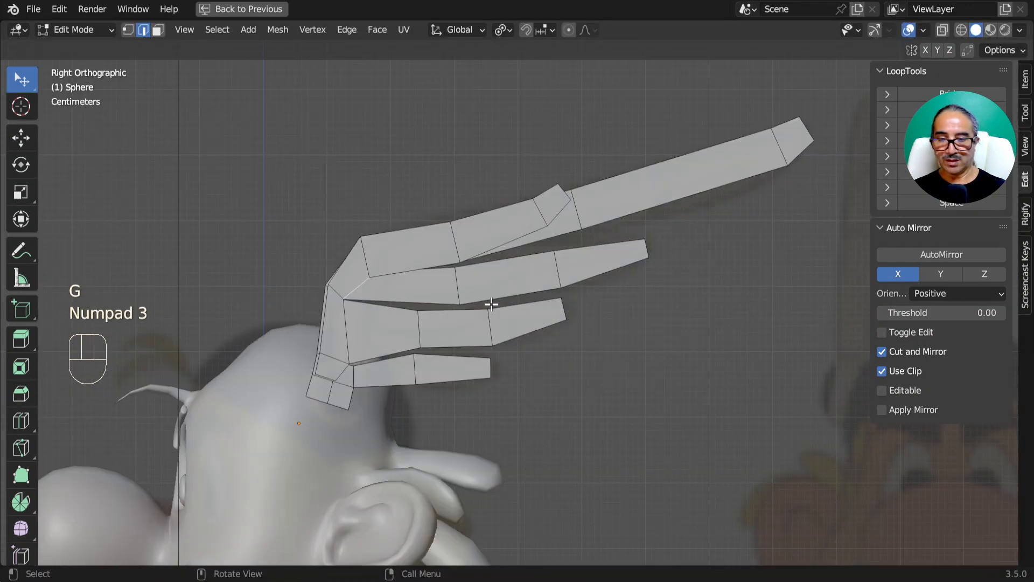
right_click(400, 300, "ctrl")
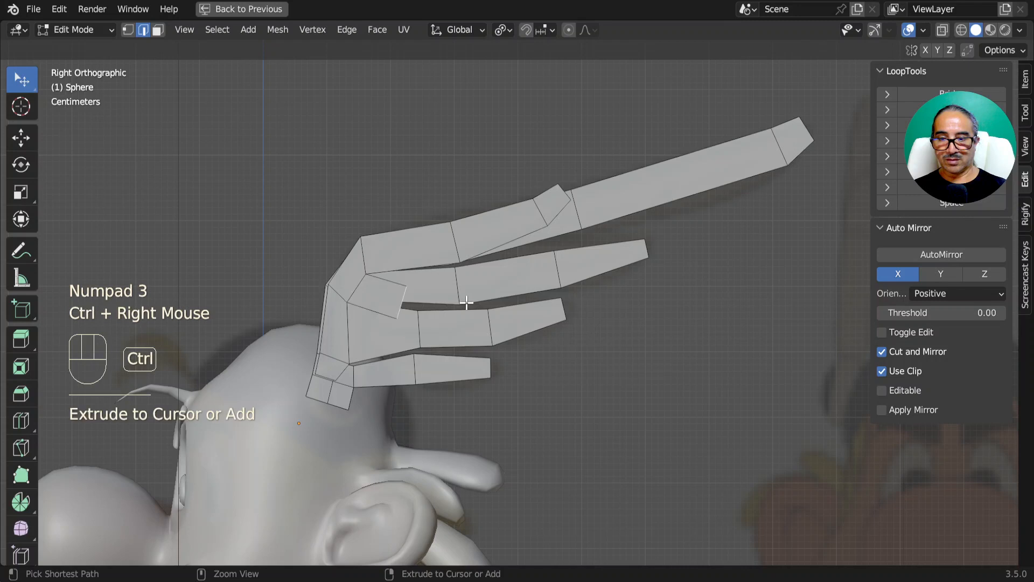
key("s")
left_click(465, 307)
right_click(496, 287, "ctrl")
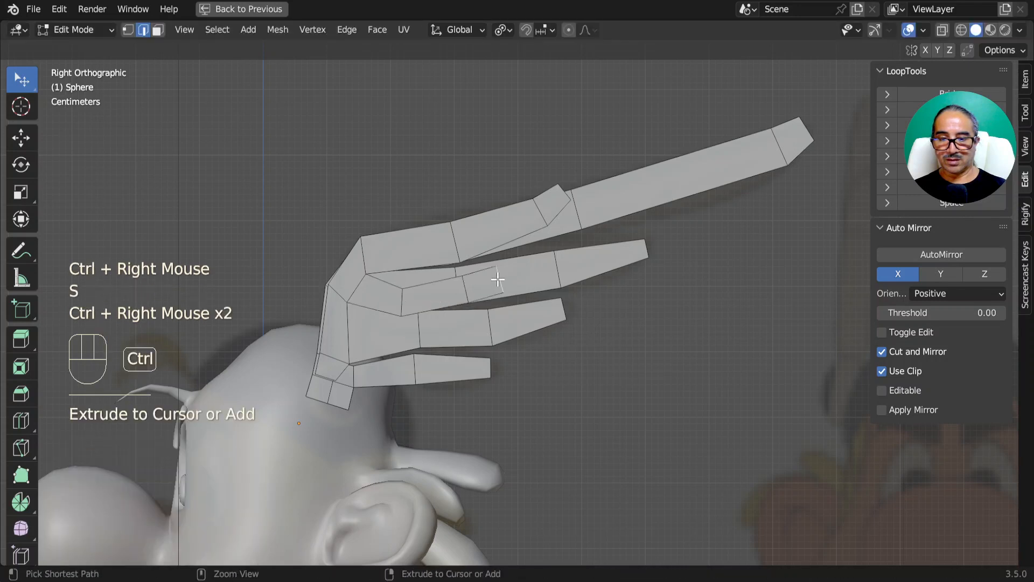
Move the upper long edge of the second overlay feather up by about 0.012 m.
left_click(423, 283)
key("g")
left_click(490, 270)
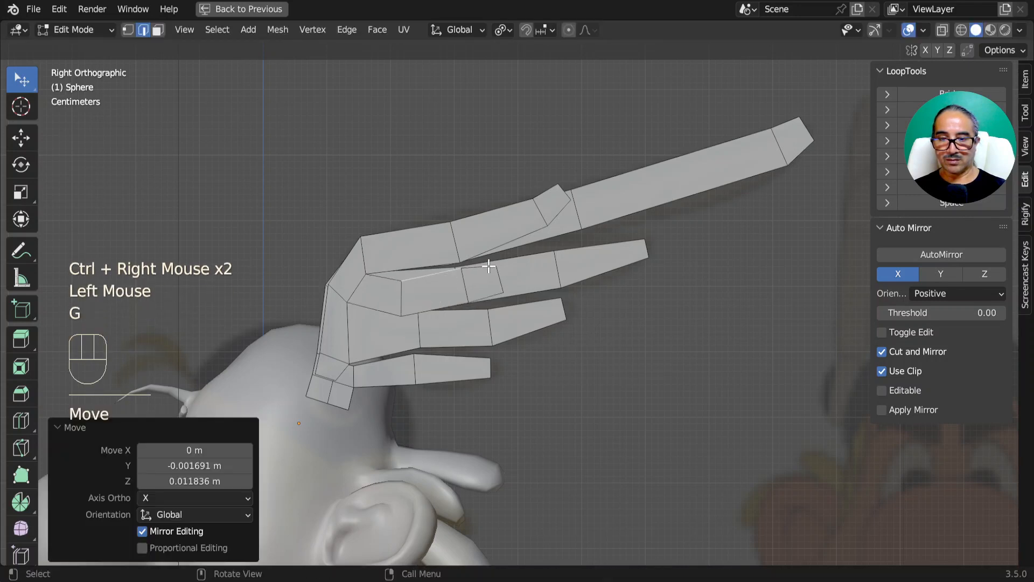
Extrude the third overlay feather from the strip's lower rear edge in three segments, scaling its tip to about 0.489.
right_click(389, 352, "ctrl")
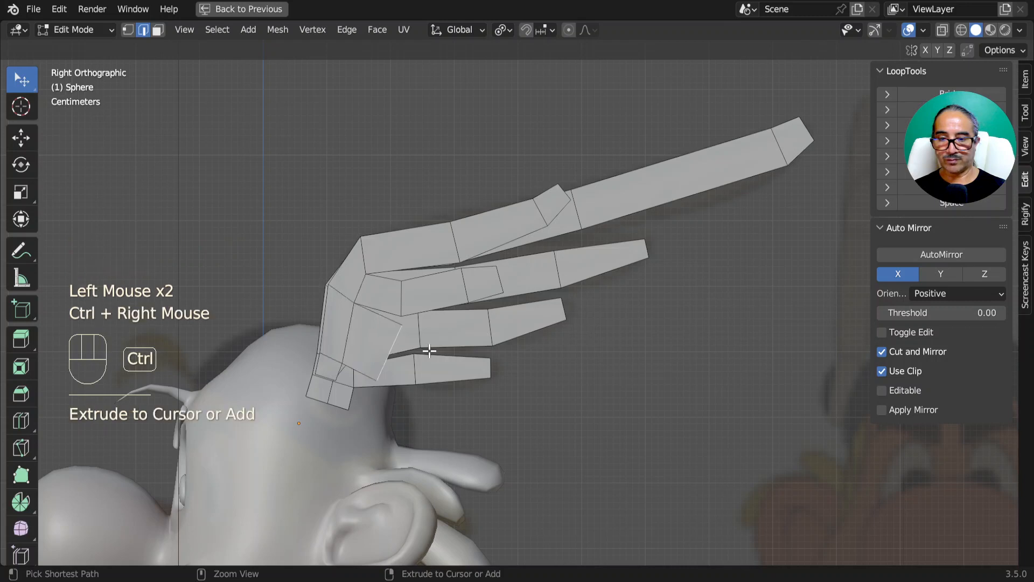
key("s")
left_click(439, 342)
right_click(473, 328, "ctrl")
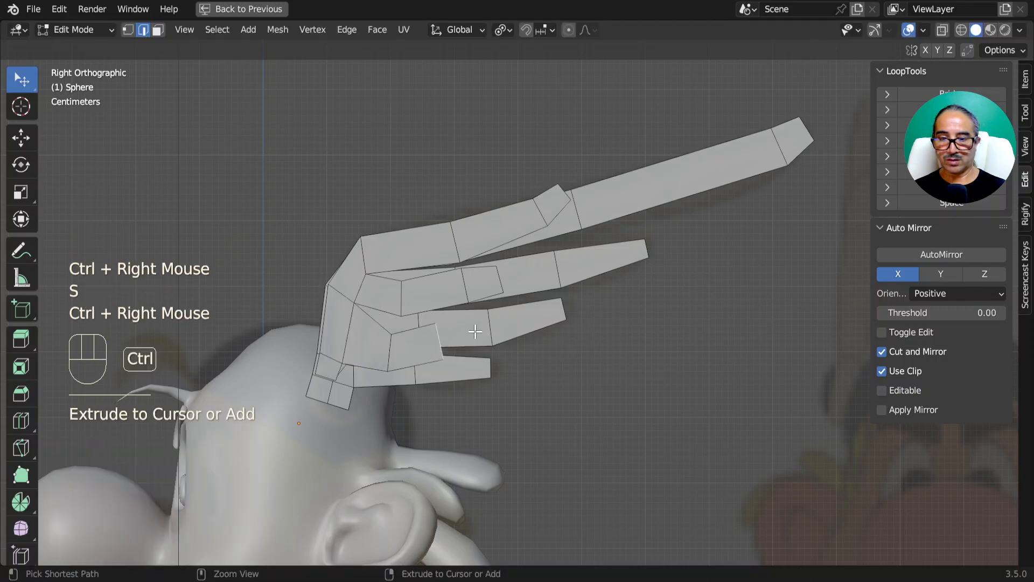
right_click(519, 349, "ctrl")
key("s")
left_click(487, 343)
Select the entire wing mesh and extrude it about 0.011 m along its normal to give the feathers thickness.
middle_click_drag(488, 343, 607, 355)
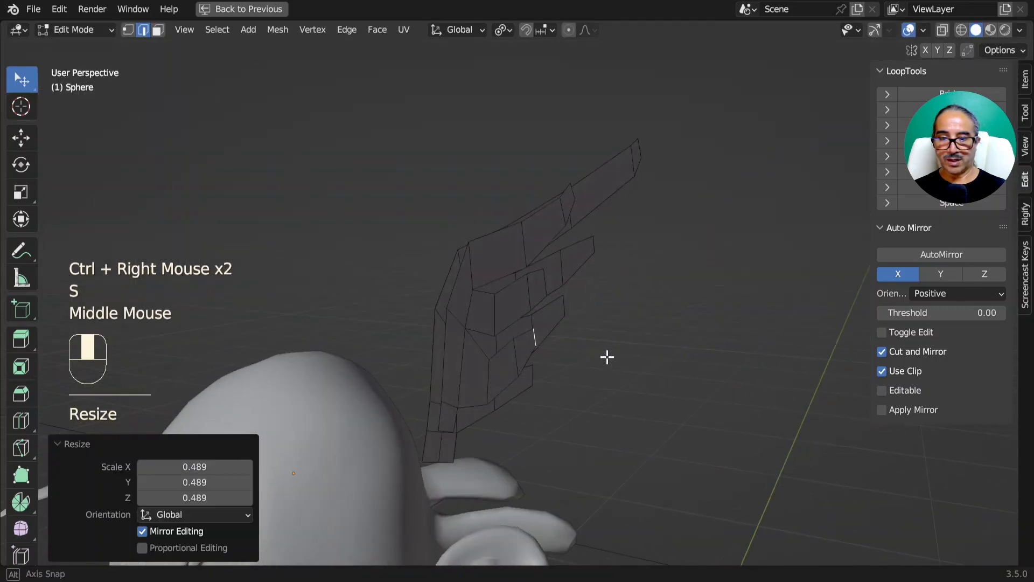
key("a")
middle_click_drag(516, 243, 554, 275)
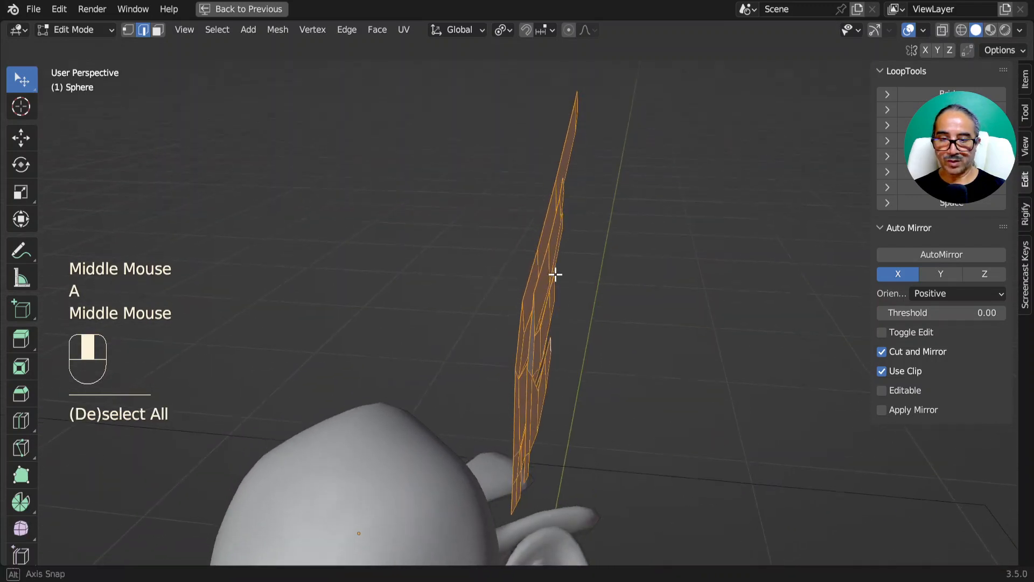
scroll(566, 289, "up", 2)
key("e")
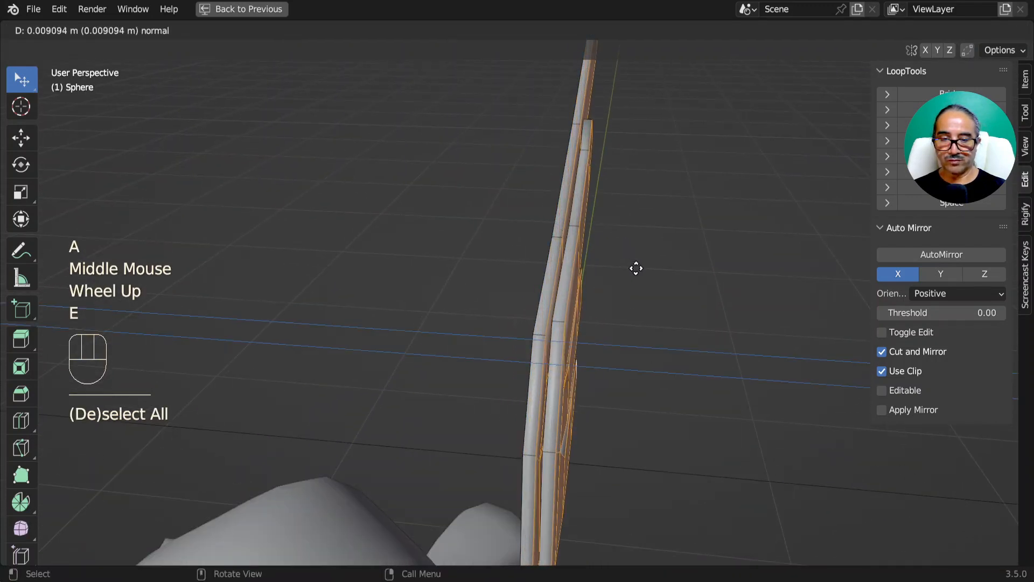
left_click(638, 268)
scroll(634, 267, "down", 3)
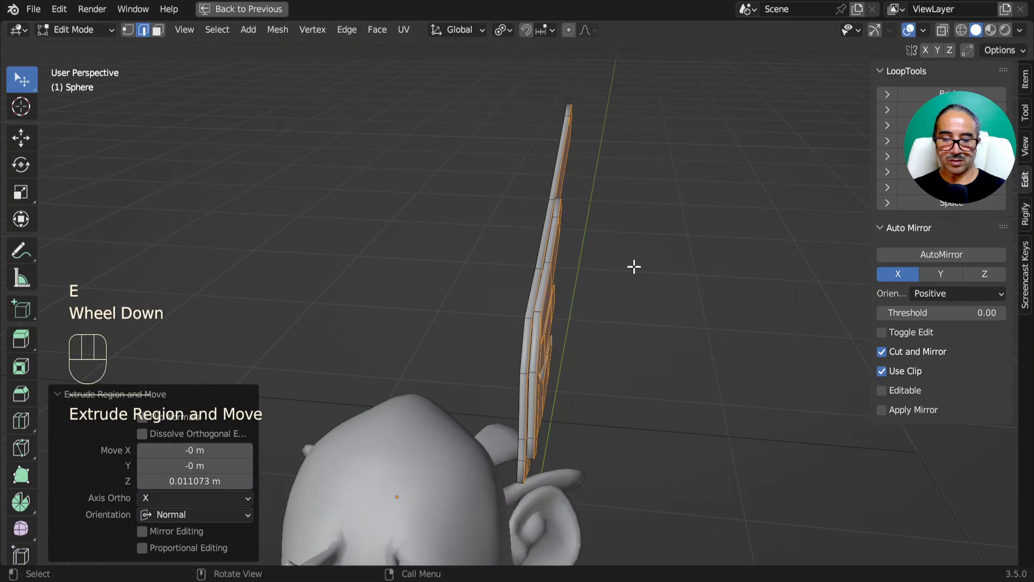
key("KP_7")
key("l")
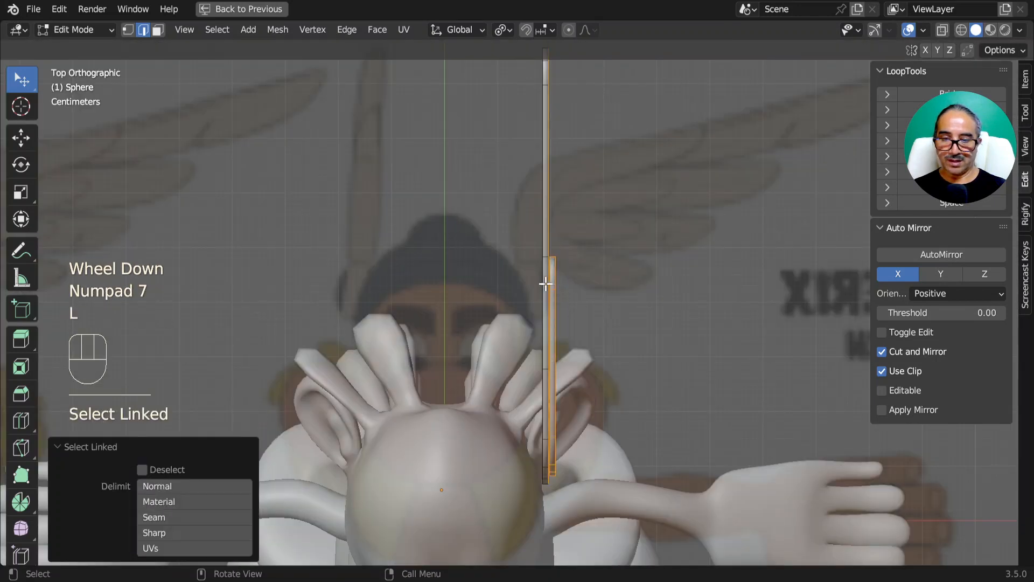
key("l")
key("r")
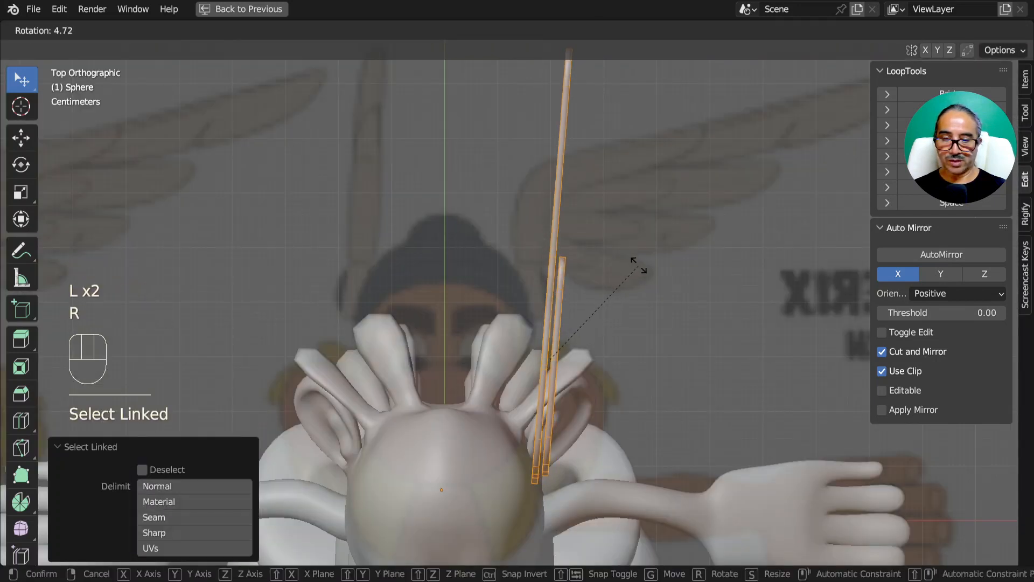
right_click(630, 259)
Switch to face selection and move faces at the overlay strip's lower end to fit it against the wing's base.
middle_click_drag(592, 412, 408, 381)
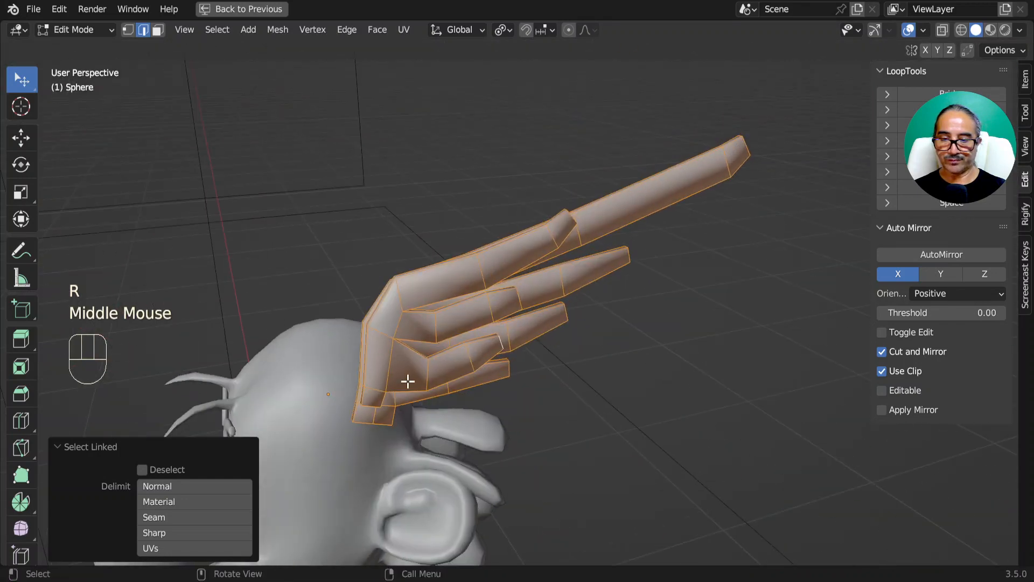
left_click(158, 30)
scroll(393, 339, "up", 1)
middle_click_drag(393, 340, 489, 369)
scroll(418, 303, "up", 2)
left_click(430, 387)
key("g")
left_click(512, 336)
left_click(512, 337)
key("g")
left_click(509, 328)
Select the front half of the wing base's bottom end, rotate it, and move it about -0.016 m in Y and -0.024 m in Z.
left_click(359, 321)
middle_click_drag(359, 321, 496, 300)
left_click(346, 353)
key("KP_3")
scroll(381, 318, "up", 2)
middle_click_drag(380, 318, 411, 180)
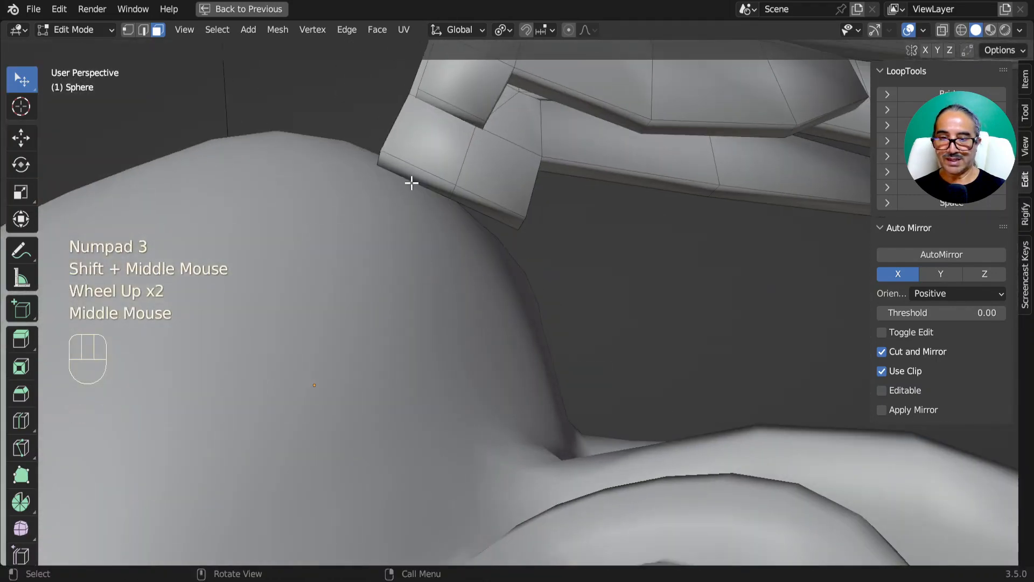
left_click(415, 174)
key("KP_3")
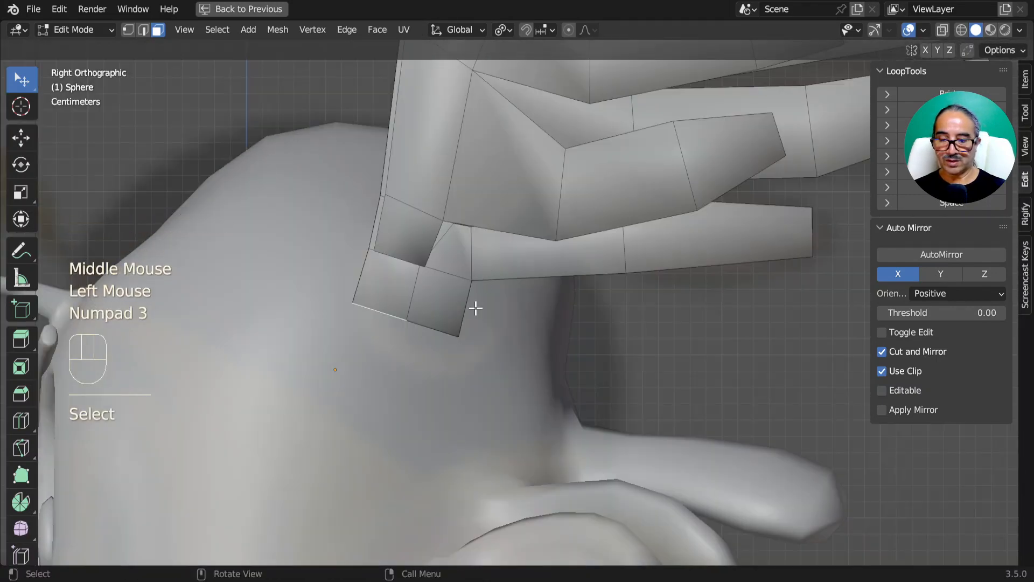
key("r")
left_click(434, 432)
key("g")
left_click(427, 425)
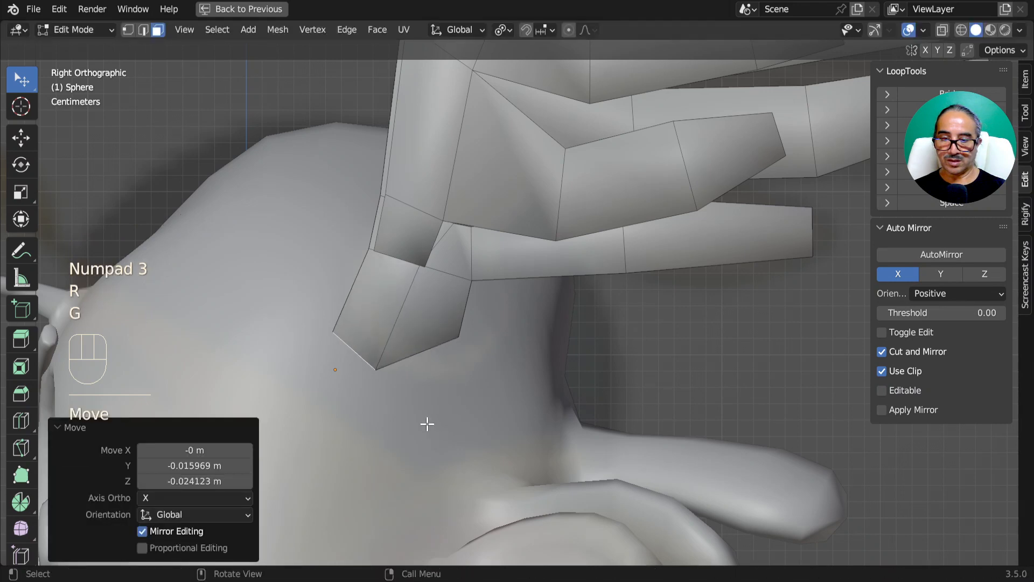
Move the rear edge face at the wing base's lower end about 0.006 m in Y and -0.014 m in Z.
middle_click_drag(427, 425, 434, 270)
left_click(360, 197)
key("KP_3")
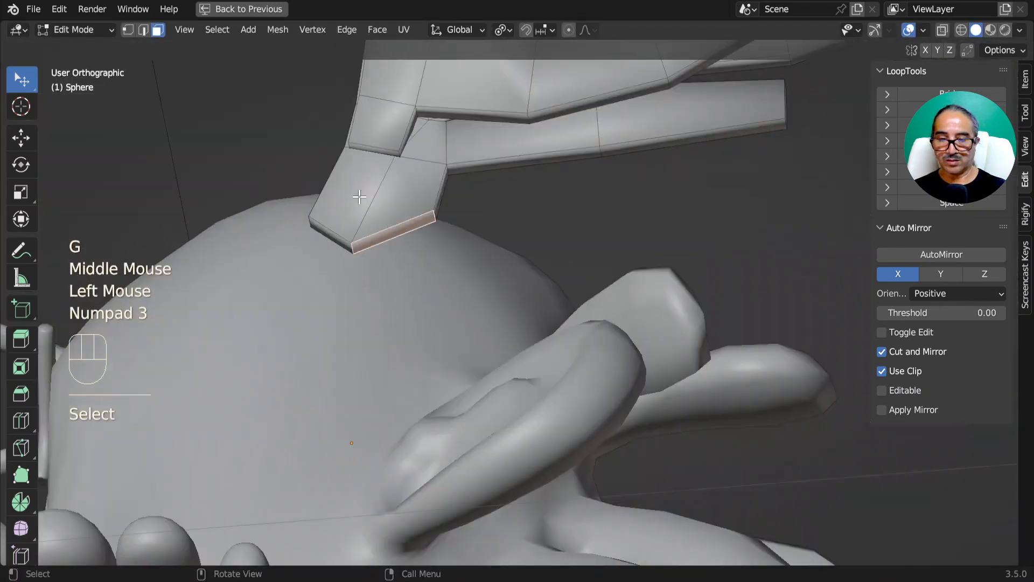
key("g")
left_click(476, 425)
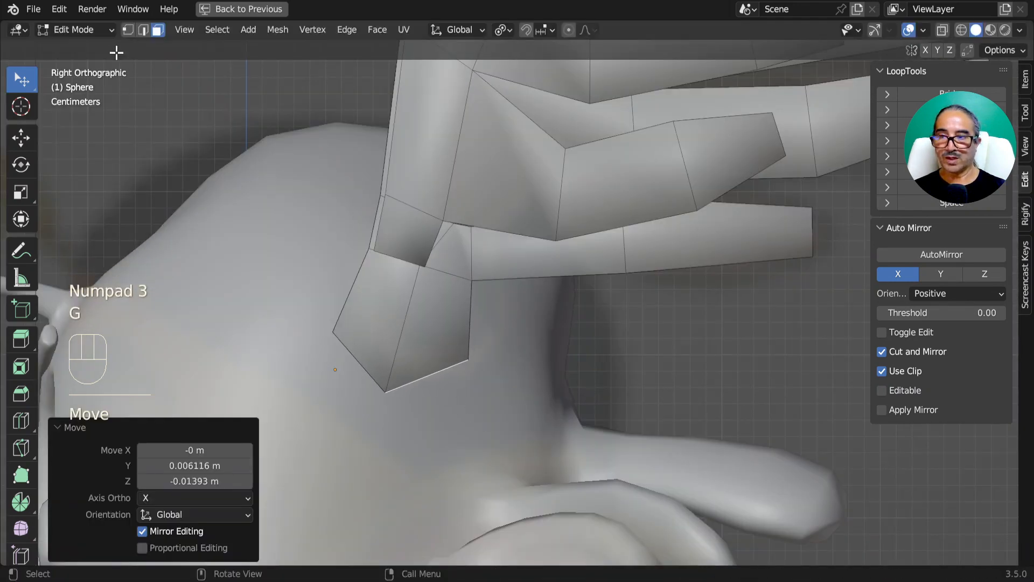
Extrude the two outer side faces of the wing base's lower end in place and scale them to about 0.461.
left_click(157, 25)
left_click(158, 30)
left_click_drag(399, 302, 429, 323)
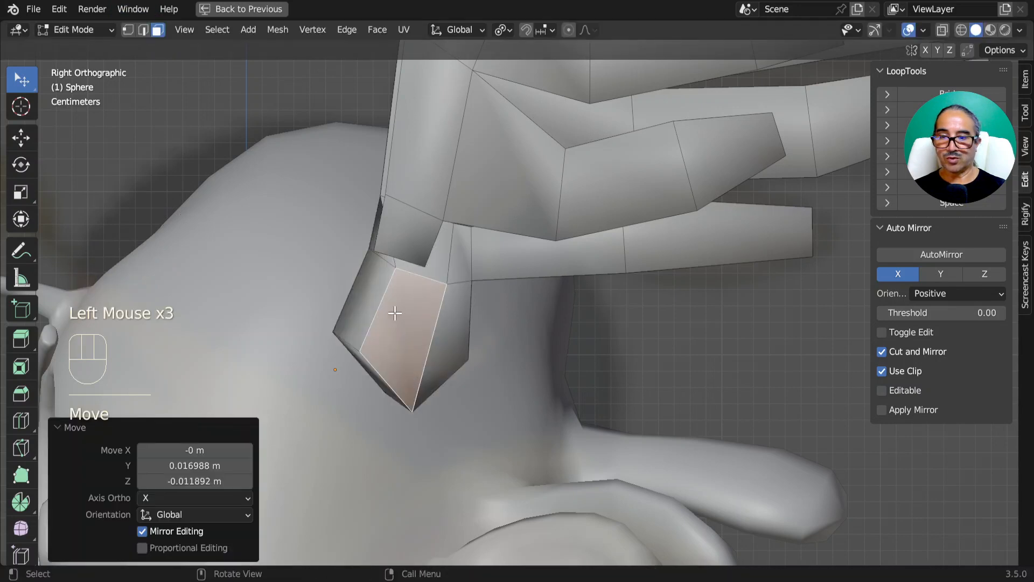
key("ctrl+z")
left_click(438, 330, "shift")
key("e")
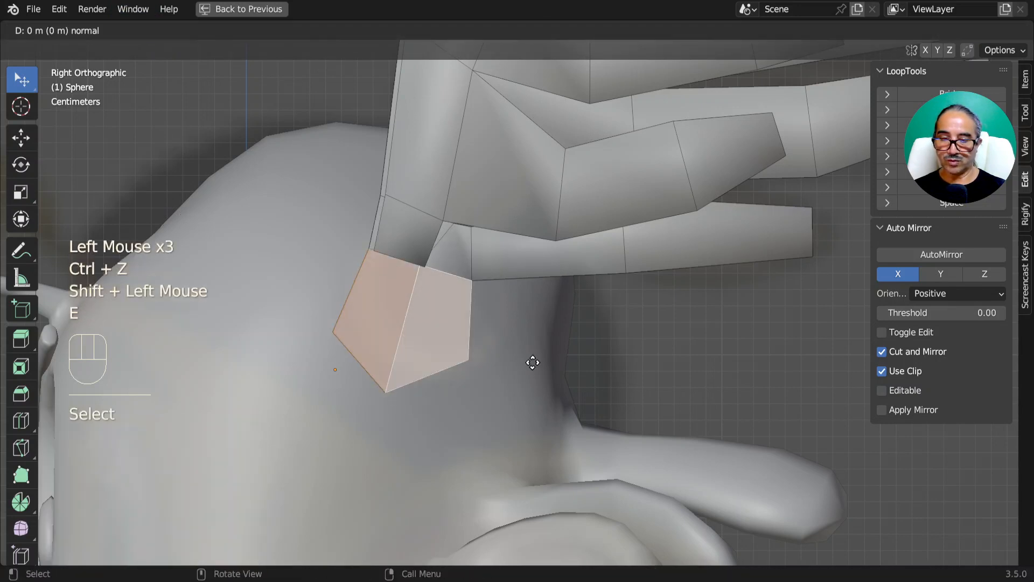
key("s")
left_click(484, 354)
Extrude the inset faces outward twice, scale the outer end to about 1.448, and round it with the LoopTools Circle operation.
middle_click_drag(485, 354, 508, 376)
key("e")
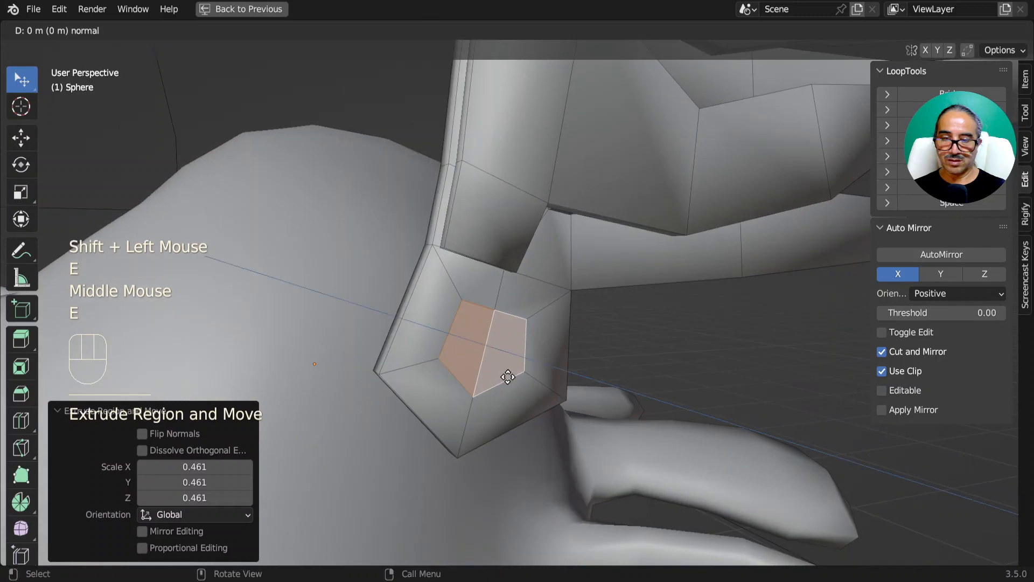
left_click(506, 374)
key("e")
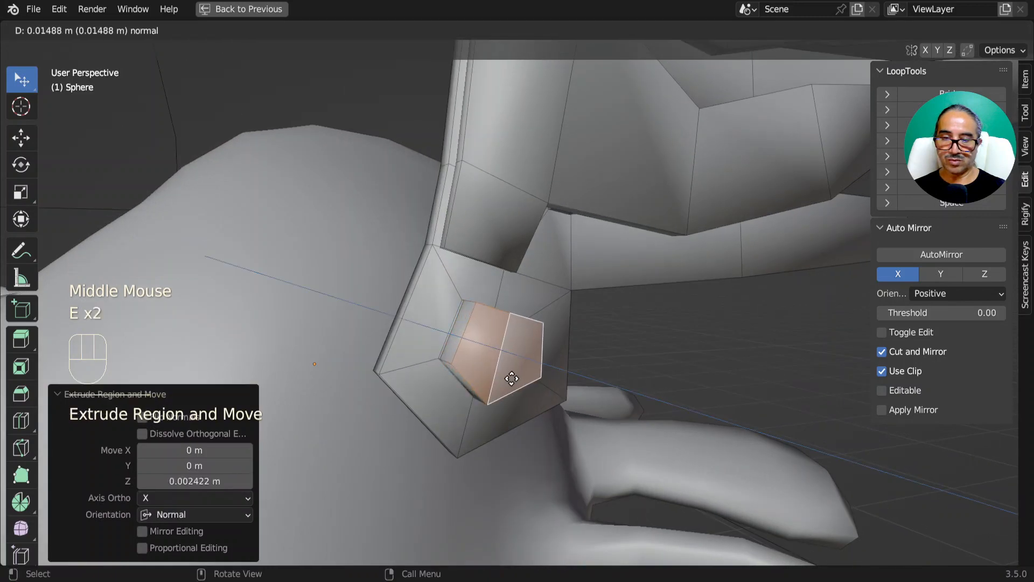
left_click(511, 381)
key("s")
left_click(523, 390)
left_click(943, 109)
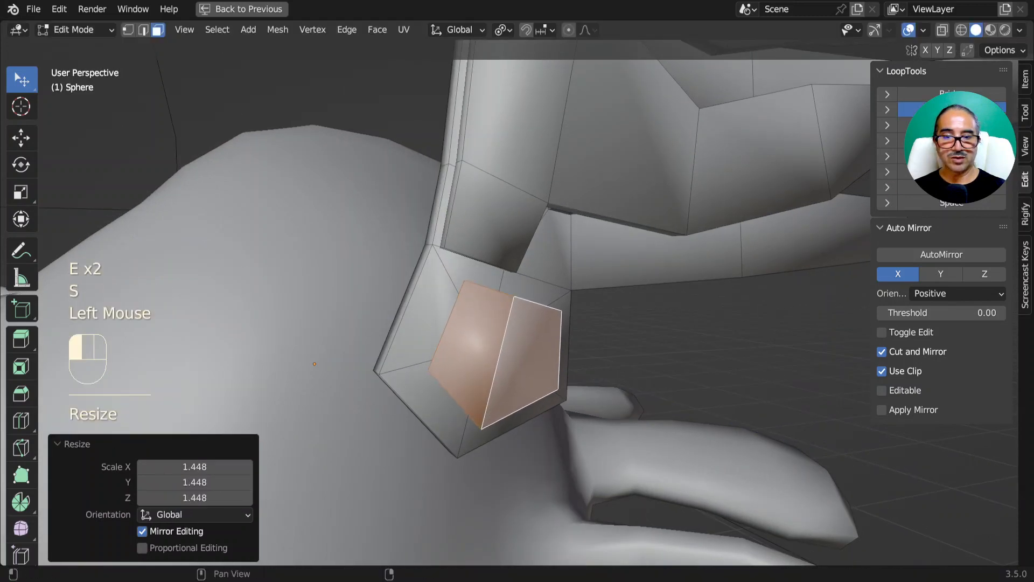
Extrude the knob's outer faces about 0.009 m along their normal and scale the new end.
middle_click_drag(489, 408, 709, 360)
key("e")
left_click(735, 336)
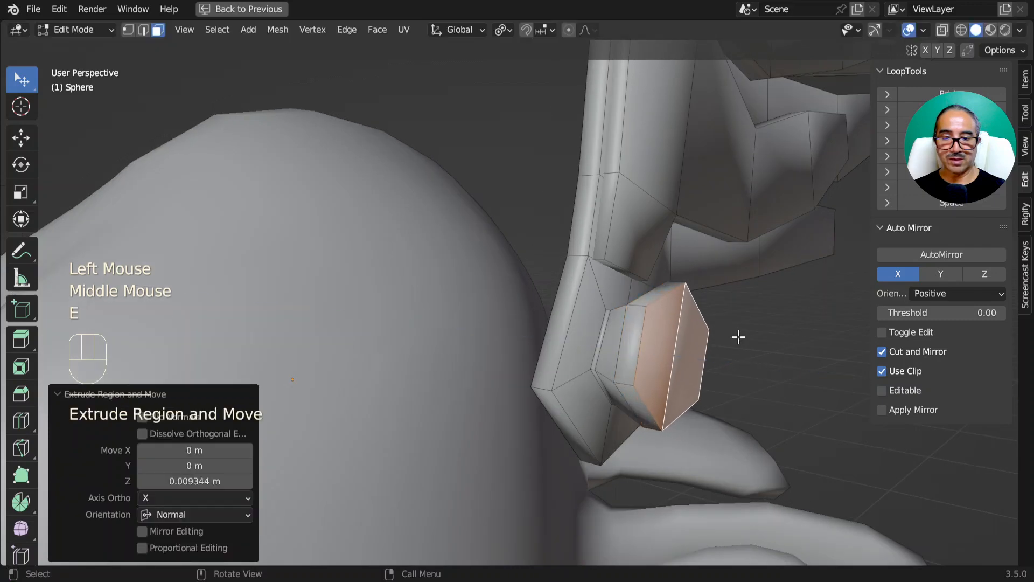
key("s")
left_click(757, 340)
scroll(778, 336, "down", 2)
key("Tab")
scroll(598, 357, "down", 1)
middle_click_drag(654, 350, 646, 325)
key("Tab")
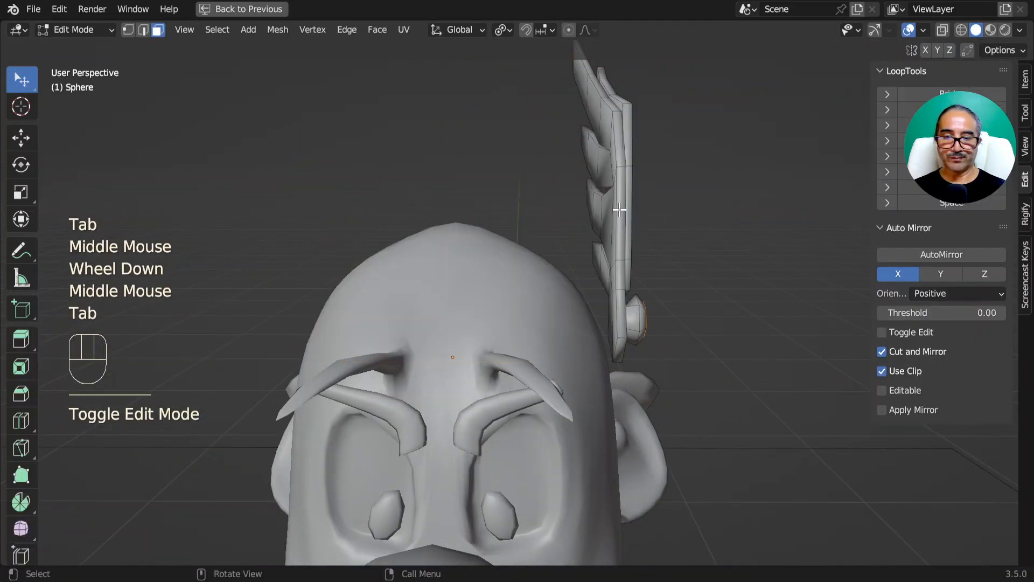
Reveal the hidden helmet dome and select all linked geometry of the wing.
key("alt+h")
left_click(620, 205)
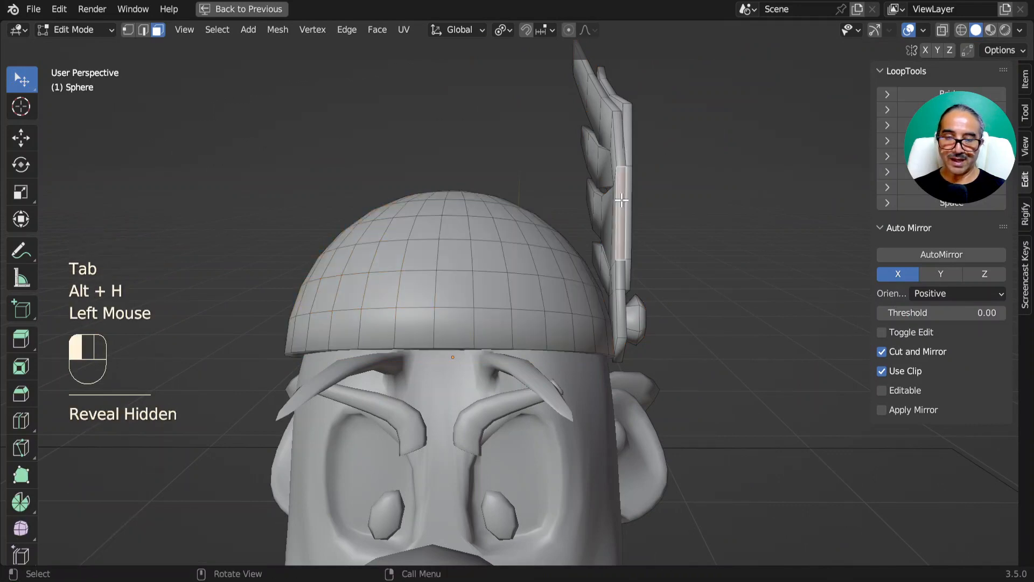
key("l")
key("l")
In the top view, set the pivot to Median Point, rotate the wing slightly, and move it about -0.032 m in Y against the helmet.
key("KP_7")
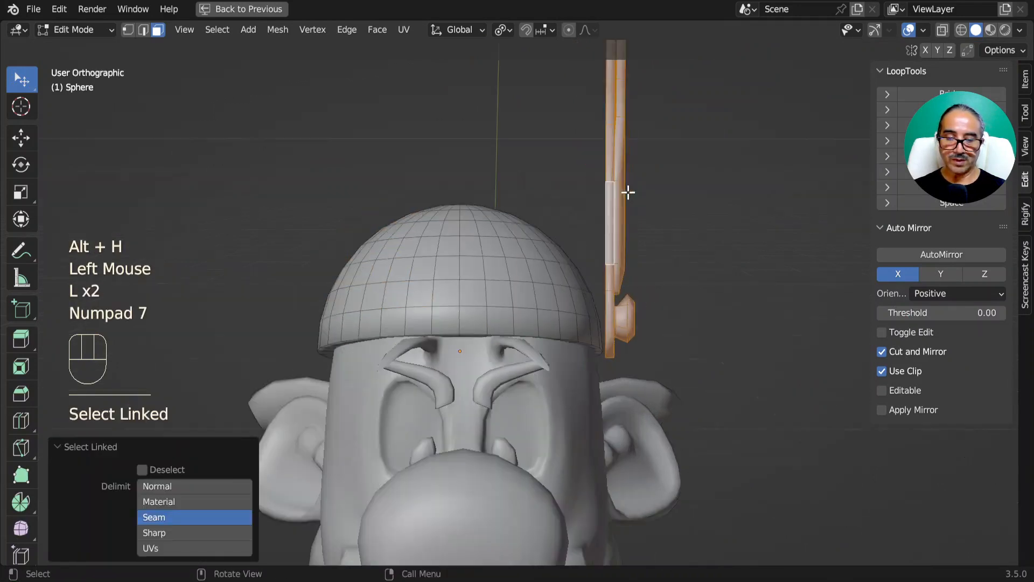
key("period")
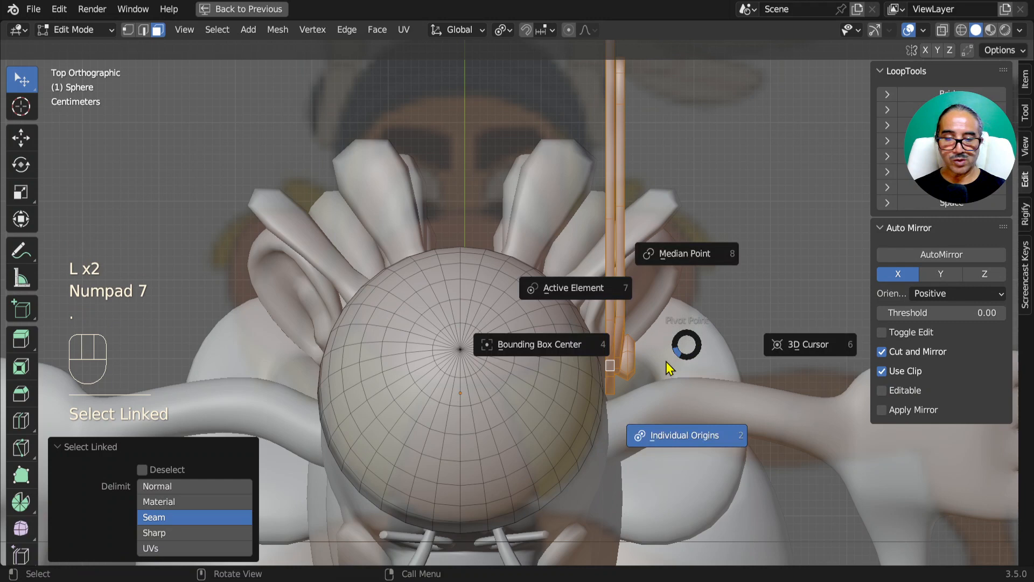
left_click(684, 251)
key("r")
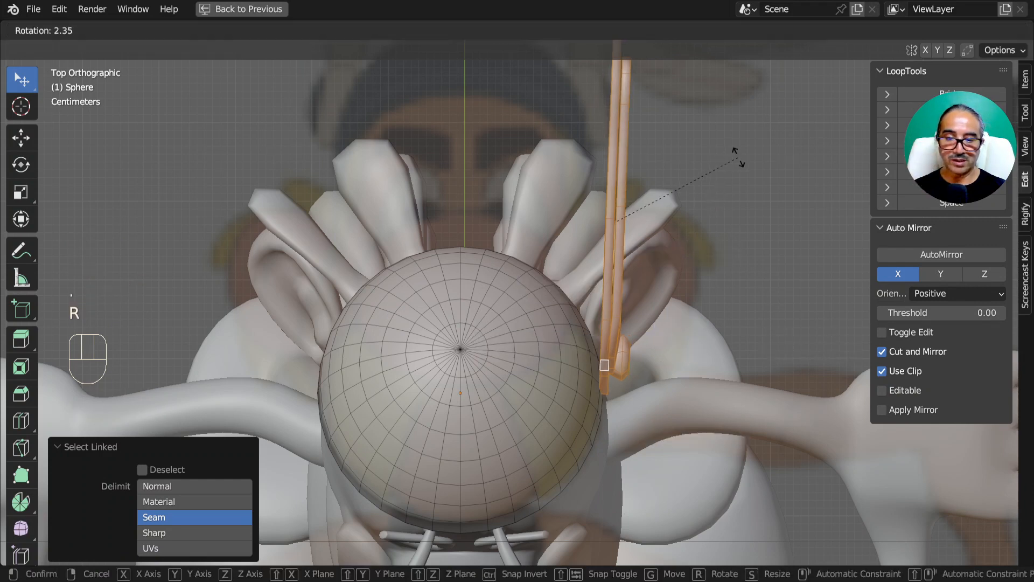
left_click(743, 160)
key("g")
left_click(745, 188)
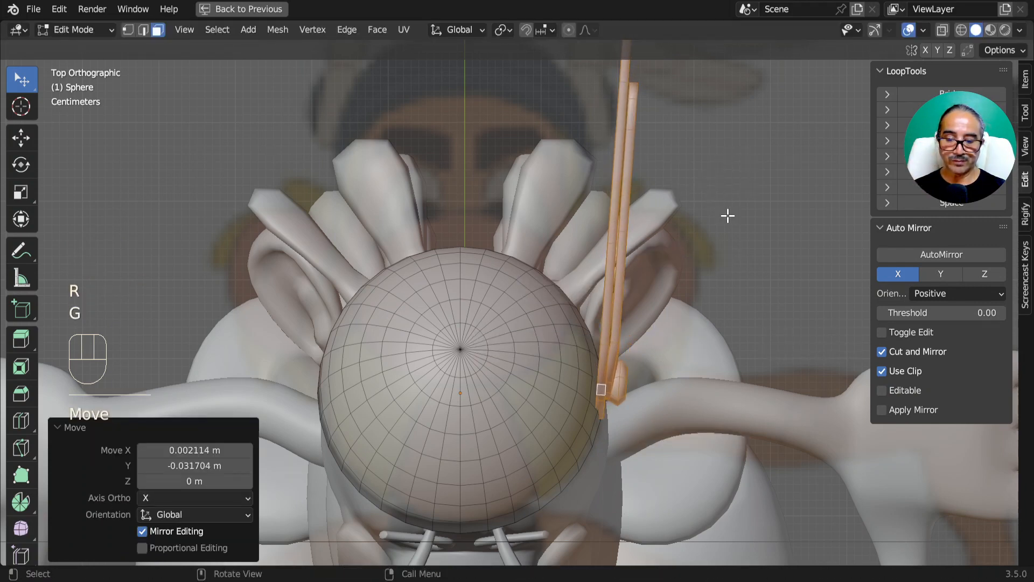
Separate the selected wing from the helmet into its own object.
key("period")
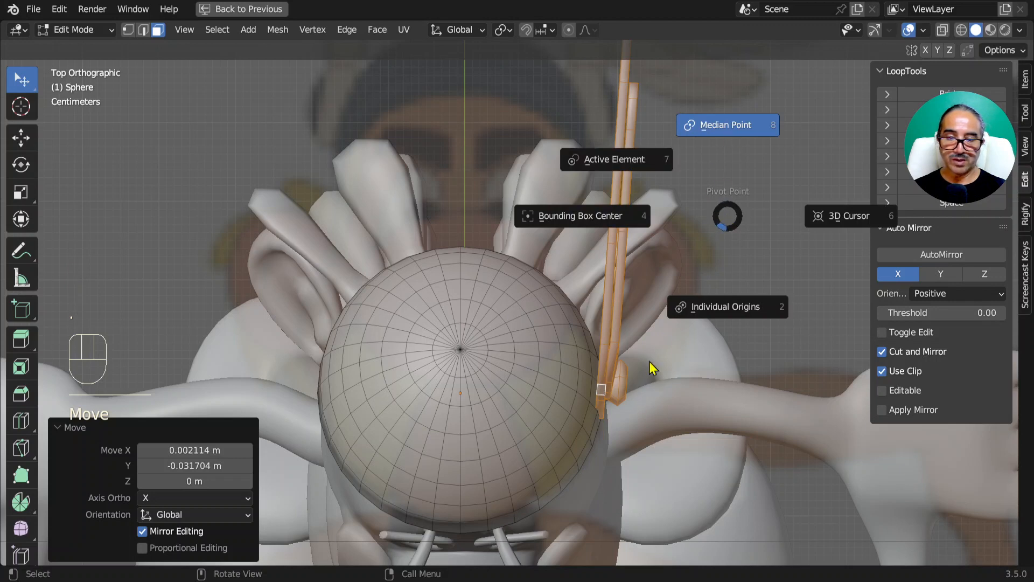
left_click(602, 344)
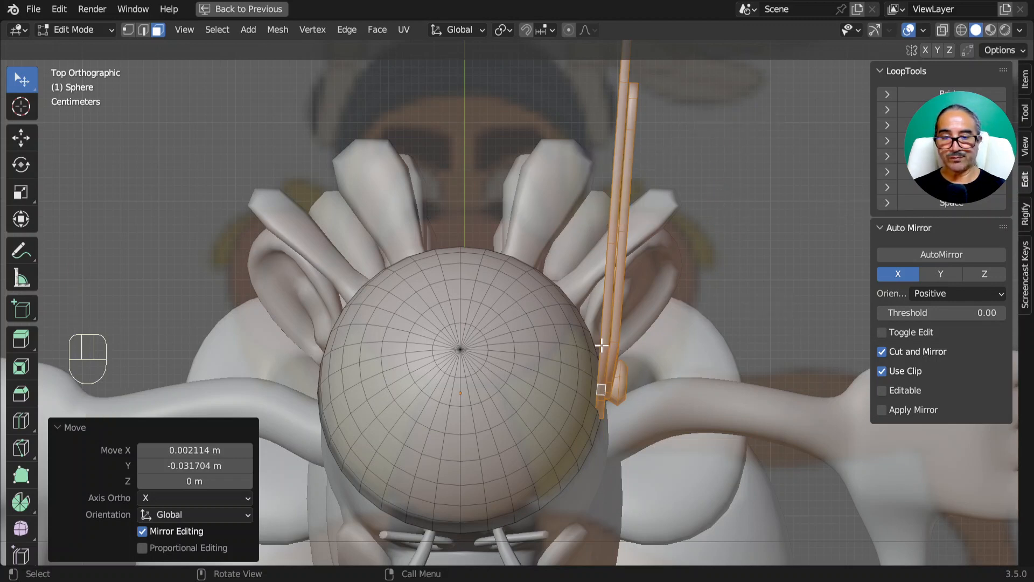
key("p")
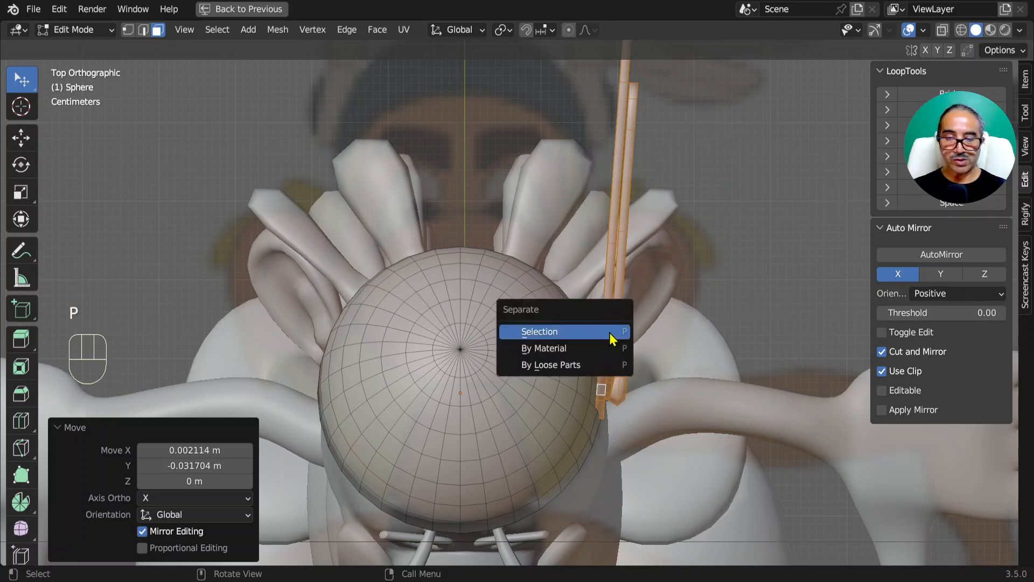
left_click(568, 331)
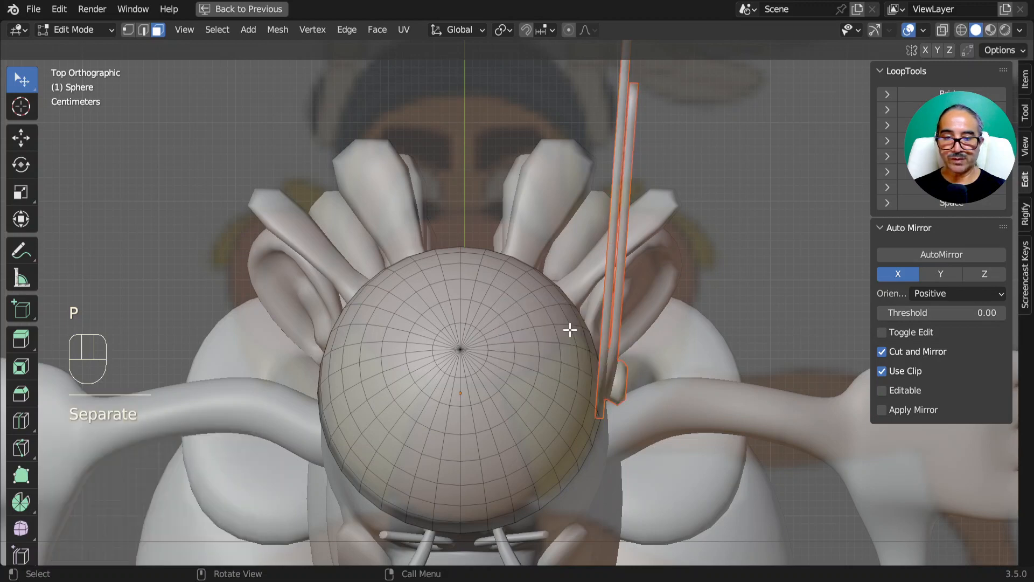
Restore the full workspace layout and return to Object Mode with the helmet and wing in view.
key("ctrl+space")
scroll(517, 334, "down", 2)
middle_click_drag(516, 334, 453, 316)
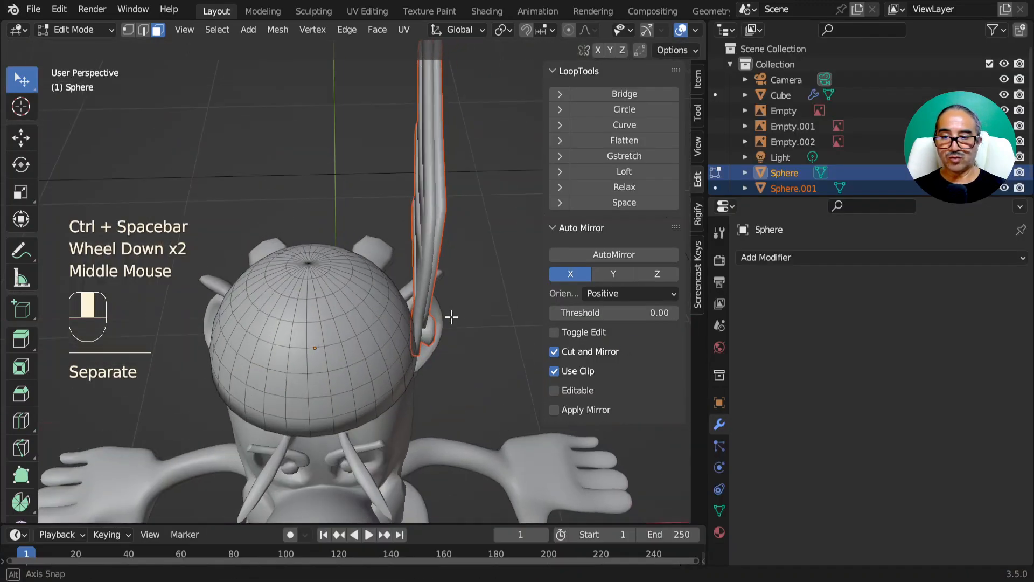
scroll(445, 365, "down", 1)
middle_click_drag(445, 365, 361, 298)
key("Tab")
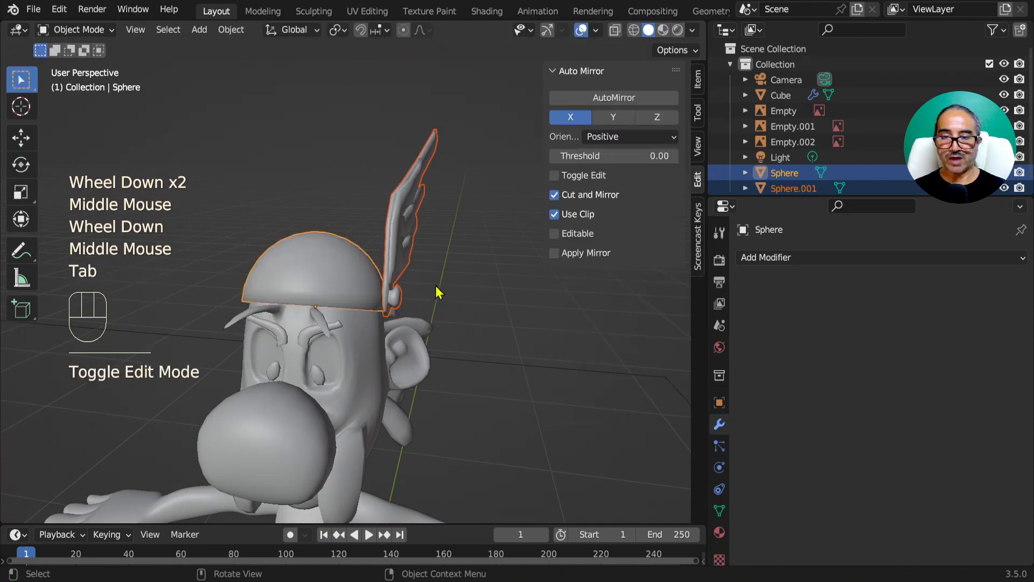
left_click(787, 257)
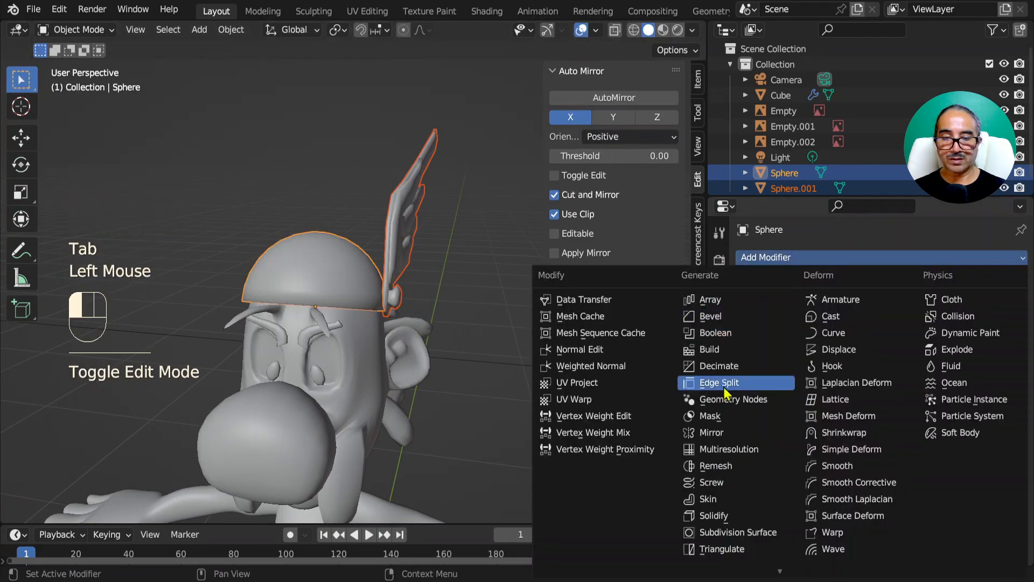
left_click(712, 432)
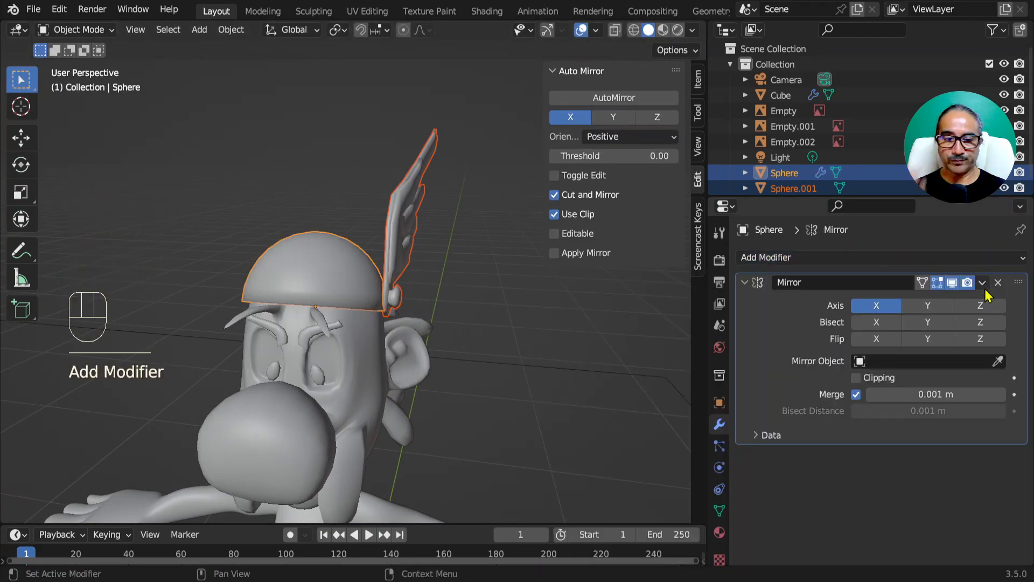
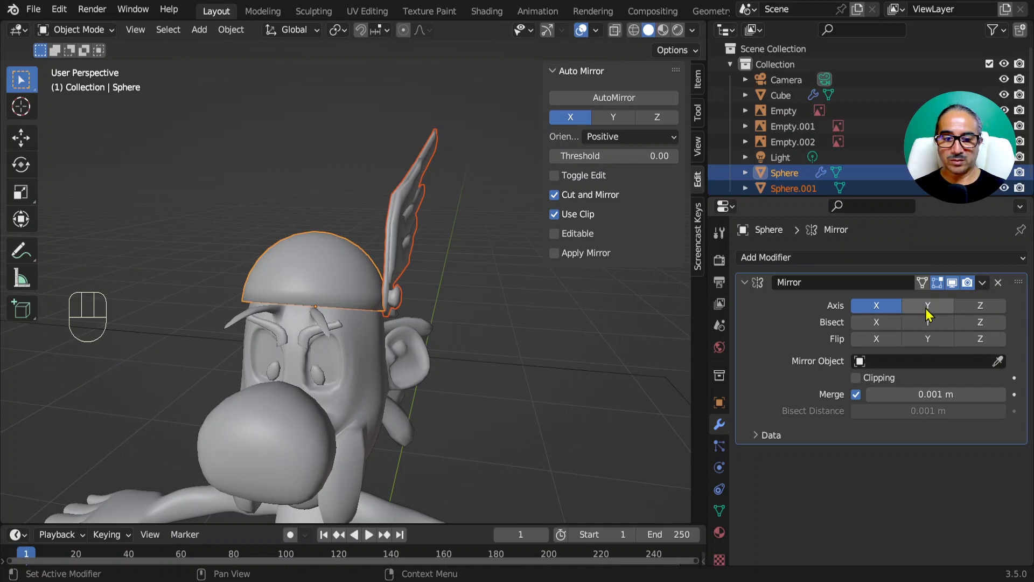
left_click(884, 309)
middle_click_drag(399, 259, 411, 273)
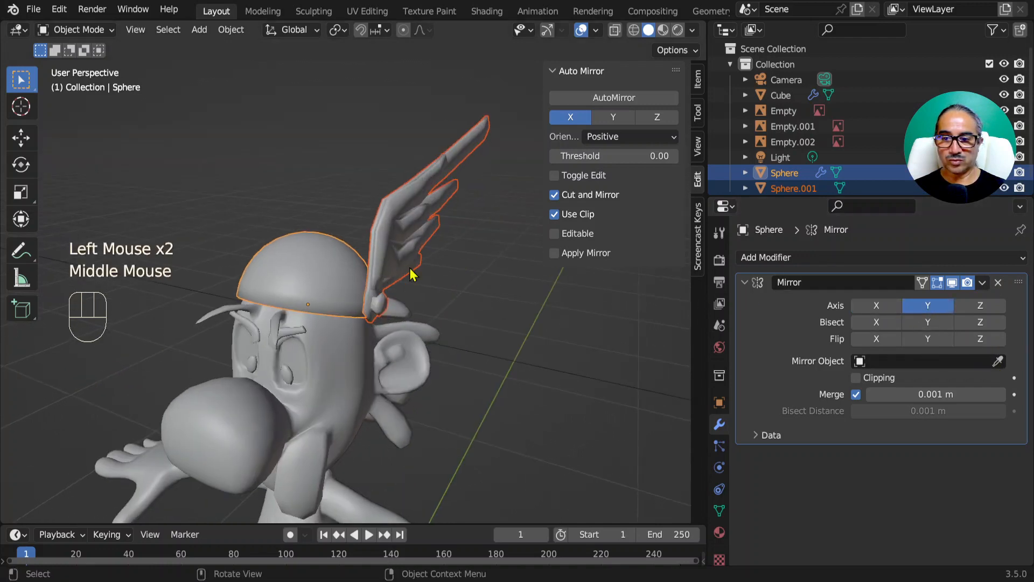
left_click(397, 217)
middle_click_drag(512, 286, 768, 265)
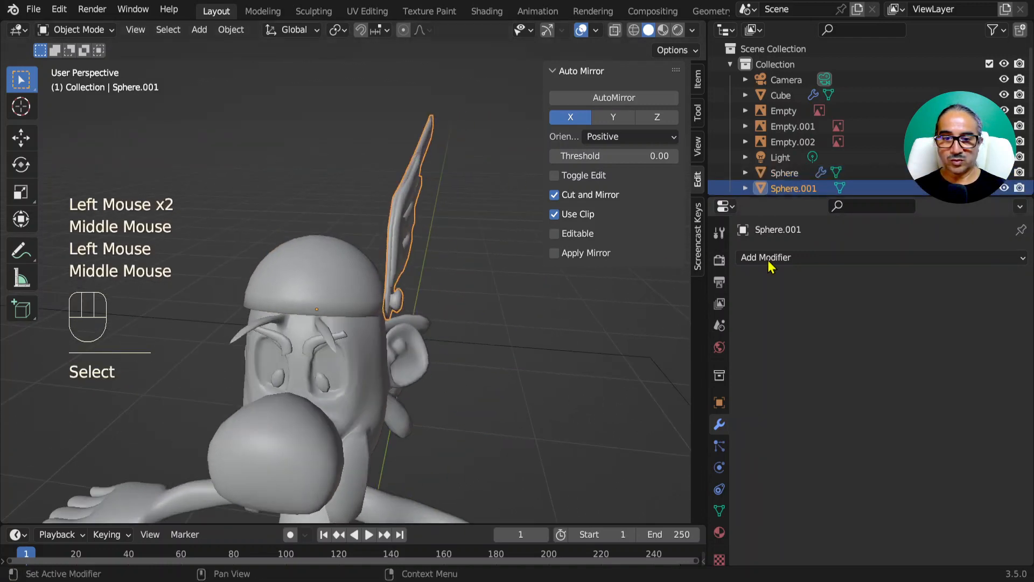
left_click(334, 269)
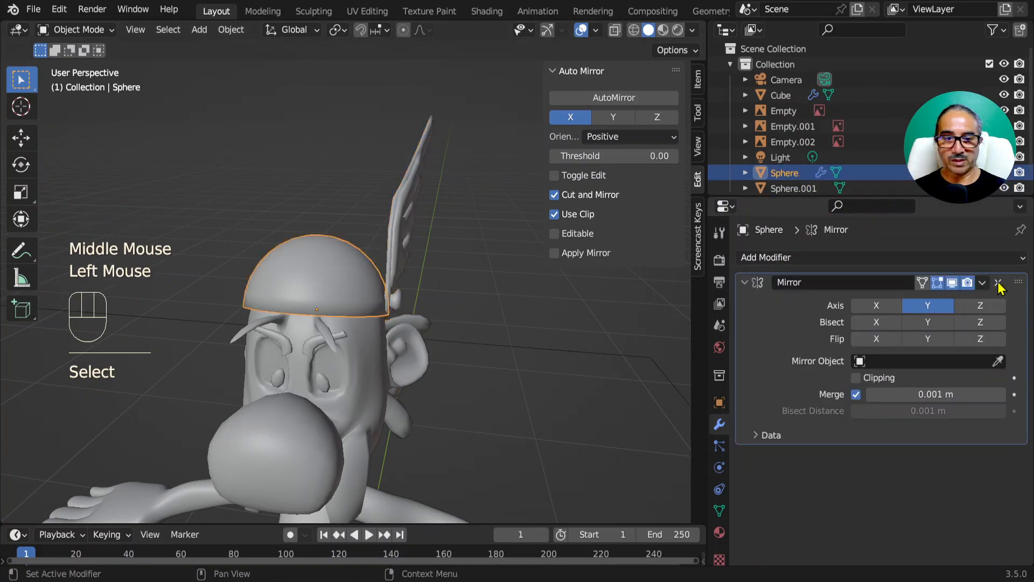
left_click(998, 283)
Add a Mirror modifier on the X axis to the wing object and smooth it with a level 1 Subdivision modifier.
left_click(398, 211)
left_click(789, 257)
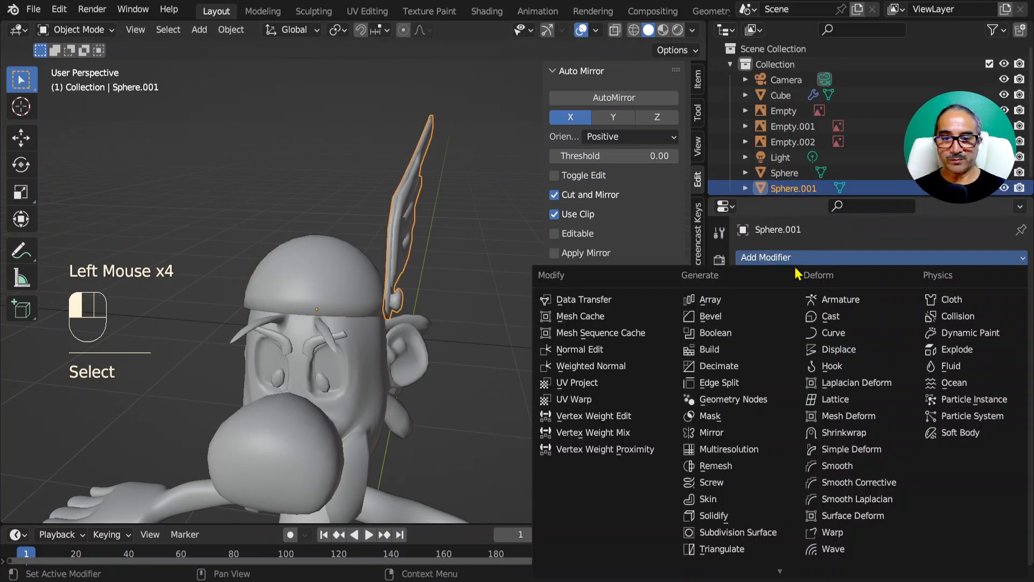
left_click(711, 432)
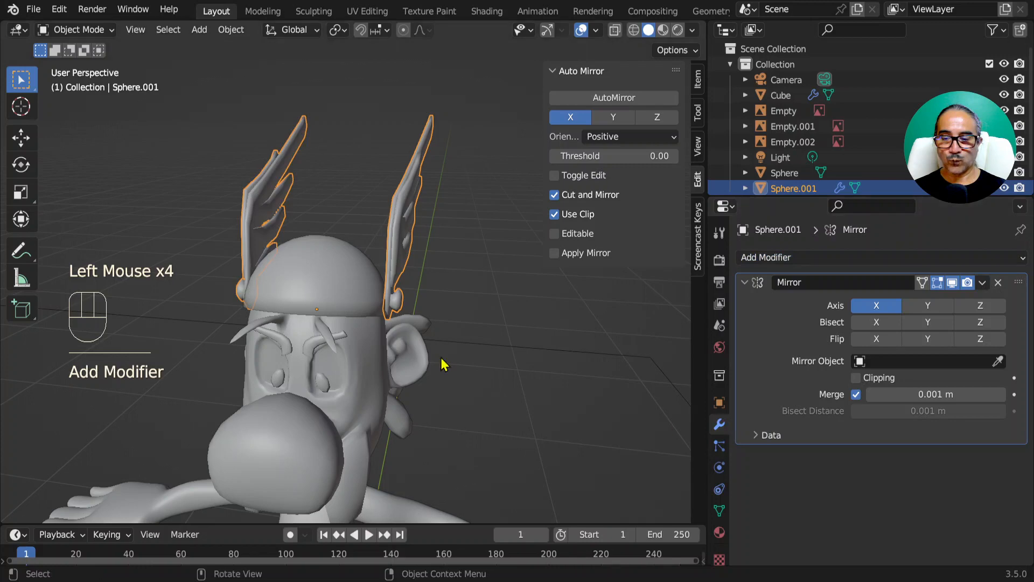
middle_click_drag(442, 364, 381, 349)
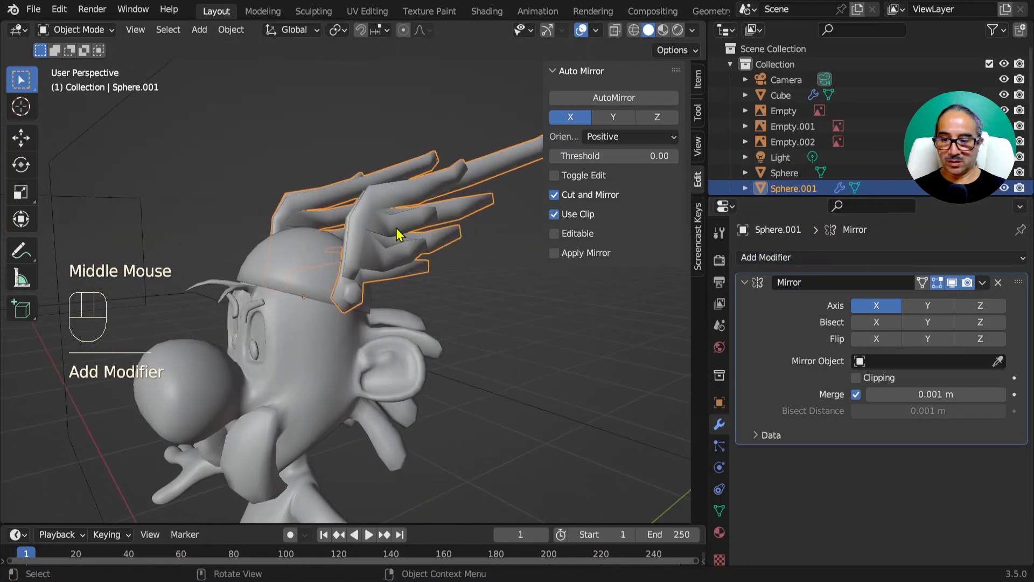
key("ctrl")
key("ctrl+1")
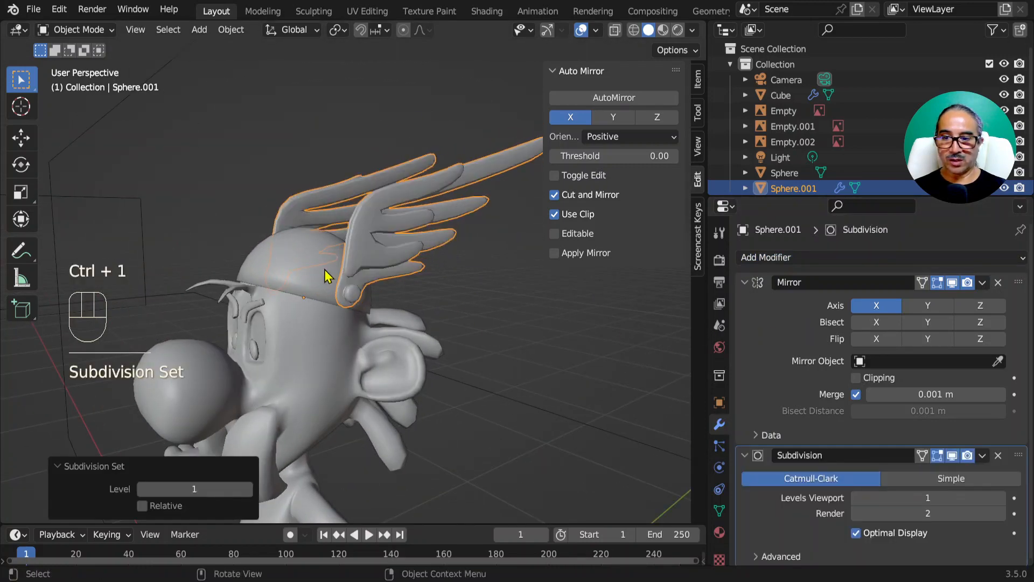
Parent the wing object to the helmet using the Object parent type.
left_click(307, 274)
middle_click_drag(307, 274, 354, 282)
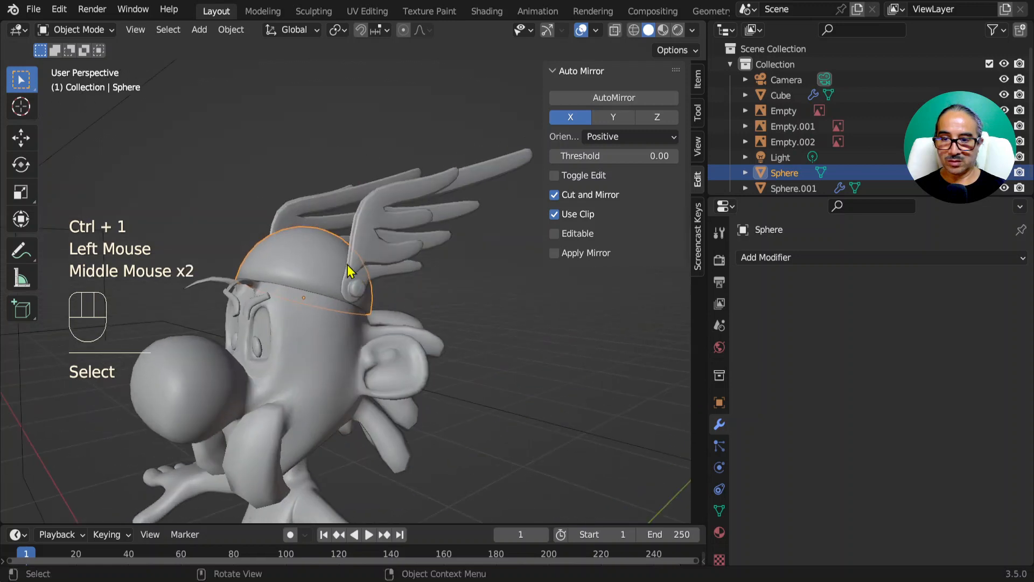
left_click(343, 262)
left_click(334, 265, "shift")
key("ctrl")
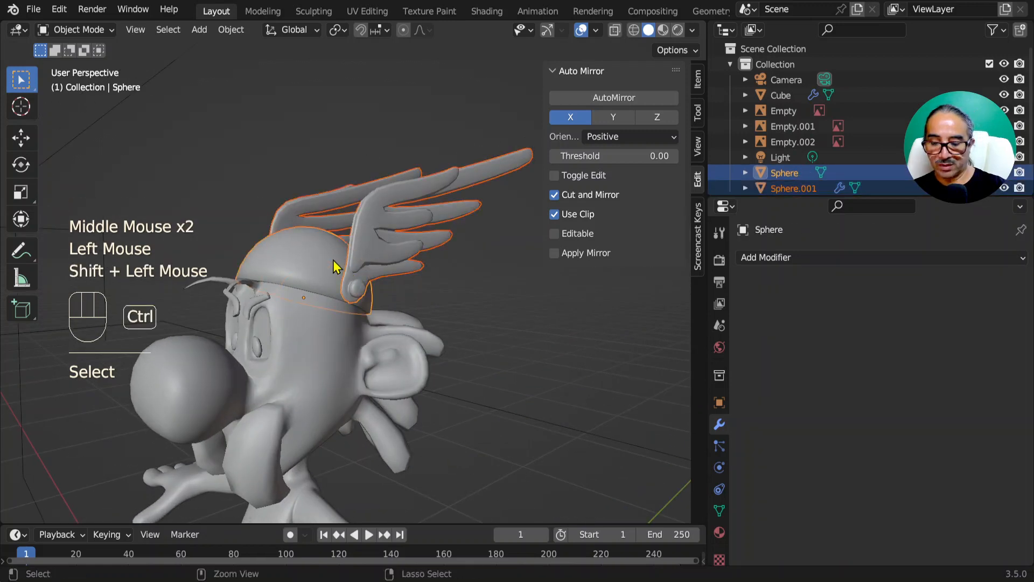
key("ctrl+p")
left_click(335, 262)
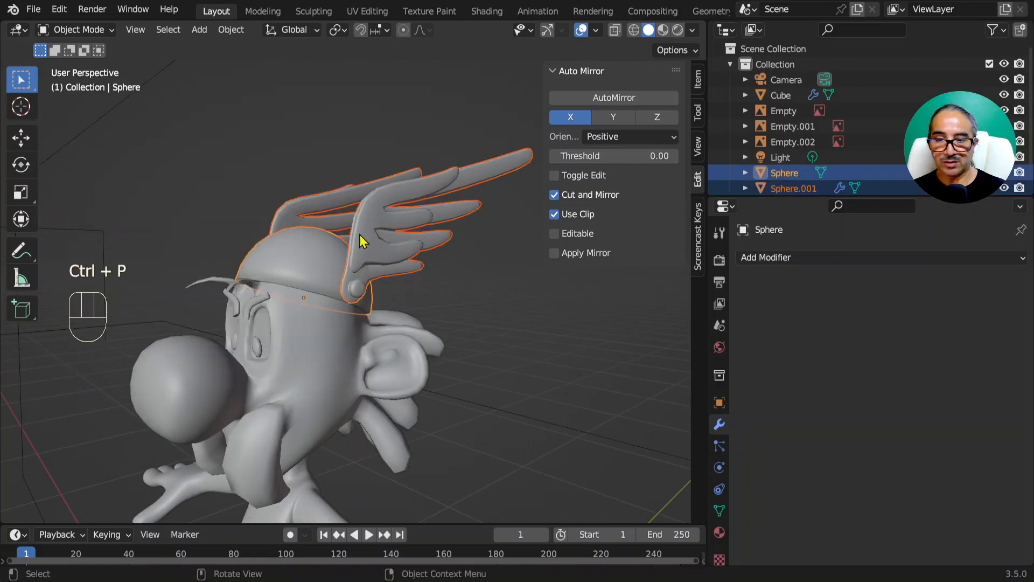
key("ctrl+p")
left_click(303, 265)
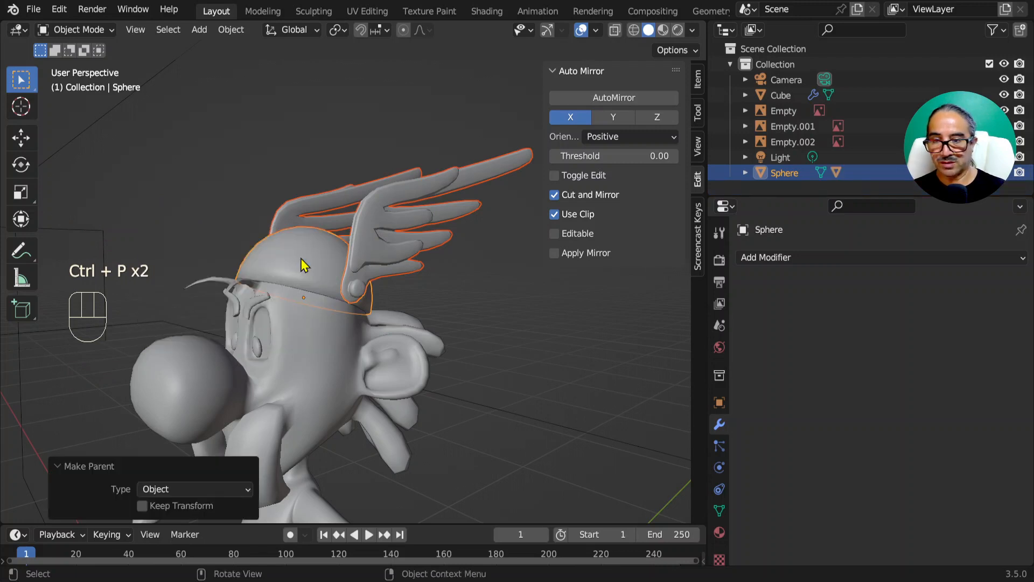
Parent the helmet to the character's body using the Object parent type.
left_click(312, 298)
left_click(312, 335, "shift")
key("ctrl+p")
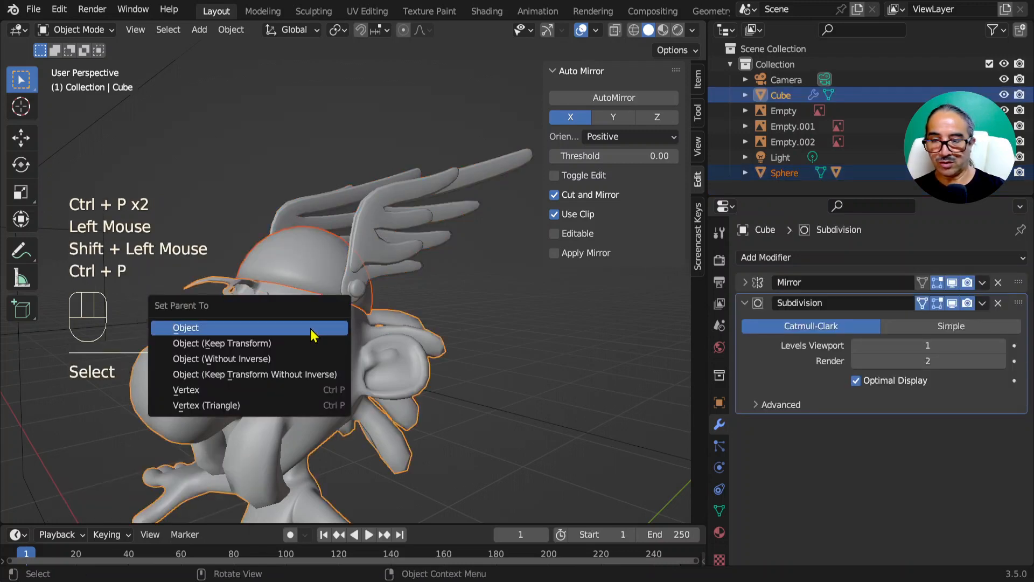
left_click(312, 327)
scroll(312, 335, "down", 2)
middle_click_drag(335, 370, 377, 379)
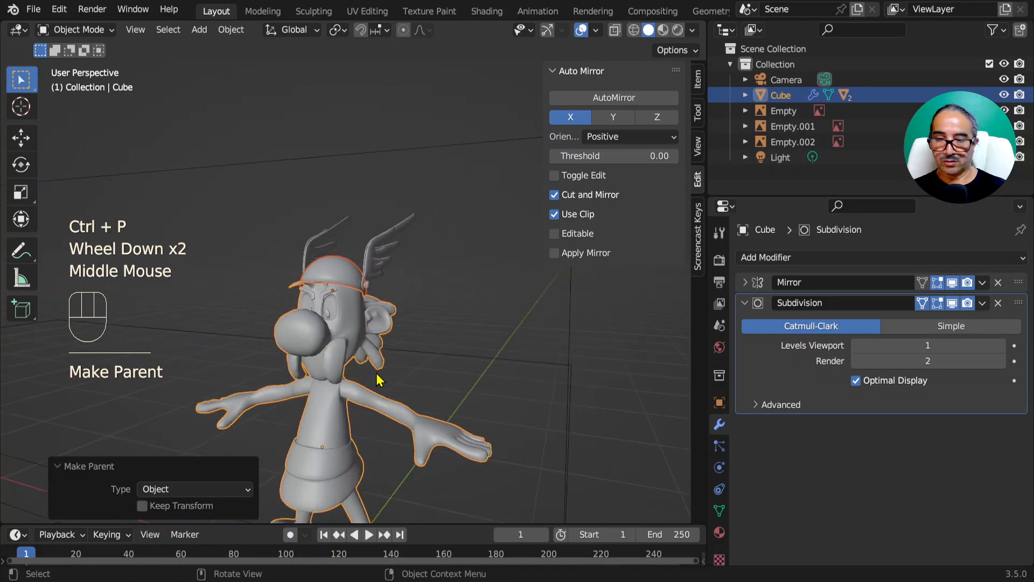
scroll(397, 387, "down", 1)
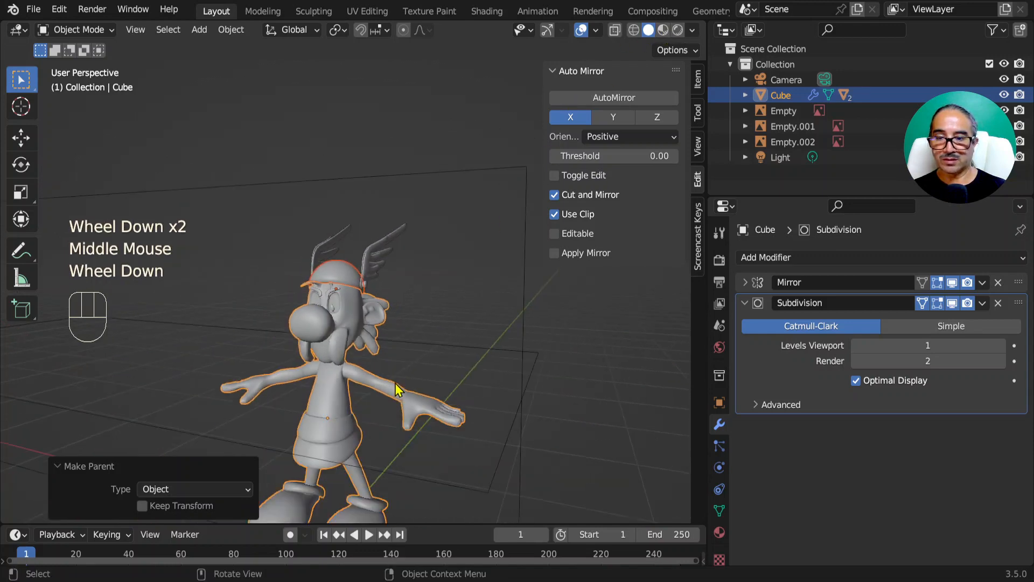
left_click(396, 389)
left_click(678, 30)
left_click(693, 32)
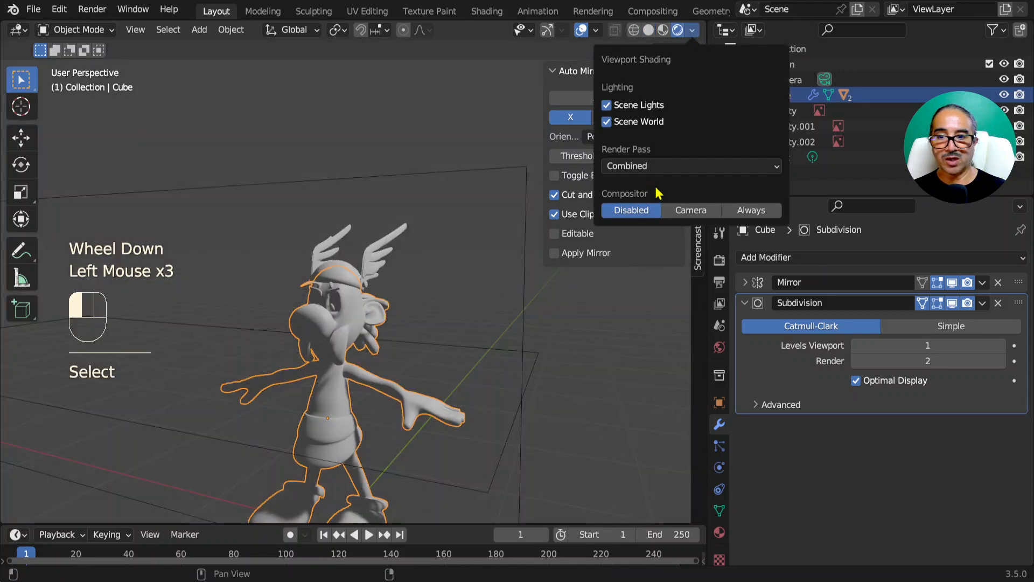
left_click(614, 166)
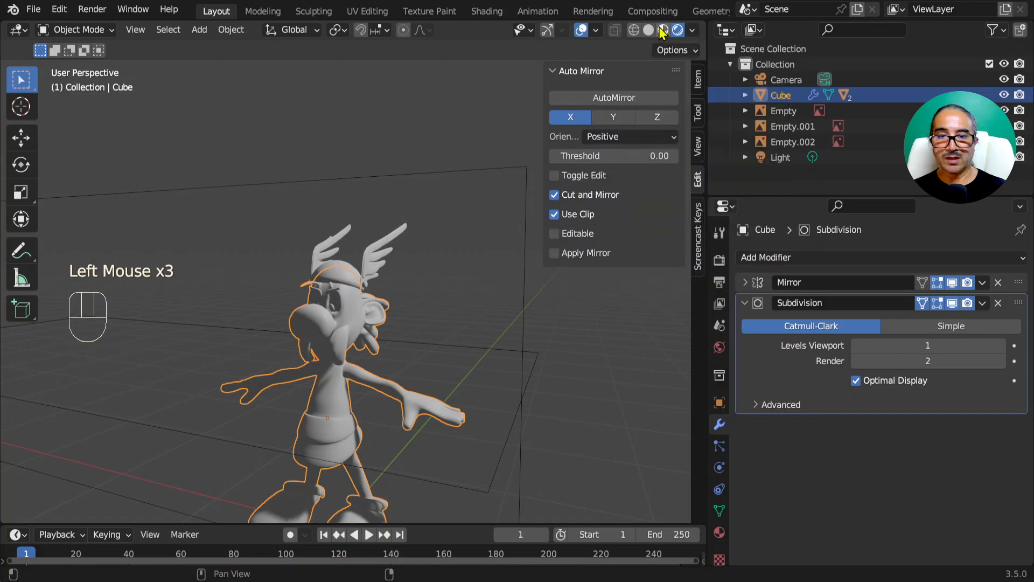
left_click(663, 30)
left_click(650, 31)
Switch the solid viewport lighting to MatCap and choose the beige clay-like matcap.
left_click(693, 31)
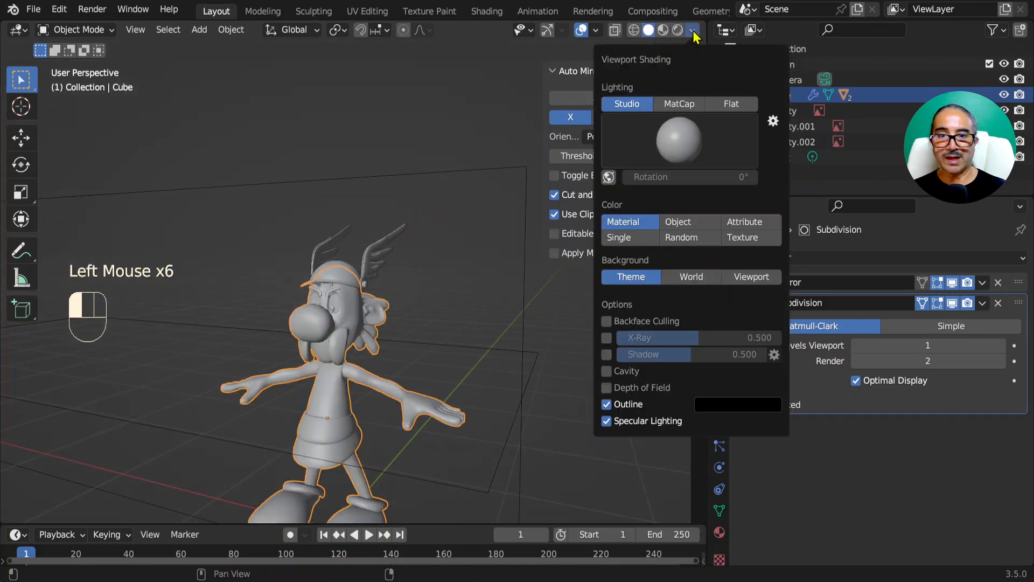
left_click(676, 103)
left_click(676, 137)
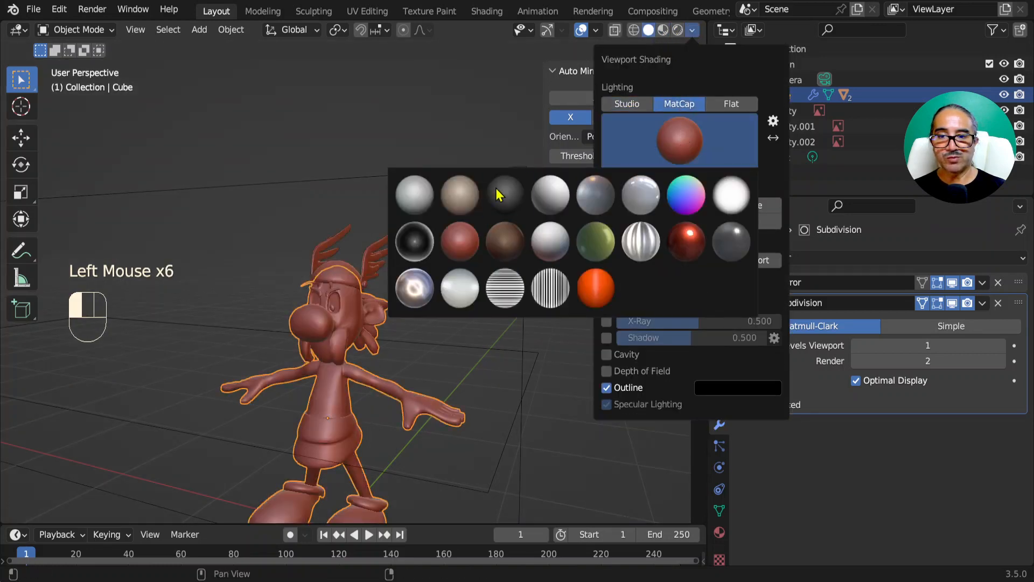
left_click(461, 194)
Maximize the 3D viewport, deselect everything and bring the whole character into view.
key("ctrl+space")
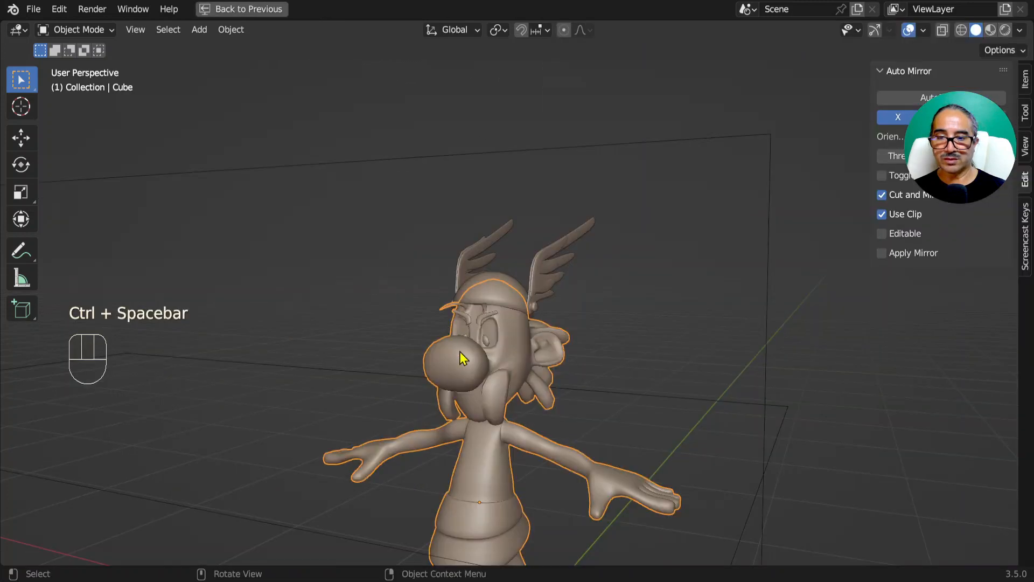
left_click(641, 311)
middle_click_drag(640, 311, 592, 346, "shift")
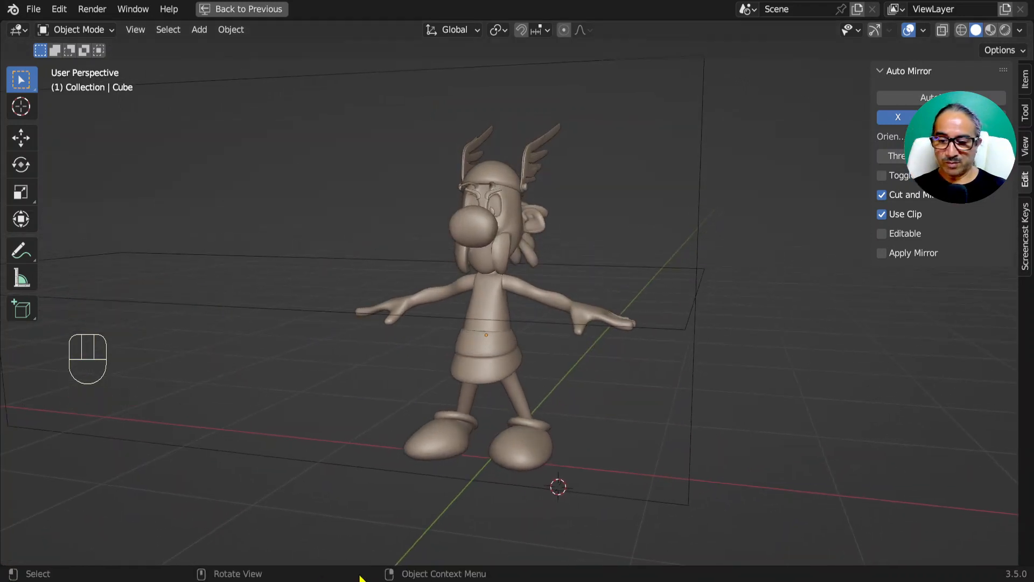